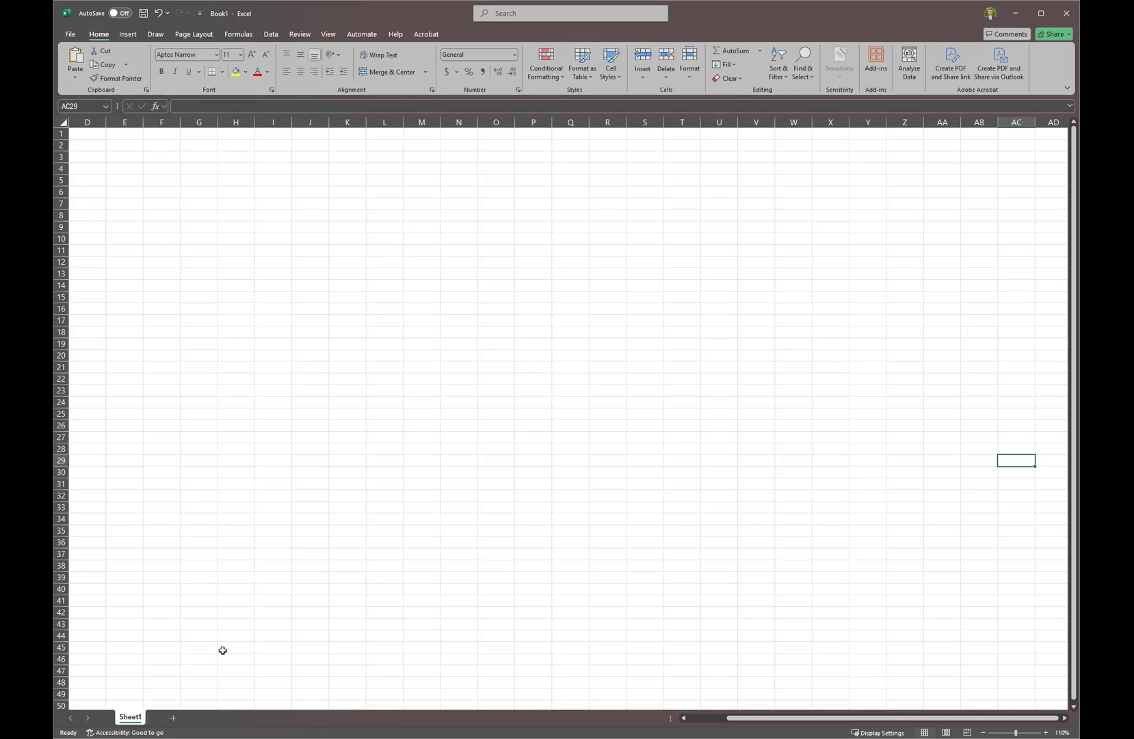
Rename Sheet1 to Resources.
{"action": "double_click", "coordinate": [135, 714]}
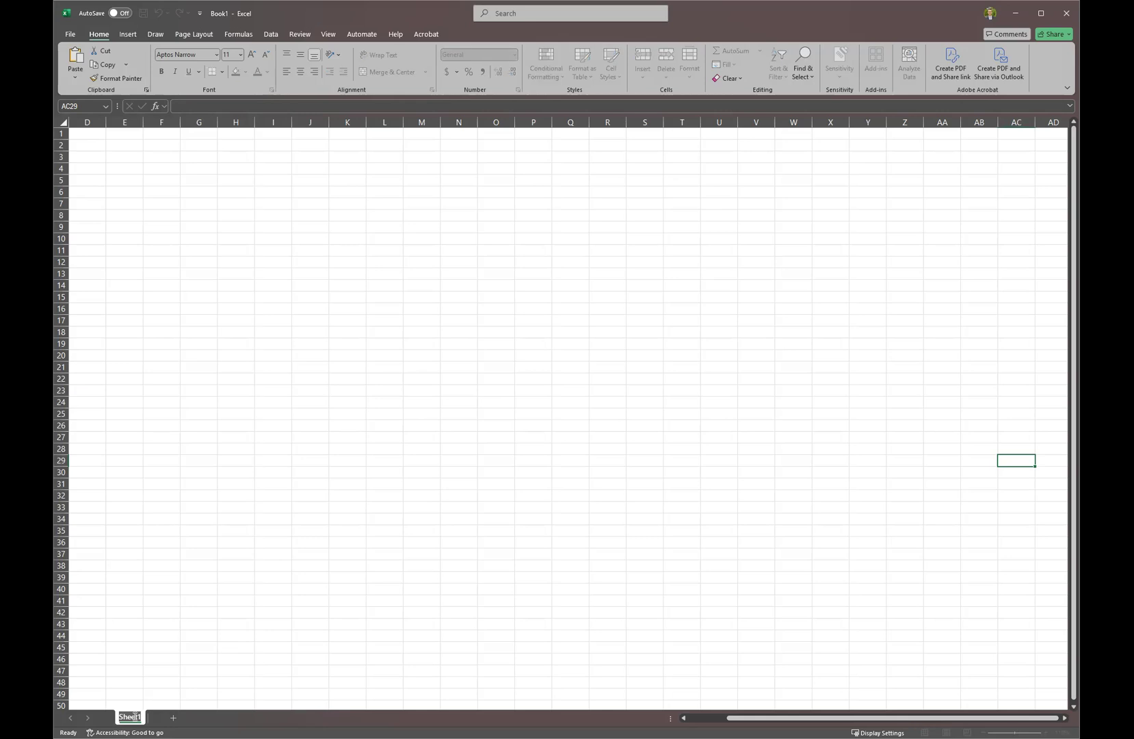
{"action": "type", "text": "Resources"}
{"action": "key", "text": "Return"}
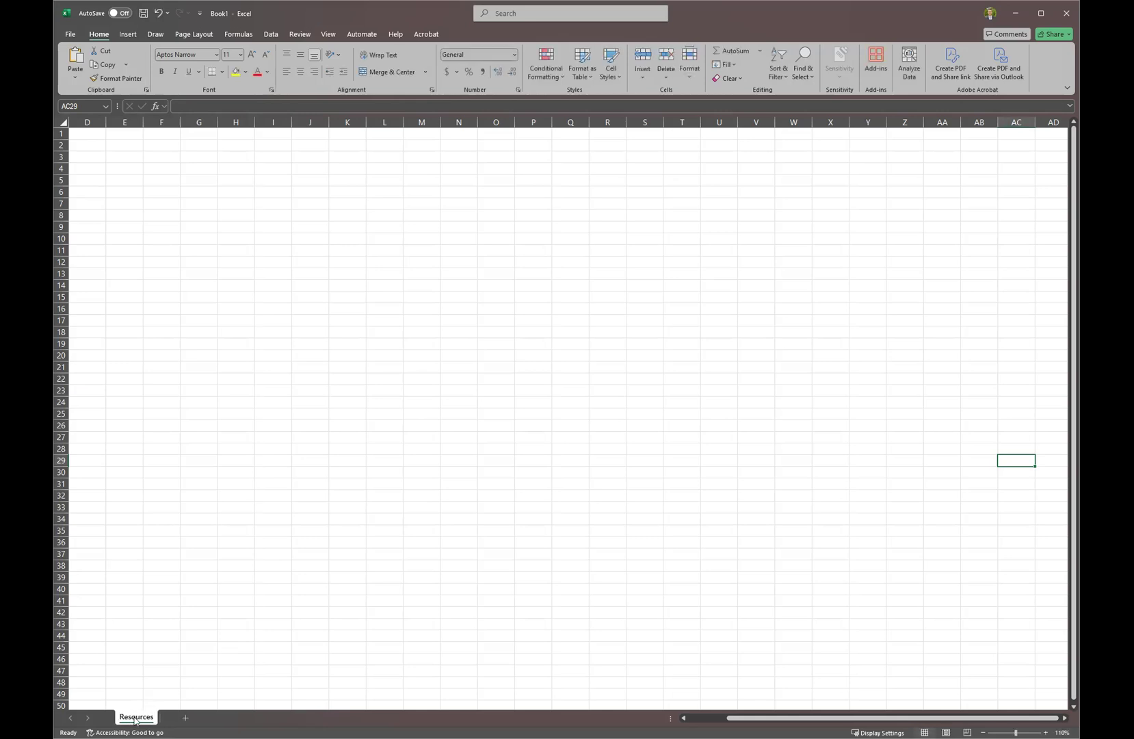
Add a second sheet and name it Controls.
{"action": "left_click", "coordinate": [181, 718]}
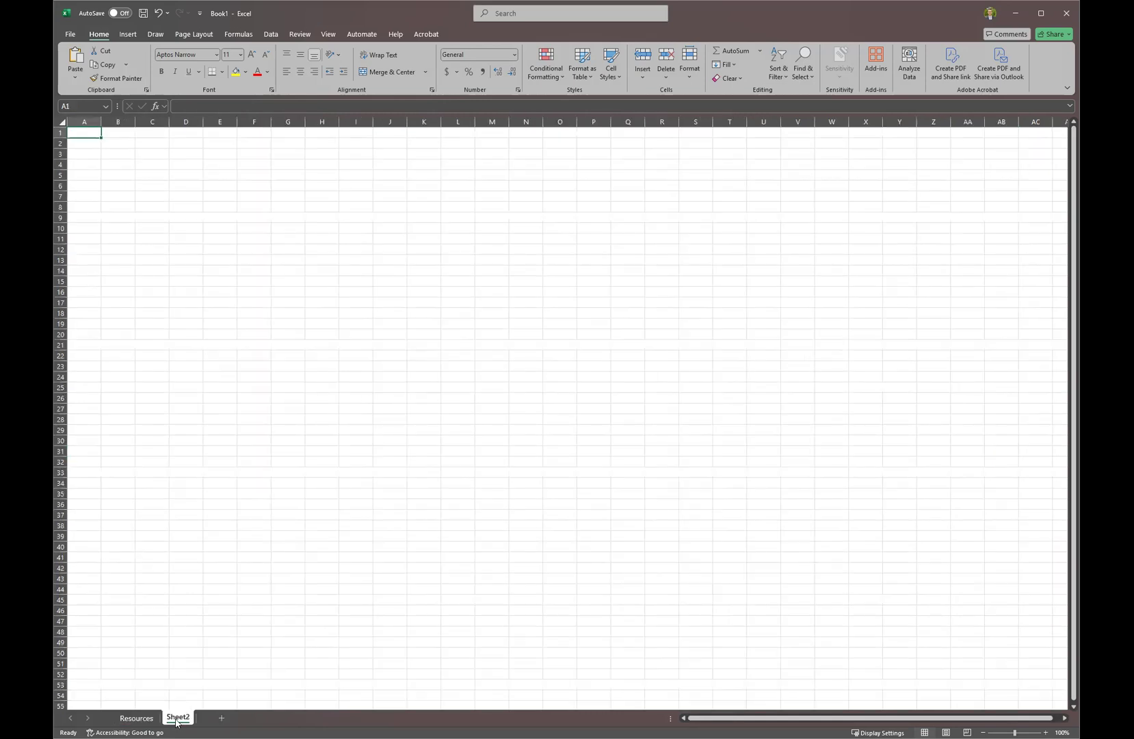
{"action": "double_click", "coordinate": [177, 718]}
{"action": "type", "text": "Controls"}
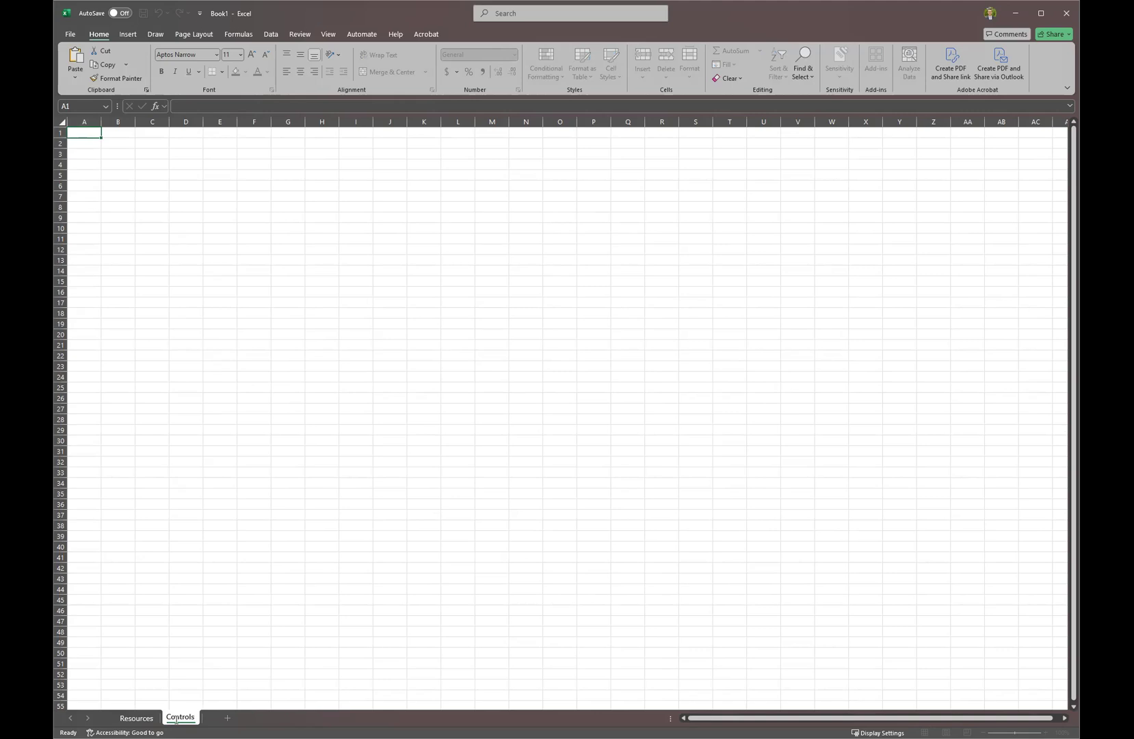
{"action": "key", "text": "Return"}
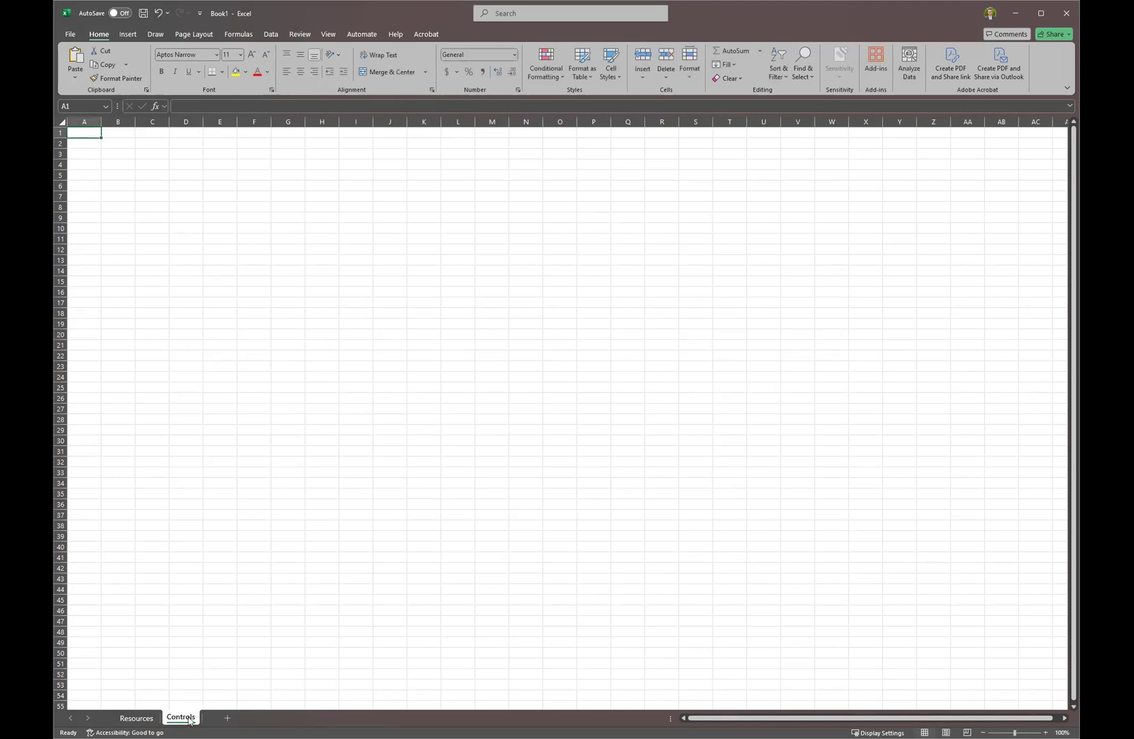
Add a third sheet named Schedule and select cell B2.
{"action": "left_click", "coordinate": [227, 717]}
{"action": "double_click", "coordinate": [227, 717]}
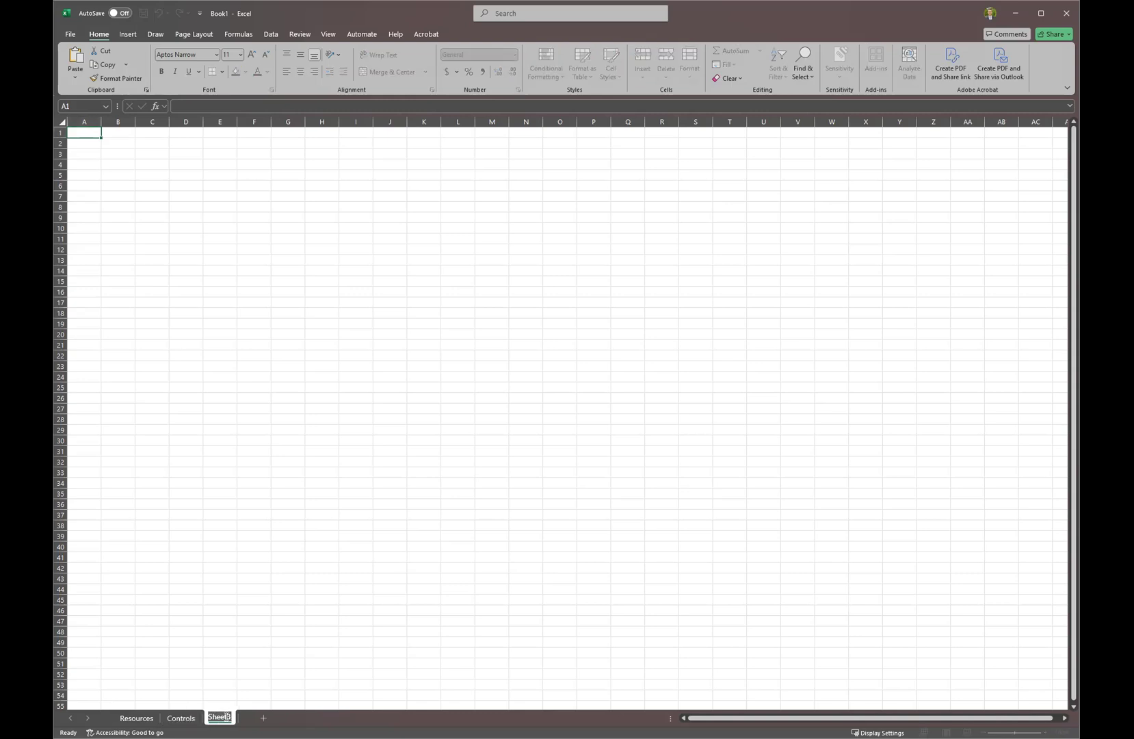
{"action": "type", "text": "Schedule"}
{"action": "key", "text": "Return"}
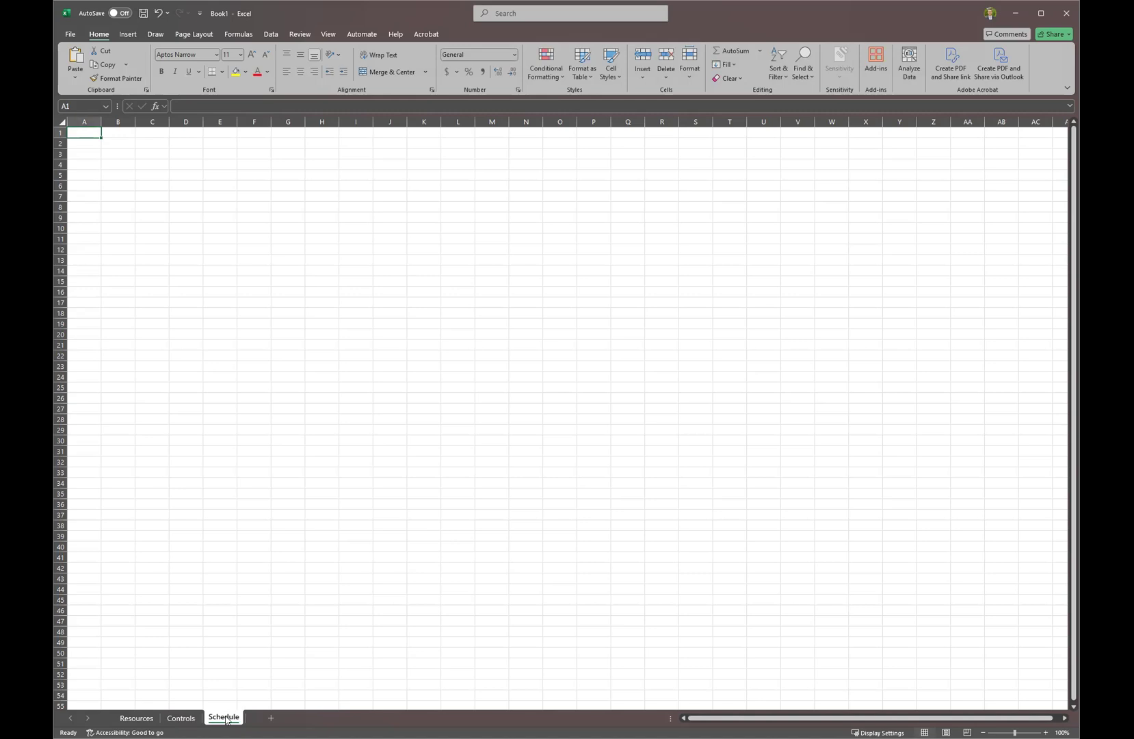
{"action": "left_click", "coordinate": [115, 144]}
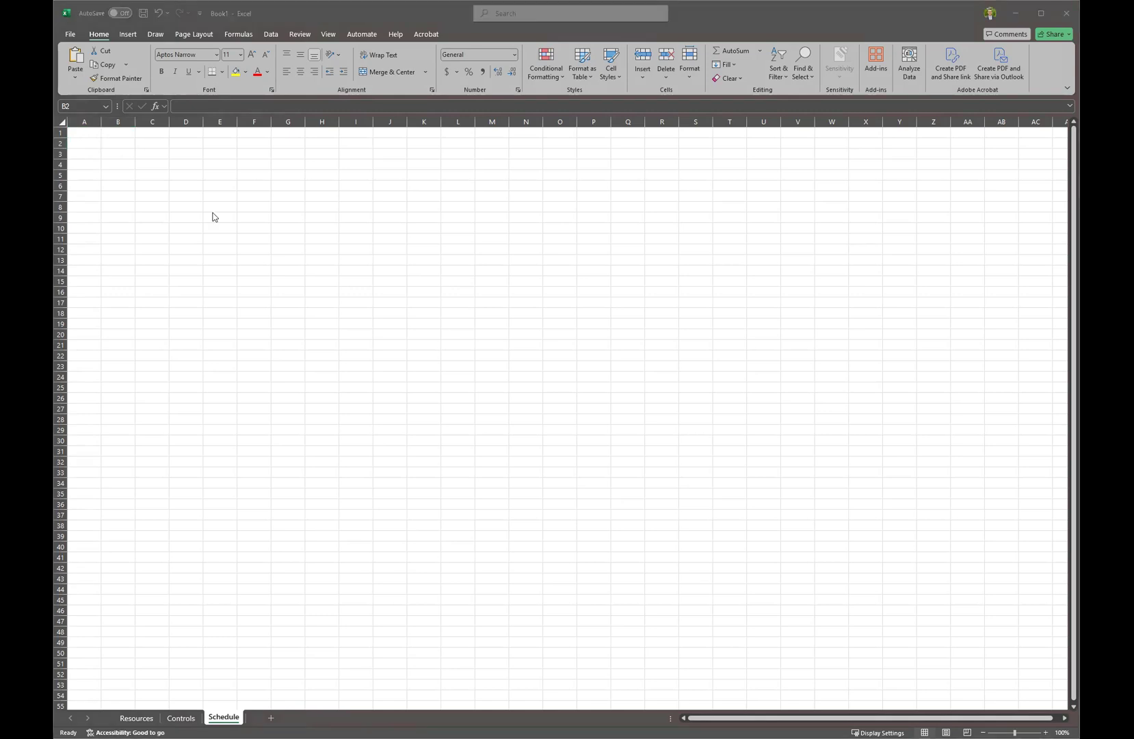
Type Role, Name and Contact as column headers across B2:D2 of the Schedule sheet.
{"action": "left_click", "coordinate": [113, 143]}
{"action": "type", "text": "Role"}
{"action": "key", "text": "Tab"}
{"action": "type", "text": "Name"}
{"action": "key", "text": "Tab"}
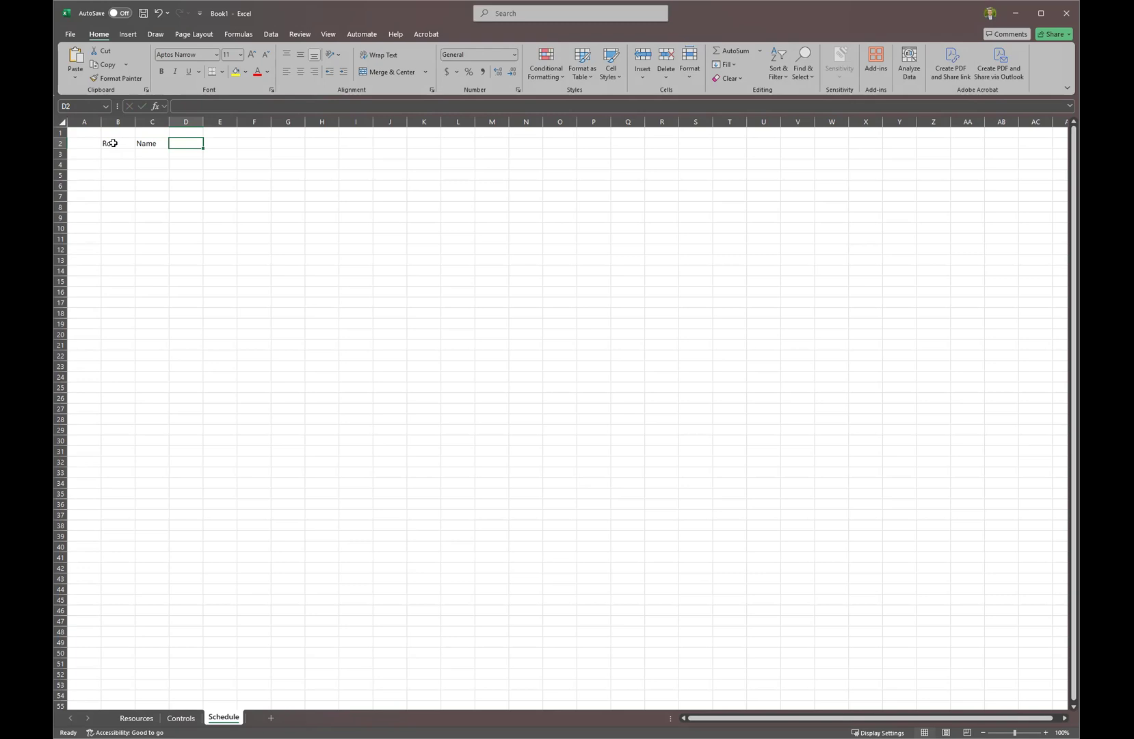
{"action": "type", "text": "Contact"}
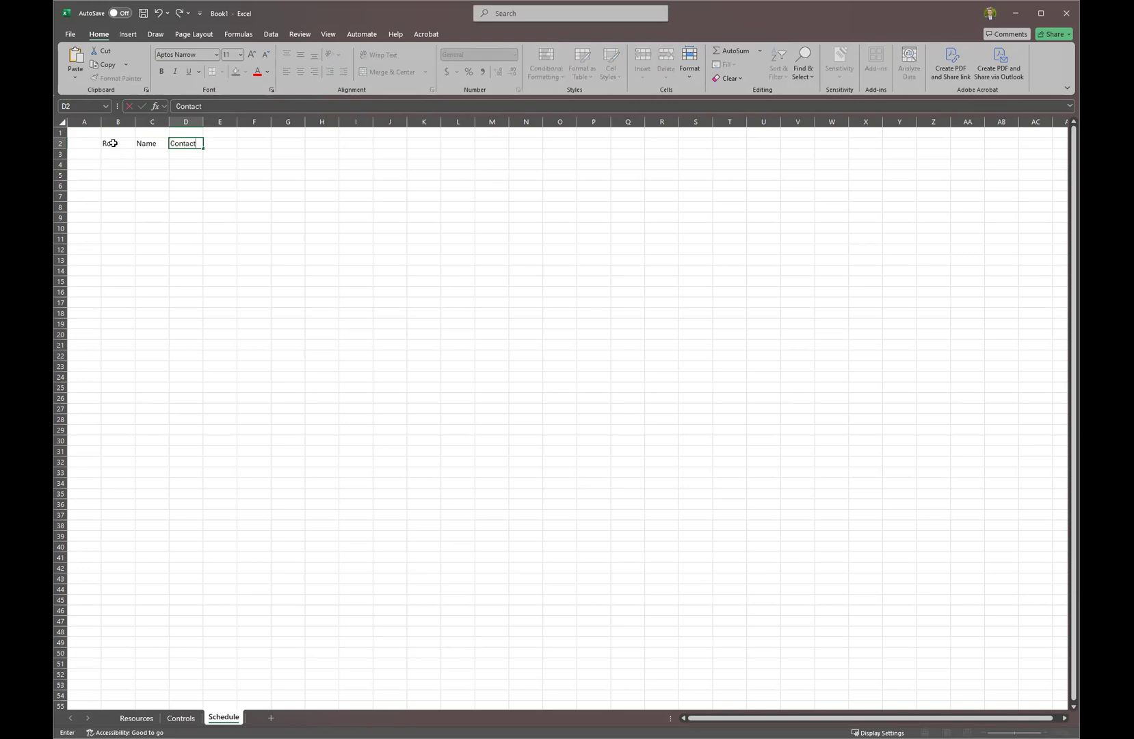
{"action": "key", "text": "Tab"}
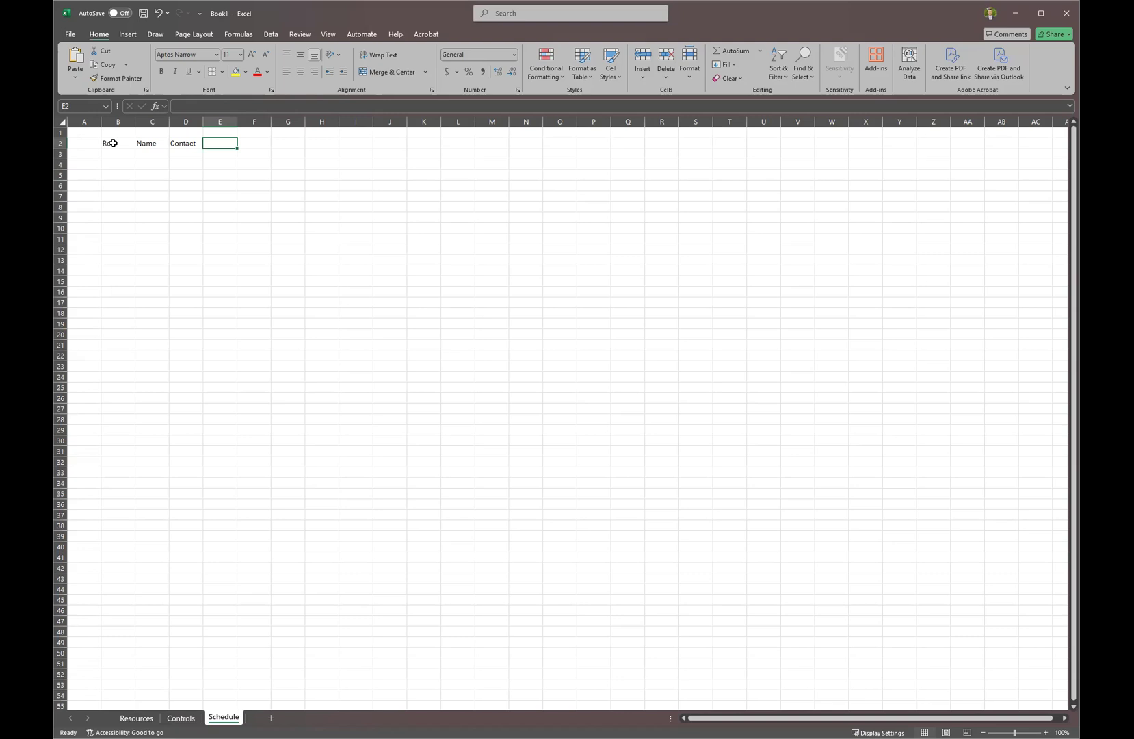
Copy the Role, Name and Contact headers from Schedule B2:D2 to Resources E2.
{"action": "left_click_drag", "start_coordinate": [114, 142], "coordinate": [176, 143]}
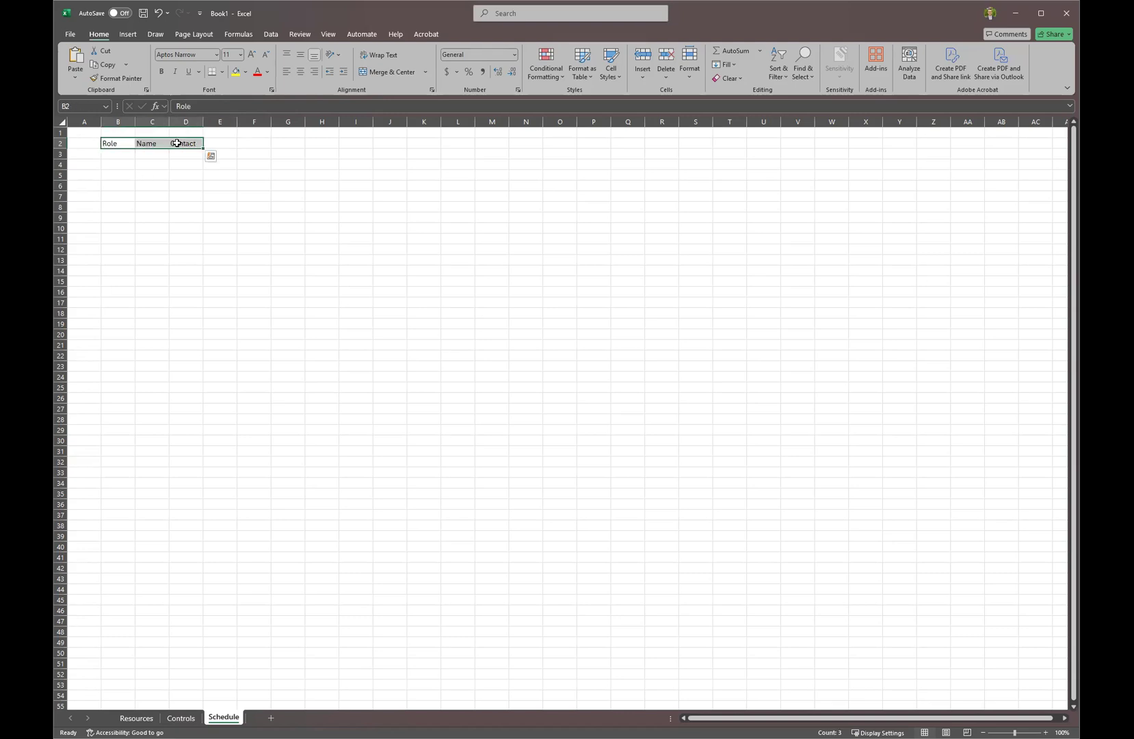
{"action": "key", "text": "ctrl+c"}
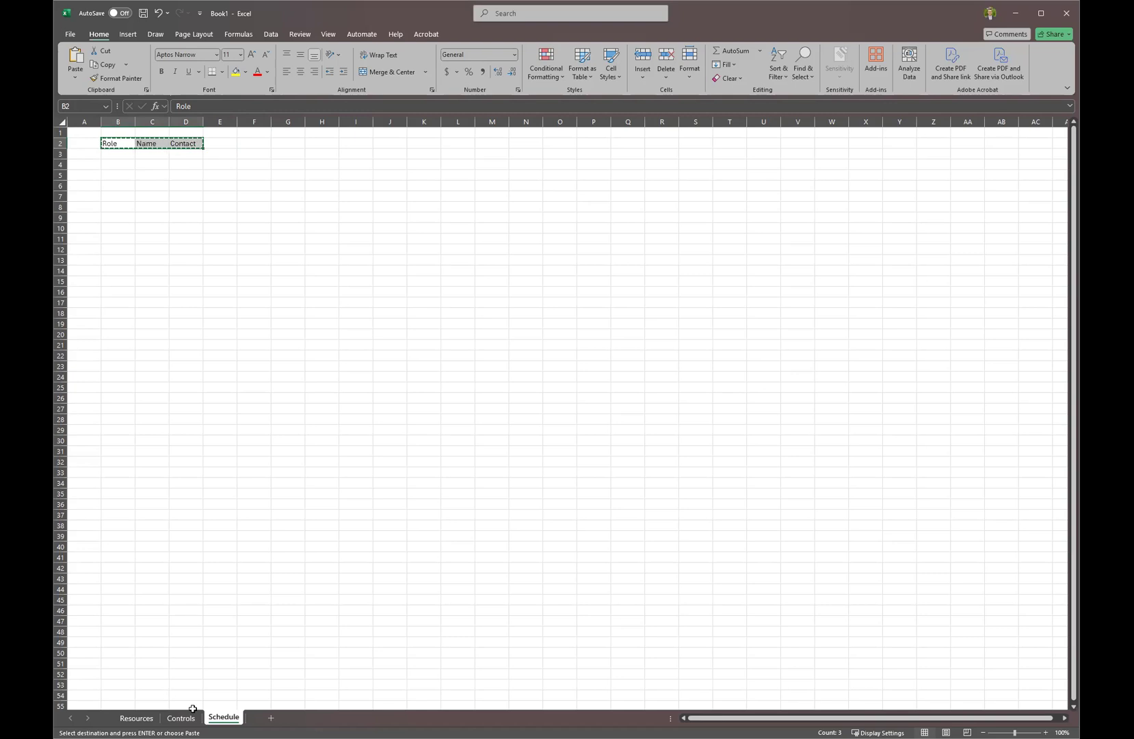
{"action": "left_click", "coordinate": [139, 717]}
{"action": "left_click", "coordinate": [109, 147]}
{"action": "key", "text": "Return"}
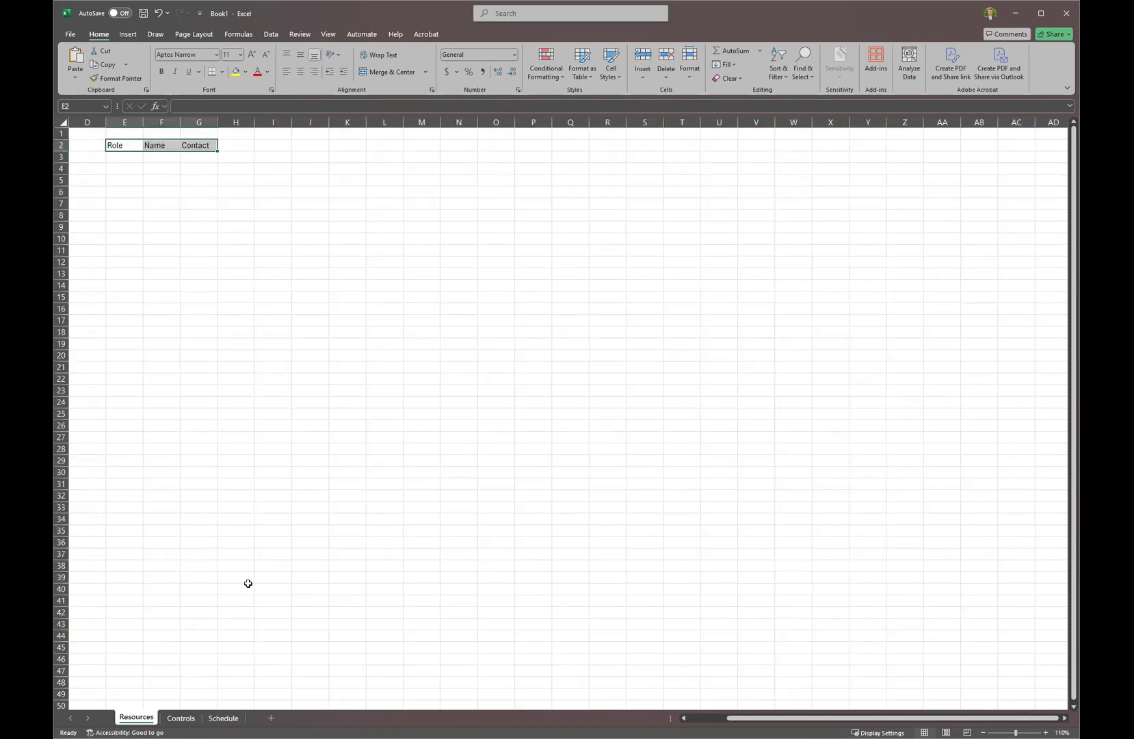
{"action": "left_click", "coordinate": [223, 717]}
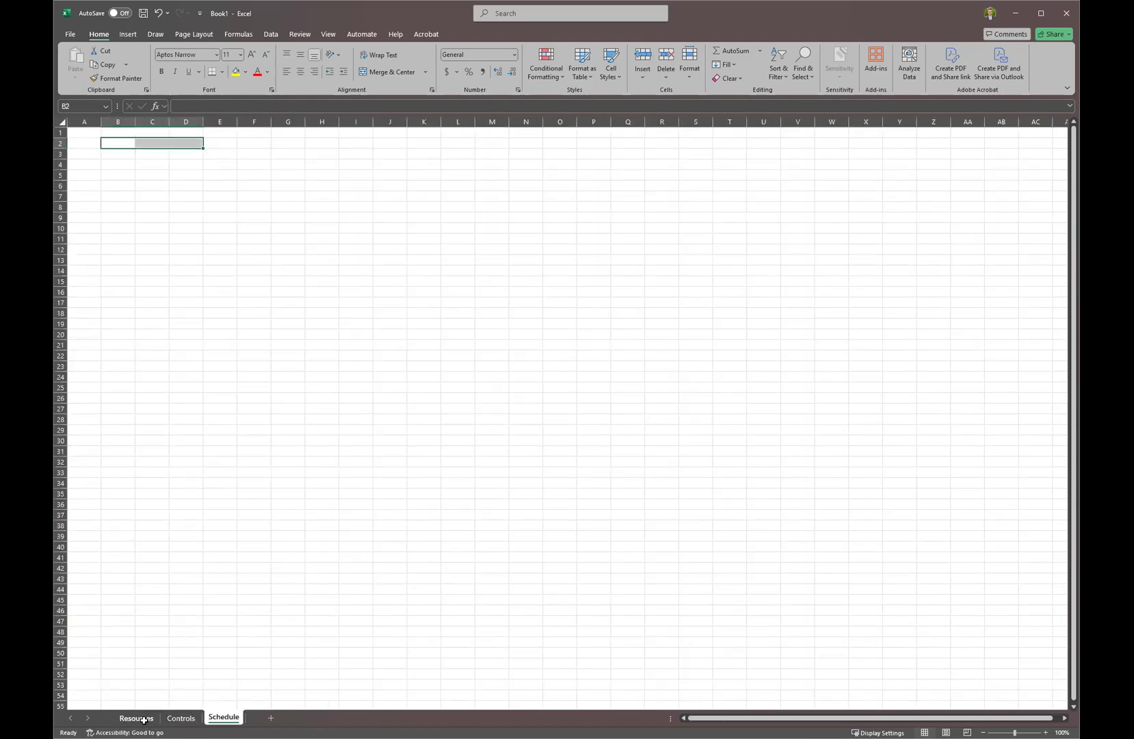
{"action": "left_click", "coordinate": [145, 718]}
Delete the Contact header from G2 so only Role and Name remain.
{"action": "left_click", "coordinate": [220, 142]}
{"action": "left_click", "coordinate": [195, 145]}
{"action": "key", "text": "Delete"}
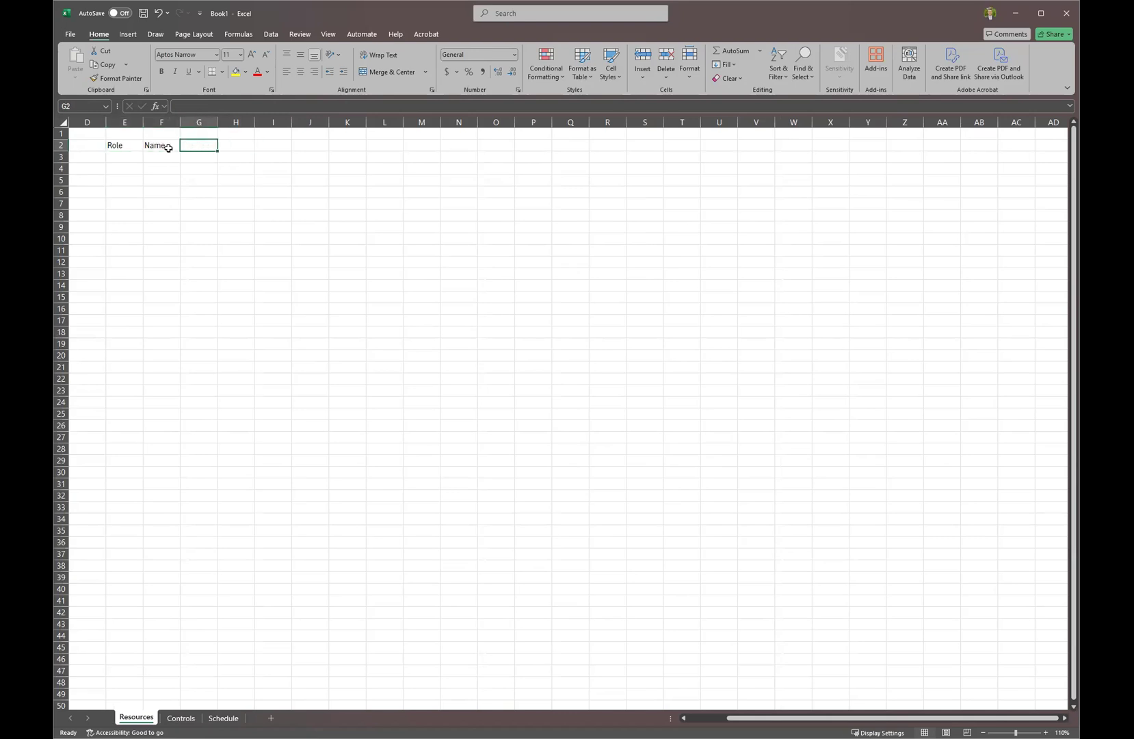
{"action": "left_click", "coordinate": [124, 155]}
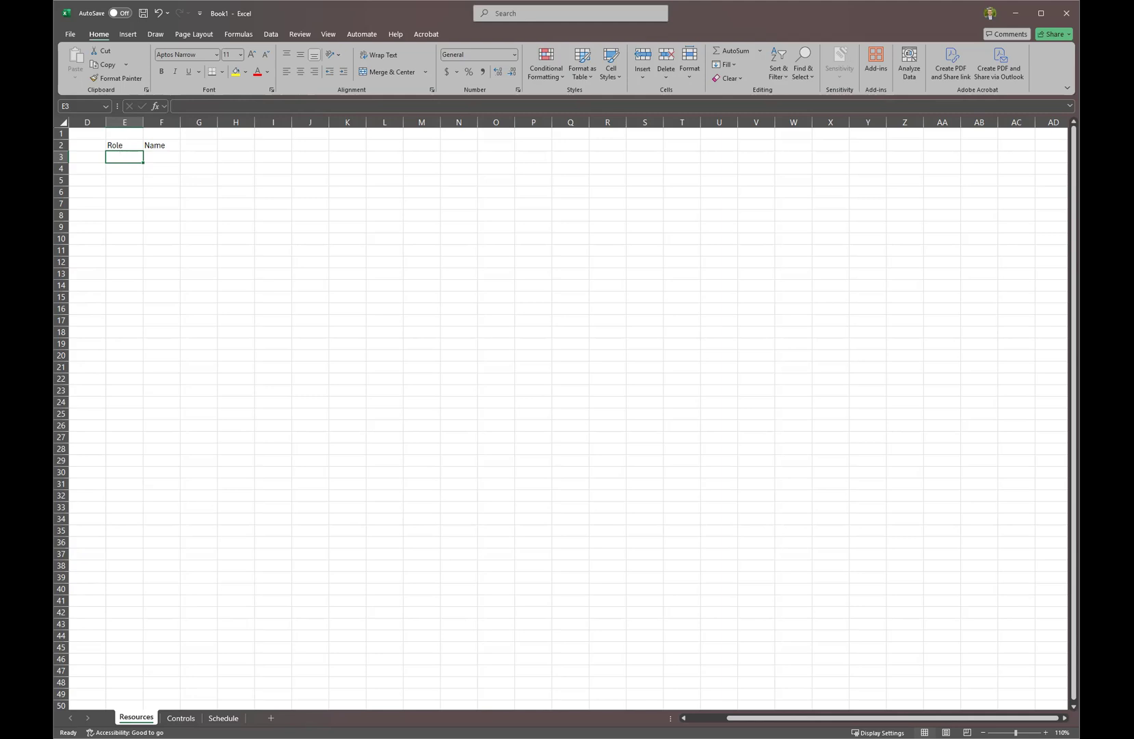
{"action": "key", "text": "alt+Tab"}
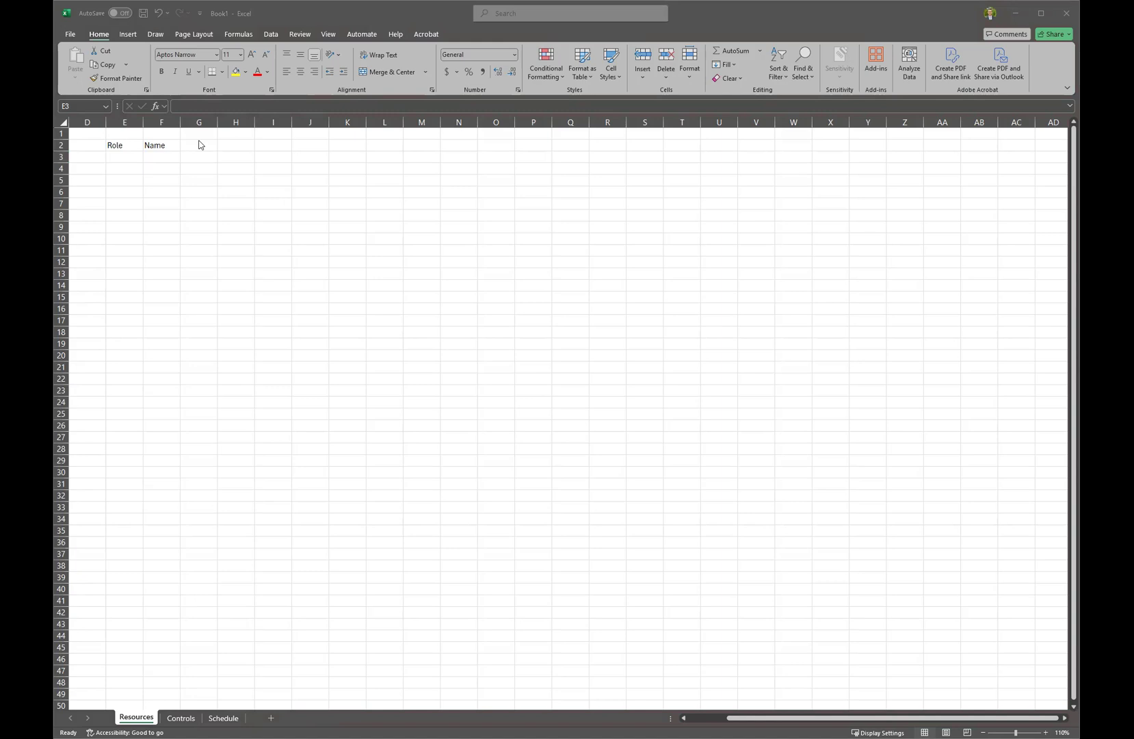
{"action": "key", "text": "alt+Tab"}
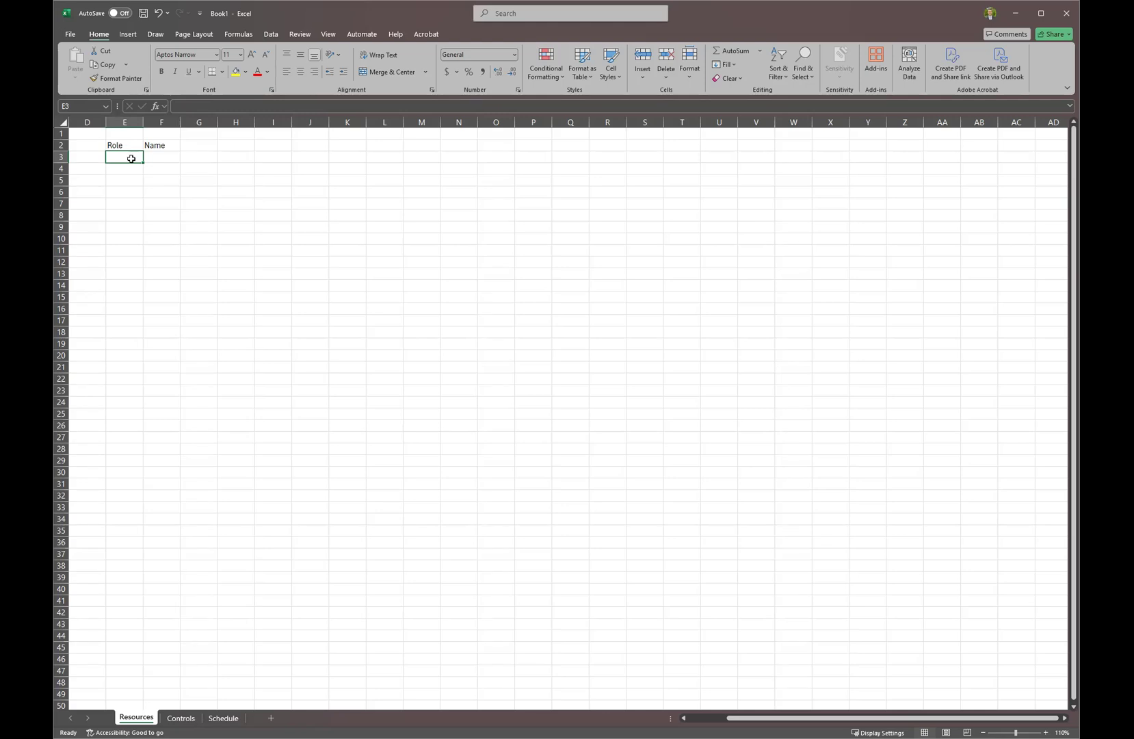
Enter Project Manager, Architect, Contractor and Framer in E3:E6.
{"action": "type", "text": "Project Manager"}
{"action": "key", "text": "Return"}
{"action": "type", "text": "Arc"}
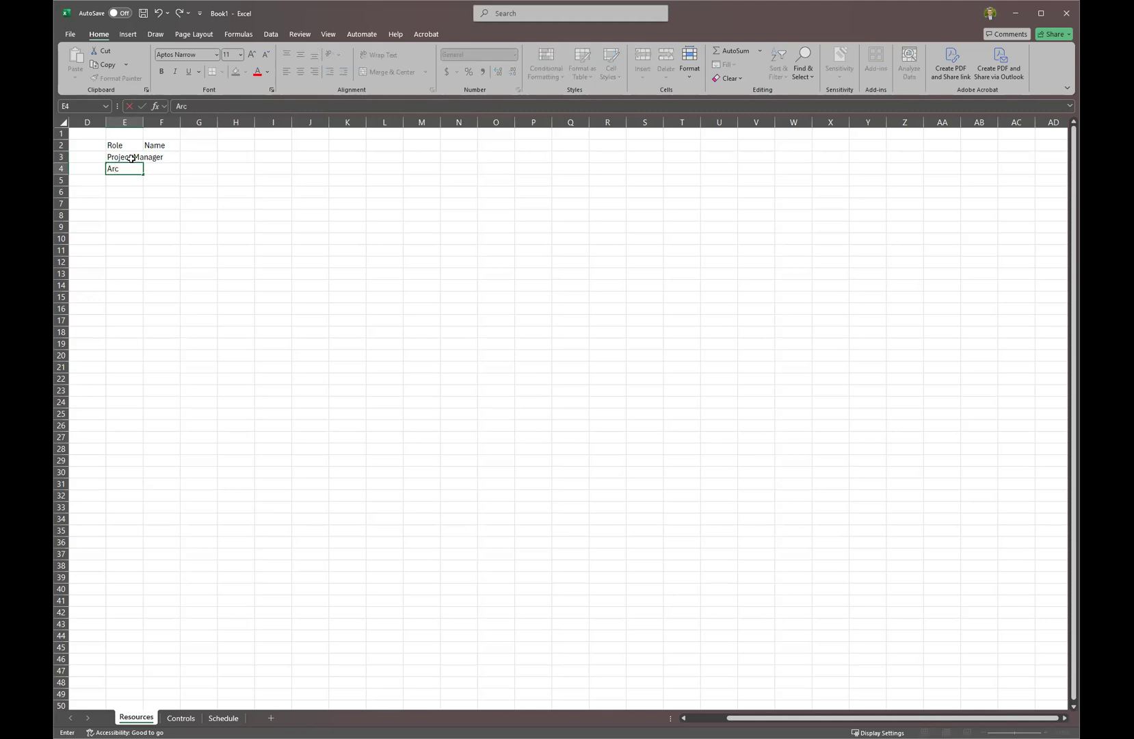
{"action": "type", "text": "hitect"}
{"action": "key", "text": "Return"}
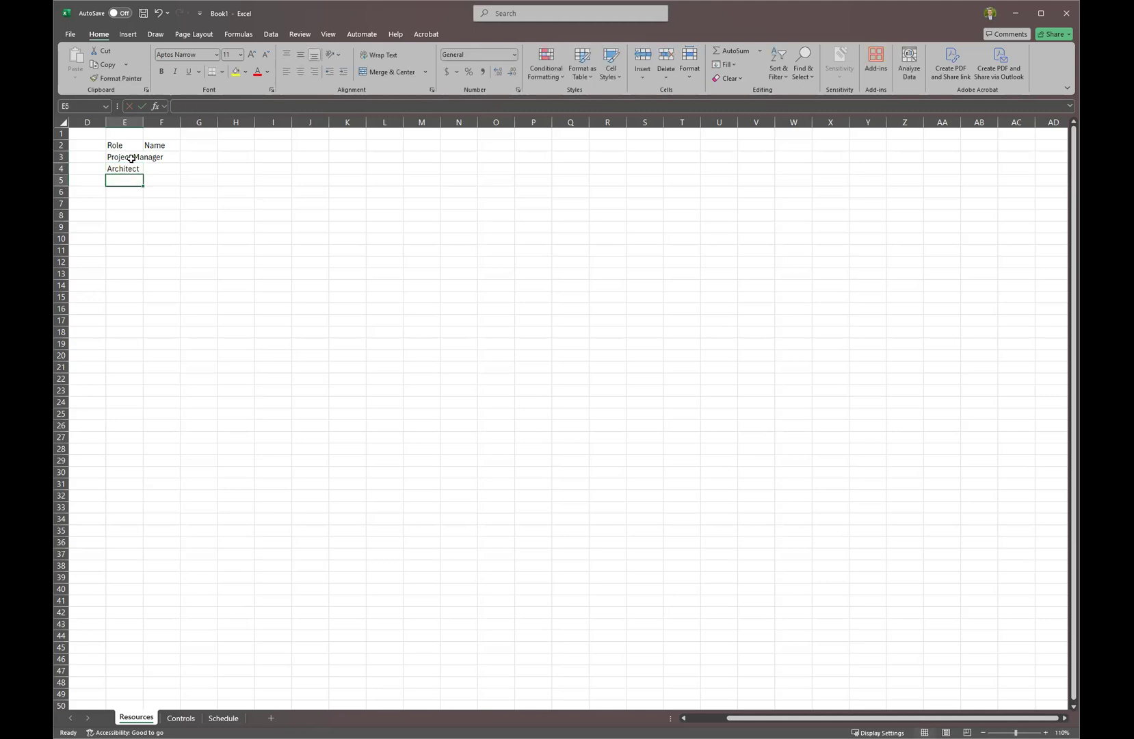
{"action": "type", "text": "Contractor"}
{"action": "key", "text": "Return"}
{"action": "type", "text": "Framer"}
{"action": "key", "text": "Return"}
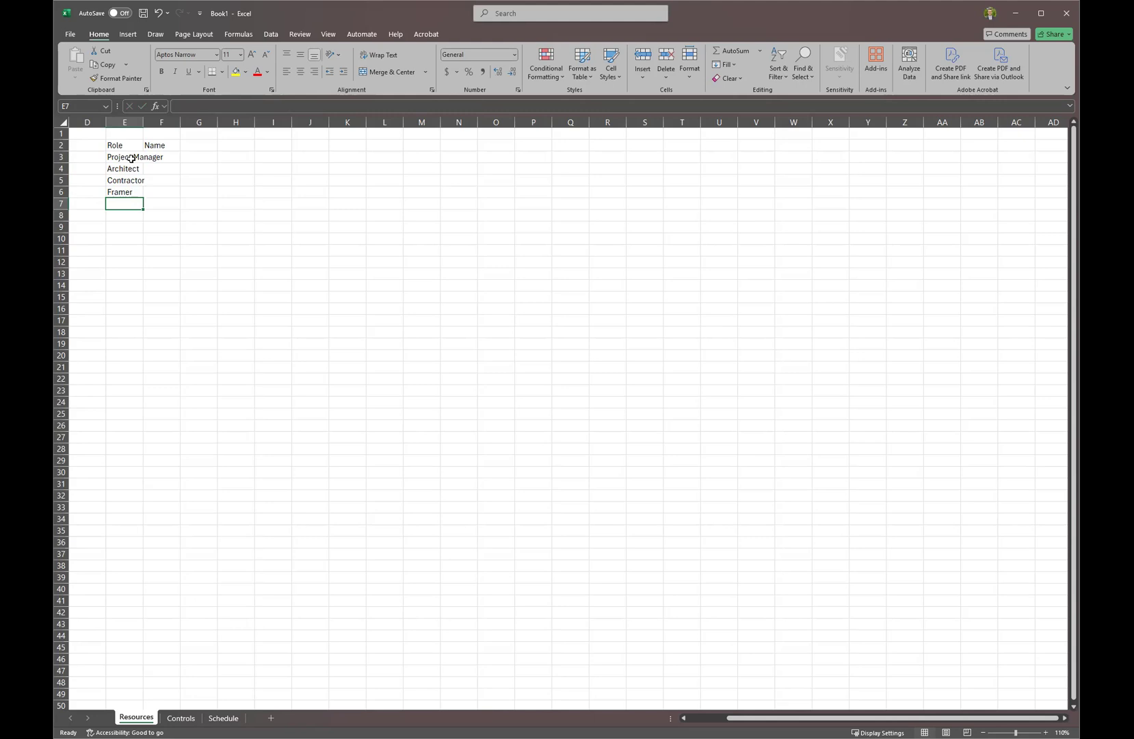
Add Sponsor in E7 and E8, then widen column E to fit the roles.
{"action": "type", "text": "Spnos"}
{"action": "key", "text": "BackSpace"}
{"action": "key", "text": "BackSpace"}
{"action": "key", "text": "BackSpace"}
{"action": "type", "text": "onsprr"}
{"action": "key", "text": "Return"}
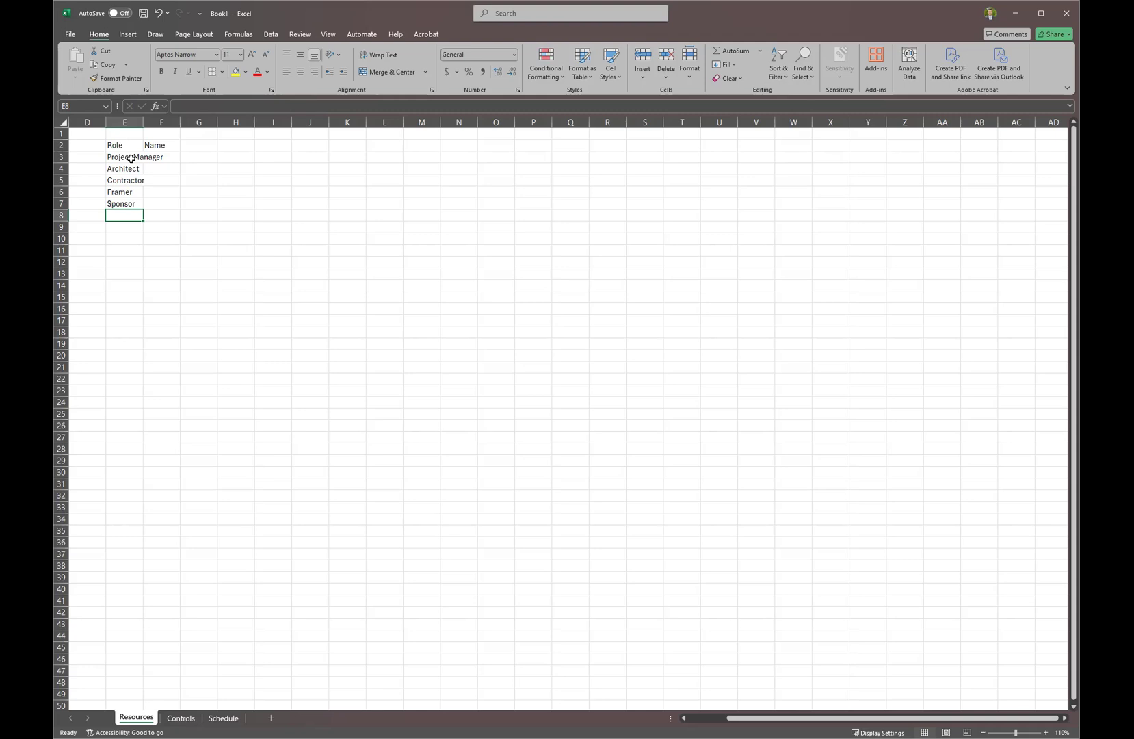
{"action": "type", "text": "Sponsor"}
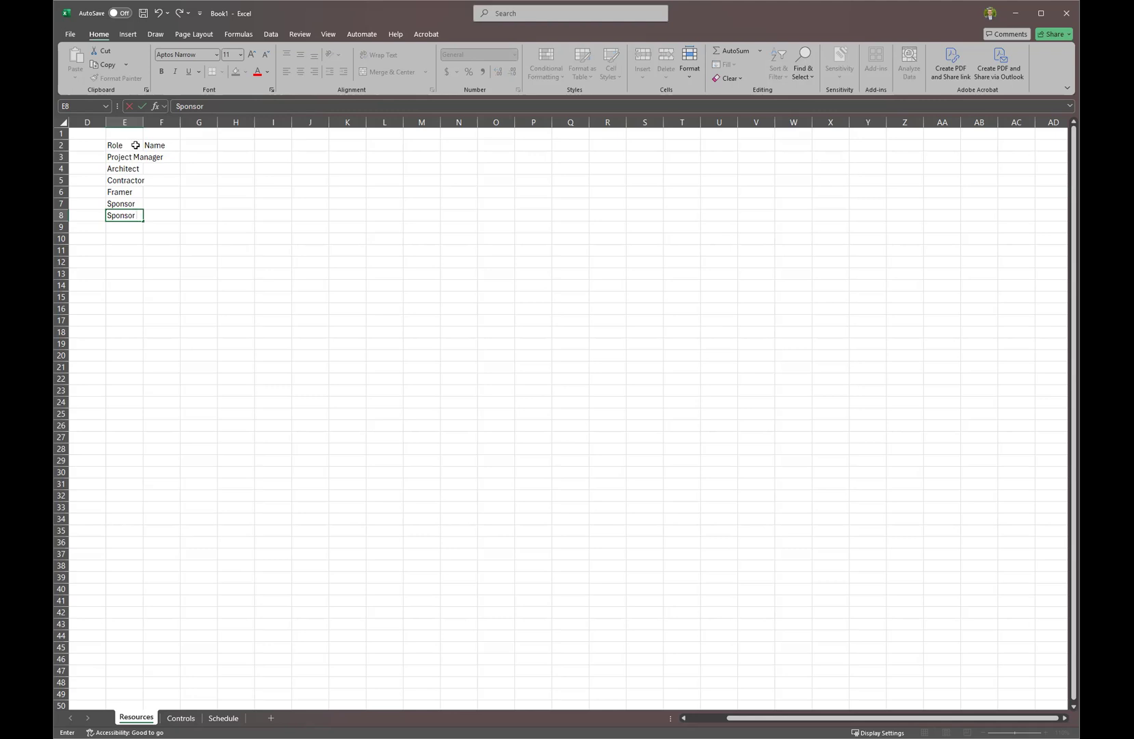
{"action": "left_click", "coordinate": [142, 122]}
{"action": "left_click_drag", "start_coordinate": [143, 122], "coordinate": [181, 123]}
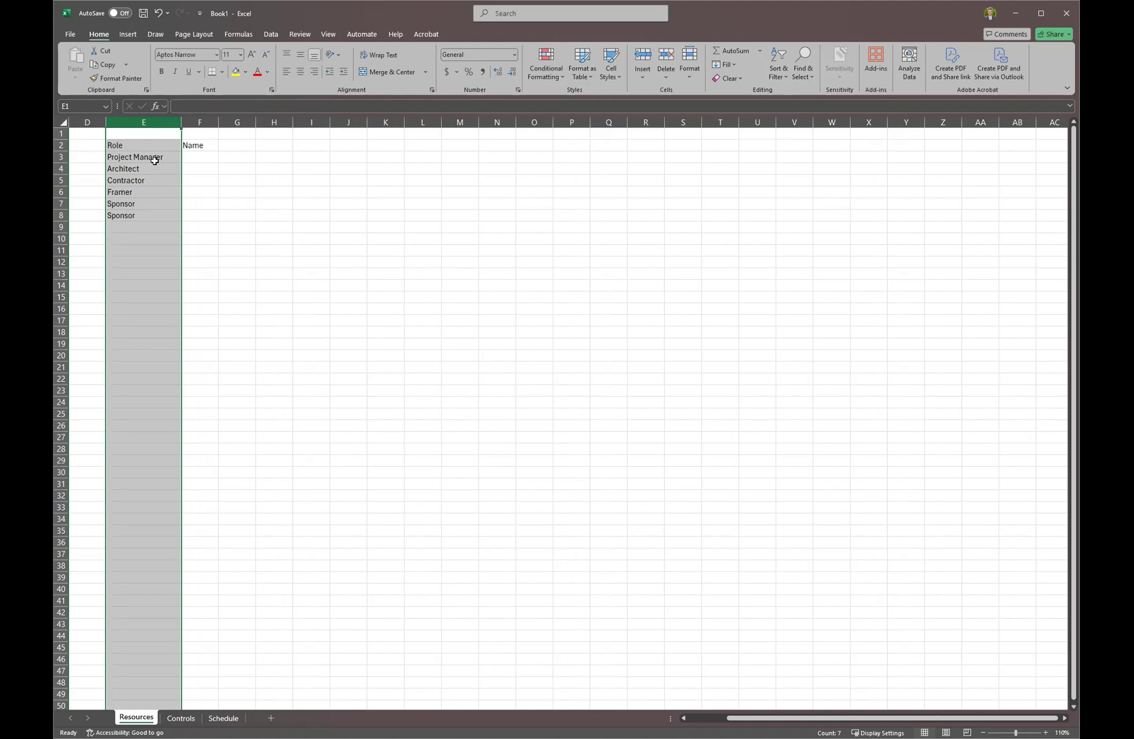
Rename the two Sponsor entries to Sponsor (1) and Sponsor (2).
{"action": "double_click", "coordinate": [160, 205]}
{"action": "type", "text": "(1)"}
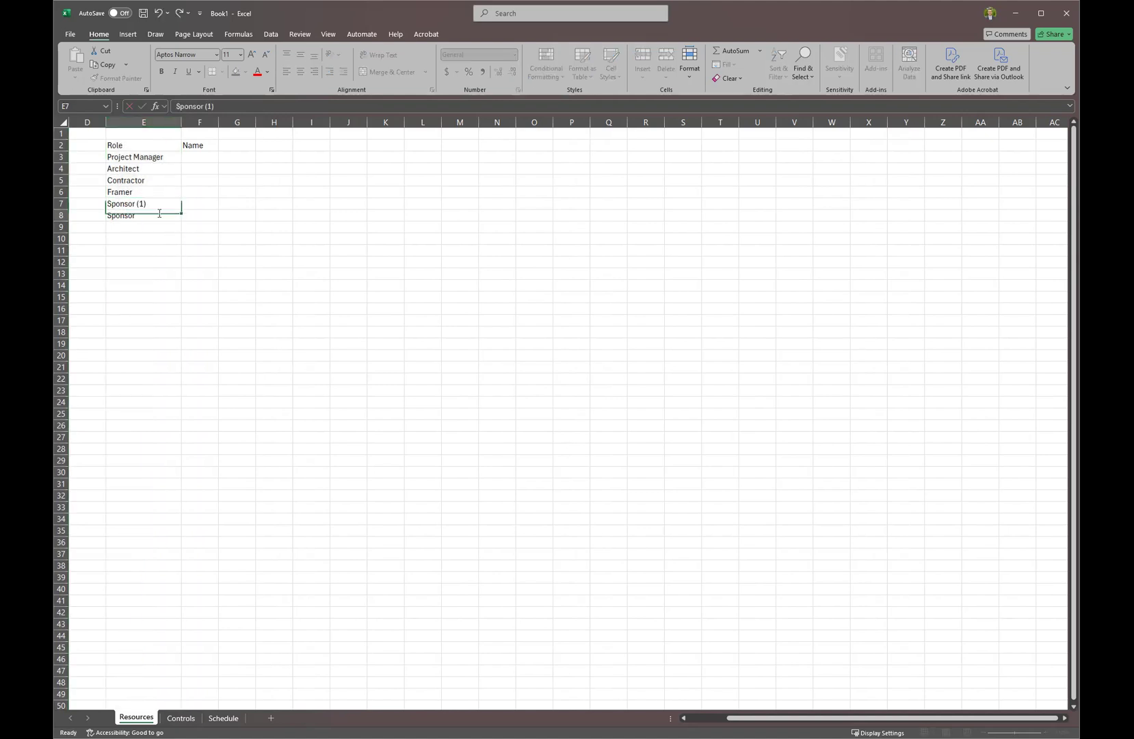
{"action": "double_click", "coordinate": [159, 213]}
{"action": "type", "text": "(2)"}
{"action": "key", "text": "Return"}
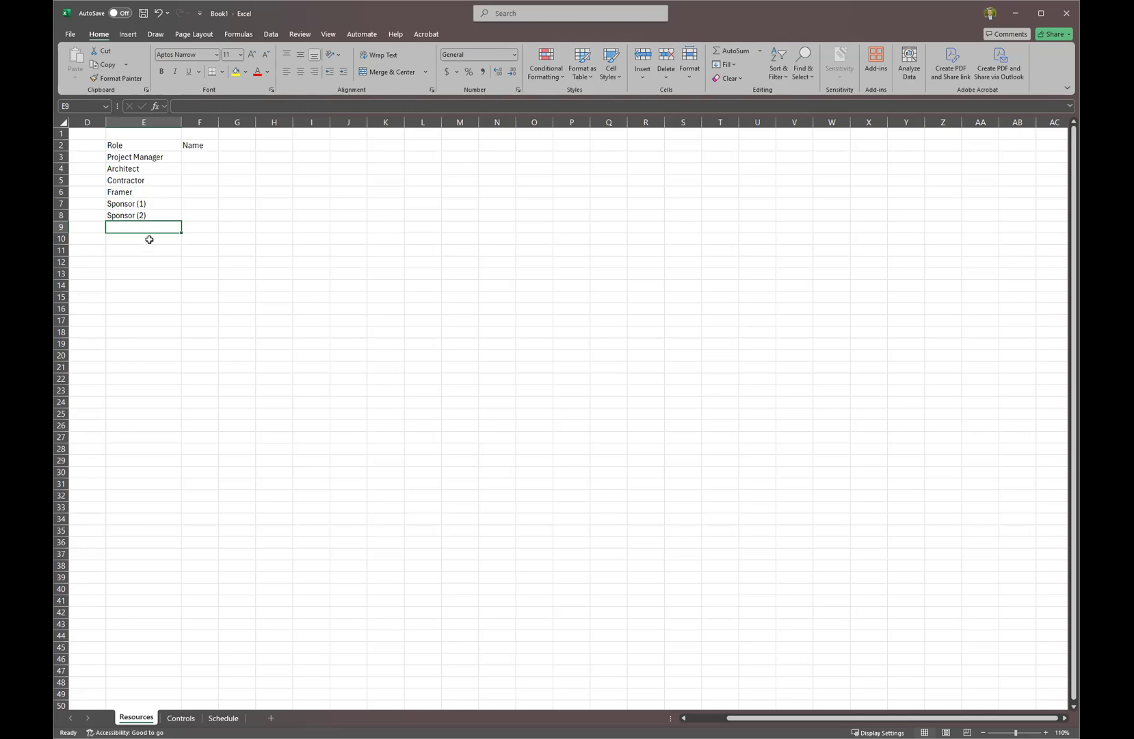
Add Mason, Plumber, Electrician, Inspector and Painter in E9:E13.
{"action": "type", "text": "Mason"}
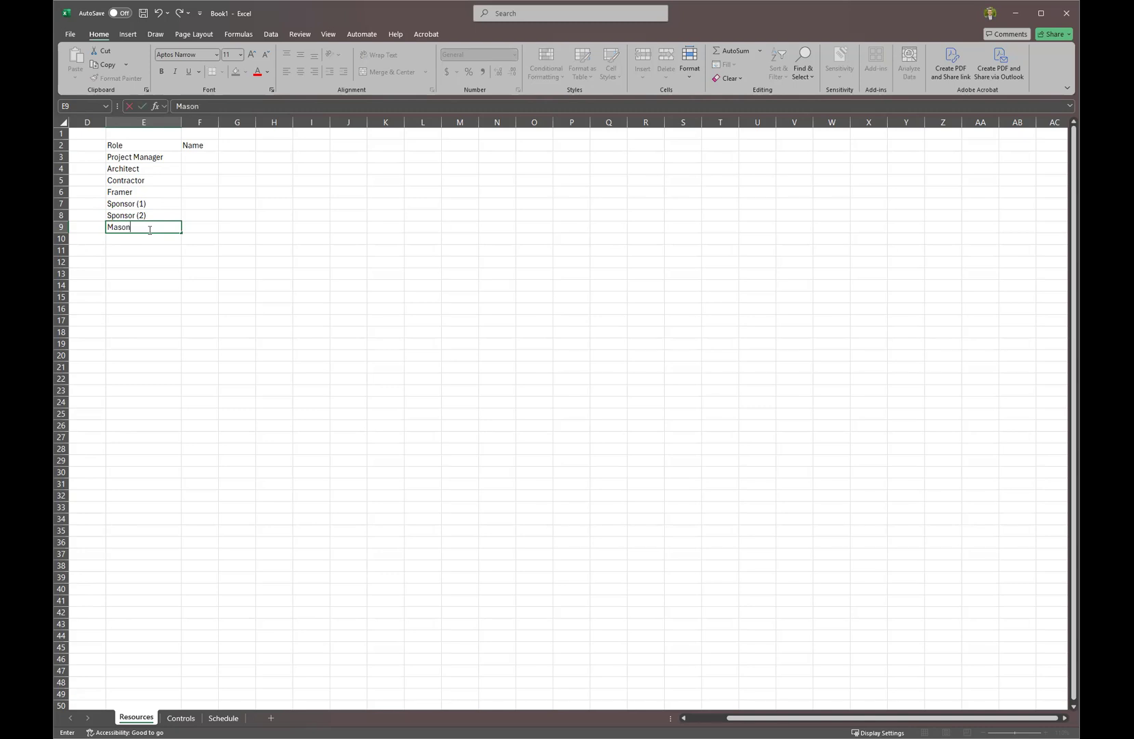
{"action": "key", "text": "Return"}
{"action": "type", "text": "Plumber"}
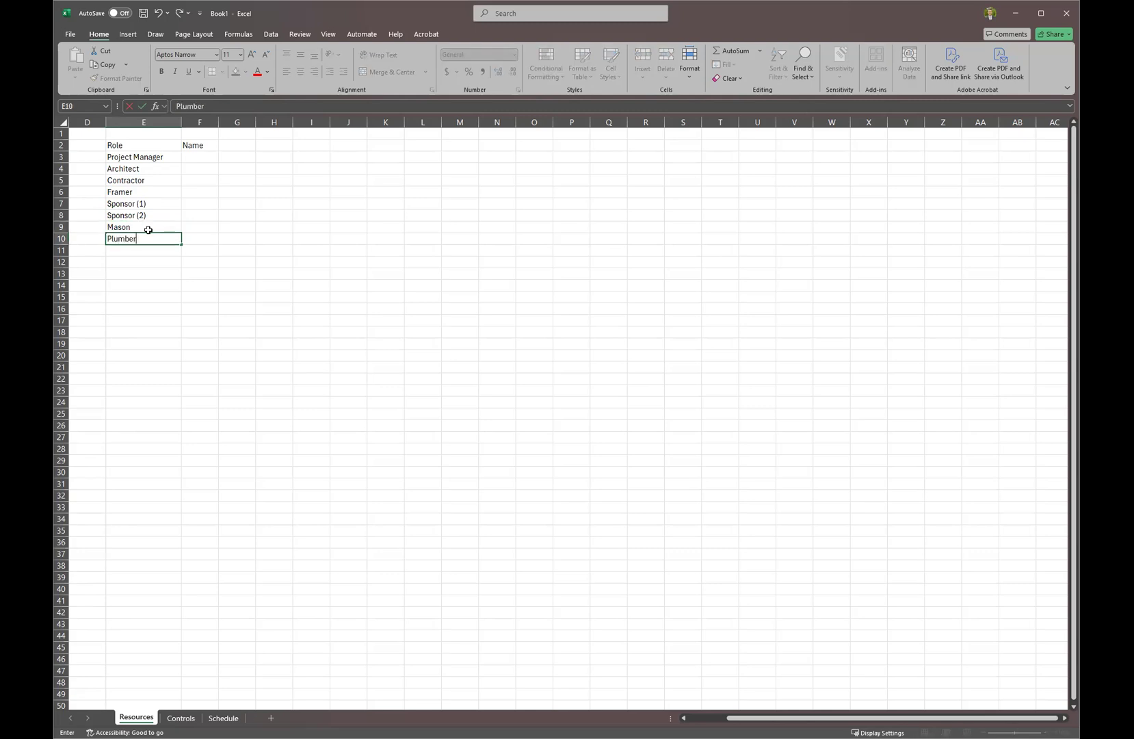
{"action": "key", "text": "Return"}
{"action": "type", "text": "Electrician"}
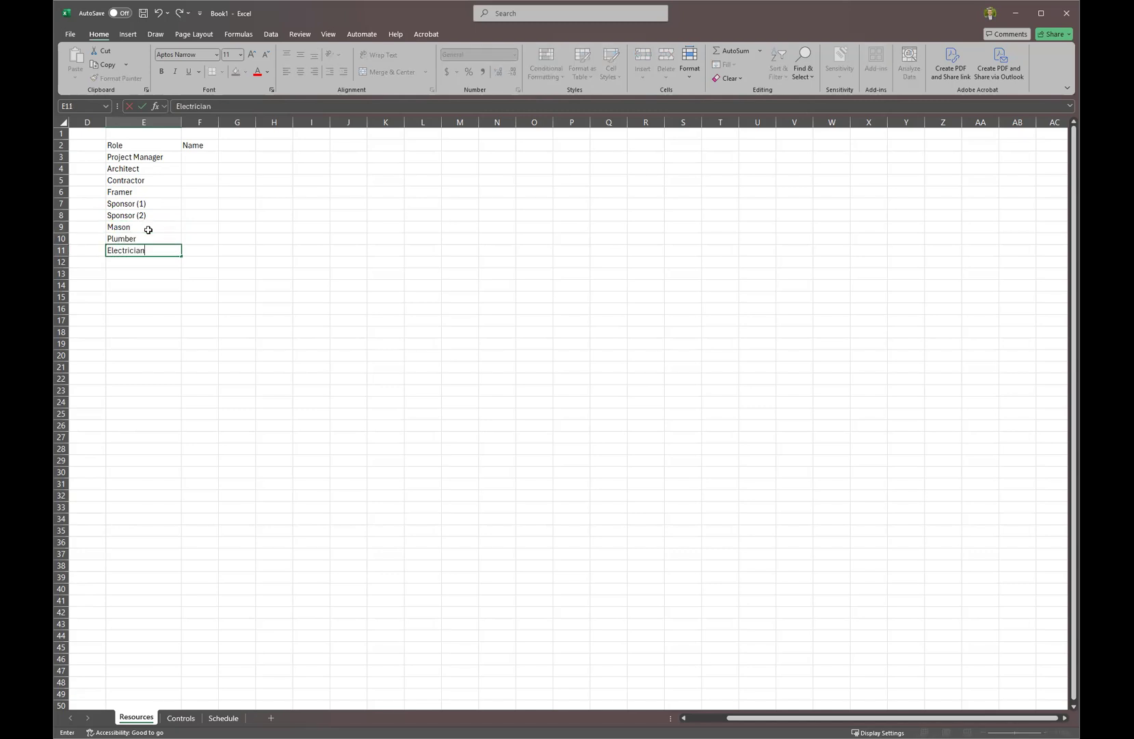
{"action": "key", "text": "Return"}
{"action": "type", "text": "i"}
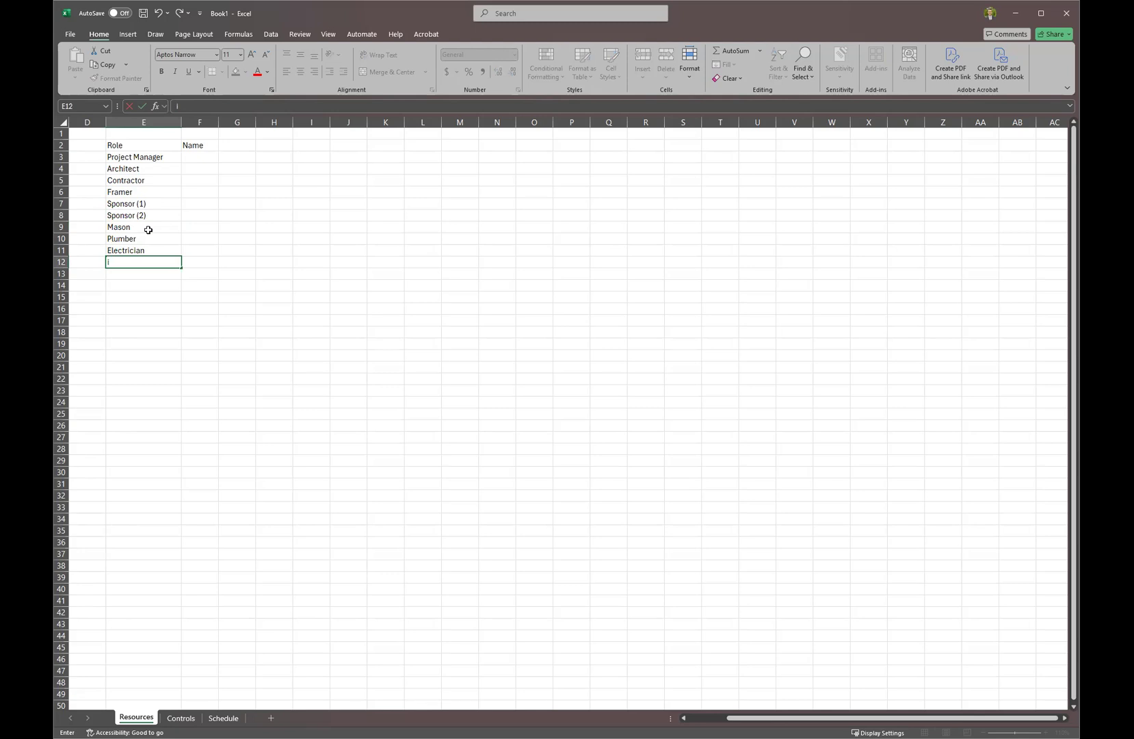
{"action": "type", "text": "nspector"}
{"action": "key", "text": "Return"}
{"action": "type", "text": "P"}
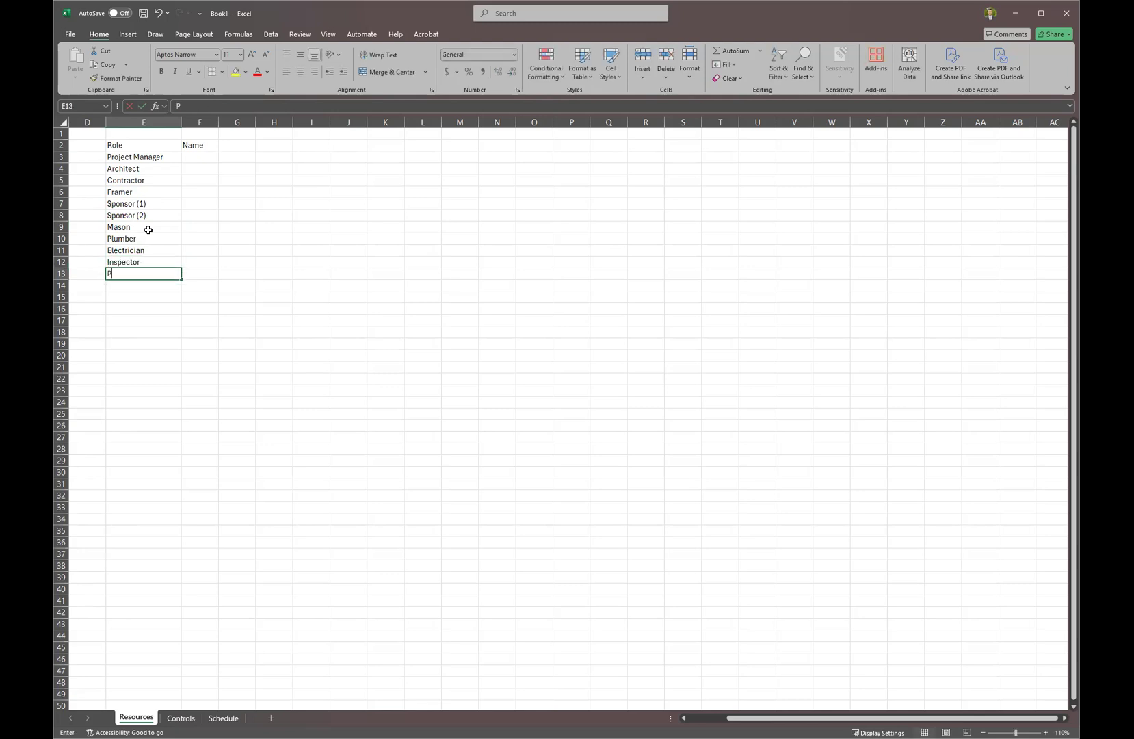
{"action": "type", "text": "ainter"}
{"action": "key", "text": "Return"}
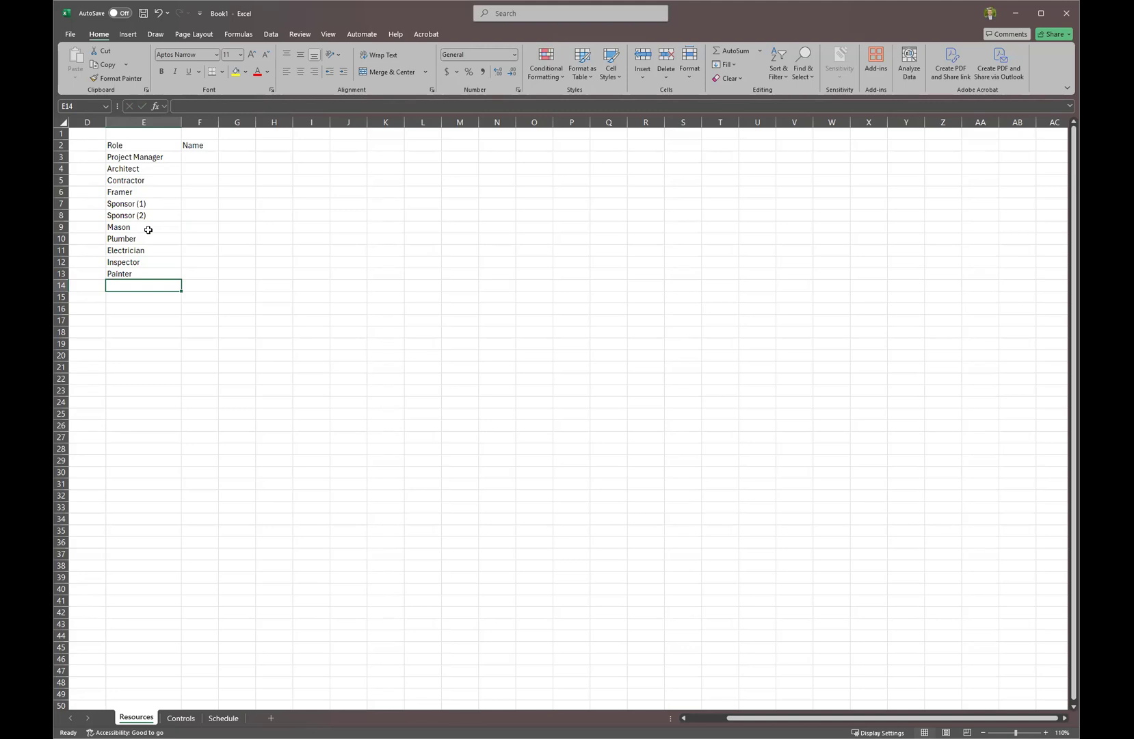
Copy the list of names from another window and paste it into F3:F13.
{"action": "left_click_drag", "start_coordinate": [157, 156], "coordinate": [154, 277]}
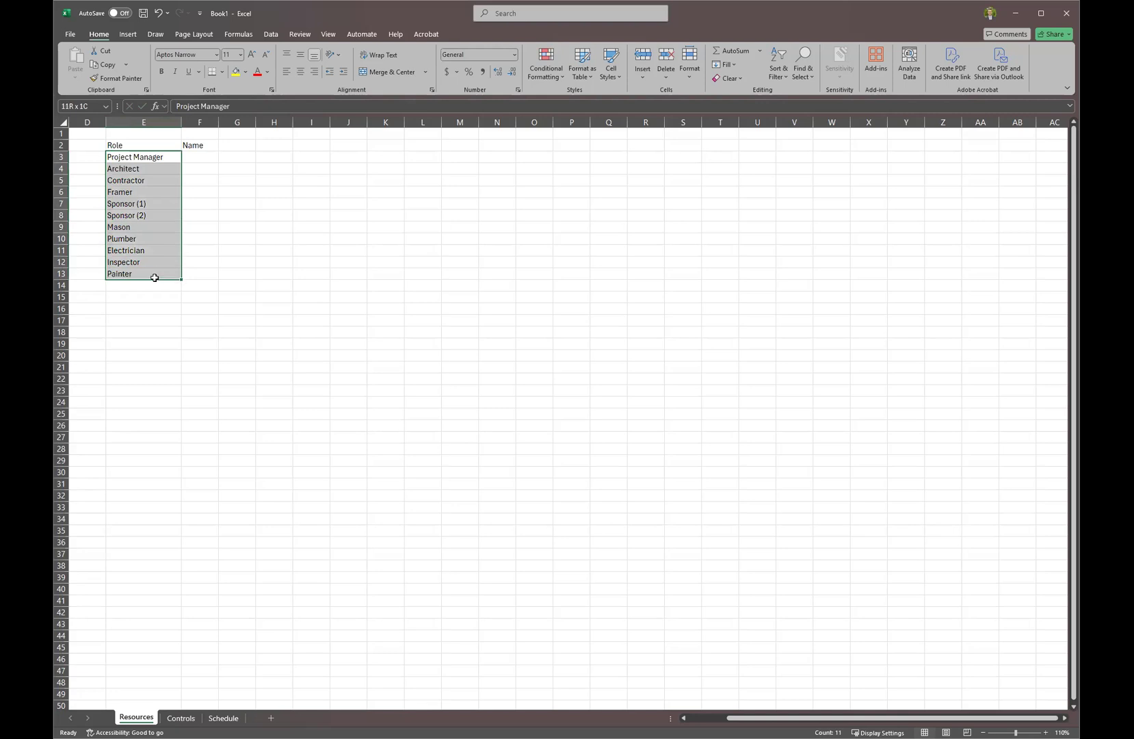
{"action": "left_click", "coordinate": [154, 275]}
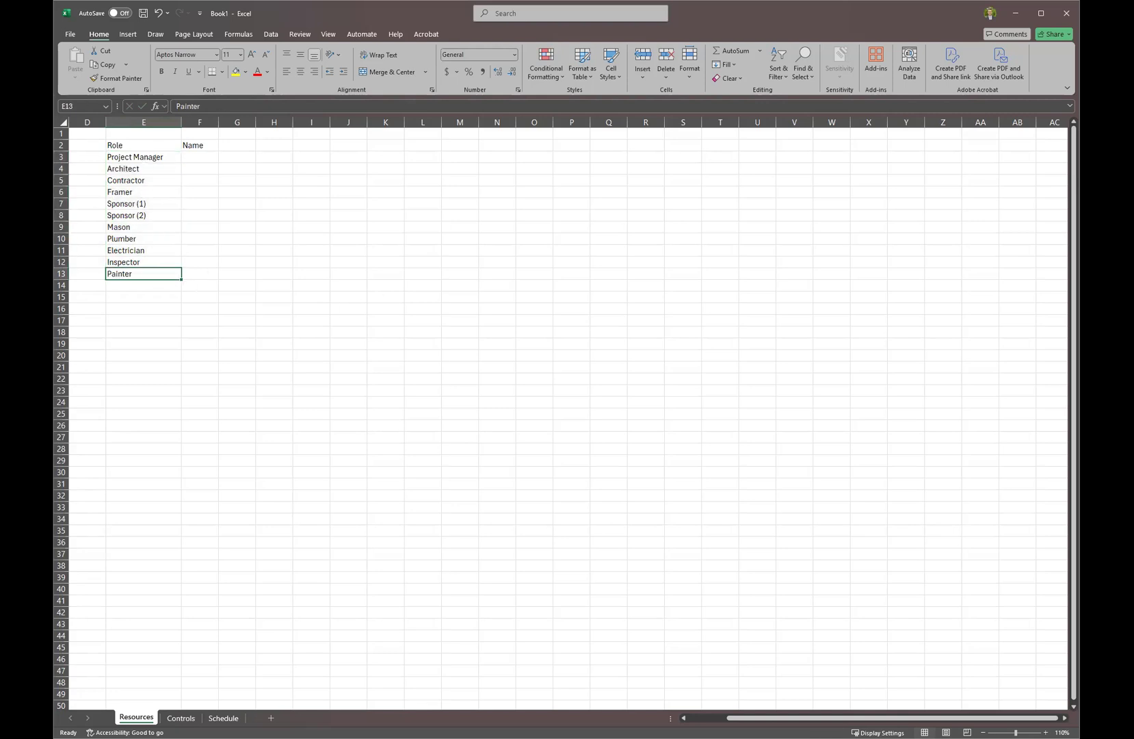
{"action": "key", "text": "alt+Tab"}
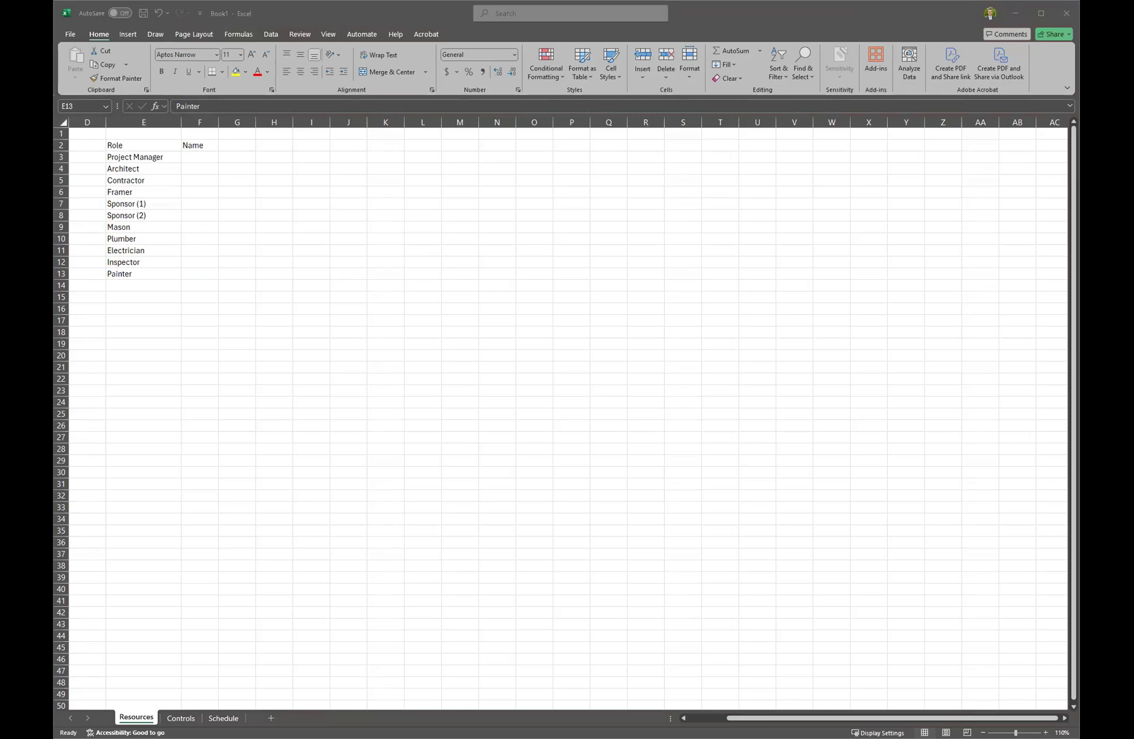
{"action": "key", "text": "ctrl+c"}
{"action": "left_click", "coordinate": [209, 156]}
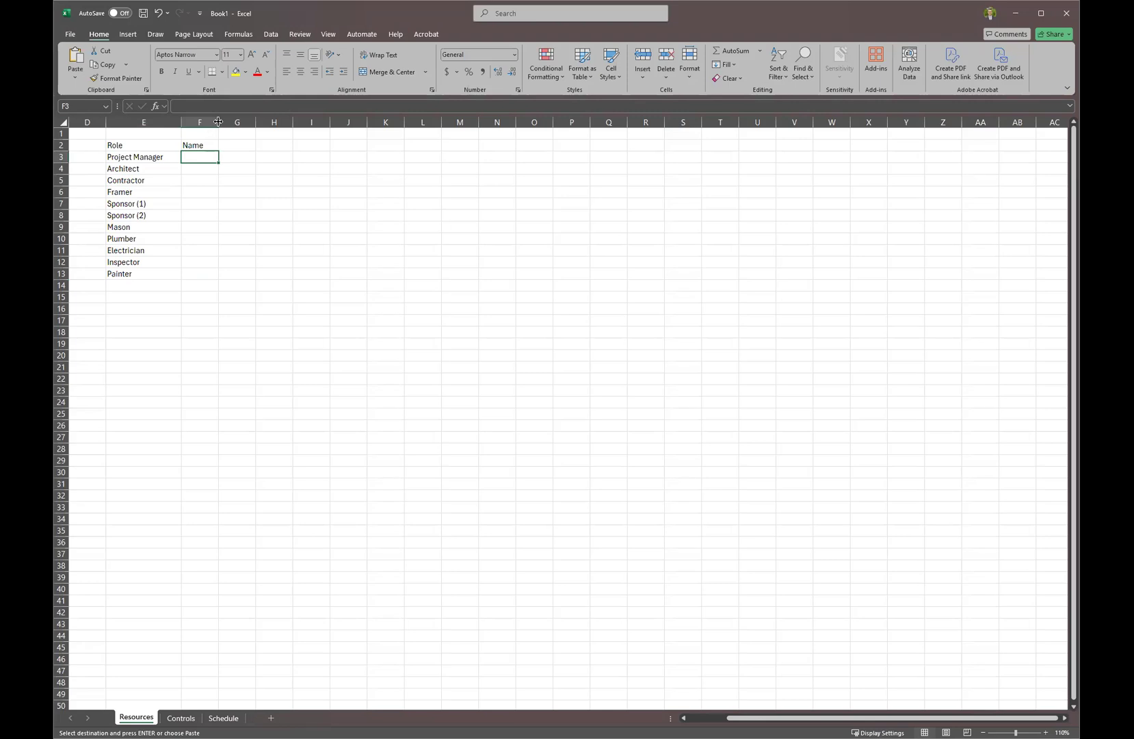
{"action": "key", "text": "ctrl+v"}
Dismiss the paste options and autofit column F to the longest name.
{"action": "left_click", "coordinate": [212, 179]}
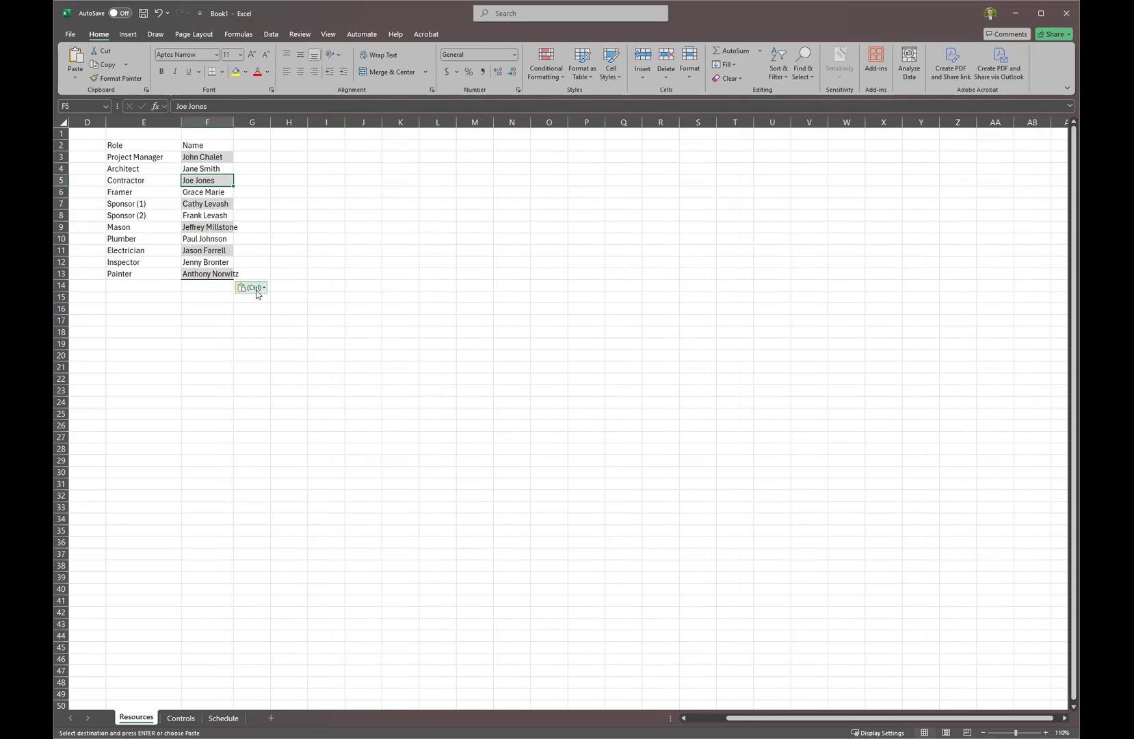
{"action": "left_click", "coordinate": [257, 290]}
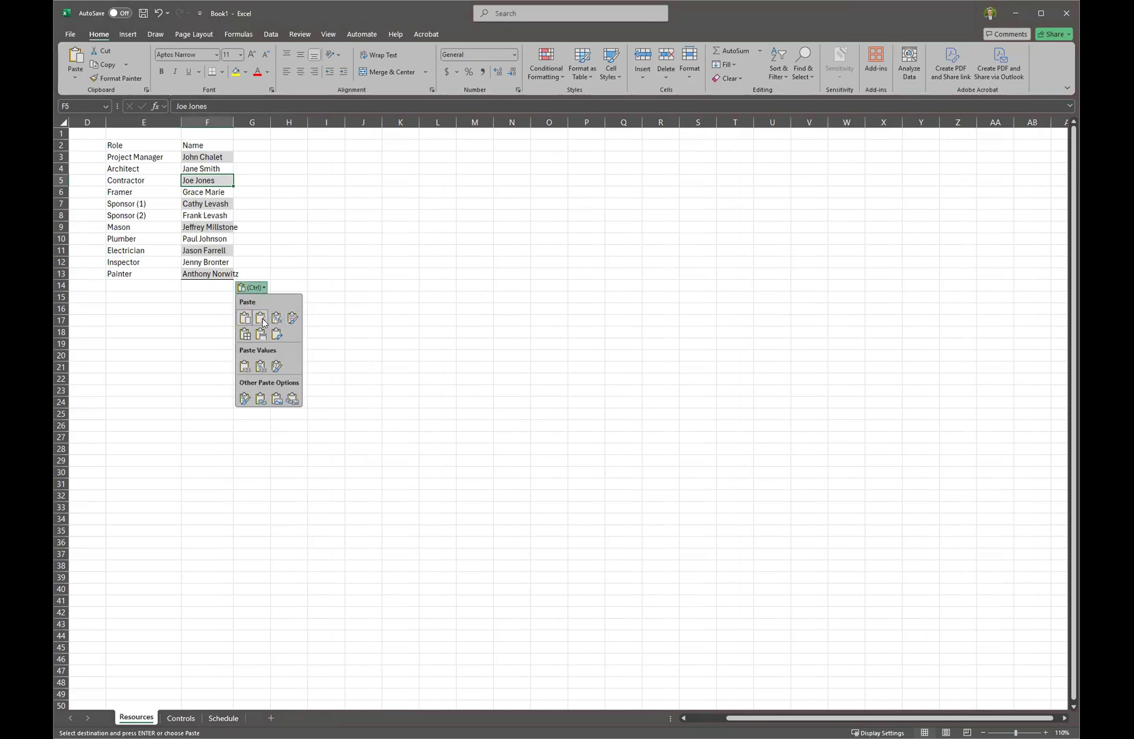
{"action": "left_click", "coordinate": [289, 203]}
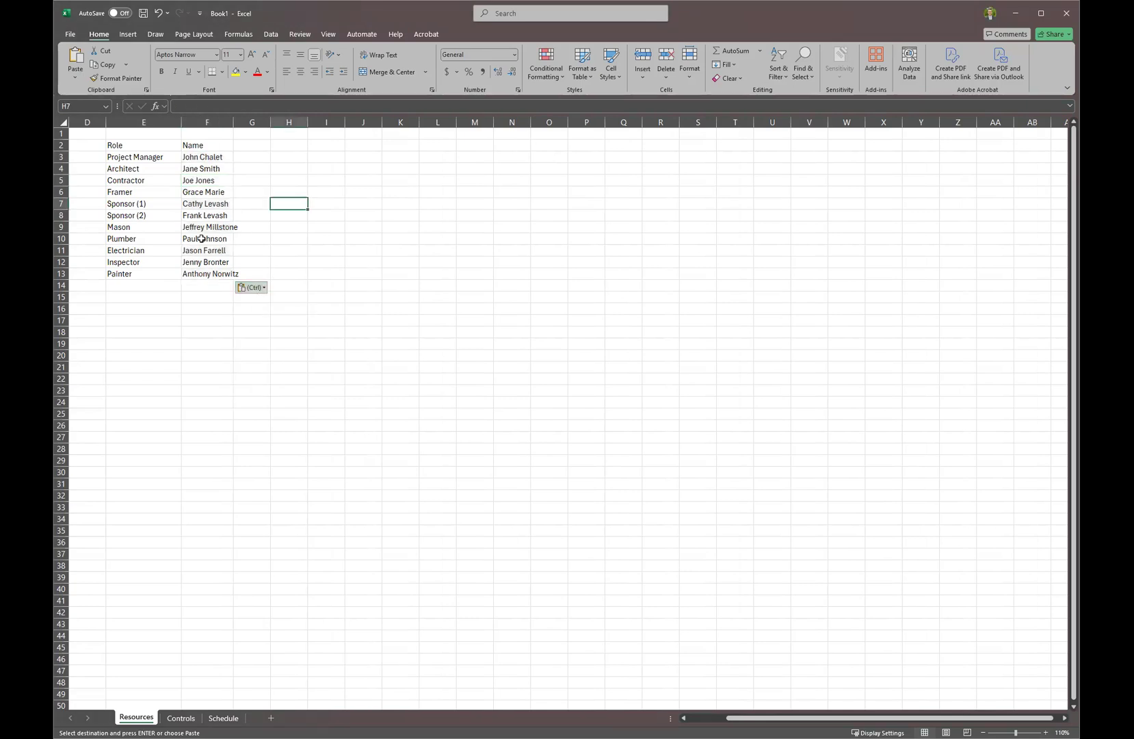
{"action": "double_click", "coordinate": [236, 121]}
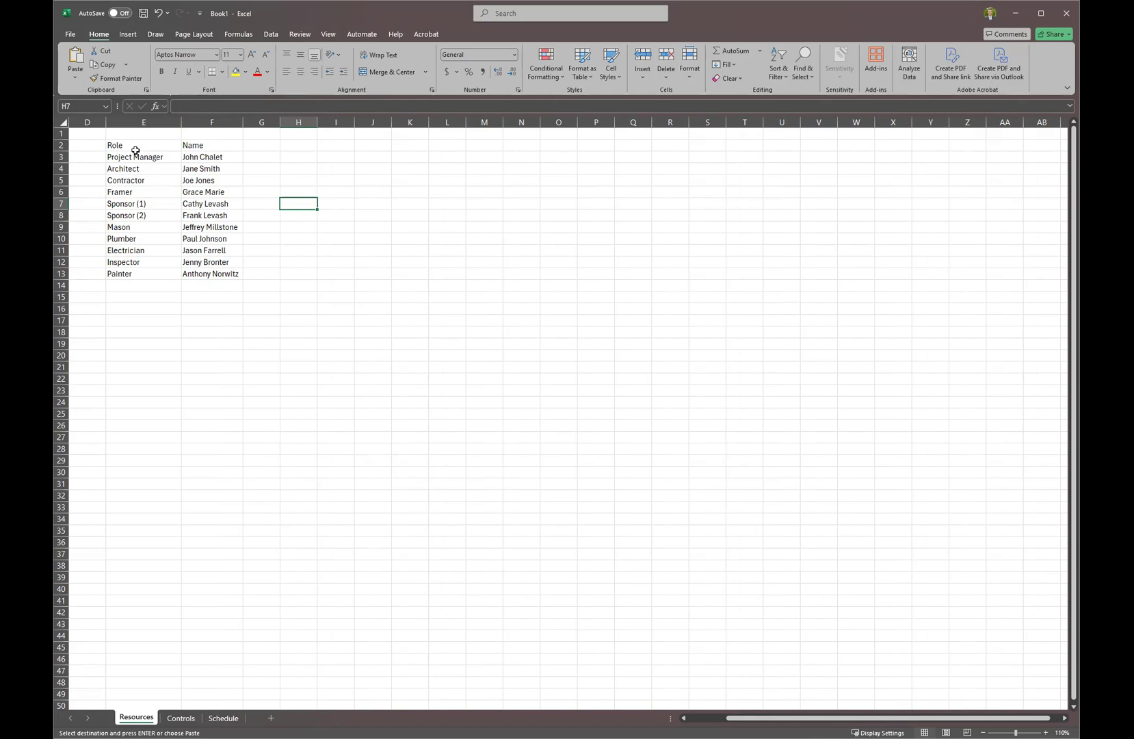
Convert E2:F13 into a table (Table1) using Role and Name as its headers.
{"action": "left_click_drag", "start_coordinate": [136, 151], "coordinate": [230, 272]}
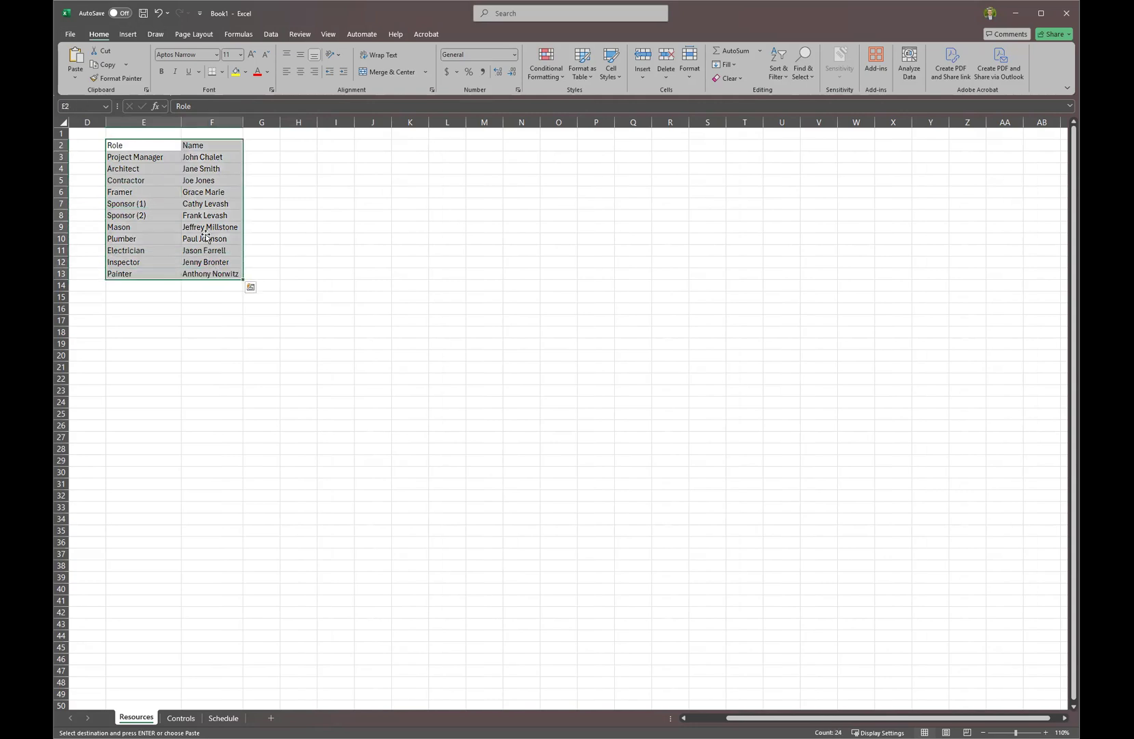
{"action": "left_click", "coordinate": [130, 35]}
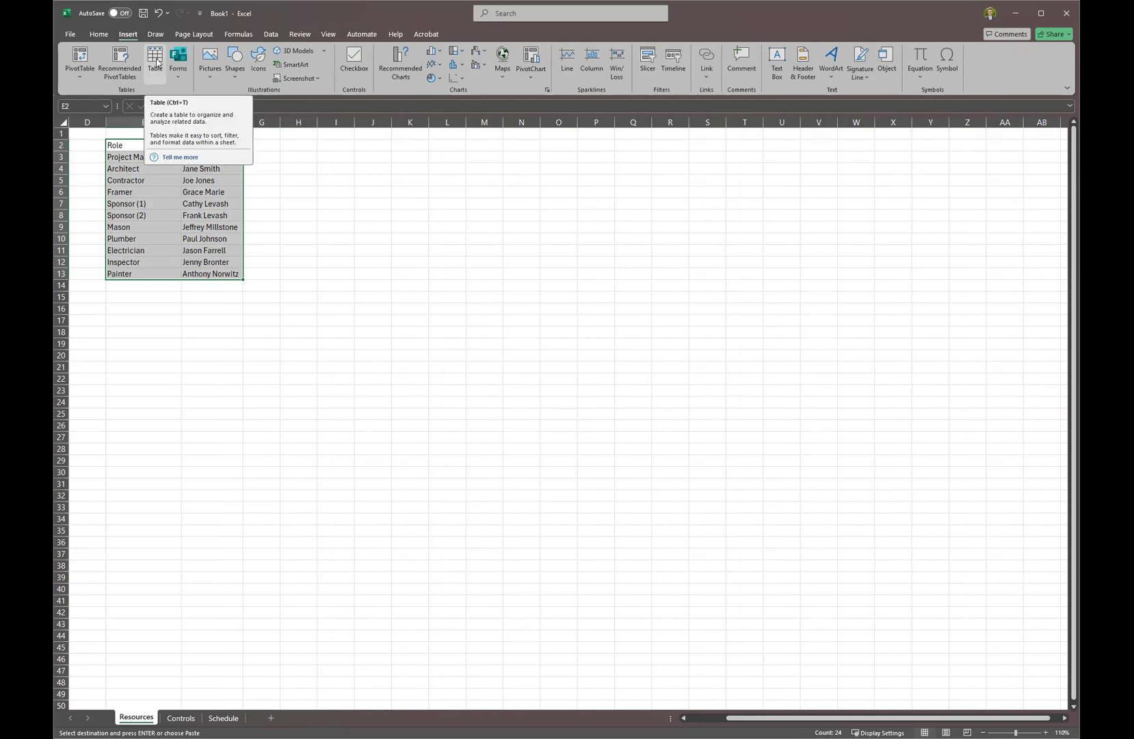
{"action": "key", "text": "ctrl+t"}
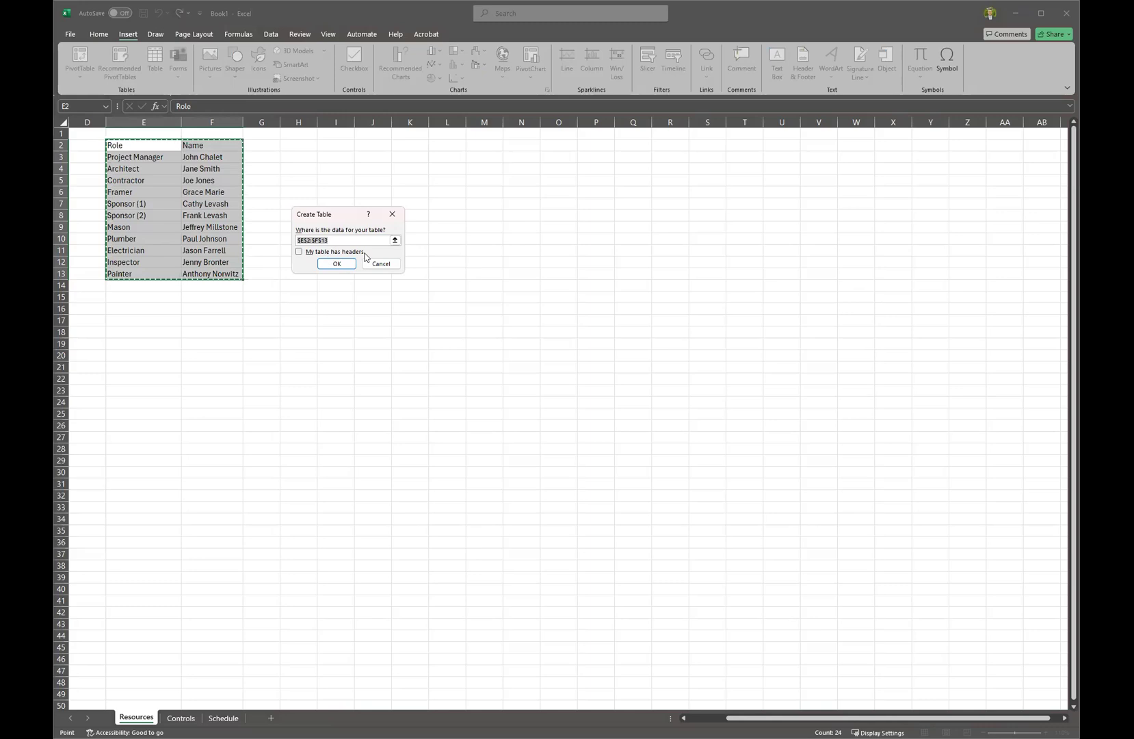
{"action": "left_click", "coordinate": [299, 251]}
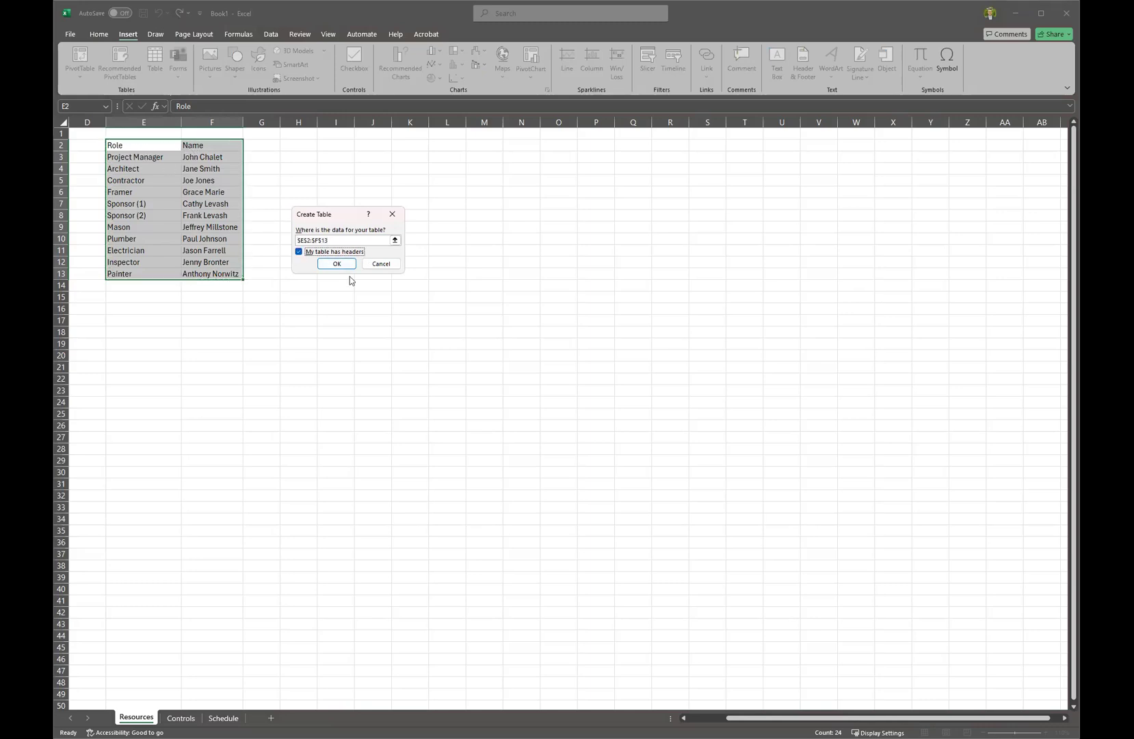
{"action": "left_click", "coordinate": [346, 269]}
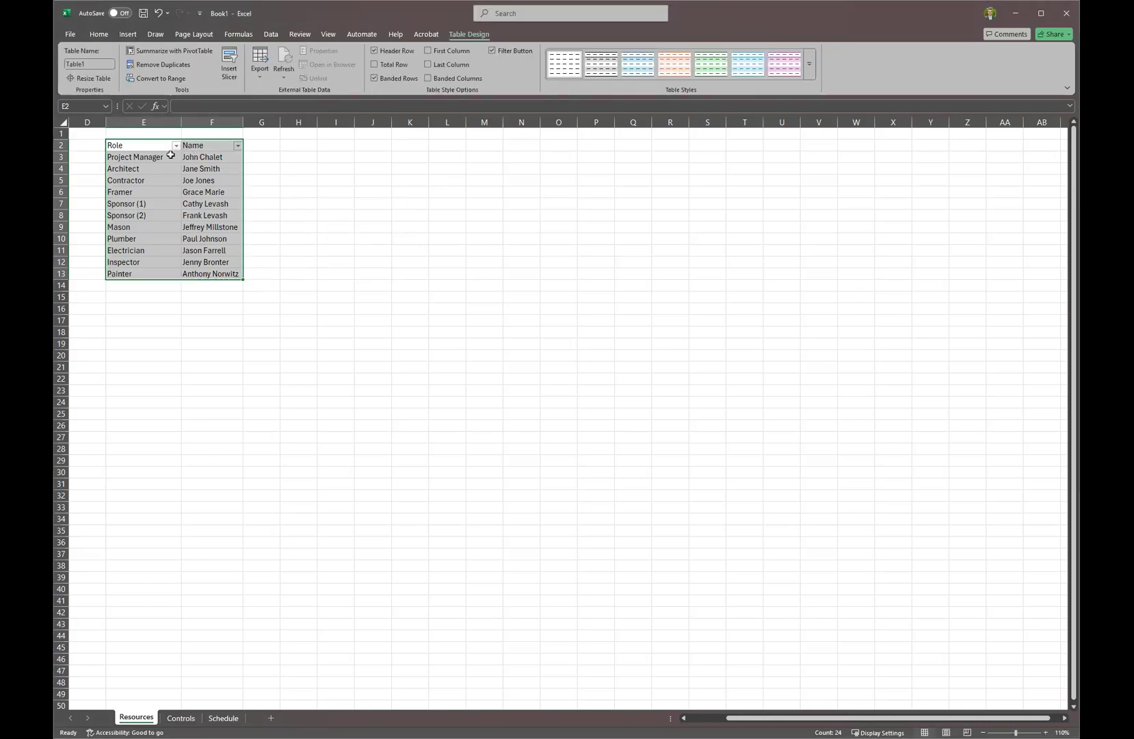
Apply a light gray-banded style with a bold header to Table1.
{"action": "left_click", "coordinate": [814, 66]}
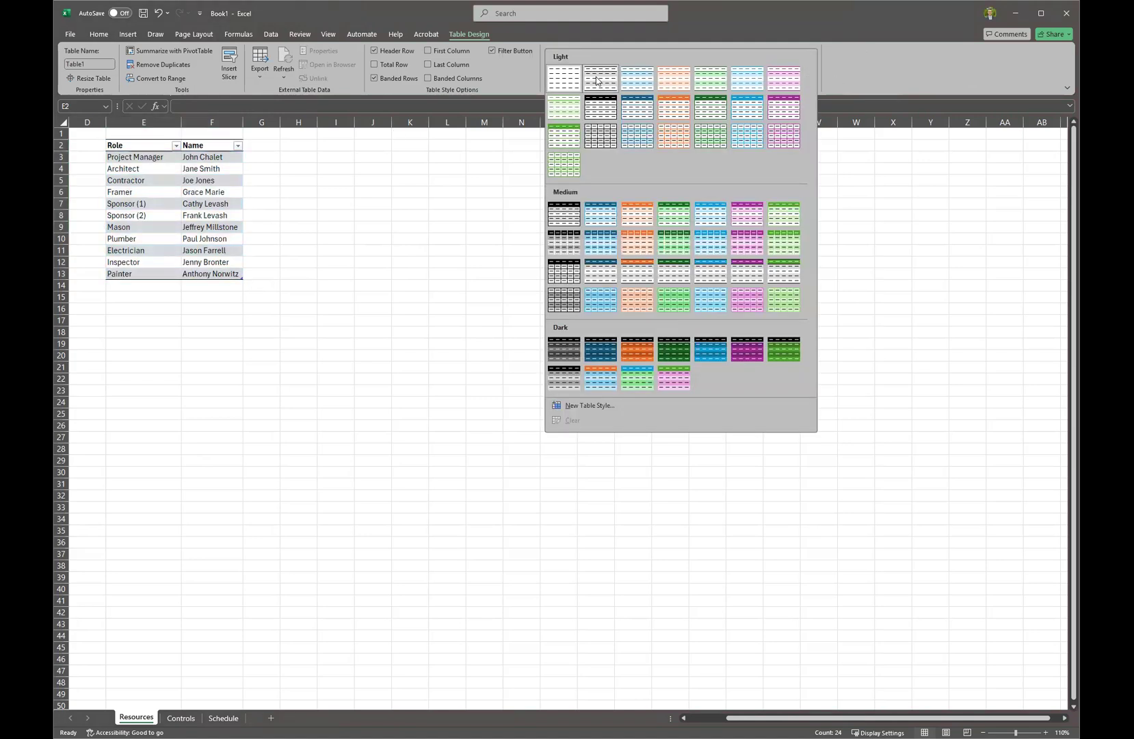
{"action": "left_click", "coordinate": [335, 238]}
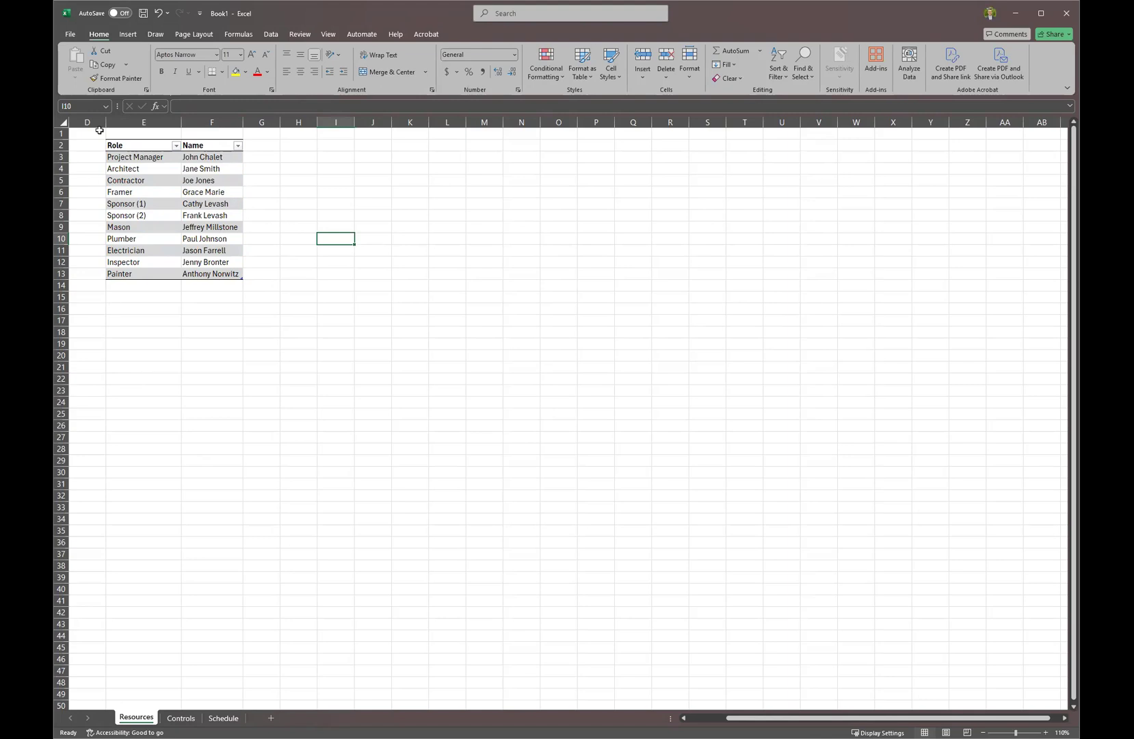
{"action": "left_click", "coordinate": [715, 718]}
Move the roles table from E2:F13 so it starts at B2.
{"action": "left_click_drag", "start_coordinate": [251, 146], "coordinate": [326, 274]}
{"action": "key", "text": "ctrl+c"}
{"action": "left_click", "coordinate": [122, 145]}
{"action": "key", "text": "ctrl+v"}
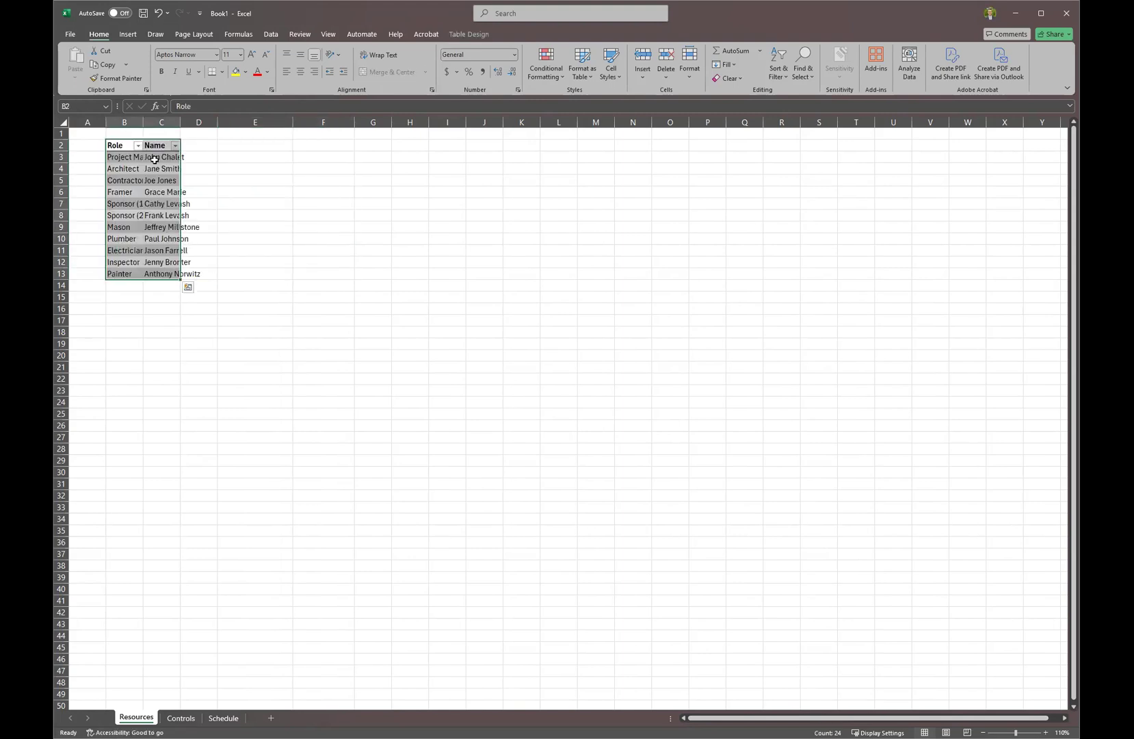
Narrow column A to a thin margin and autofit columns B and C.
{"action": "left_click_drag", "start_coordinate": [107, 121], "coordinate": [134, 122]}
{"action": "double_click", "coordinate": [135, 121]}
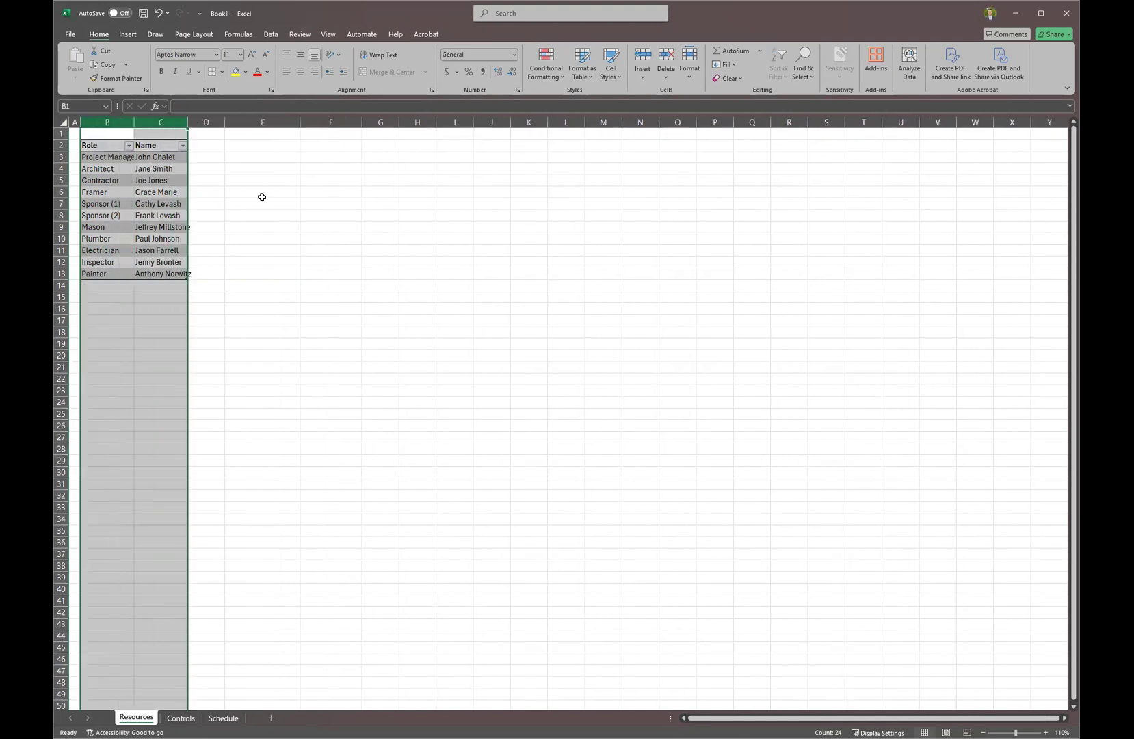
{"action": "left_click", "coordinate": [253, 193]}
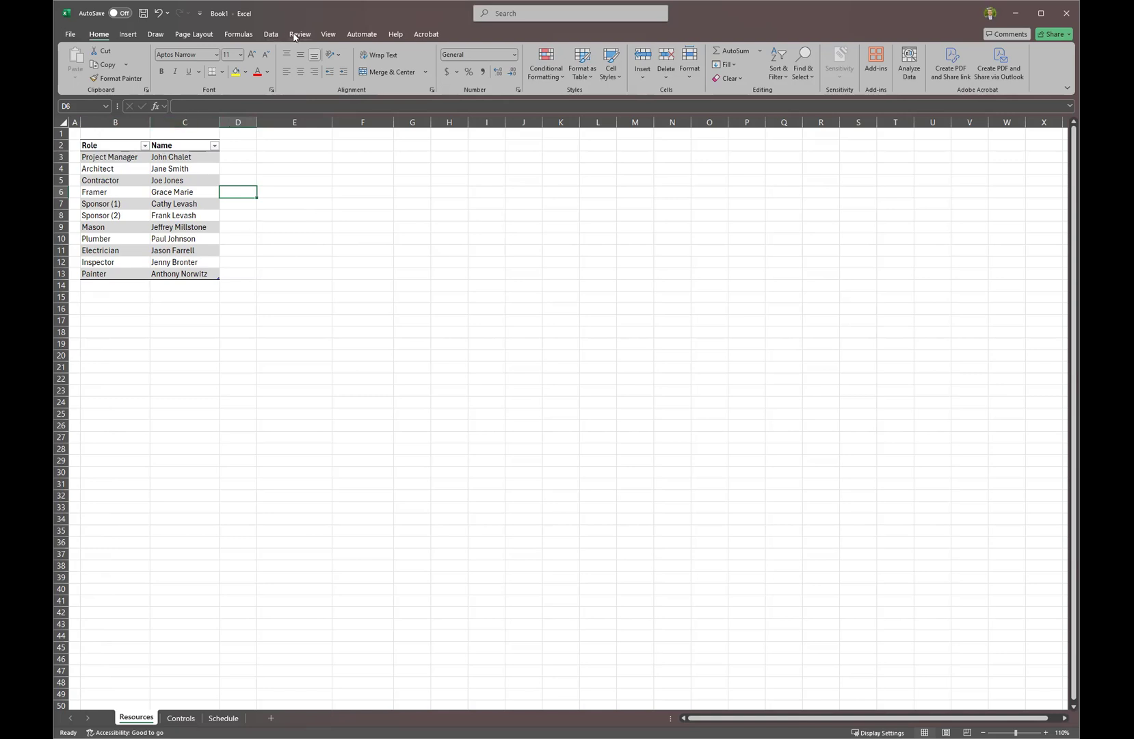
Hide gridlines on the Resources sheet and move the Schedule sheet to the first tab.
{"action": "left_click", "coordinate": [328, 36]}
{"action": "left_click", "coordinate": [271, 34]}
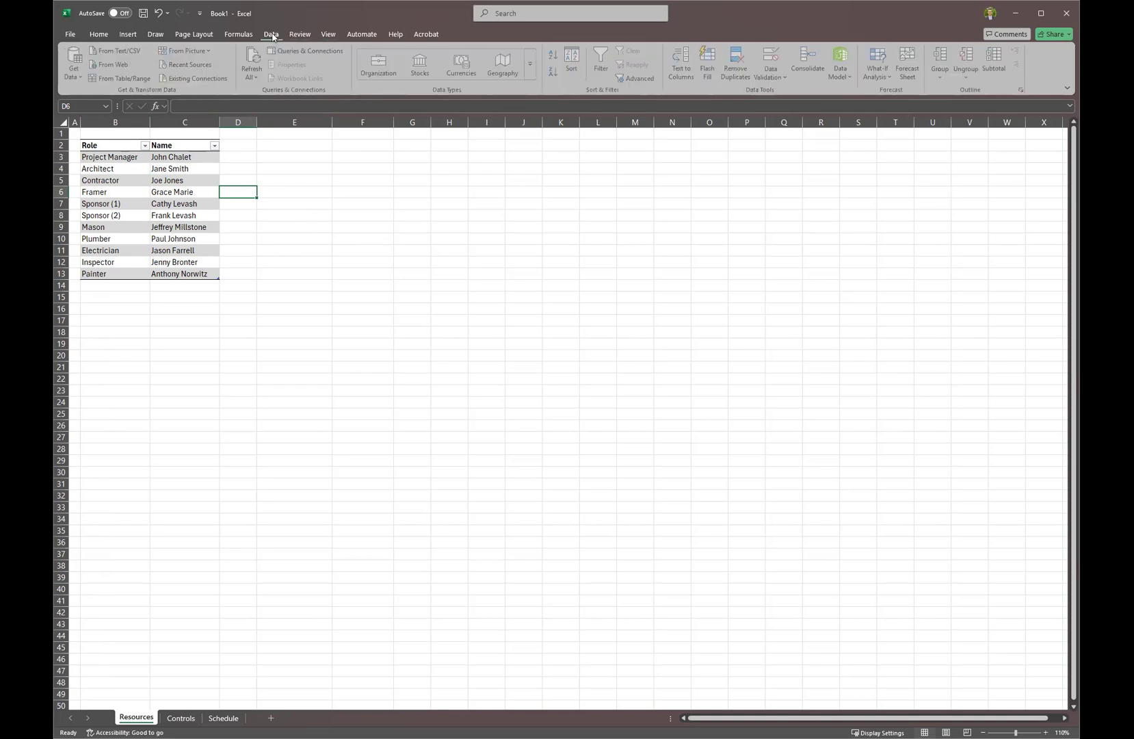
{"action": "left_click", "coordinate": [298, 35]}
{"action": "left_click", "coordinate": [239, 35]}
{"action": "left_click", "coordinate": [325, 35]}
{"action": "left_click", "coordinate": [361, 64]}
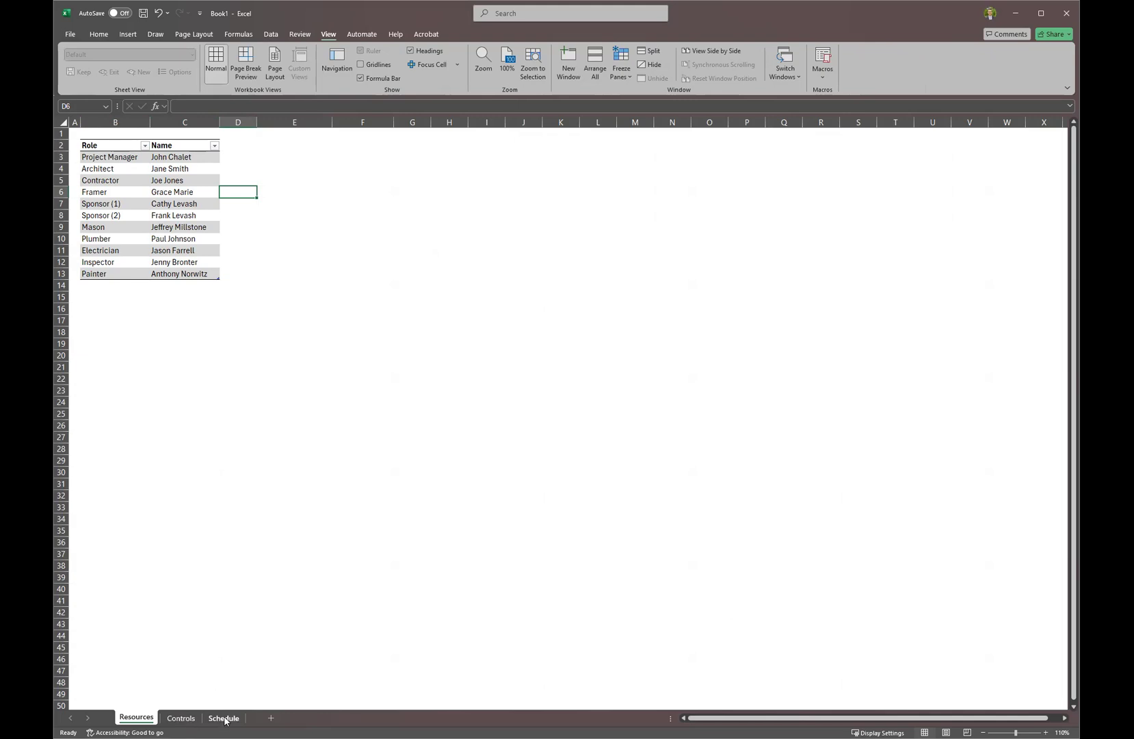
{"action": "left_click_drag", "start_coordinate": [225, 719], "coordinate": [121, 718]}
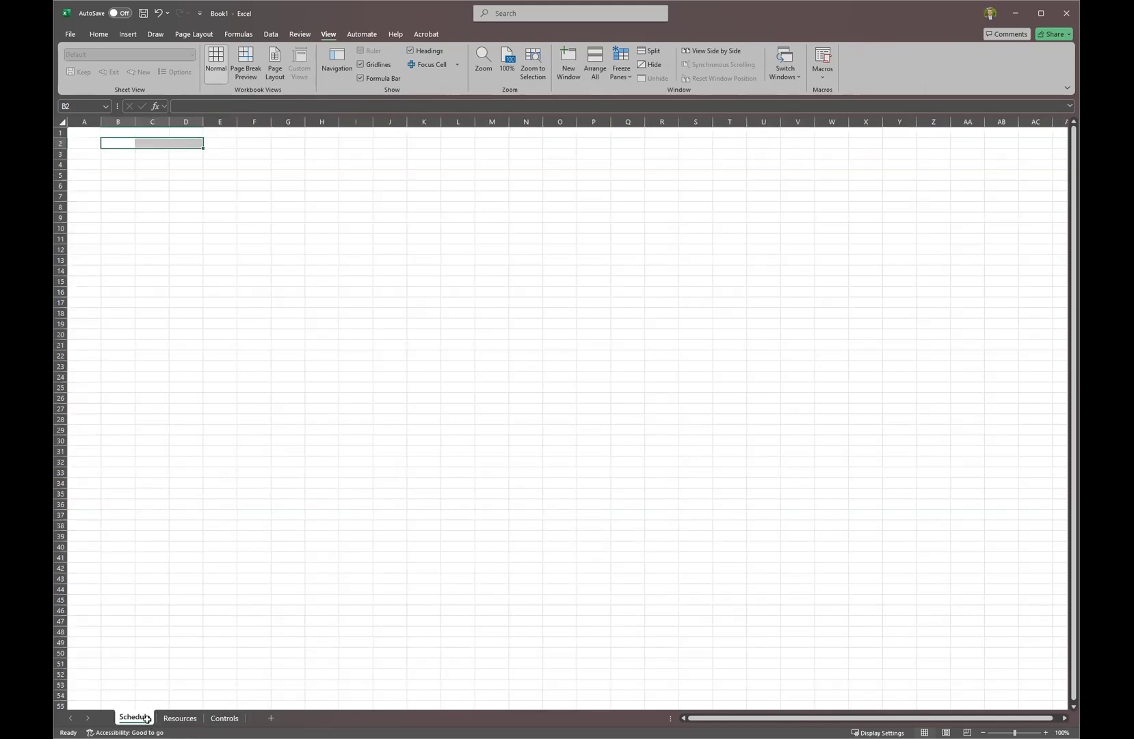
Narrow column A to a thin margin and enter the headers Task and Assigned in B2:C2.
{"action": "left_click", "coordinate": [111, 142]}
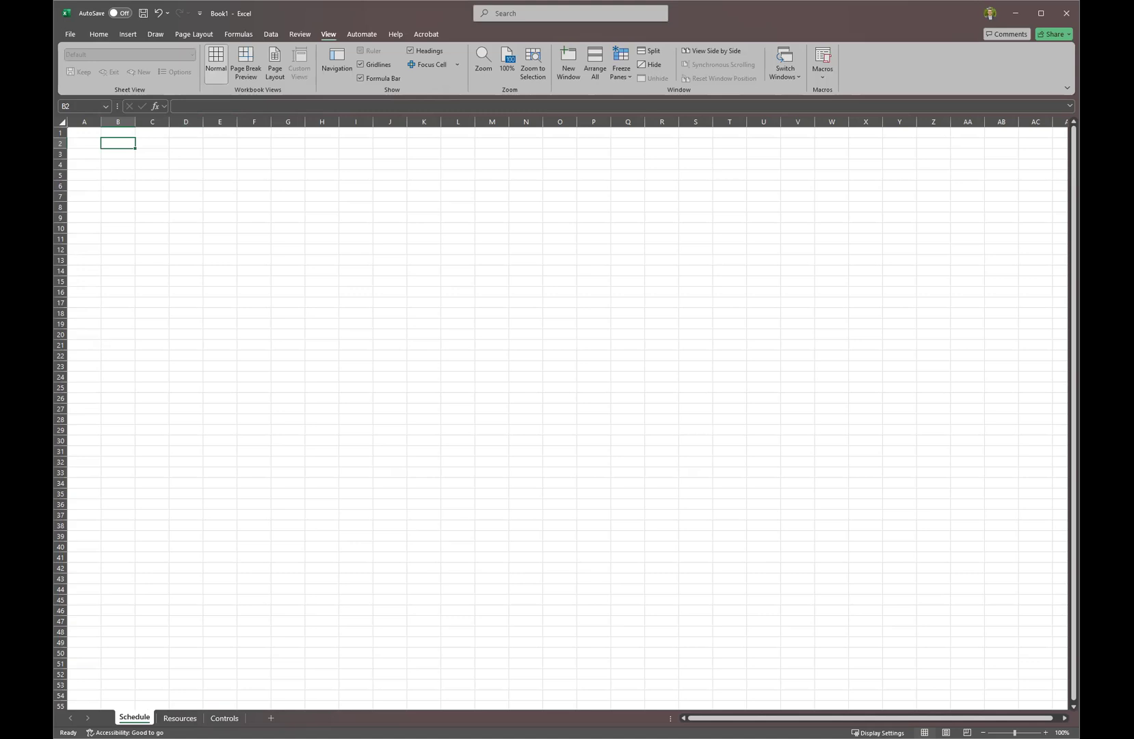
{"action": "key", "text": "alt+Tab"}
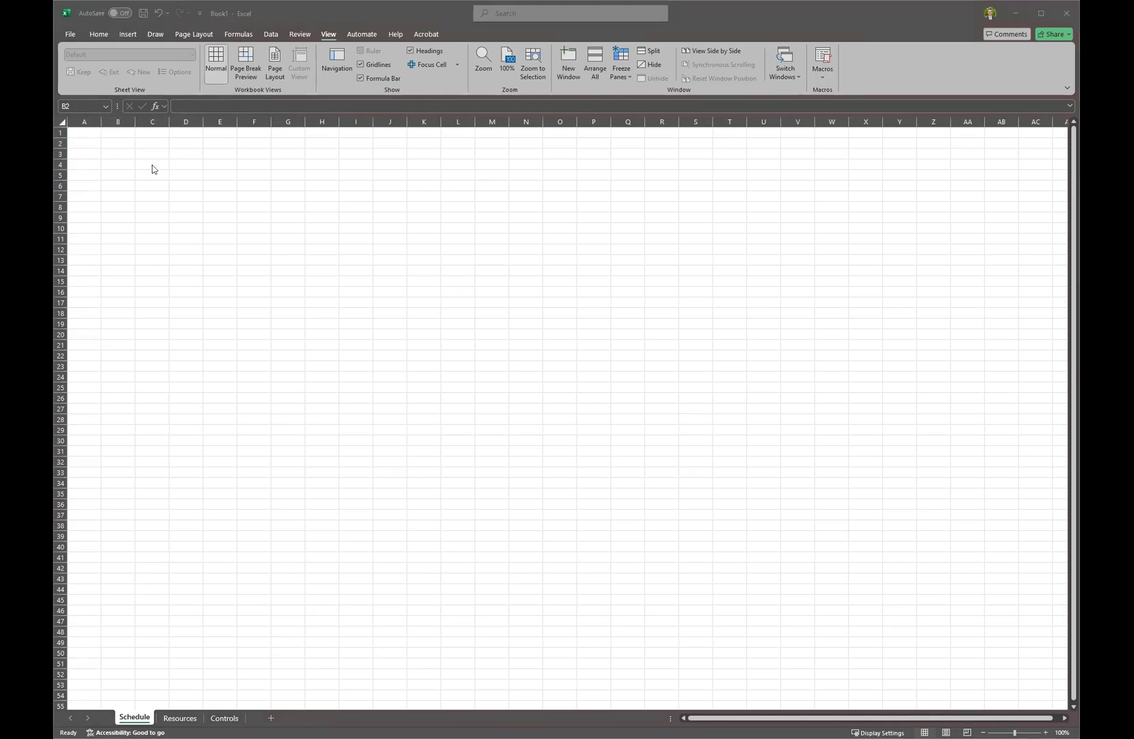
{"action": "left_click_drag", "start_coordinate": [101, 124], "coordinate": [77, 126]}
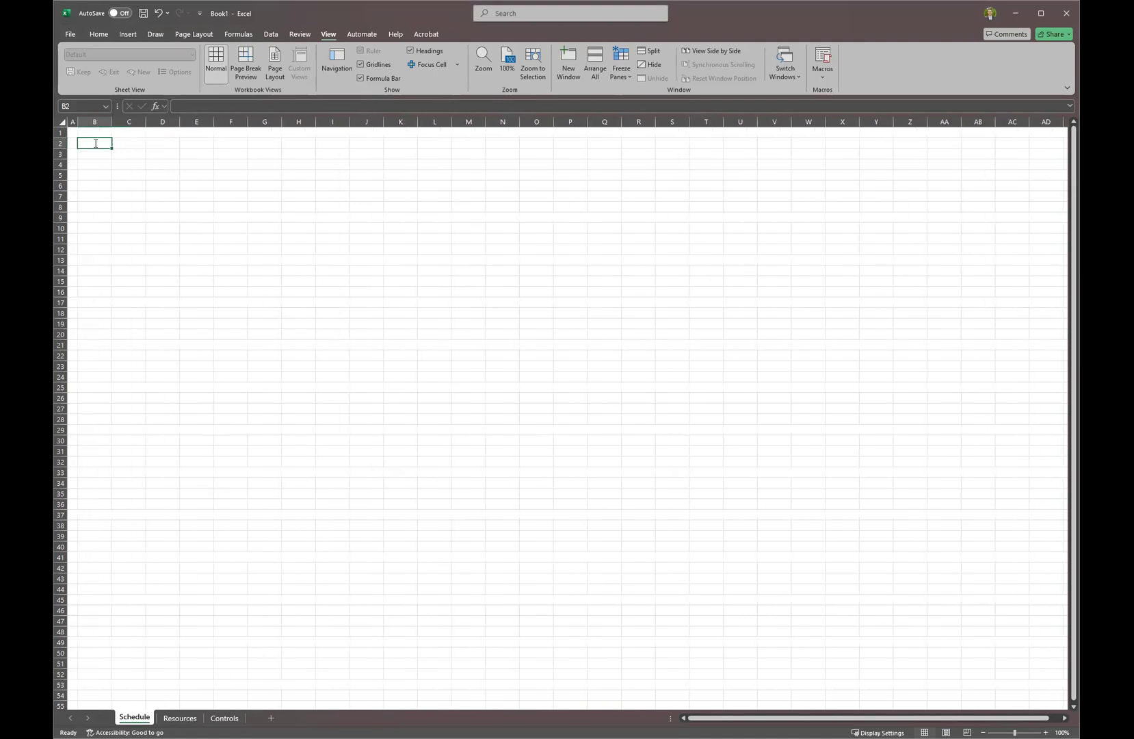
{"action": "type", "text": "Task"}
{"action": "key", "text": "Tab"}
{"action": "type", "text": "Assigned"}
{"action": "key", "text": "Tab"}
Add the headers Status, Start Date, Duration and End Date across D2:G2.
{"action": "type", "text": "Status"}
{"action": "key", "text": "Tab"}
{"action": "type", "text": "Start"}
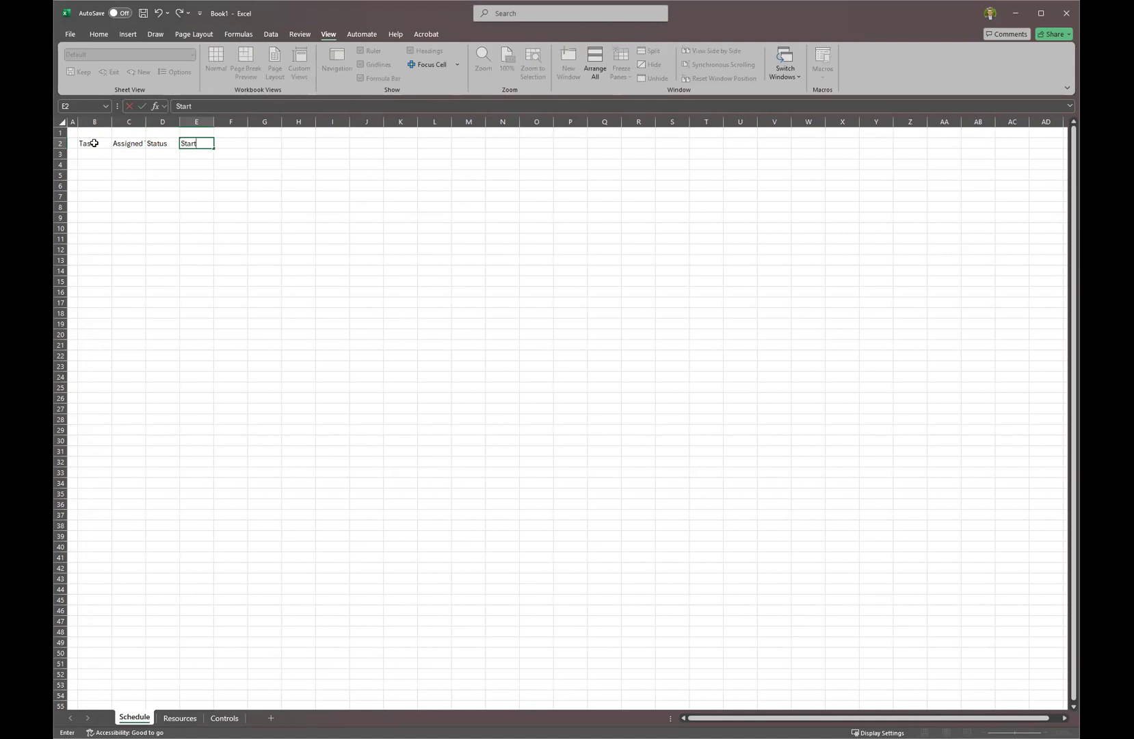
{"action": "type", "text": " Date"}
{"action": "key", "text": "Tab"}
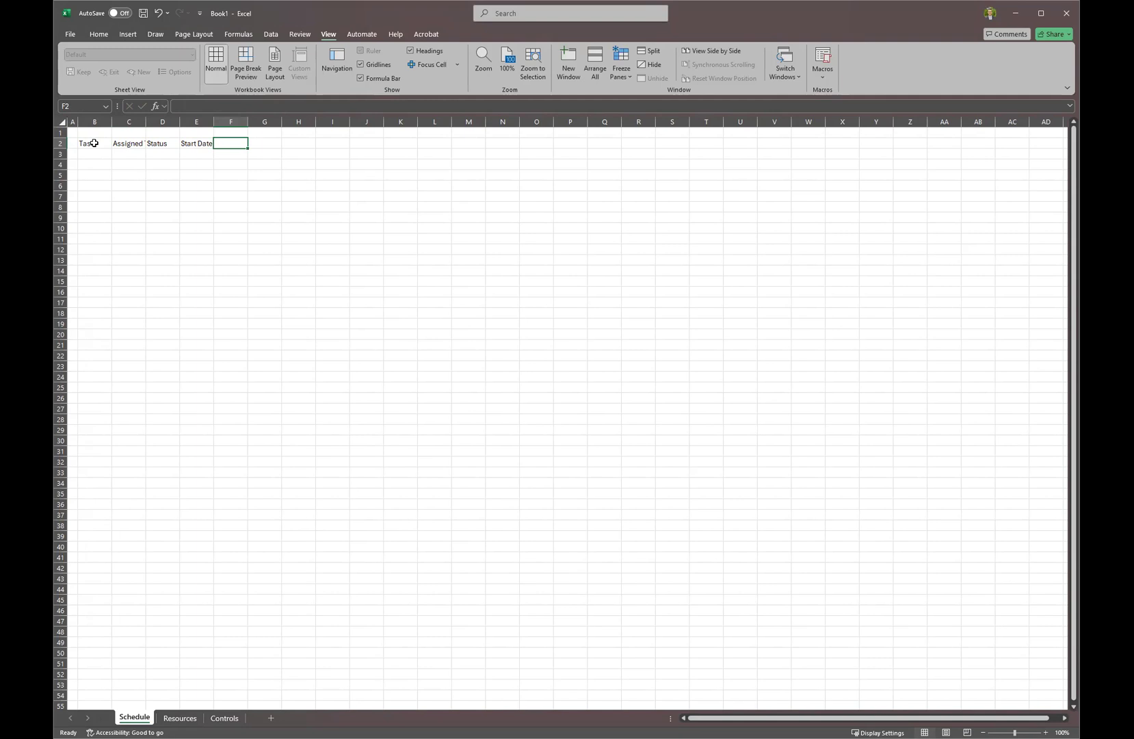
{"action": "type", "text": "Duratio"}
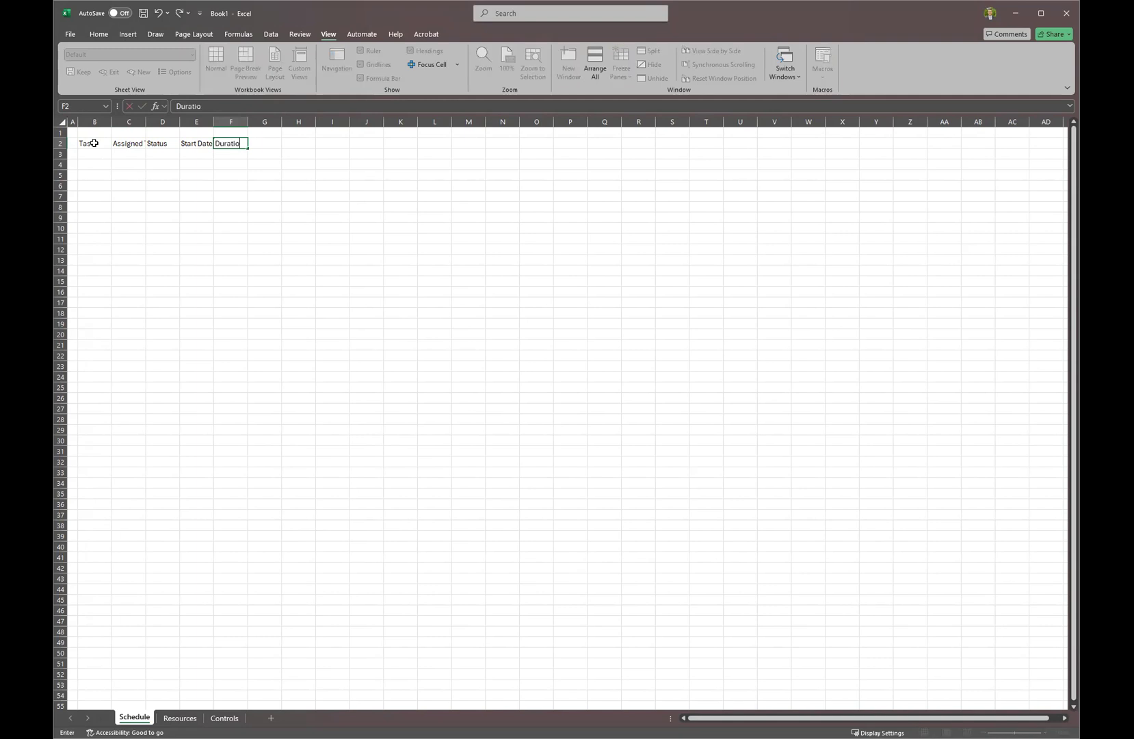
{"action": "key", "text": "Tab"}
{"action": "type", "text": "C"}
{"action": "key", "text": "BackSpace"}
{"action": "type", "text": "End Date"}
{"action": "key", "text": "Return"}
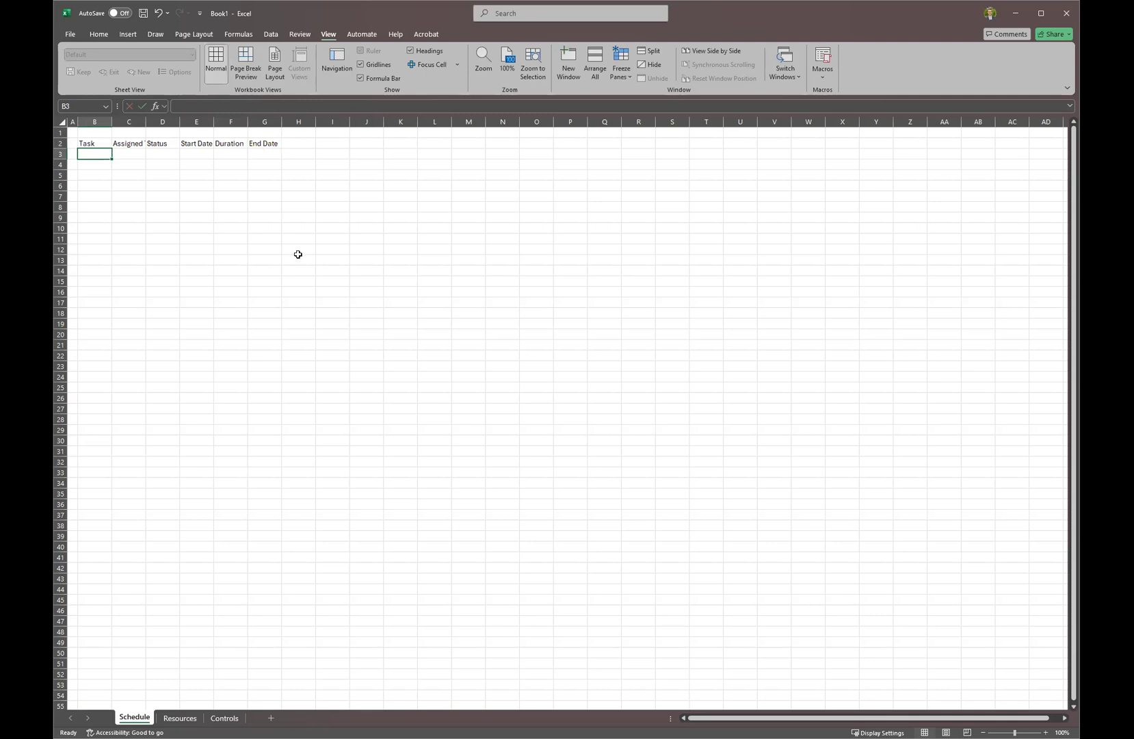
Widen the Task column, narrow Status, and give Start Date, Duration and End Date equal narrower widths.
{"action": "left_click", "coordinate": [103, 122]}
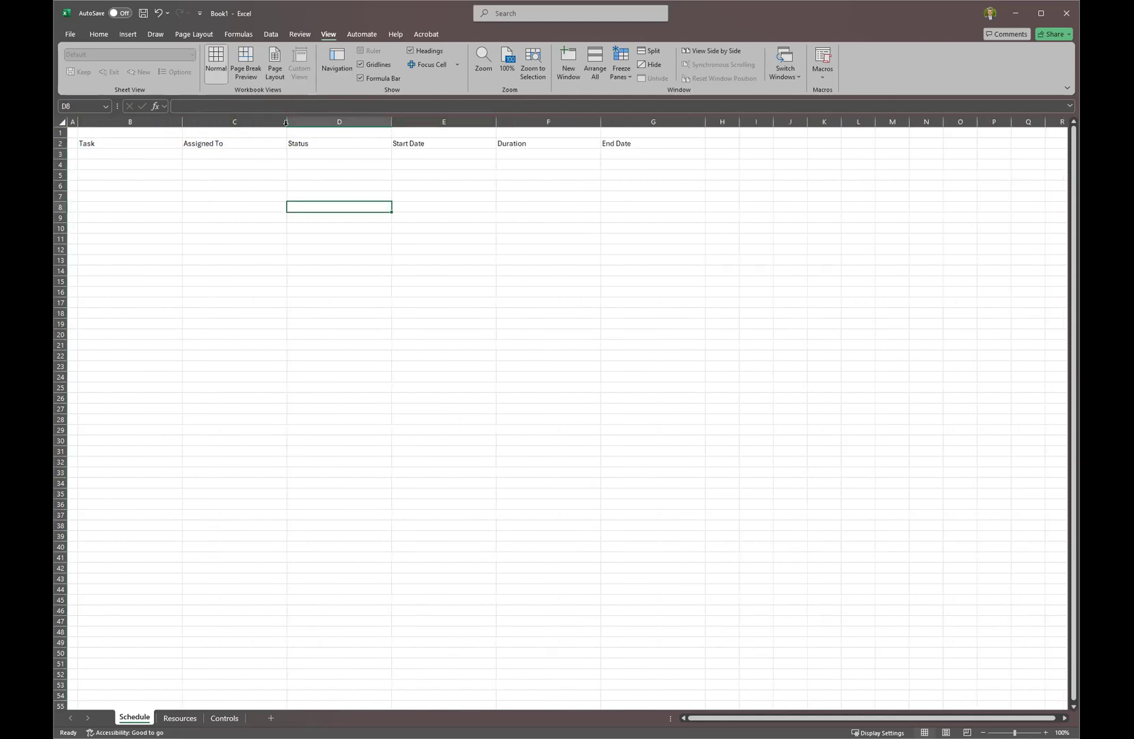
{"action": "left_click_drag", "start_coordinate": [392, 123], "coordinate": [355, 122]}
{"action": "left_click_drag", "start_coordinate": [431, 119], "coordinate": [471, 121]}
{"action": "left_click", "coordinate": [383, 133]}
{"action": "left_click", "coordinate": [373, 121]}
{"action": "left_click", "coordinate": [489, 122]}
{"action": "left_click_drag", "start_coordinate": [182, 123], "coordinate": [229, 123]}
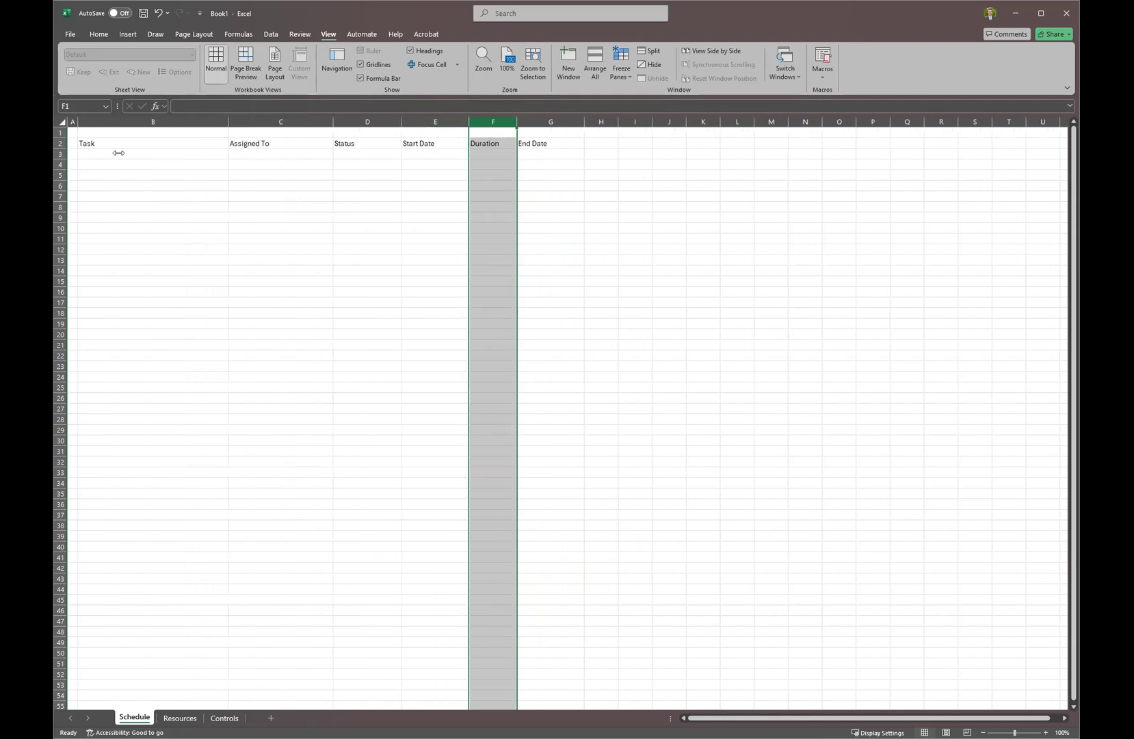
{"action": "left_click", "coordinate": [564, 155]}
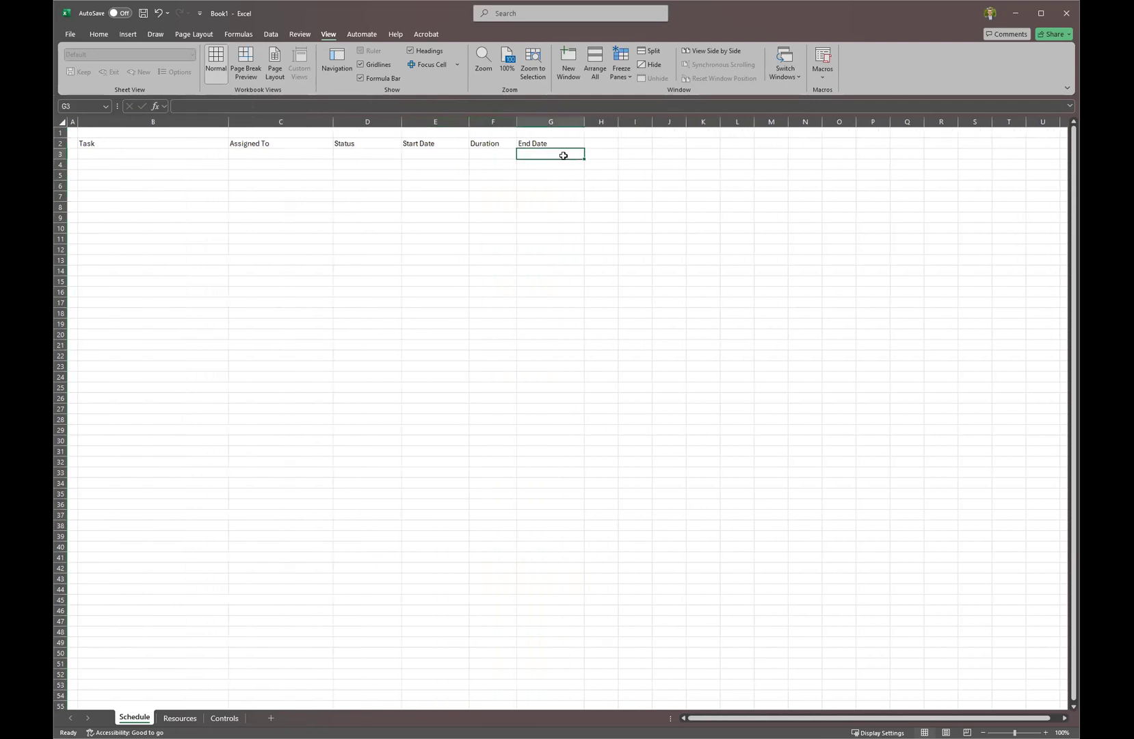
Select the header cells B2:G2 from Task to End Date.
{"action": "left_click", "coordinate": [145, 274]}
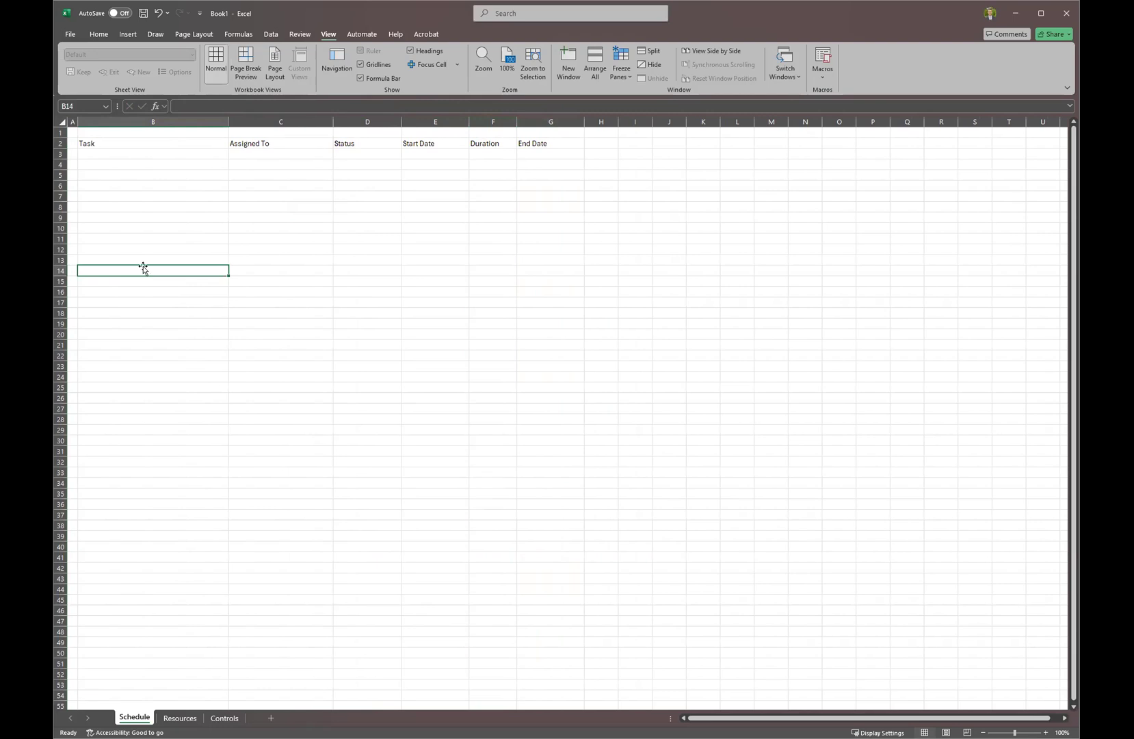
{"action": "left_click", "coordinate": [161, 145]}
{"action": "left_click_drag", "start_coordinate": [244, 146], "coordinate": [548, 154]}
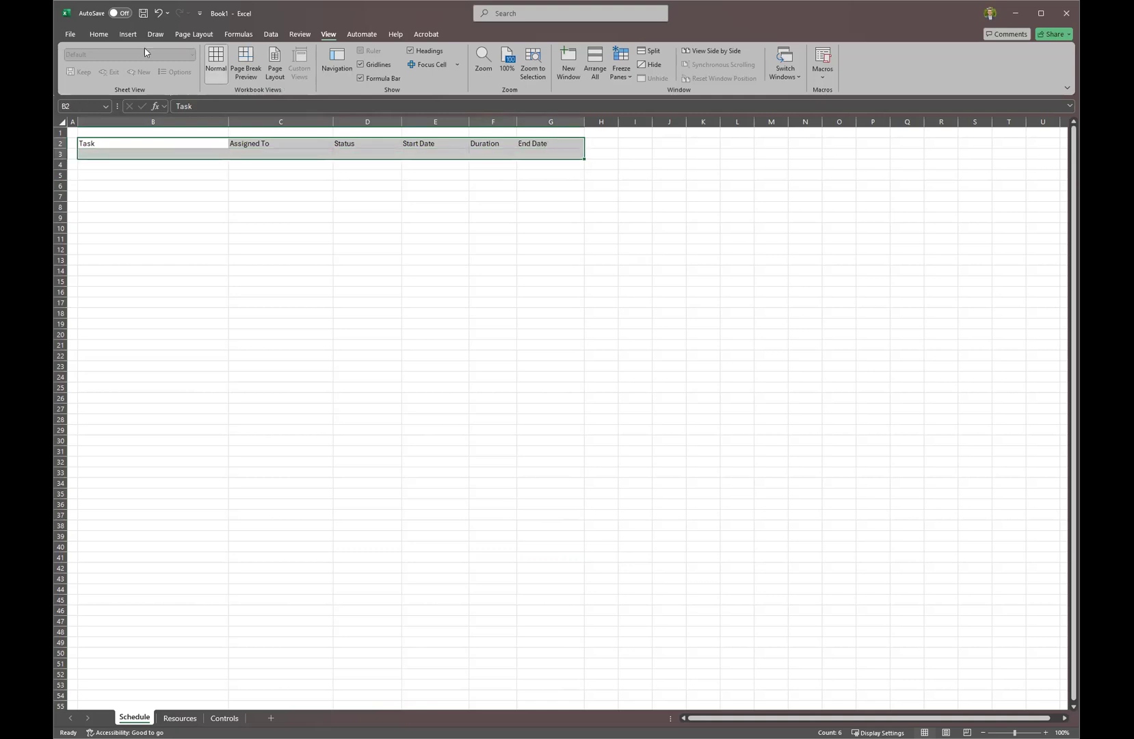
Convert the selected header row into an Excel table with headers.
{"action": "left_click", "coordinate": [126, 35]}
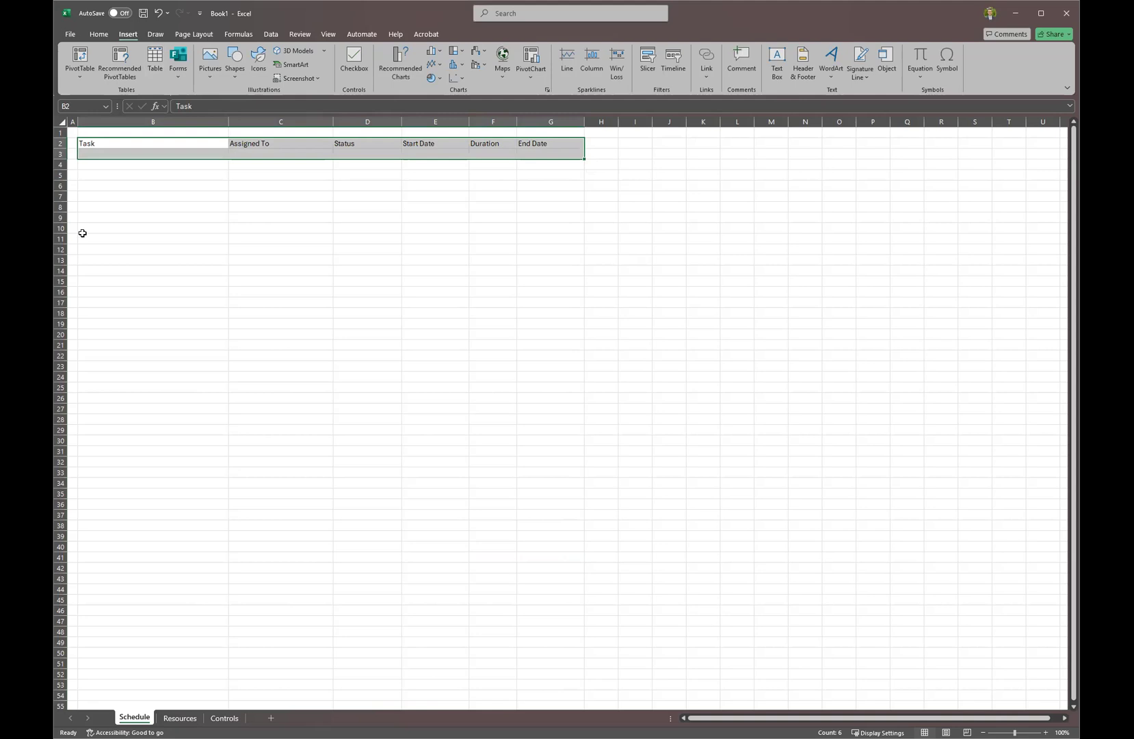
{"action": "key", "text": "ctrl+t"}
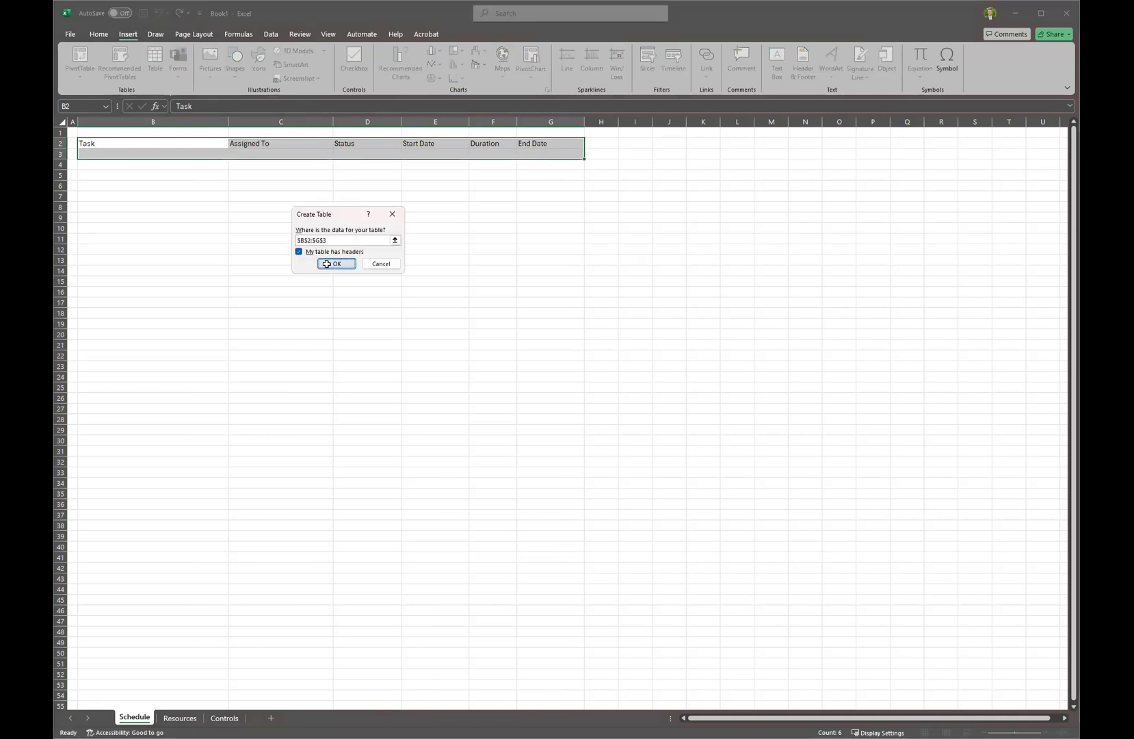
{"action": "left_click", "coordinate": [326, 264]}
{"action": "left_click", "coordinate": [259, 279]}
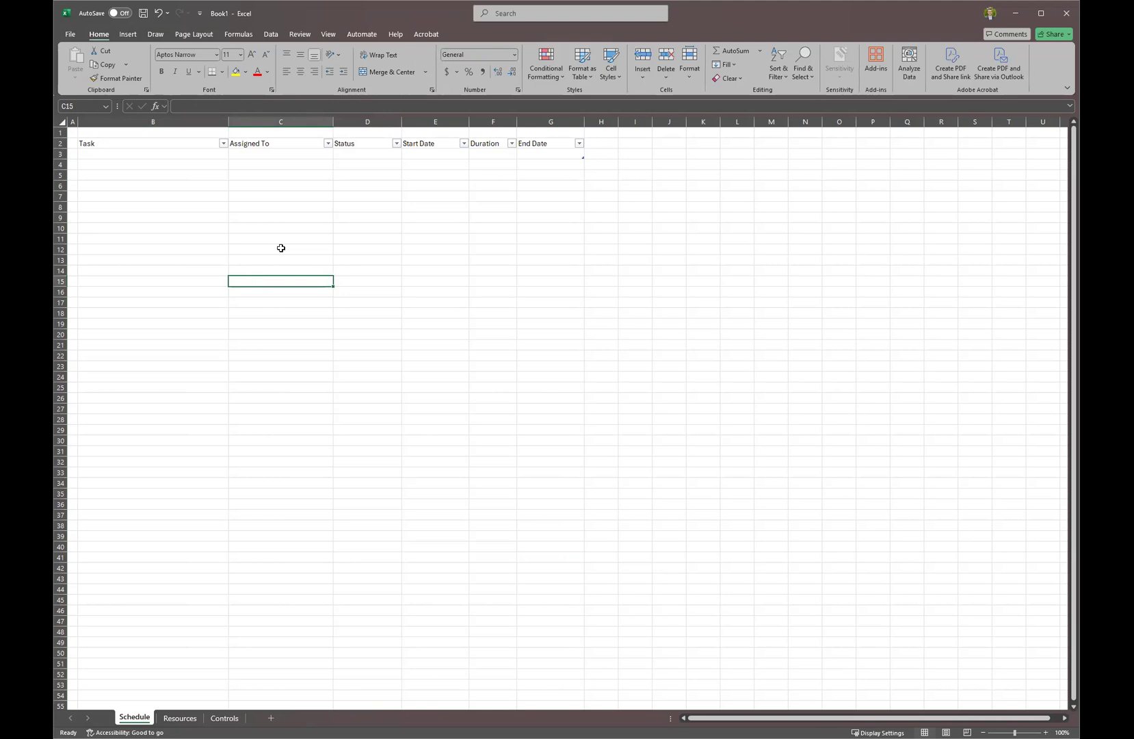
Apply a table style with bold headers and name the table Schedule.
{"action": "left_click", "coordinate": [296, 145]}
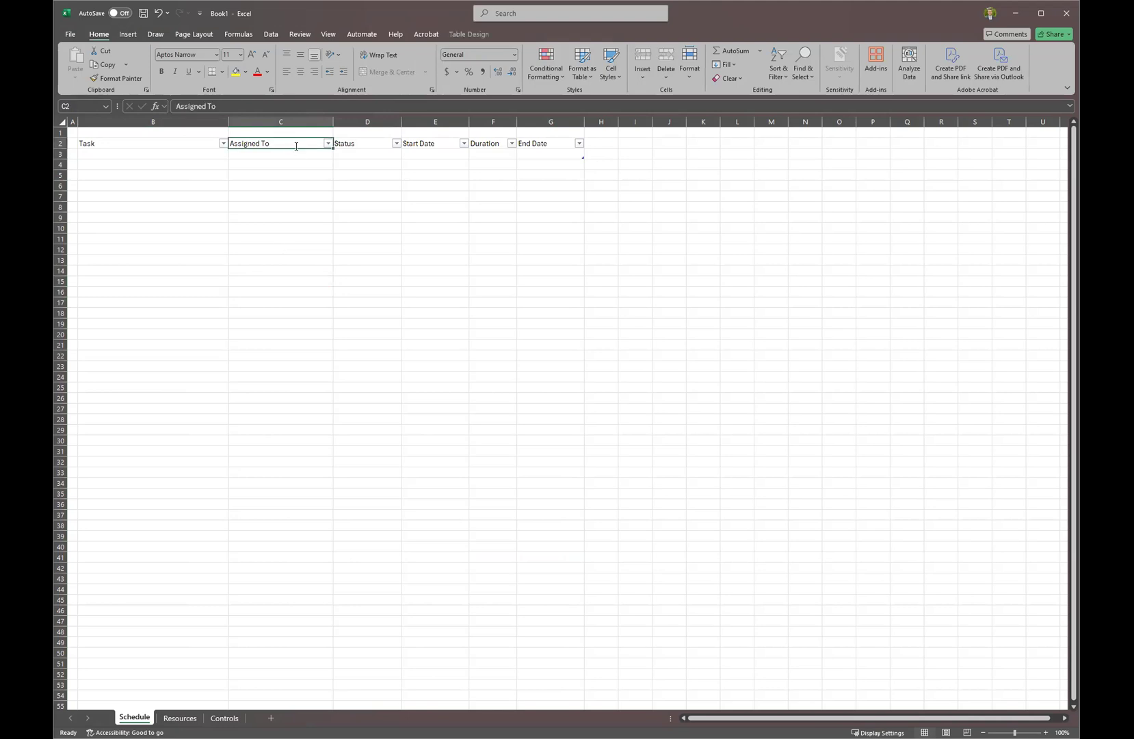
{"action": "left_click", "coordinate": [469, 34]}
{"action": "left_click", "coordinate": [609, 71]}
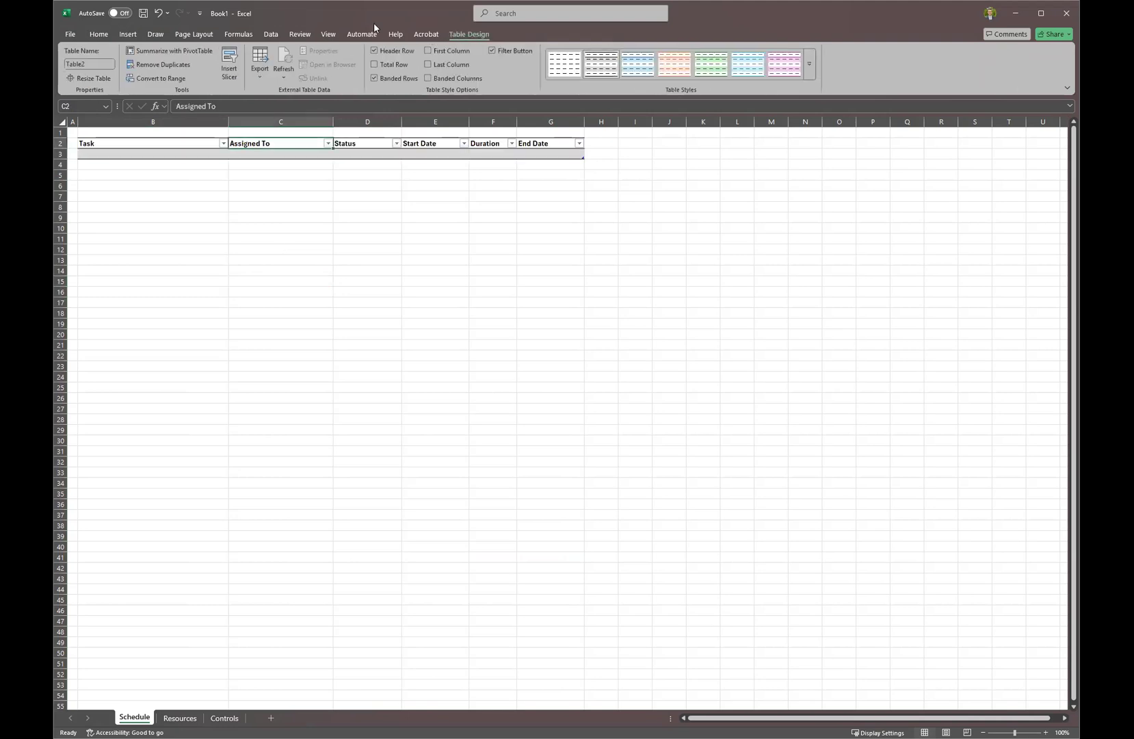
{"action": "left_click", "coordinate": [71, 63]}
{"action": "type", "text": "Schedule"}
{"action": "left_click", "coordinate": [122, 207]}
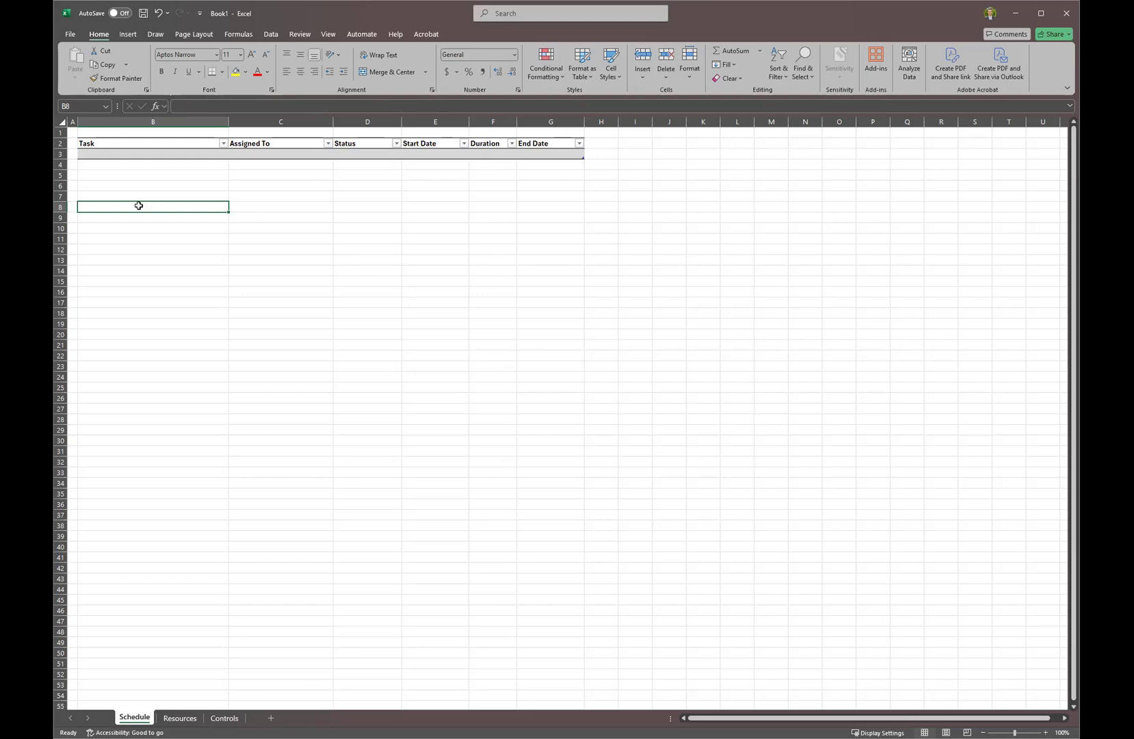
Rename the Role/Name table on the Resources sheet to Resource_Table, then go back to Schedule.
{"action": "left_click", "coordinate": [180, 719]}
{"action": "left_click", "coordinate": [181, 178]}
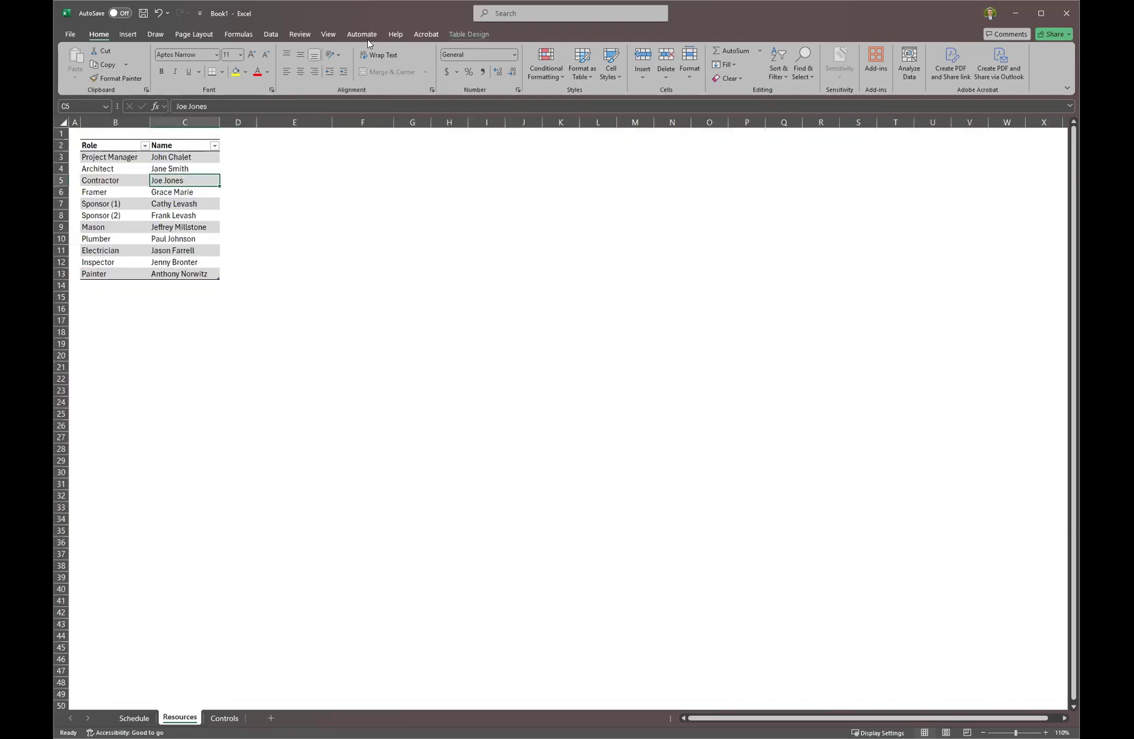
{"action": "left_click", "coordinate": [460, 34]}
{"action": "left_click", "coordinate": [71, 65]}
{"action": "type", "text": "Reso"}
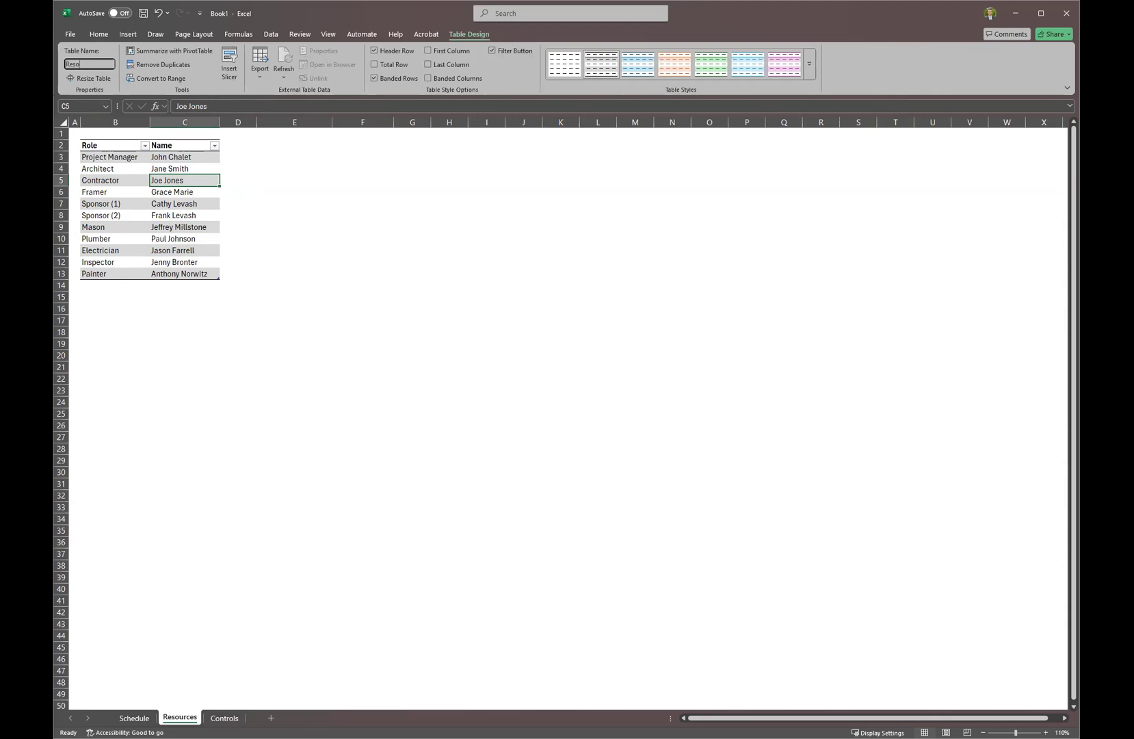
{"action": "type", "text": "urces"}
{"action": "key", "text": "Return"}
{"action": "left_click", "coordinate": [100, 65]}
{"action": "left_click", "coordinate": [100, 65]}
{"action": "key", "text": "BackSpace"}
{"action": "type", "text": "_Table"}
{"action": "key", "text": "Return"}
{"action": "left_click", "coordinate": [137, 718]}
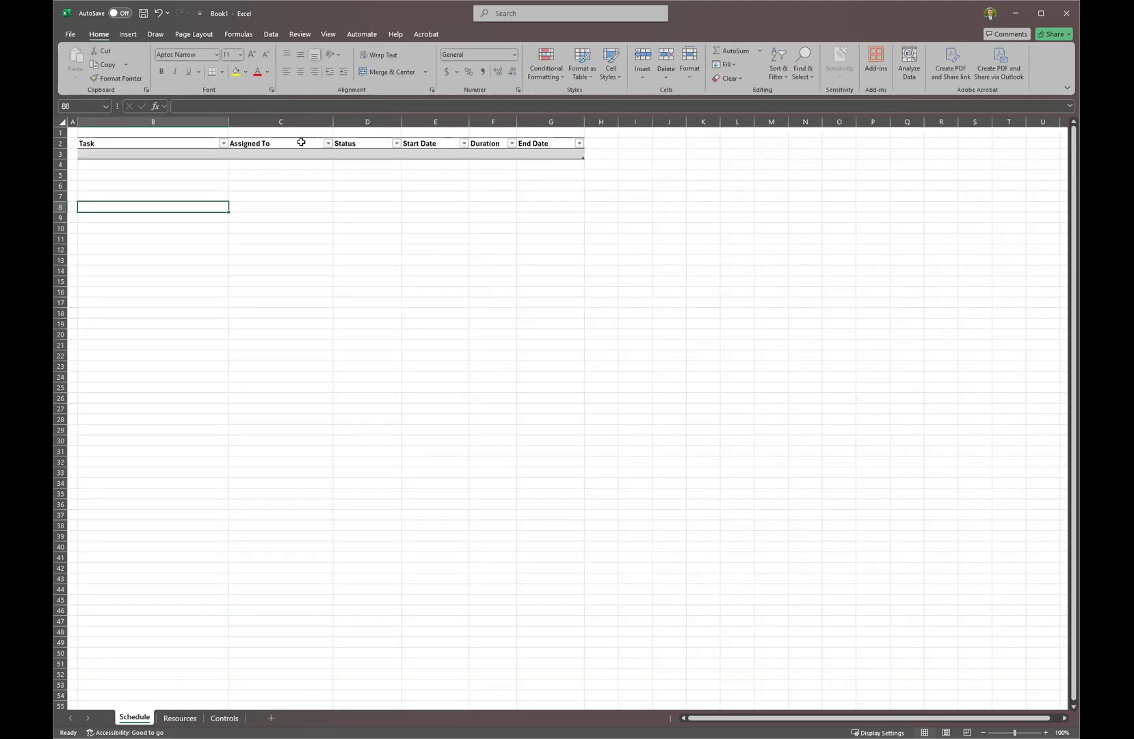
Enter Give Architect Requirements in the first Task cell, B3.
{"action": "left_click", "coordinate": [198, 153]}
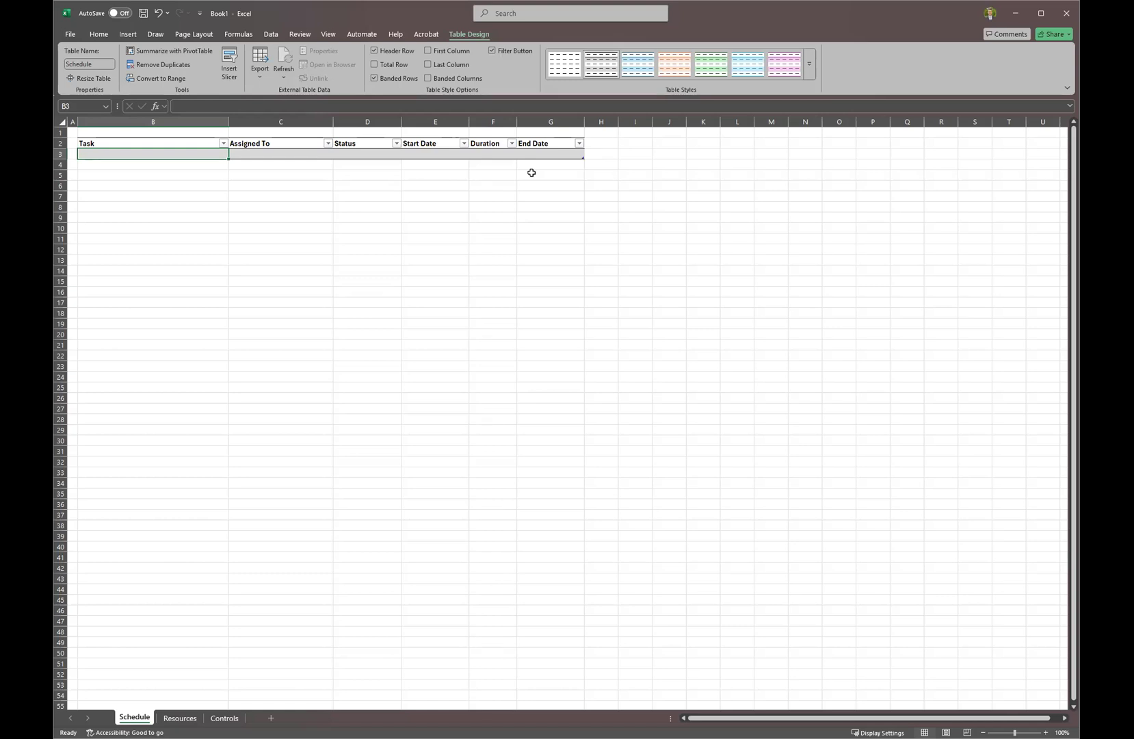
{"action": "type", "text": "Give Architect Requirements"}
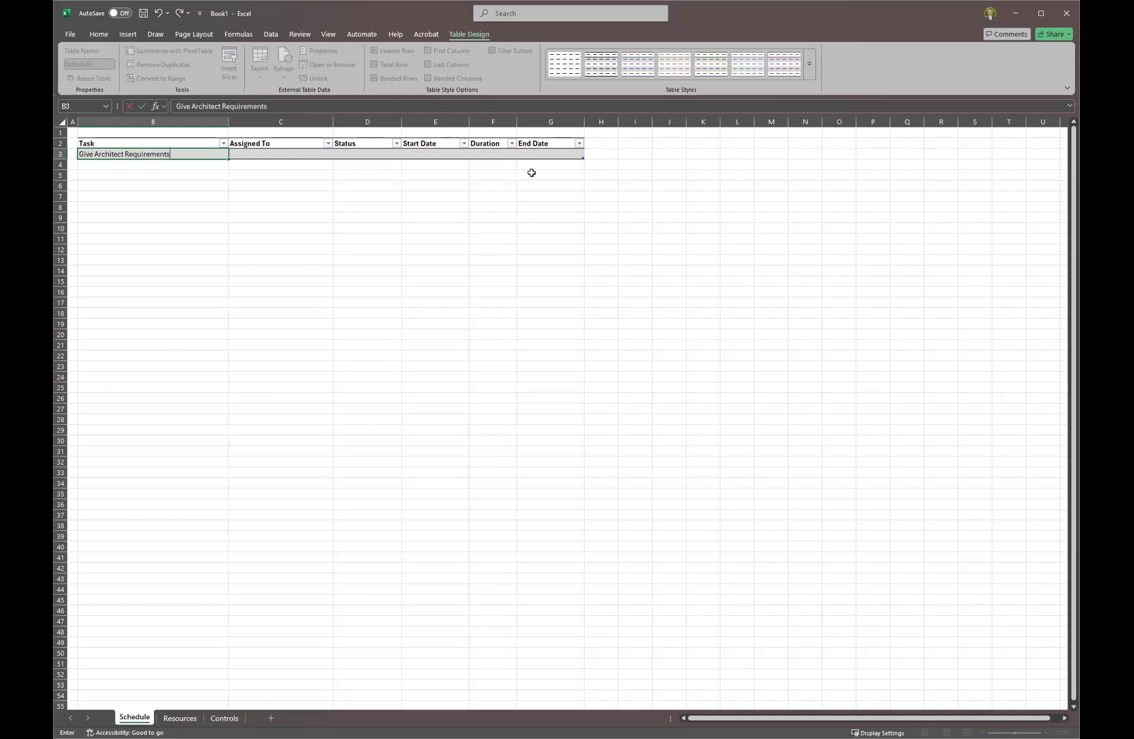
Add tasks Create Blueprint, Submit plan for bids, Receive and review 3 bids, and Select best bid.
{"action": "key", "text": "Return"}
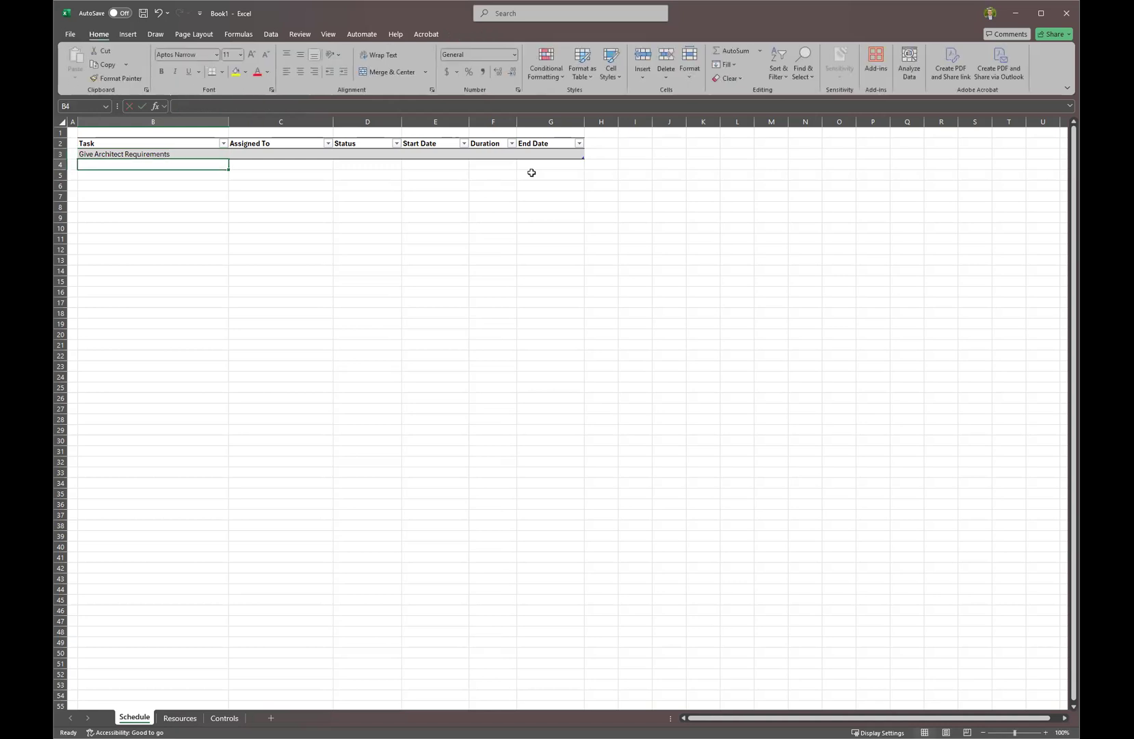
{"action": "type", "text": "Create B"}
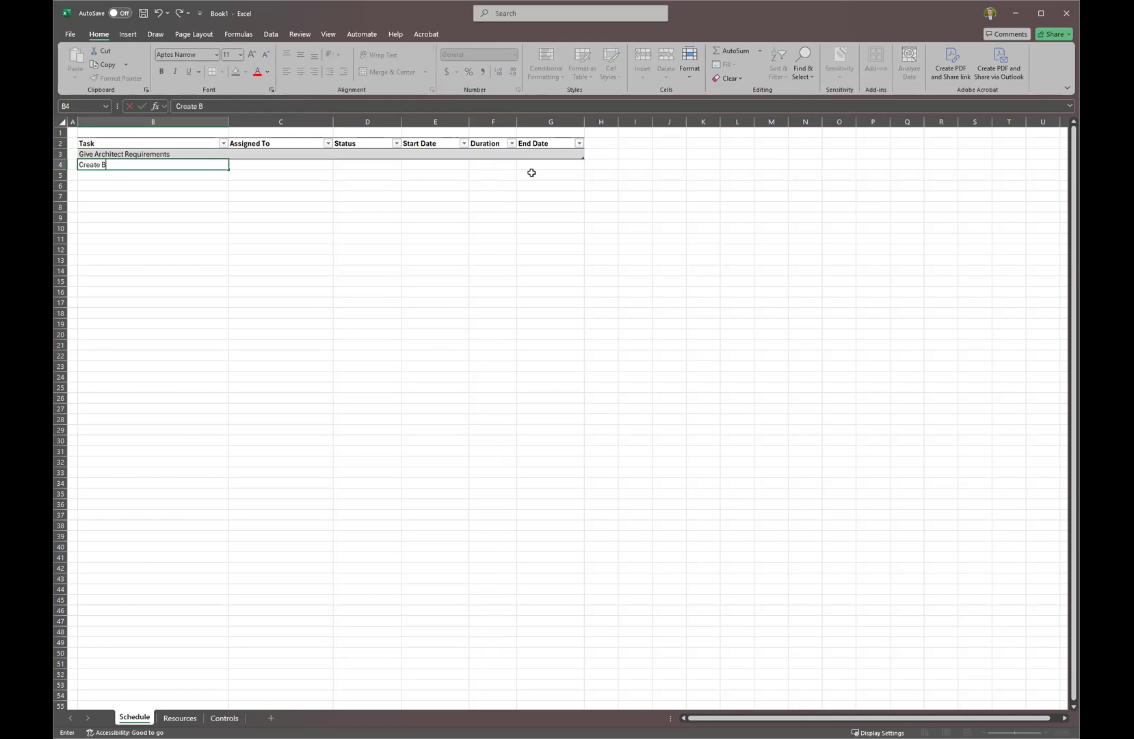
{"action": "type", "text": "lueprint"}
{"action": "key", "text": "Return"}
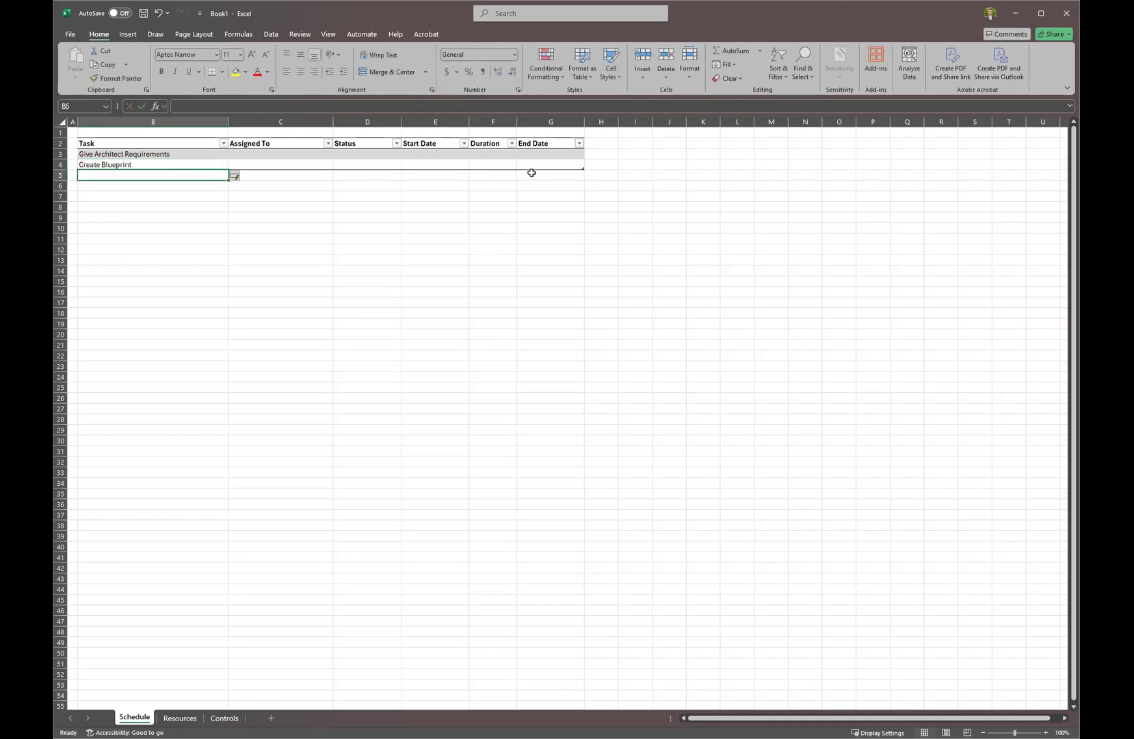
{"action": "type", "text": "Submit plan for bids"}
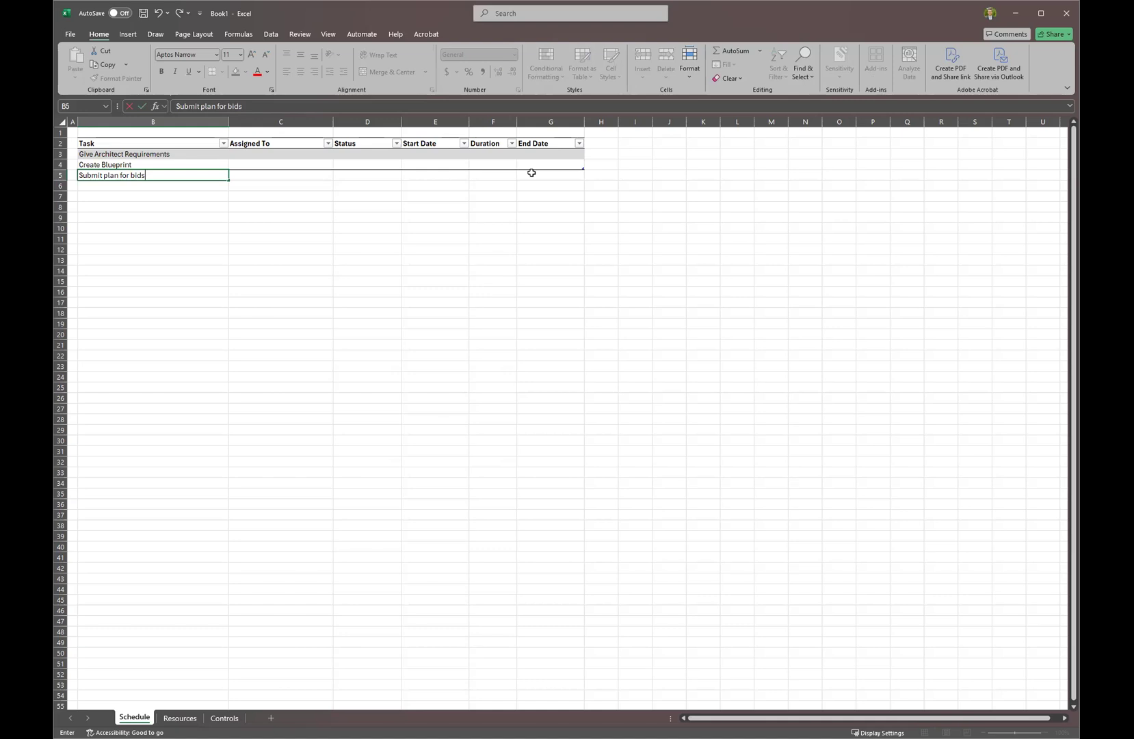
{"action": "key", "text": "Return"}
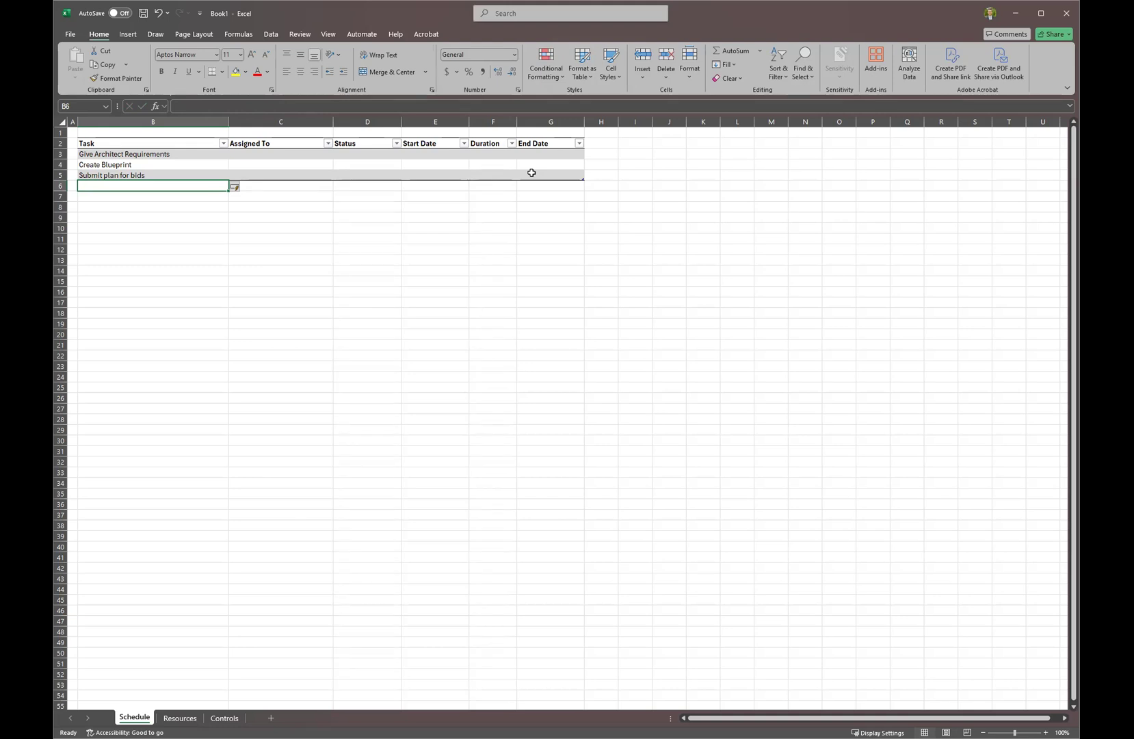
{"action": "type", "text": "Rece"}
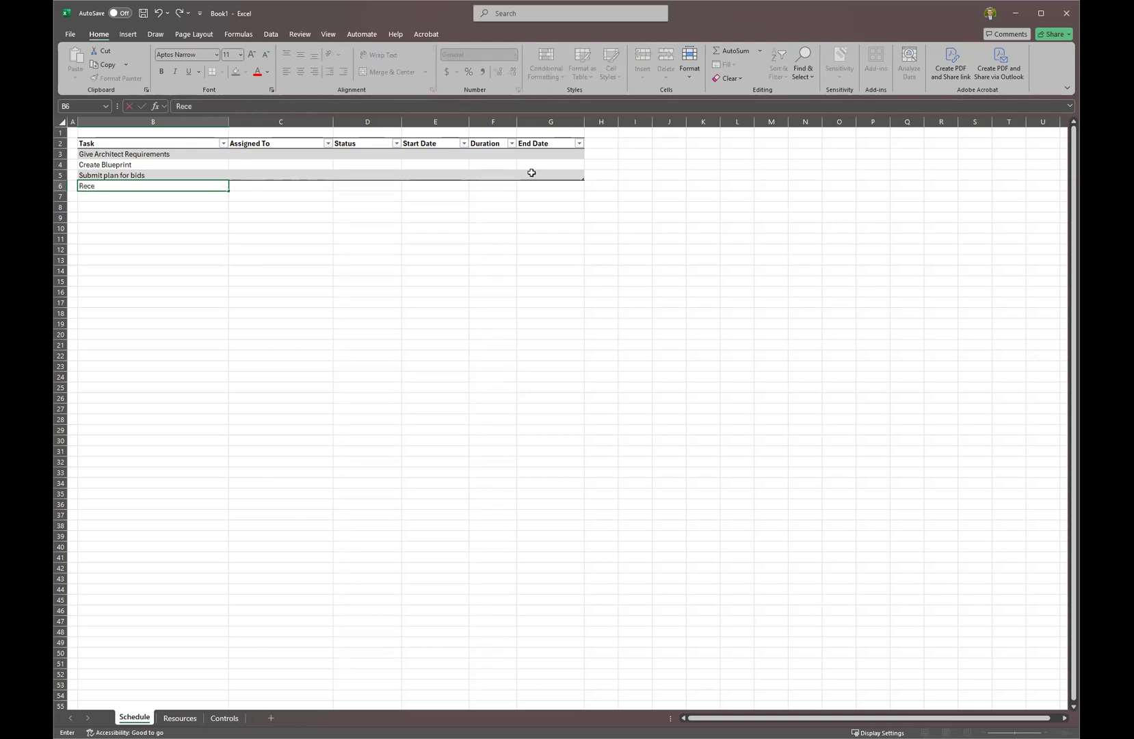
{"action": "type", "text": "ive and review 3 bids"}
{"action": "key", "text": "Return"}
{"action": "type", "text": "E"}
{"action": "key", "text": "BackSpace"}
{"action": "type", "text": "Selec"}
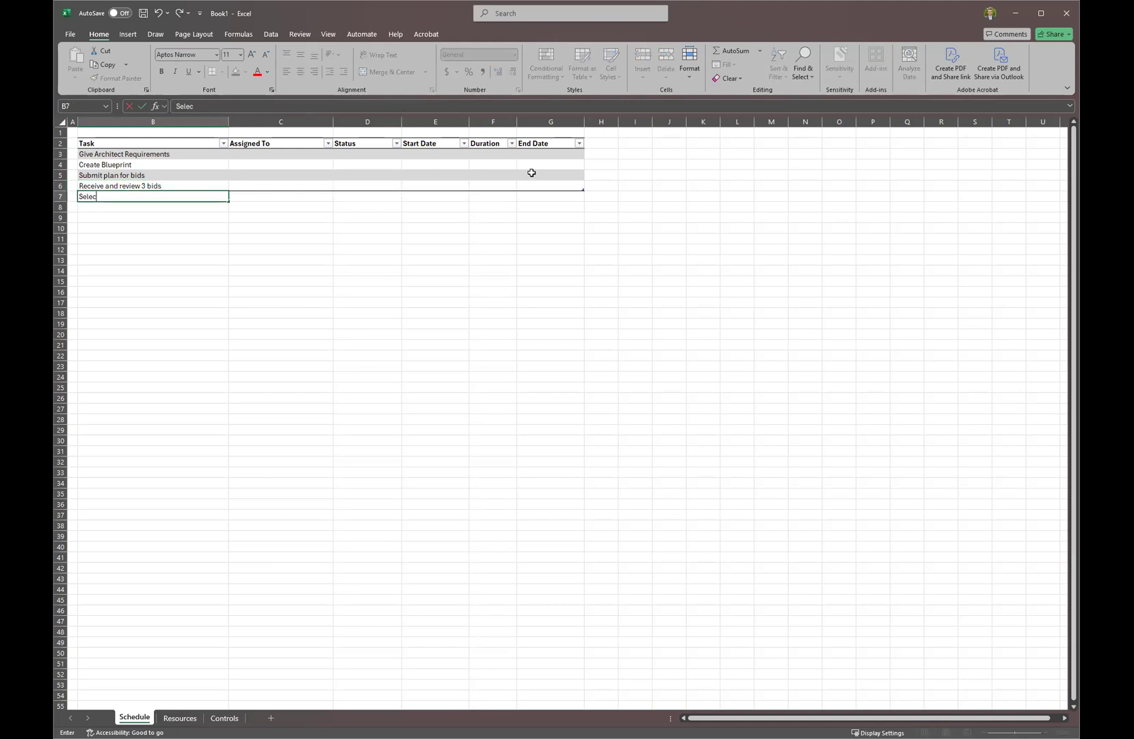
{"action": "type", "text": "t best bid"}
{"action": "key", "text": "Return"}
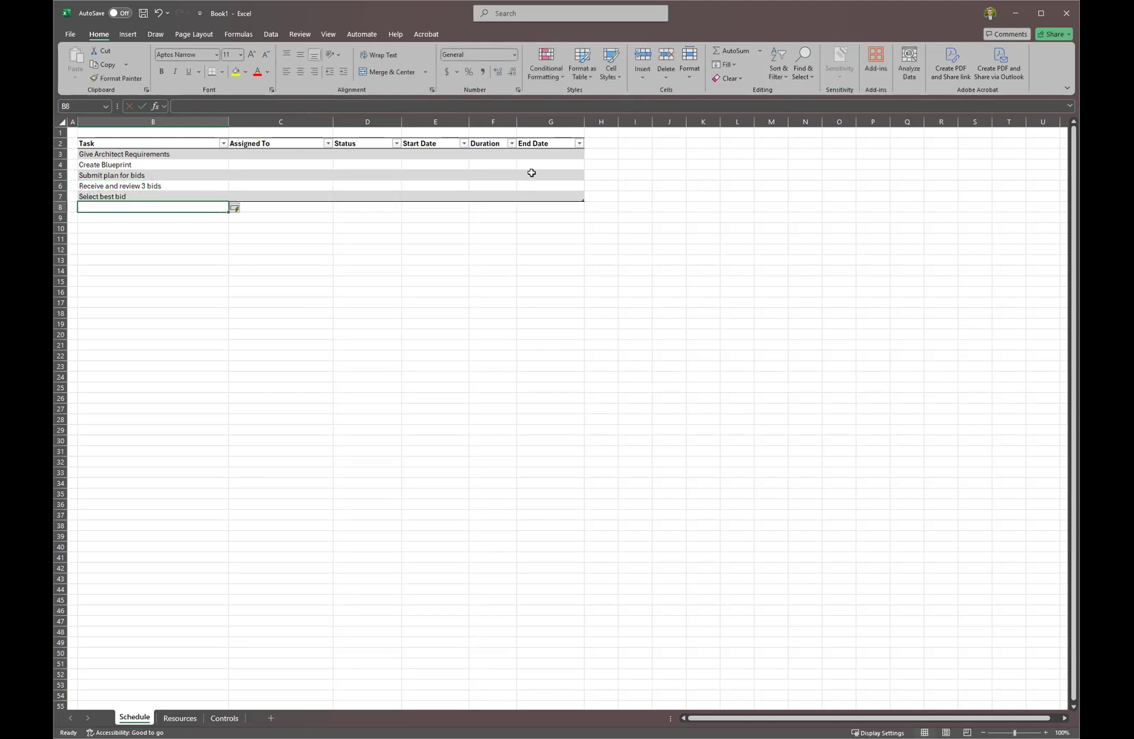
Add tasks Submit for permits, Receive permits, Clear the land, and Pour foundation.
{"action": "type", "text": "Submit for permits"}
{"action": "key", "text": "Return"}
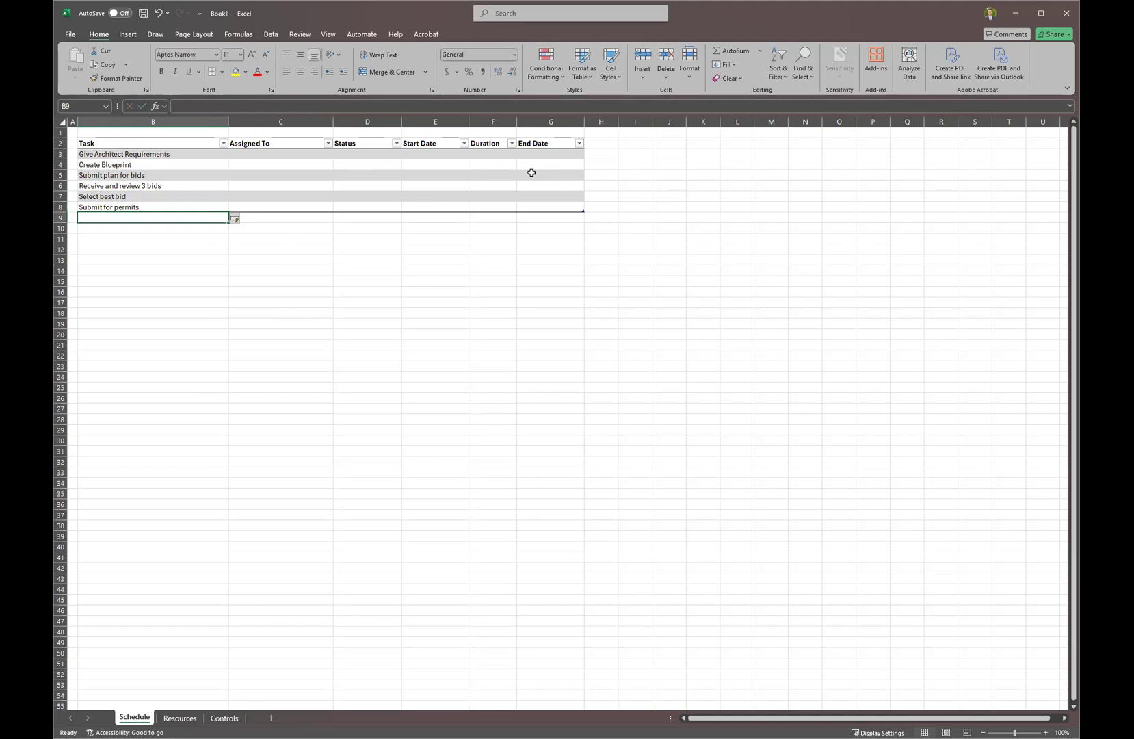
{"action": "type", "text": "Clear"}
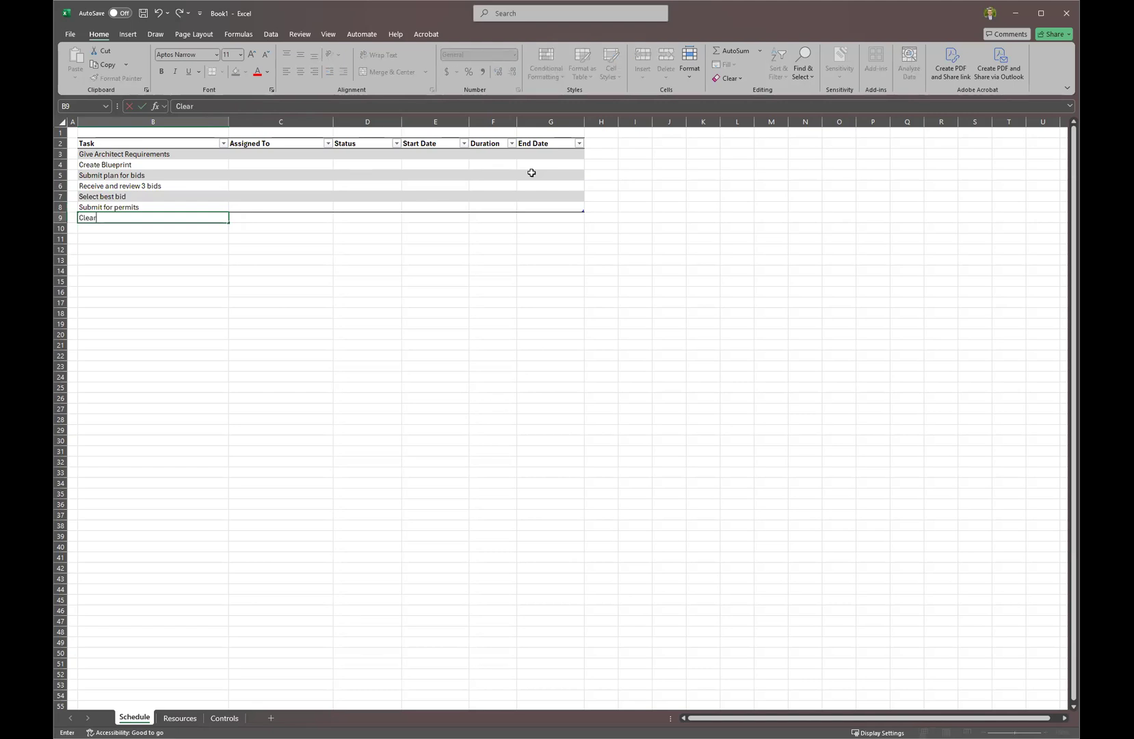
{"action": "key", "text": "BackSpace"}
{"action": "key", "text": "BackSpace"}
{"action": "key", "text": "BackSpace"}
{"action": "key", "text": "BackSpace"}
{"action": "key", "text": "BackSpace"}
{"action": "type", "text": "Receive permits"}
{"action": "key", "text": "Return"}
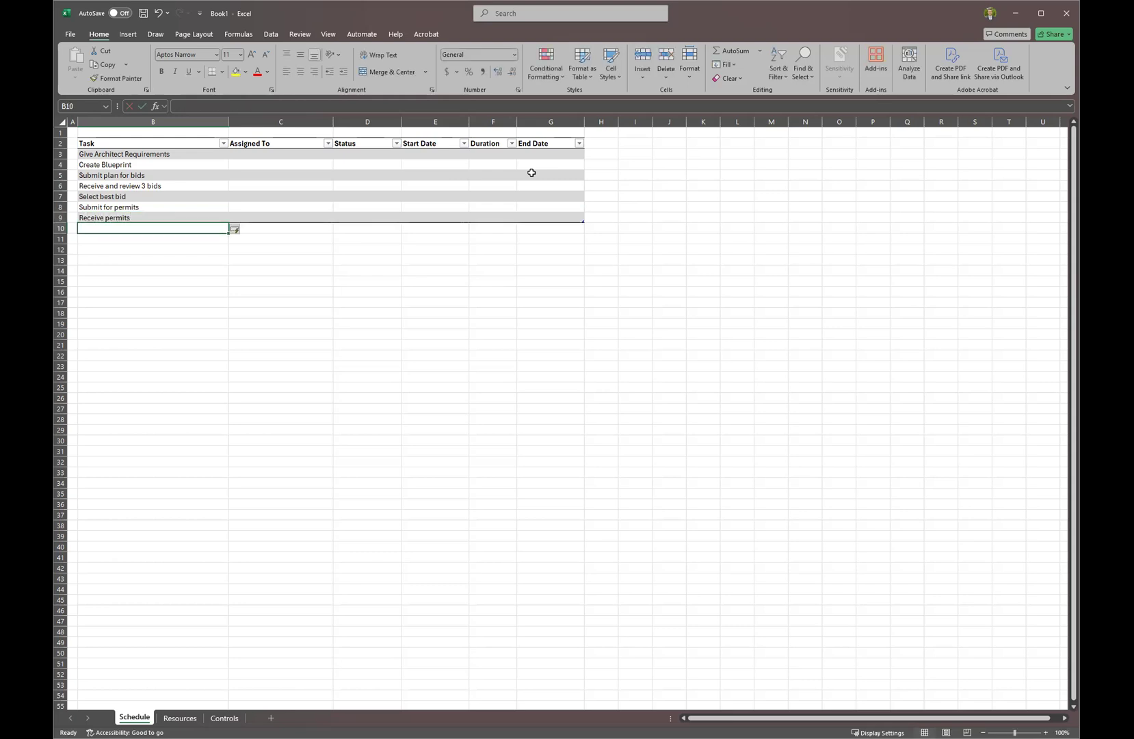
{"action": "type", "text": "Clear the land"}
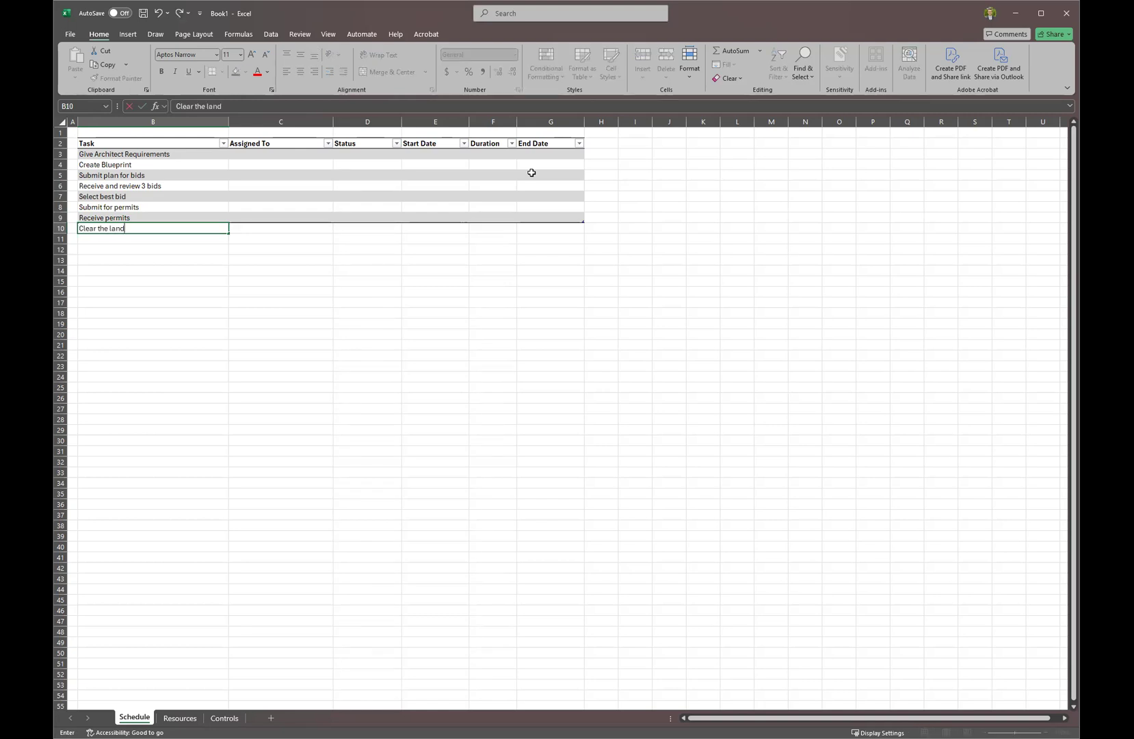
{"action": "key", "text": "Return"}
{"action": "type", "text": "Pour foundation"}
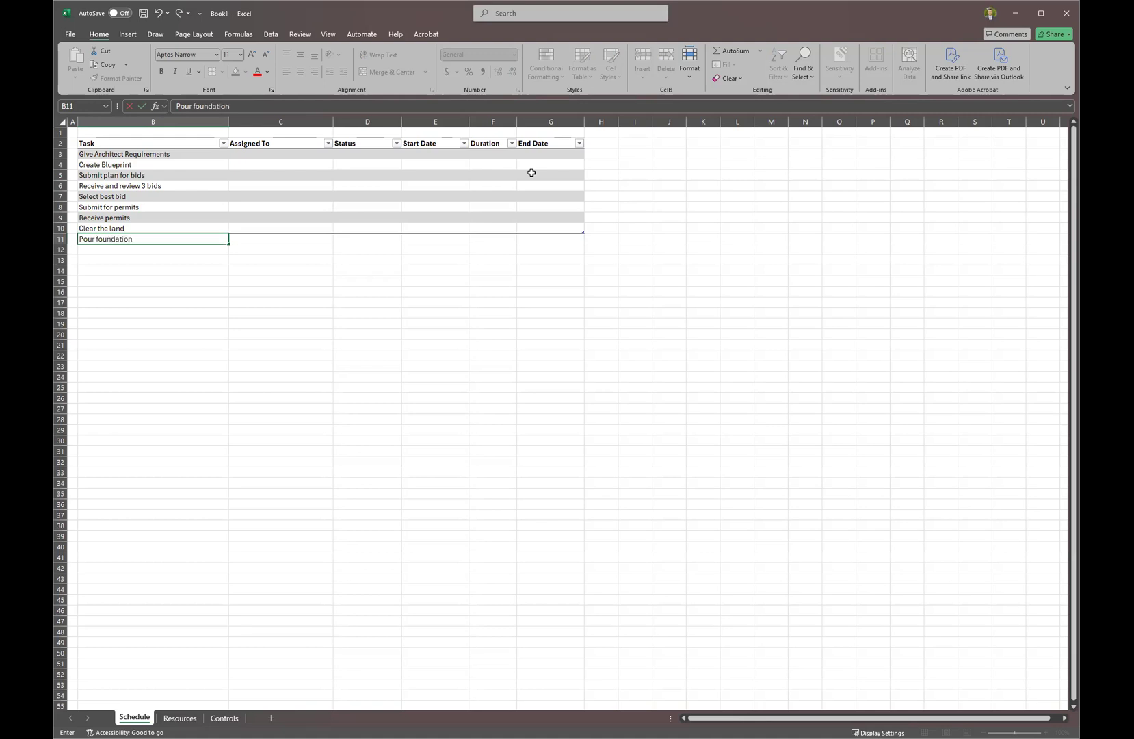
{"action": "key", "text": "Return"}
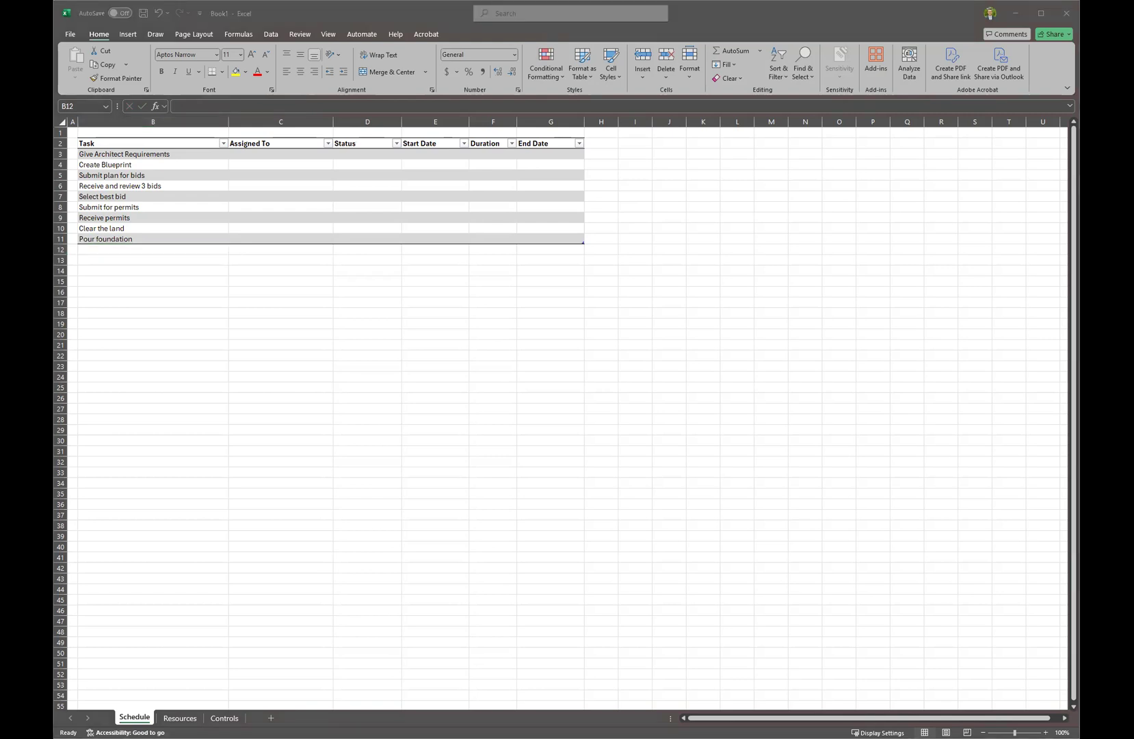
Paste the remaining ten tasks into B12:B21 and review them, from Add roof through Inspection.
{"action": "key", "text": "ctrl+c"}
{"action": "left_click", "coordinate": [150, 249]}
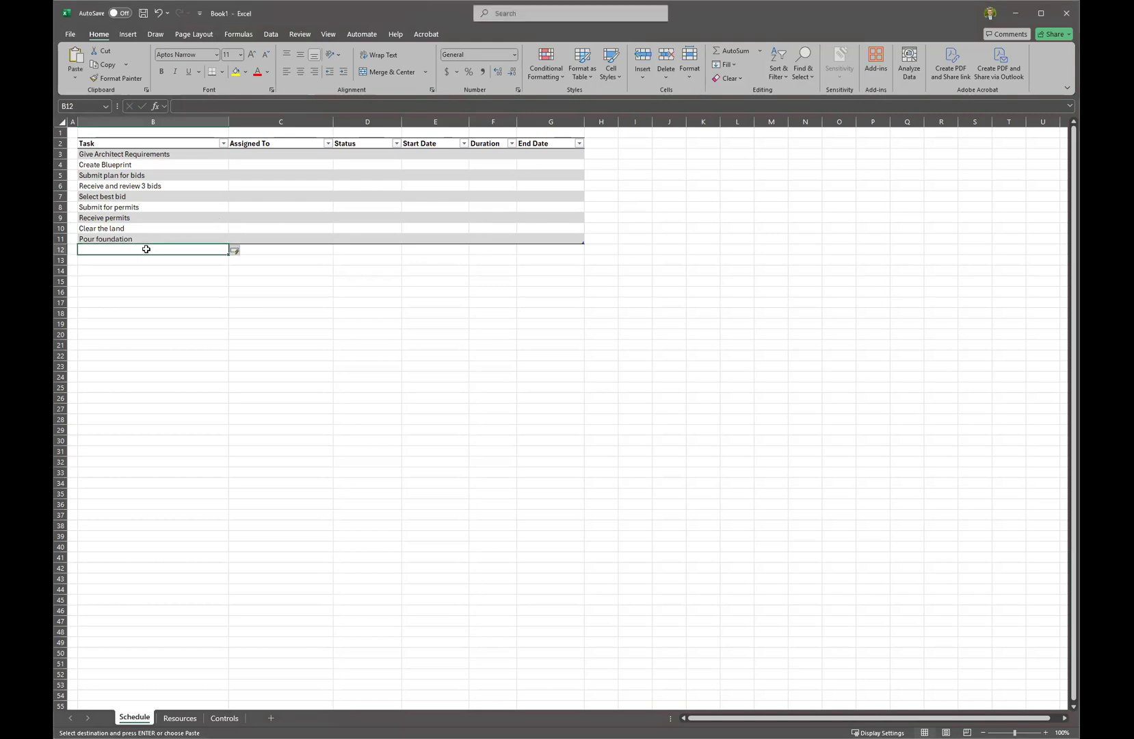
{"action": "key", "text": "ctrl+v"}
{"action": "left_click", "coordinate": [147, 260]}
{"action": "left_click", "coordinate": [153, 272]}
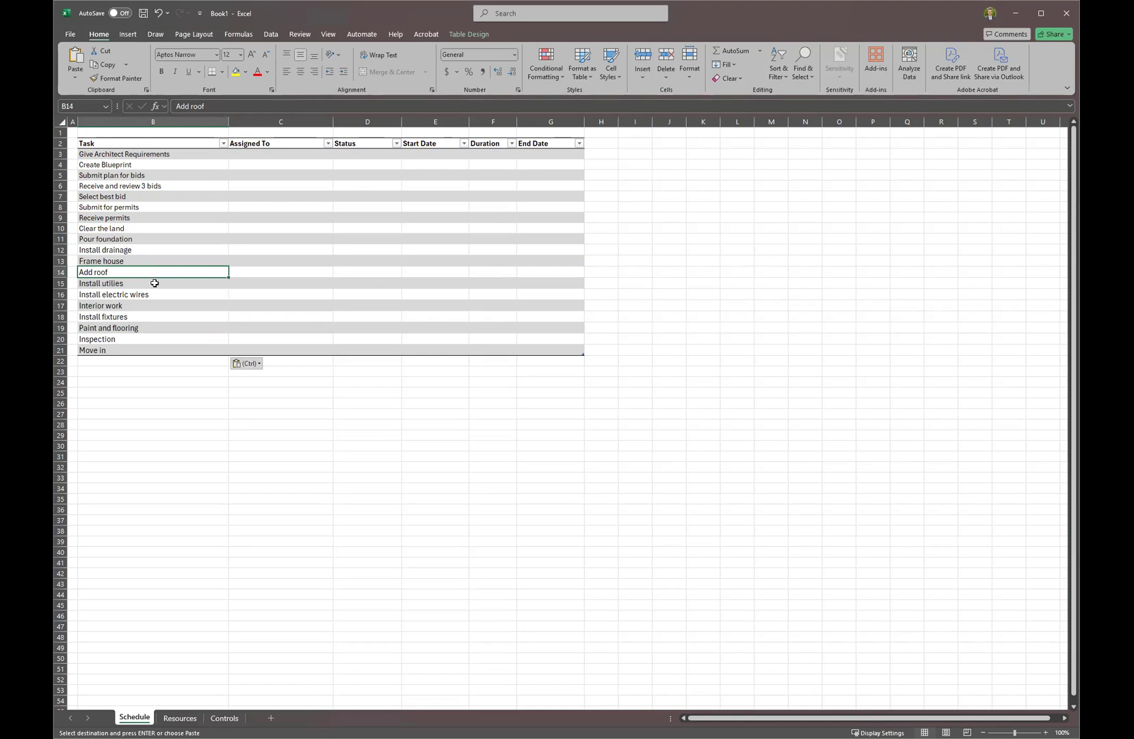
{"action": "left_click", "coordinate": [158, 306]}
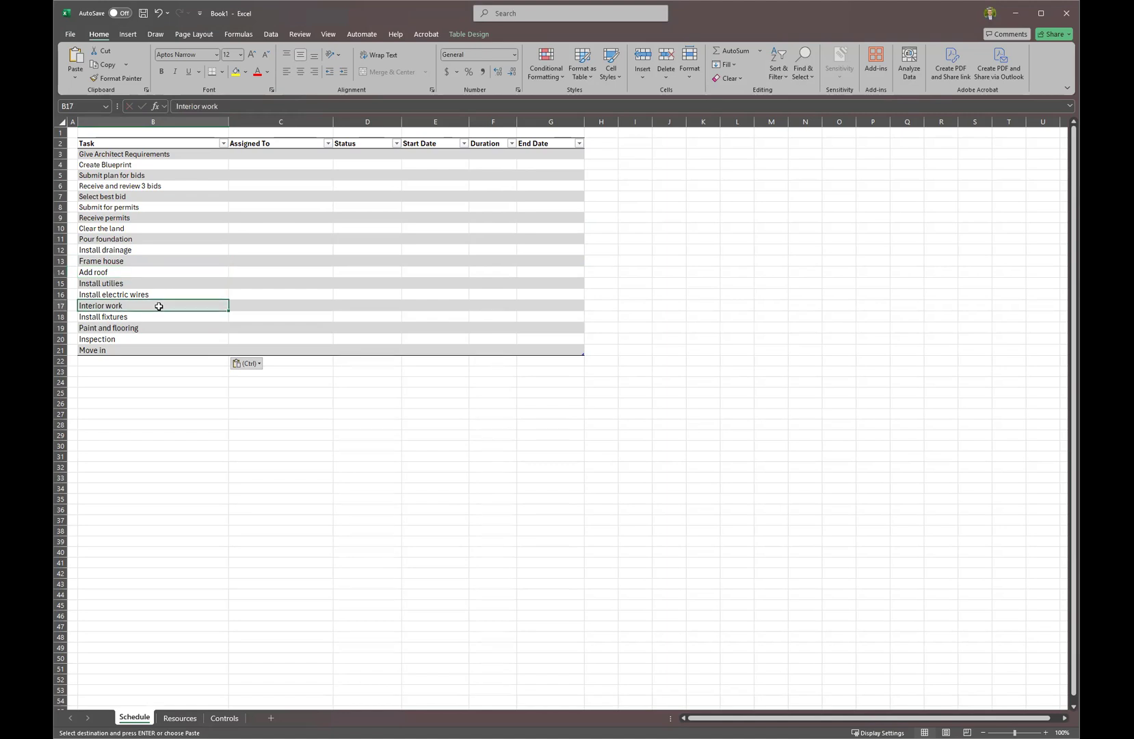
{"action": "left_click", "coordinate": [157, 316]}
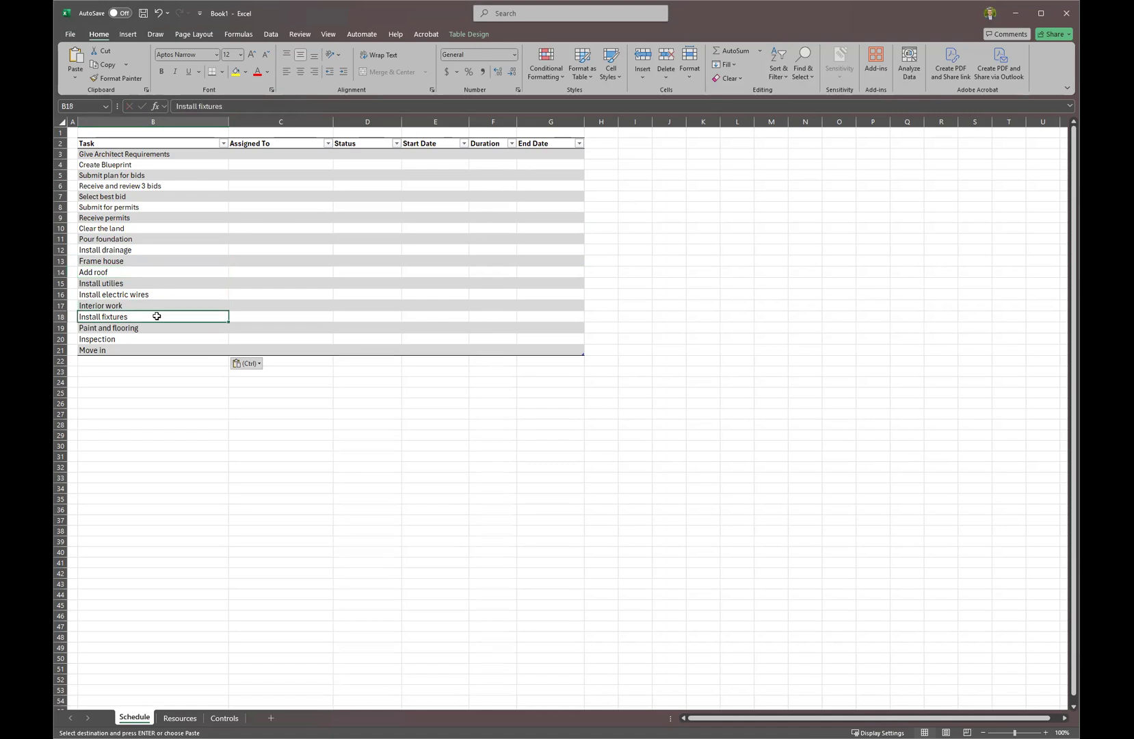
{"action": "left_click", "coordinate": [156, 326]}
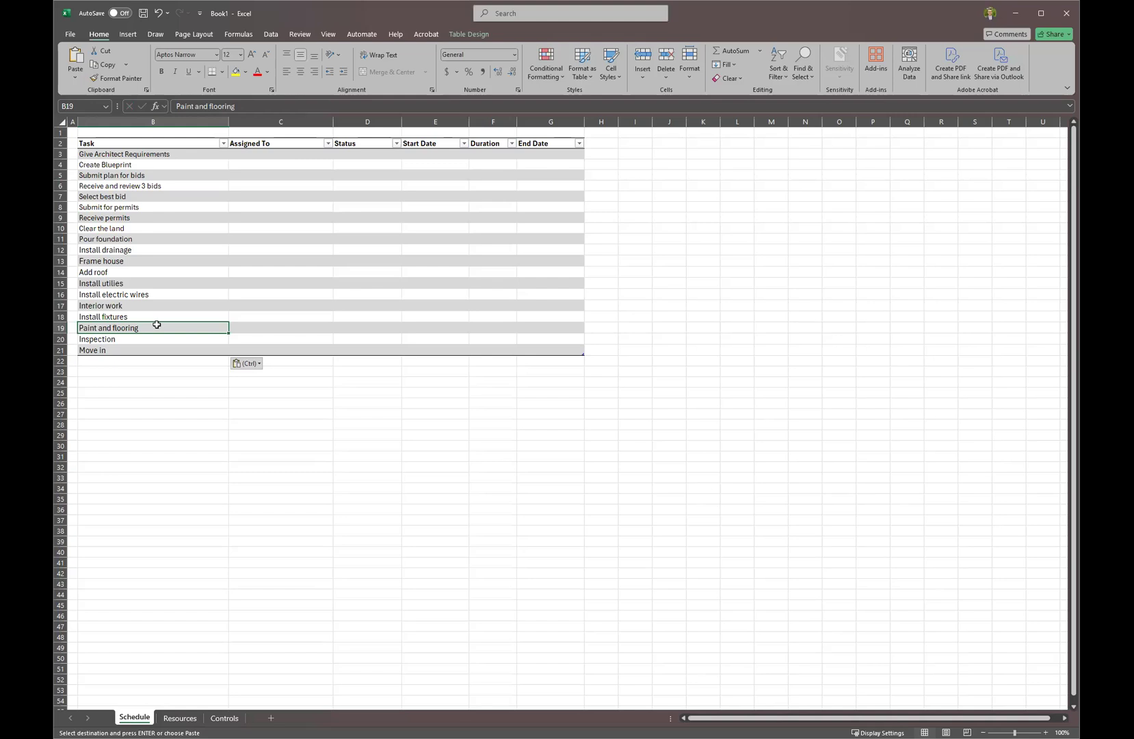
{"action": "left_click", "coordinate": [154, 335]}
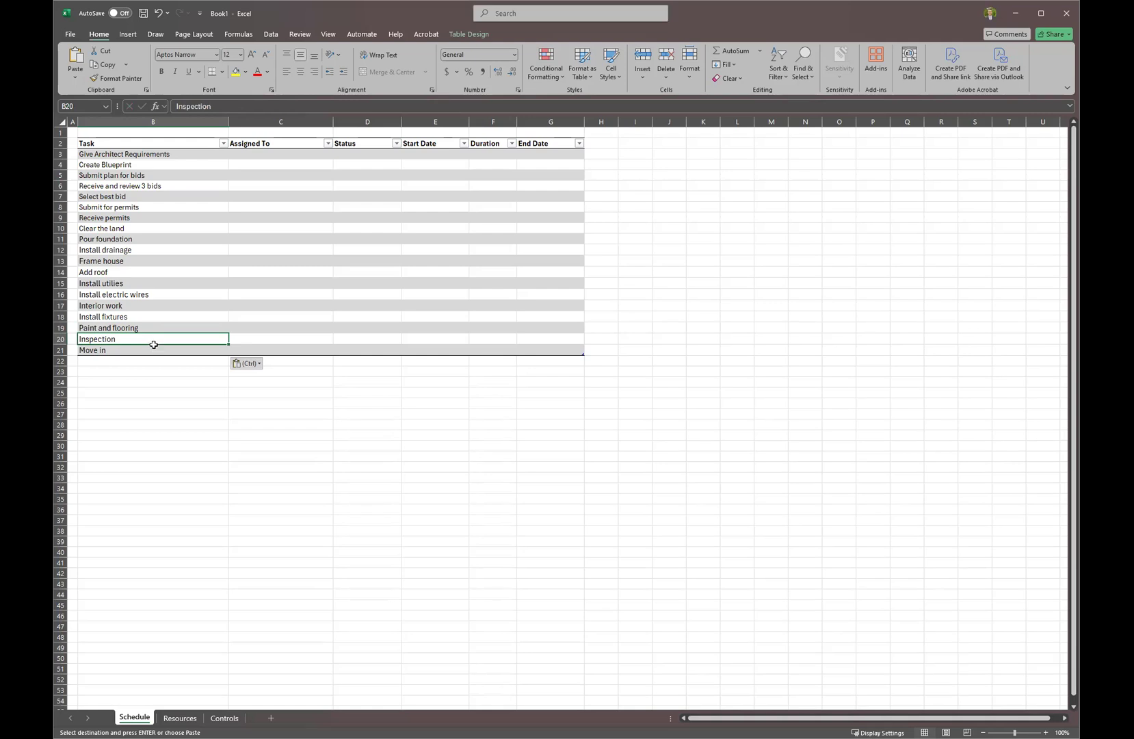
{"action": "left_click", "coordinate": [529, 453]}
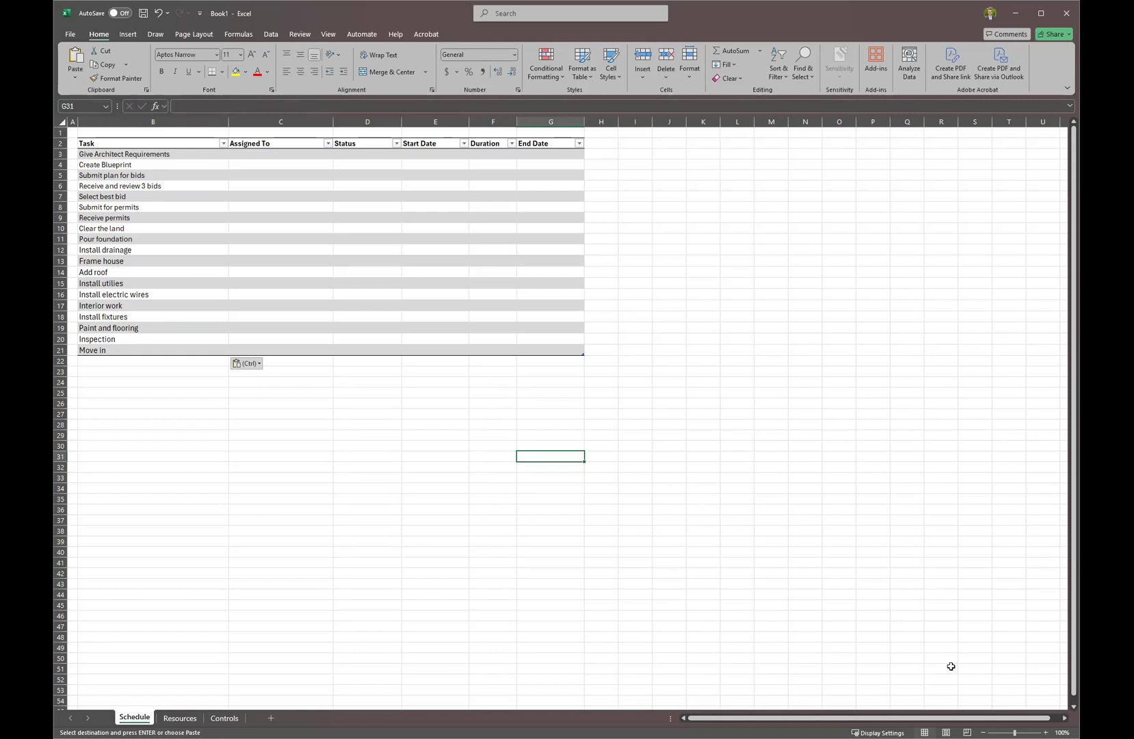
Zoom the Schedule sheet in to 150%.
{"action": "left_click", "coordinate": [1047, 725]}
{"action": "left_click", "coordinate": [1047, 725]}
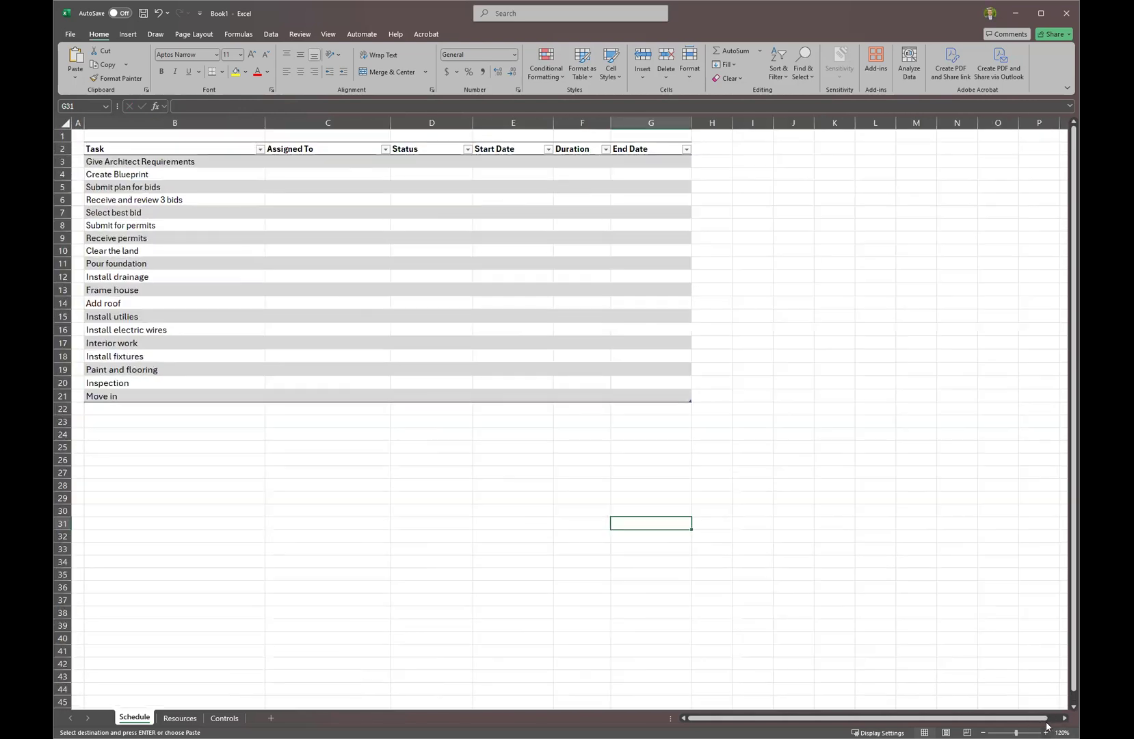
{"action": "left_click", "coordinate": [1046, 725]}
{"action": "left_click", "coordinate": [1046, 725]}
{"action": "left_click", "coordinate": [1046, 726]}
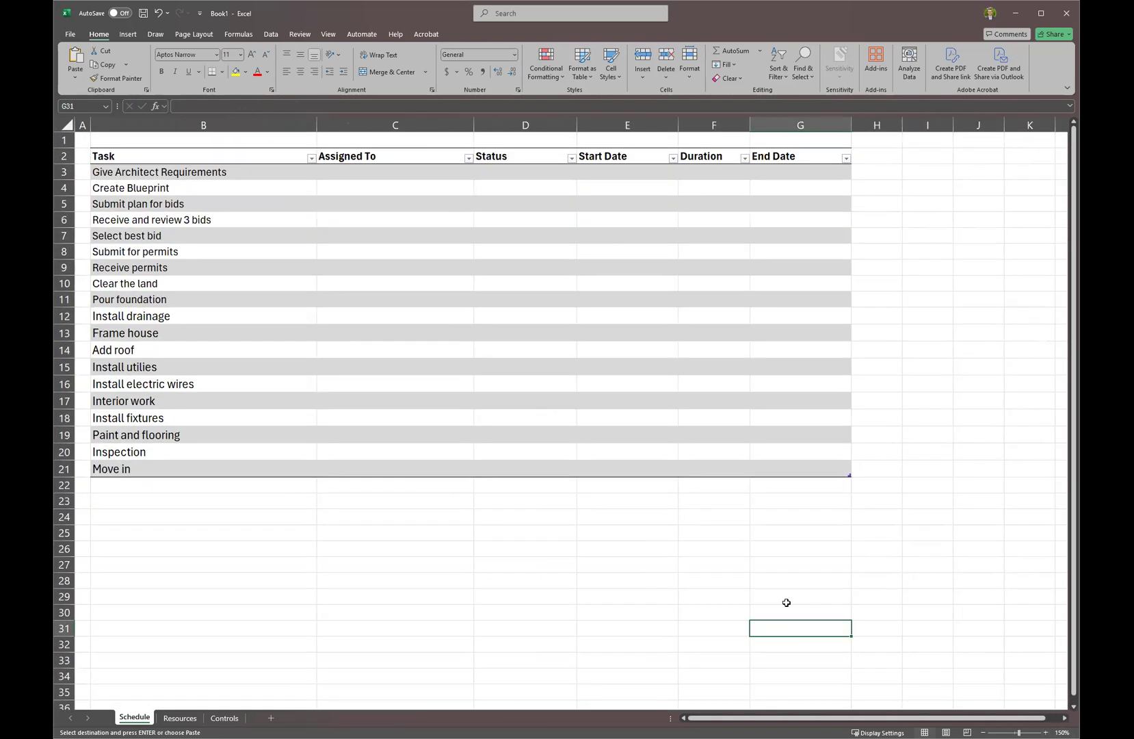
{"action": "left_click", "coordinate": [622, 592]}
Select the task list, then the Assigned To cells C3:C21, and open the Resources sheet.
{"action": "left_click", "coordinate": [145, 235]}
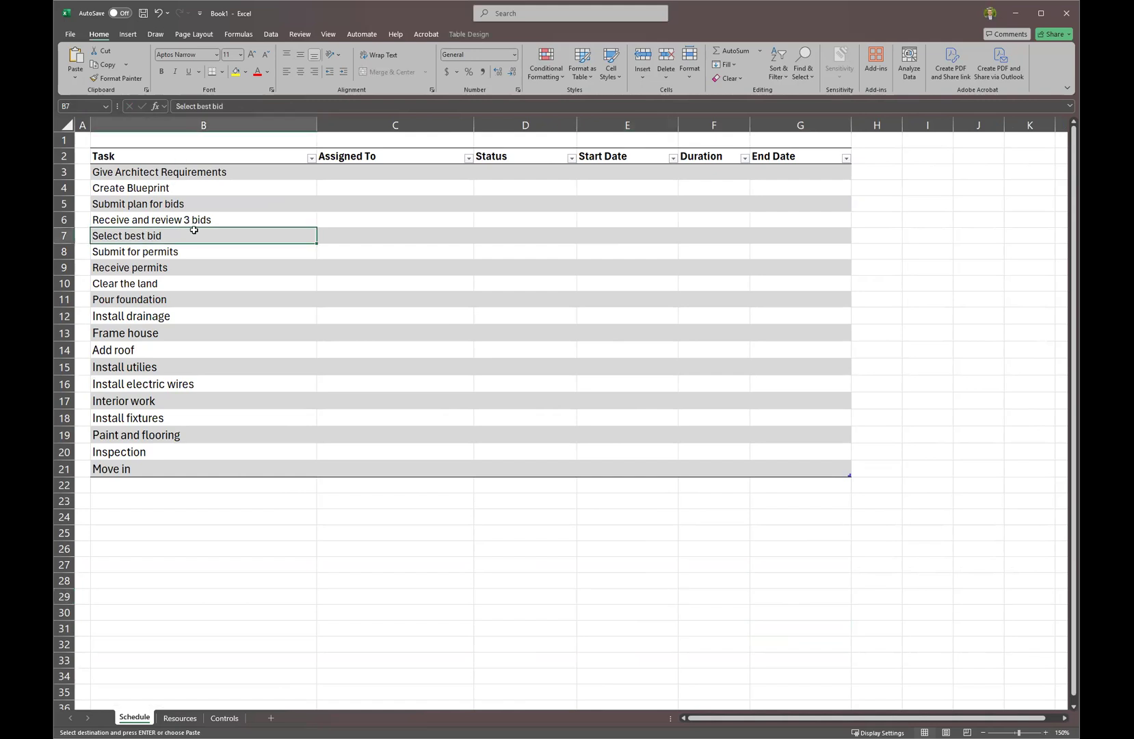
{"action": "left_click", "coordinate": [192, 173]}
{"action": "key", "text": "ctrl+shift+Down"}
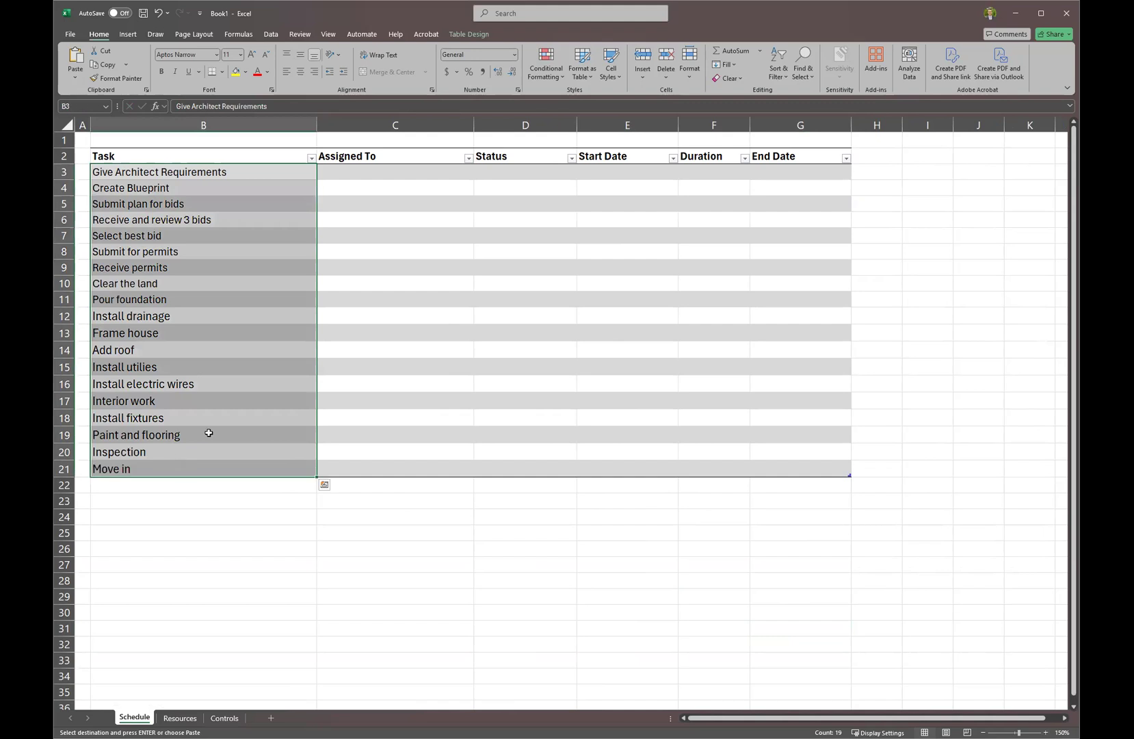
{"action": "left_click", "coordinate": [363, 175]}
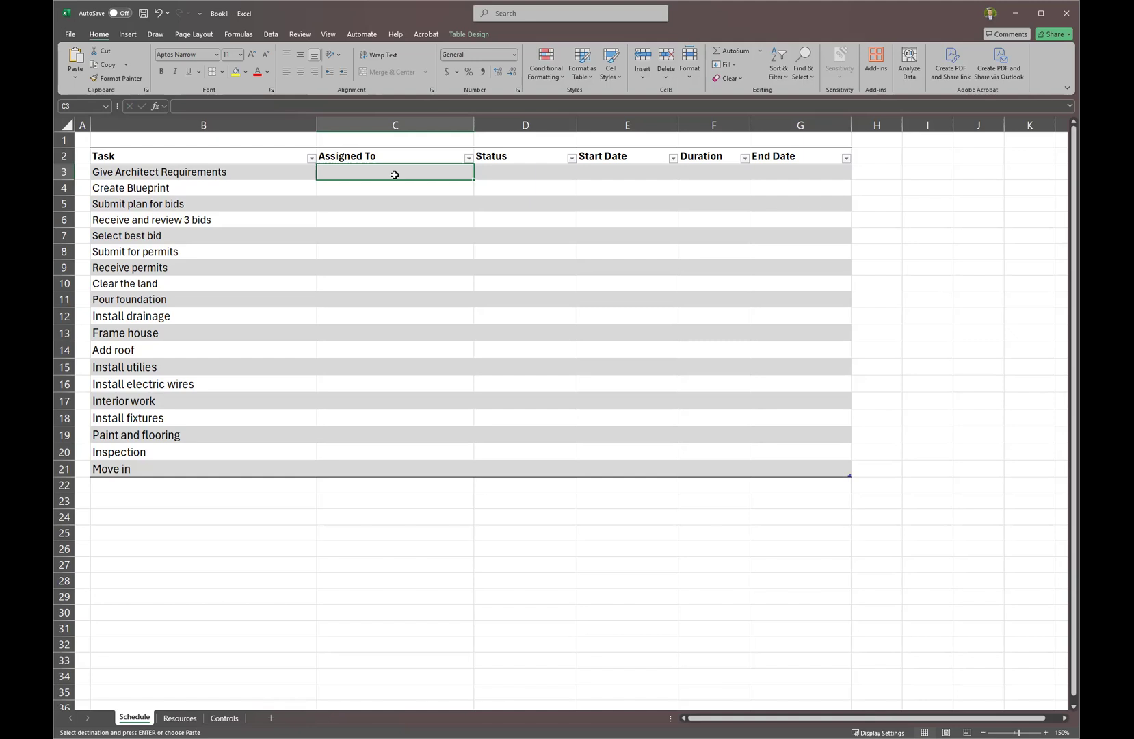
{"action": "left_click_drag", "start_coordinate": [395, 175], "coordinate": [409, 466]}
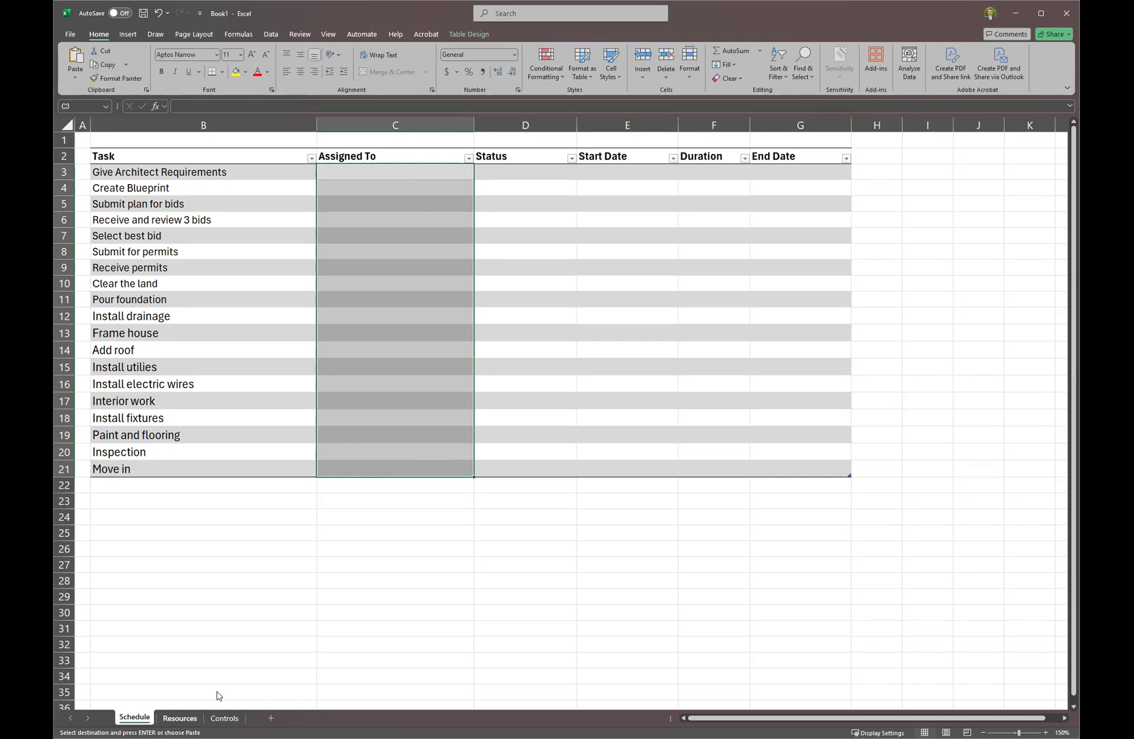
{"action": "left_click", "coordinate": [191, 716]}
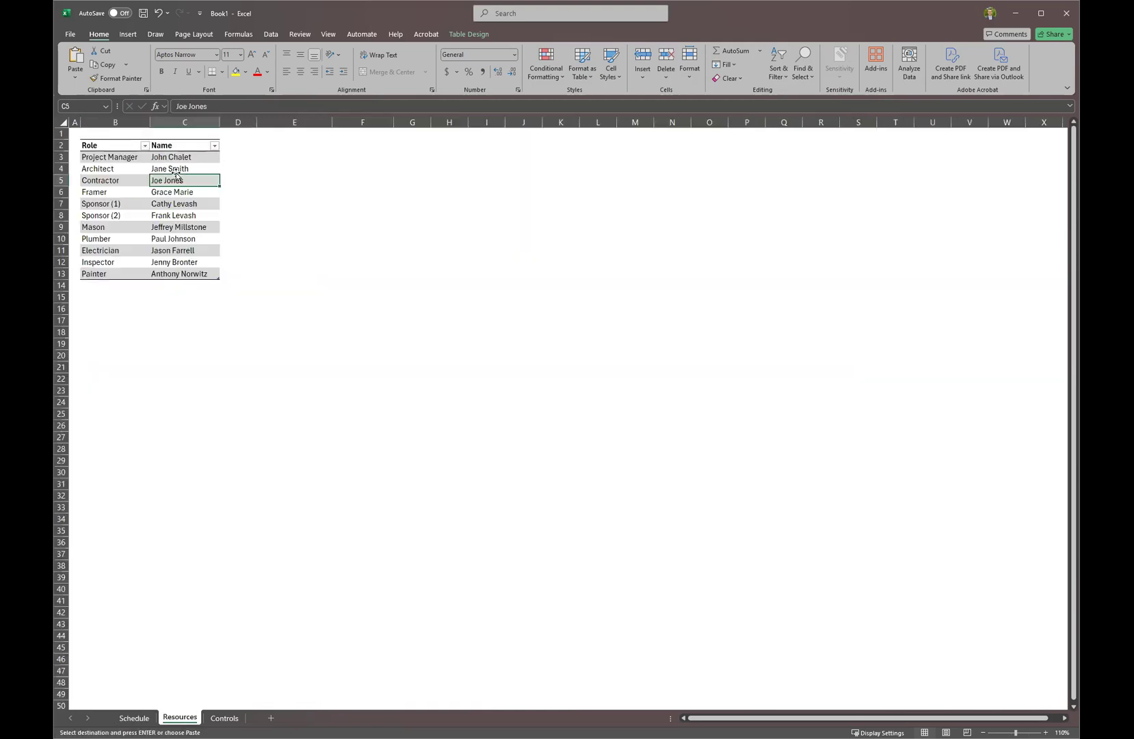
In Name Manager, define Roles_Titles referring to Resource_Table[Role].
{"action": "left_click", "coordinate": [467, 35]}
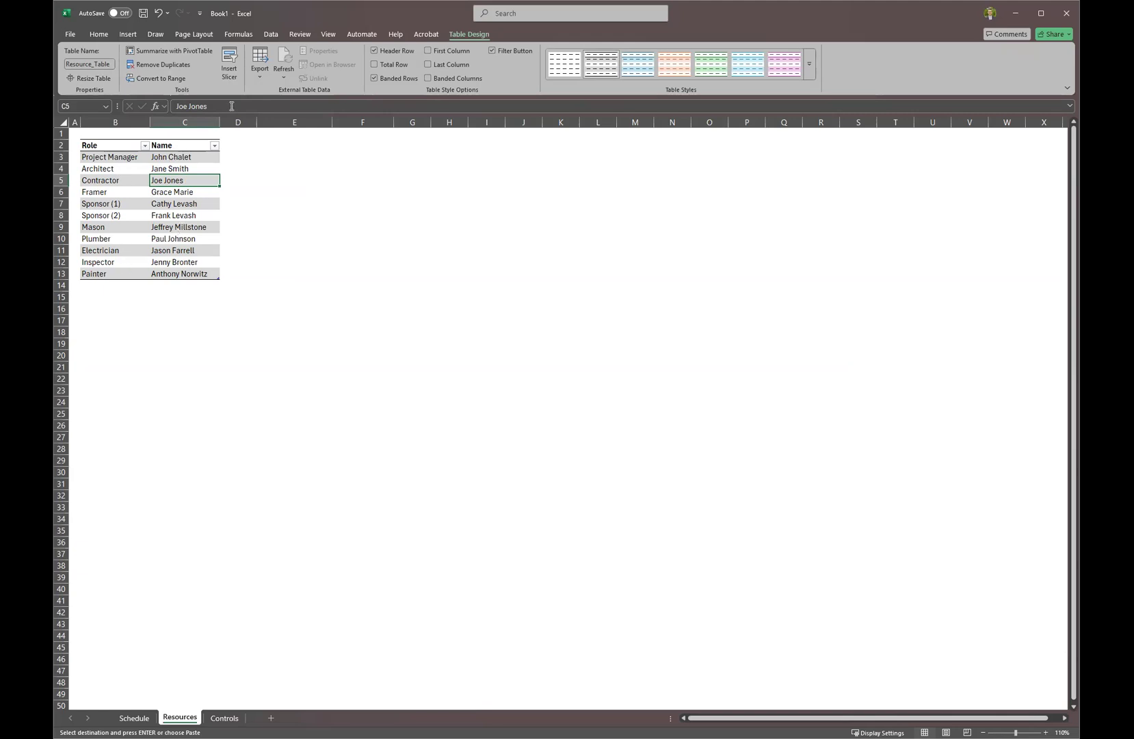
{"action": "left_click", "coordinate": [249, 35]}
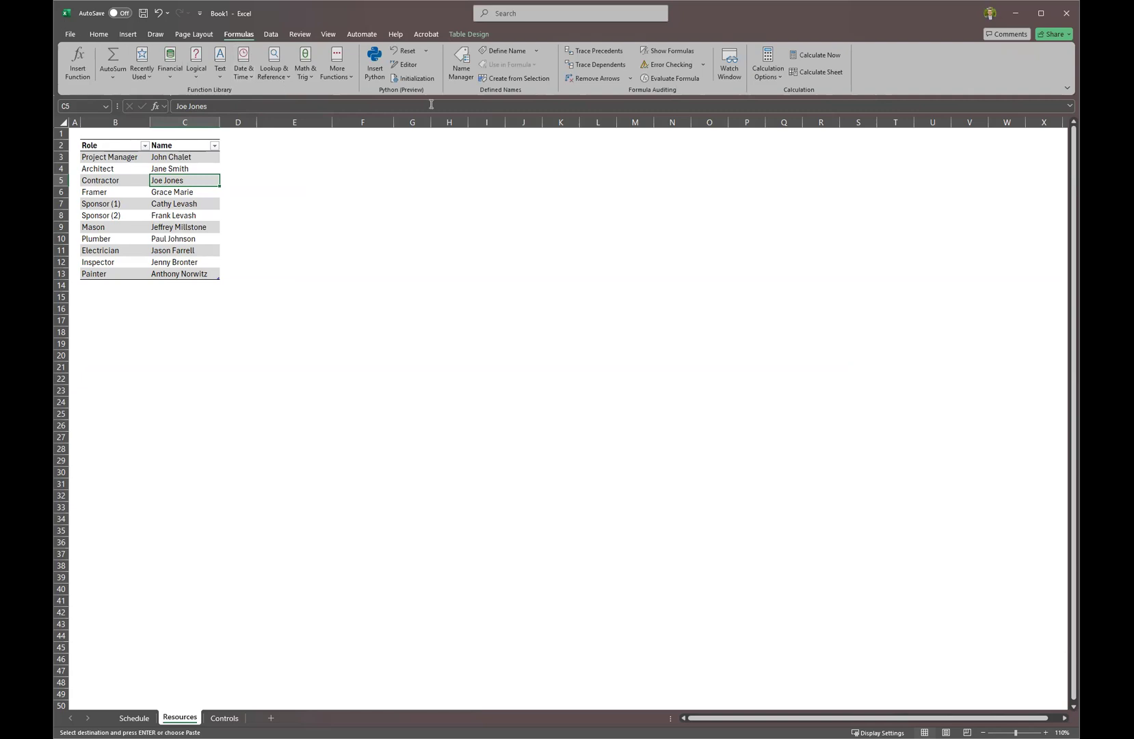
{"action": "left_click", "coordinate": [459, 68]}
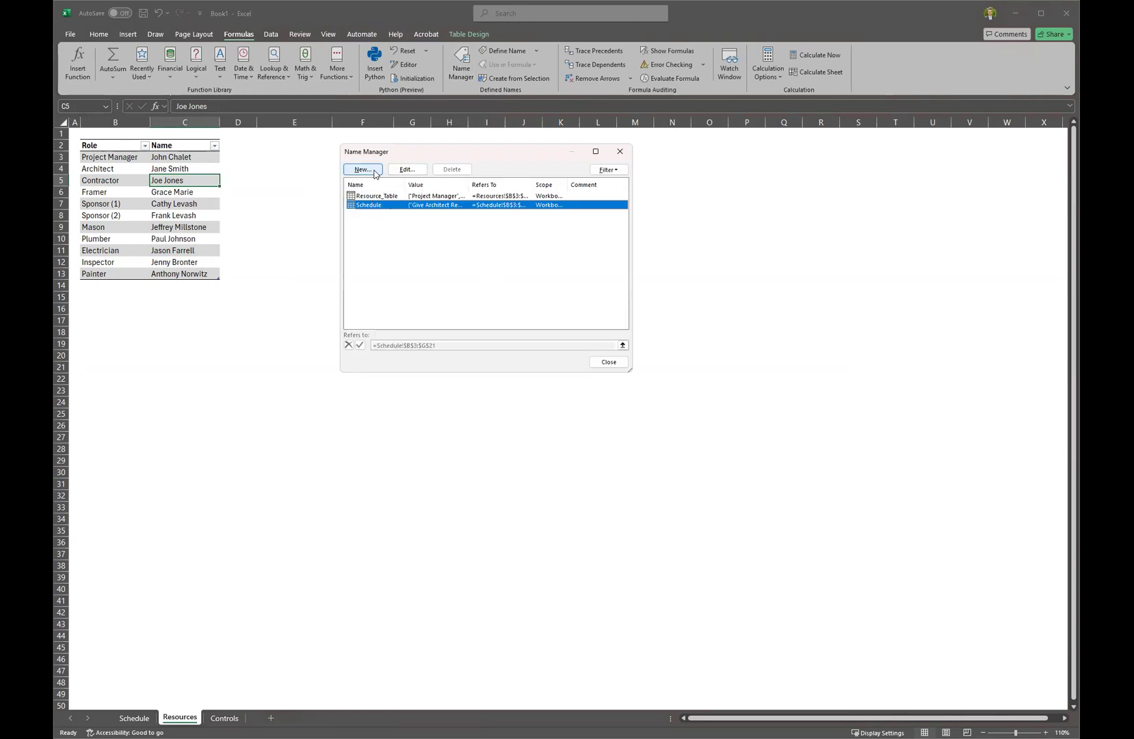
{"action": "left_click", "coordinate": [375, 172]}
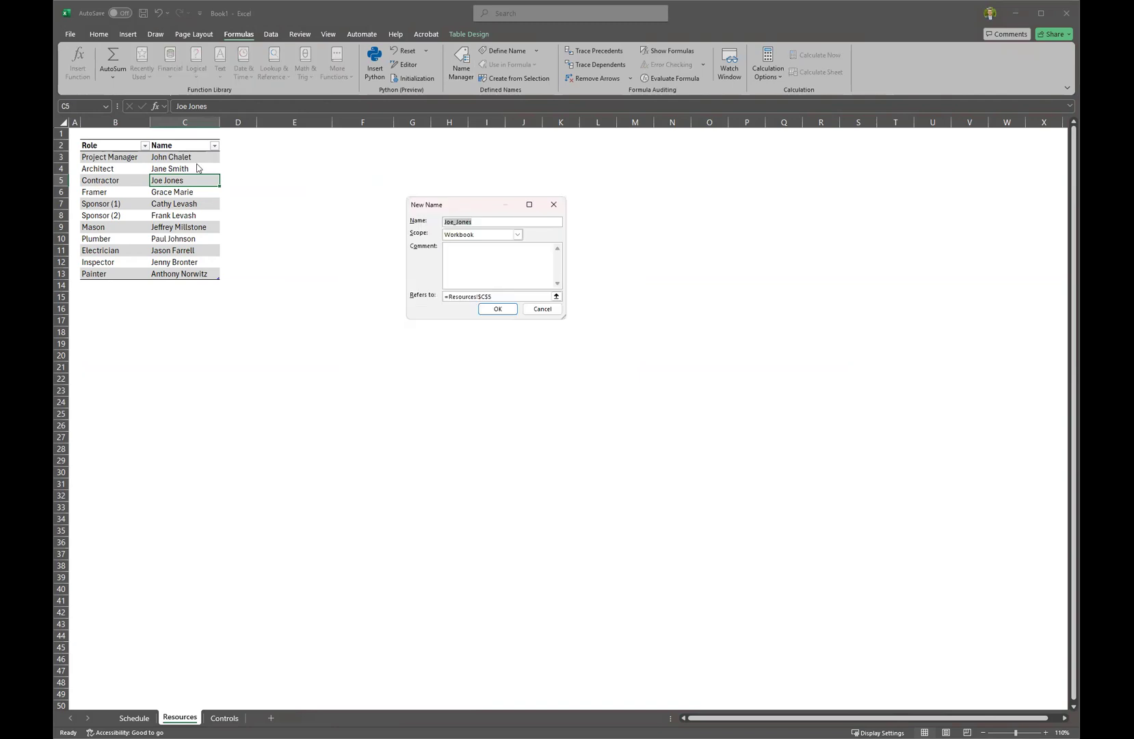
{"action": "type", "text": "Roless"}
{"action": "key", "text": "BackSpace"}
{"action": "type", "text": "_Titles"}
{"action": "left_click", "coordinate": [507, 296]}
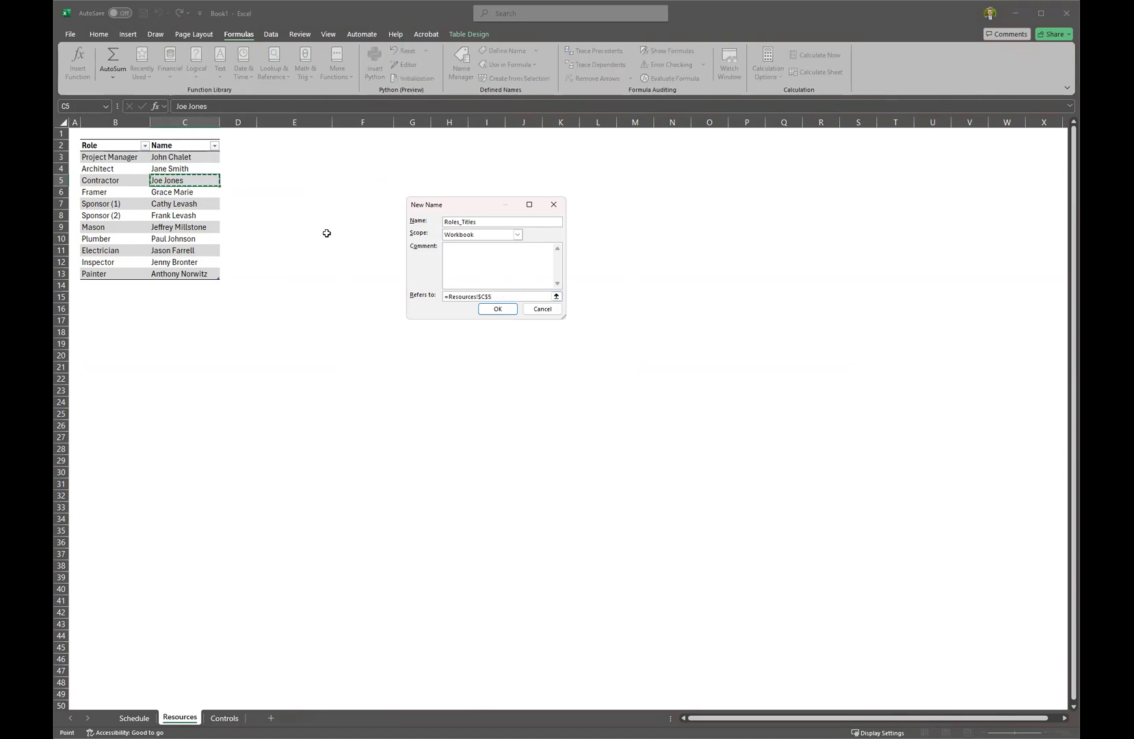
{"action": "left_click_drag", "start_coordinate": [492, 296], "coordinate": [446, 296]}
{"action": "key", "text": "BackSpace"}
{"action": "left_click", "coordinate": [114, 141]}
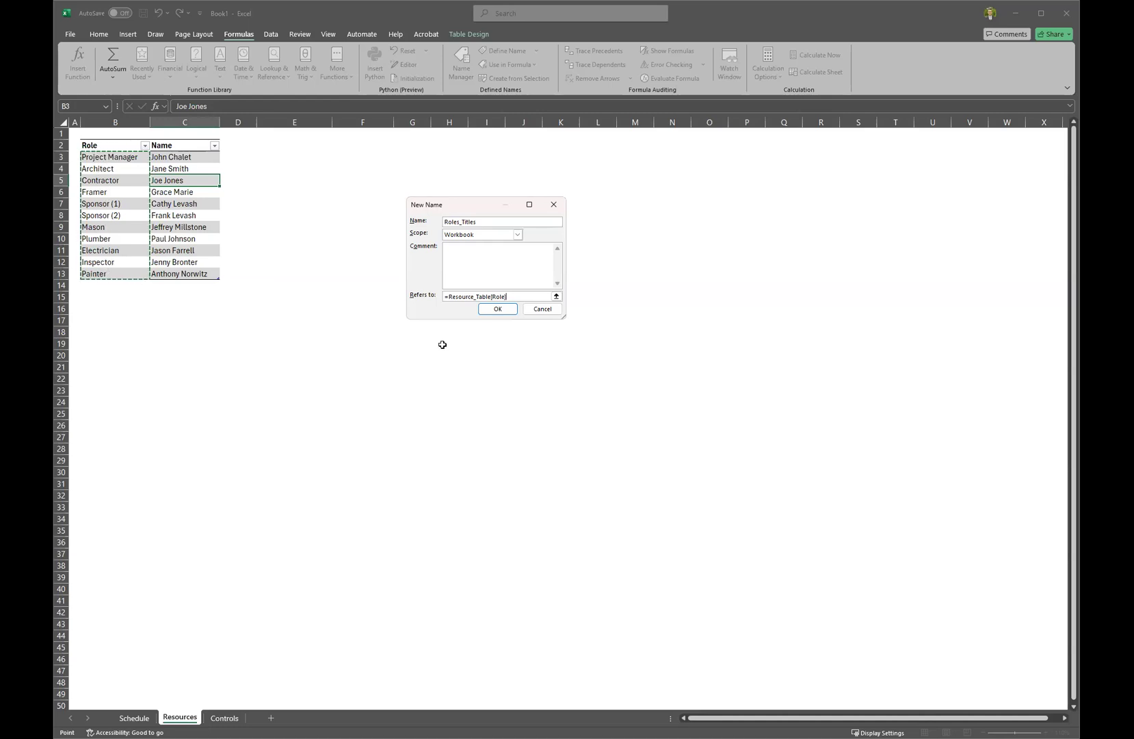
{"action": "left_click", "coordinate": [499, 309]}
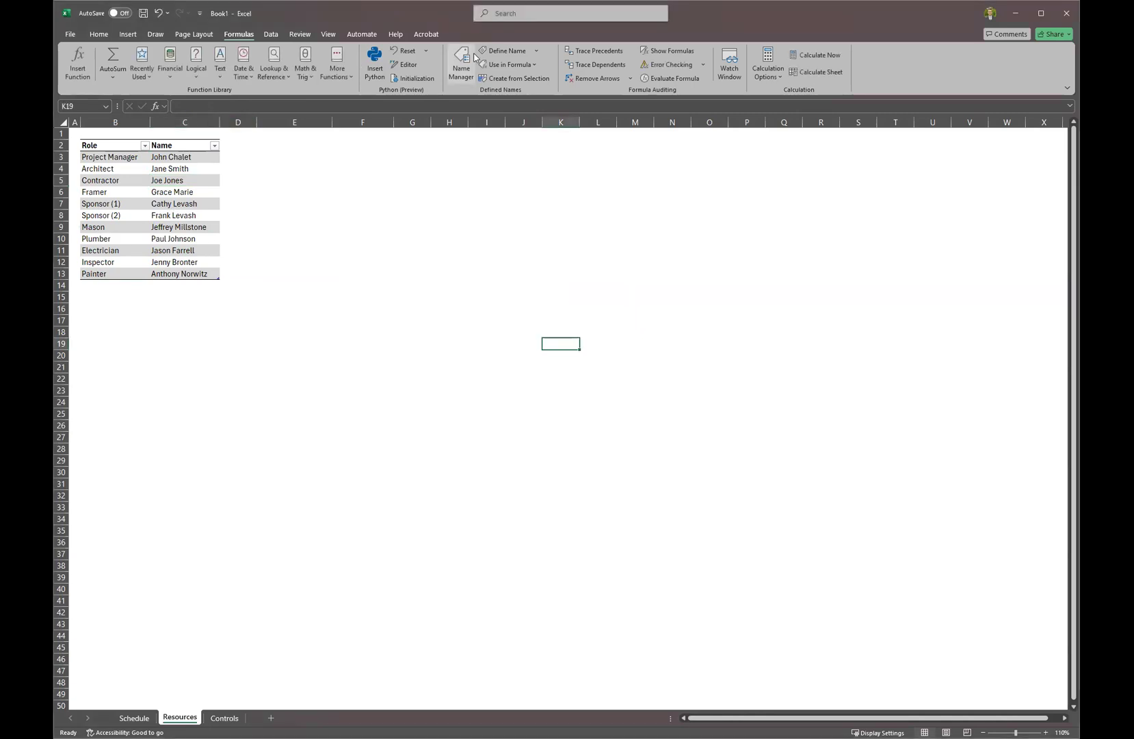
Define Resource_Name referring to Resource_Table[Name] and close Name Manager.
{"action": "left_click", "coordinate": [375, 178]}
{"action": "type", "text": "Resource_Name"}
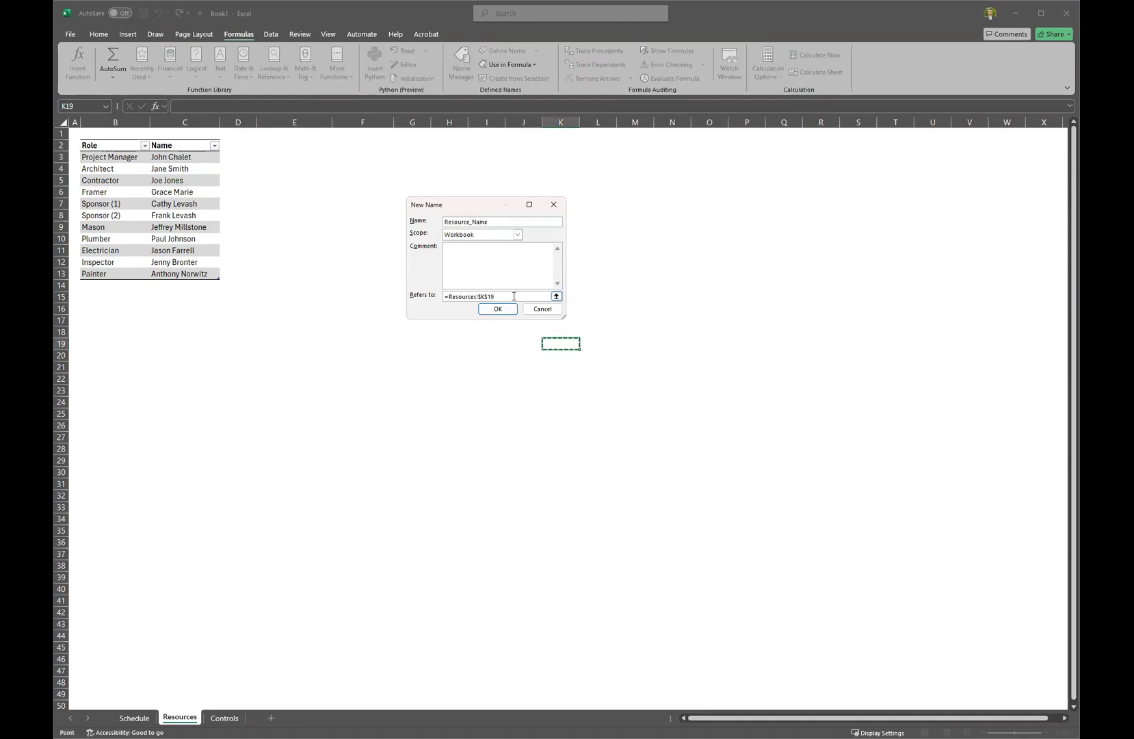
{"action": "left_click_drag", "start_coordinate": [544, 296], "coordinate": [427, 302]}
{"action": "left_click", "coordinate": [178, 141]}
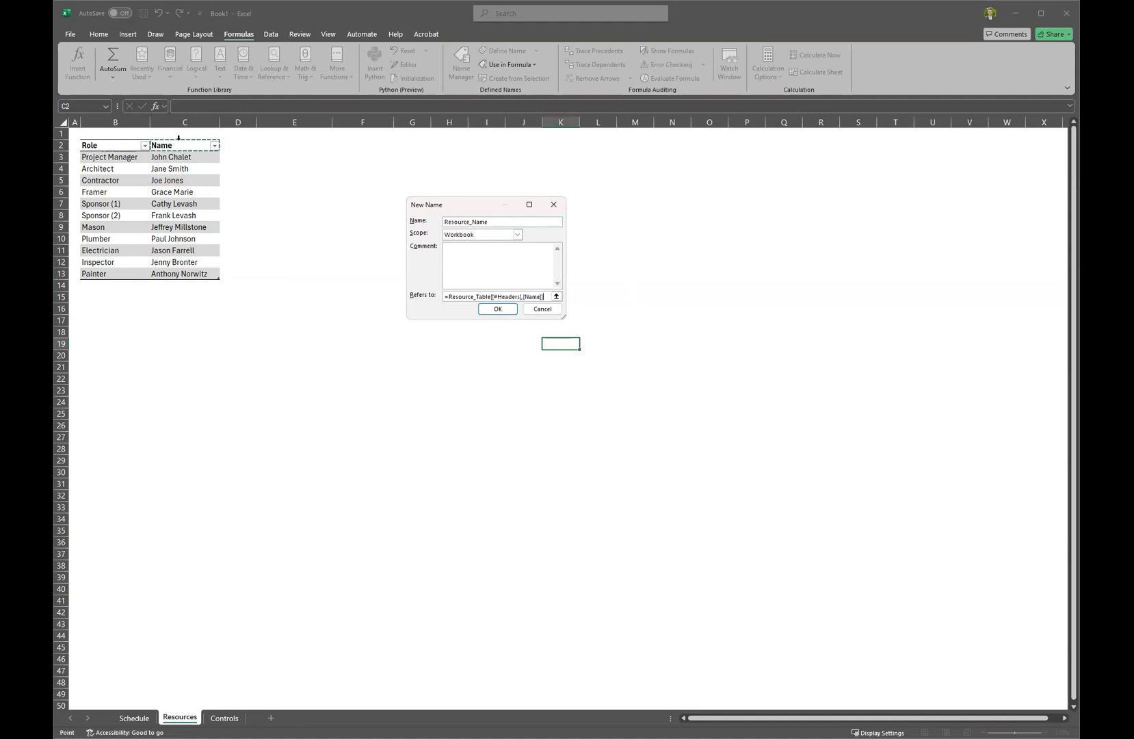
{"action": "left_click", "coordinate": [510, 310]}
{"action": "left_click", "coordinate": [608, 362]}
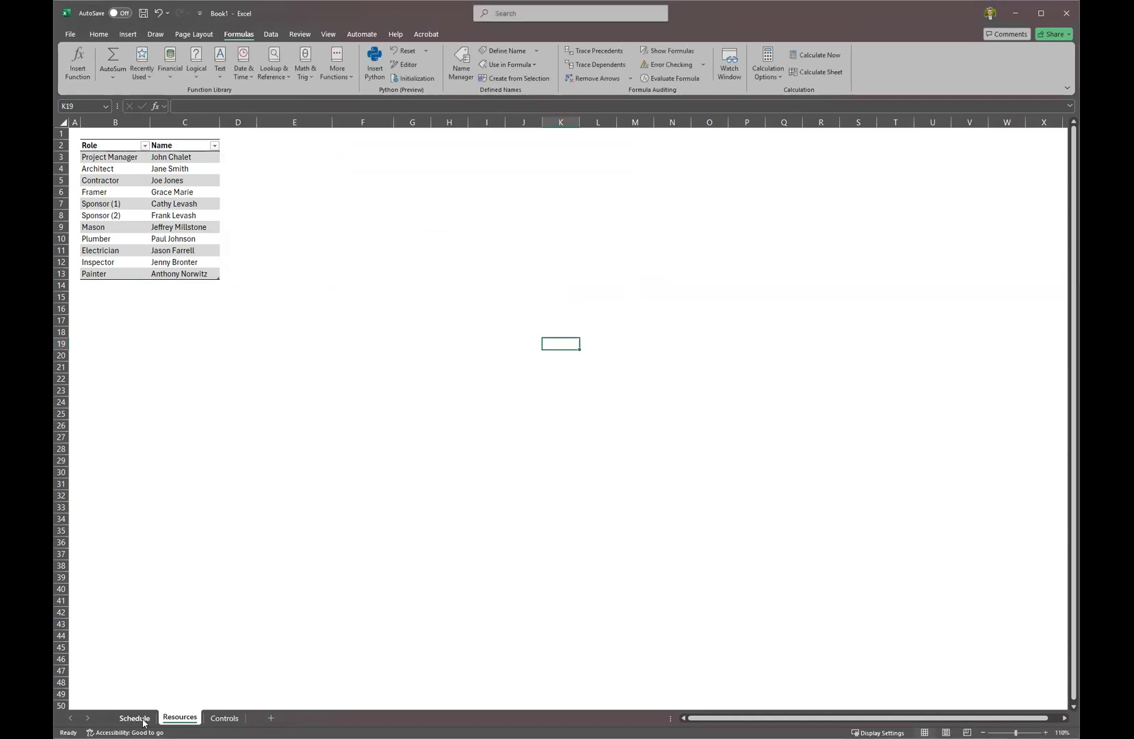
Give Schedule cell C3 list validation with three comma-separated first names as the source.
{"action": "left_click", "coordinate": [143, 720]}
{"action": "left_click", "coordinate": [412, 175]}
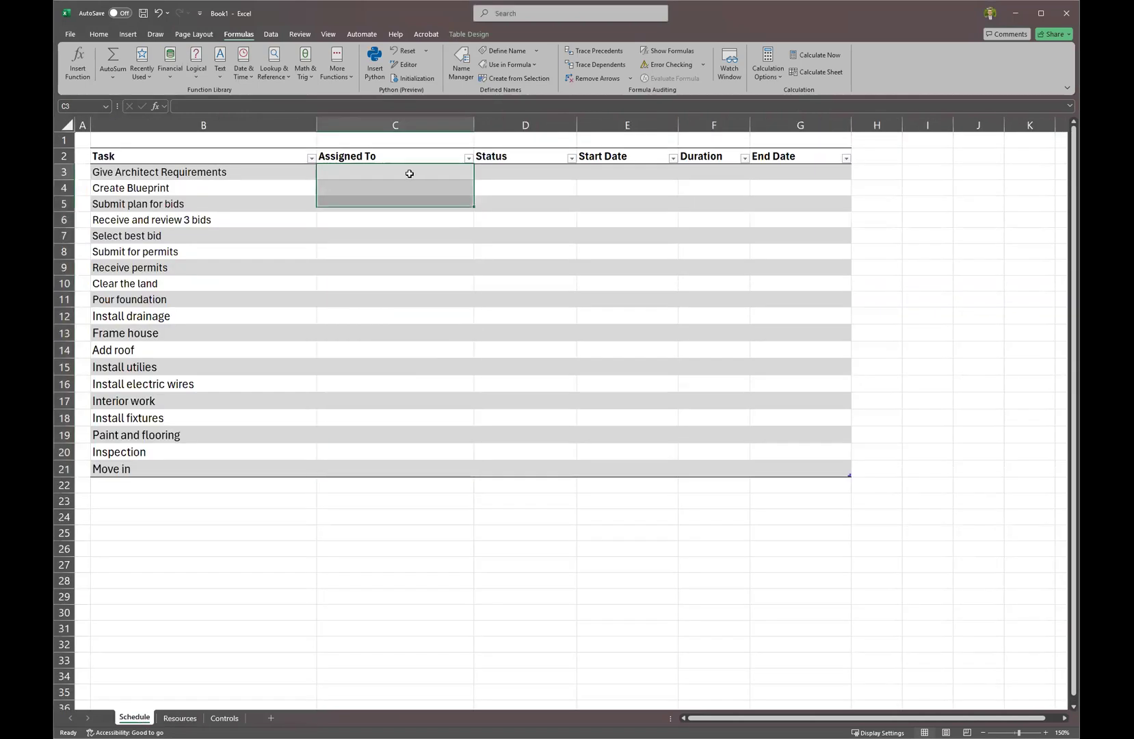
{"action": "left_click", "coordinate": [271, 35]}
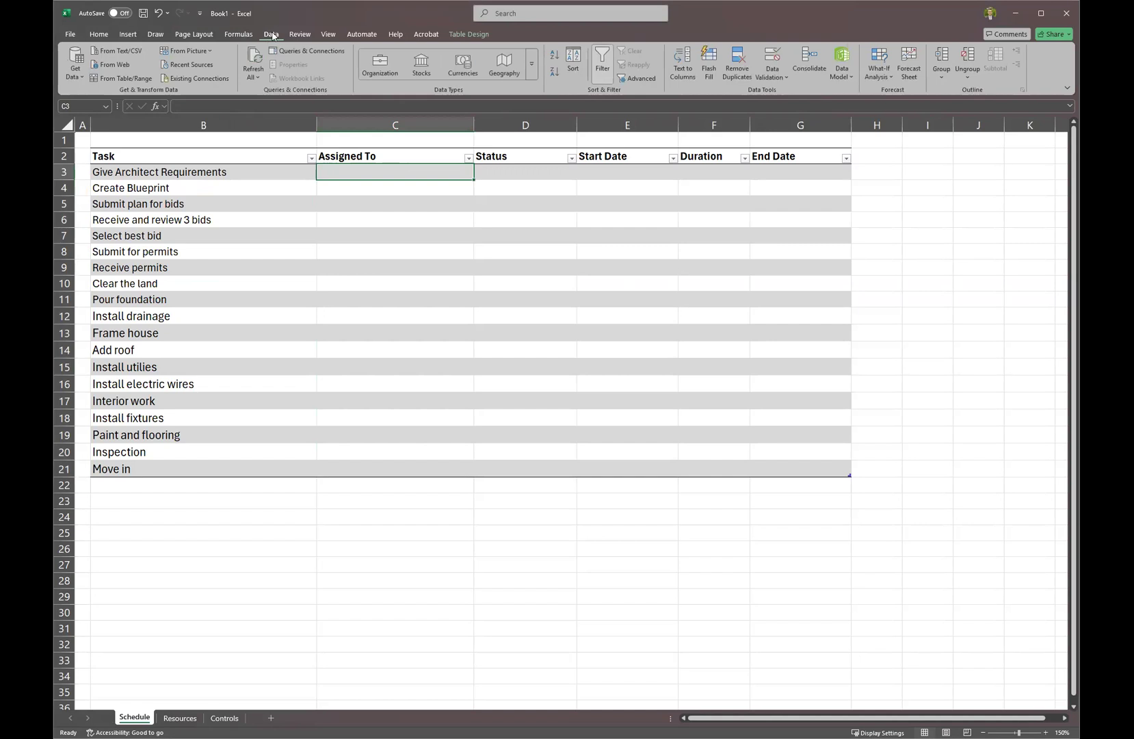
{"action": "left_click", "coordinate": [776, 62]}
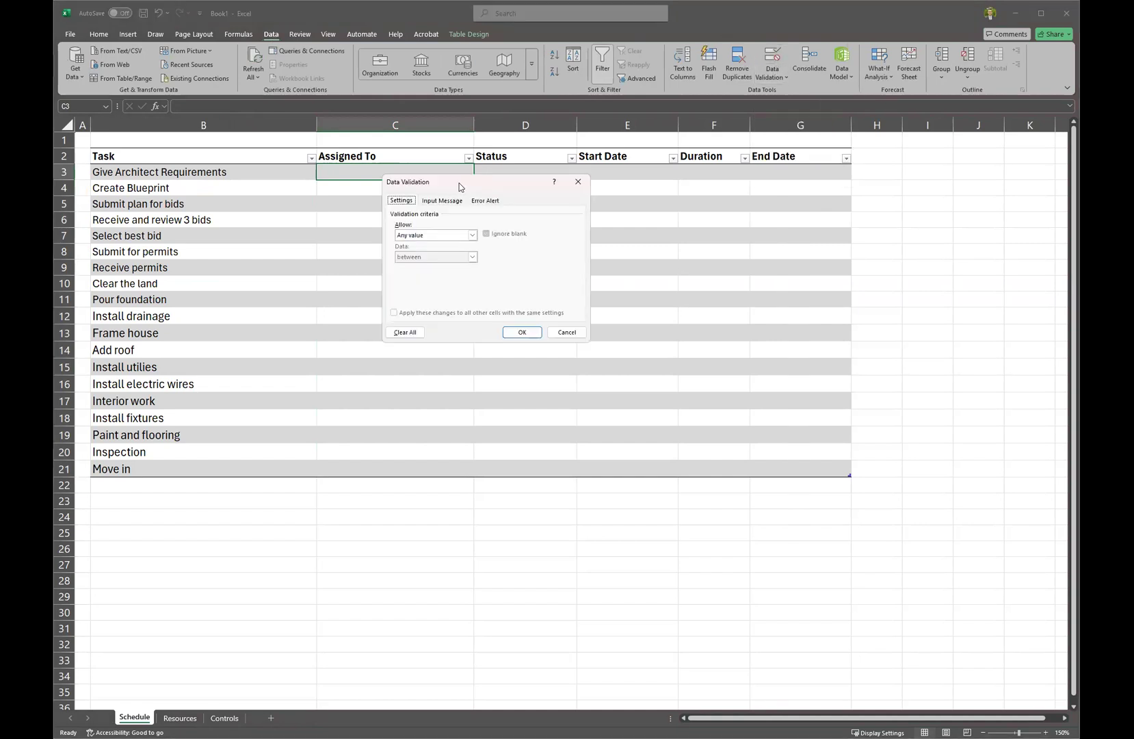
{"action": "left_click_drag", "start_coordinate": [460, 187], "coordinate": [644, 203]}
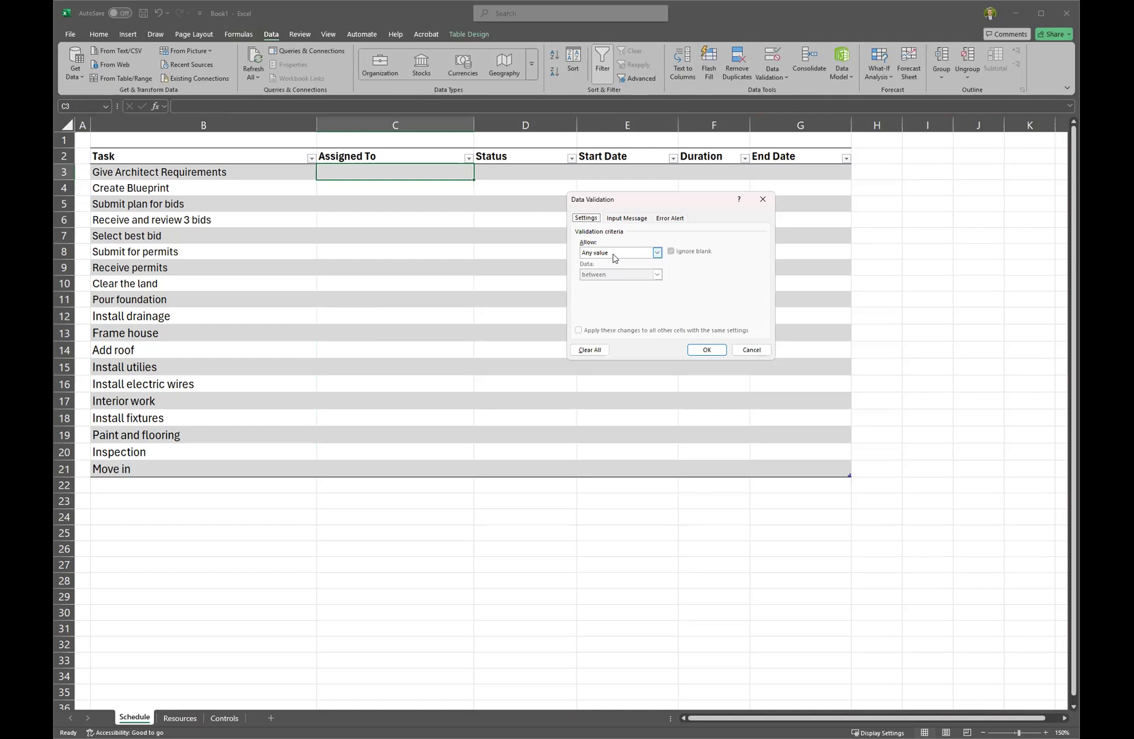
{"action": "left_click", "coordinate": [614, 254]}
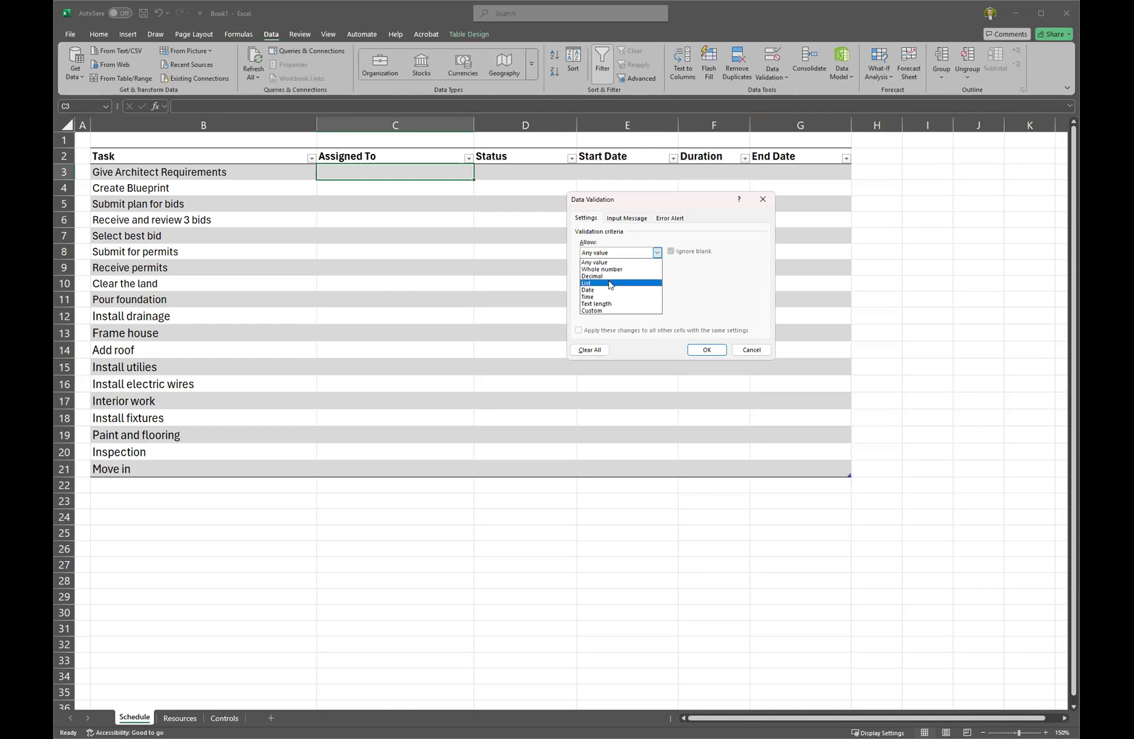
{"action": "left_click", "coordinate": [610, 284]}
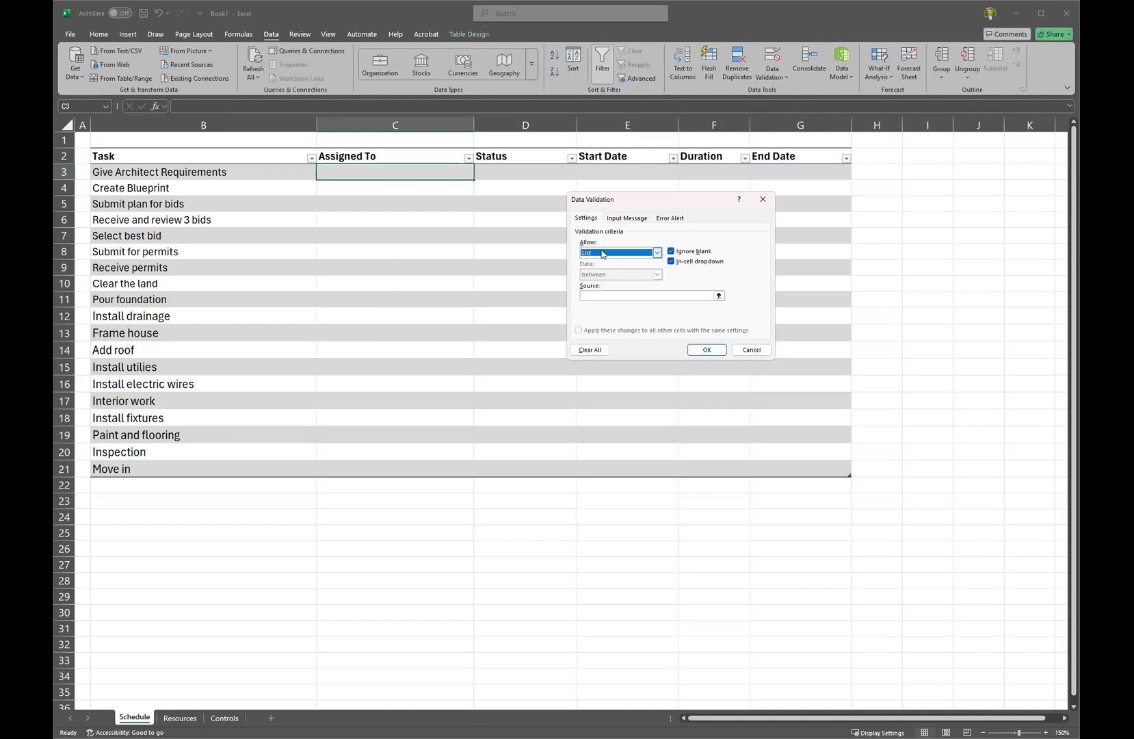
{"action": "left_click", "coordinate": [600, 295]}
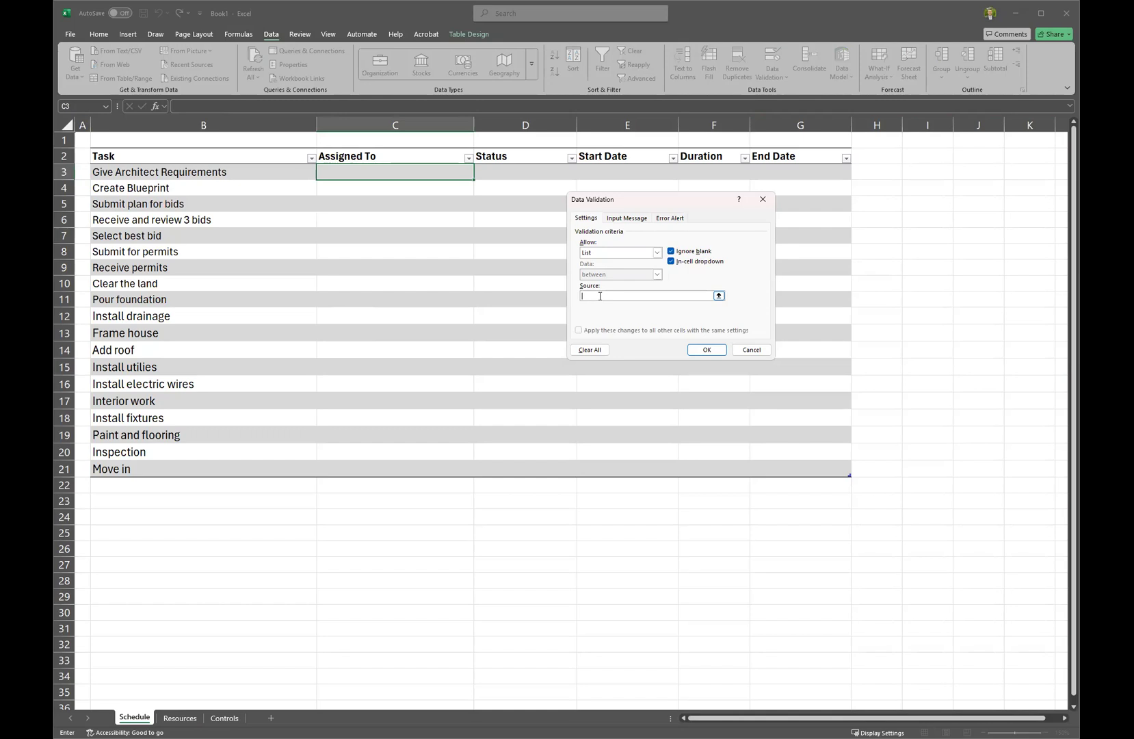
{"action": "type", "text": "John, Frank, Paul"}
{"action": "left_click", "coordinate": [708, 346]}
Test C3's dropdown, then enter an off-list name and cancel the rejection error.
{"action": "left_click", "coordinate": [479, 174]}
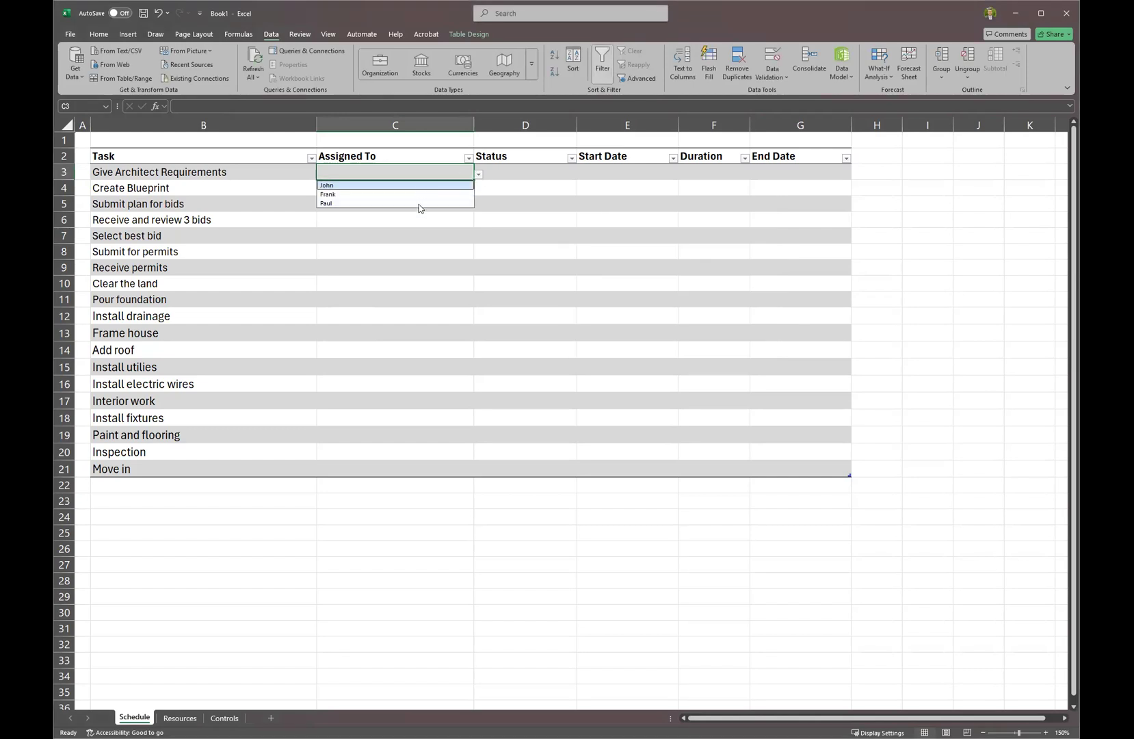
{"action": "key", "text": "Escape"}
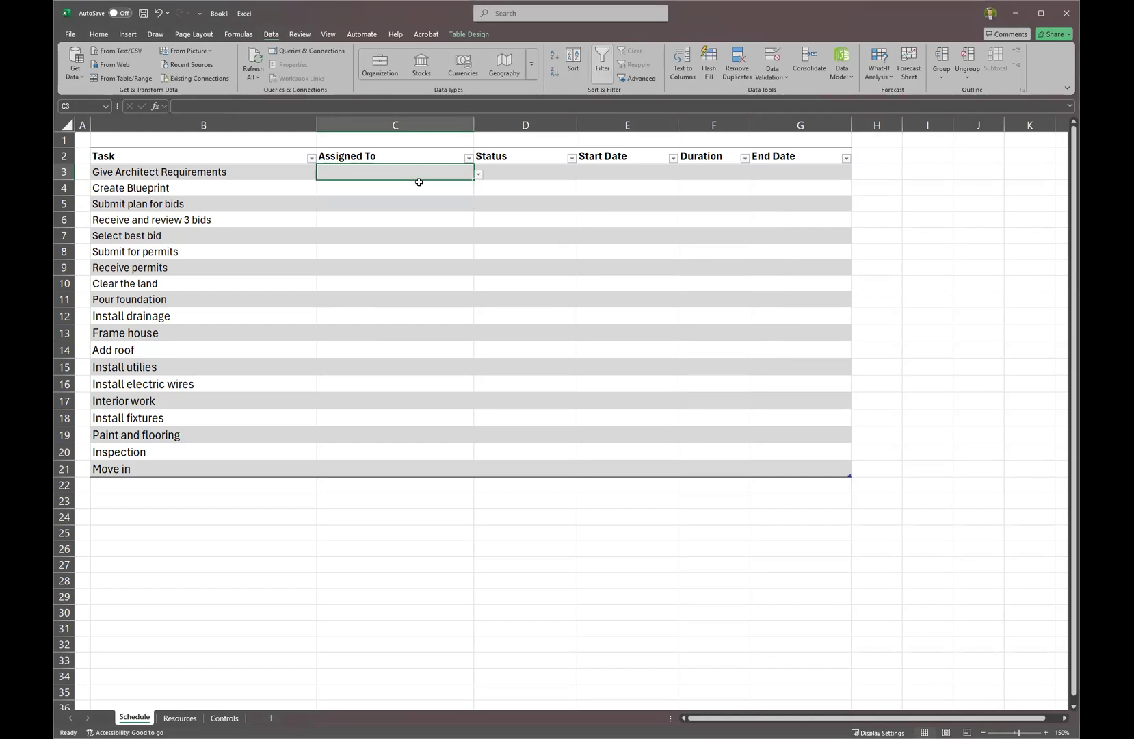
{"action": "type", "text": "Victor"}
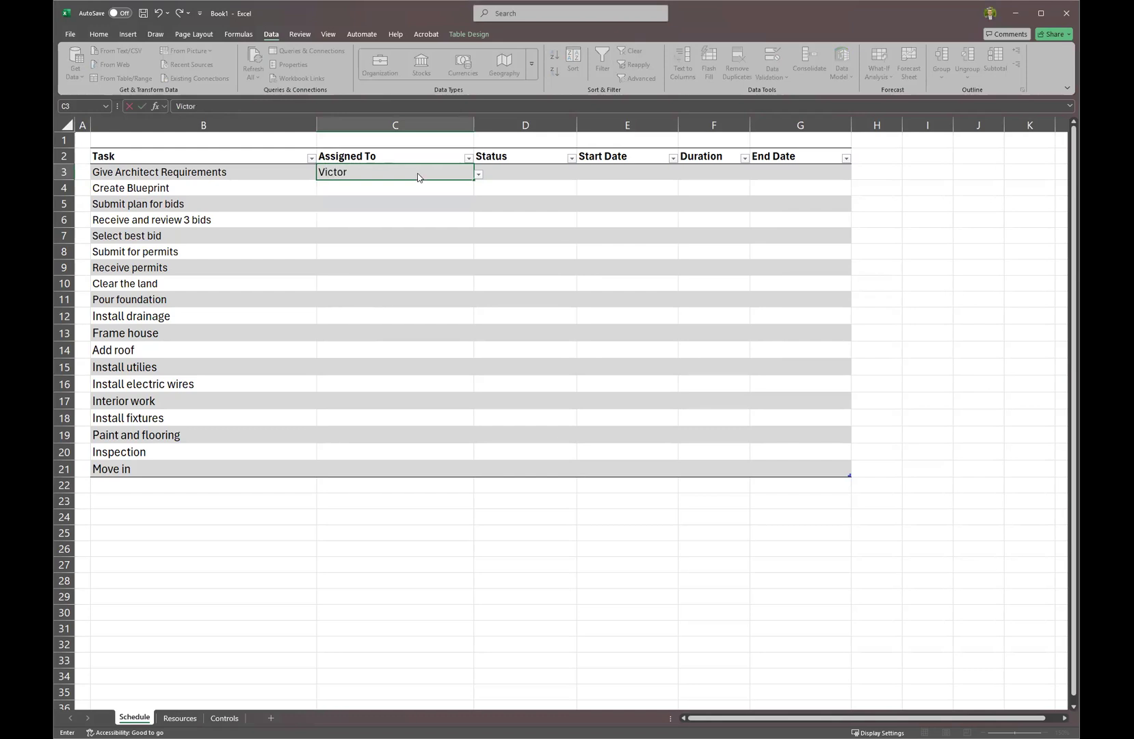
{"action": "key", "text": "Return"}
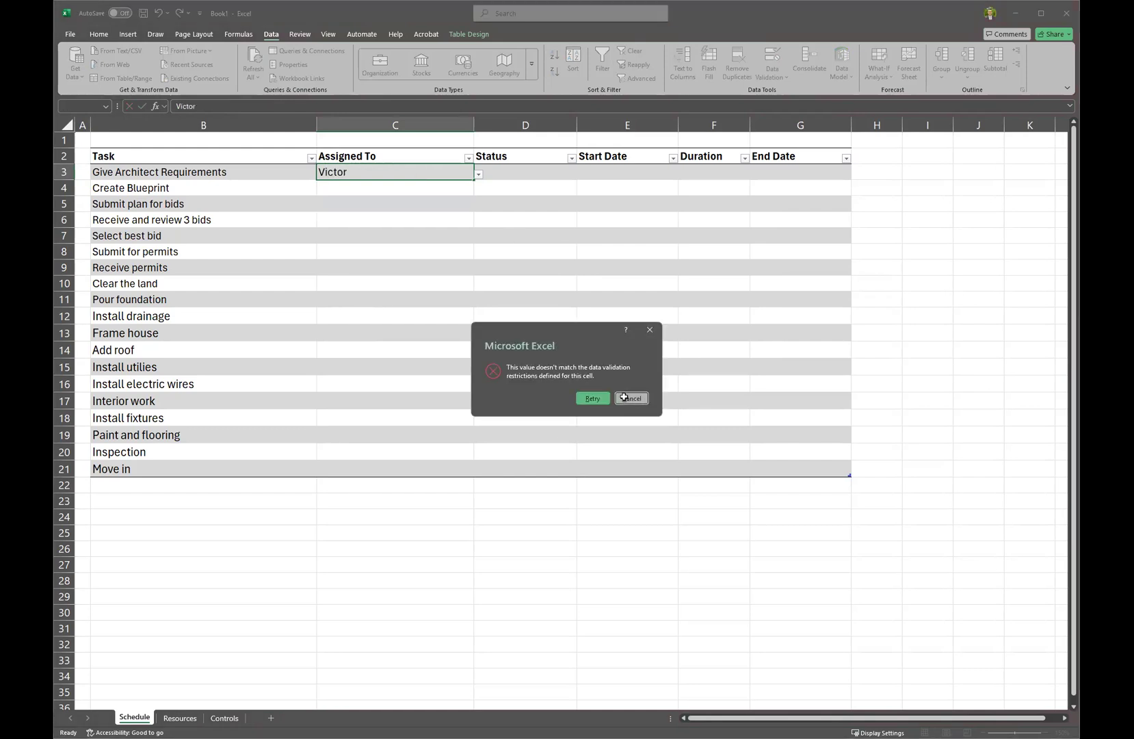
{"action": "left_click", "coordinate": [624, 397]}
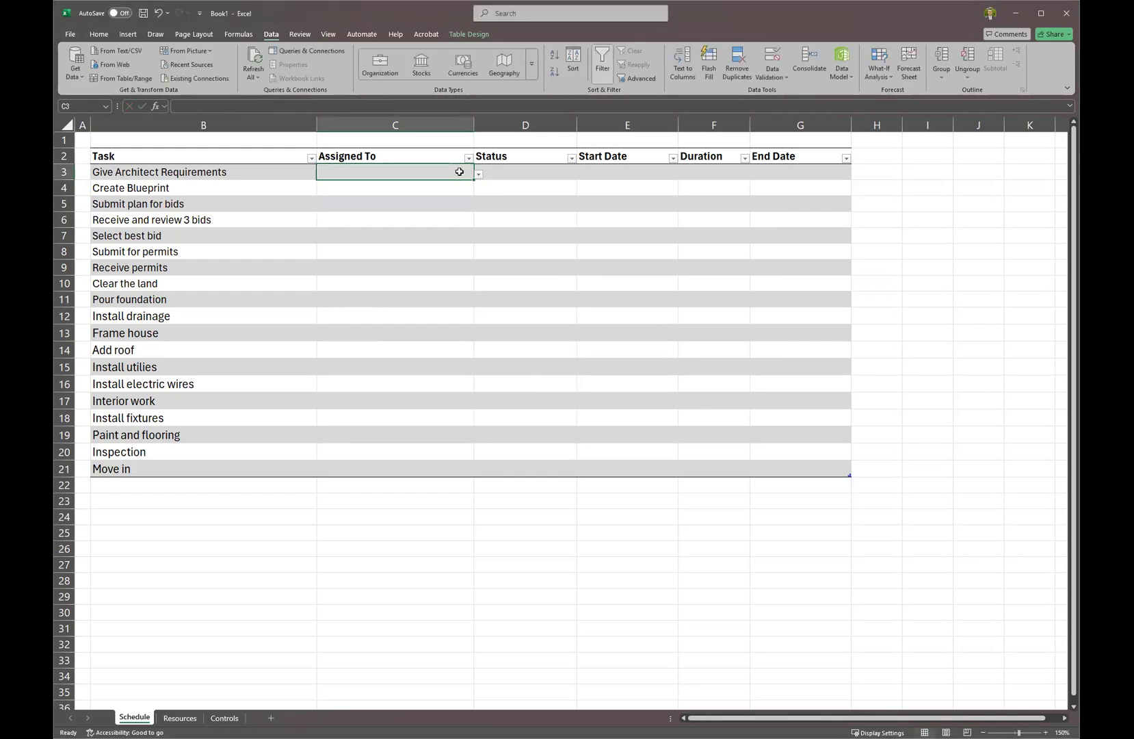
Try setting C3's list source to =Resource_Names, then cancel after the range-not-found warning.
{"action": "left_click", "coordinate": [771, 54]}
{"action": "type", "text": "=Resource_an"}
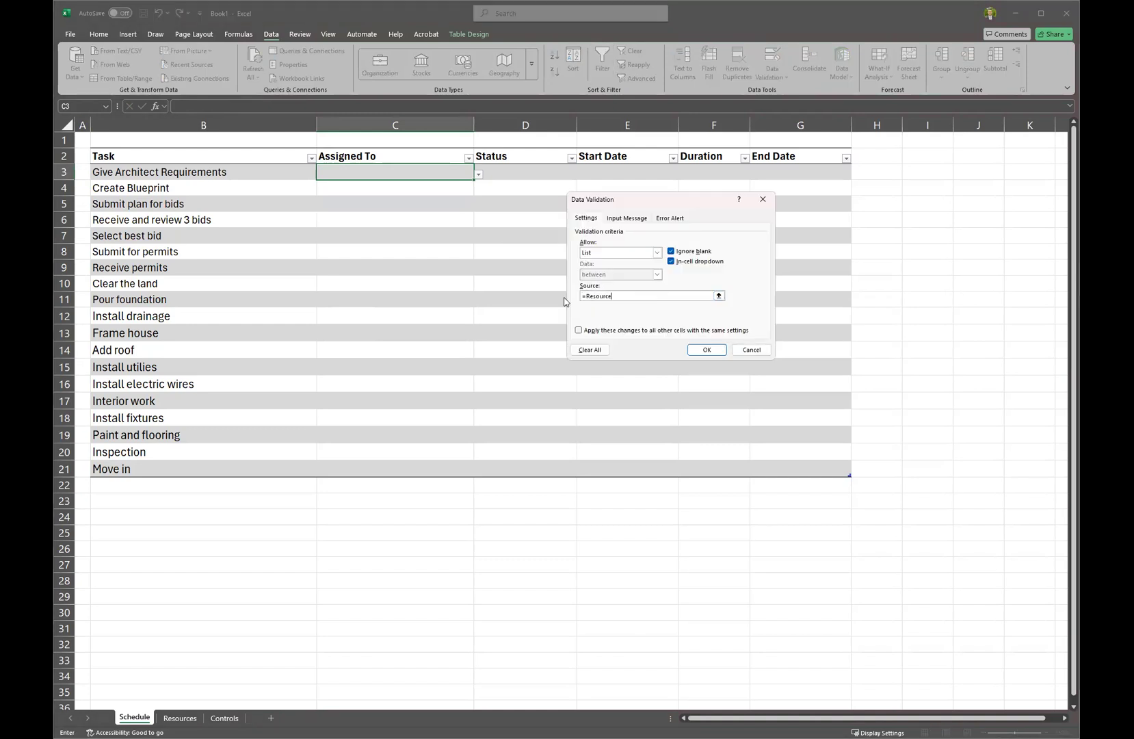
{"action": "key", "text": "BackSpace"}
{"action": "key", "text": "BackSpace"}
{"action": "type", "text": "Names"}
{"action": "key", "text": "Return"}
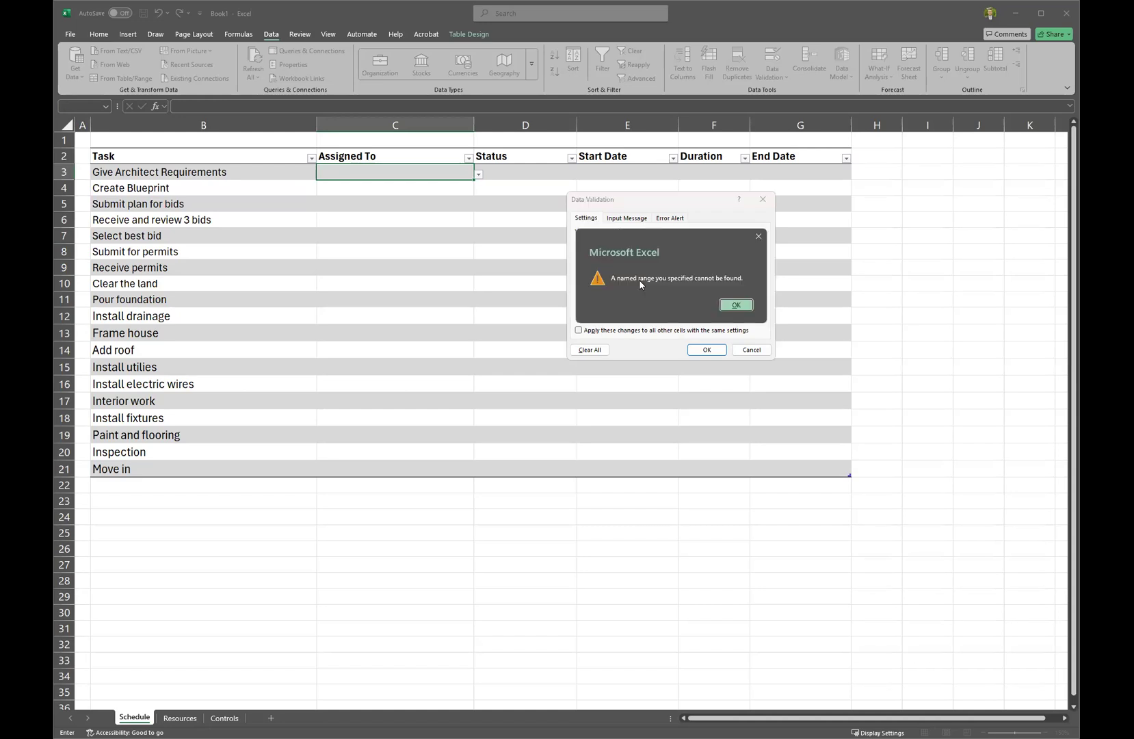
{"action": "left_click", "coordinate": [740, 305]}
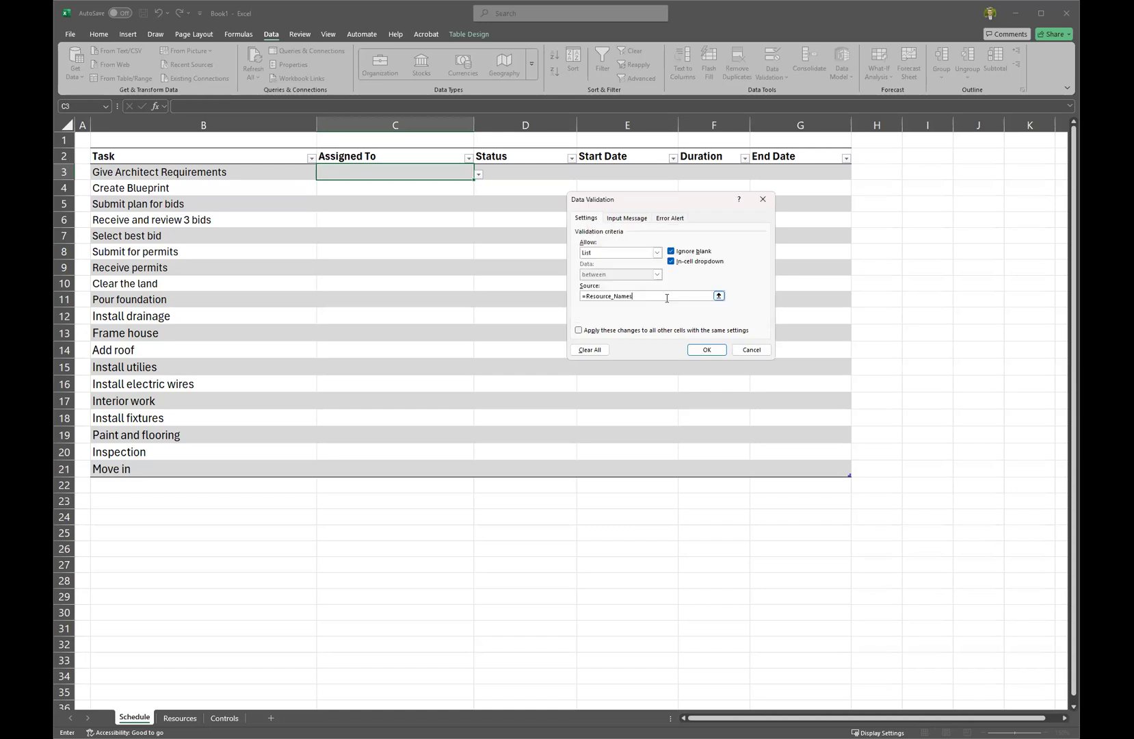
{"action": "left_click", "coordinate": [753, 350]}
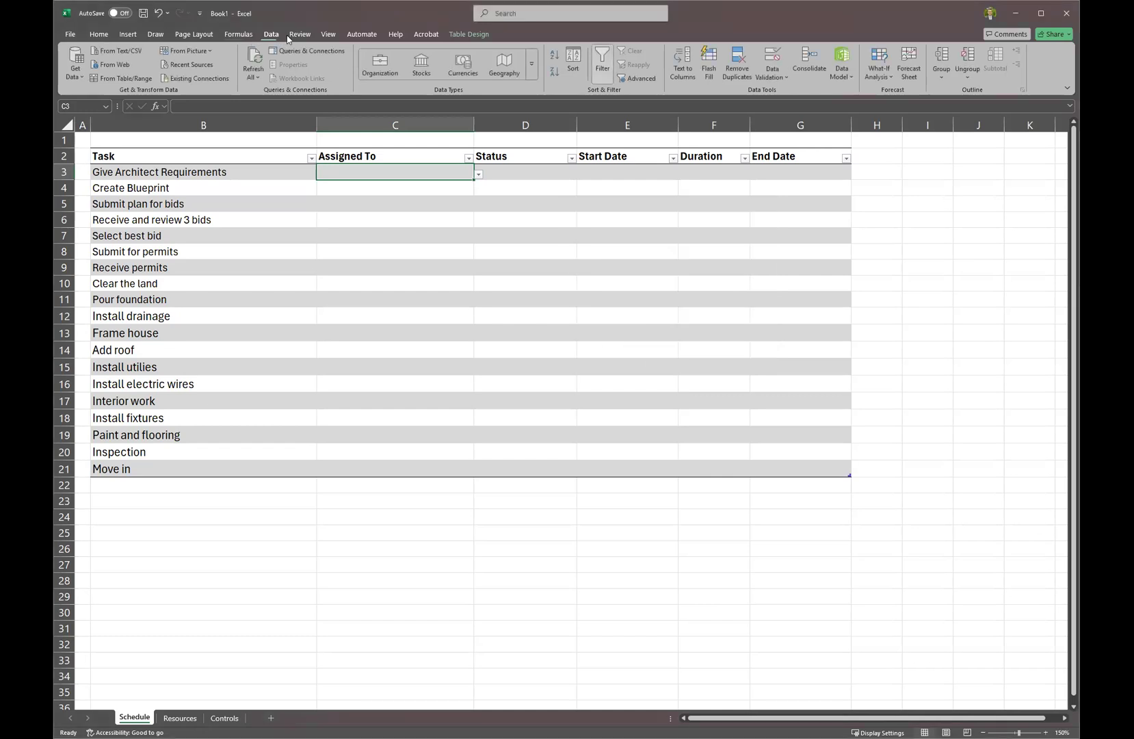
Check the Resource_Name definition in Name Manager without changing it.
{"action": "left_click", "coordinate": [239, 34]}
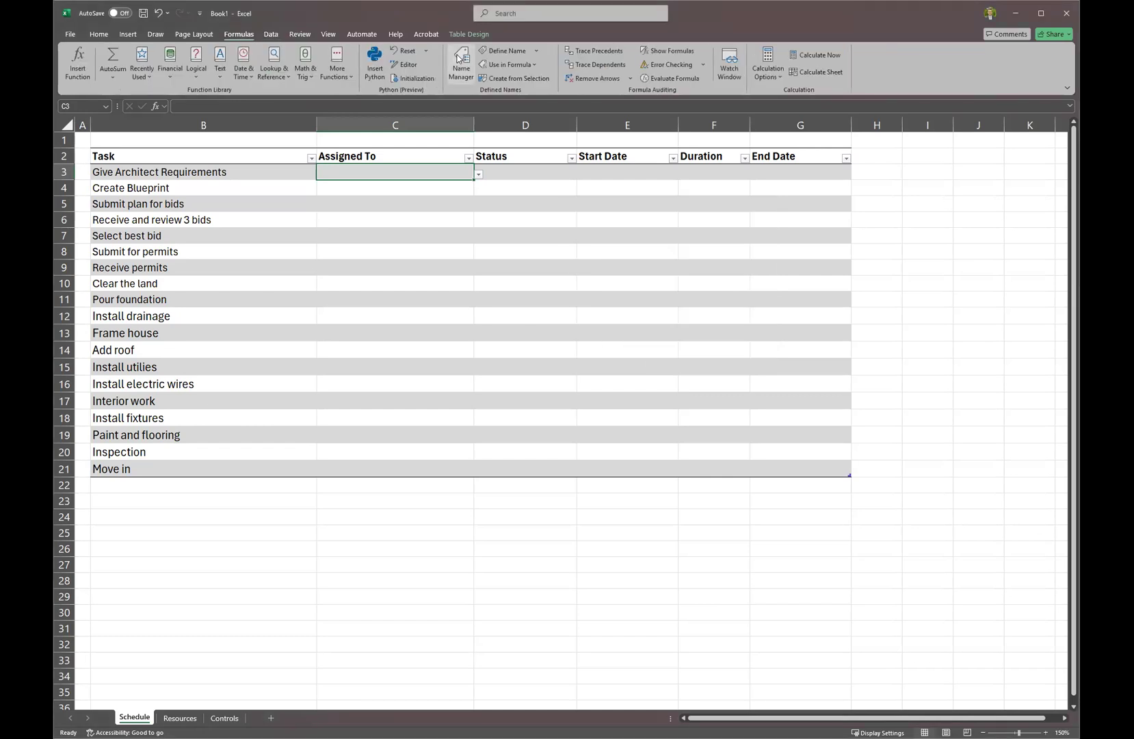
{"action": "left_click", "coordinate": [460, 60]}
{"action": "double_click", "coordinate": [581, 217]}
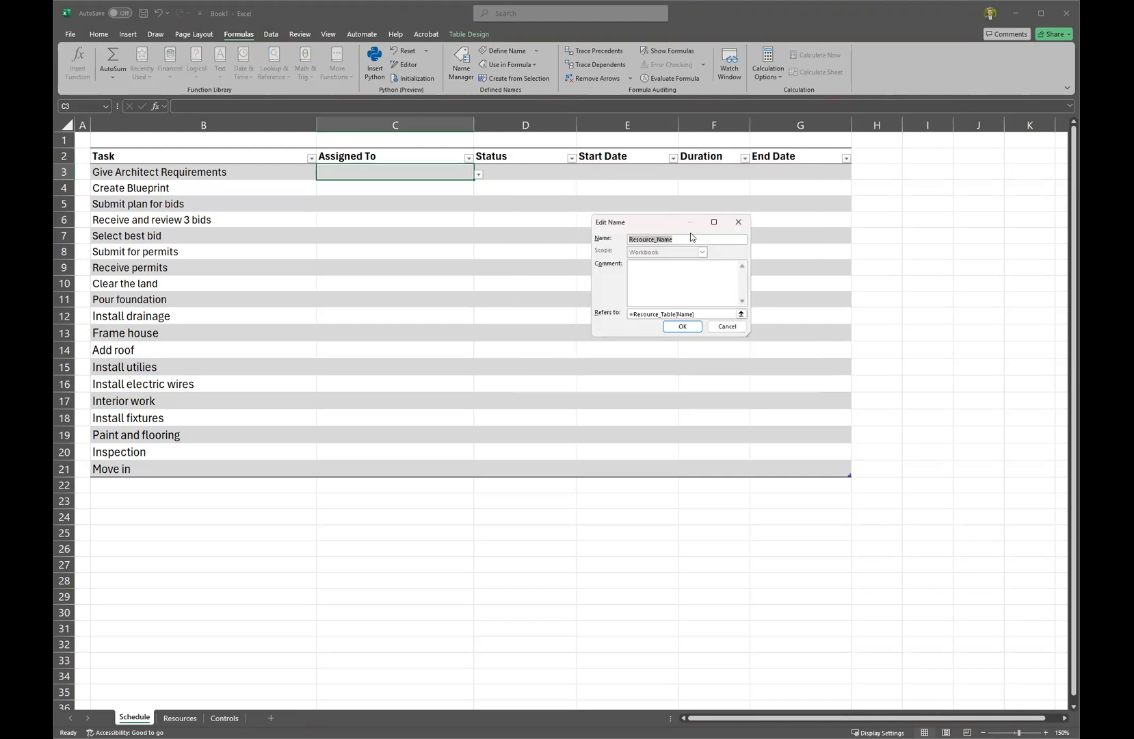
{"action": "left_click", "coordinate": [726, 326]}
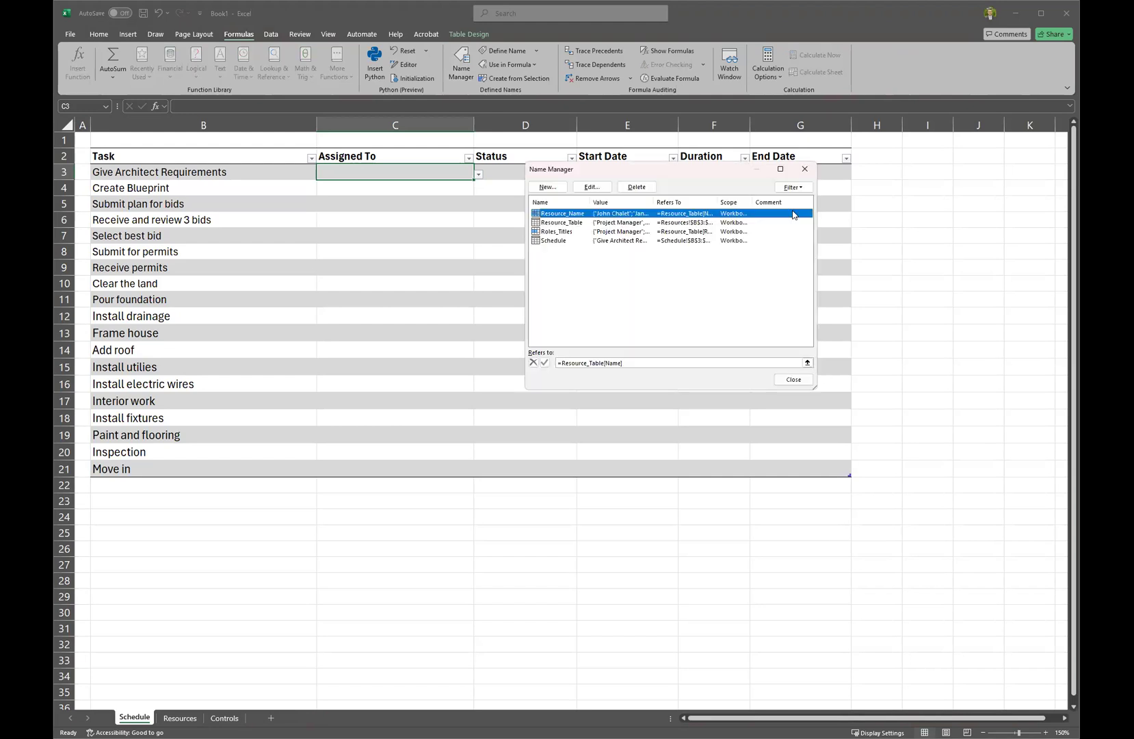
{"action": "left_click", "coordinate": [805, 167]}
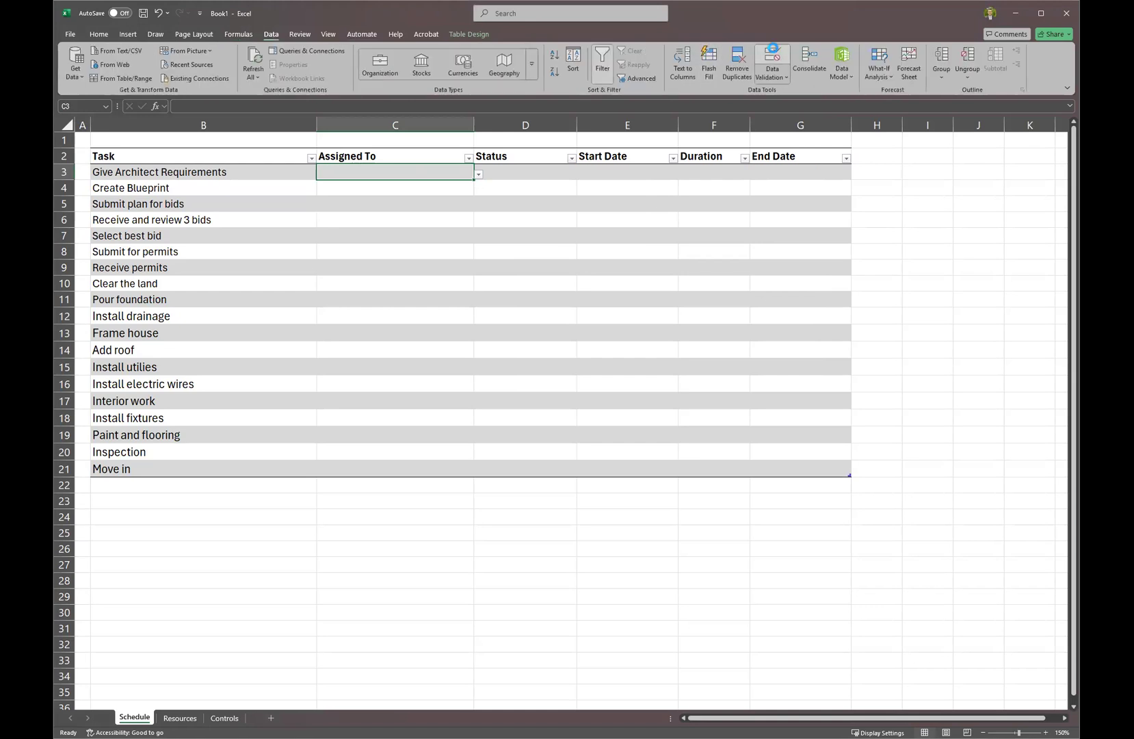
Replace C3's validation source with =Resource_Name and confirm the dropdown lists all names.
{"action": "left_click", "coordinate": [772, 52]}
{"action": "left_click_drag", "start_coordinate": [660, 294], "coordinate": [577, 296]}
{"action": "type", "text": "=Resource_Name"}
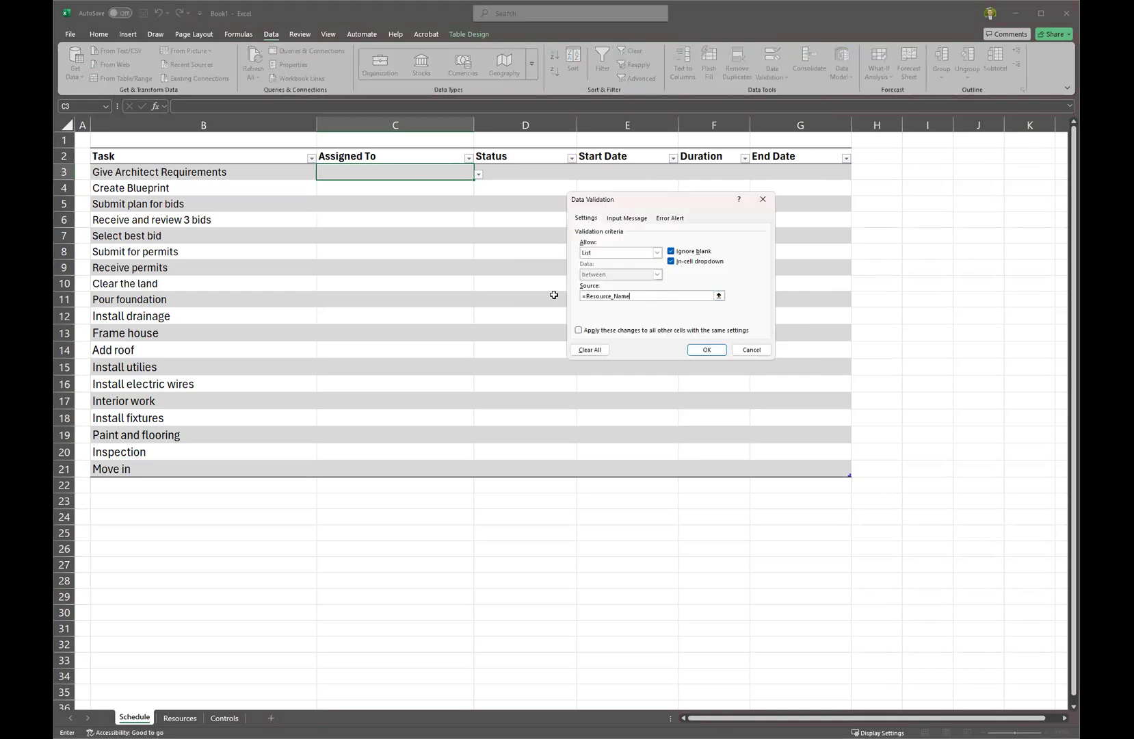
{"action": "left_click", "coordinate": [707, 350]}
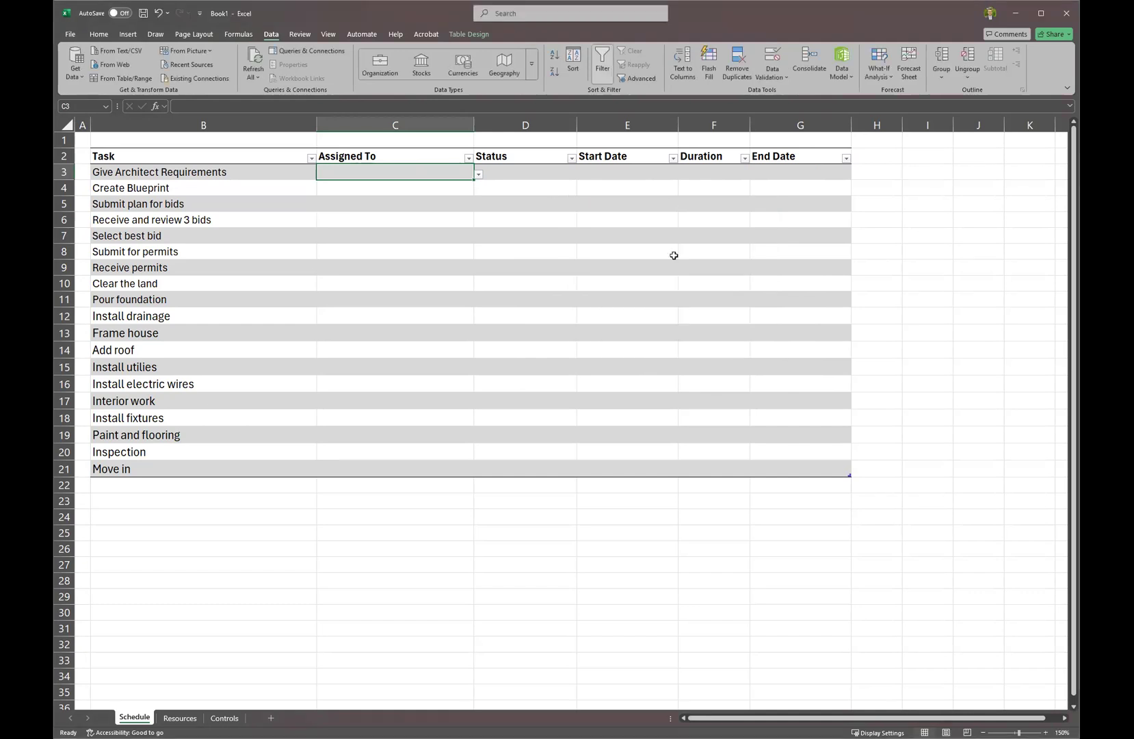
{"action": "left_click", "coordinate": [479, 175]}
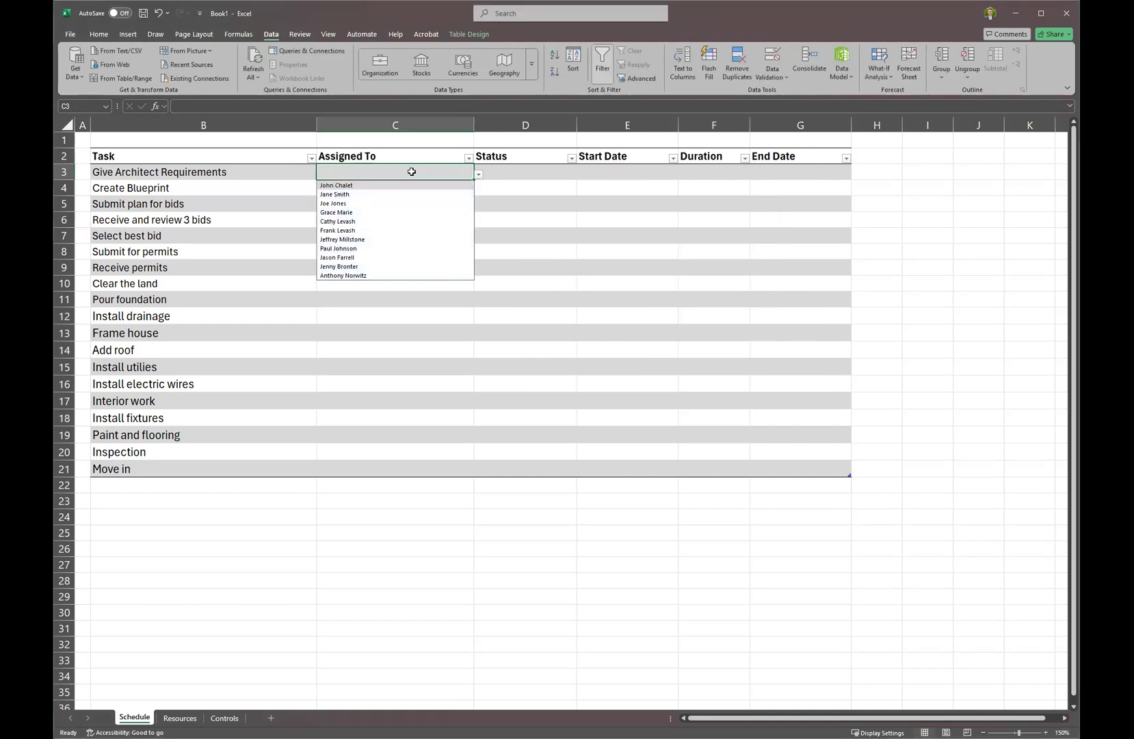
Enter a resource's name in C3, retype it as a corrected name, and reselect C3.
{"action": "type", "text": "Jane Smith"}
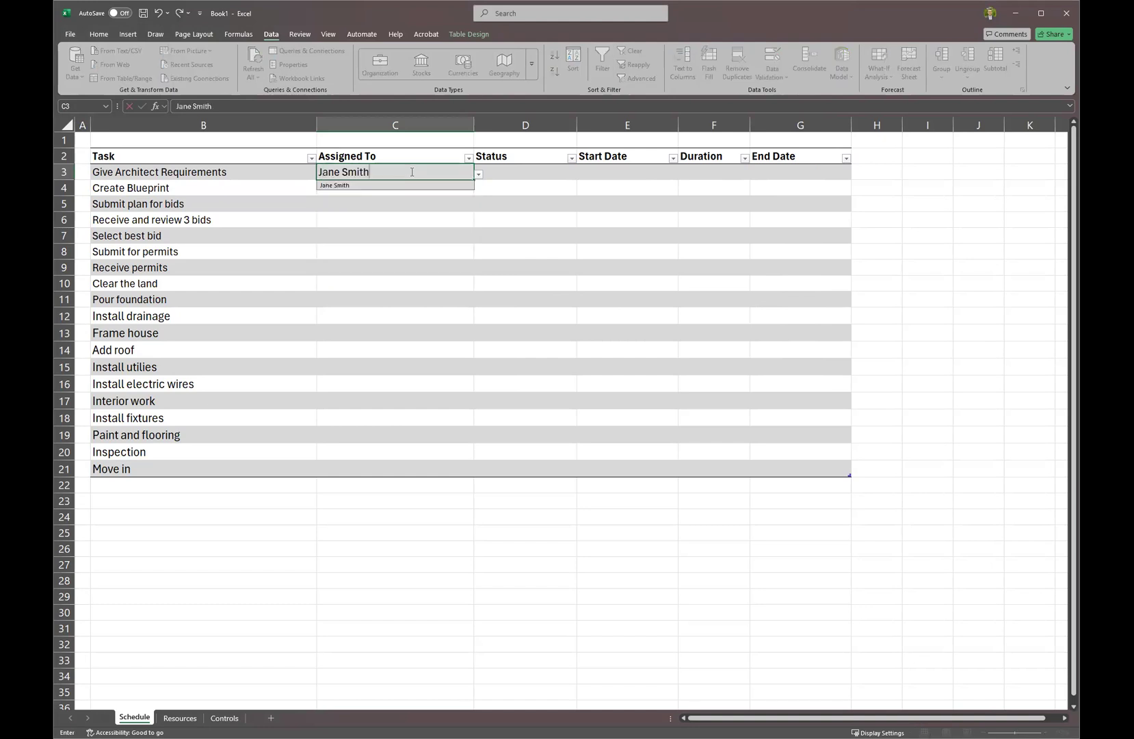
{"action": "key", "text": "Return"}
{"action": "key", "text": "Return"}
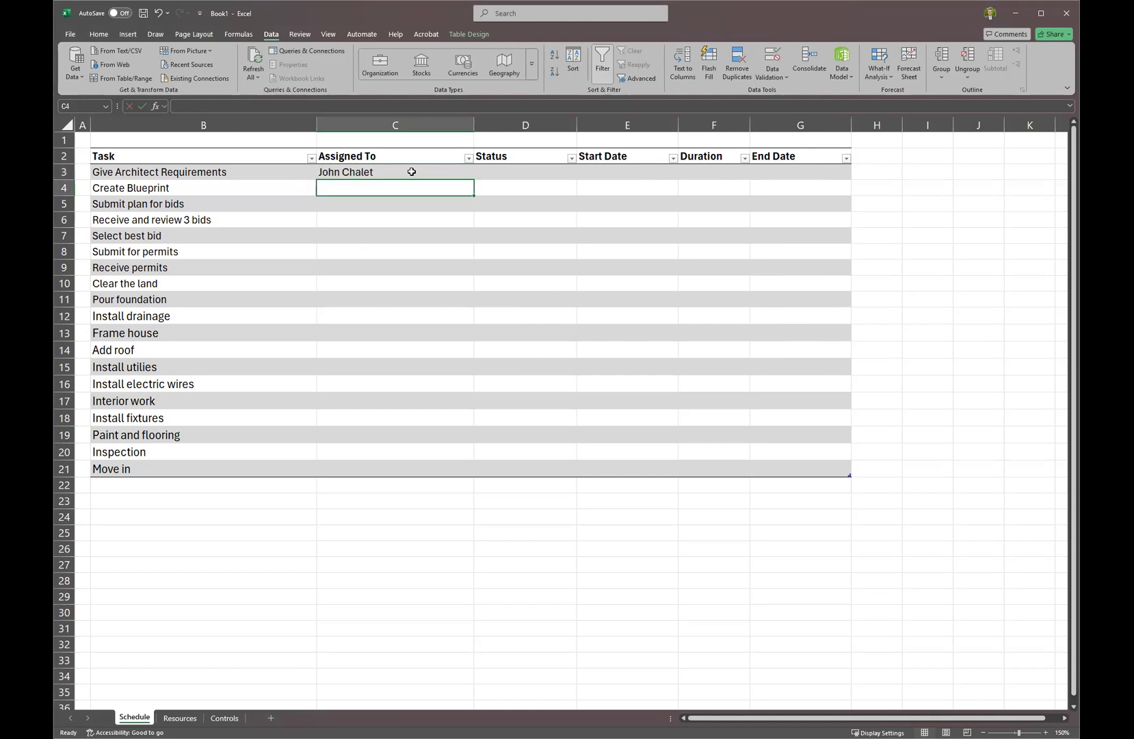
{"action": "left_click", "coordinate": [411, 172]}
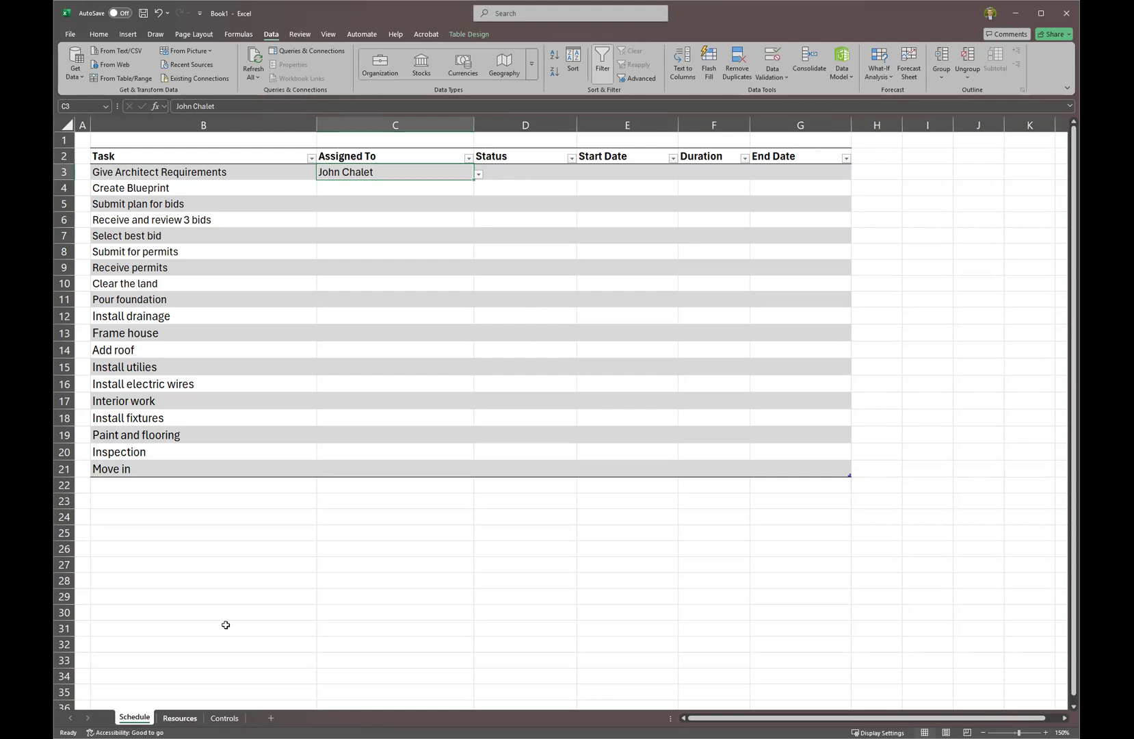
{"action": "left_click", "coordinate": [179, 717]}
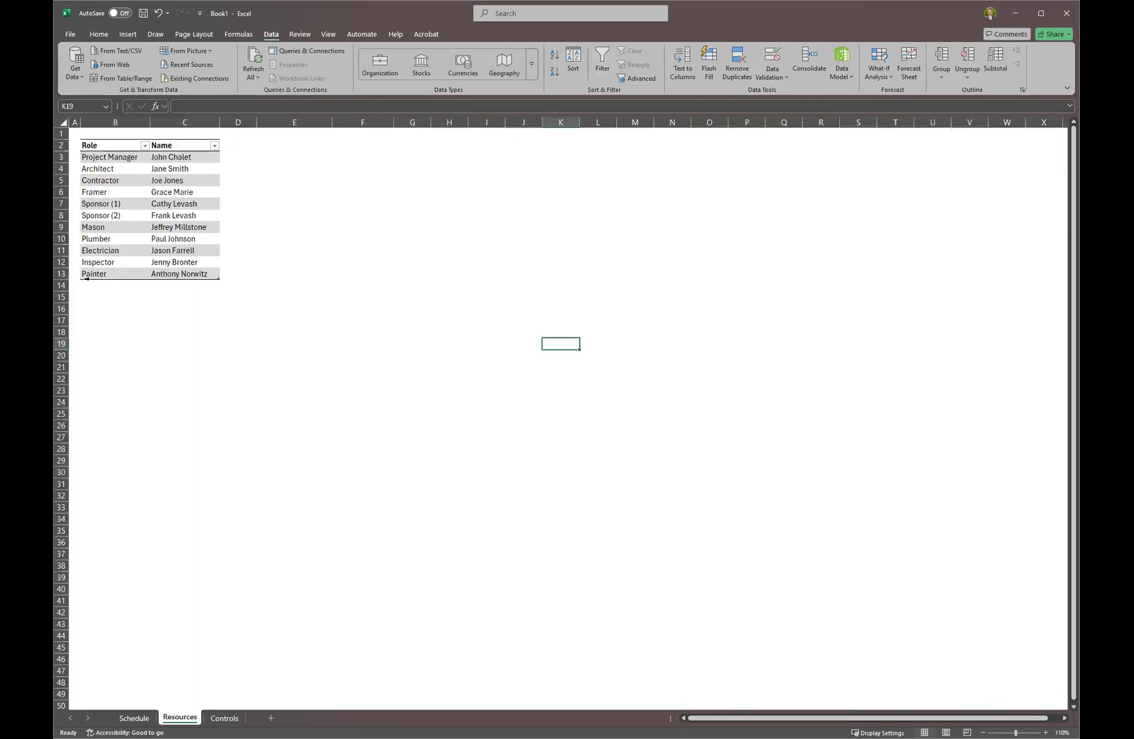
Add a Designer row to the resource table with the designer's full name beside it.
{"action": "left_click", "coordinate": [102, 283]}
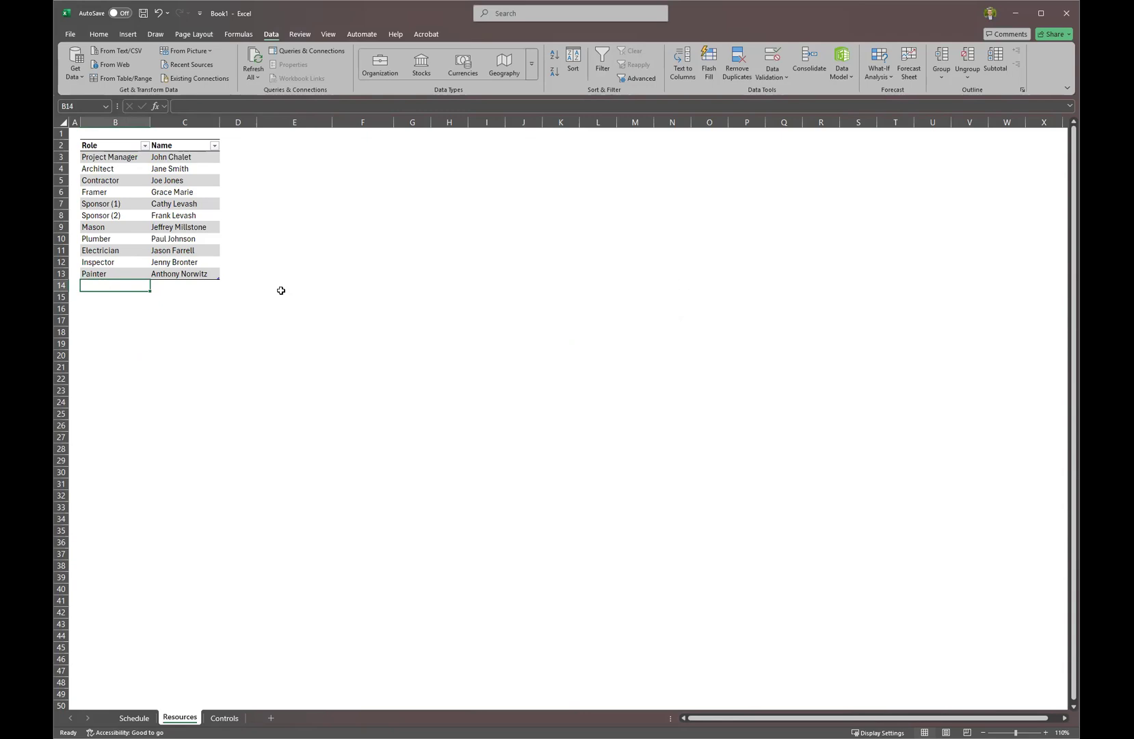
{"action": "type", "text": "Designer"}
{"action": "key", "text": "Tab"}
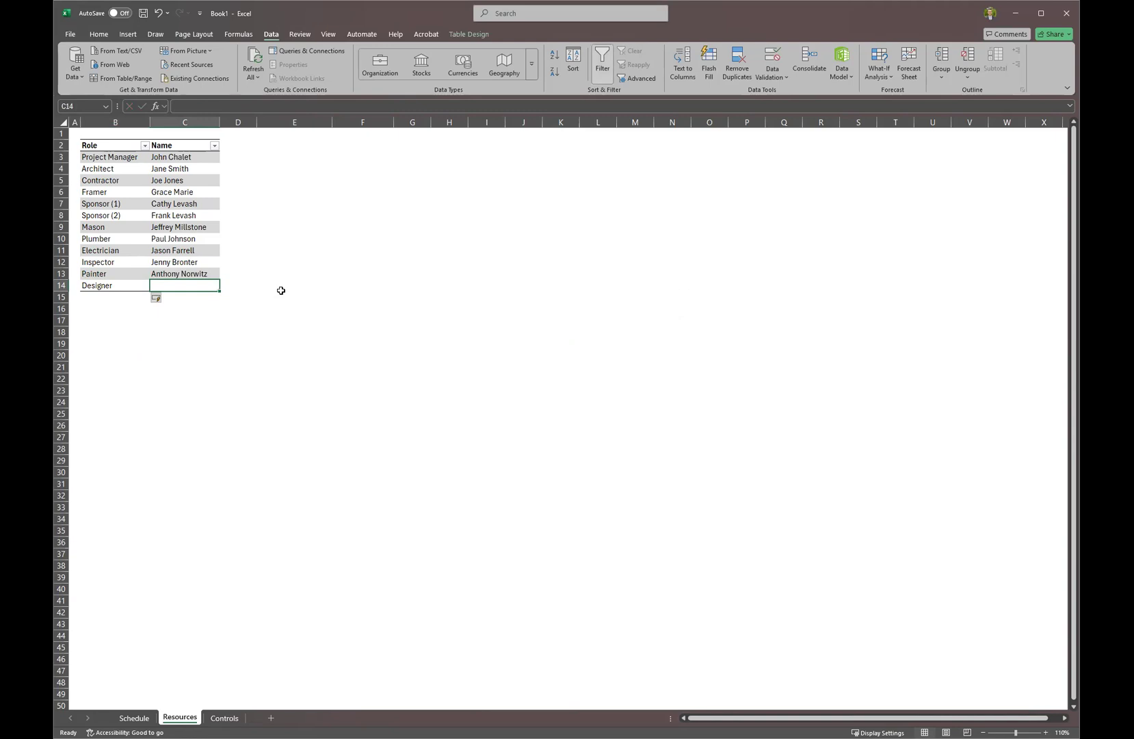
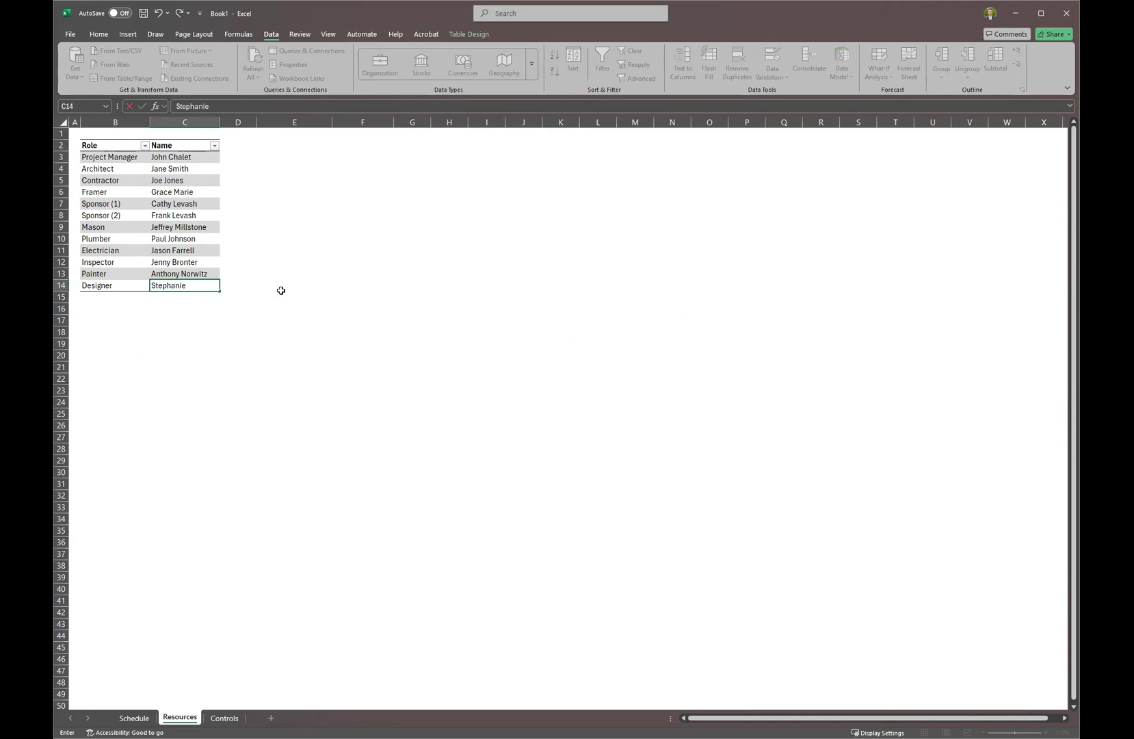
{"action": "key", "text": "Return"}
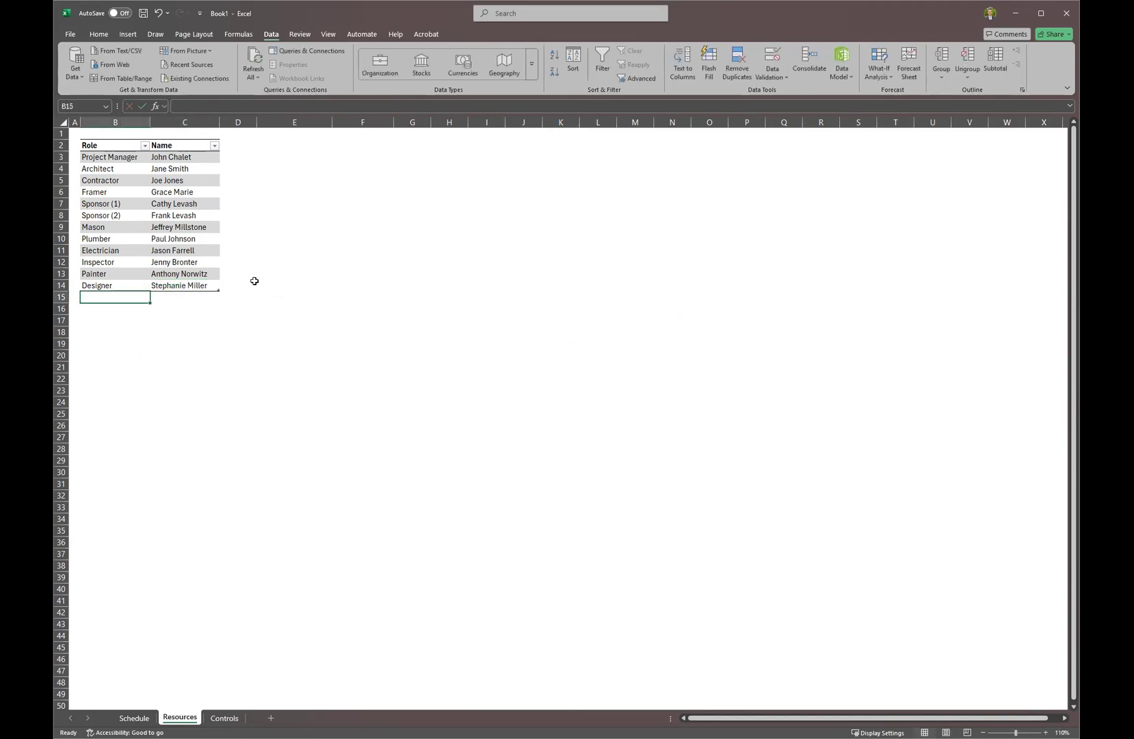
{"action": "left_click", "coordinate": [134, 717]}
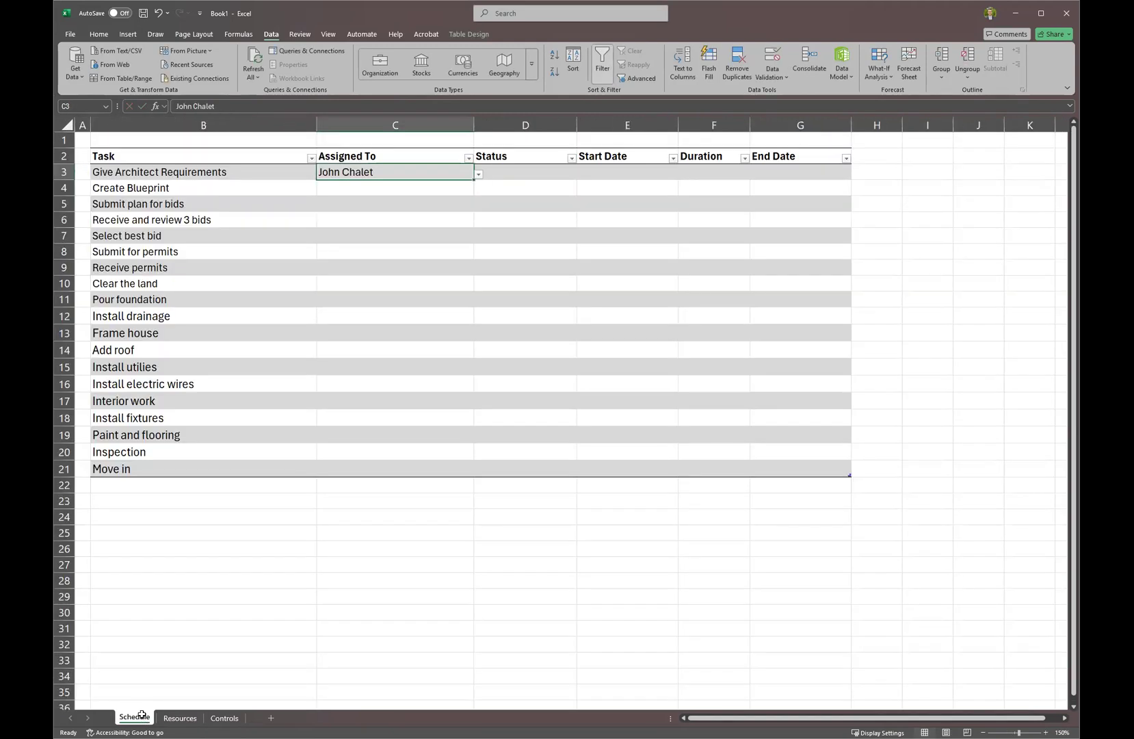
{"action": "left_click", "coordinate": [479, 174]}
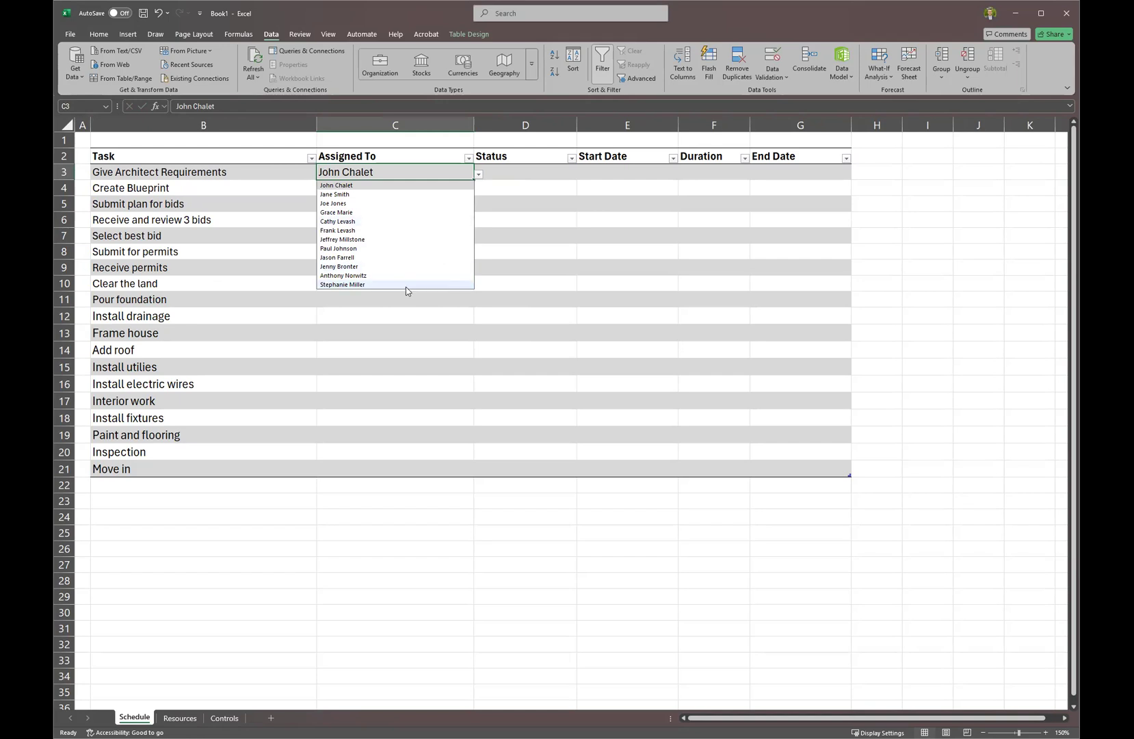
{"action": "left_click", "coordinate": [410, 326]}
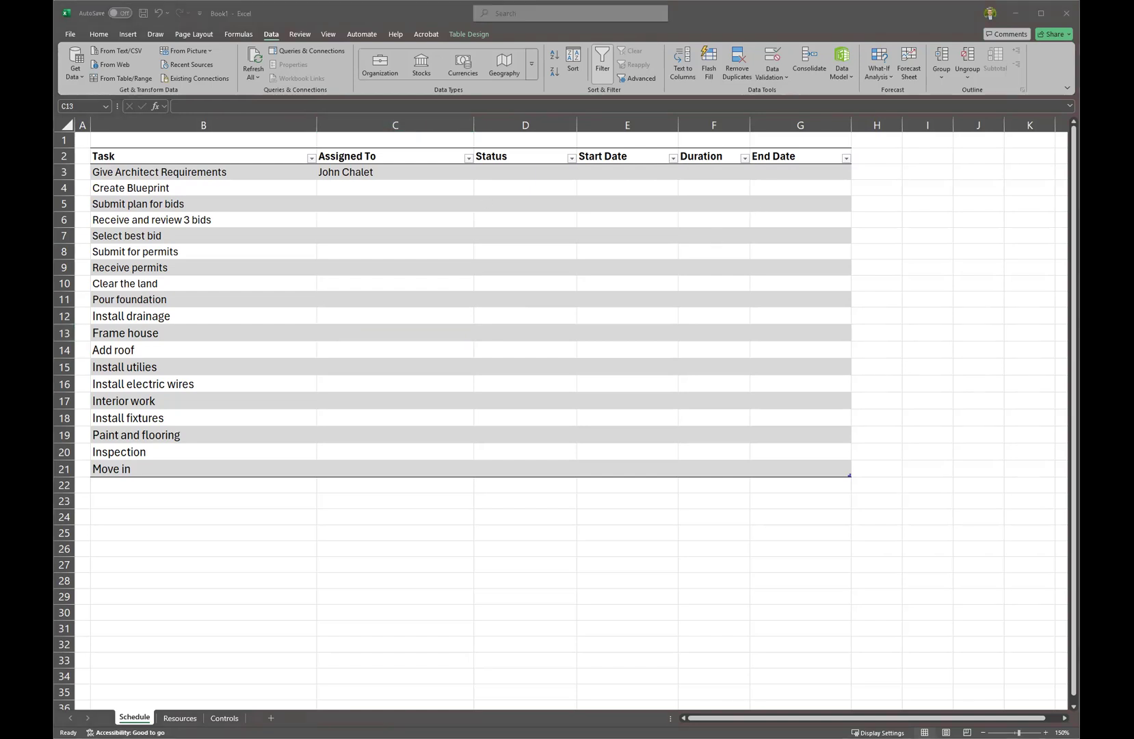
Paste the copied resource names into the Assigned To column starting at C4.
{"action": "key", "text": "ctrl+c"}
{"action": "left_click", "coordinate": [408, 185]}
{"action": "key", "text": "ctrl+v"}
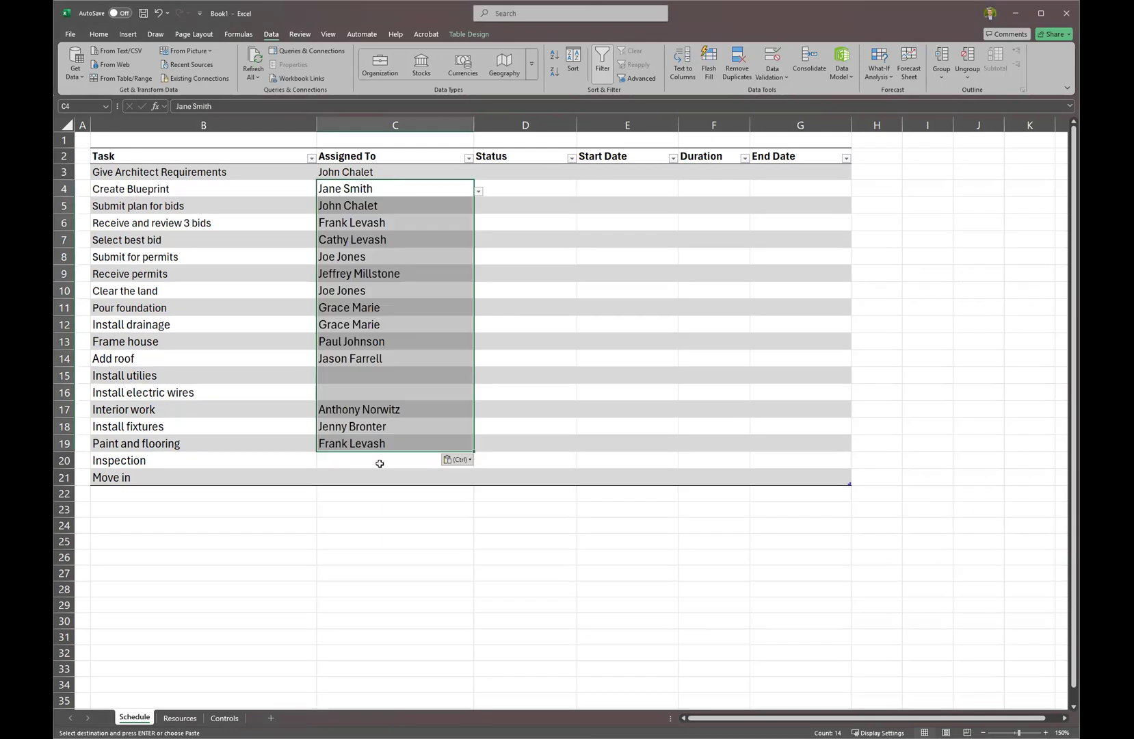
Move the names from Submit for permits down two rows to C10, leaving C8:C9 empty.
{"action": "left_click", "coordinate": [387, 203]}
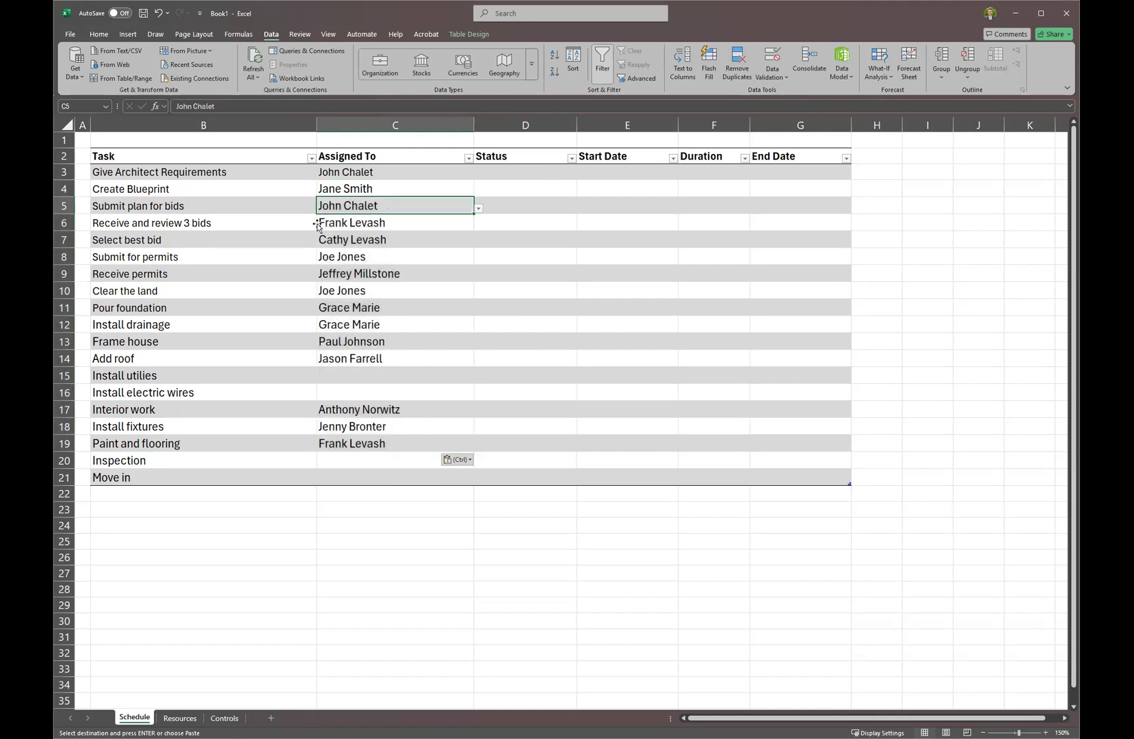
{"action": "left_click_drag", "start_coordinate": [341, 259], "coordinate": [353, 445]}
{"action": "key", "text": "ctrl+c"}
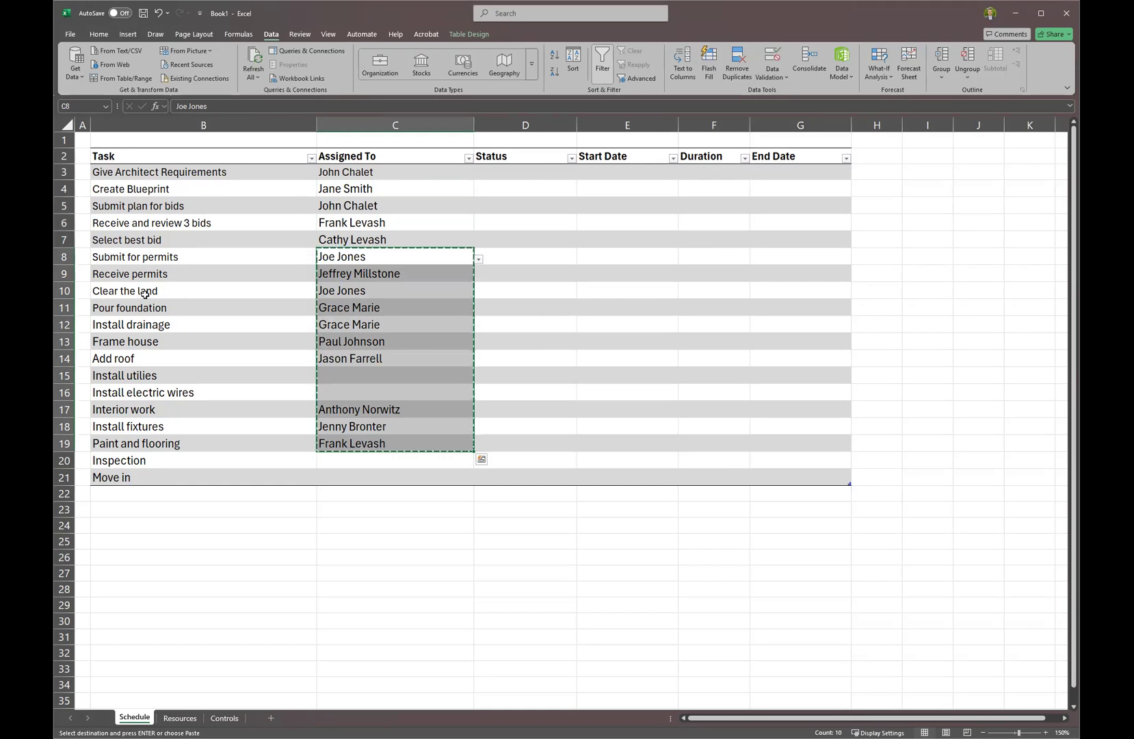
{"action": "left_click", "coordinate": [338, 296]}
{"action": "key", "text": "ctrl+v"}
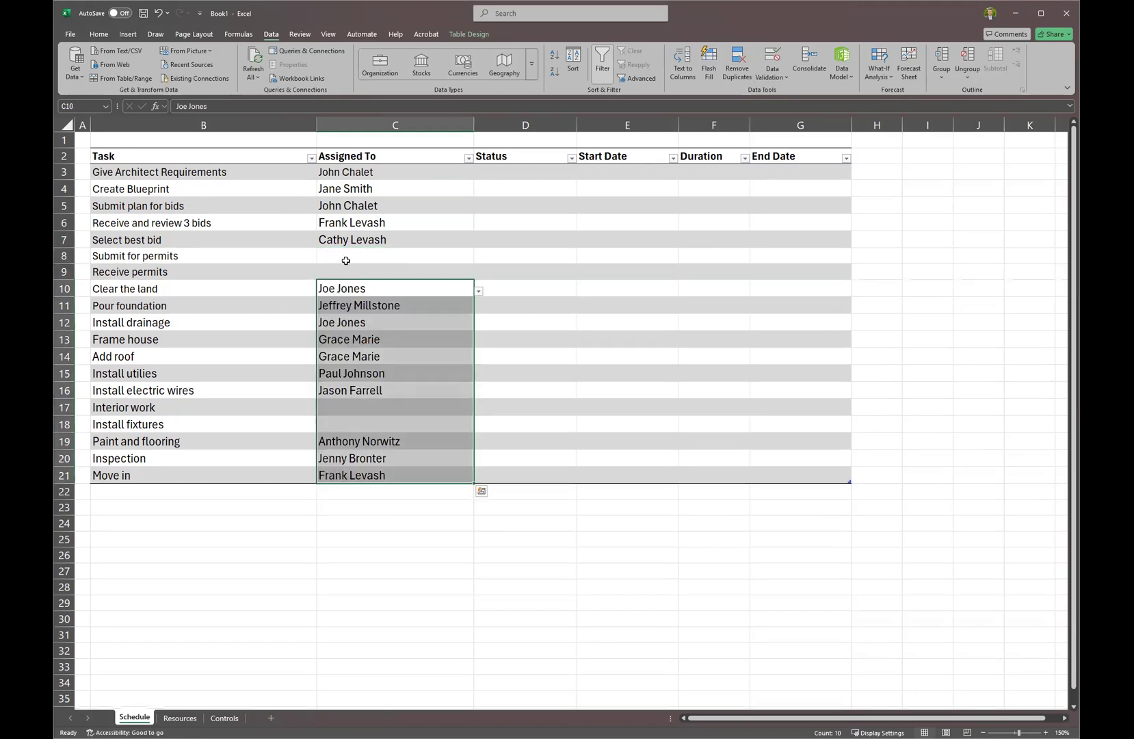
{"action": "left_click", "coordinate": [346, 259]}
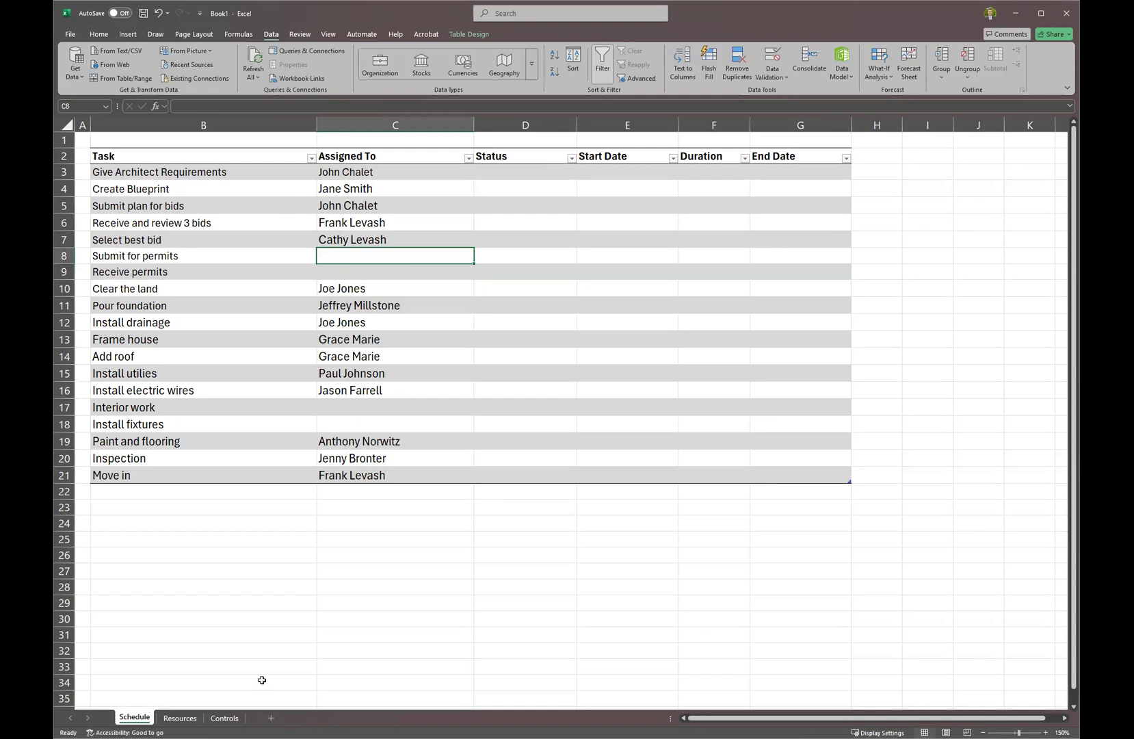
{"action": "left_click", "coordinate": [179, 717]}
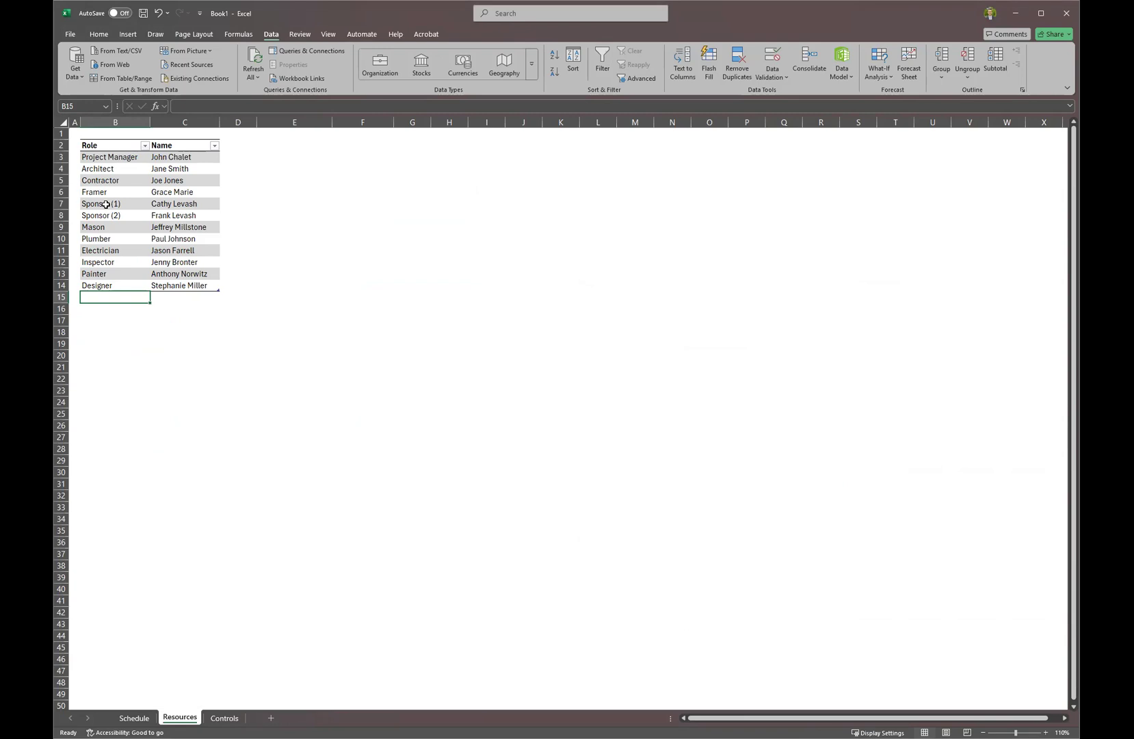
Copy the Contractor's name from the Resources table.
{"action": "left_click", "coordinate": [135, 718]}
{"action": "left_click", "coordinate": [180, 718]}
{"action": "left_click", "coordinate": [139, 725]}
{"action": "left_click", "coordinate": [176, 723]}
{"action": "left_click", "coordinate": [135, 718]}
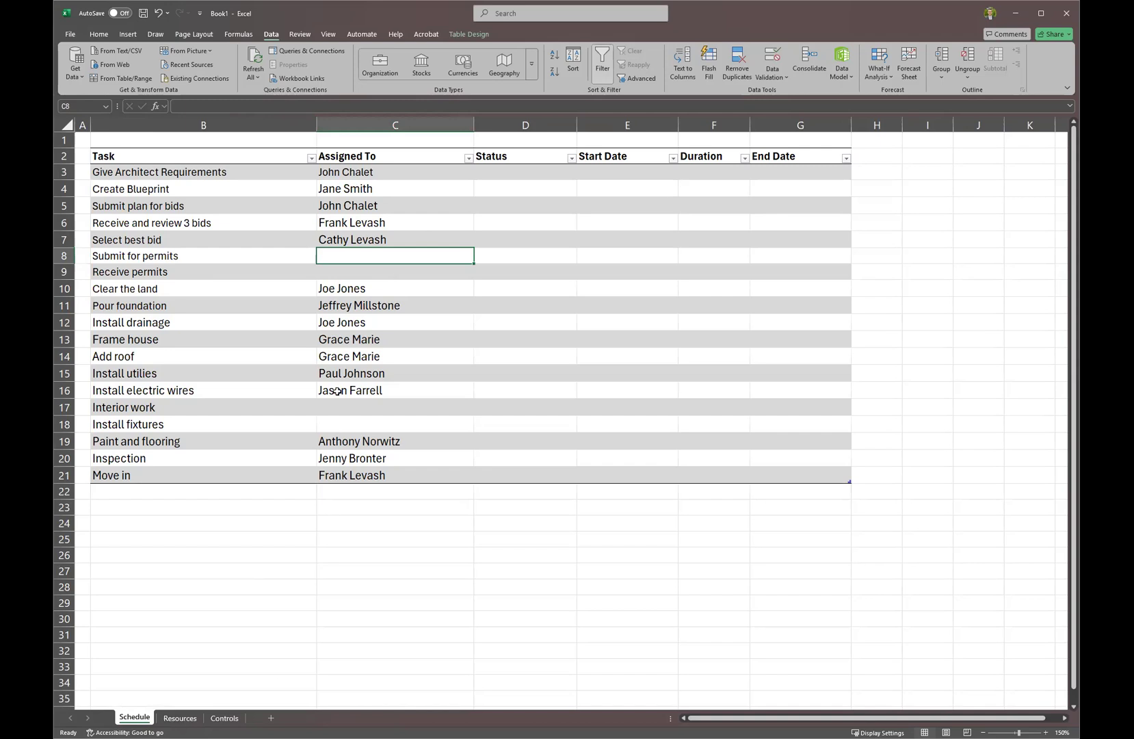
{"action": "left_click", "coordinate": [190, 719]}
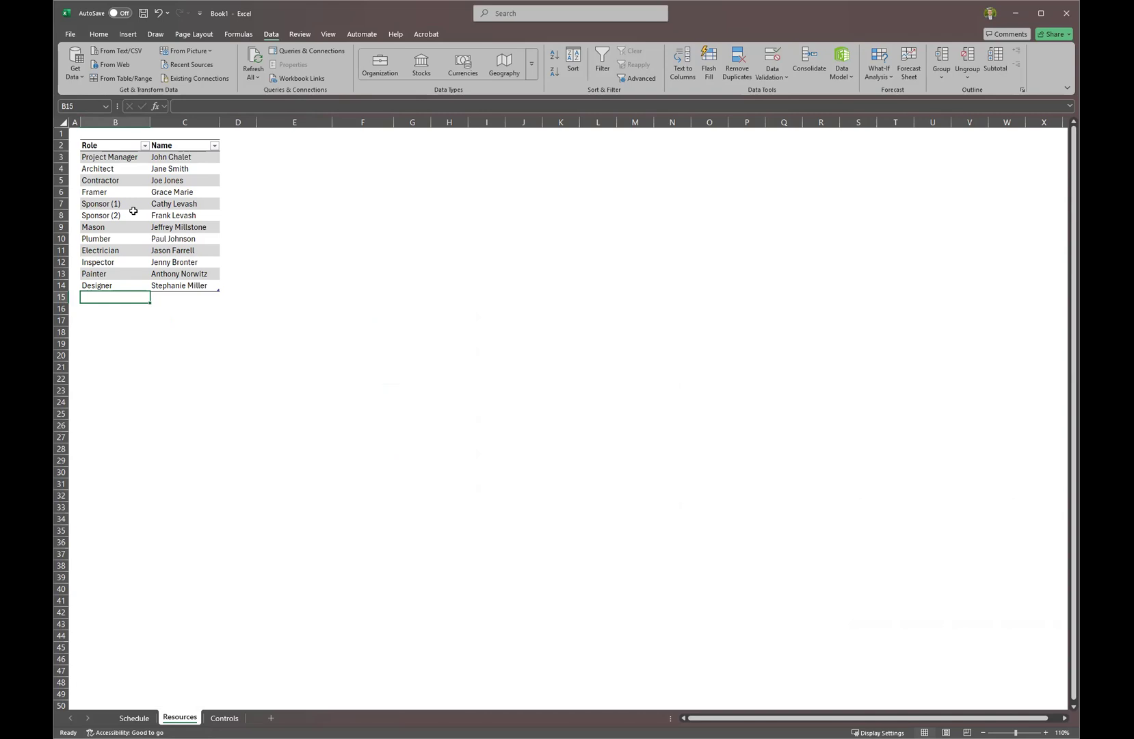
{"action": "left_click", "coordinate": [179, 180]}
{"action": "key", "text": "ctrl+c"}
Paste the Contractor's name into both permit rows, C8:C9, and review other assignments.
{"action": "left_click", "coordinate": [131, 718]}
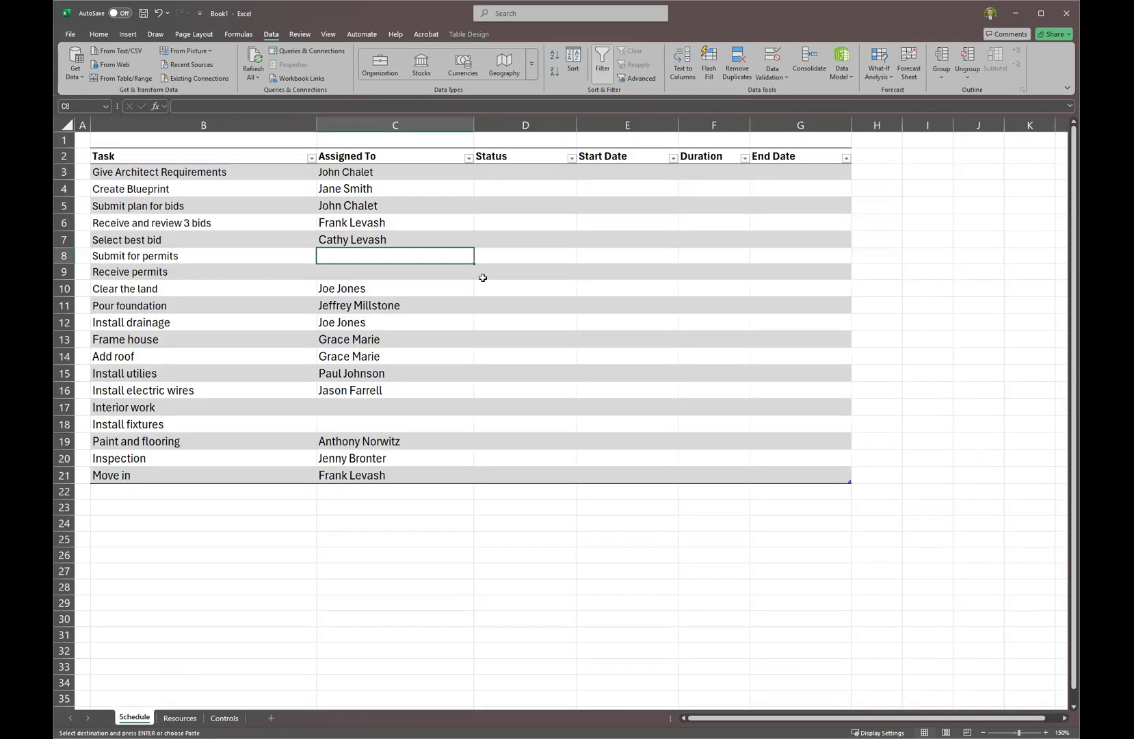
{"action": "left_click", "coordinate": [394, 270], "text": "shift"}
{"action": "key", "text": "ctrl+v"}
{"action": "left_click", "coordinate": [393, 322]}
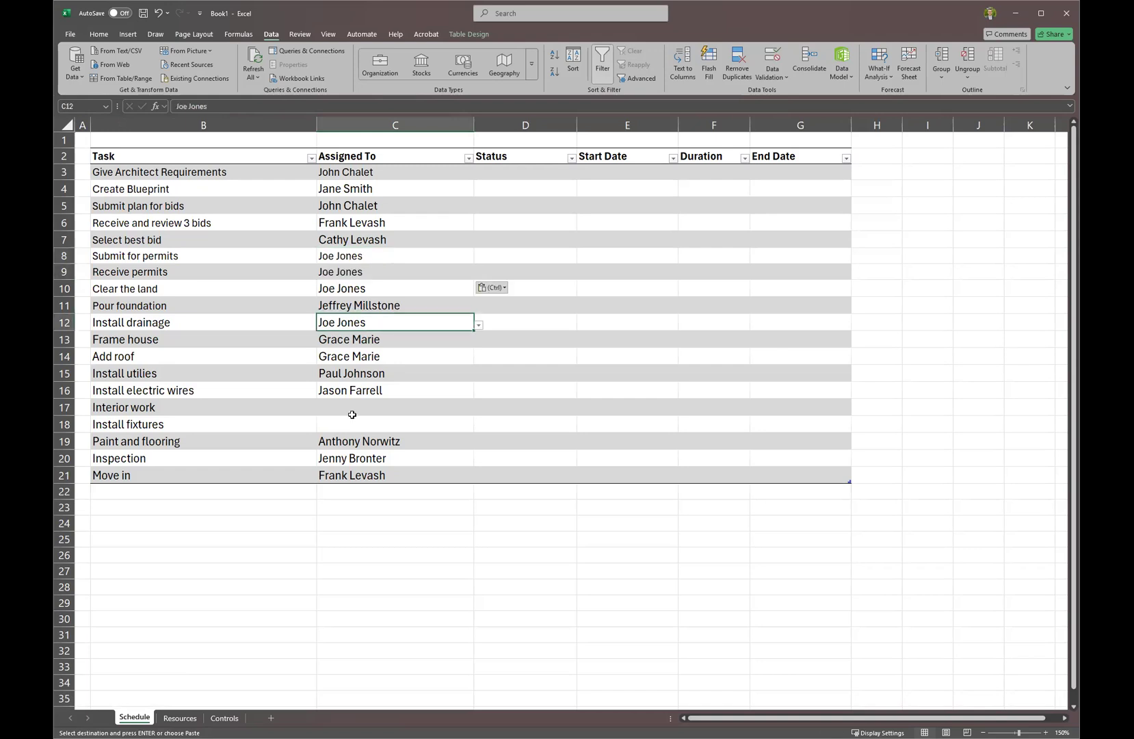
{"action": "left_click", "coordinate": [429, 456]}
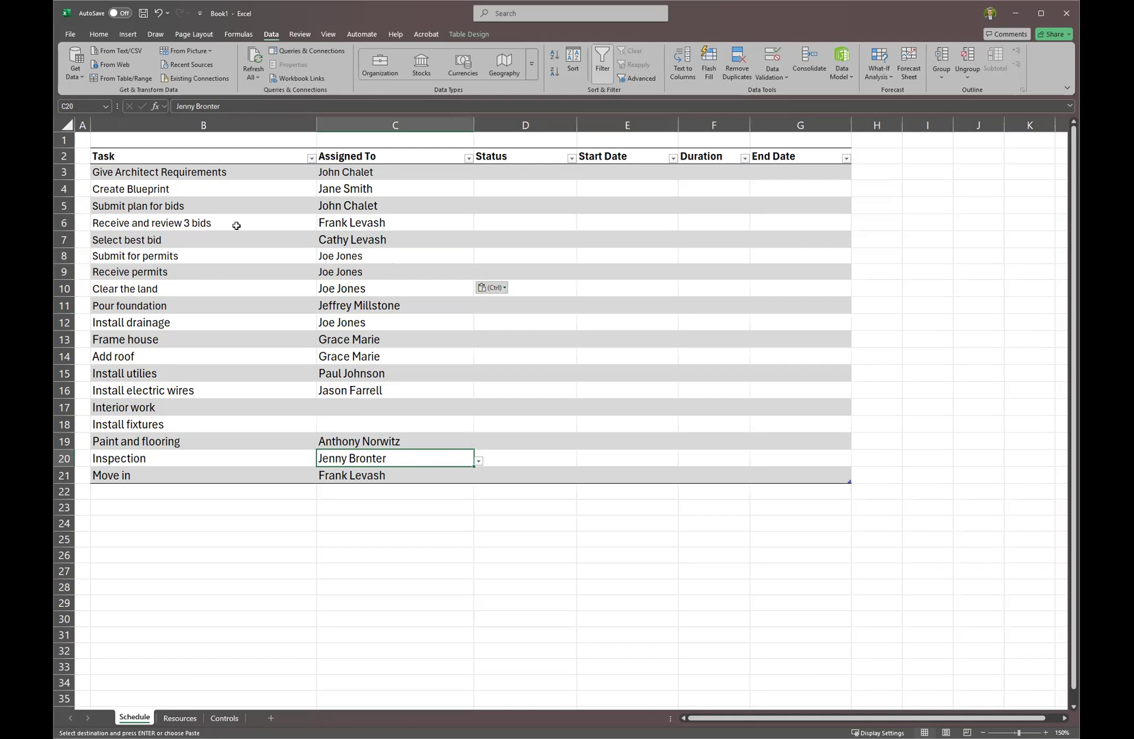
{"action": "left_click", "coordinate": [361, 241]}
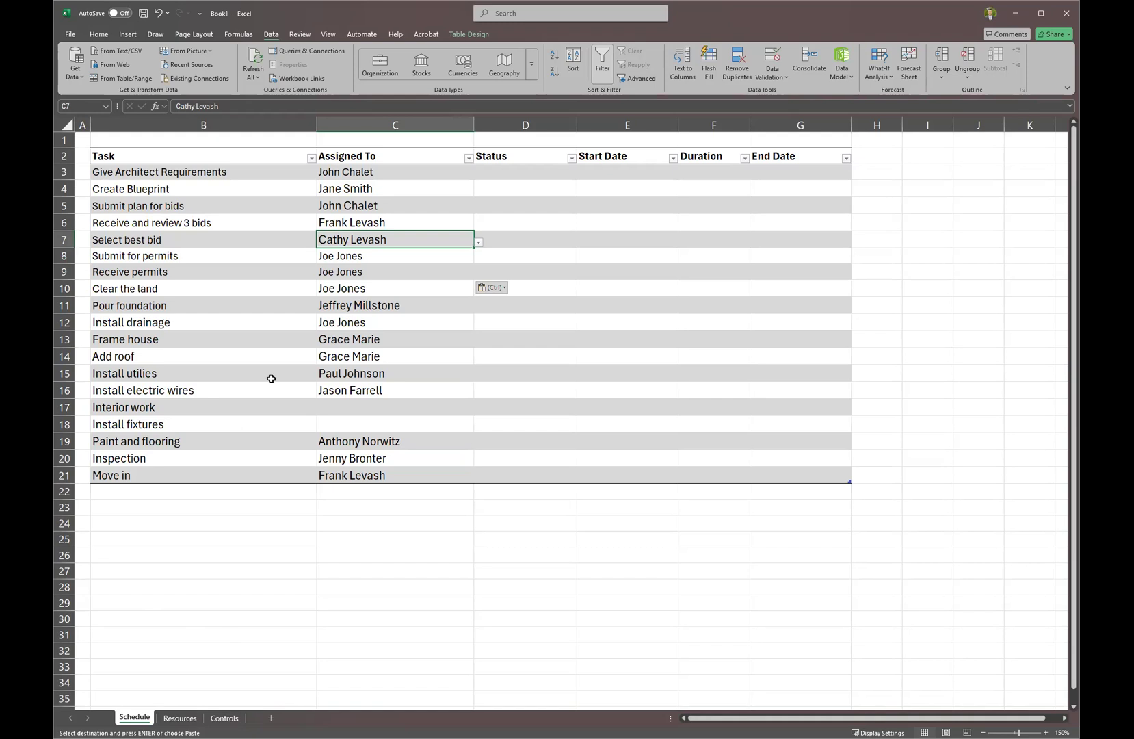
Insert a column before Status and name its header Role.
{"action": "left_click", "coordinate": [518, 127]}
{"action": "right_click", "coordinate": [519, 126]}
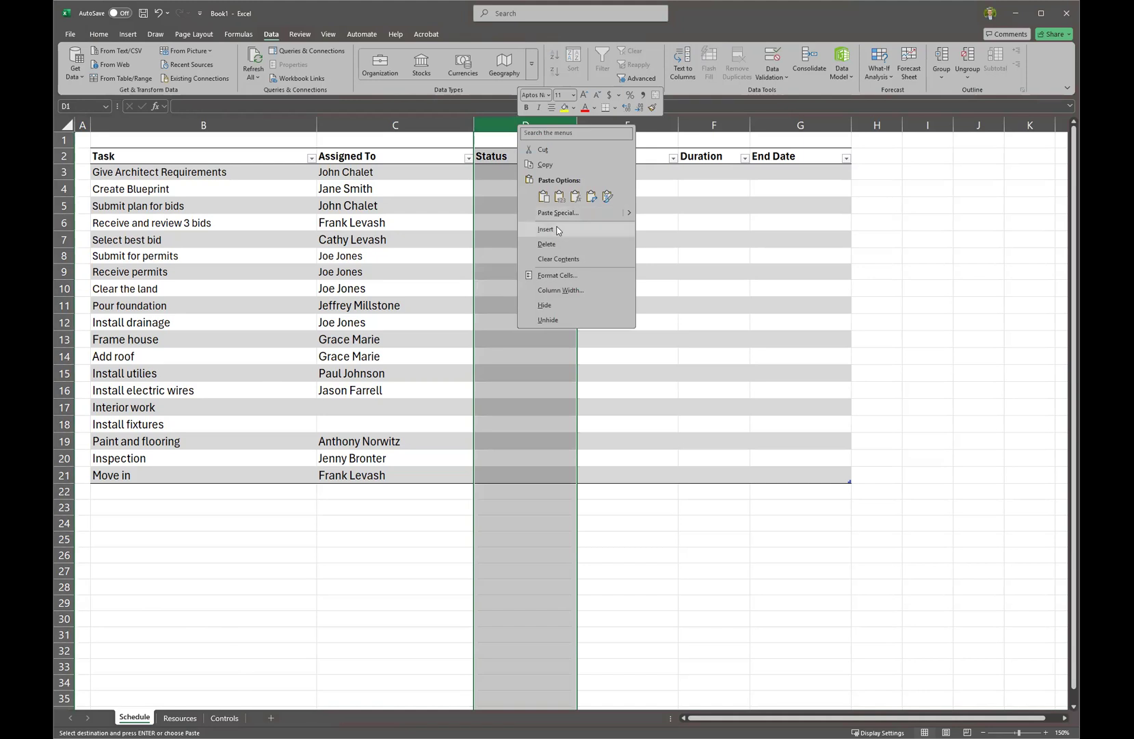
{"action": "left_click", "coordinate": [558, 230]}
{"action": "left_click", "coordinate": [496, 156]}
{"action": "type", "text": "Role"}
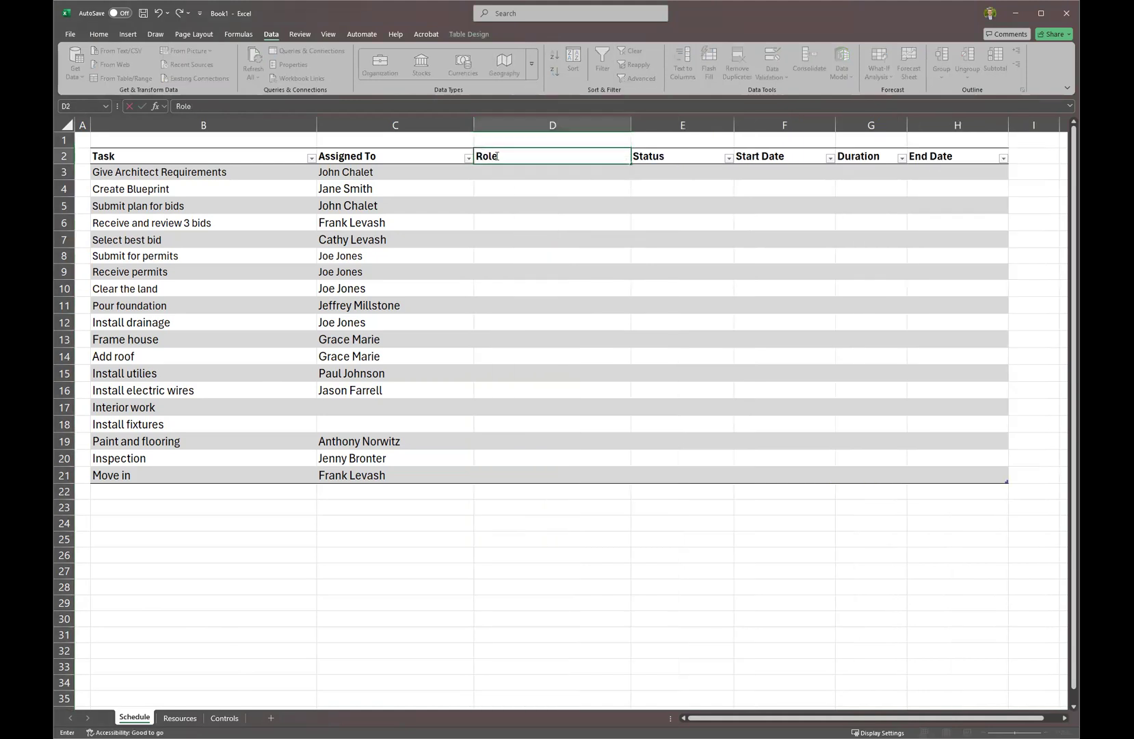
{"action": "key", "text": "Return"}
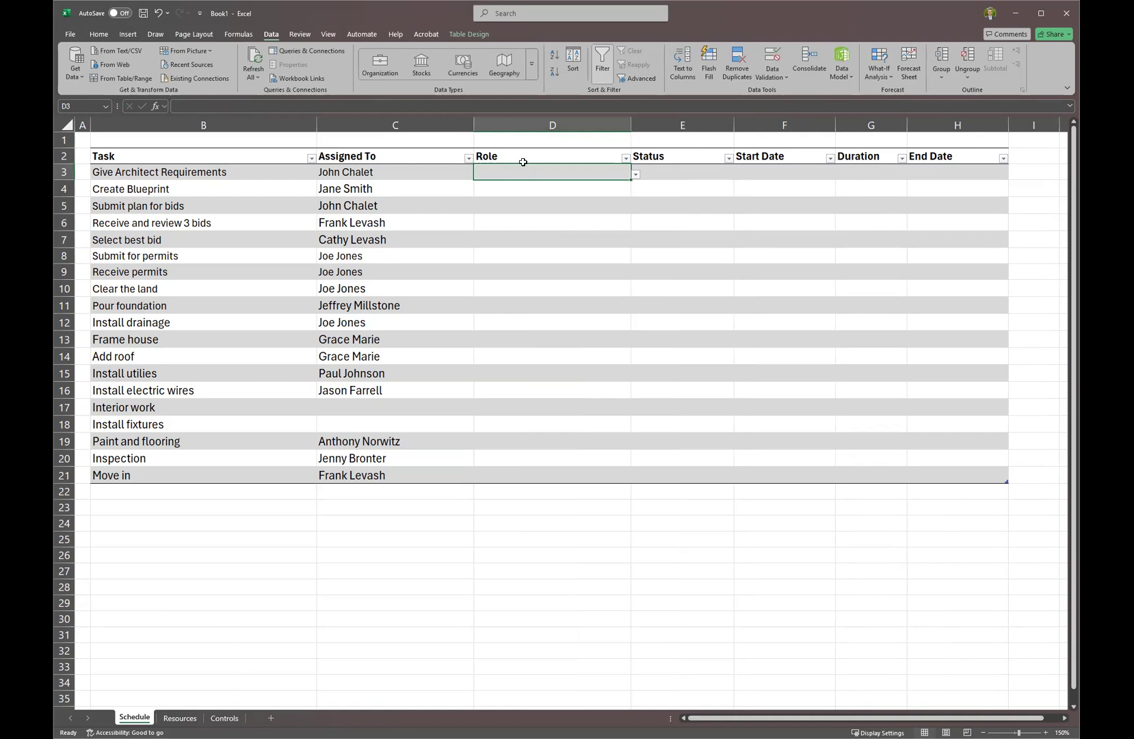
Inspect the first Role cell's inherited dropdown and extend its validation down the Role cells.
{"action": "left_click", "coordinate": [446, 172]}
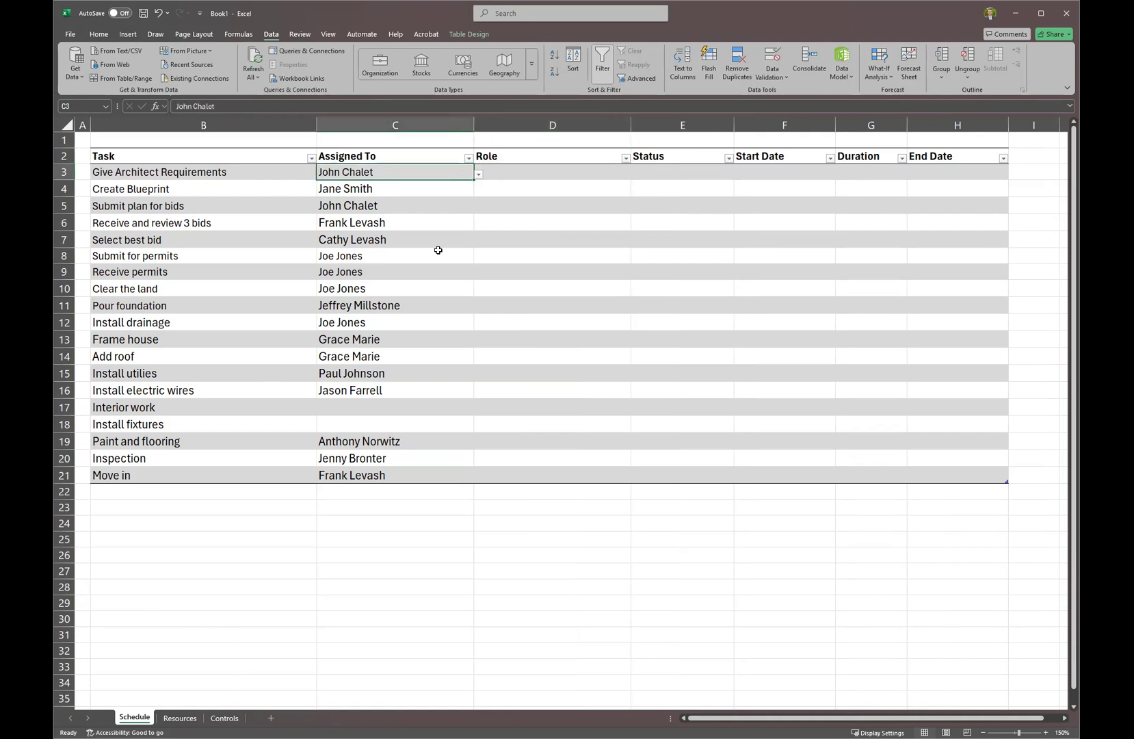
{"action": "left_click", "coordinate": [565, 172]}
{"action": "left_click", "coordinate": [636, 173]}
{"action": "left_click", "coordinate": [637, 173]}
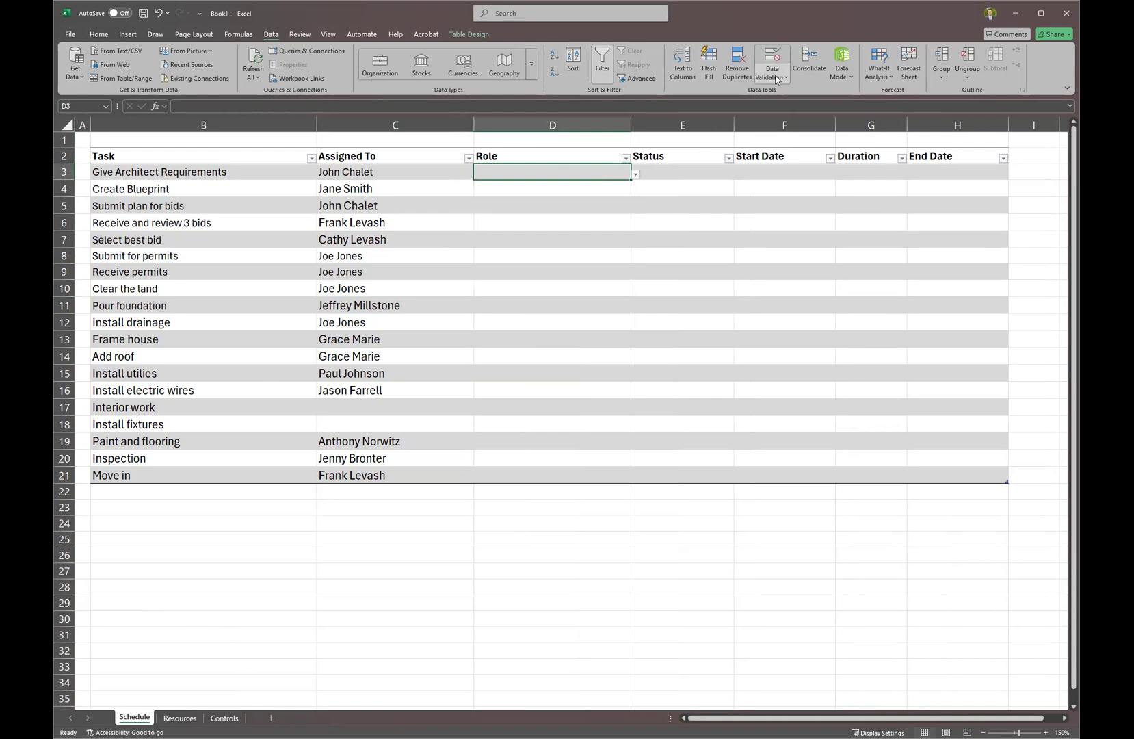
{"action": "left_click", "coordinate": [636, 174]}
{"action": "left_click", "coordinate": [603, 175]}
{"action": "left_click", "coordinate": [695, 351]}
{"action": "left_click_drag", "start_coordinate": [572, 177], "coordinate": [576, 480]}
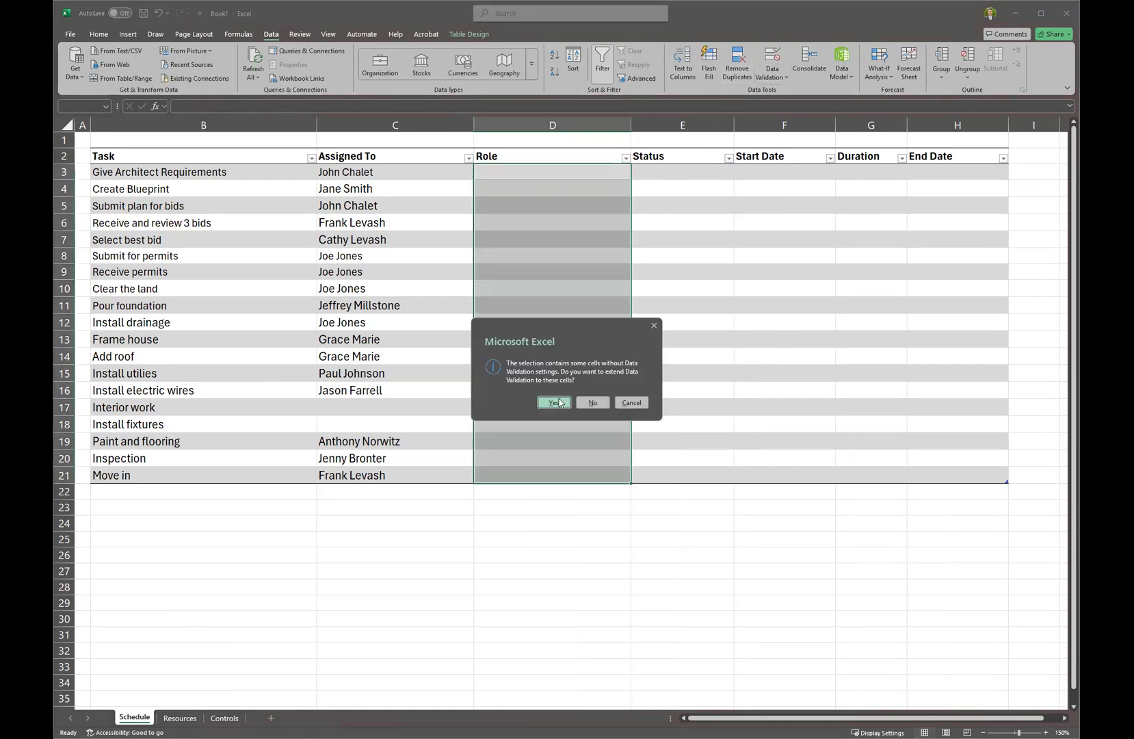
{"action": "key", "text": "Return"}
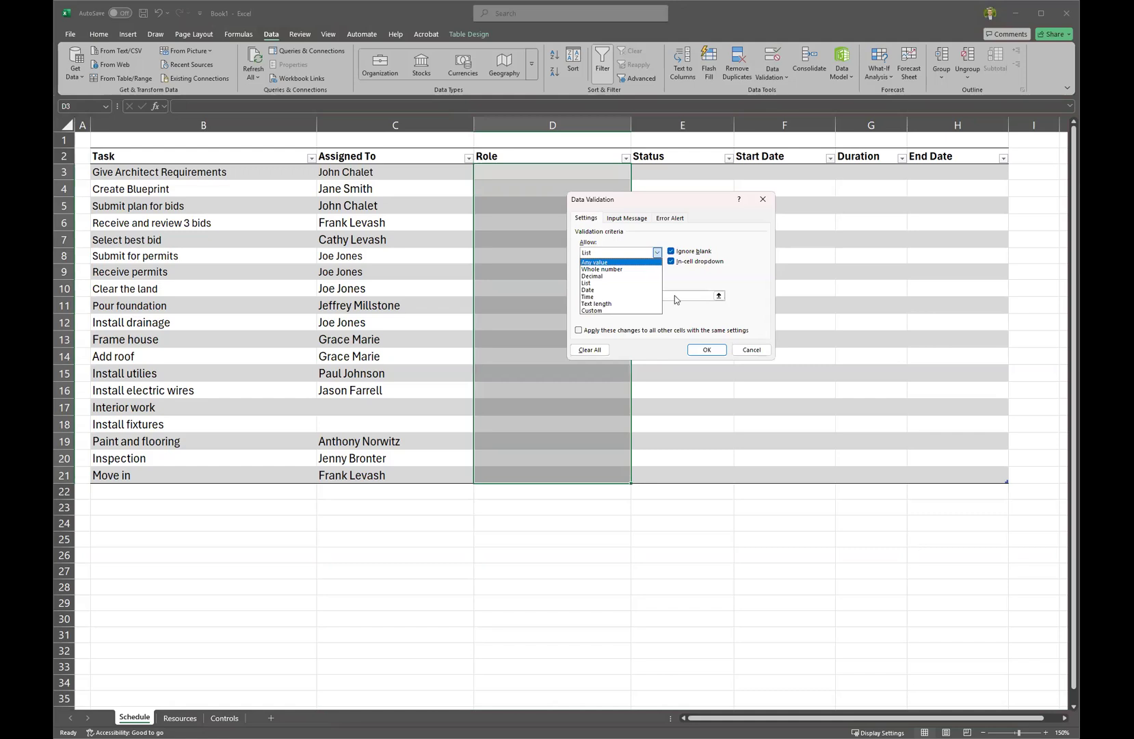
Reselect the first Role cell, then open and cancel its Data Validation settings.
{"action": "key", "text": "Escape"}
{"action": "key", "text": "Escape"}
{"action": "left_click", "coordinate": [593, 339]}
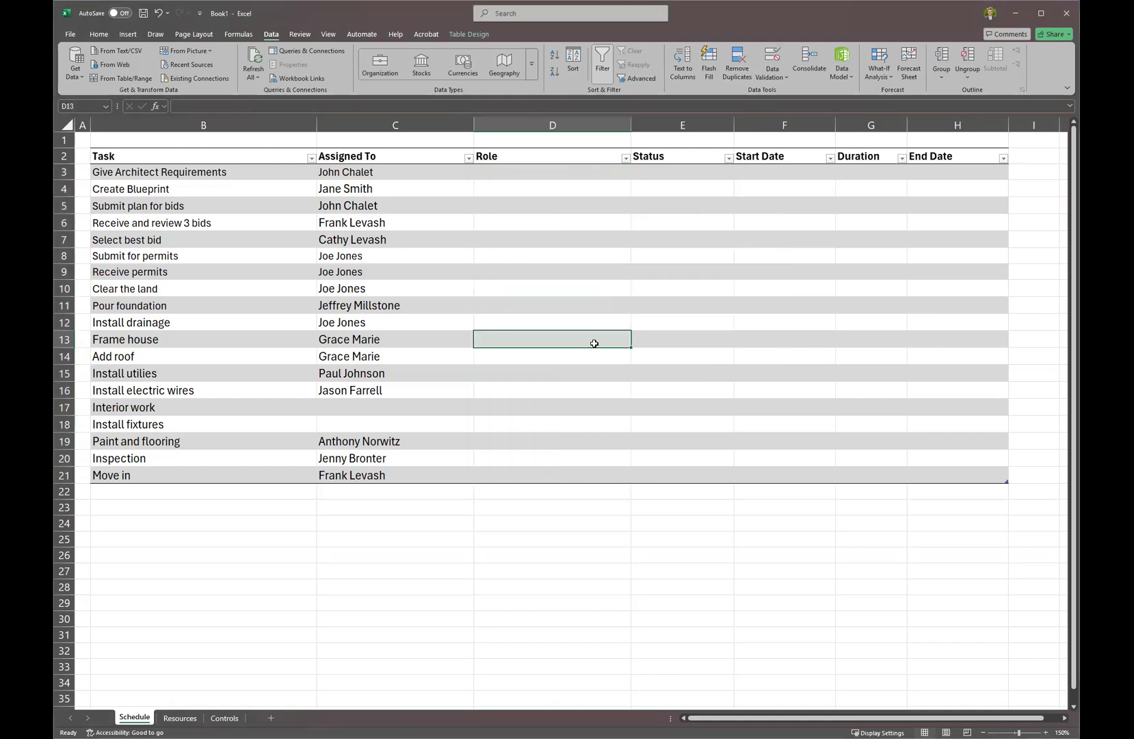
{"action": "left_click_drag", "start_coordinate": [580, 178], "coordinate": [562, 474]}
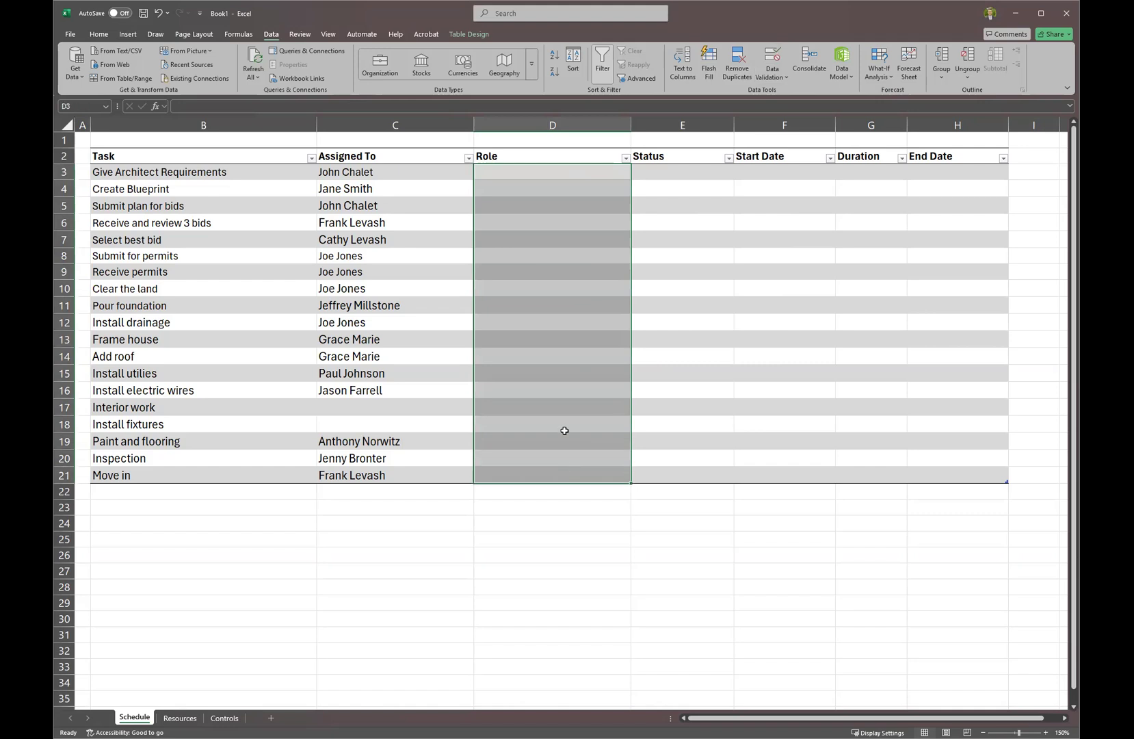
{"action": "left_click", "coordinate": [526, 173]}
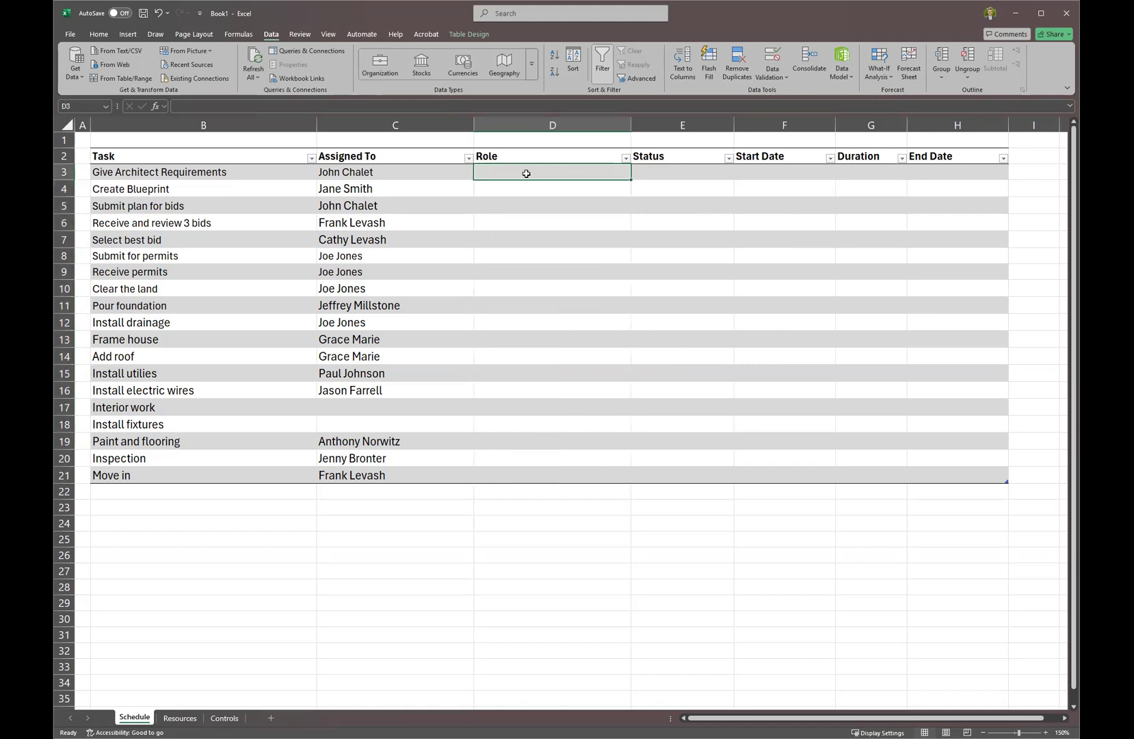
{"action": "left_click", "coordinate": [774, 57]}
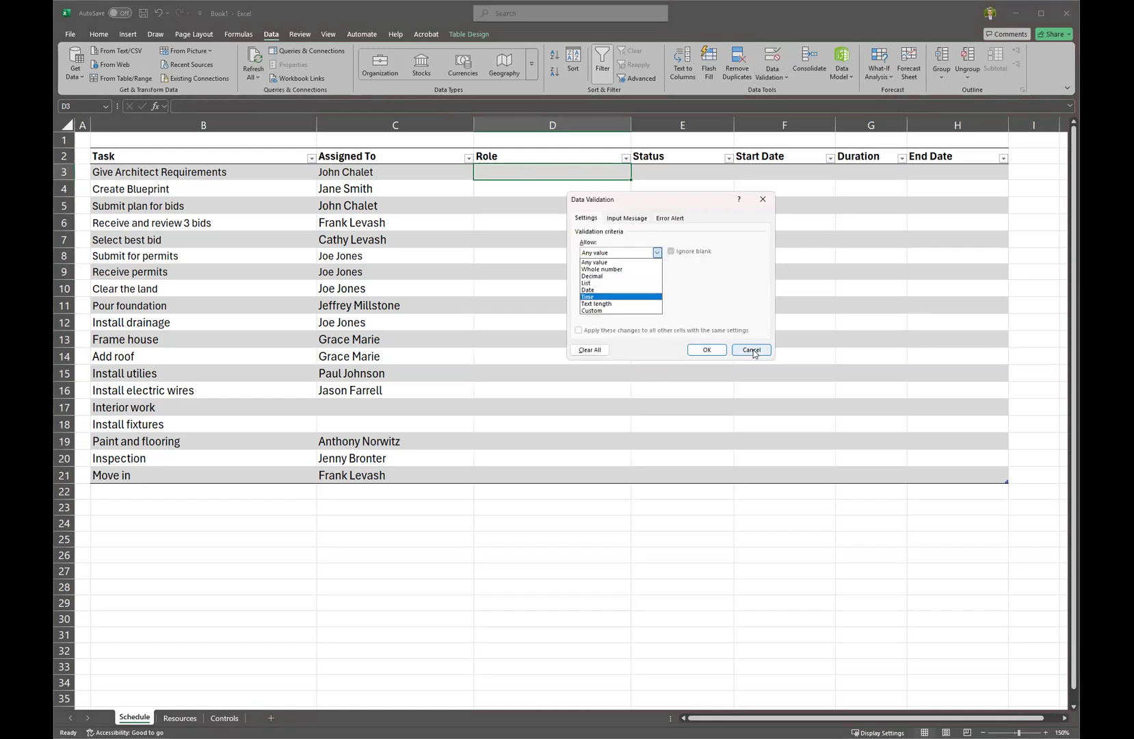
{"action": "key", "text": "Escape"}
{"action": "key", "text": "Escape"}
{"action": "left_click", "coordinate": [238, 34]}
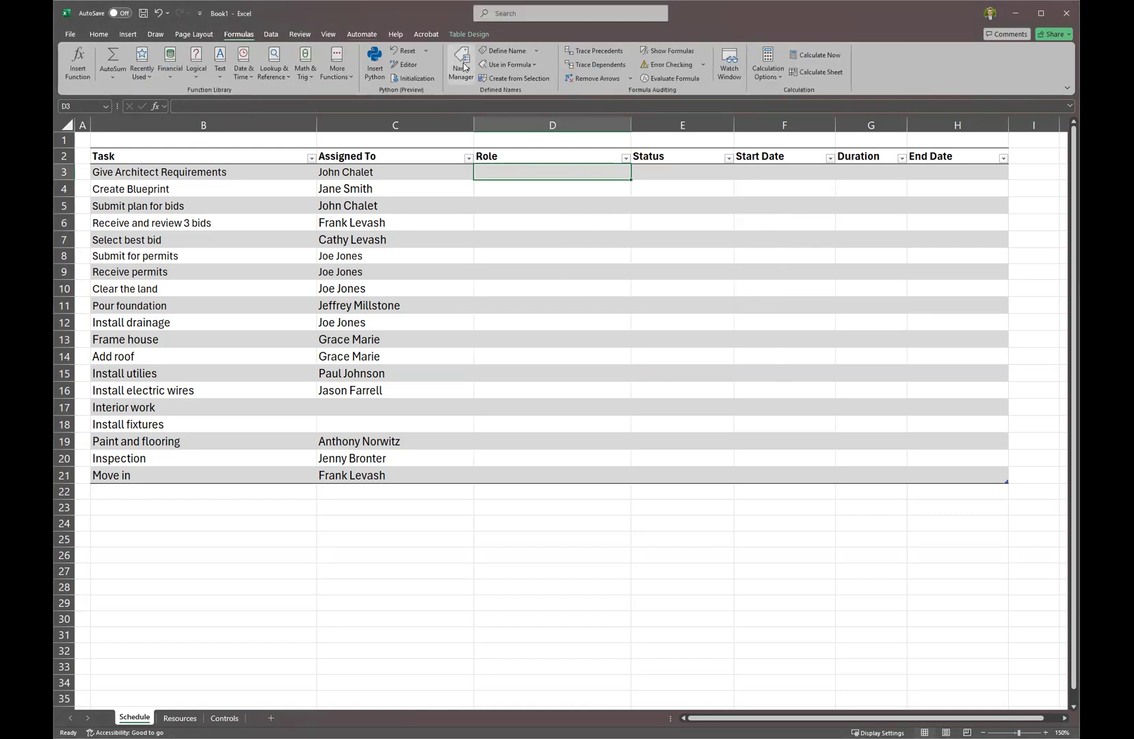
Verify in Name Manager that Roles_Titles refers to Resource_Table[Role], leaving it unchanged.
{"action": "left_click", "coordinate": [461, 76]}
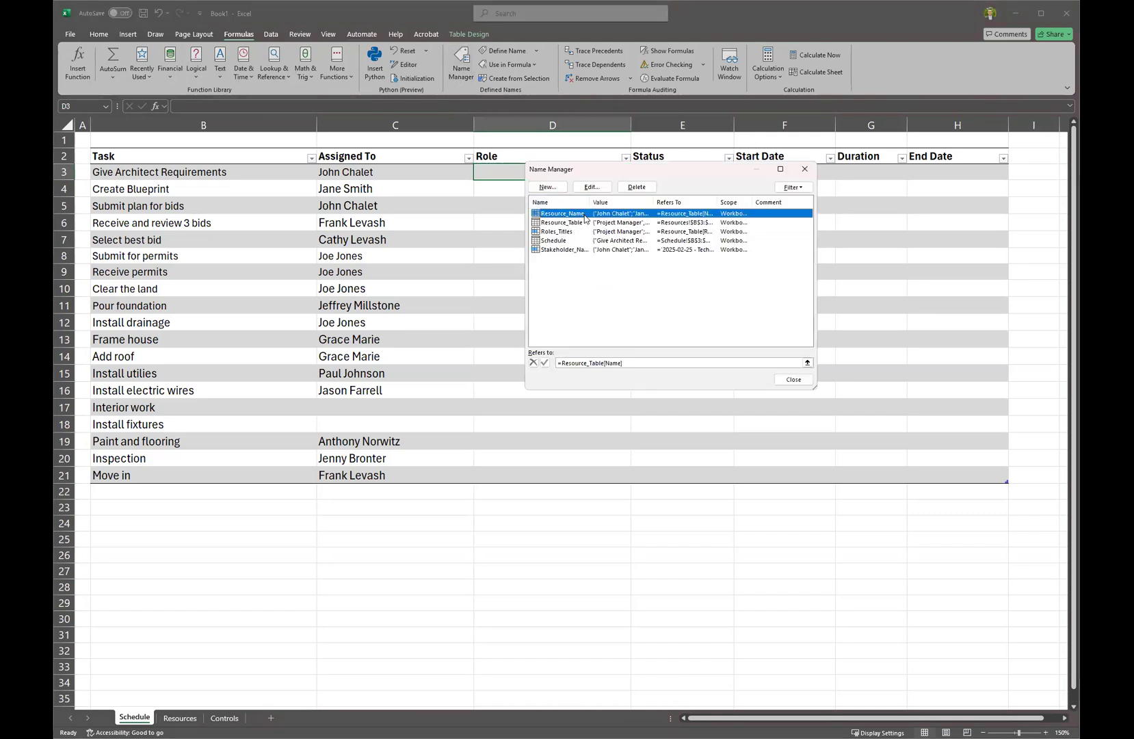
{"action": "left_click_drag", "start_coordinate": [591, 203], "coordinate": [618, 208]}
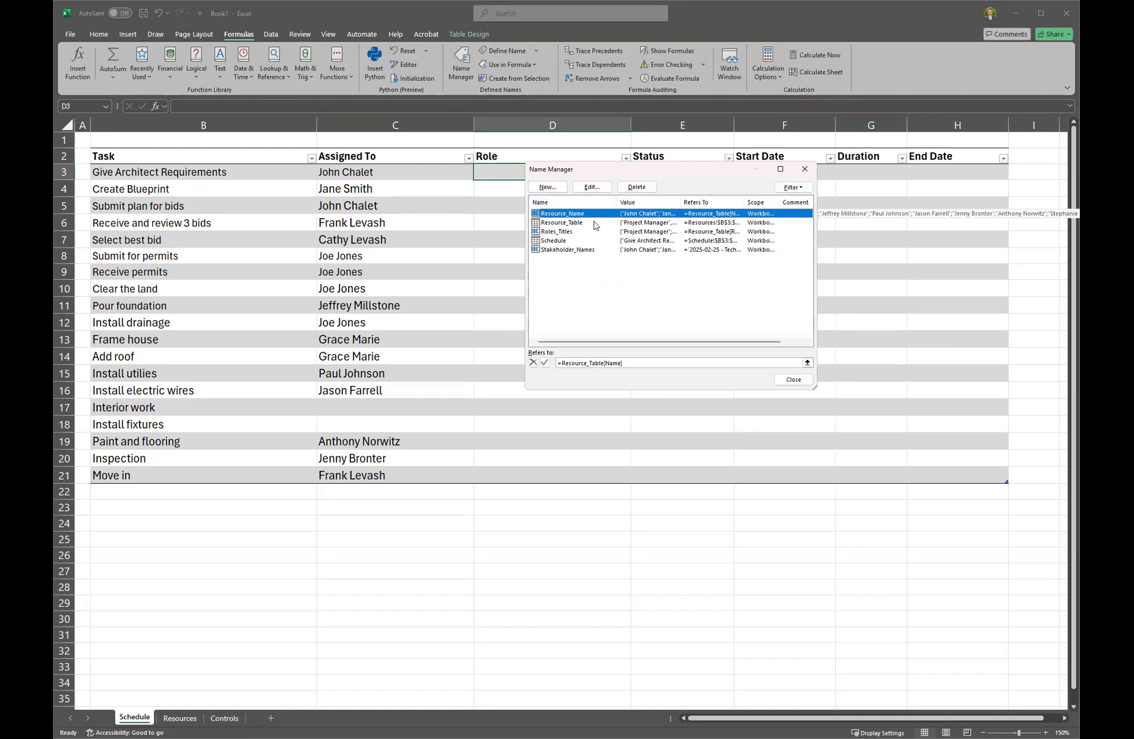
{"action": "left_click", "coordinate": [573, 237]}
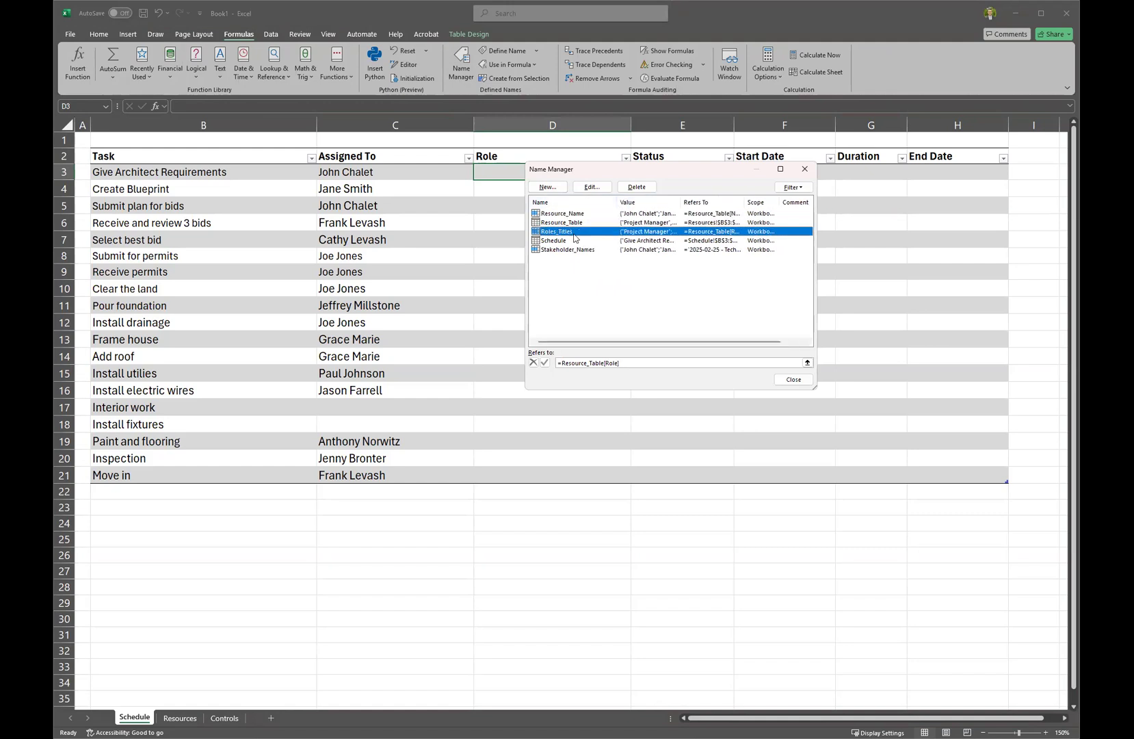
{"action": "double_click", "coordinate": [574, 236]}
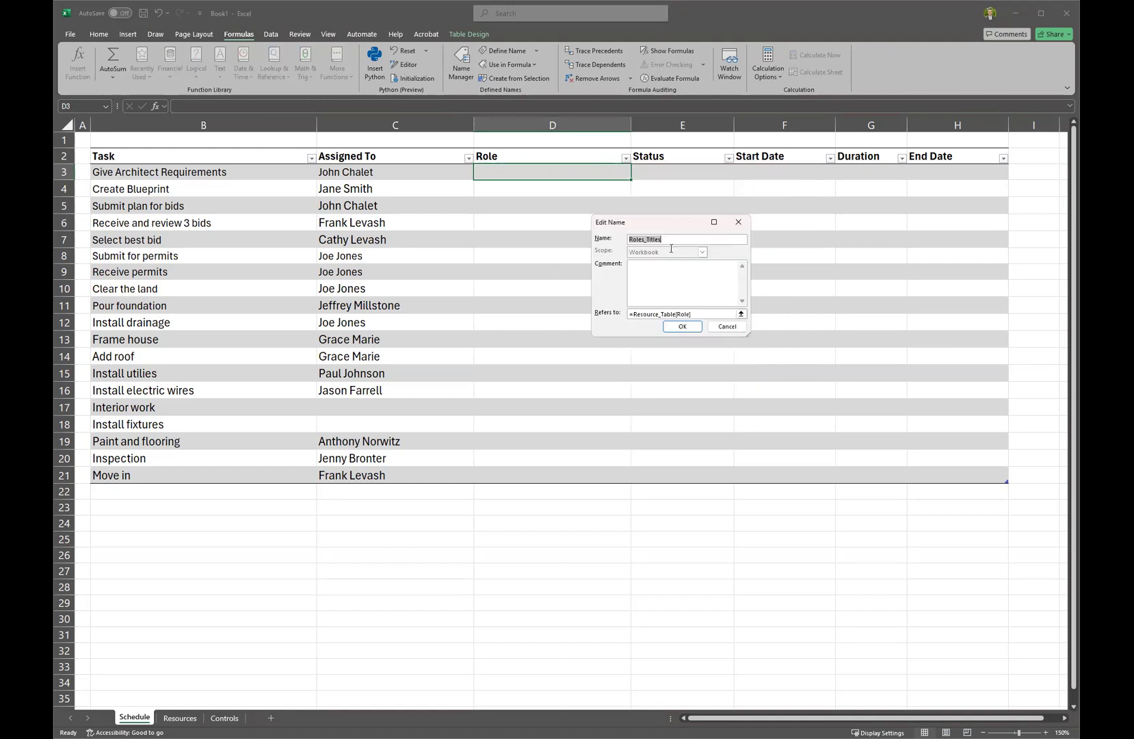
{"action": "left_click", "coordinate": [683, 327]}
{"action": "left_click", "coordinate": [794, 381]}
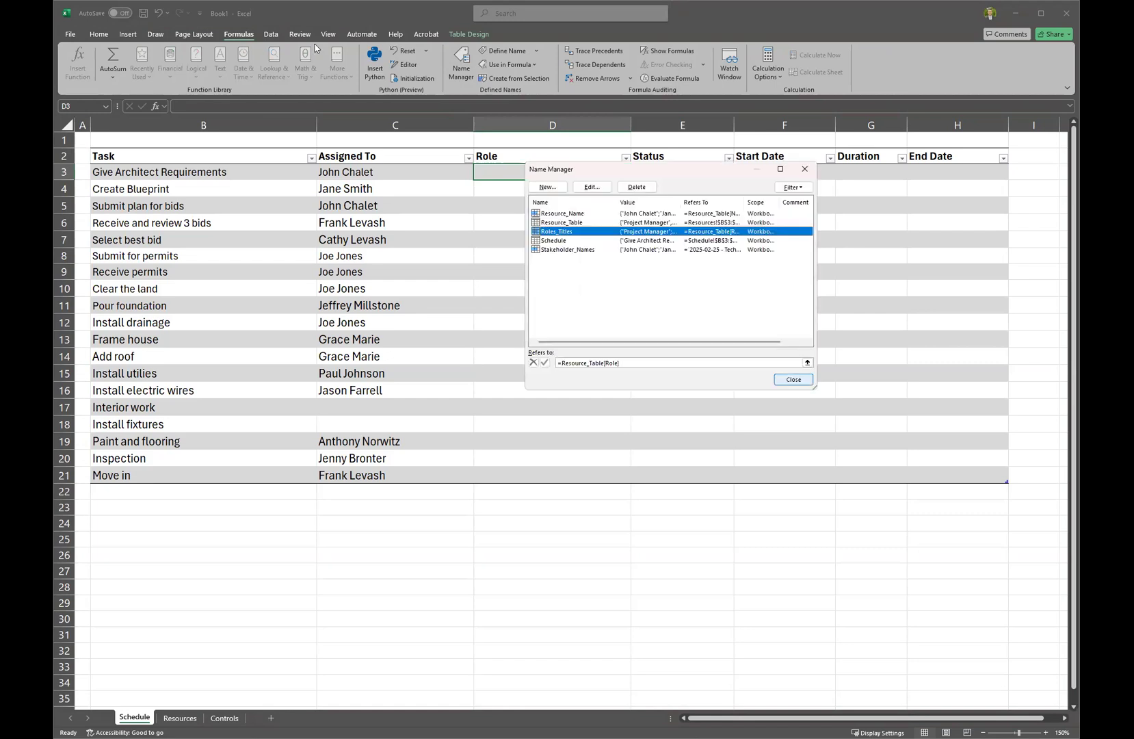
{"action": "left_click", "coordinate": [271, 33]}
{"action": "left_click", "coordinate": [770, 52]}
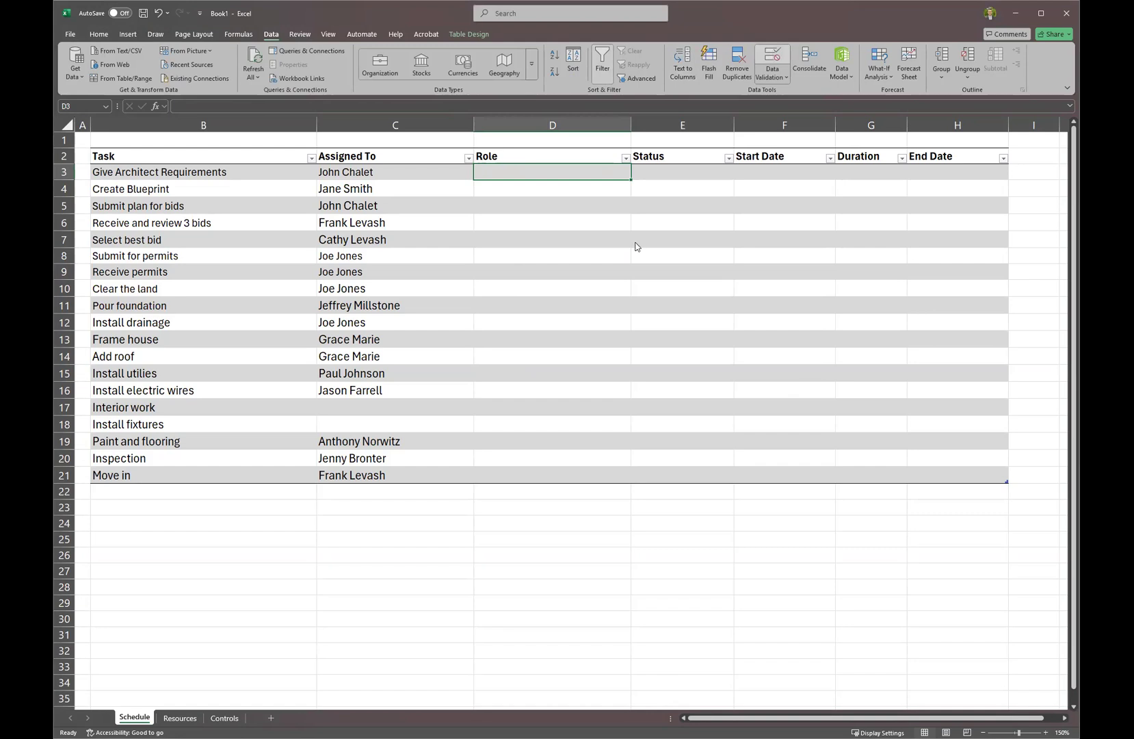
Give D3 List validation with source =Roles_Titles.
{"action": "left_click", "coordinate": [622, 287]}
{"action": "left_click", "coordinate": [625, 297]}
{"action": "type", "text": "="}
{"action": "type", "text": "Roles_Titles"}
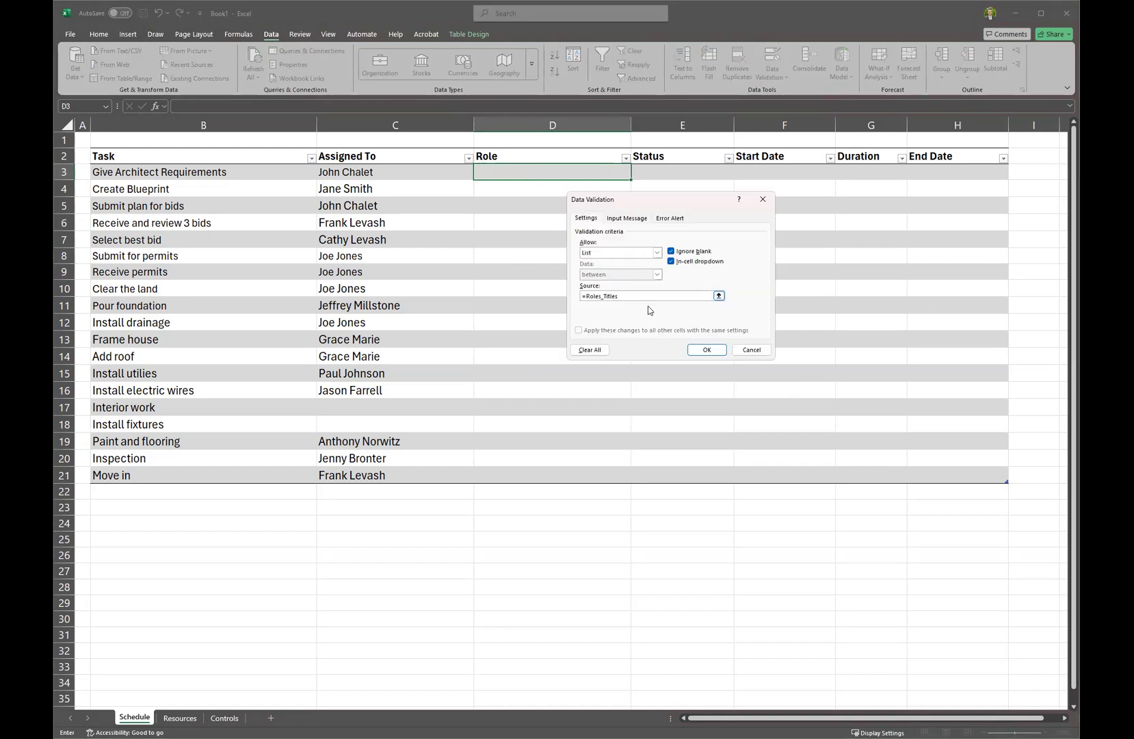
{"action": "left_click", "coordinate": [707, 349]}
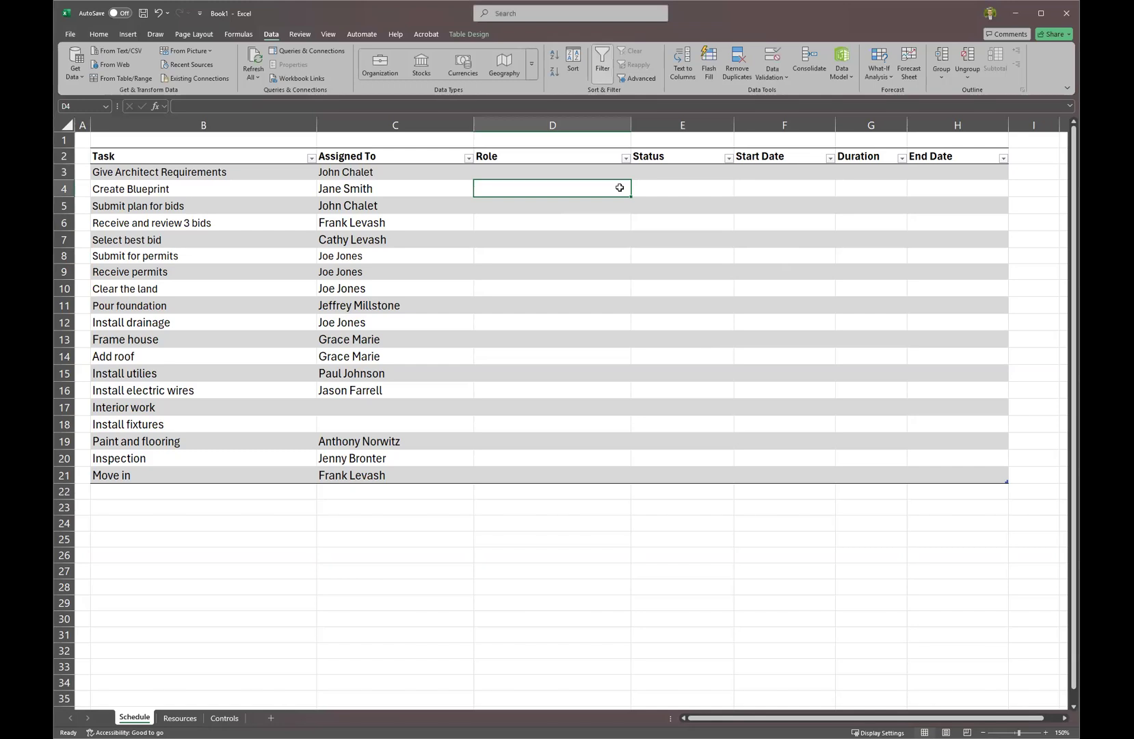
{"action": "mouse_move", "coordinate": [605, 176]}
{"action": "left_mouse_down"}
{"action": "mouse_move", "coordinate": [609, 255]}
{"action": "mouse_move", "coordinate": [593, 182]}
{"action": "mouse_move", "coordinate": [617, 477]}
{"action": "mouse_move", "coordinate": [607, 173]}
{"action": "left_mouse_up"}
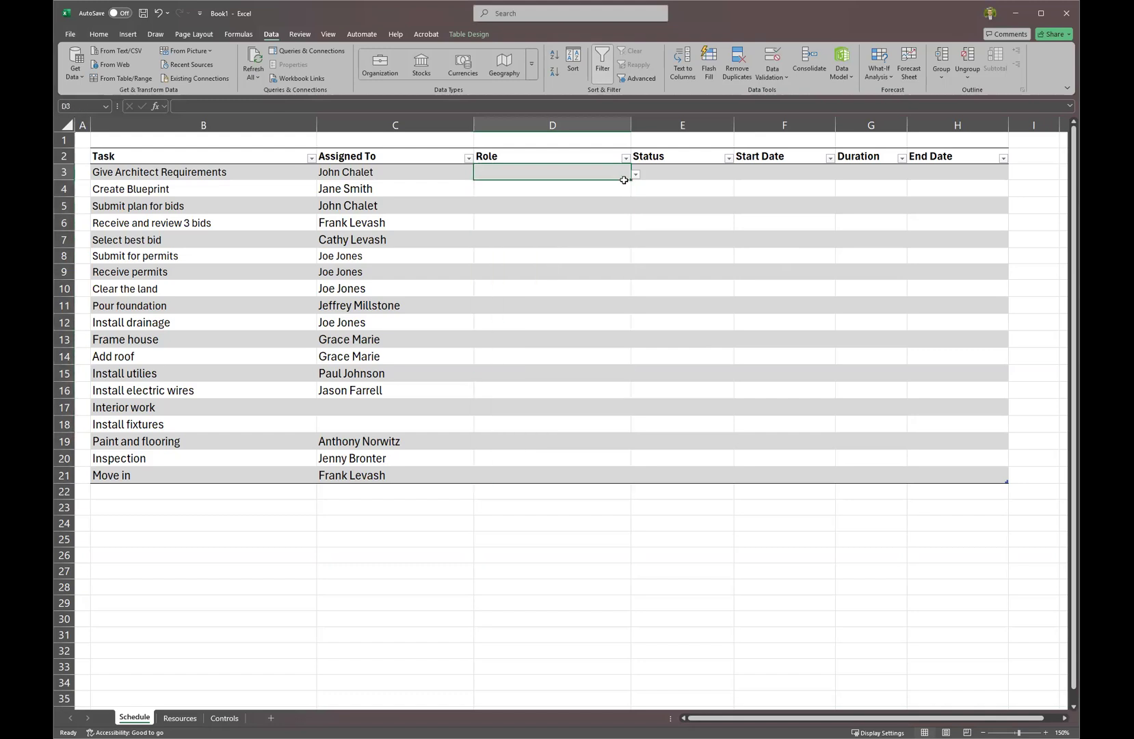
{"action": "left_click_drag", "start_coordinate": [626, 184], "coordinate": [635, 183]}
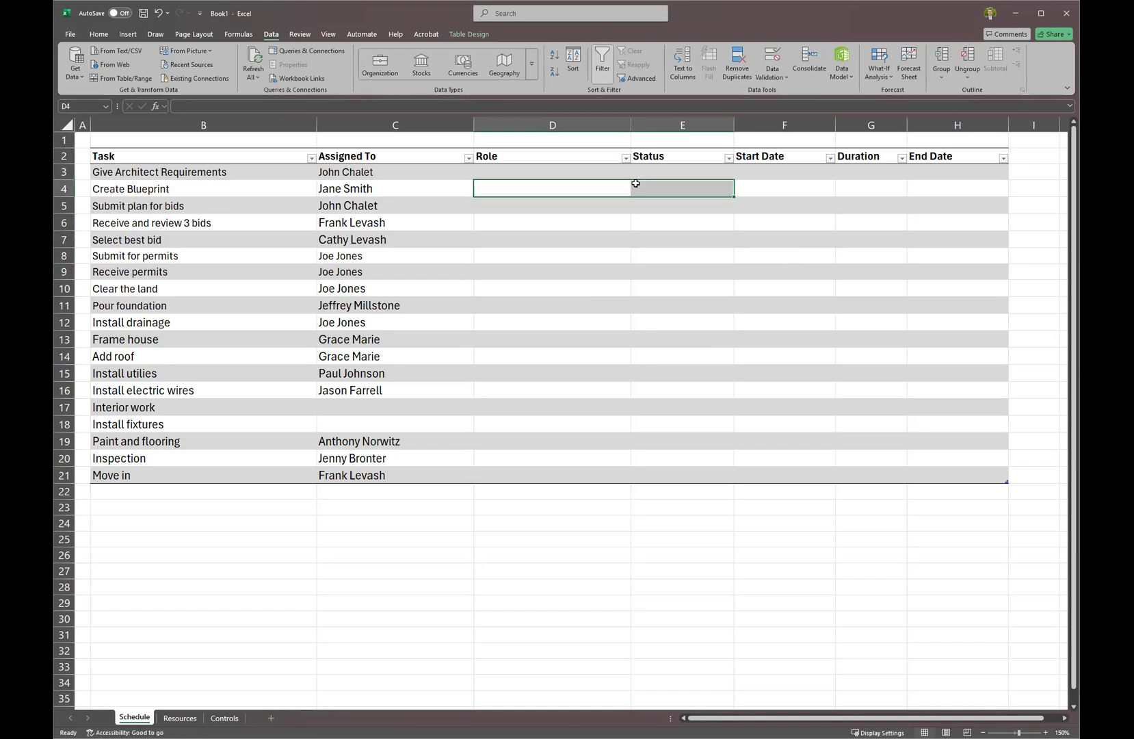
{"action": "left_click", "coordinate": [620, 172]}
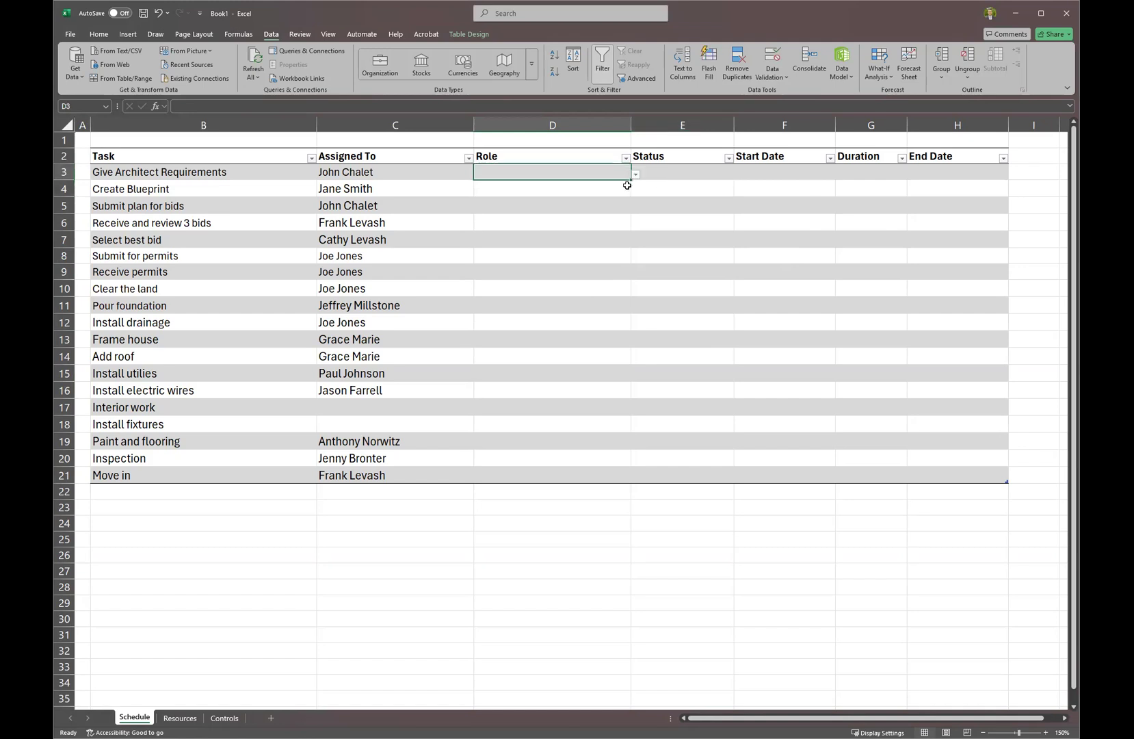
Fill D3's roles dropdown down the Role column to D21.
{"action": "left_click_drag", "start_coordinate": [626, 182], "coordinate": [625, 480]}
{"action": "left_click", "coordinate": [611, 355]}
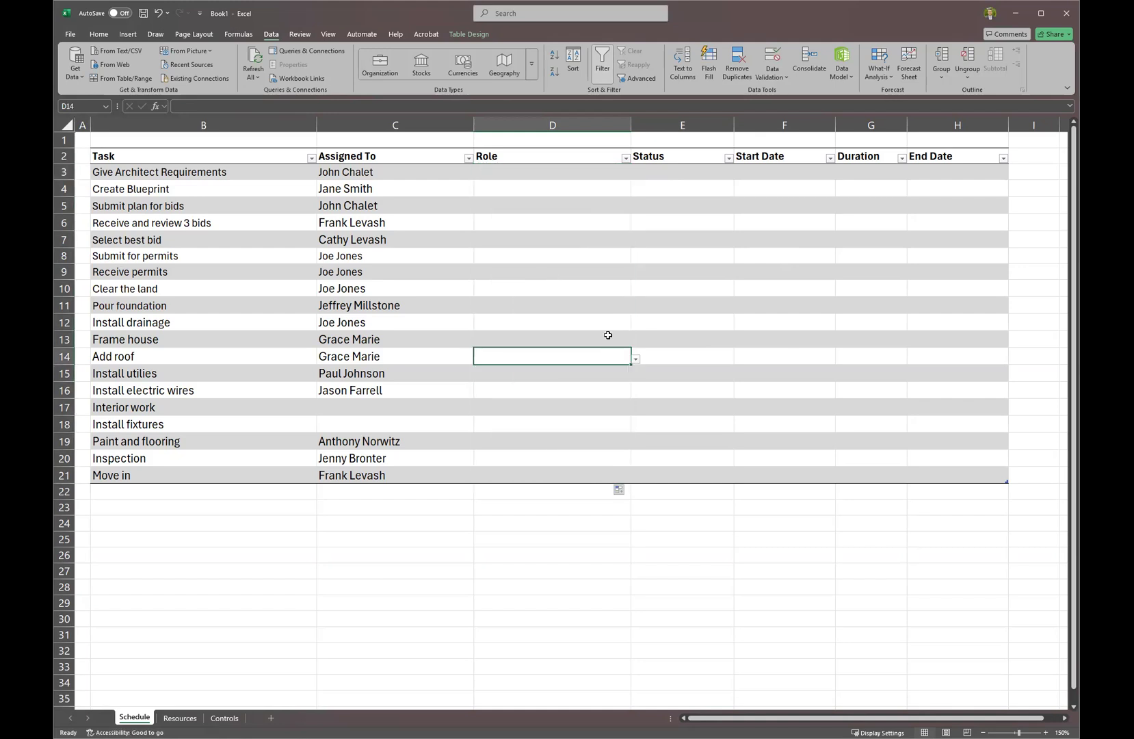
{"action": "left_click", "coordinate": [635, 361]}
{"action": "left_click", "coordinate": [588, 322]}
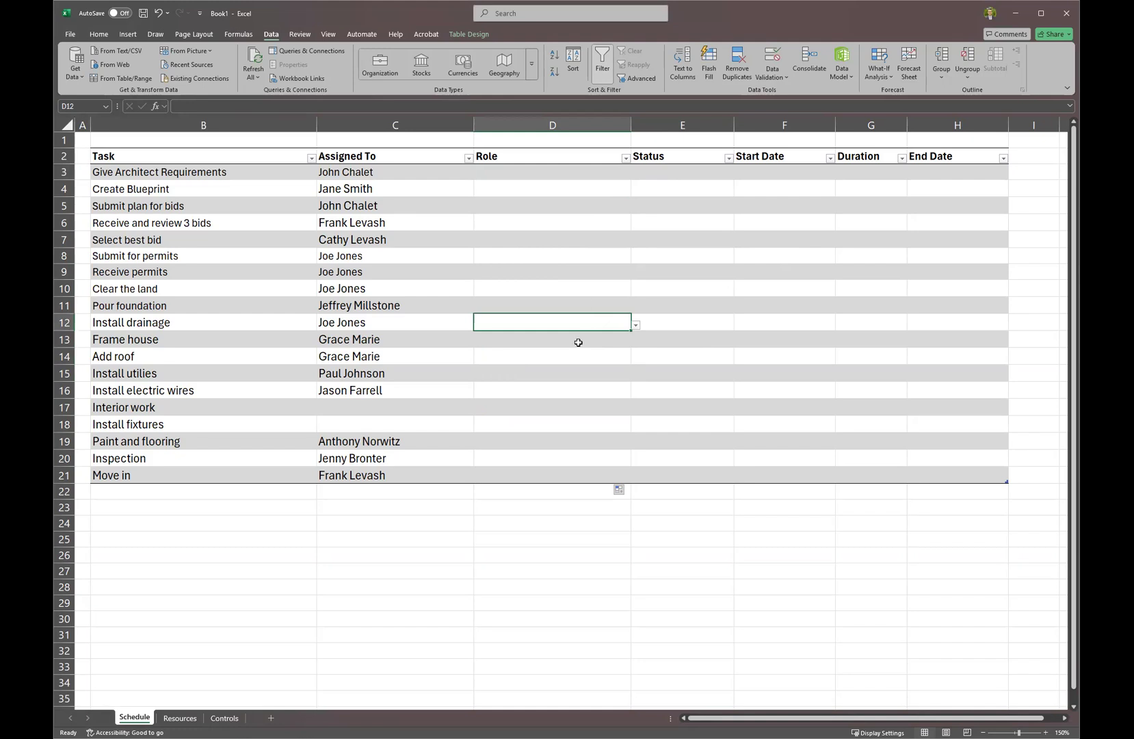
Set D17's role to Architect, then change it to Designer.
{"action": "left_click", "coordinate": [580, 403]}
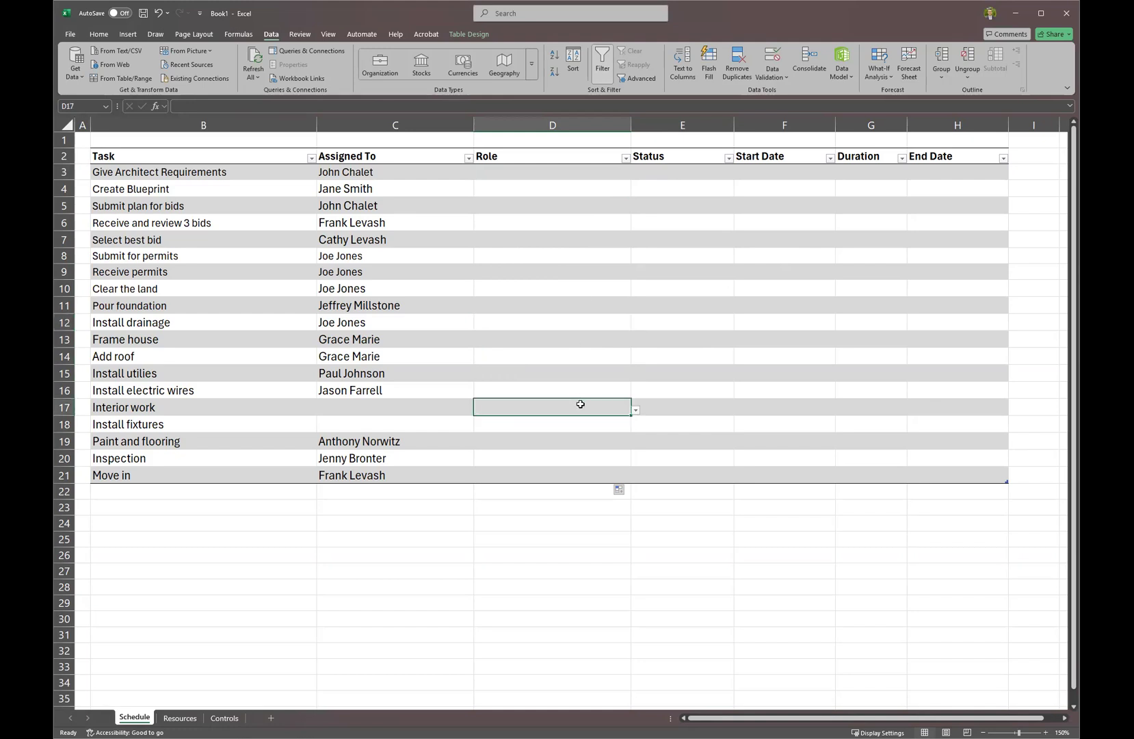
{"action": "left_click", "coordinate": [636, 409]}
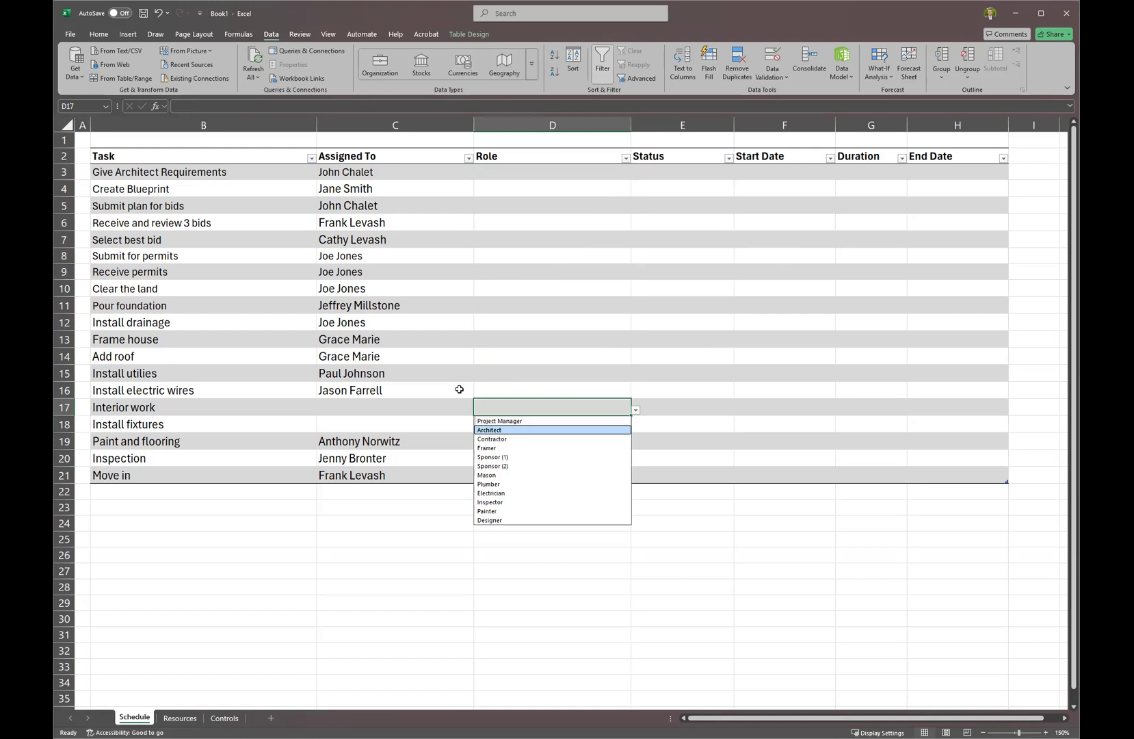
{"action": "key", "text": "Return"}
{"action": "left_click_drag", "start_coordinate": [374, 406], "coordinate": [370, 419]}
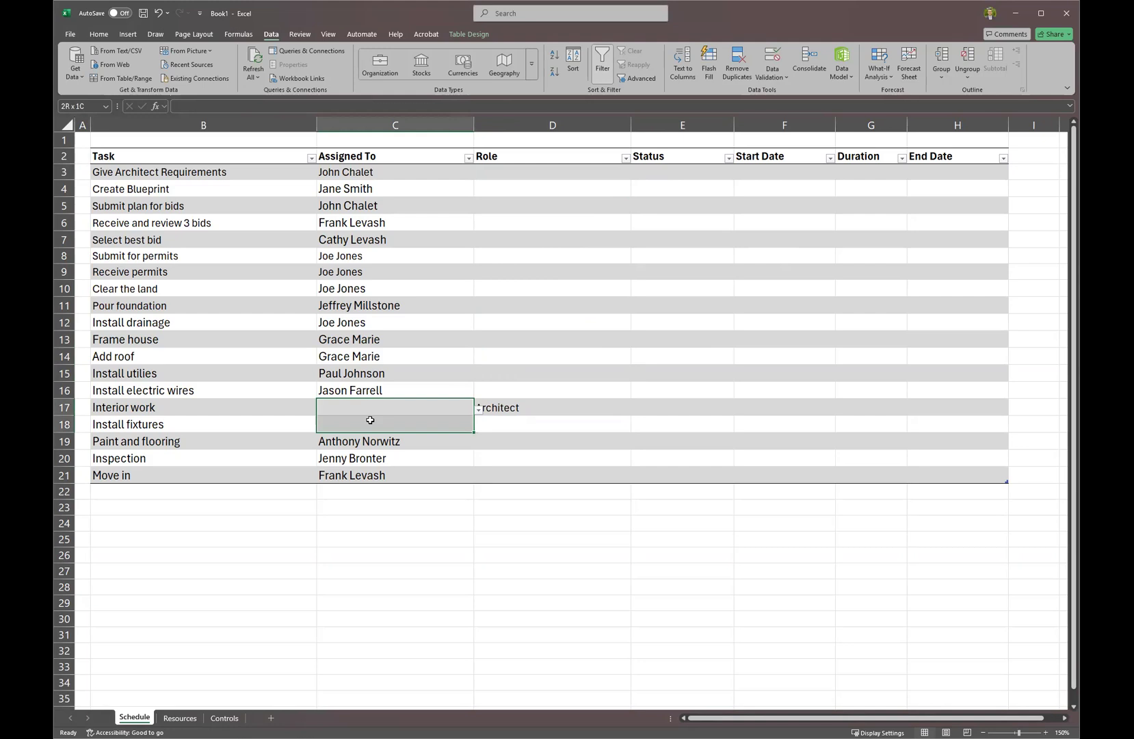
{"action": "left_click", "coordinate": [612, 410]}
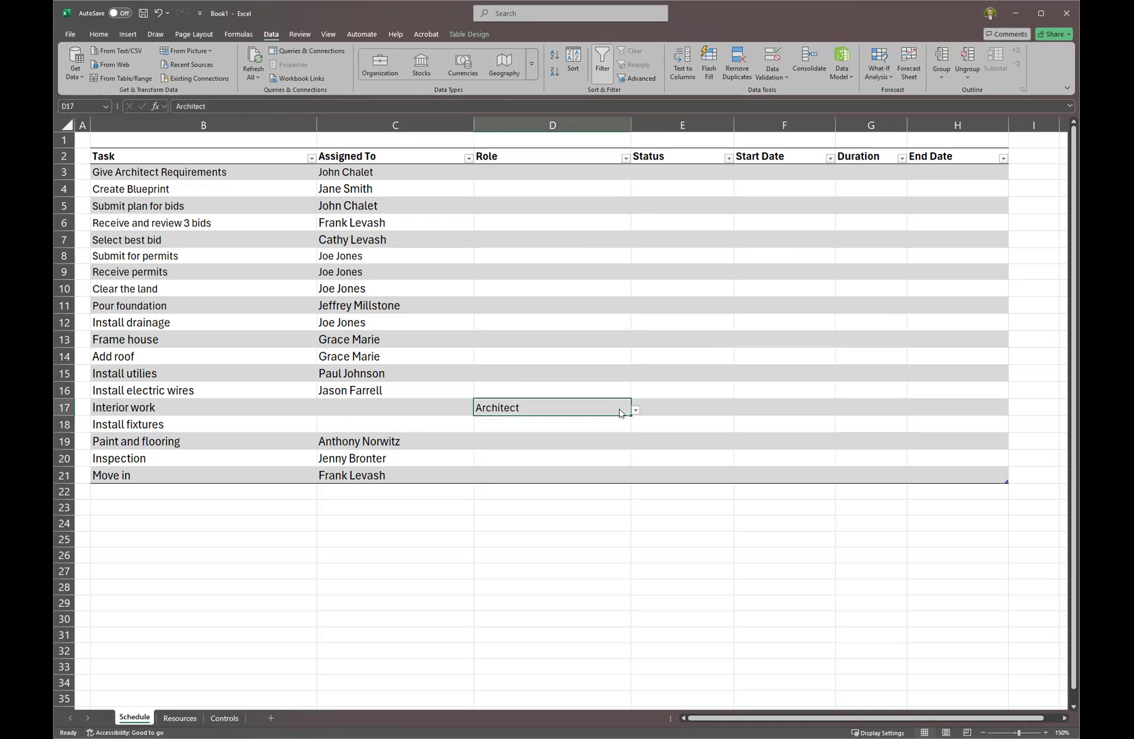
{"action": "left_click", "coordinate": [635, 410]}
{"action": "left_click", "coordinate": [604, 520]}
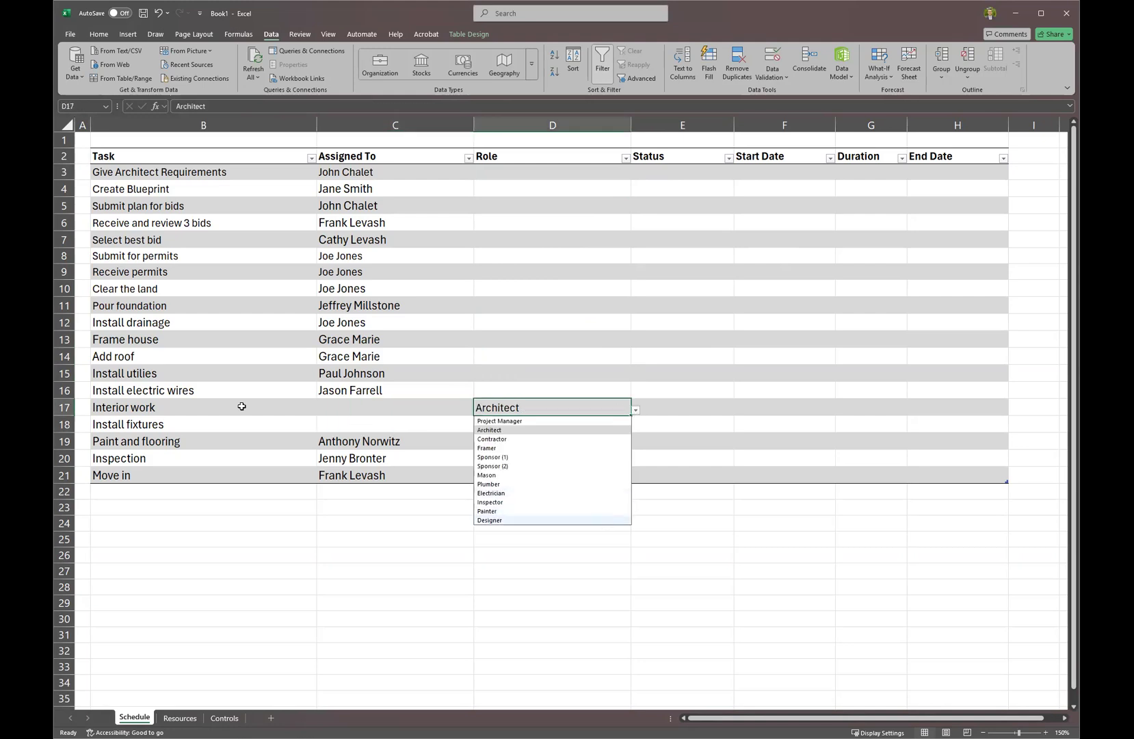
{"action": "left_click", "coordinate": [422, 408]}
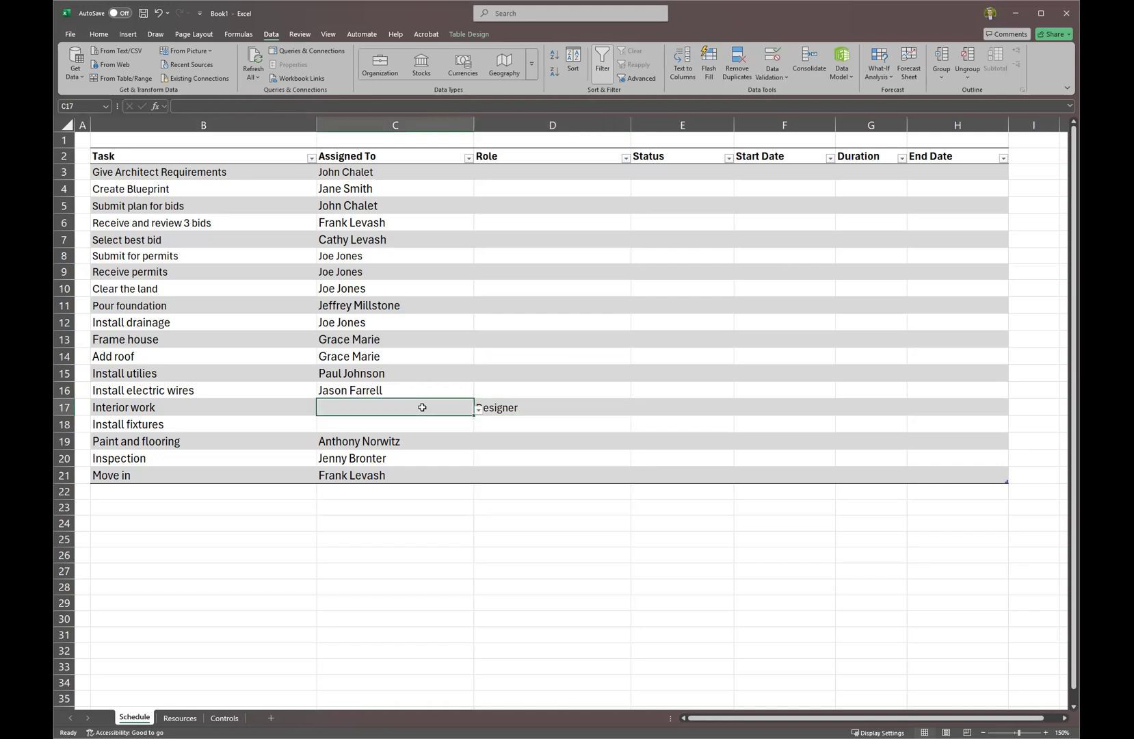
{"action": "type", "text": "="}
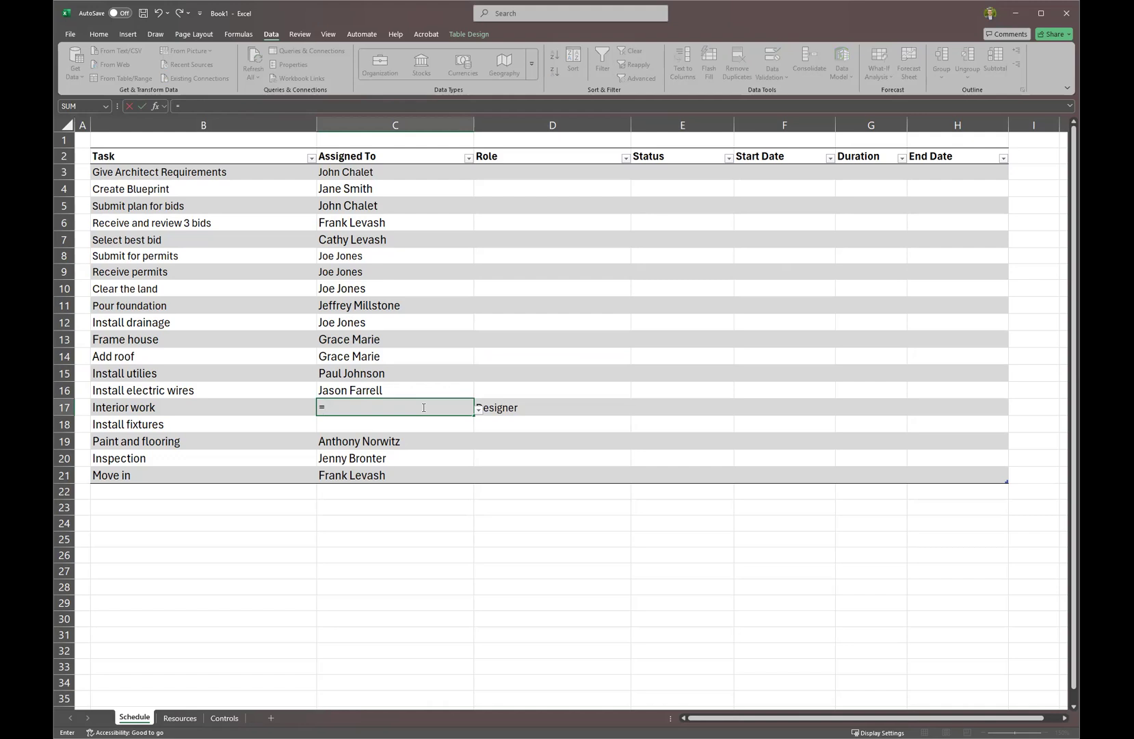
{"action": "type", "text": "vl"}
{"action": "key", "text": "Tab"}
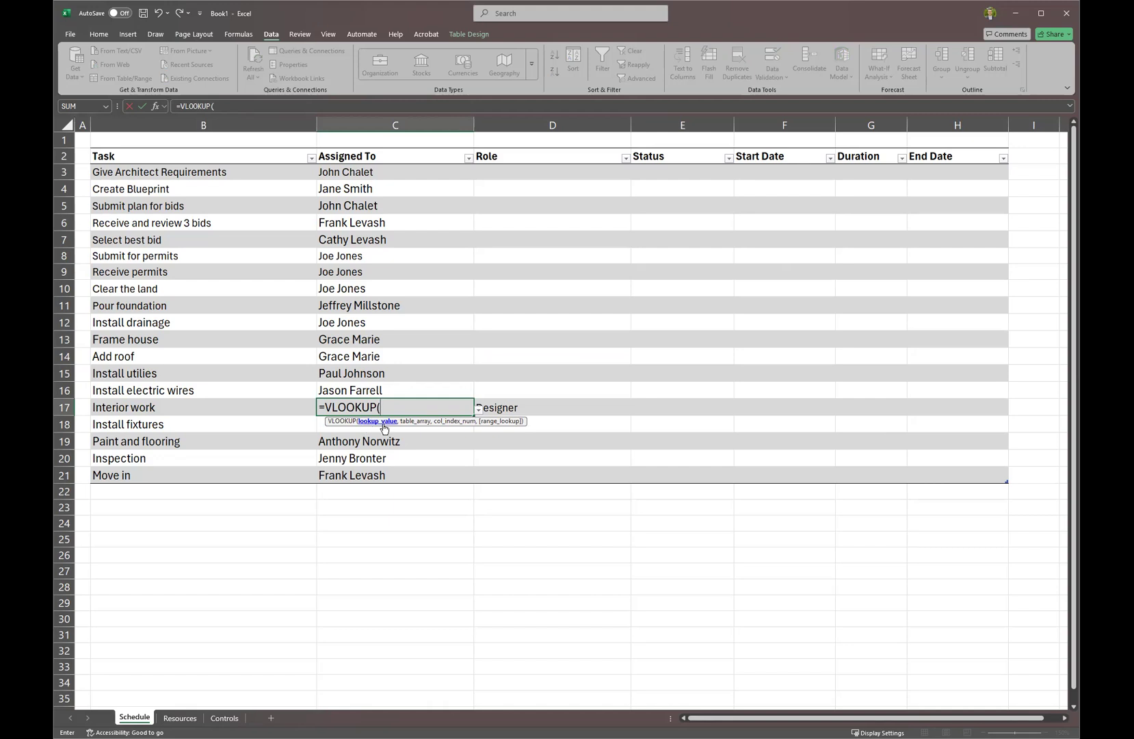
{"action": "left_click", "coordinate": [506, 408]}
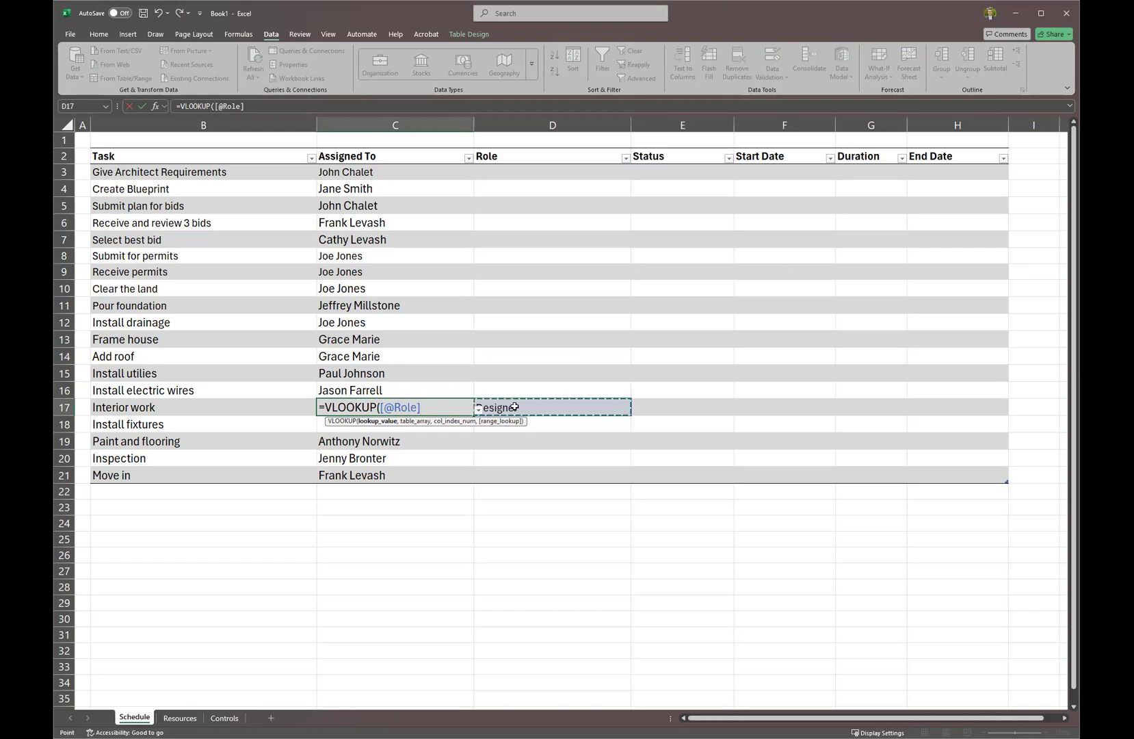
{"action": "type", "text": ","}
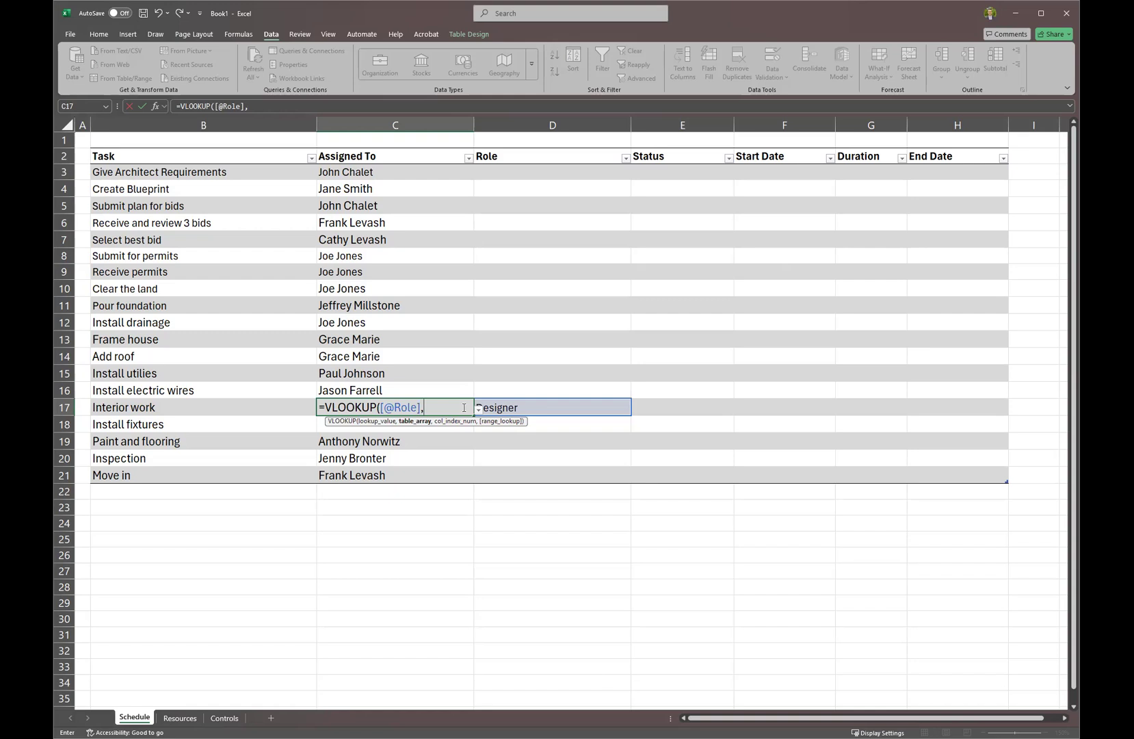
{"action": "type", "text": "Resource_Table"}
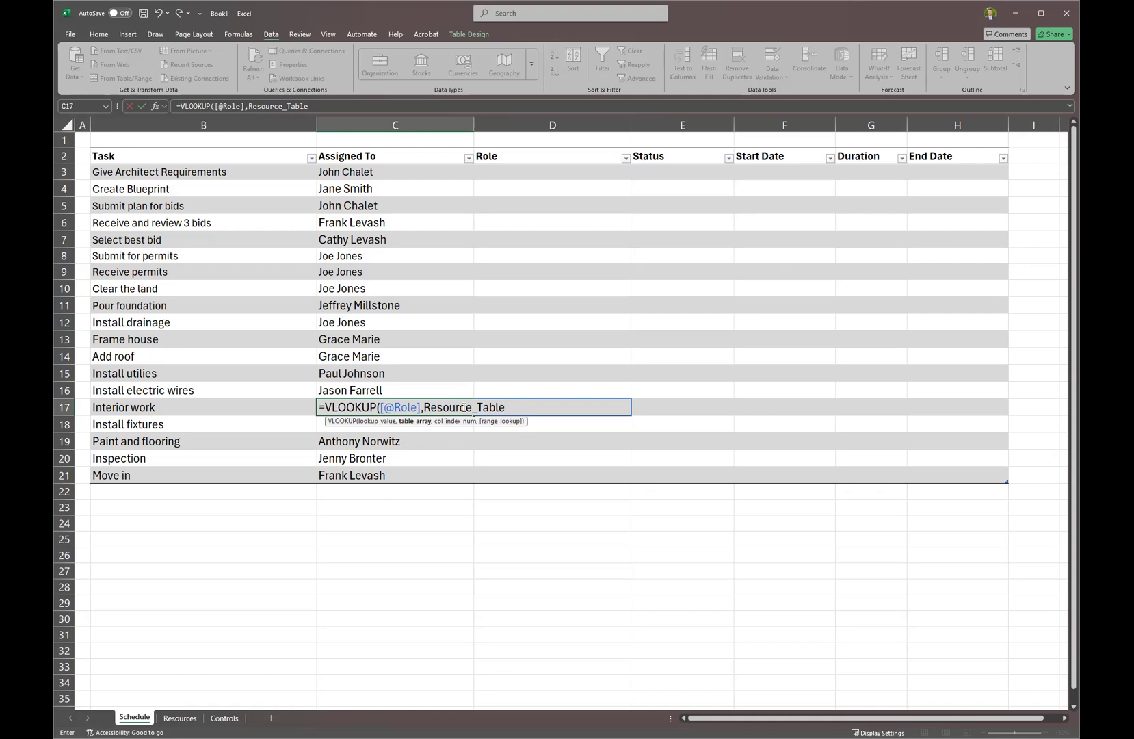
{"action": "type", "text": ","}
{"action": "type", "text": "2"}
{"action": "type", "text": ","}
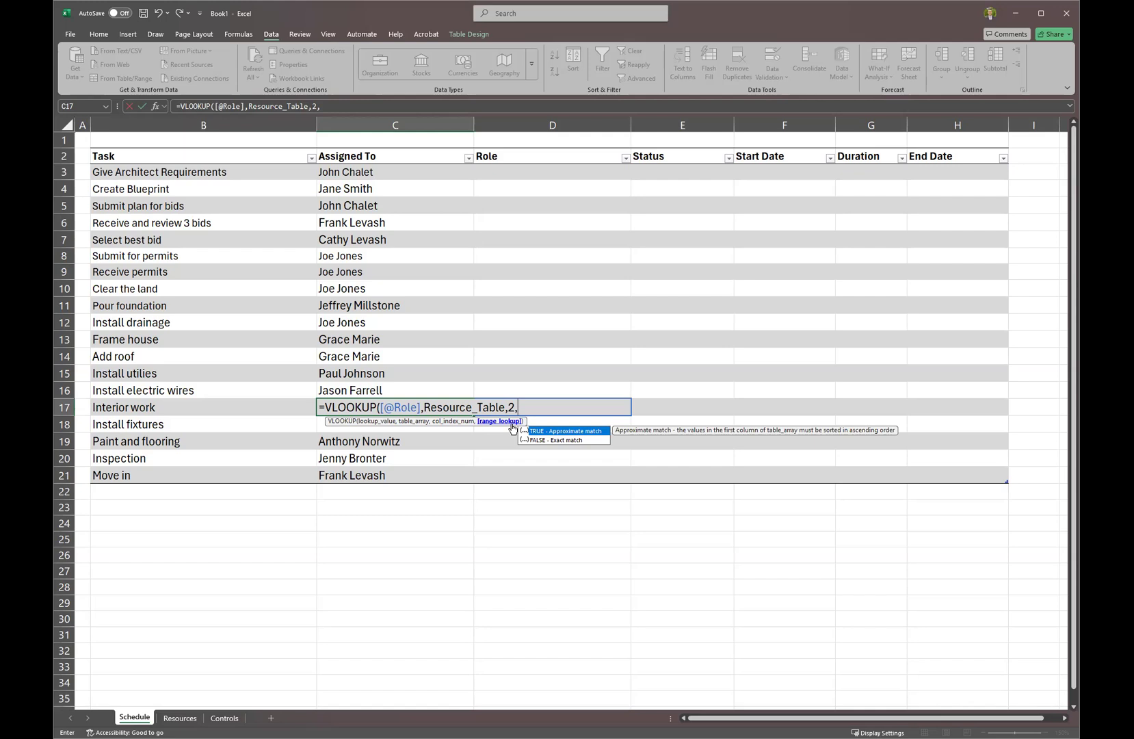
{"action": "key", "text": "Down"}
{"action": "key", "text": "Escape"}
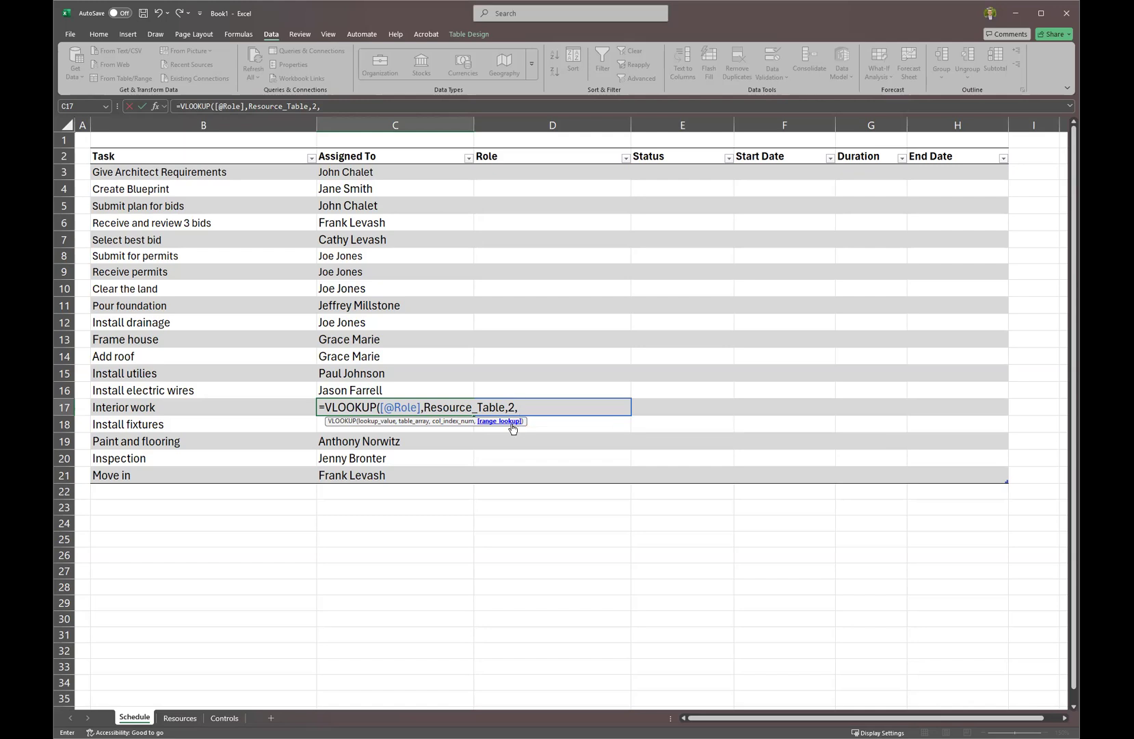
{"action": "left_click", "coordinate": [511, 424]}
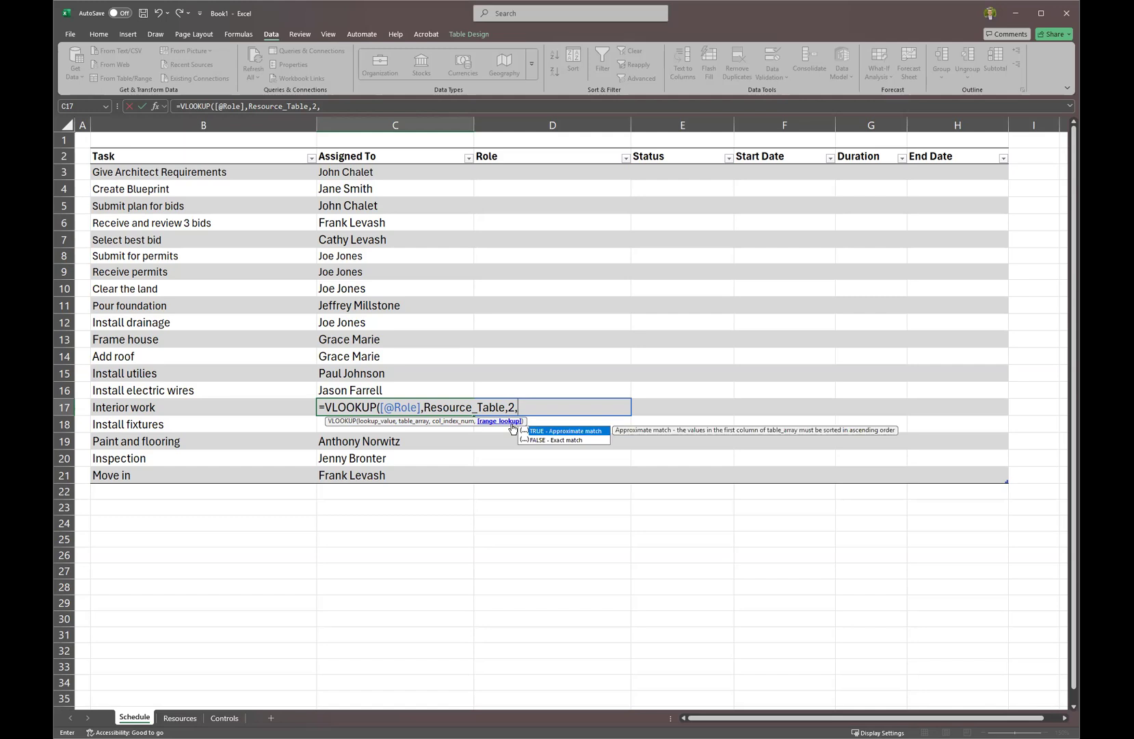
{"action": "key", "text": "Down"}
{"action": "key", "text": "Tab"}
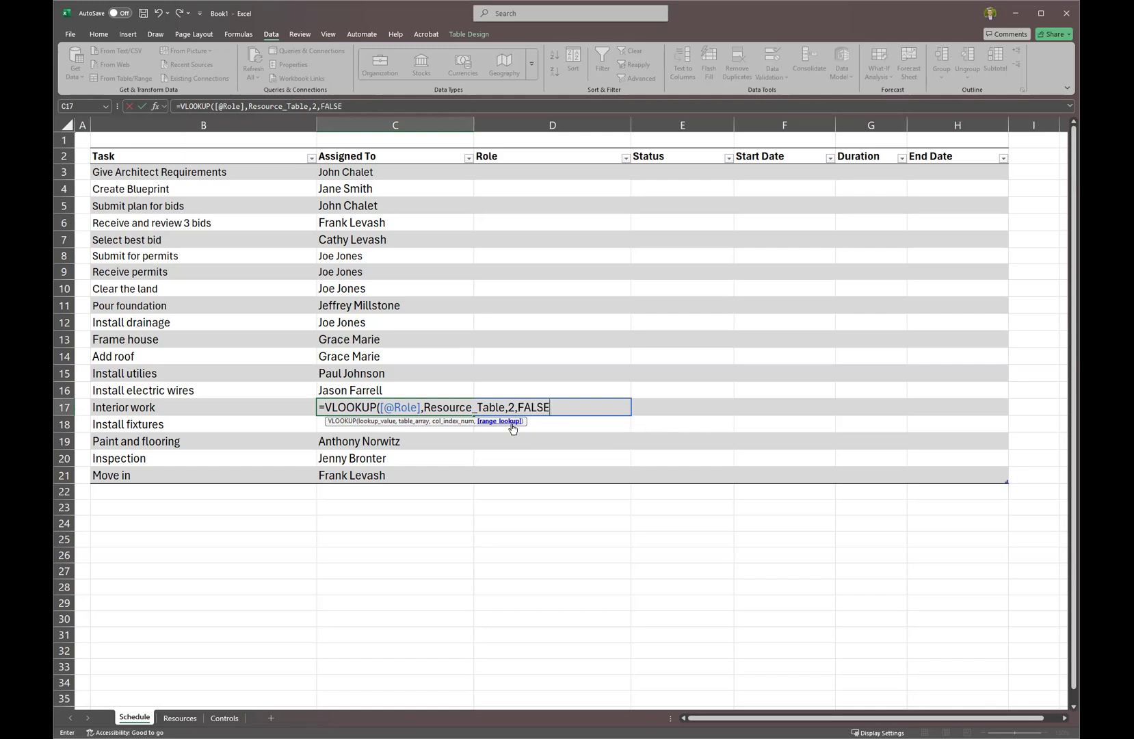
{"action": "key", "text": "Return"}
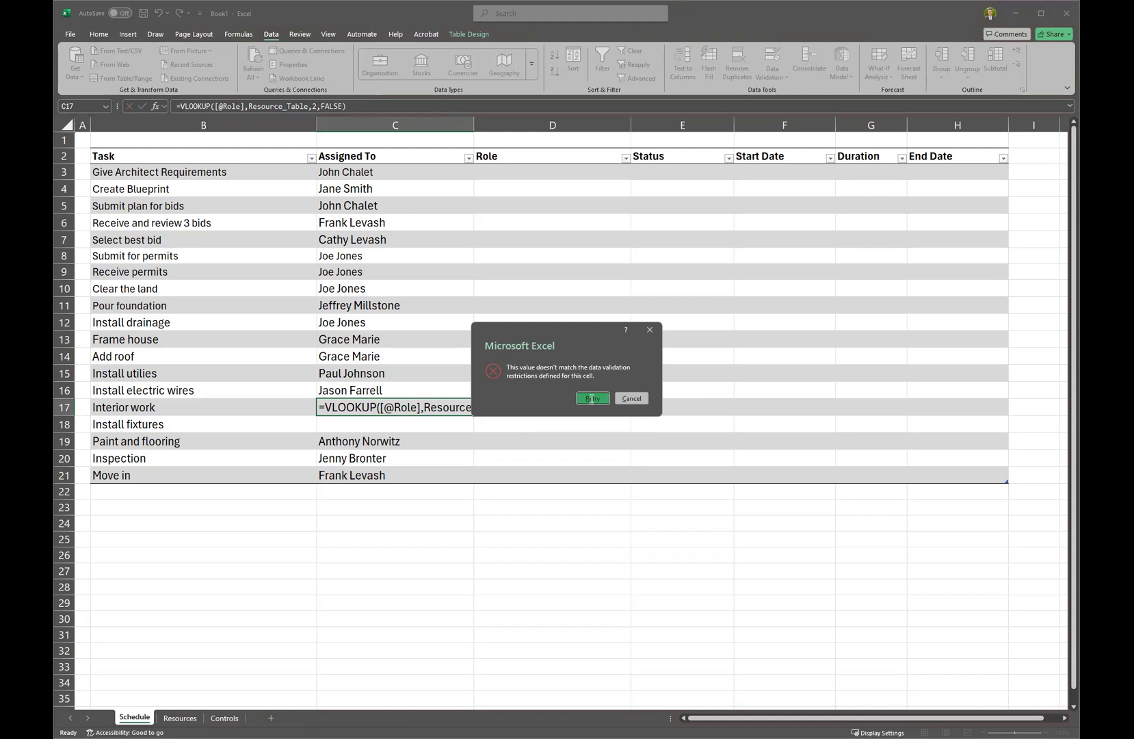
Return to the rejected C17 VLOOKUP formula and cancel the edit.
{"action": "left_click", "coordinate": [591, 398]}
{"action": "double_click", "coordinate": [435, 404]}
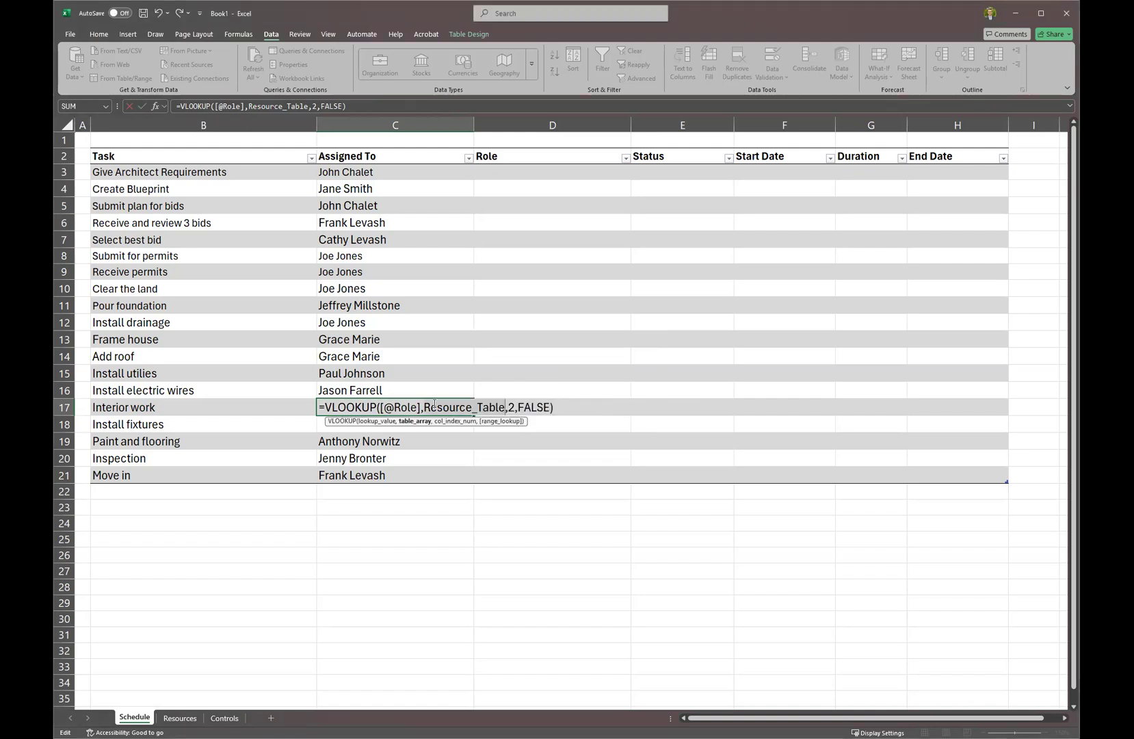
{"action": "key", "text": "End"}
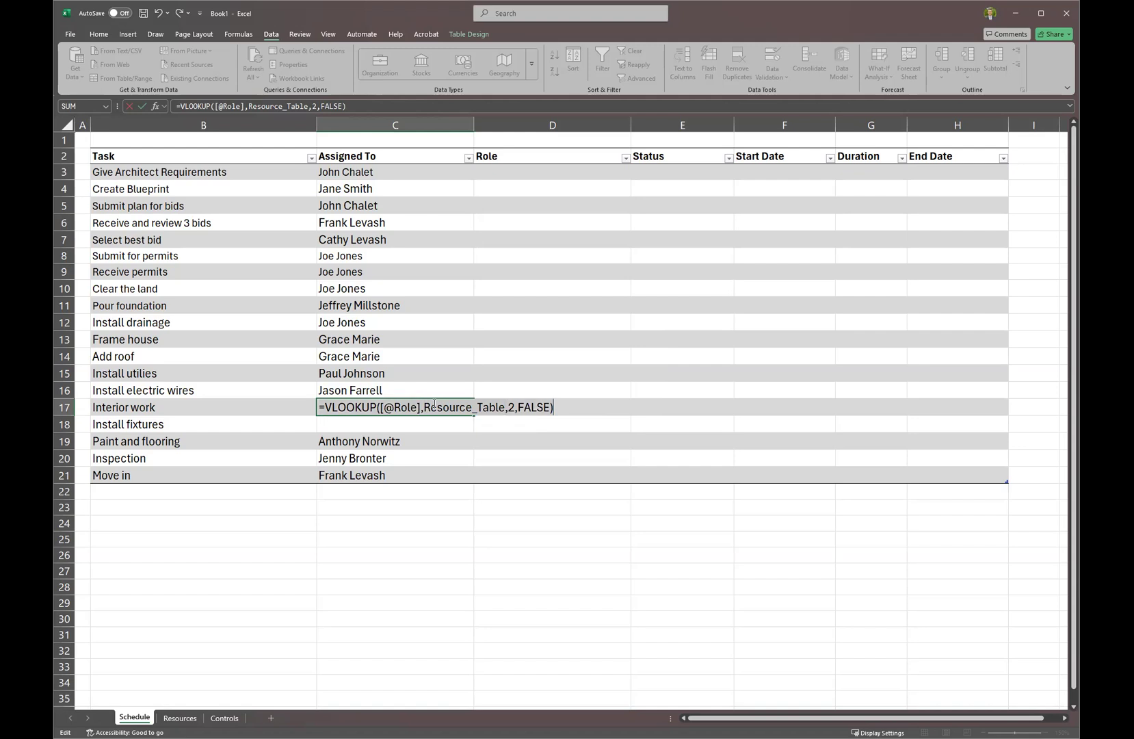
{"action": "key", "text": "Escape"}
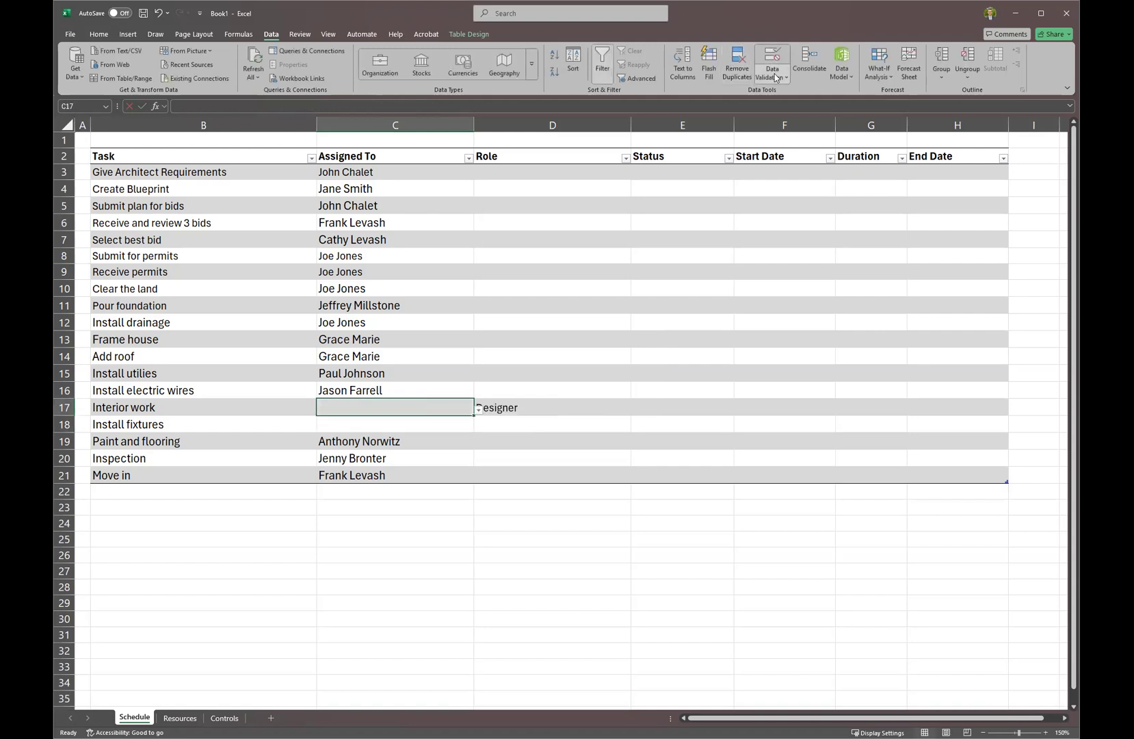
Review the Data Validation settings for C17 and close them without changes.
{"action": "left_click", "coordinate": [776, 76]}
{"action": "left_click", "coordinate": [793, 92]}
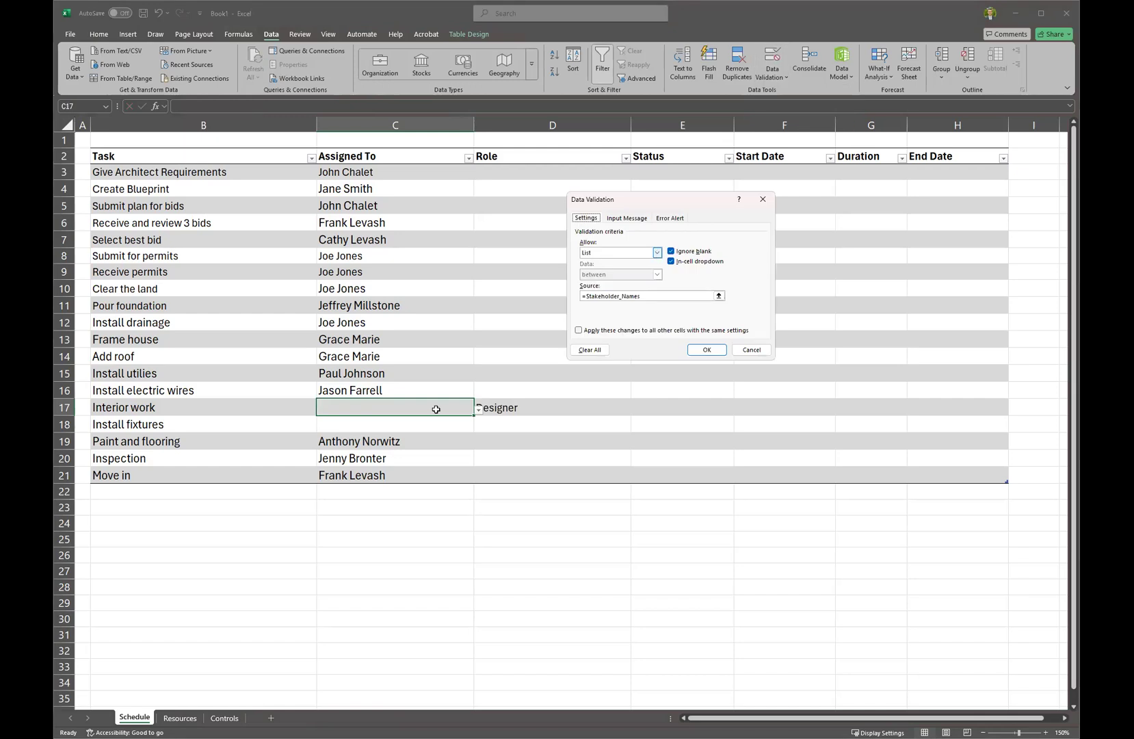
{"action": "key", "text": "Return"}
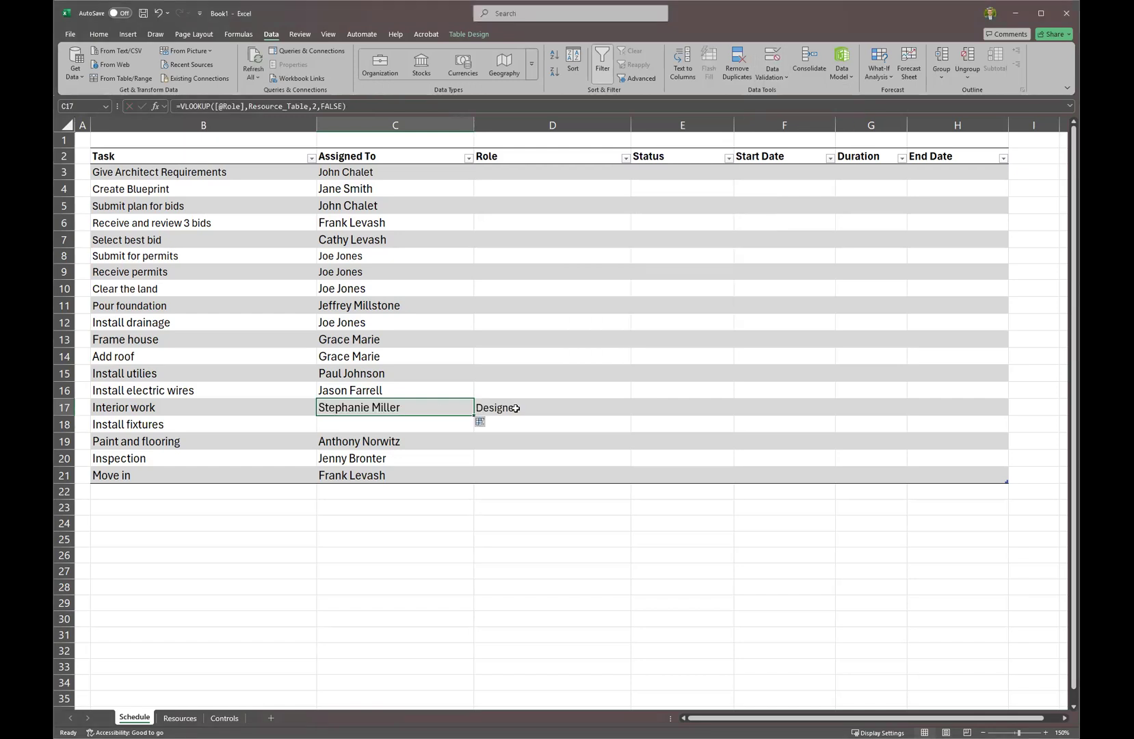
Change Interior work's role to Architect, then Framer, and go to the Resources sheet.
{"action": "left_click", "coordinate": [515, 407]}
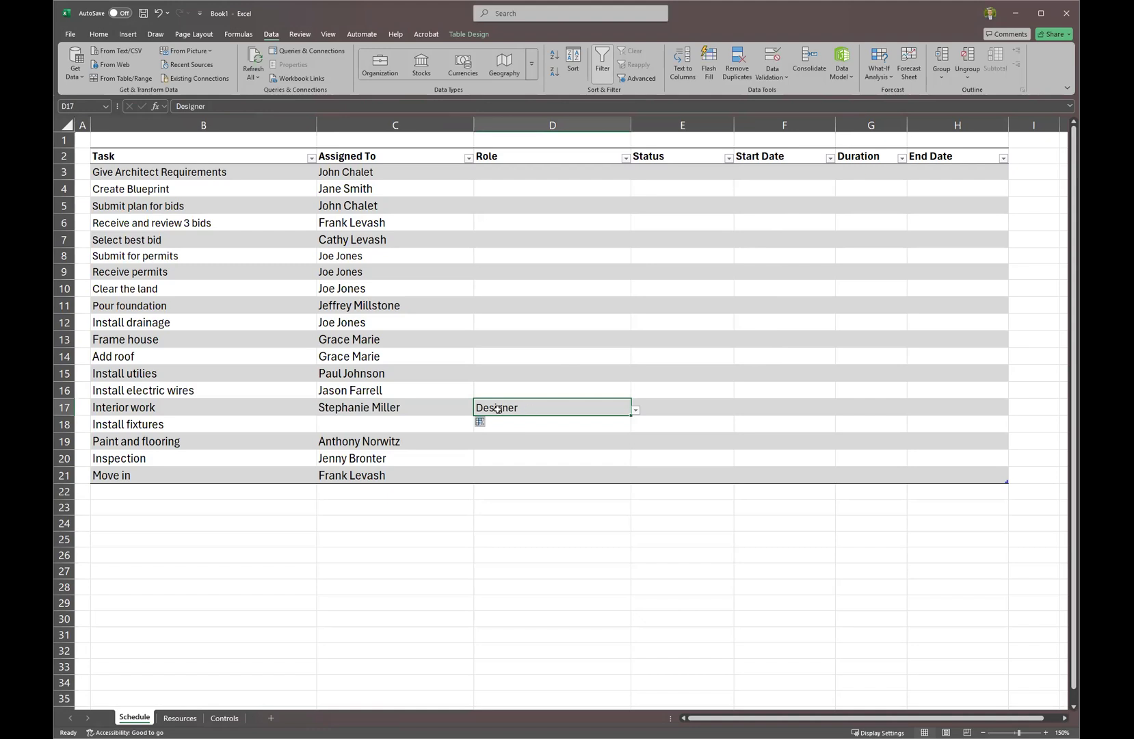
{"action": "left_click", "coordinate": [636, 409]}
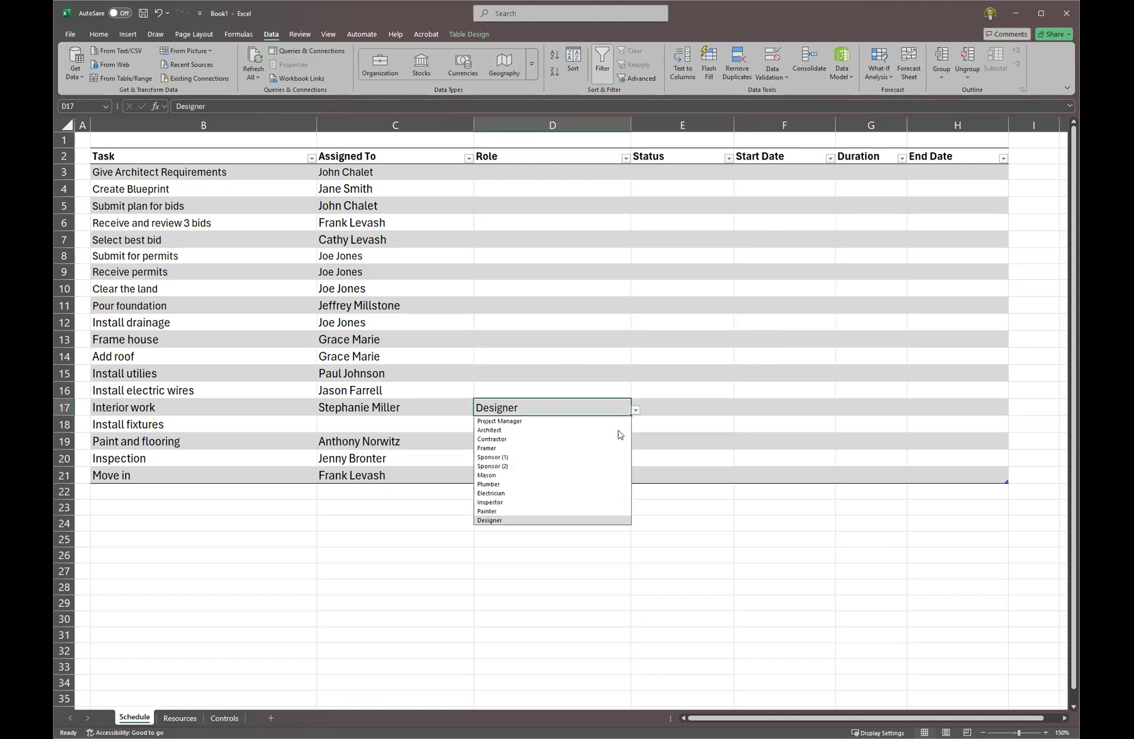
{"action": "left_click", "coordinate": [616, 431]}
{"action": "left_click", "coordinate": [636, 411]}
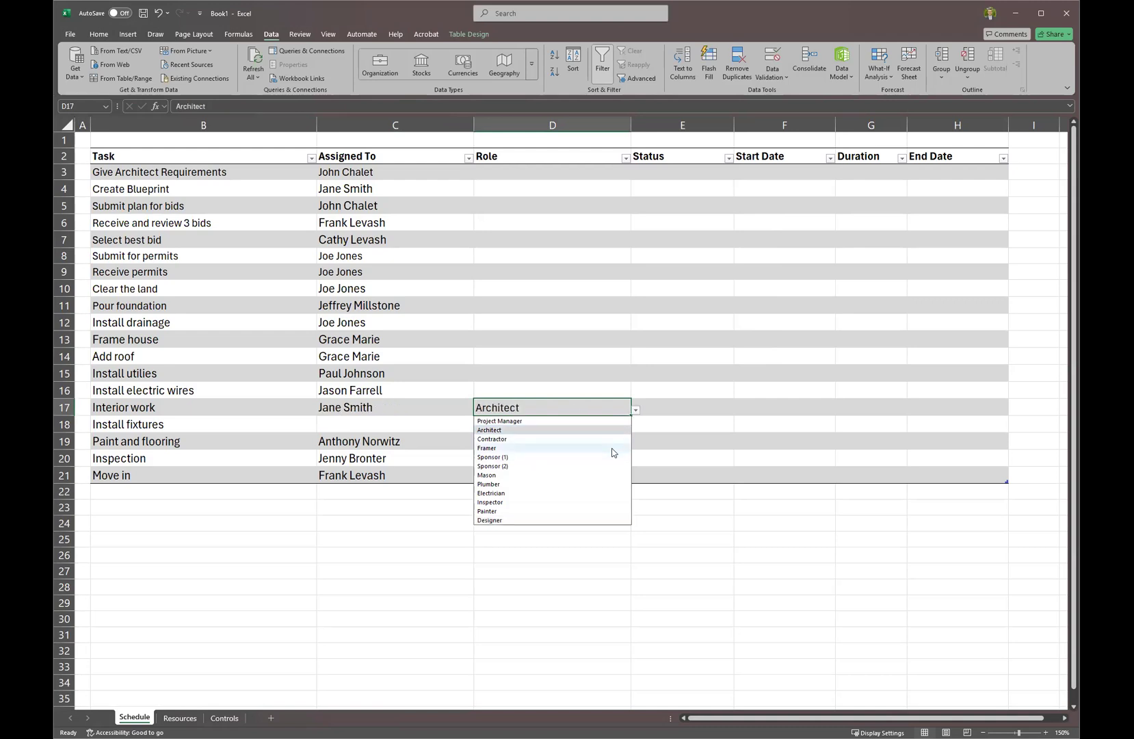
{"action": "left_click", "coordinate": [578, 448]}
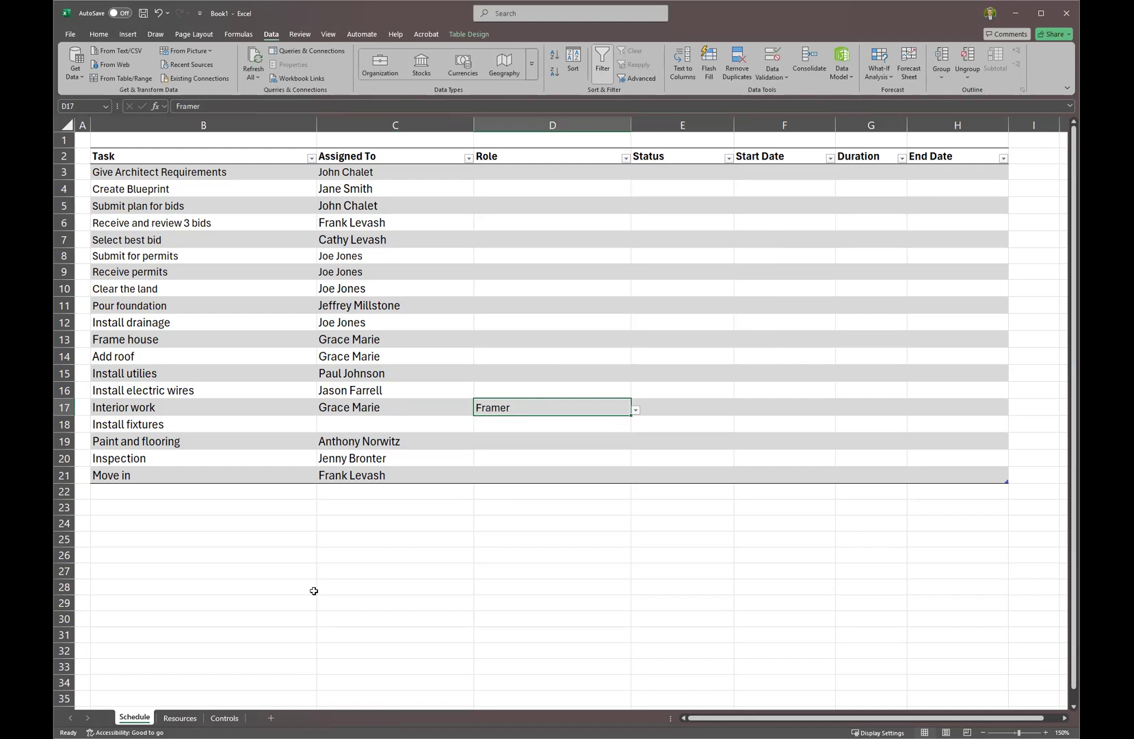
{"action": "left_click", "coordinate": [180, 717]}
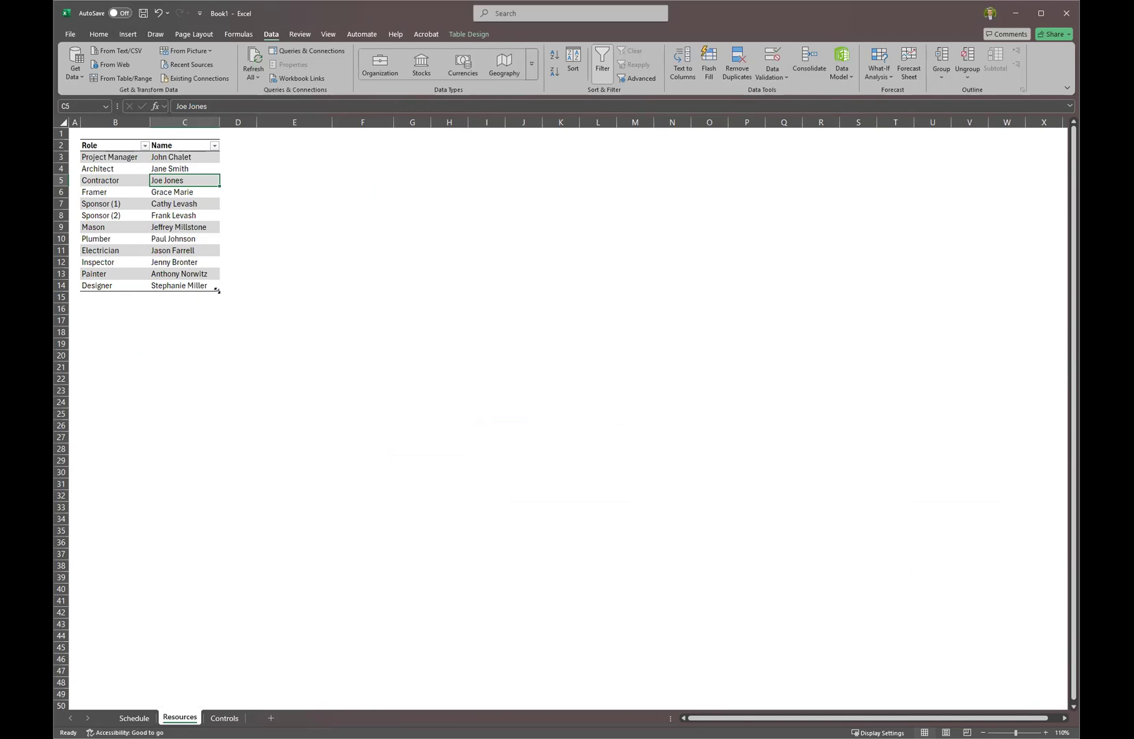
Shrink Resource_Table up to row 13, excluding the Designer row, and return to Schedule.
{"action": "left_click_drag", "start_coordinate": [218, 290], "coordinate": [109, 286]}
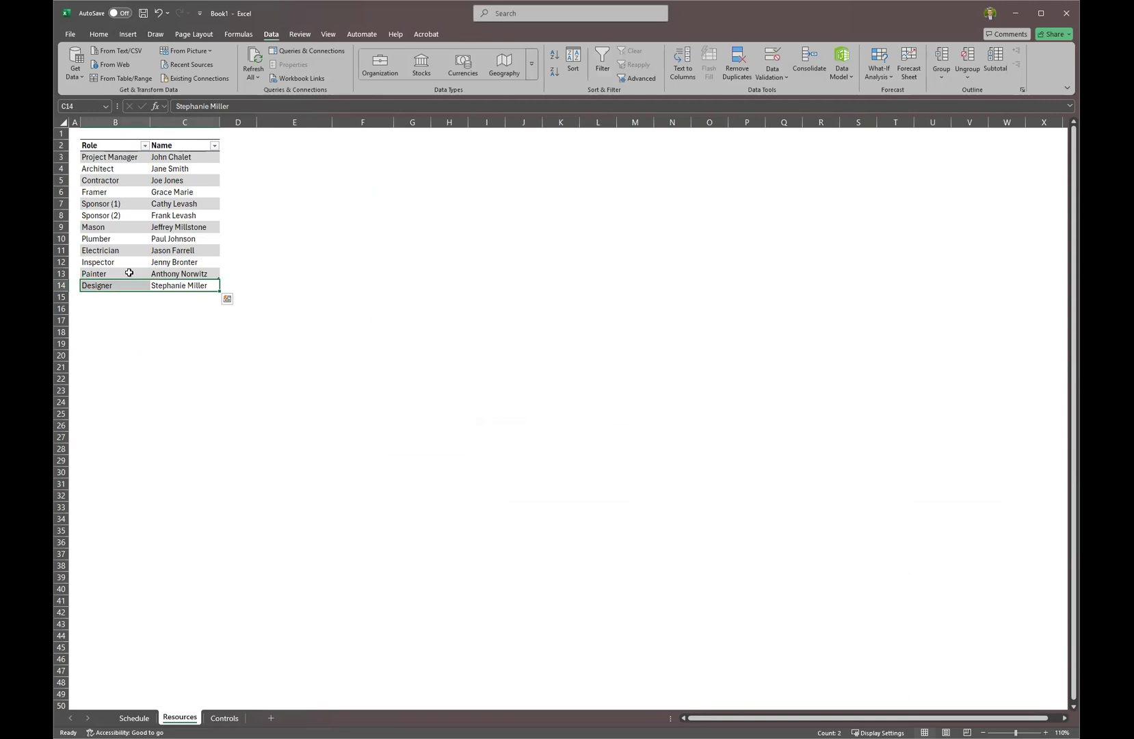
{"action": "left_click", "coordinate": [132, 485]}
{"action": "left_click", "coordinate": [135, 718]}
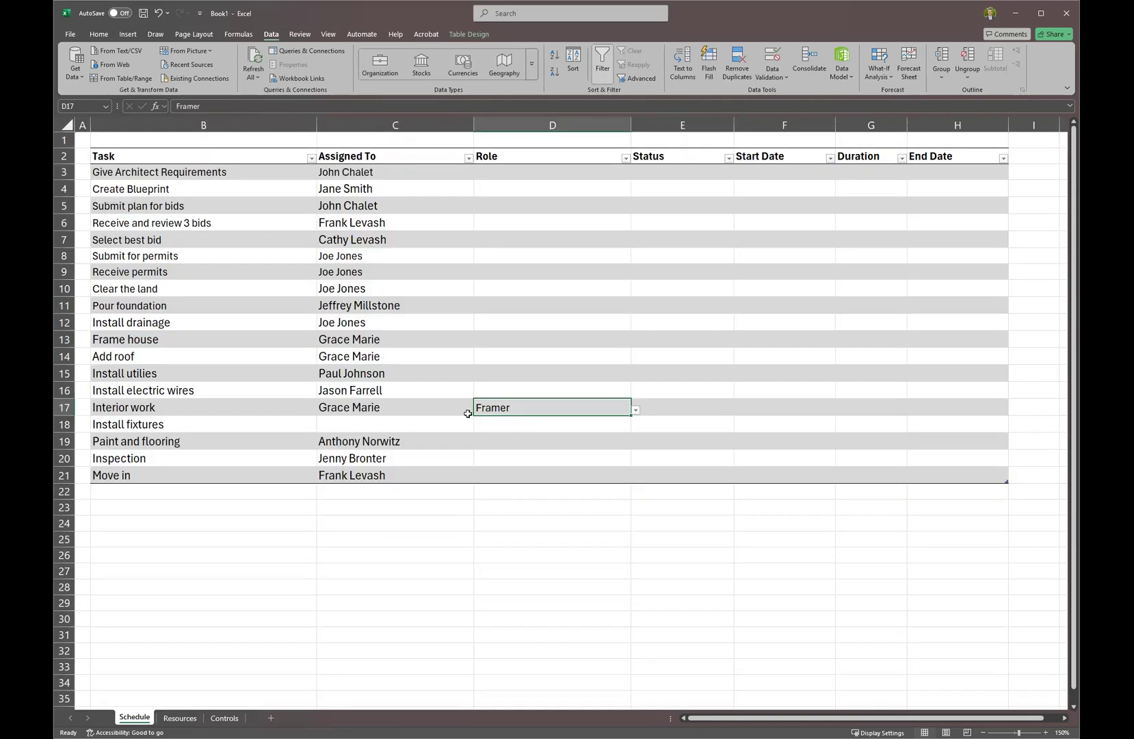
Test Interior work's role as Painter, then Contractor, and check its lookup result.
{"action": "left_click", "coordinate": [637, 411]}
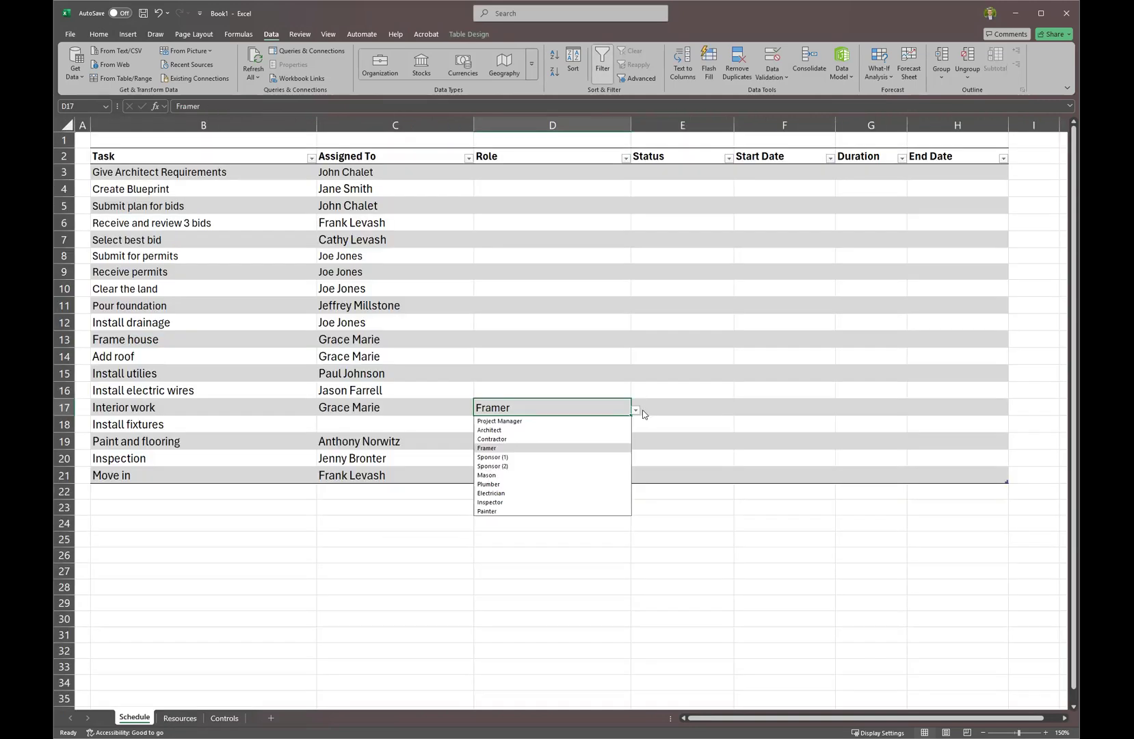
{"action": "left_click", "coordinate": [591, 513]}
{"action": "key", "text": "alt+Down"}
{"action": "left_click", "coordinate": [506, 439]}
{"action": "left_click", "coordinate": [399, 410]}
{"action": "left_click", "coordinate": [445, 387]}
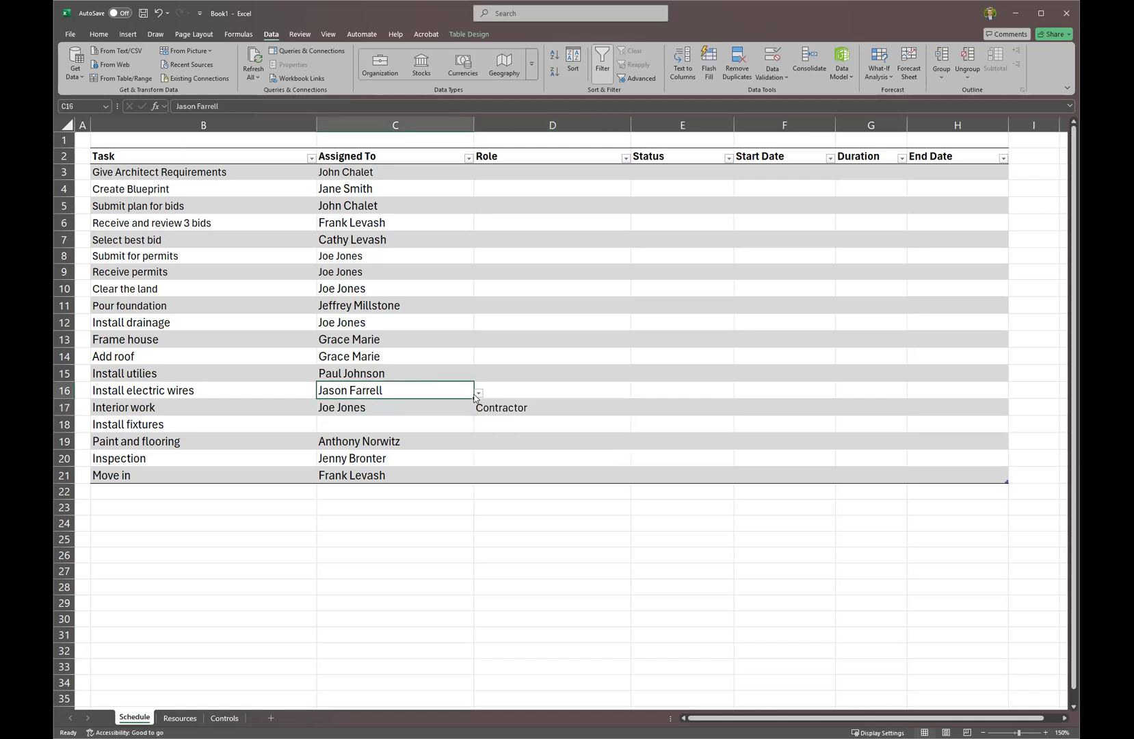
{"action": "left_click", "coordinate": [478, 393]}
{"action": "left_click", "coordinate": [436, 390]}
{"action": "left_click", "coordinate": [464, 405]}
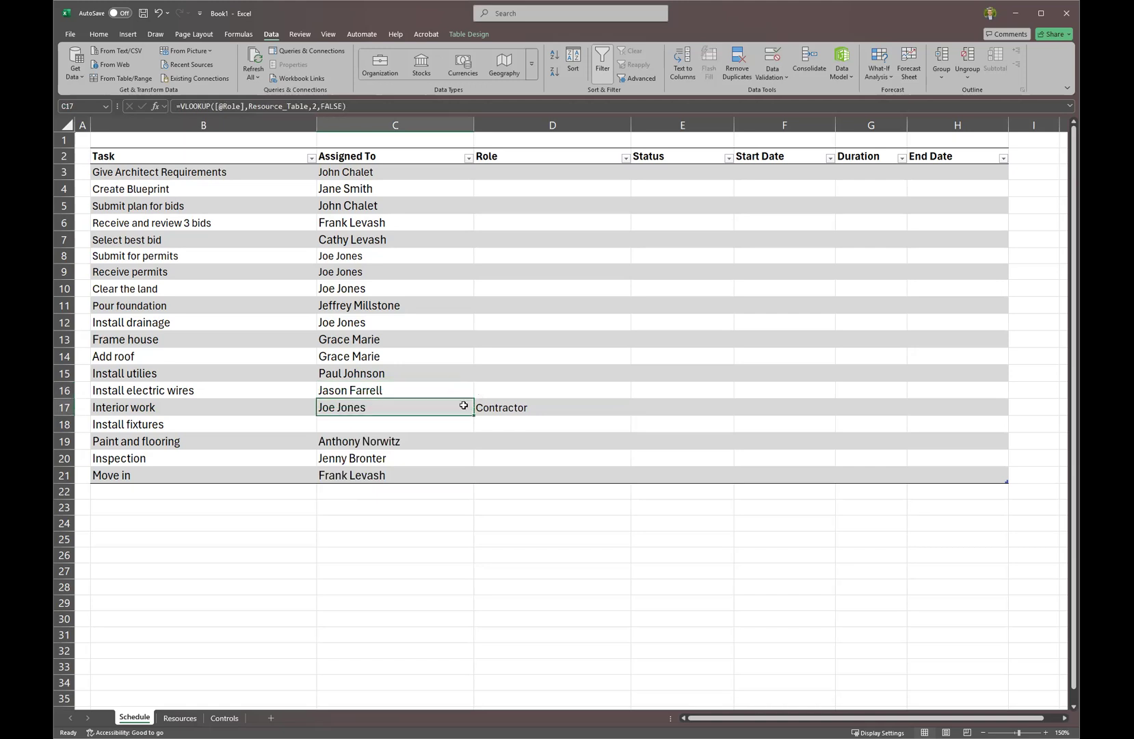
Extend Resource_Table back to row 14 to include Designer, then return to Schedule.
{"action": "left_click", "coordinate": [183, 720]}
{"action": "left_click_drag", "start_coordinate": [217, 279], "coordinate": [217, 286]}
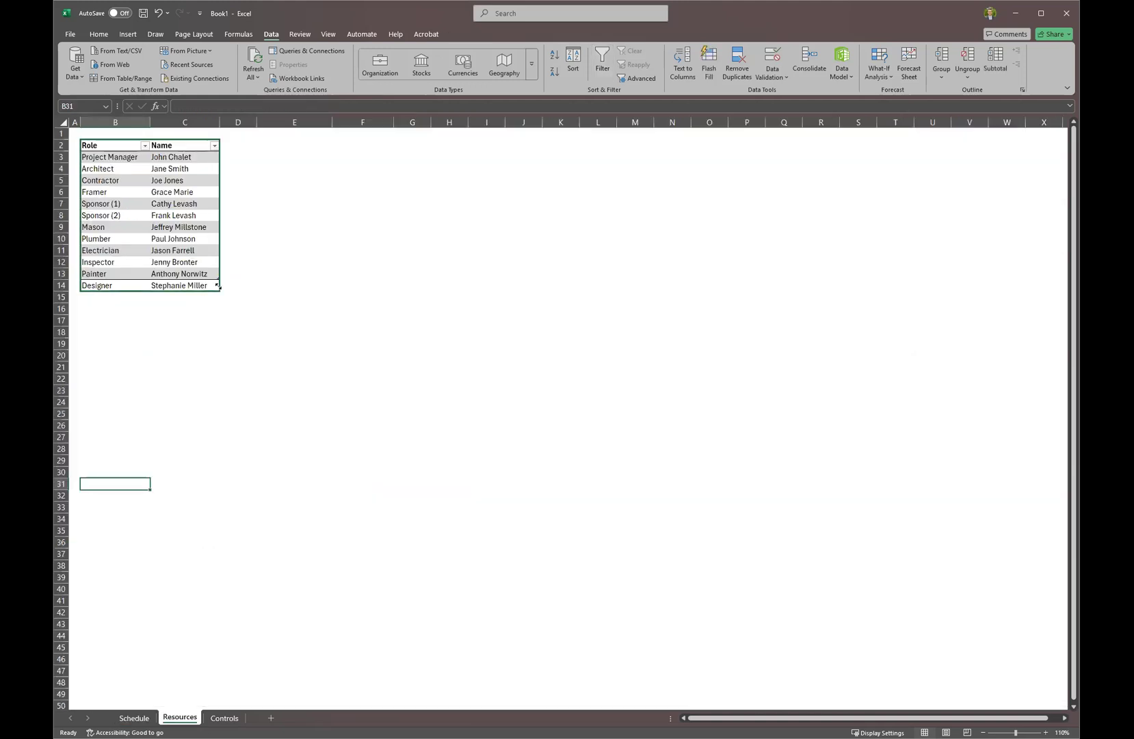
{"action": "left_click", "coordinate": [135, 718]}
{"action": "left_click", "coordinate": [537, 407]}
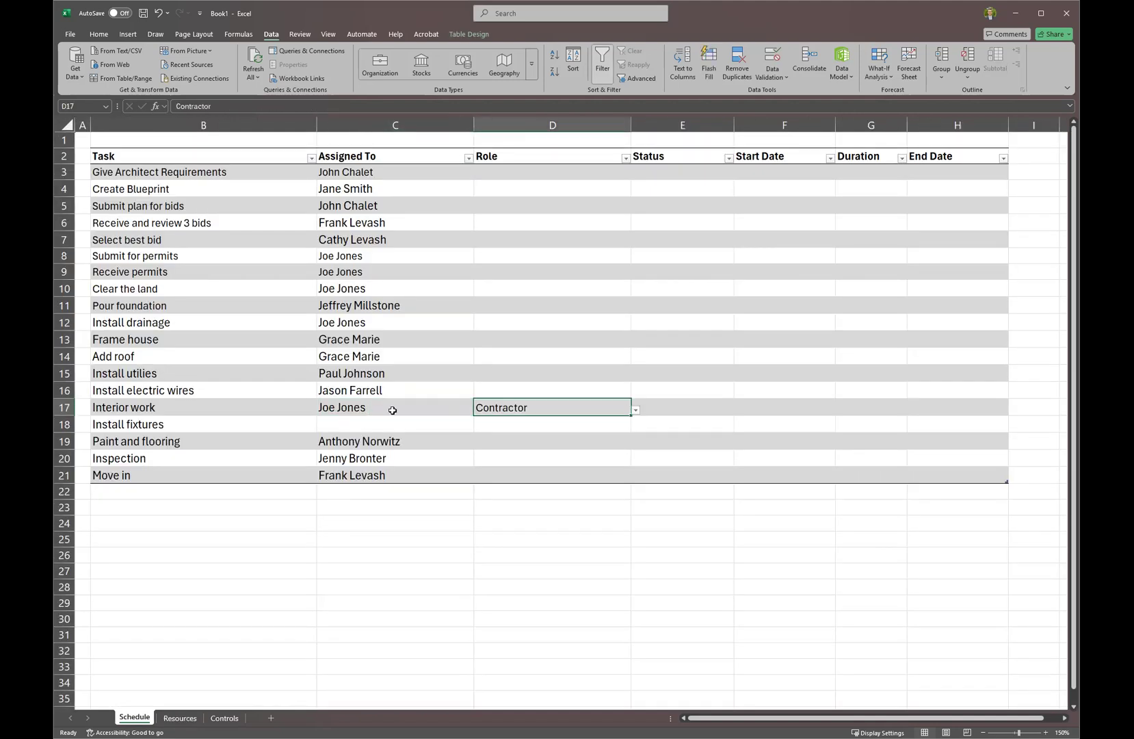
Set Interior work's role to Designer, then back to Contractor.
{"action": "left_click", "coordinate": [637, 411]}
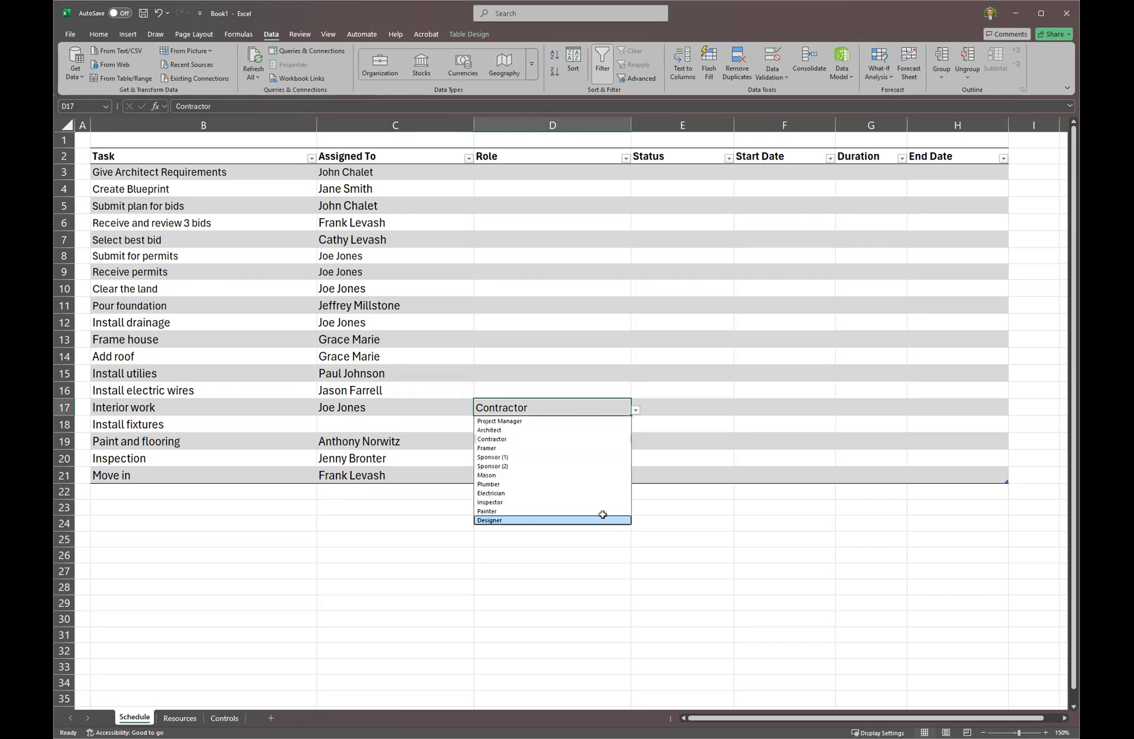
{"action": "key", "text": "Return"}
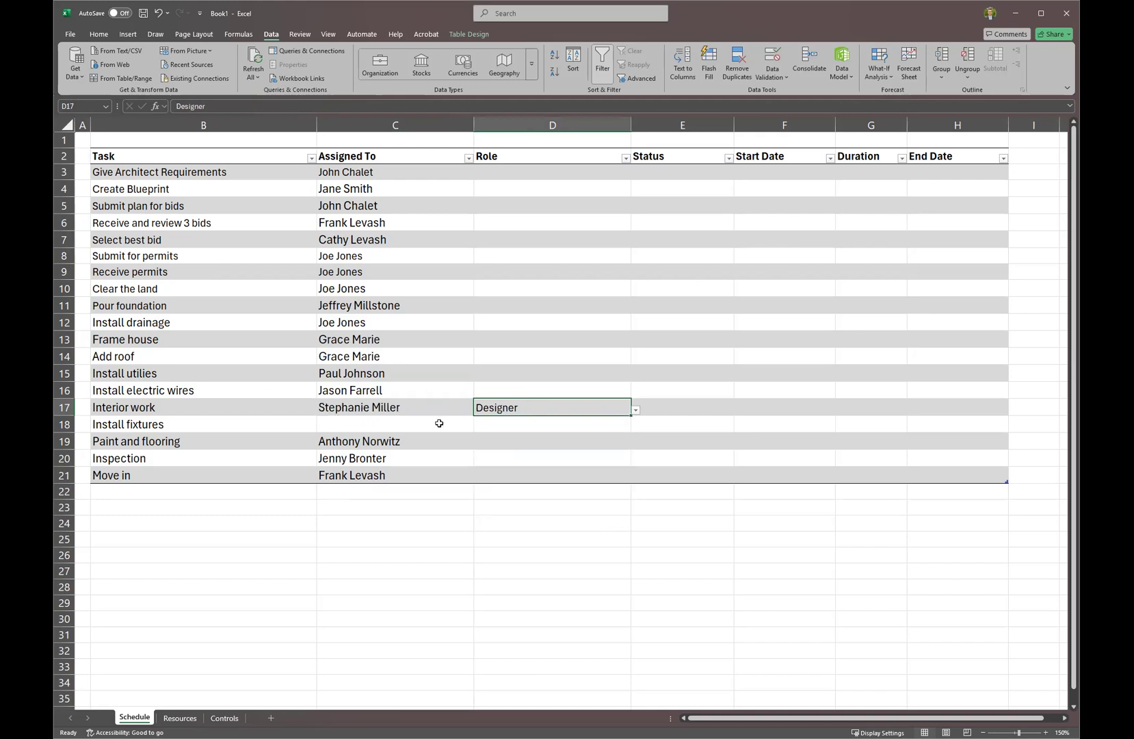
{"action": "left_click", "coordinate": [640, 409]}
{"action": "left_click", "coordinate": [626, 410]}
{"action": "left_click", "coordinate": [635, 410]}
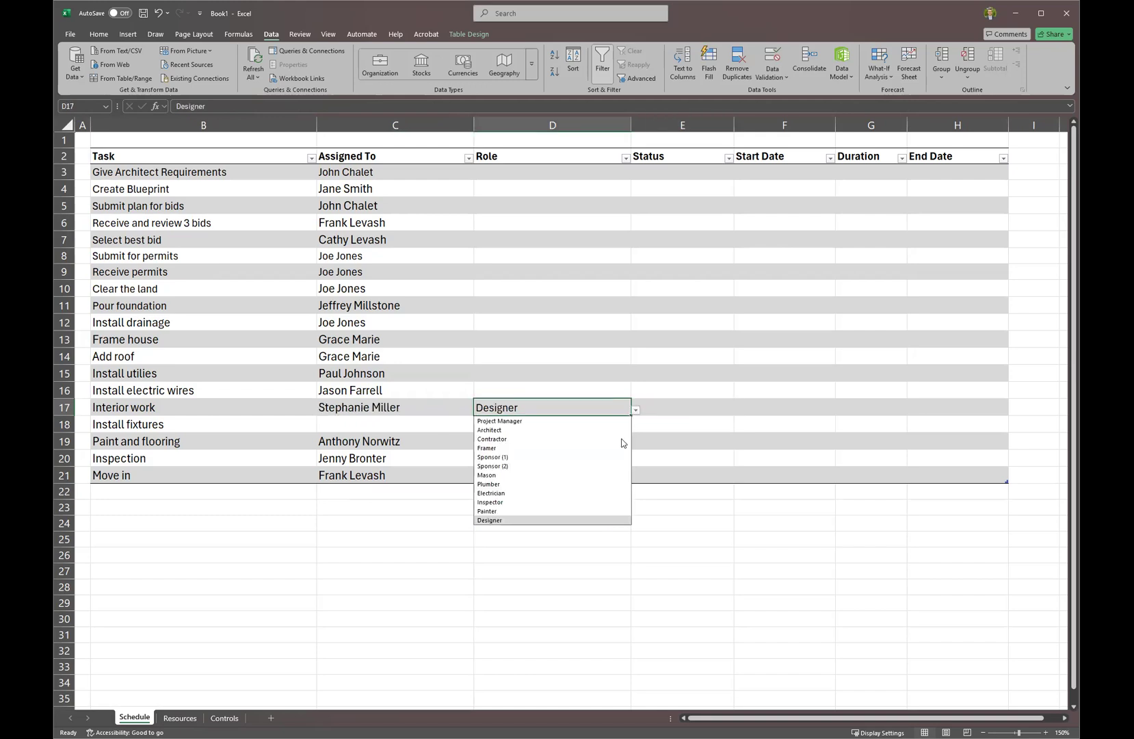
{"action": "key", "text": "Return"}
{"action": "left_click", "coordinate": [588, 424]}
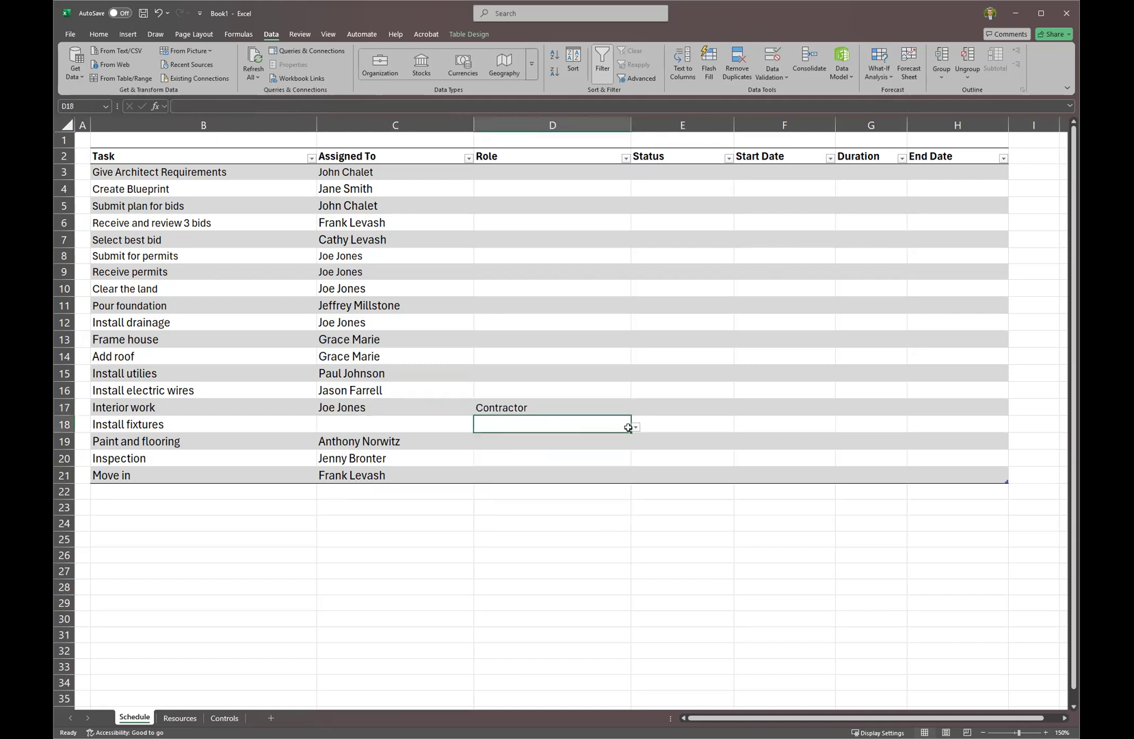
Give Install fixtures the Designer role and copy C17's VLOOKUP formula down to C18.
{"action": "left_click", "coordinate": [636, 427]}
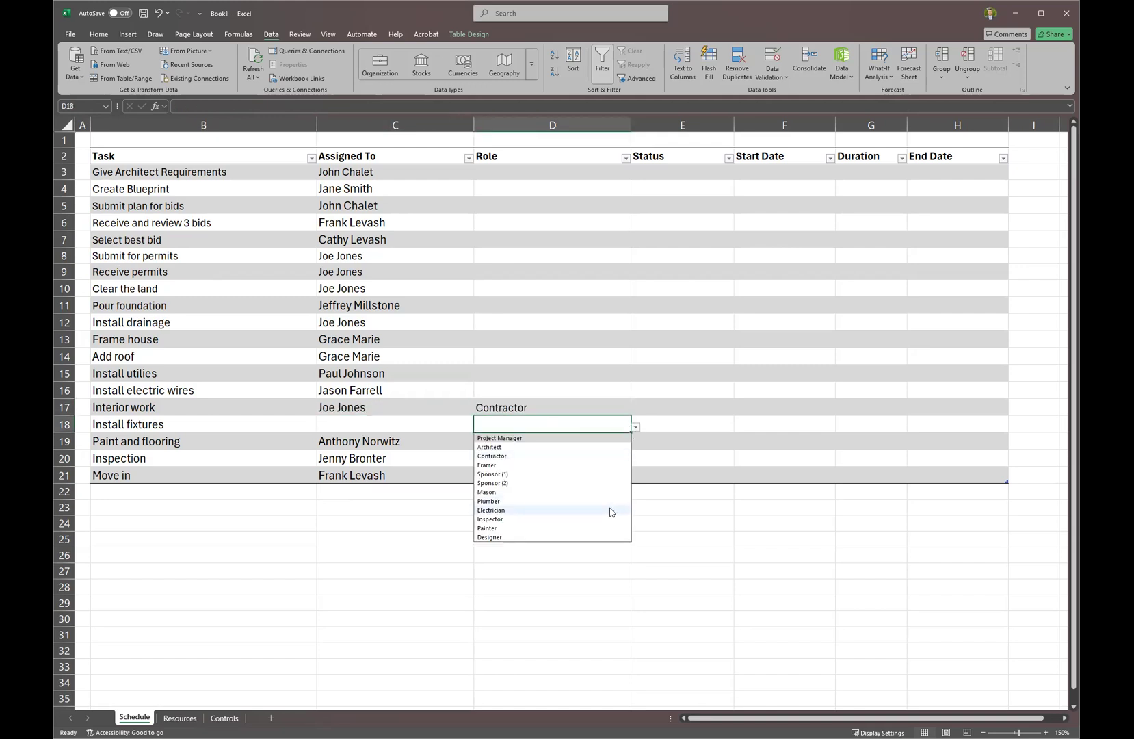
{"action": "left_click", "coordinate": [603, 536]}
{"action": "key", "text": "Left"}
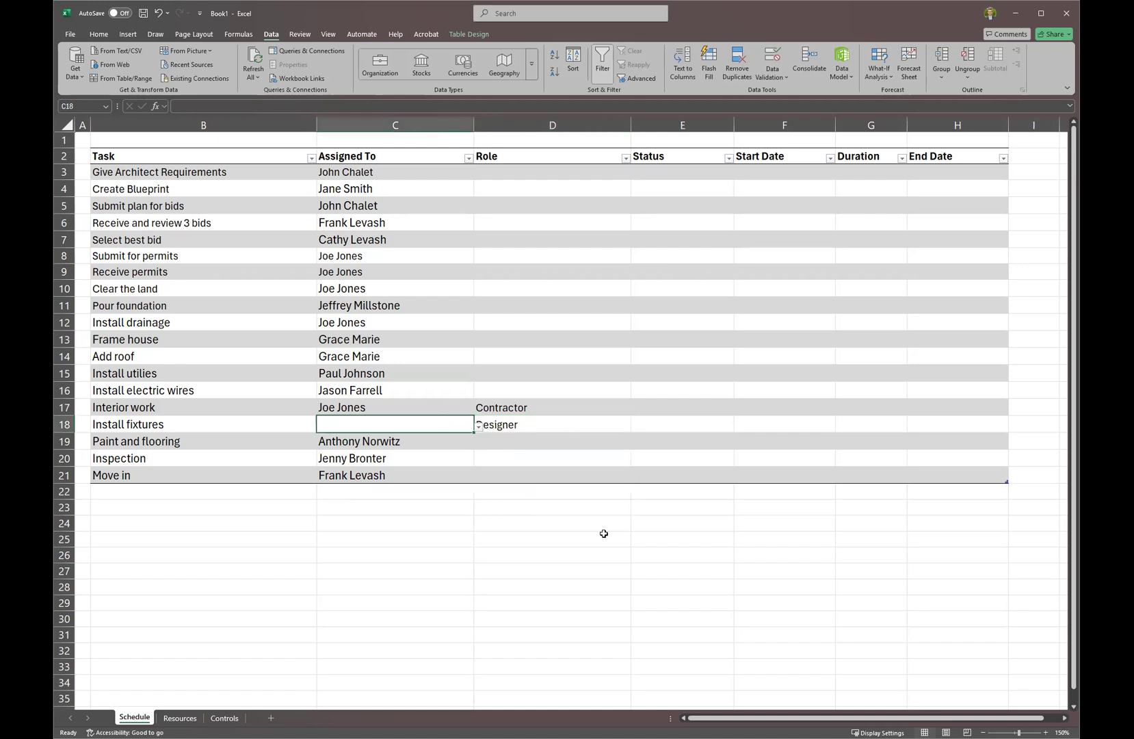
{"action": "left_click", "coordinate": [441, 409]}
{"action": "left_click_drag", "start_coordinate": [474, 416], "coordinate": [435, 417]}
{"action": "left_click", "coordinate": [519, 409]}
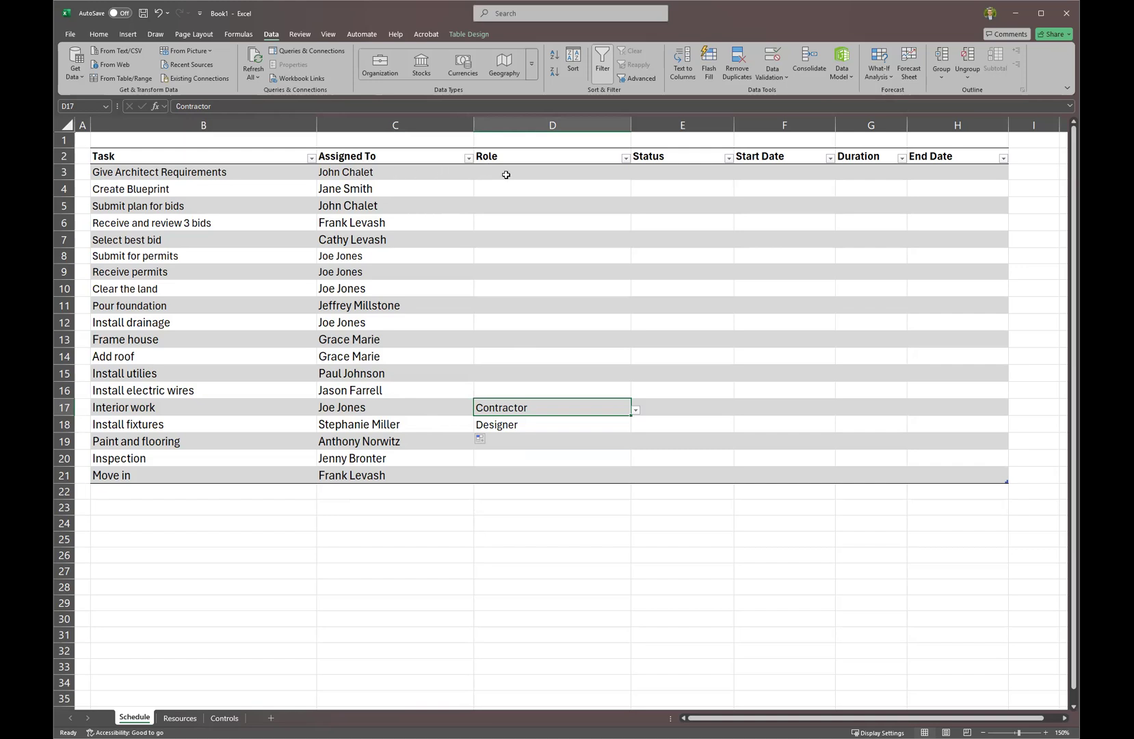
Glance at the Resources sheet, return to Schedule and select the Status cells.
{"action": "left_click", "coordinate": [180, 717]}
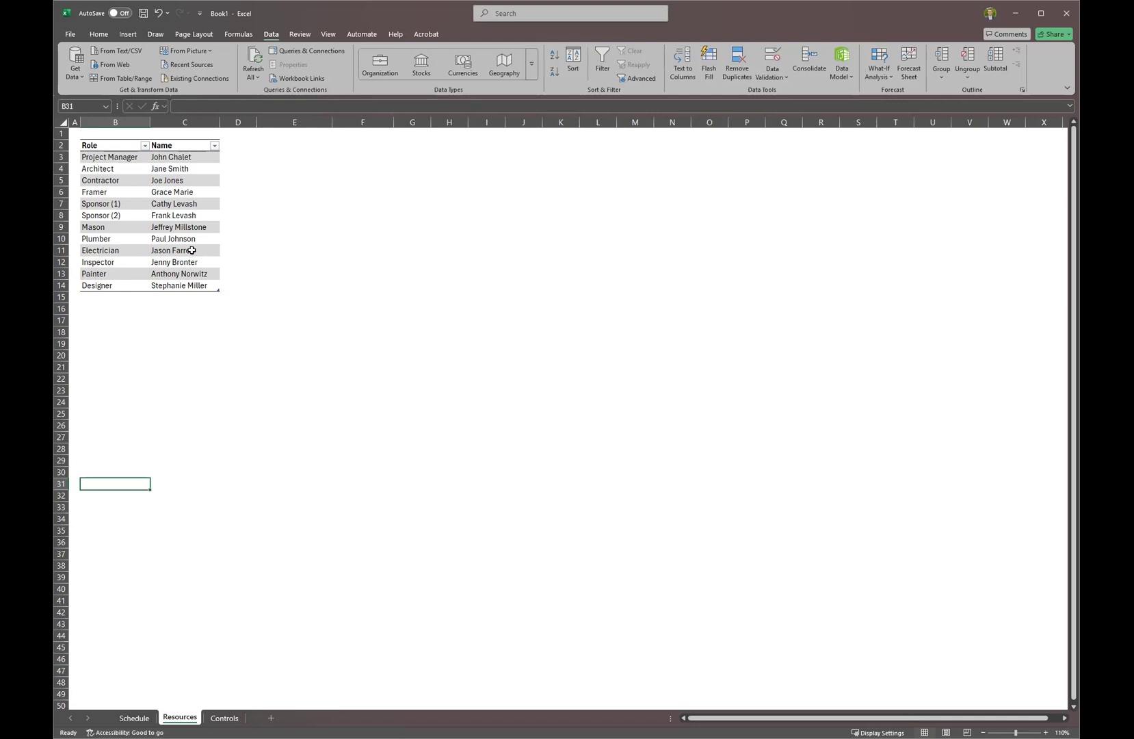
{"action": "left_click", "coordinate": [137, 719]}
{"action": "left_click", "coordinate": [531, 222]}
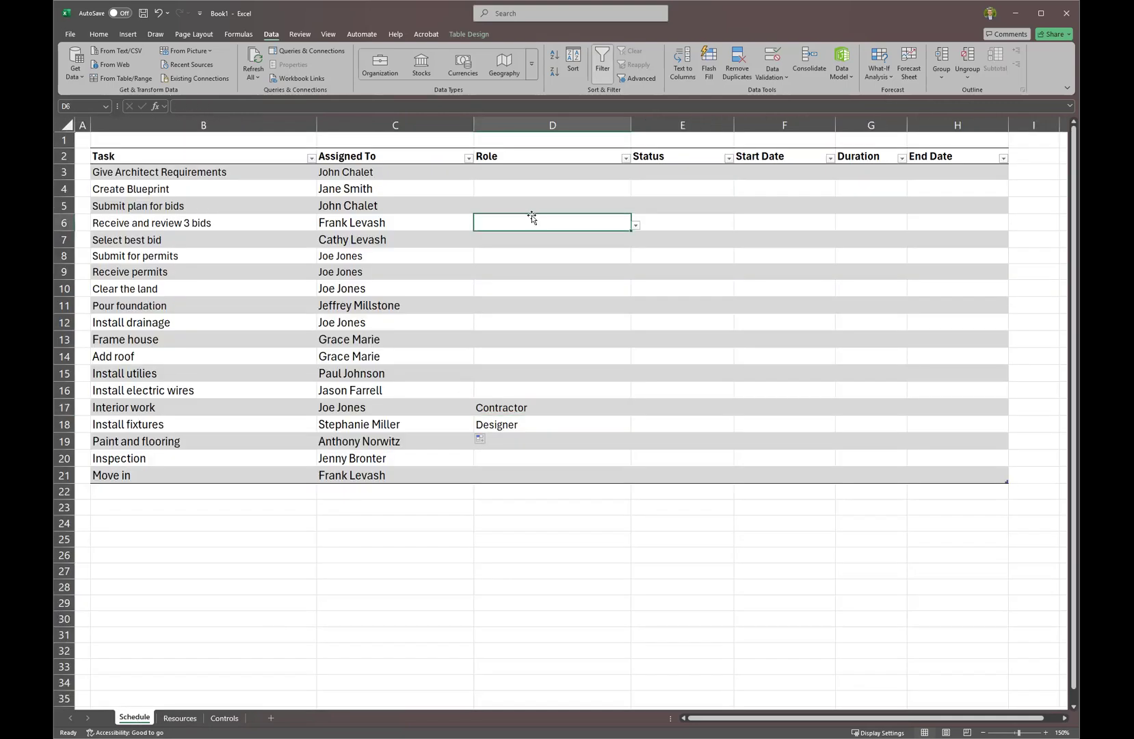
{"action": "left_click_drag", "start_coordinate": [702, 174], "coordinate": [702, 467]}
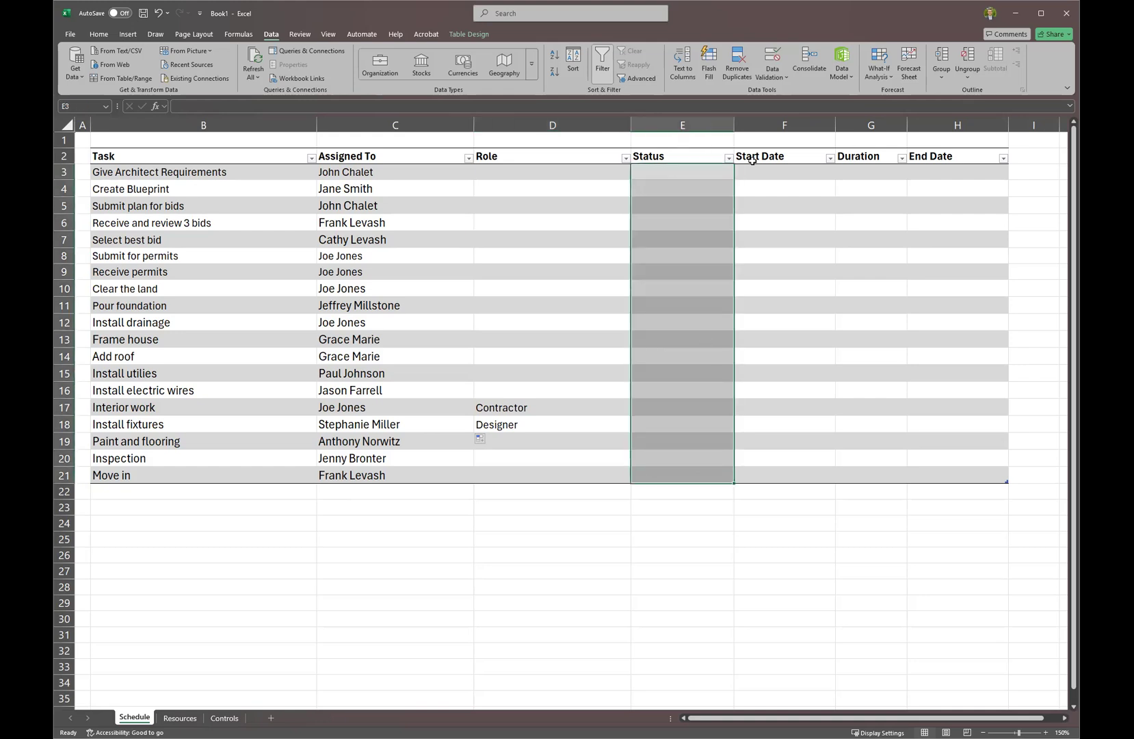
Give Give Architect Requirements a start date of 1/2/2025 and a duration of 5.
{"action": "left_click", "coordinate": [788, 175]}
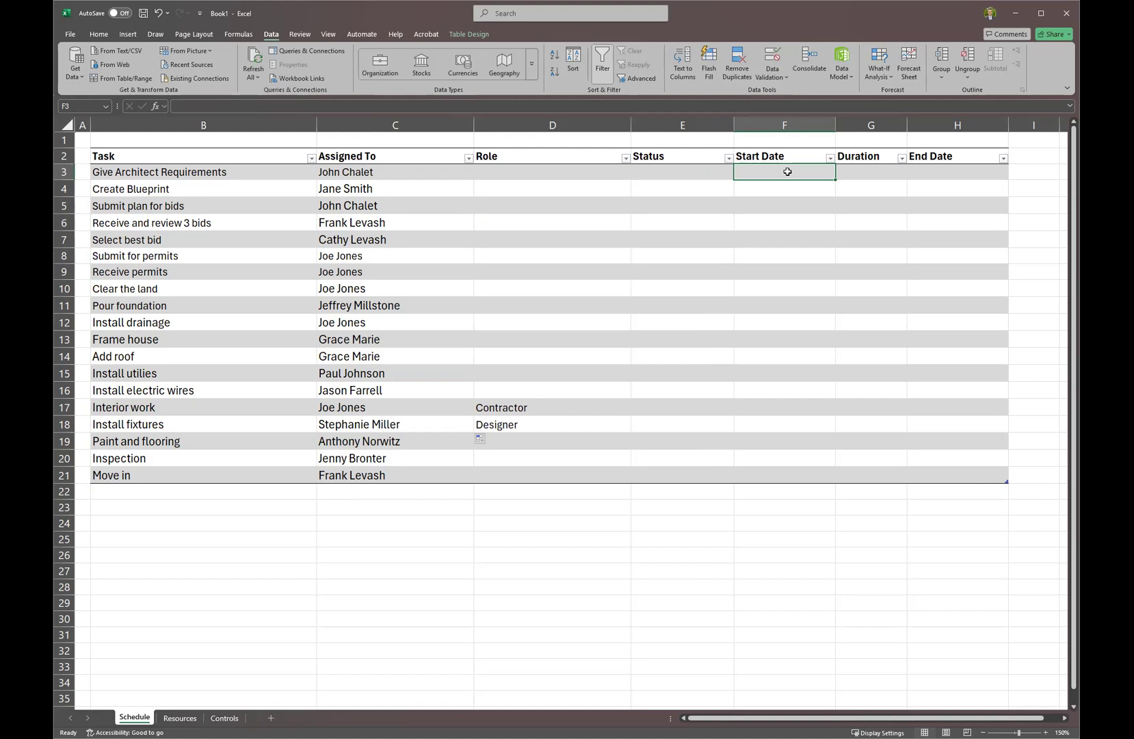
{"action": "type", "text": "1"}
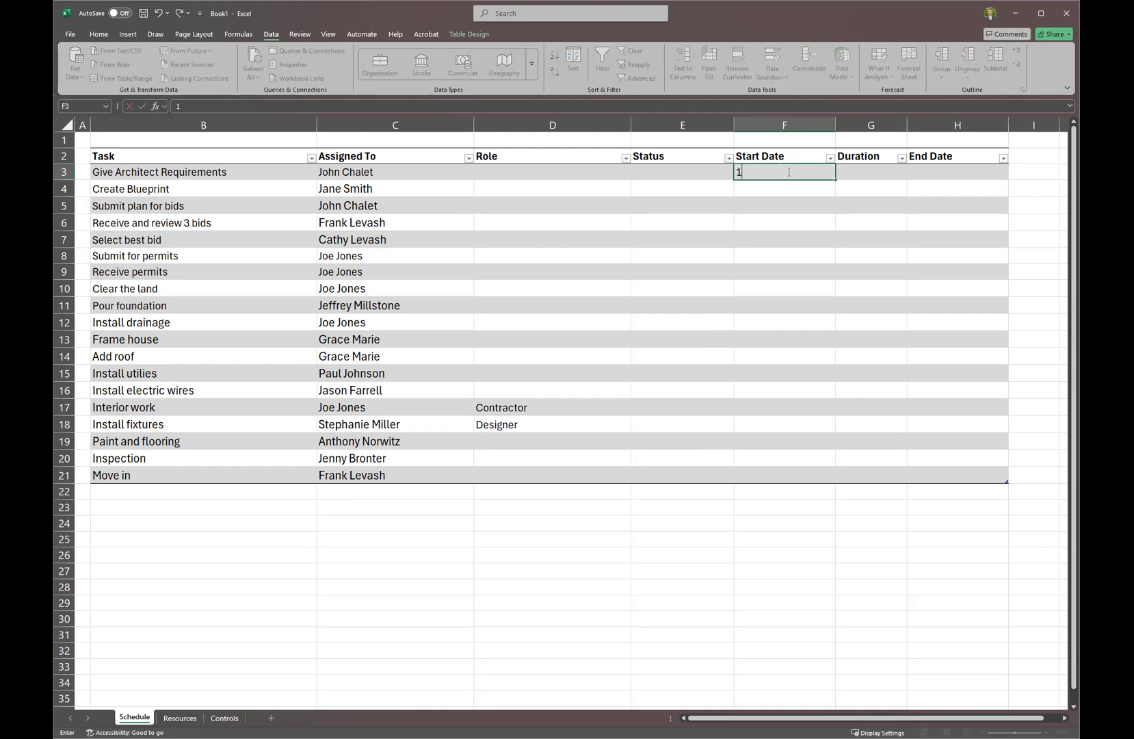
{"action": "type", "text": "/2/2025"}
{"action": "key", "text": "Return"}
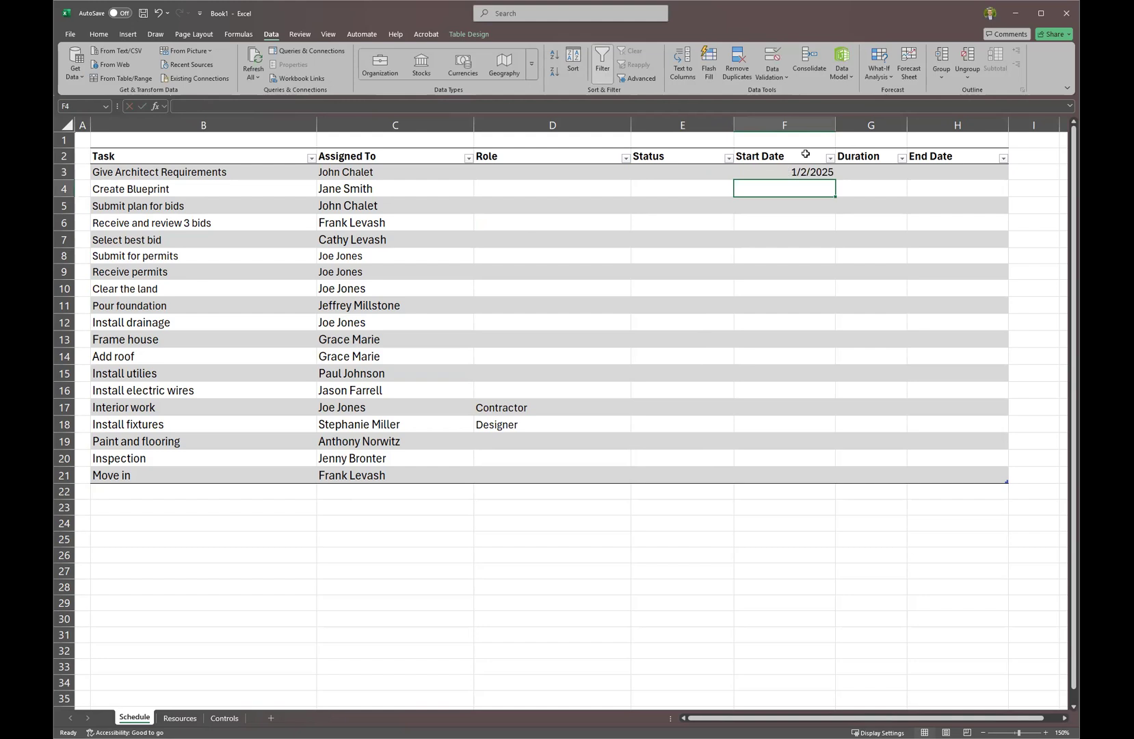
{"action": "left_click", "coordinate": [871, 173]}
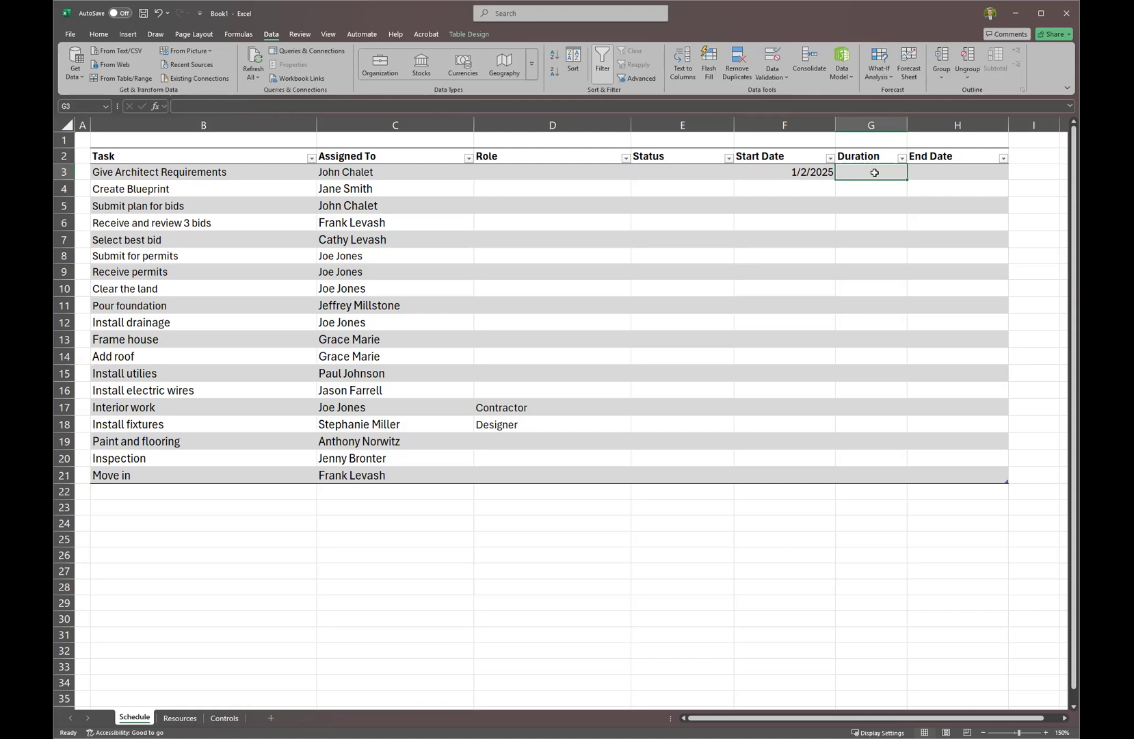
{"action": "type", "text": "5"}
{"action": "key", "text": "Return"}
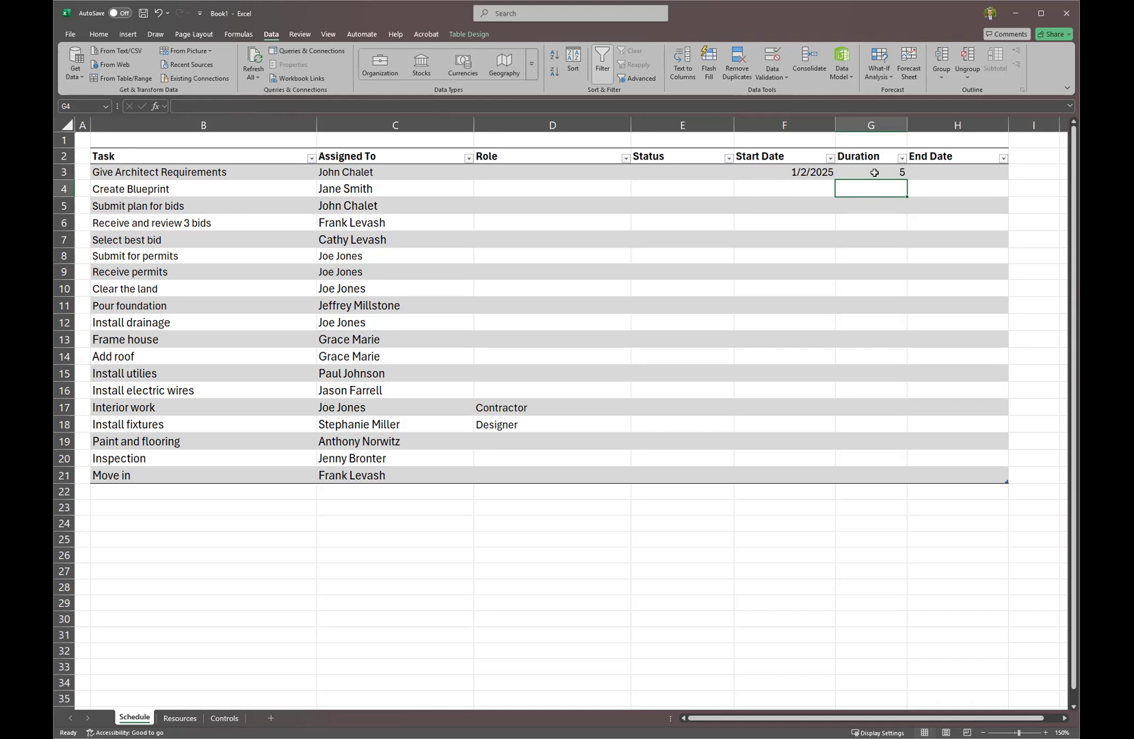
Enter =WORKDAY(F3,G3) in H3 so the whole End Date column fills.
{"action": "left_click", "coordinate": [975, 173]}
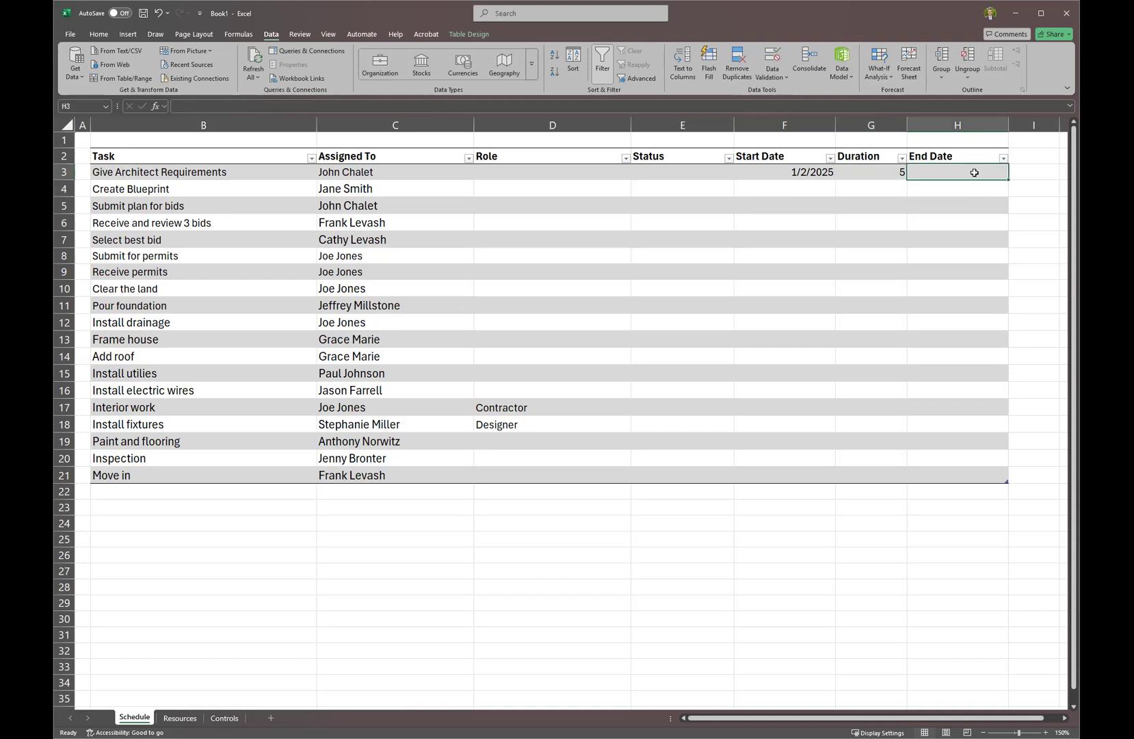
{"action": "type", "text": "=Workday"}
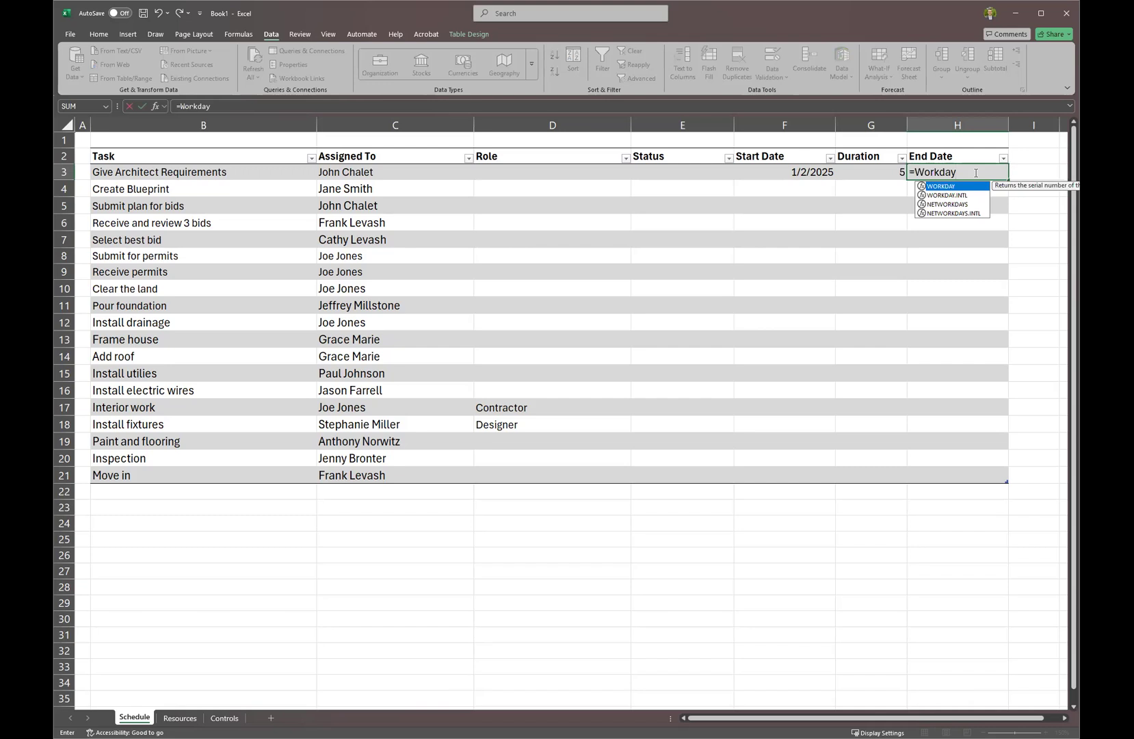
{"action": "key", "text": "Tab"}
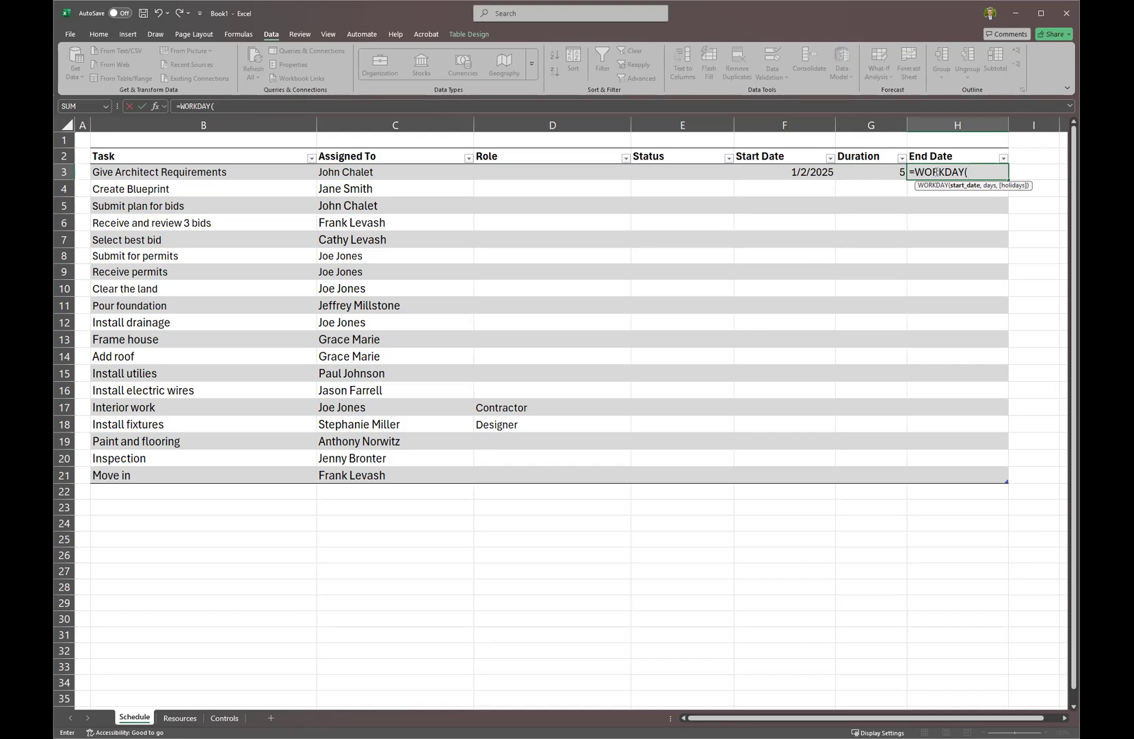
{"action": "left_click", "coordinate": [821, 172]}
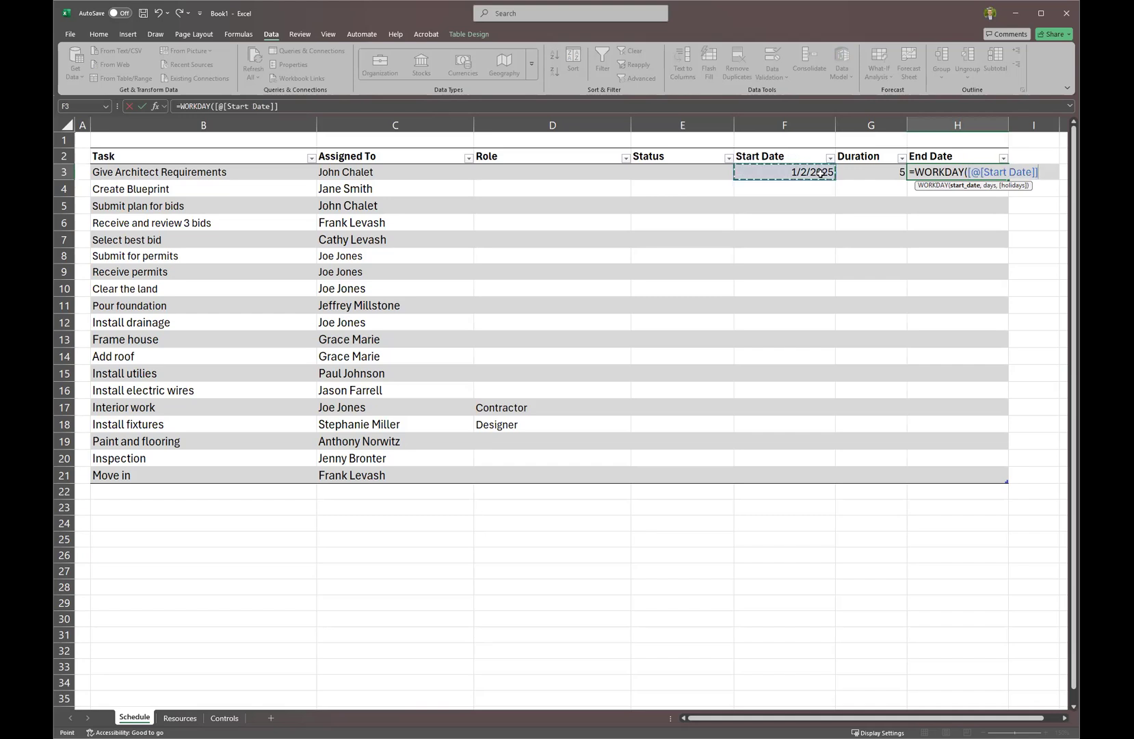
{"action": "type", "text": ","}
{"action": "left_click", "coordinate": [855, 173]}
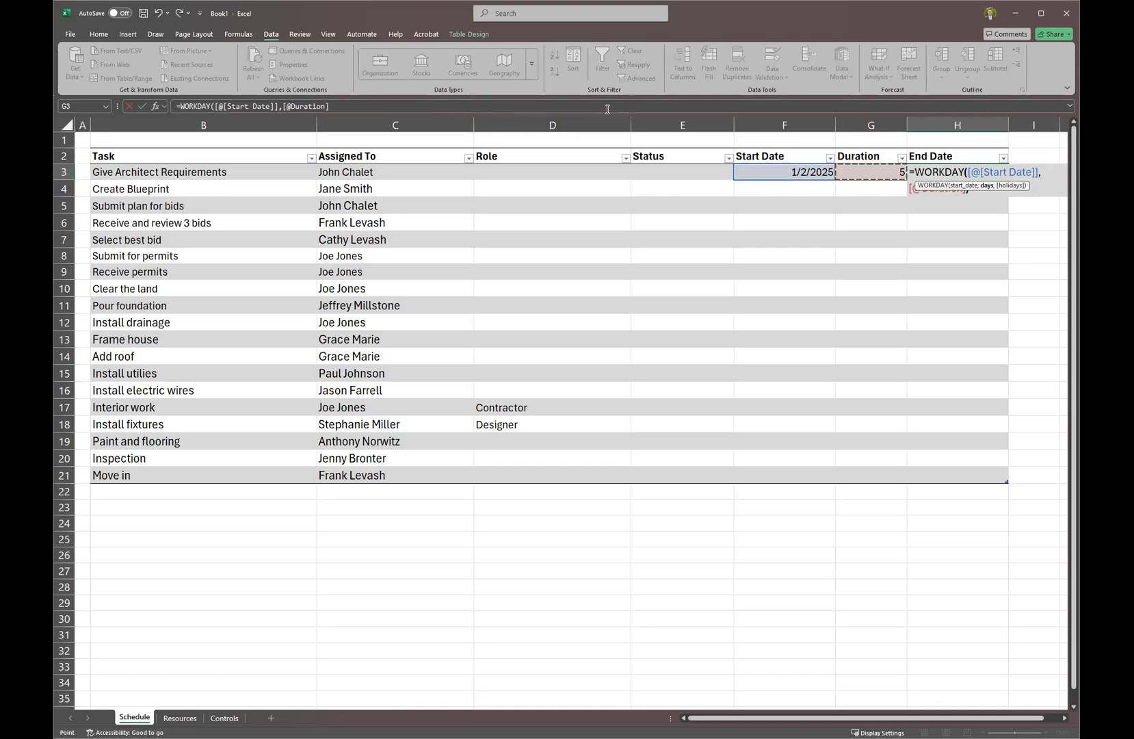
{"action": "key", "text": "Return"}
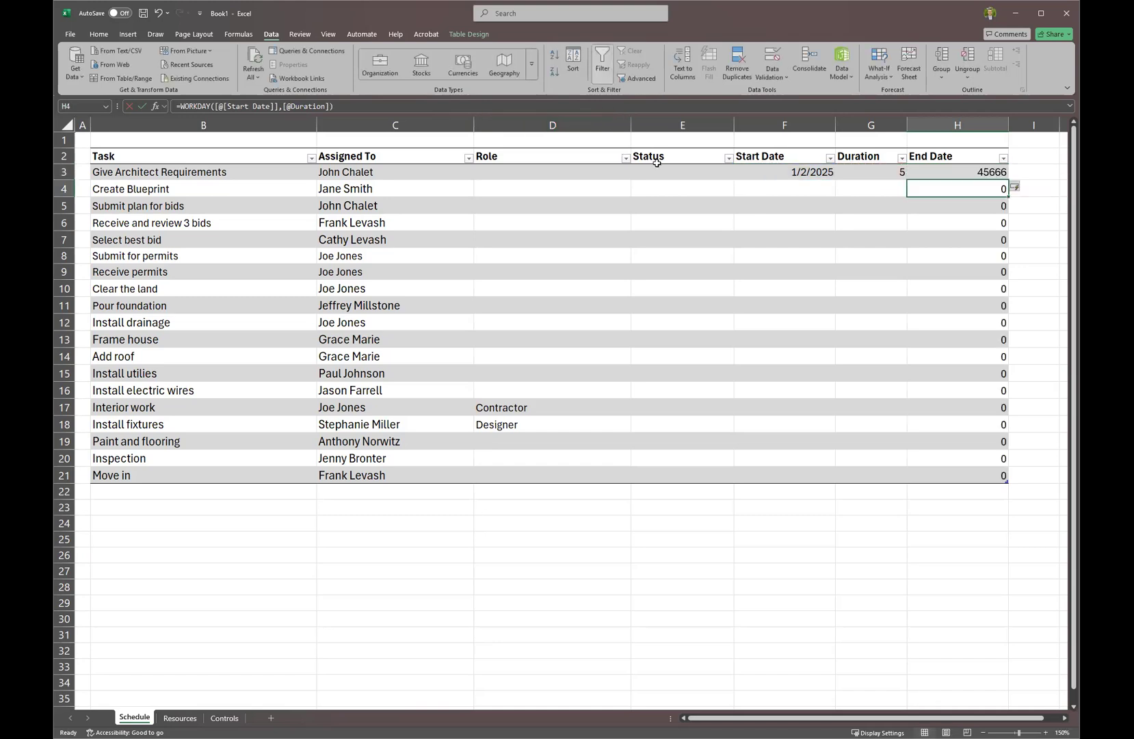
Check the duration and End Date formula, then select the End Date column data.
{"action": "left_click", "coordinate": [877, 175]}
{"action": "left_click", "coordinate": [968, 180]}
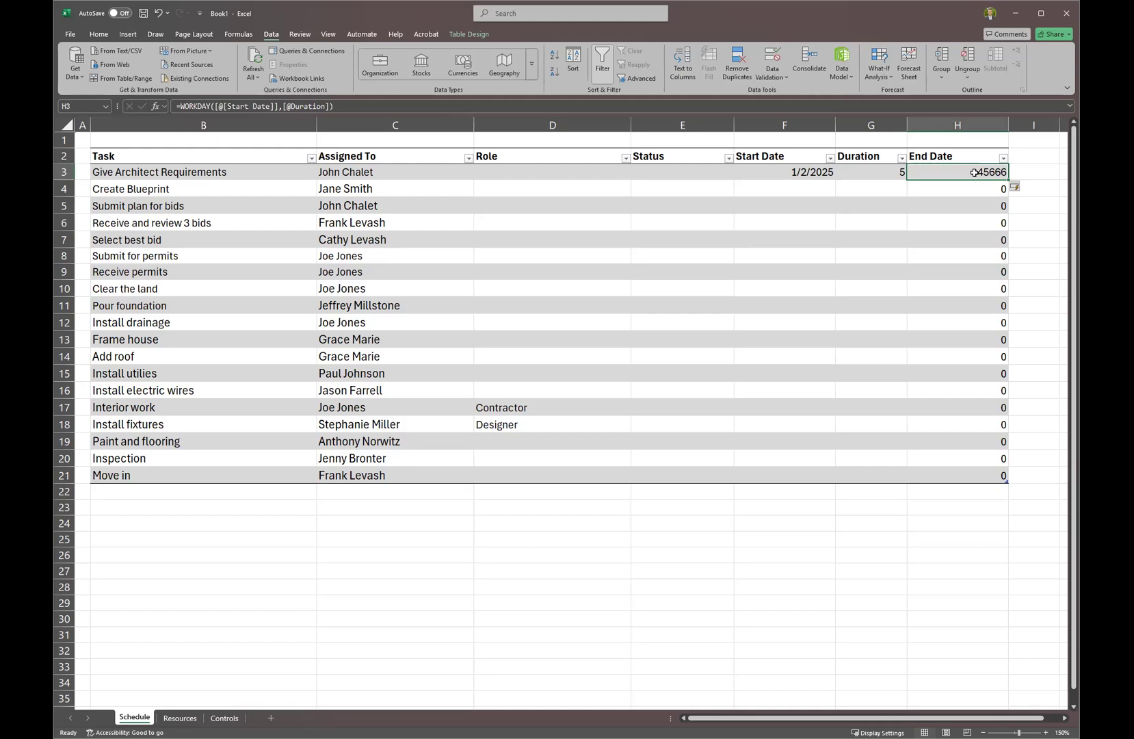
{"action": "left_click_drag", "start_coordinate": [963, 172], "coordinate": [962, 472]}
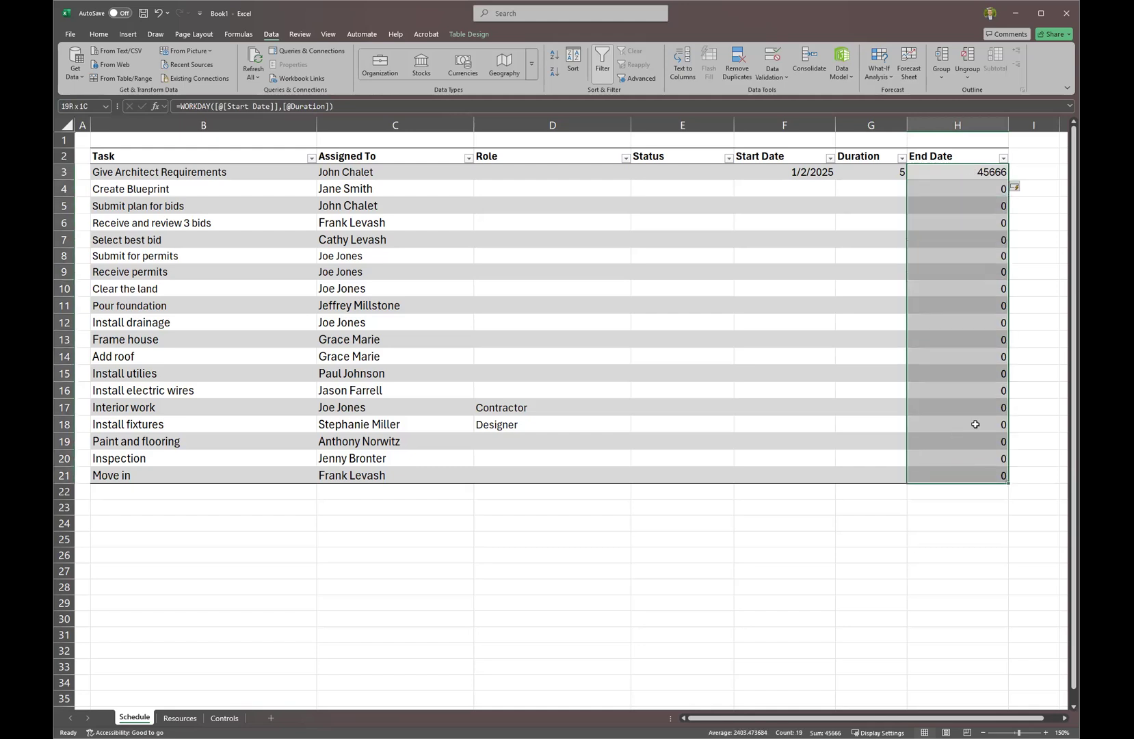
{"action": "left_click", "coordinate": [947, 172]}
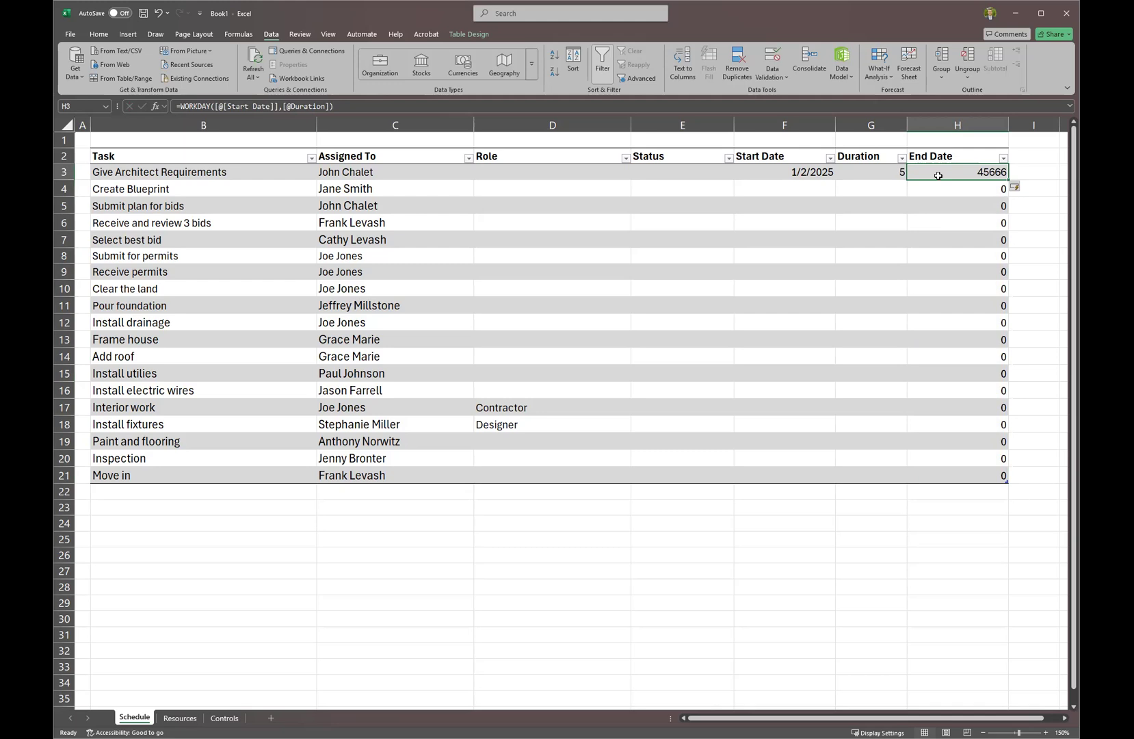
{"action": "left_click", "coordinate": [974, 148]}
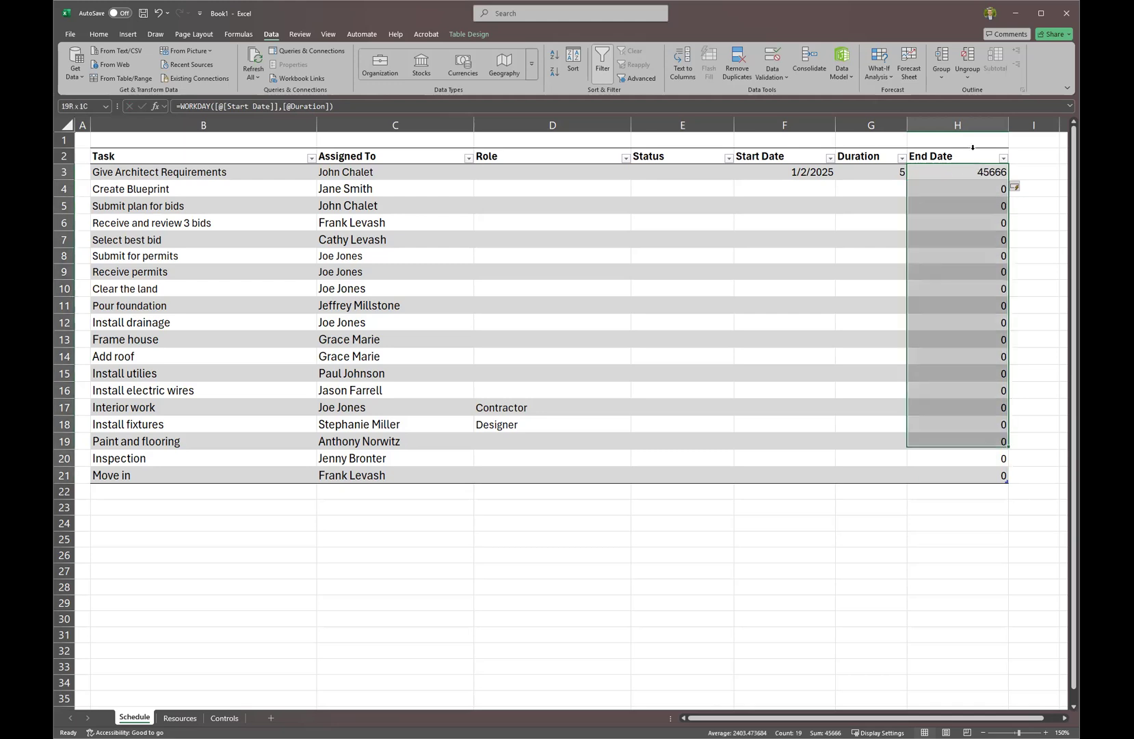
Format the End Date values as Date so the first task shows 1/9/2025.
{"action": "right_click", "coordinate": [936, 174]}
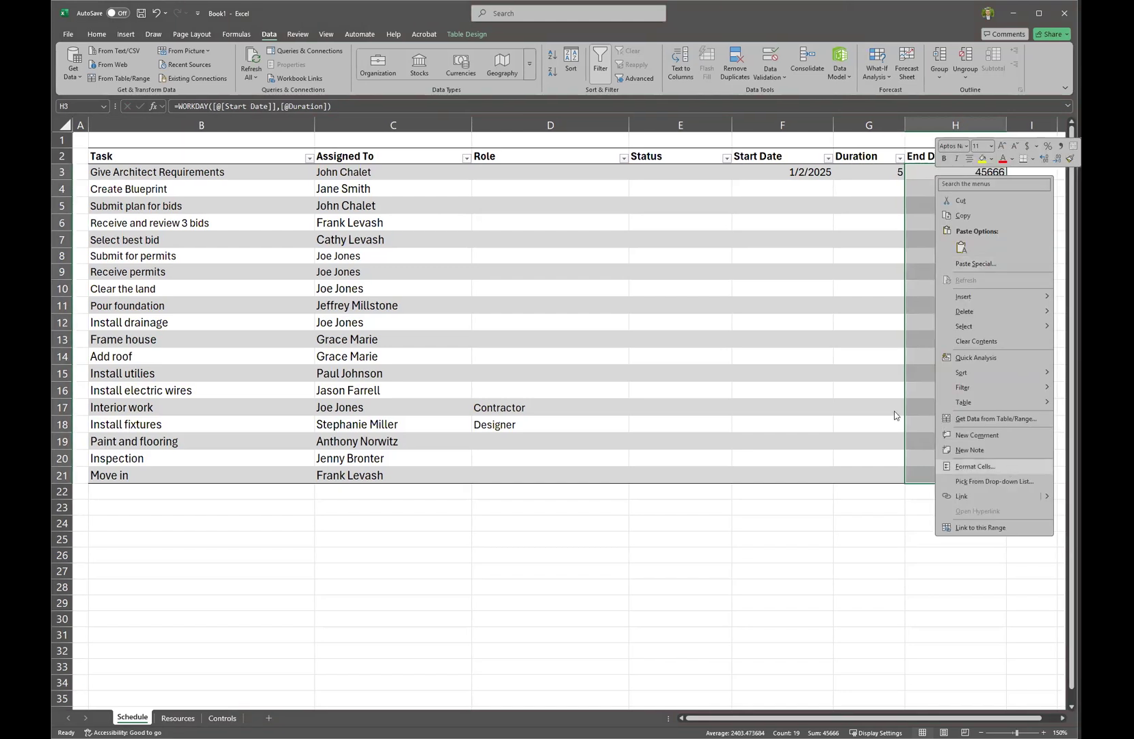
{"action": "left_click", "coordinate": [978, 466]}
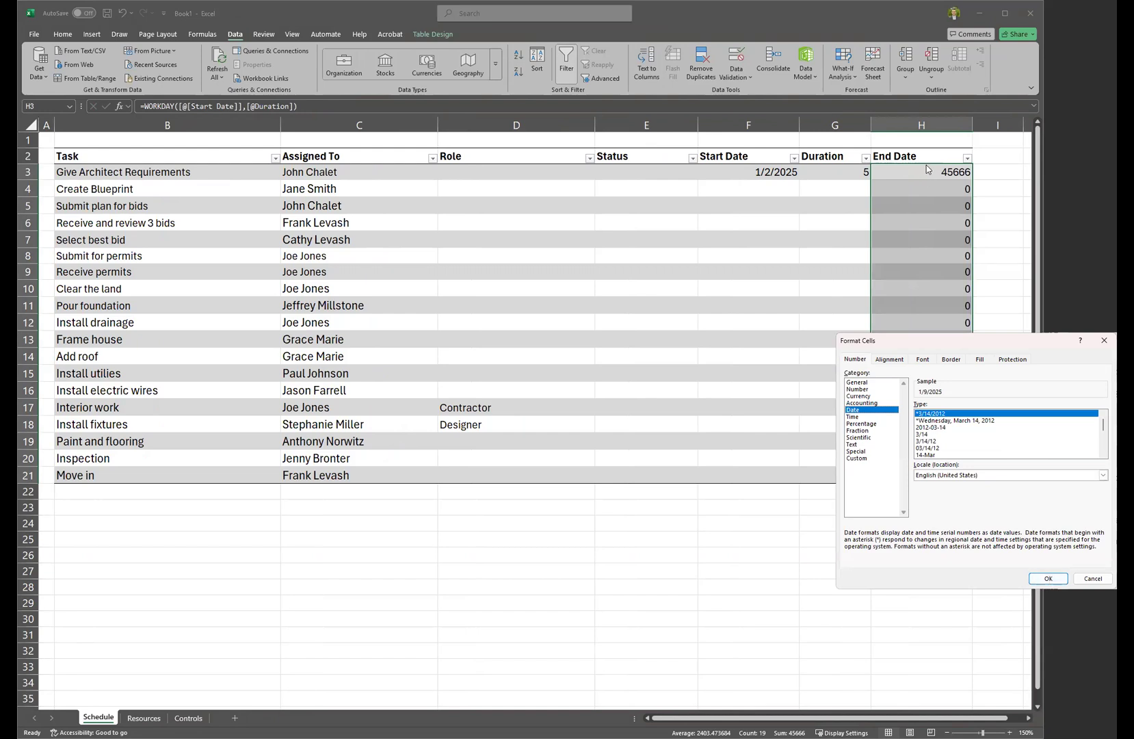
{"action": "left_click", "coordinate": [1037, 581]}
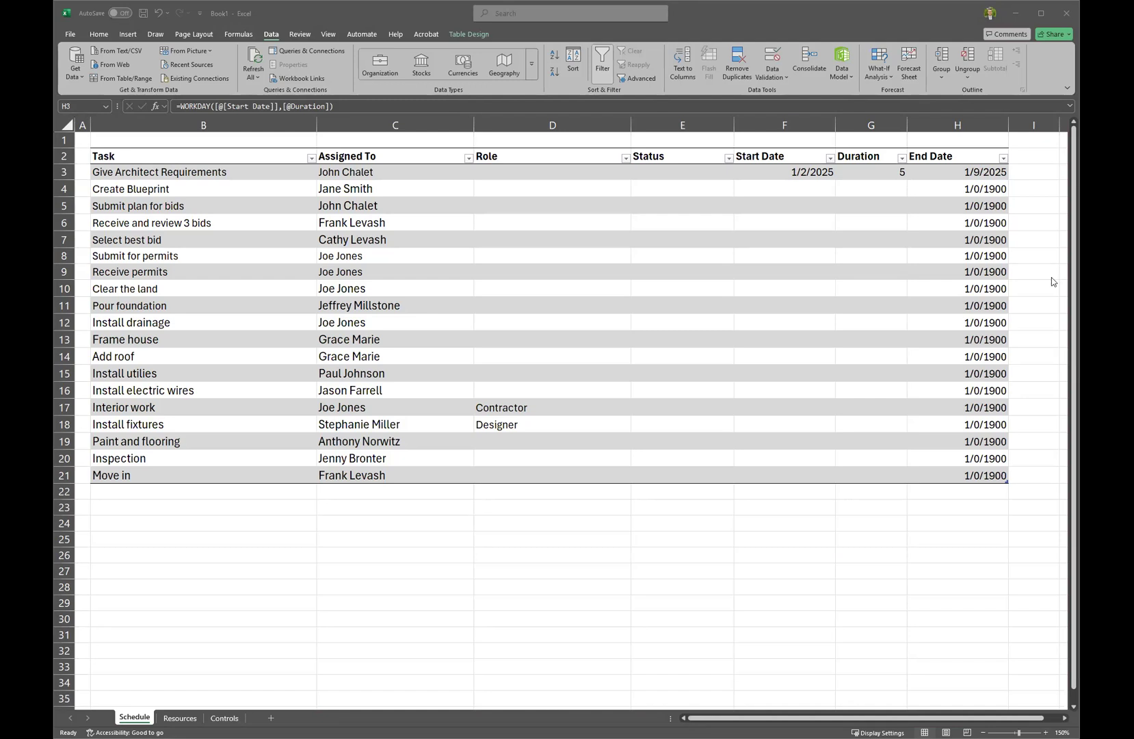
{"action": "left_click", "coordinate": [959, 175]}
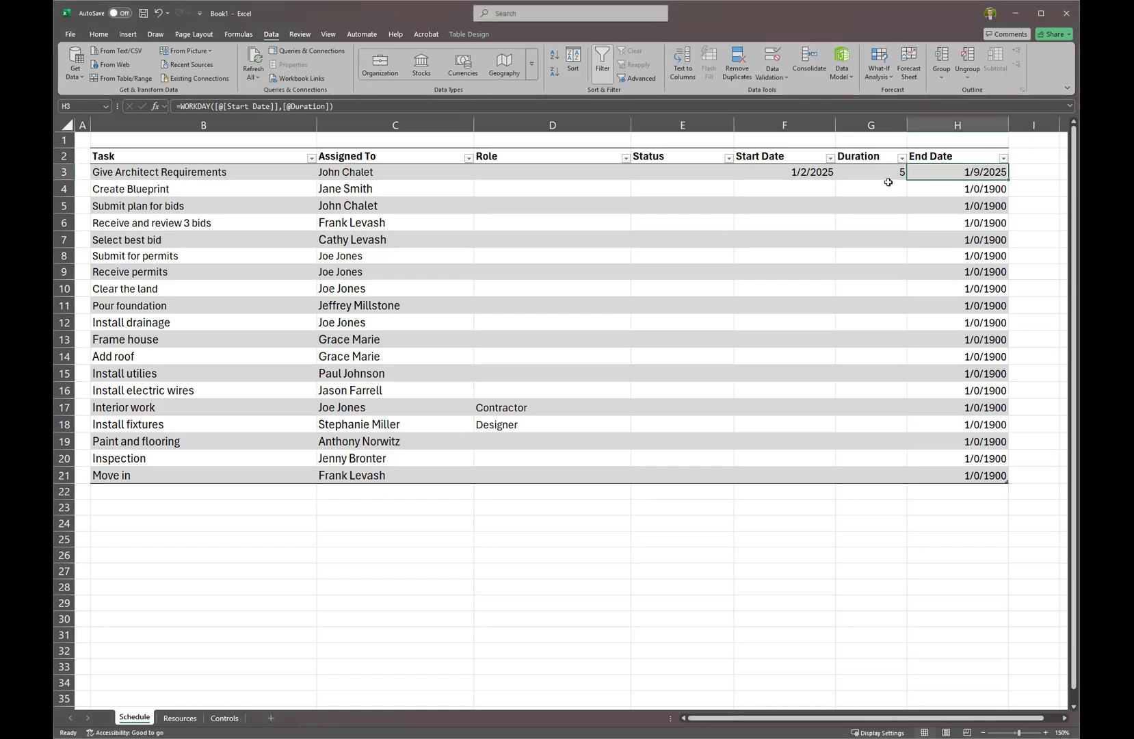
{"action": "left_click", "coordinate": [818, 185]}
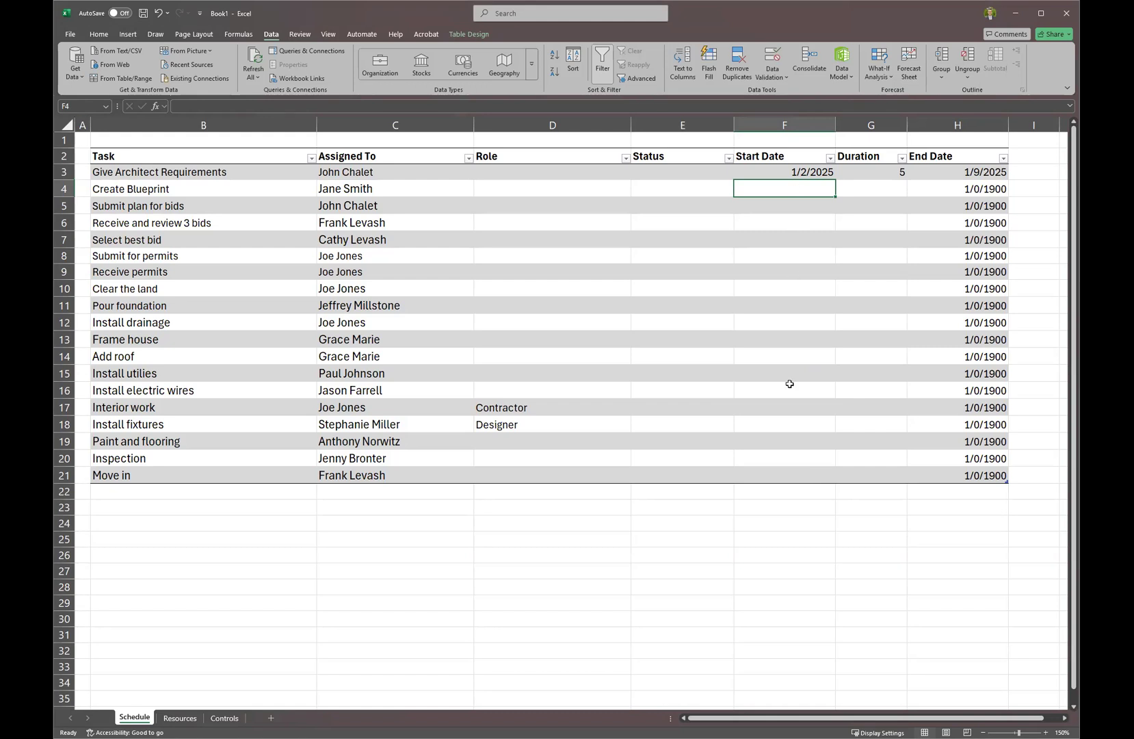
Make F4 =WORKDAY of the previous End Date plus 1 and fill it down to row 21.
{"action": "type", "text": "="}
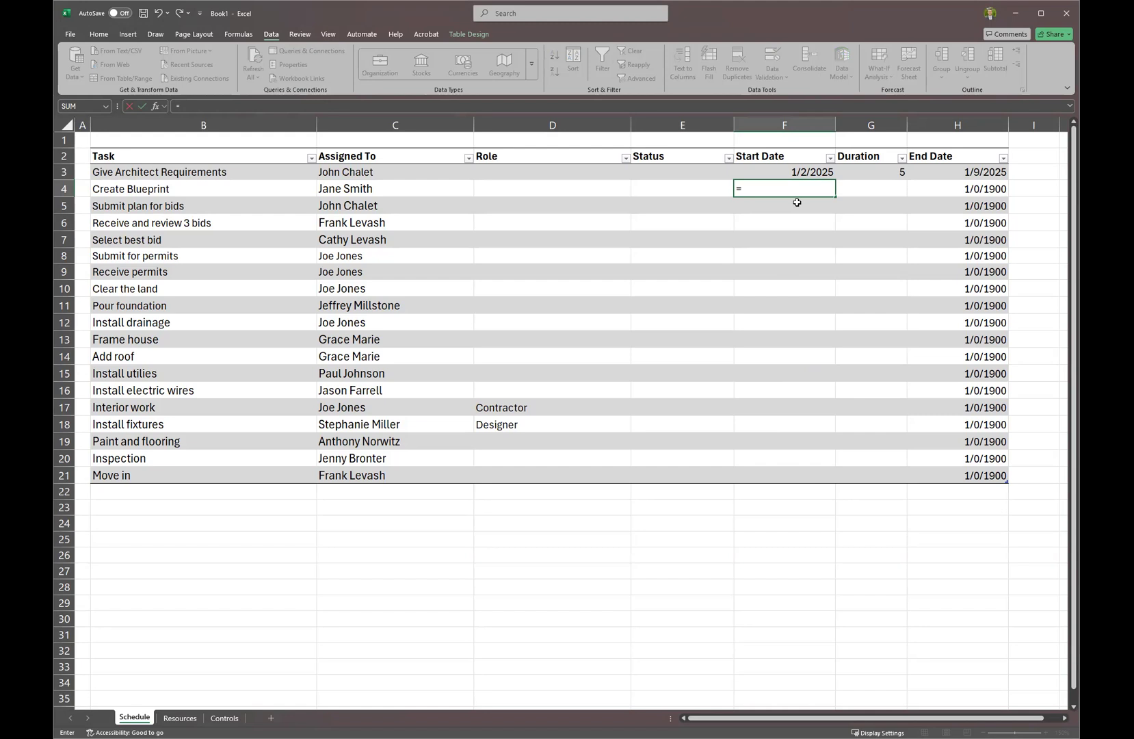
{"action": "type", "text": "WORKDAY("}
{"action": "left_click", "coordinate": [958, 171]}
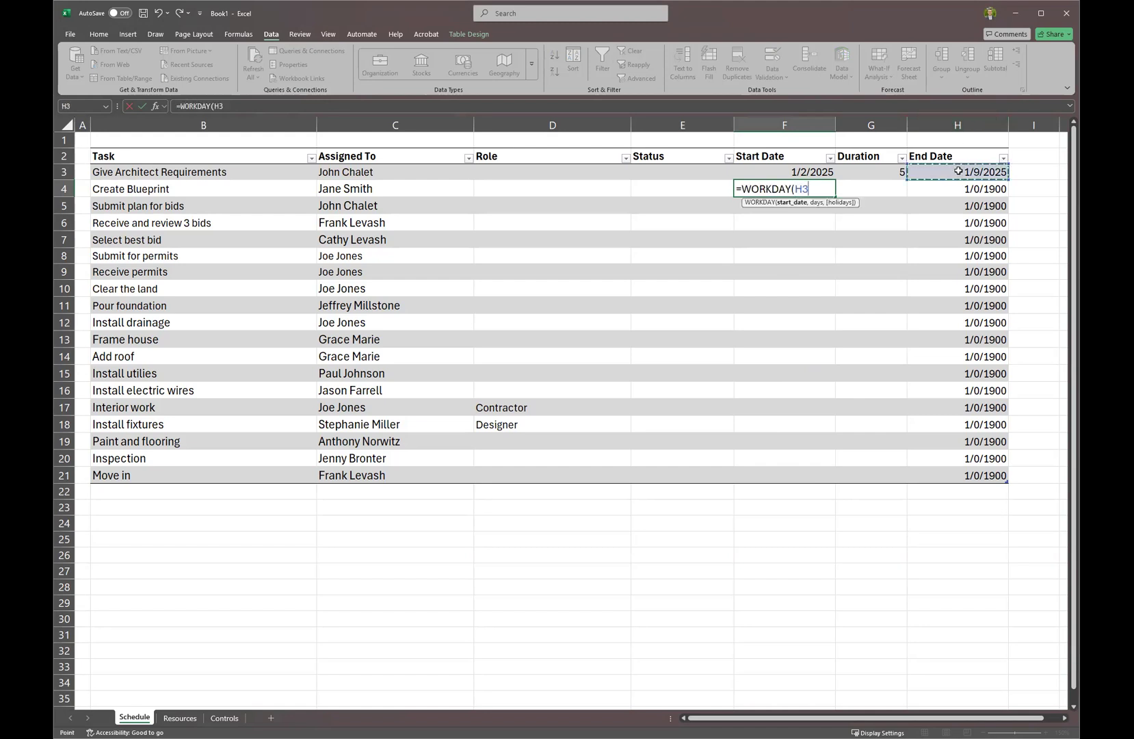
{"action": "type", "text": ",1"}
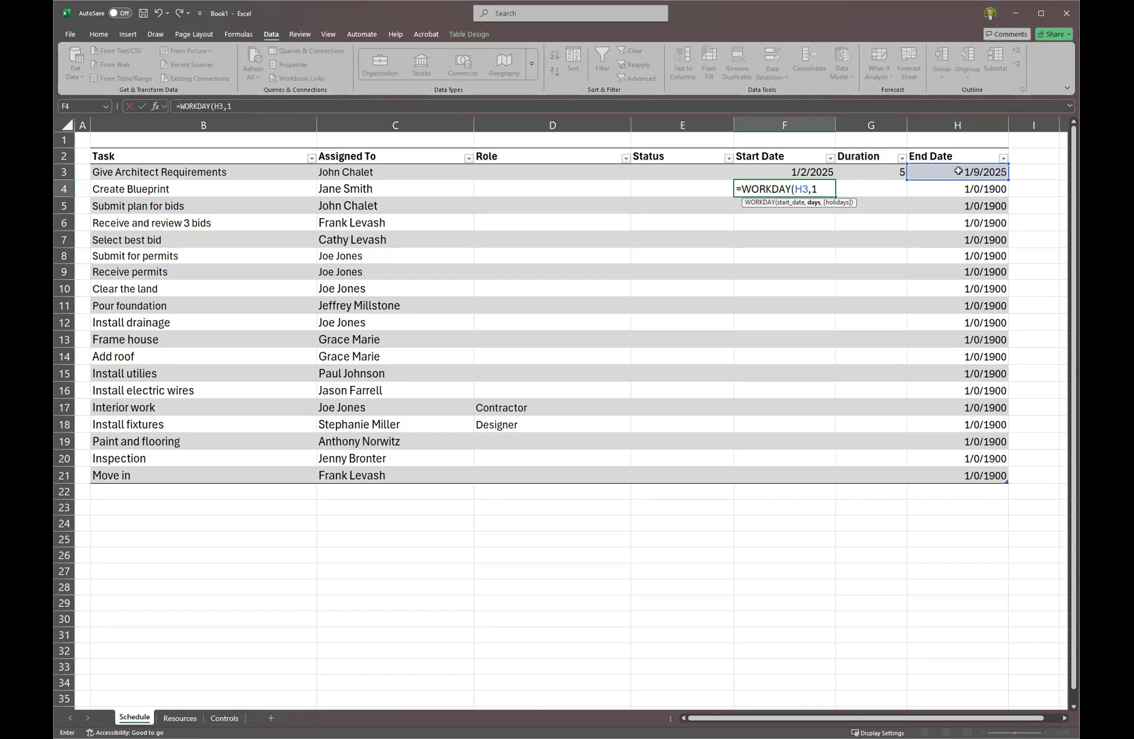
{"action": "type", "text": ")"}
{"action": "key", "text": "Return"}
{"action": "left_click", "coordinate": [824, 187]}
{"action": "left_click_drag", "start_coordinate": [831, 194], "coordinate": [834, 477]}
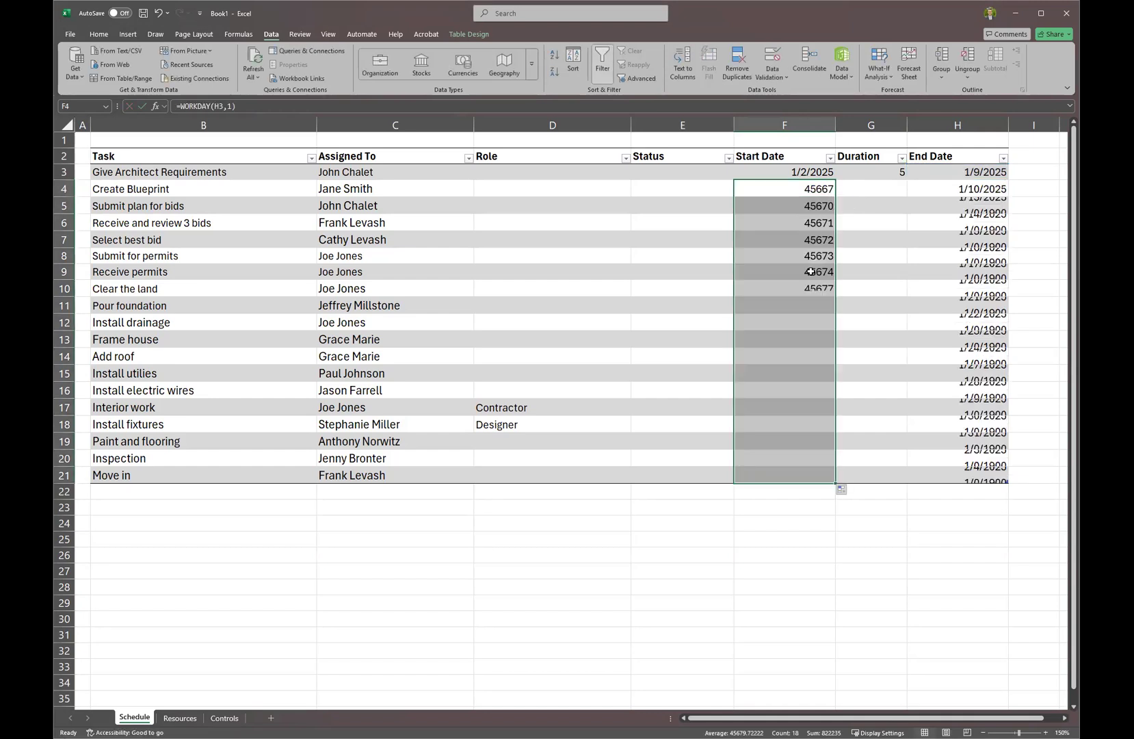
{"action": "left_click", "coordinate": [805, 186]}
Check the Start Date formulas in rows 5 and 6, then select all Start Date values.
{"action": "key", "text": "Down"}
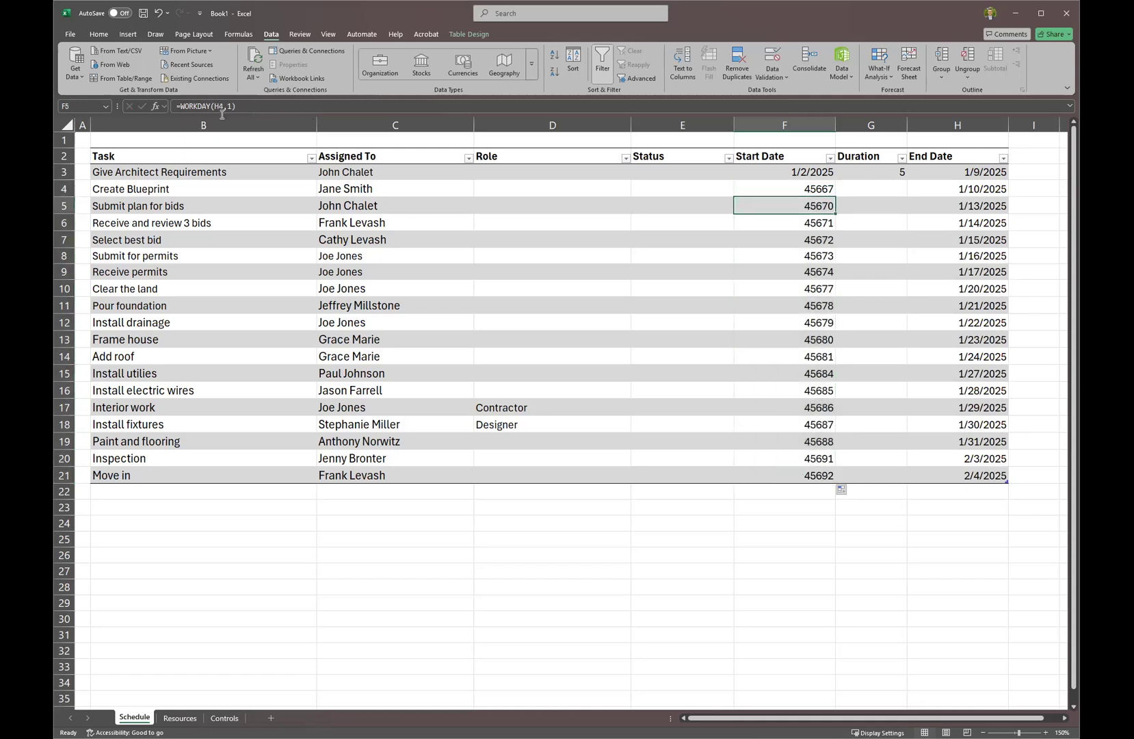
{"action": "left_click", "coordinate": [223, 105]}
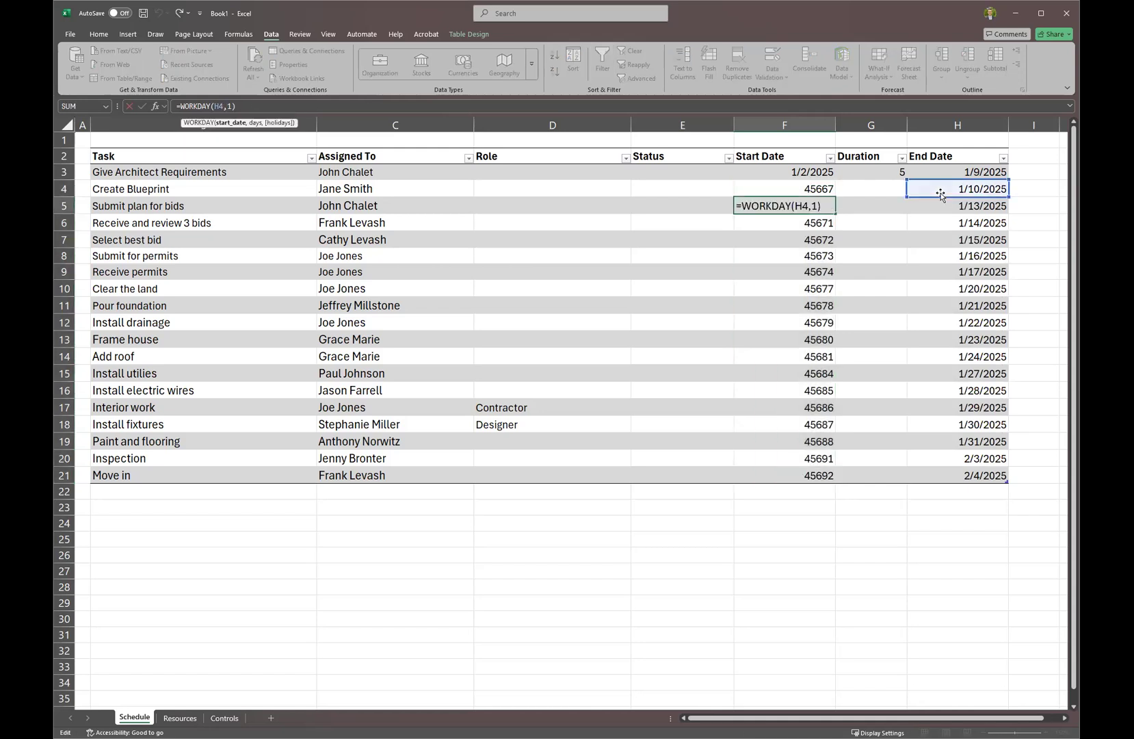
{"action": "key", "text": "Return"}
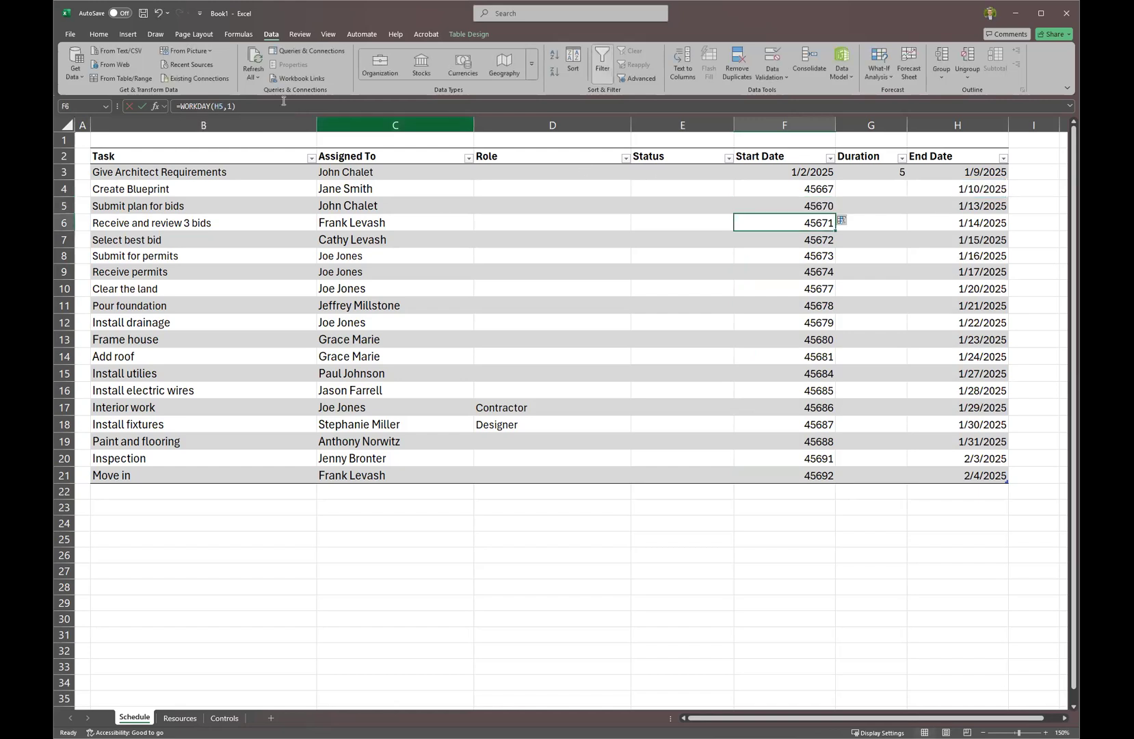
{"action": "left_click", "coordinate": [220, 106]}
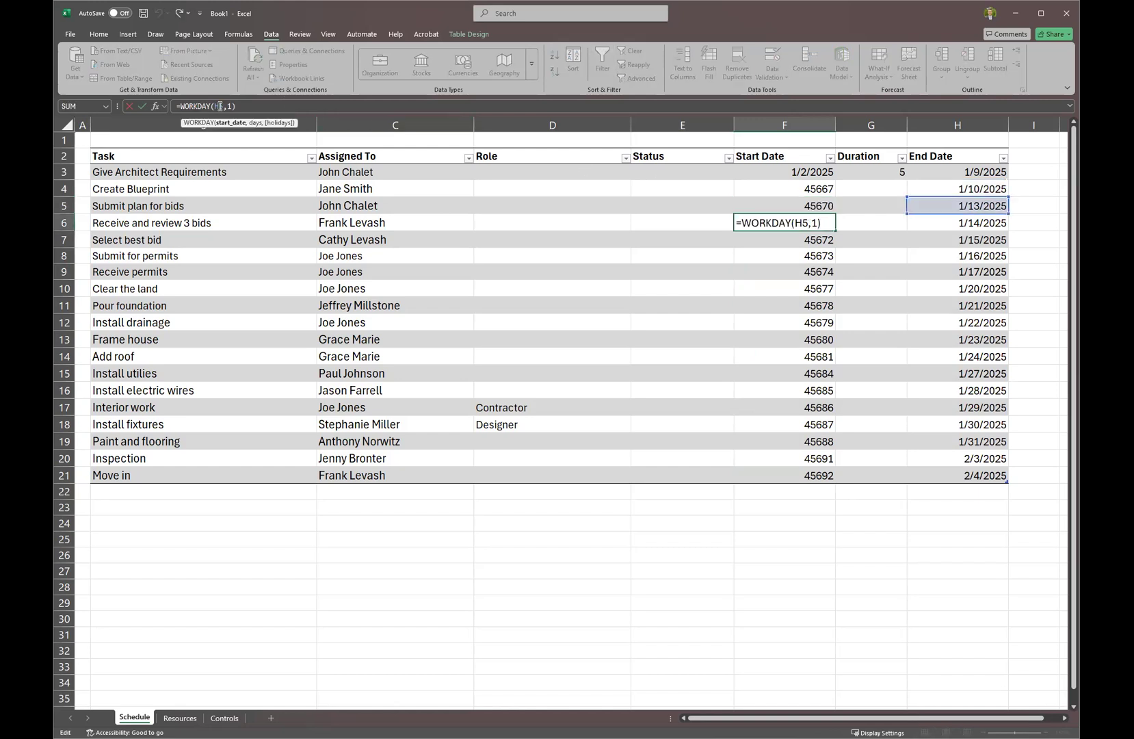
{"action": "key", "text": "Return"}
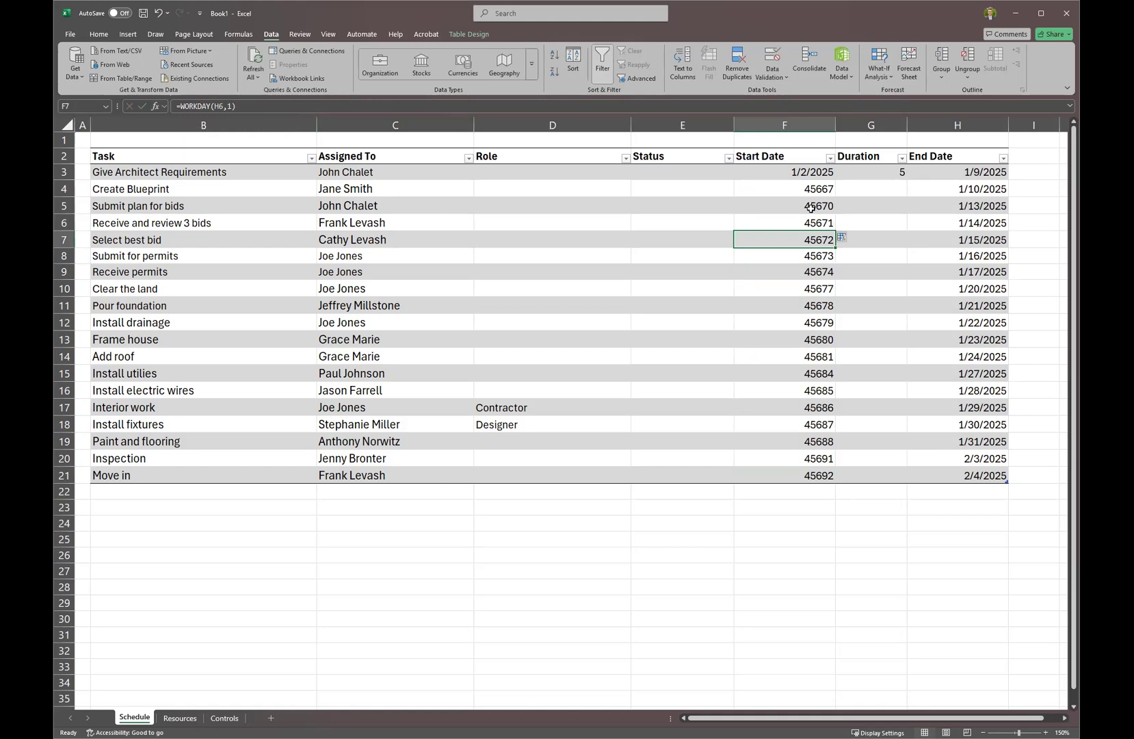
{"action": "left_click", "coordinate": [803, 147]}
Format the Start Date values as Date, showing 1/10/2025 through 2/4/2025.
{"action": "right_click", "coordinate": [804, 147]}
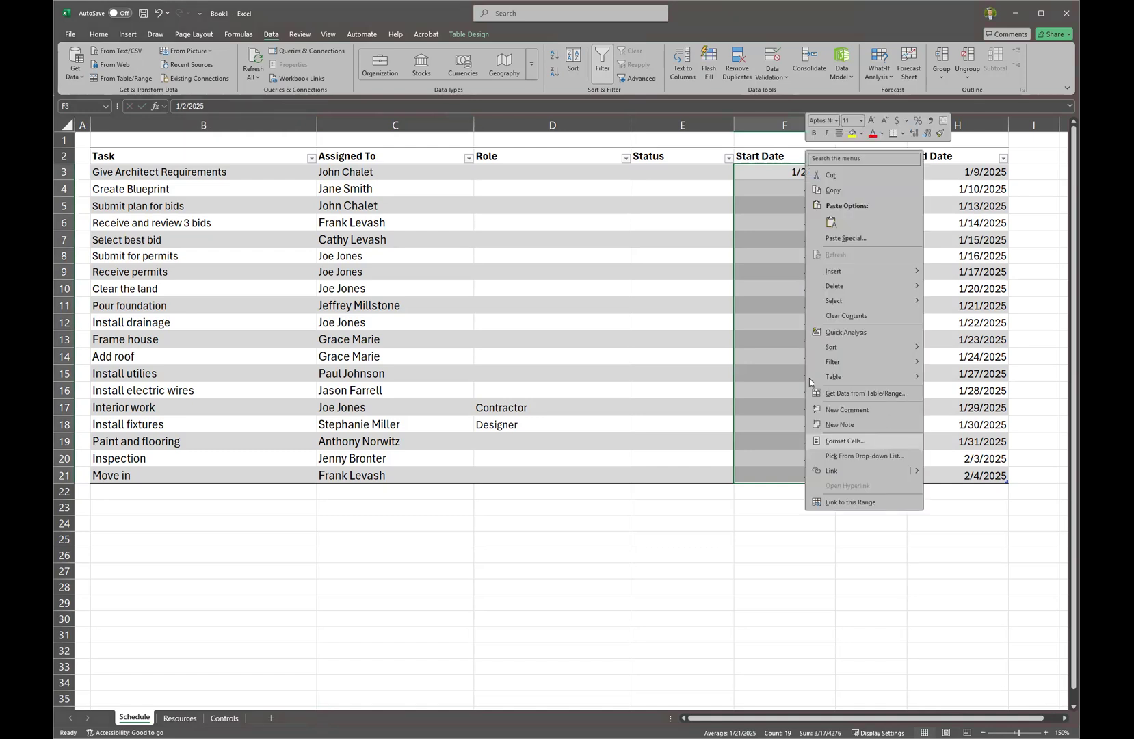
{"action": "left_click", "coordinate": [845, 441]}
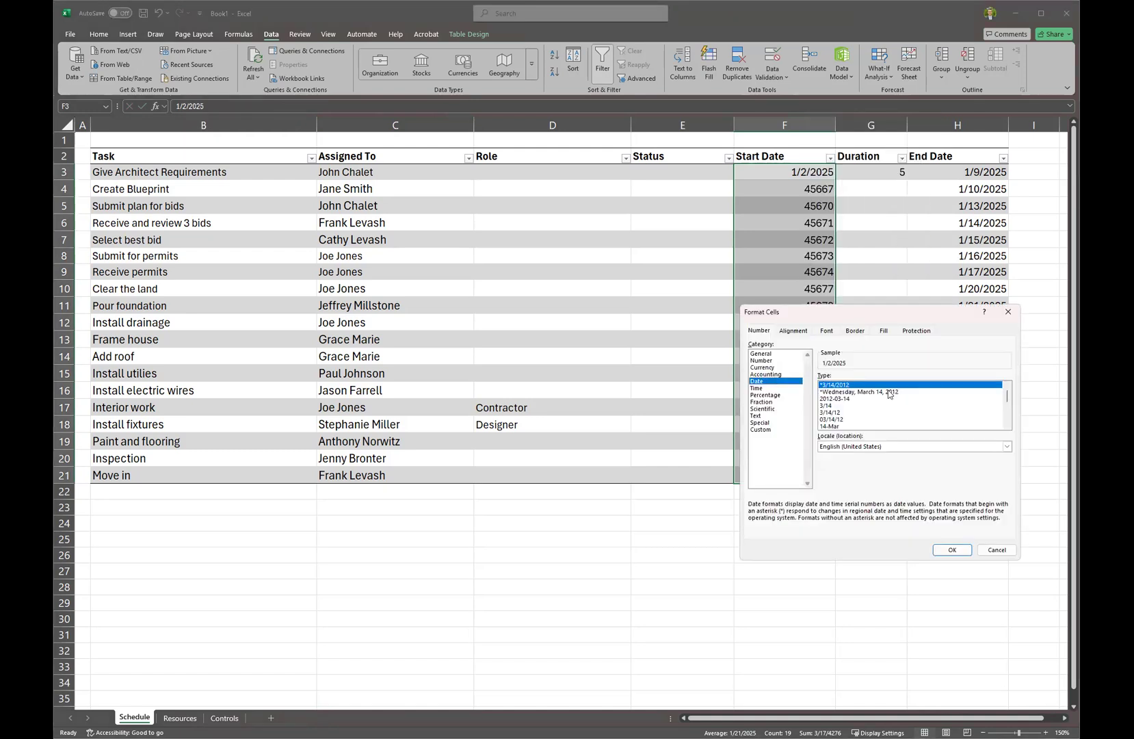
{"action": "left_click", "coordinate": [943, 551]}
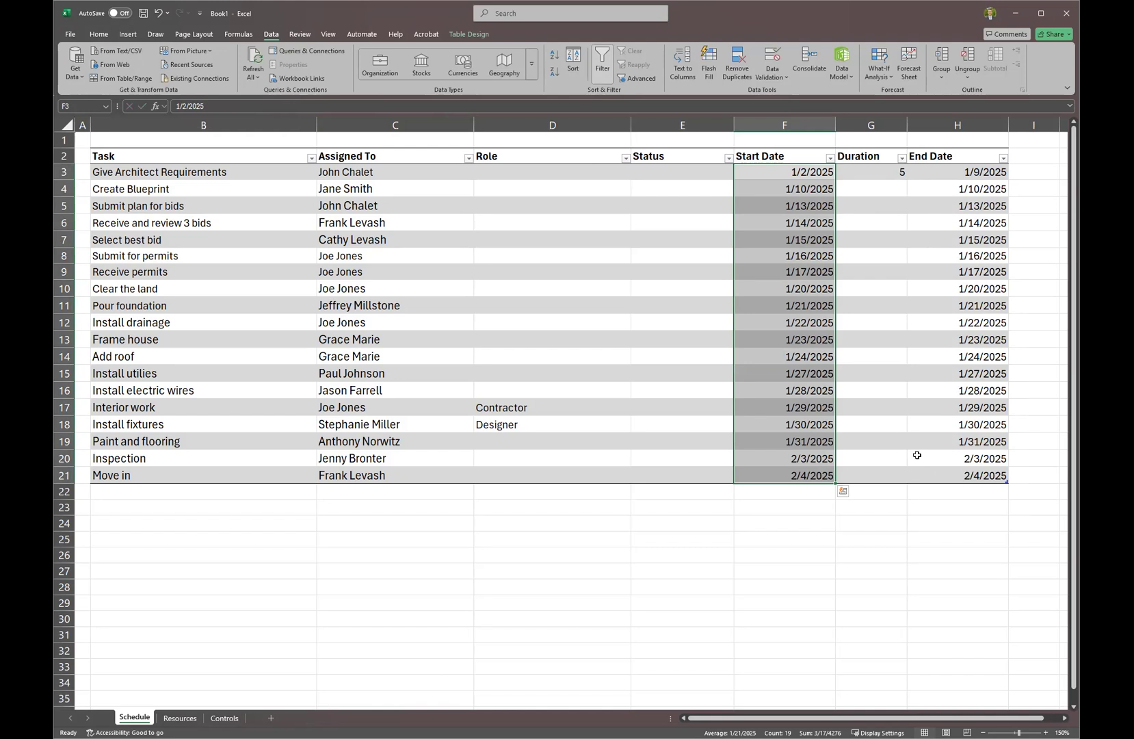
{"action": "left_click", "coordinate": [740, 263]}
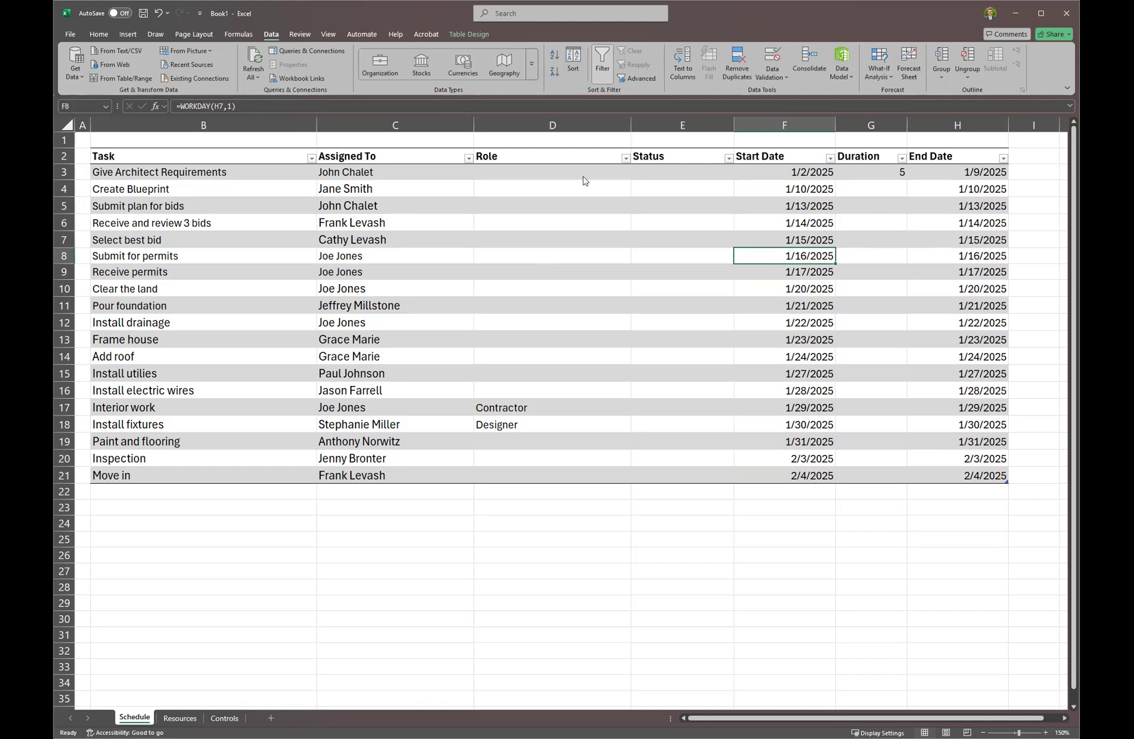
{"action": "left_click", "coordinate": [871, 191]}
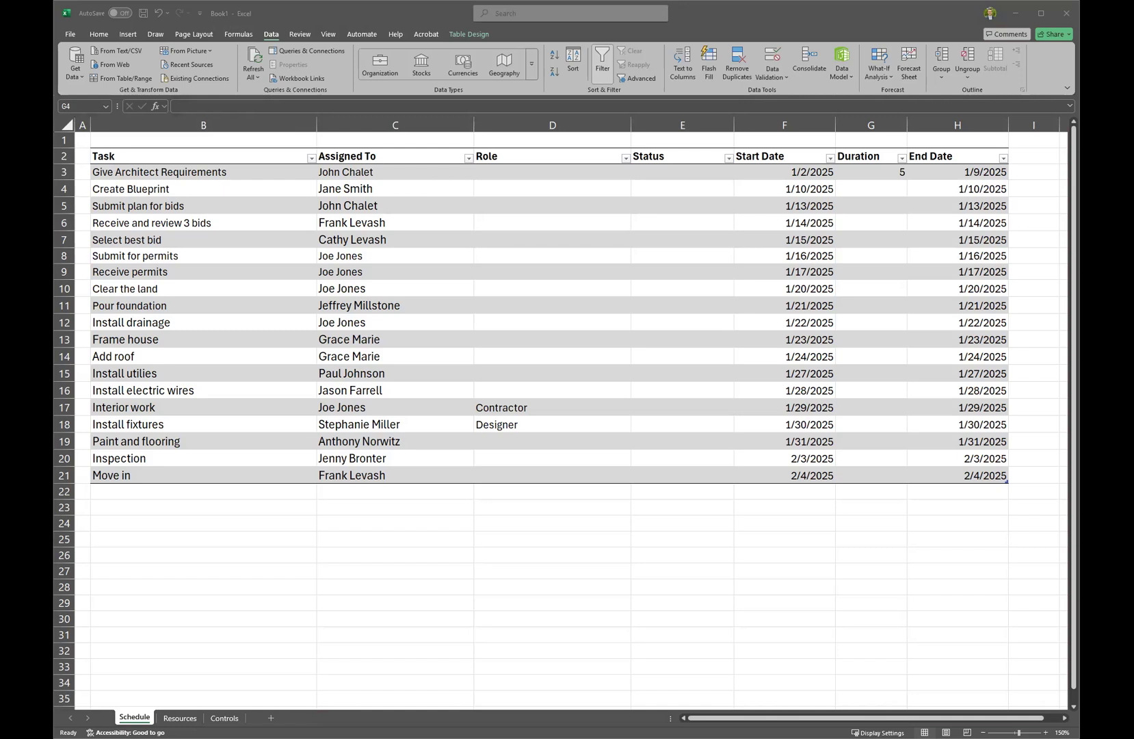
Paste durations of 58, 29 and 91 days for the plan and bid tasks.
{"action": "key", "text": "ctrl+c"}
{"action": "key", "text": "ctrl+v"}
{"action": "left_click", "coordinate": [893, 189]}
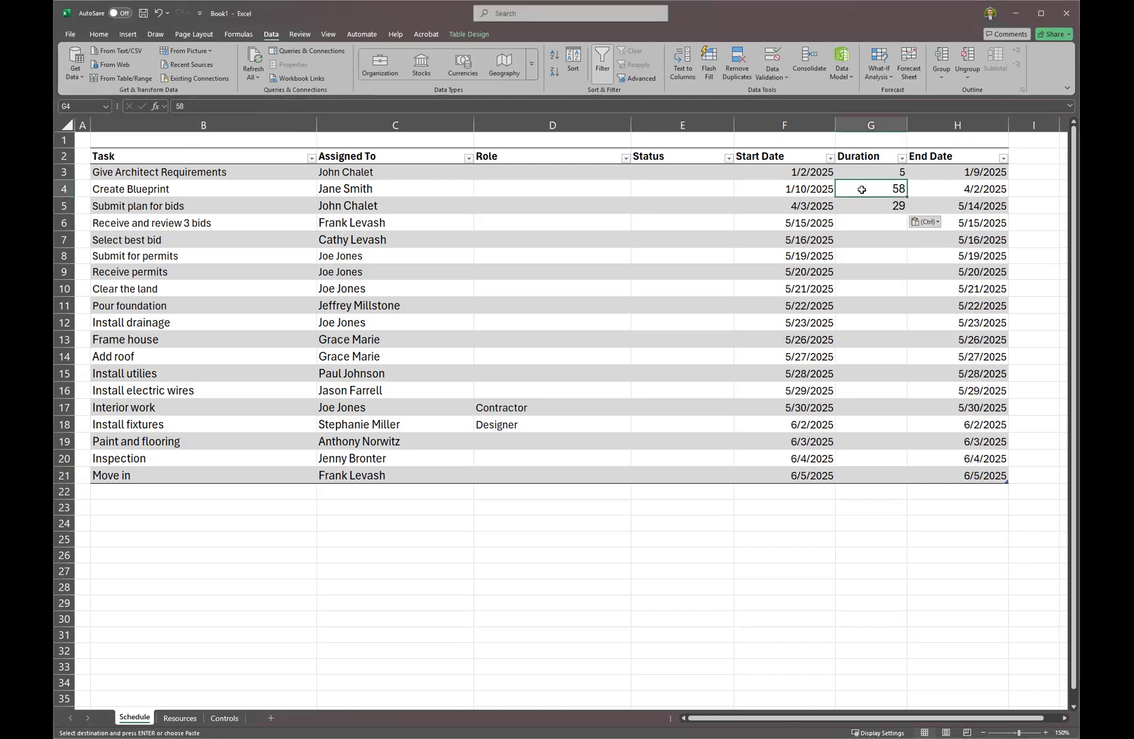
{"action": "left_click", "coordinate": [883, 208]}
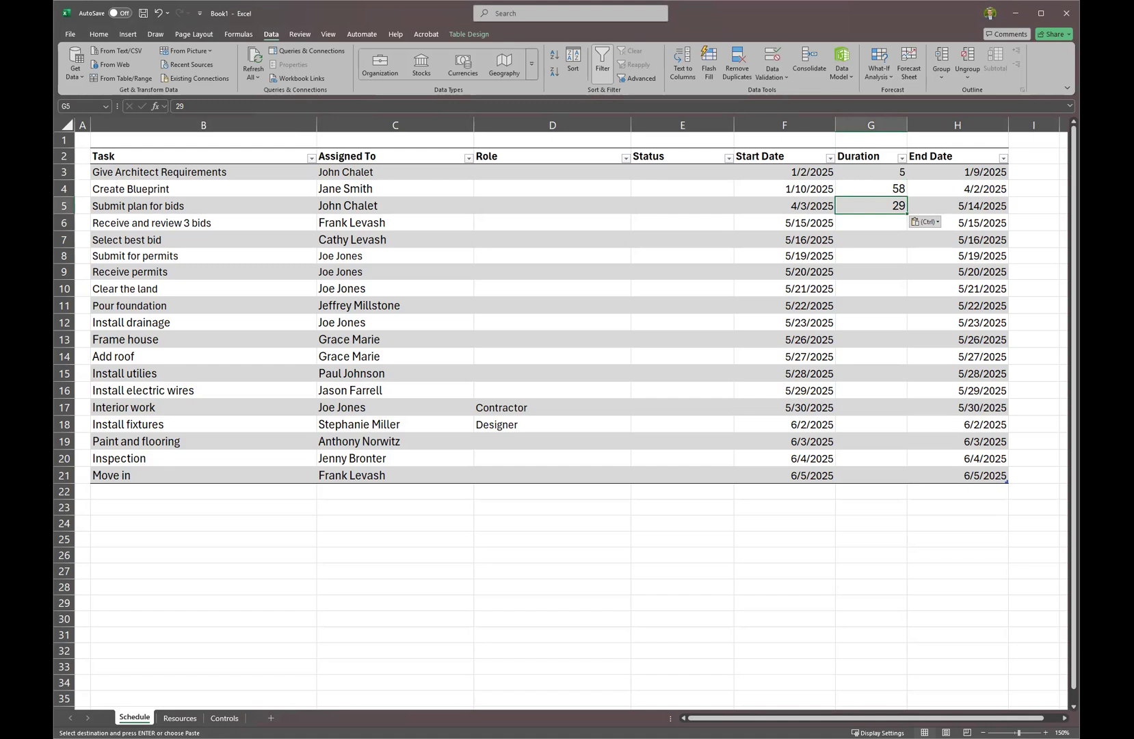
{"action": "key", "text": "alt+Tab"}
{"action": "key", "text": "alt+Tab"}
{"action": "key", "text": "ctrl+v"}
{"action": "key", "text": "ctrl+z"}
{"action": "left_click", "coordinate": [886, 226]}
{"action": "key", "text": "ctrl+v"}
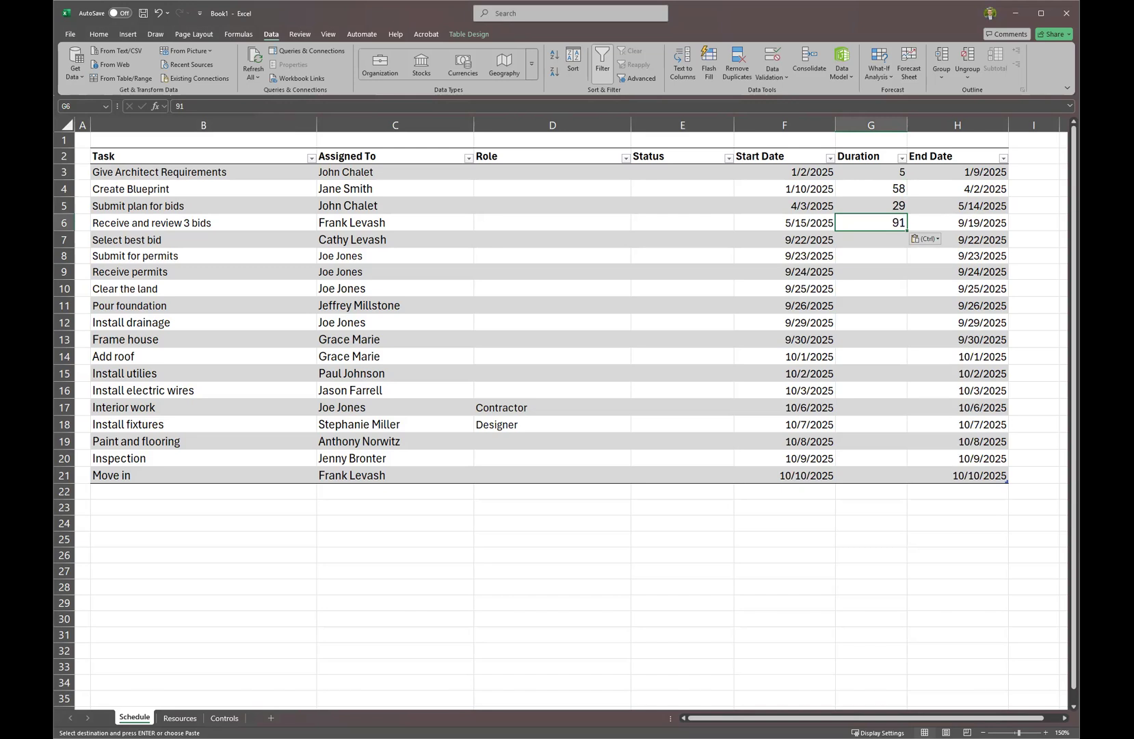
Paste 30 days for Select best bid and enter 15 and 45 for the permit tasks.
{"action": "key", "text": "alt+Tab"}
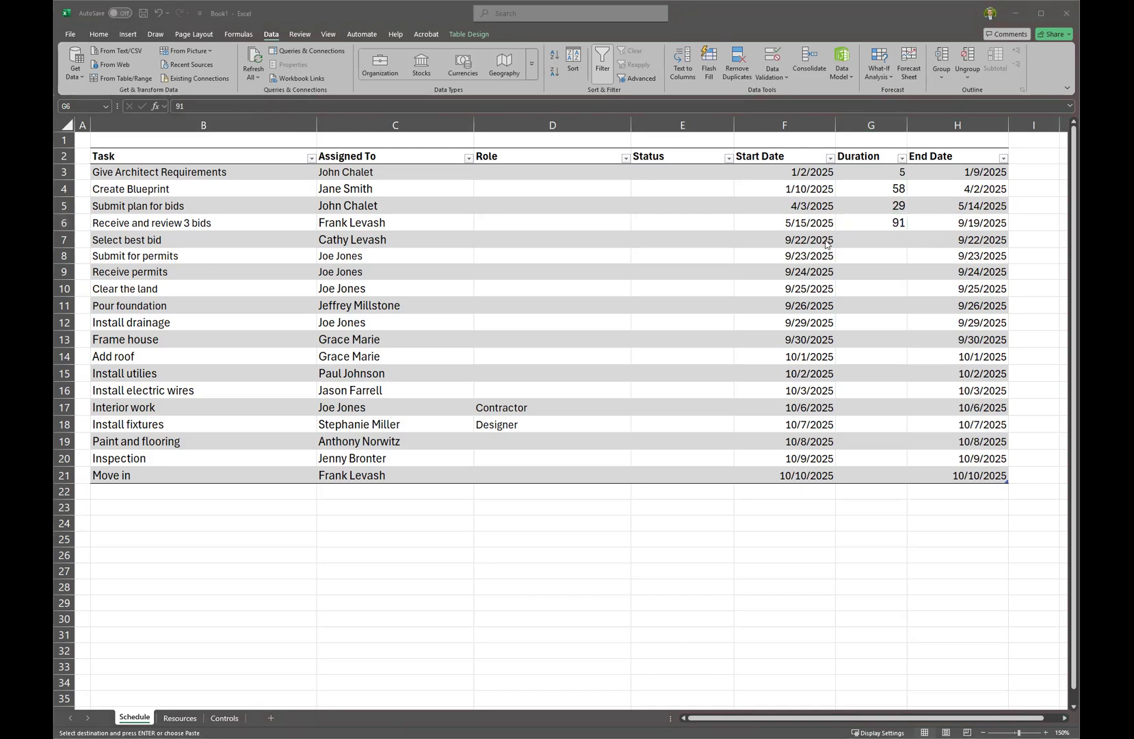
{"action": "key", "text": "alt+Tab"}
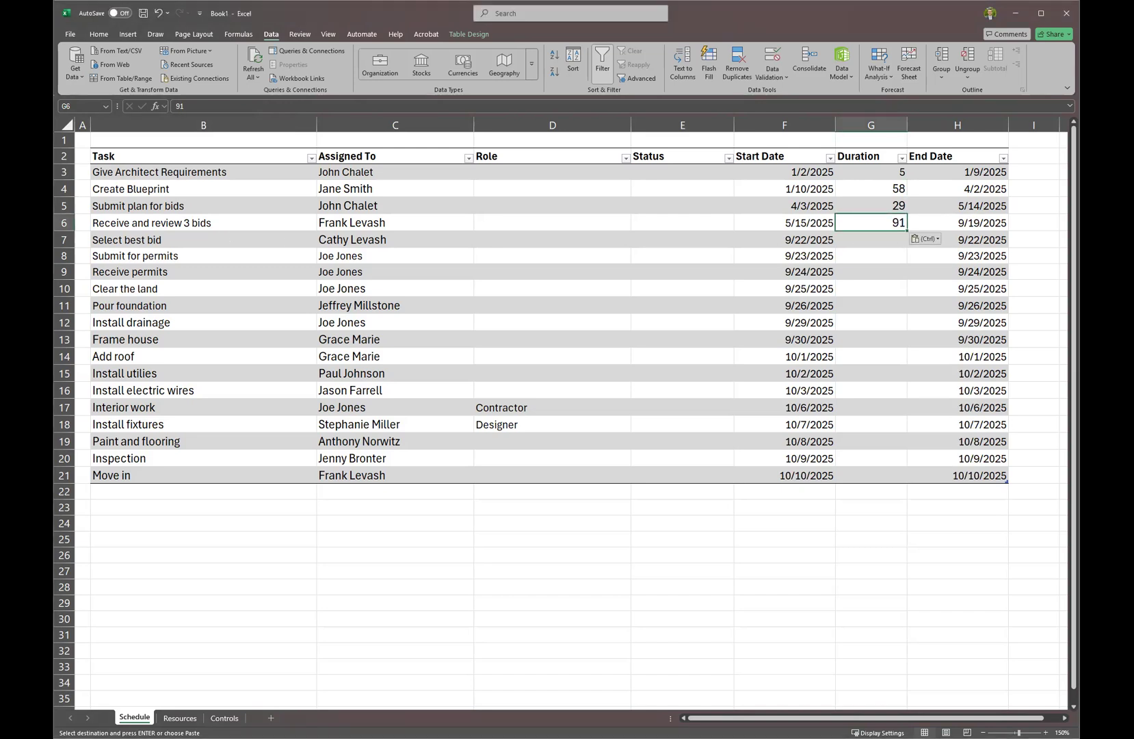
{"action": "key", "text": "alt+Tab"}
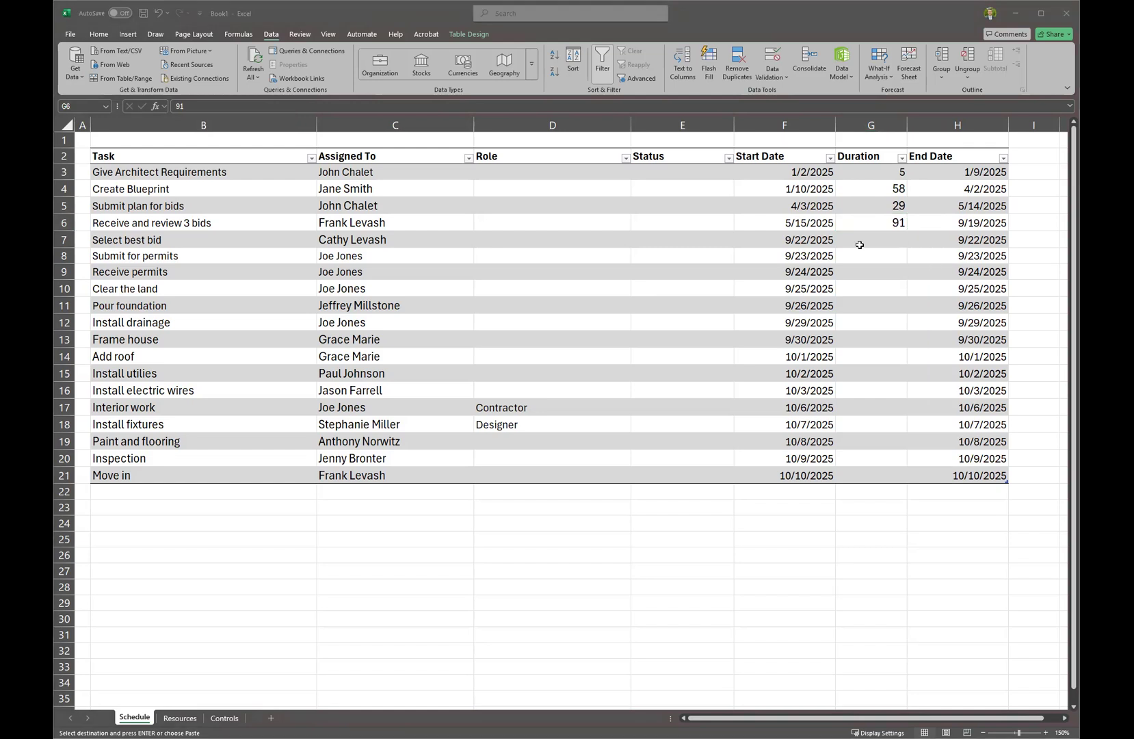
{"action": "left_click", "coordinate": [860, 244]}
{"action": "key", "text": "ctrl+v"}
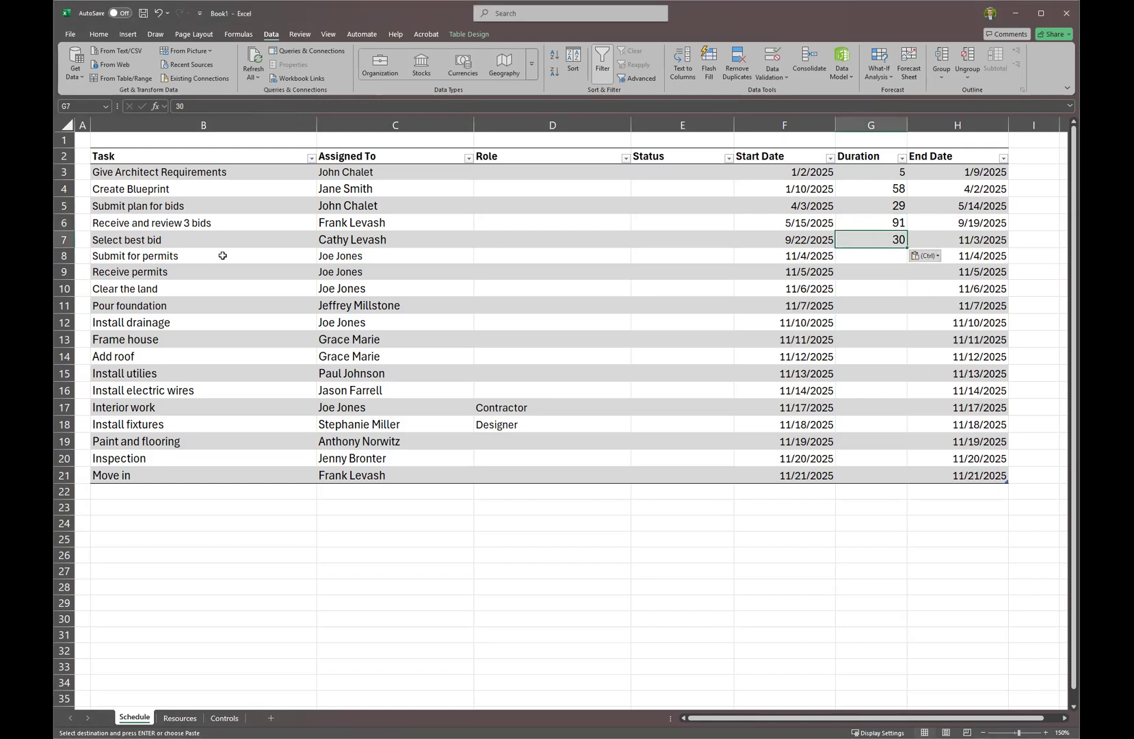
{"action": "left_click", "coordinate": [866, 258]}
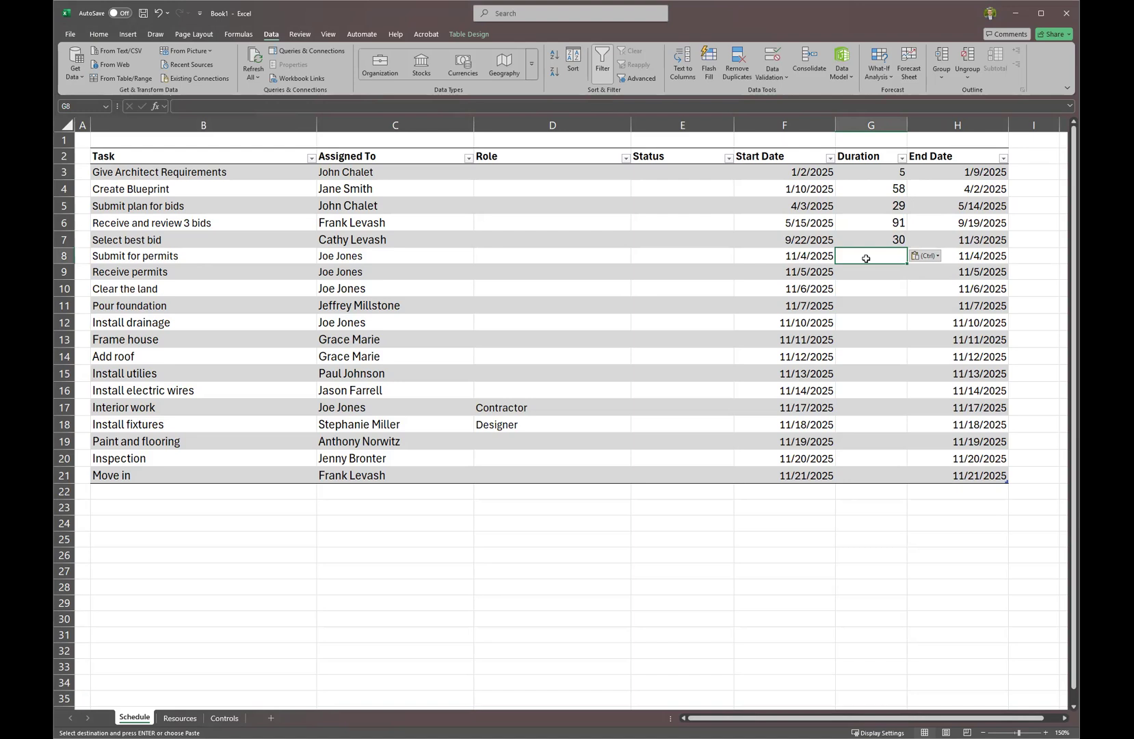
{"action": "type", "text": "15"}
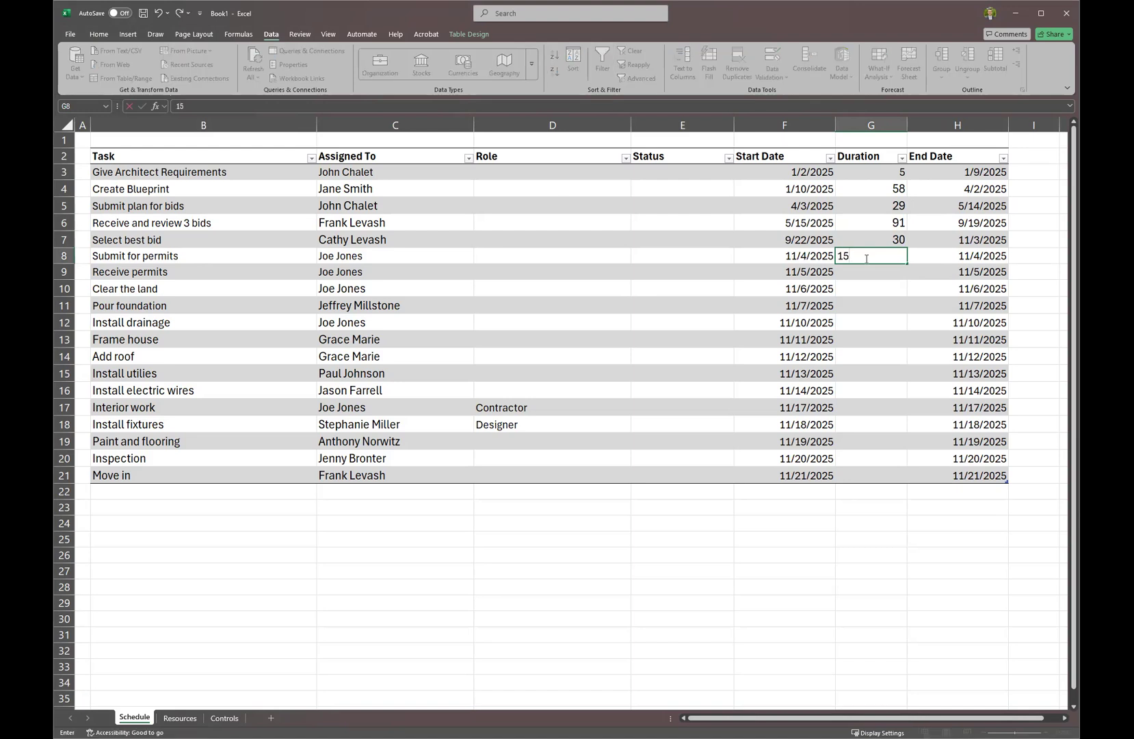
{"action": "key", "text": "Return"}
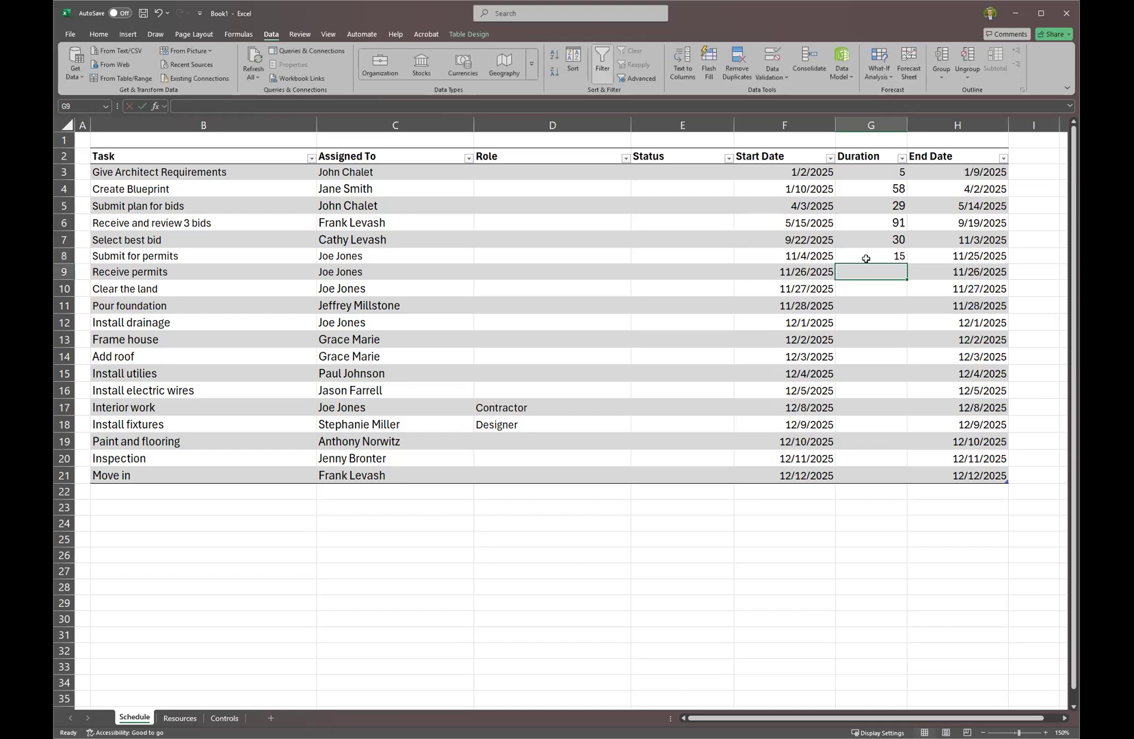
{"action": "type", "text": "45"}
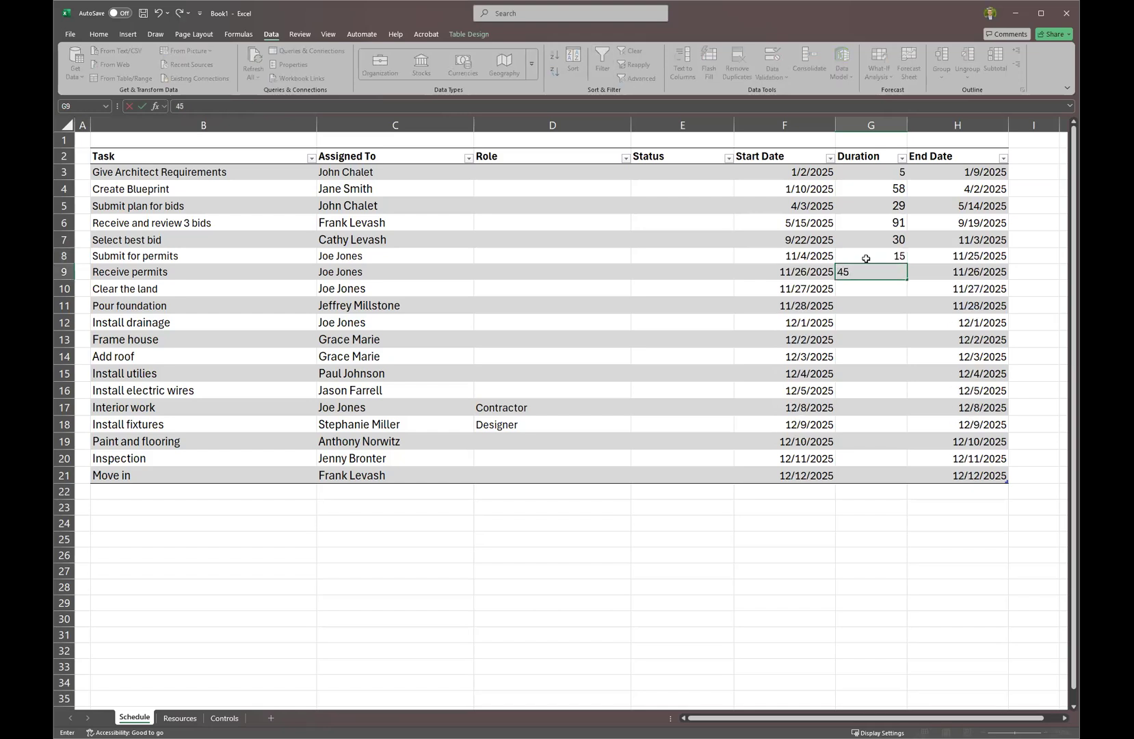
{"action": "key", "text": "Return"}
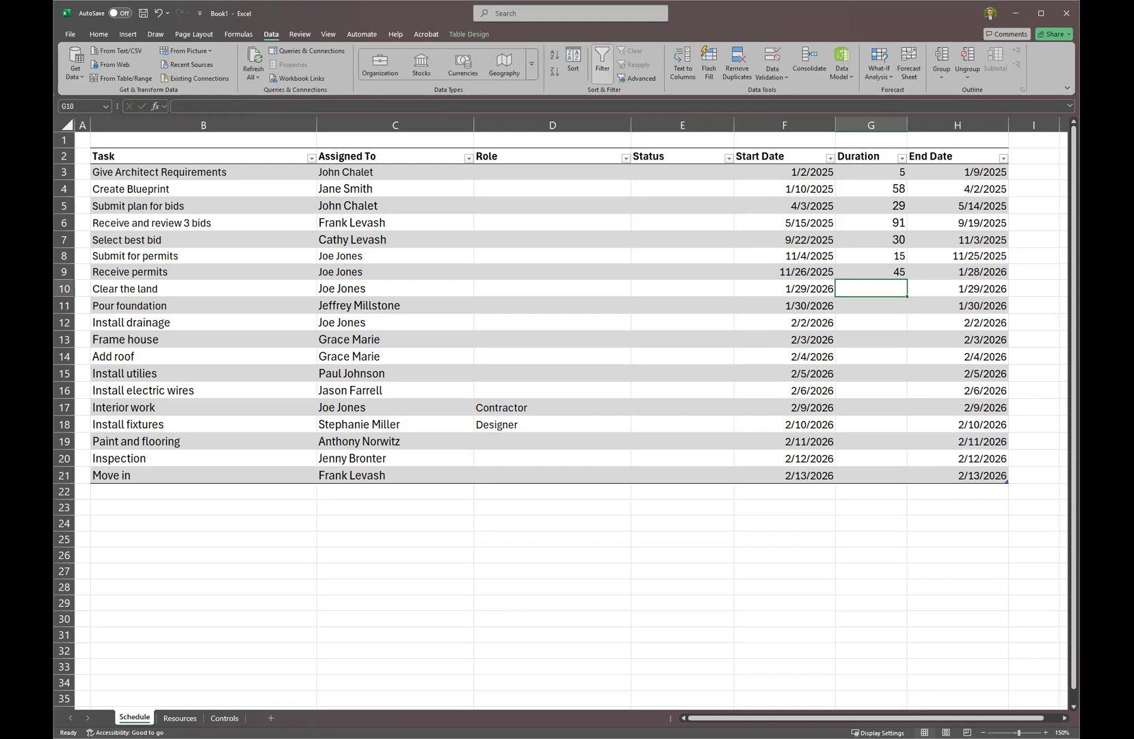
{"action": "key", "text": "ctrl+c"}
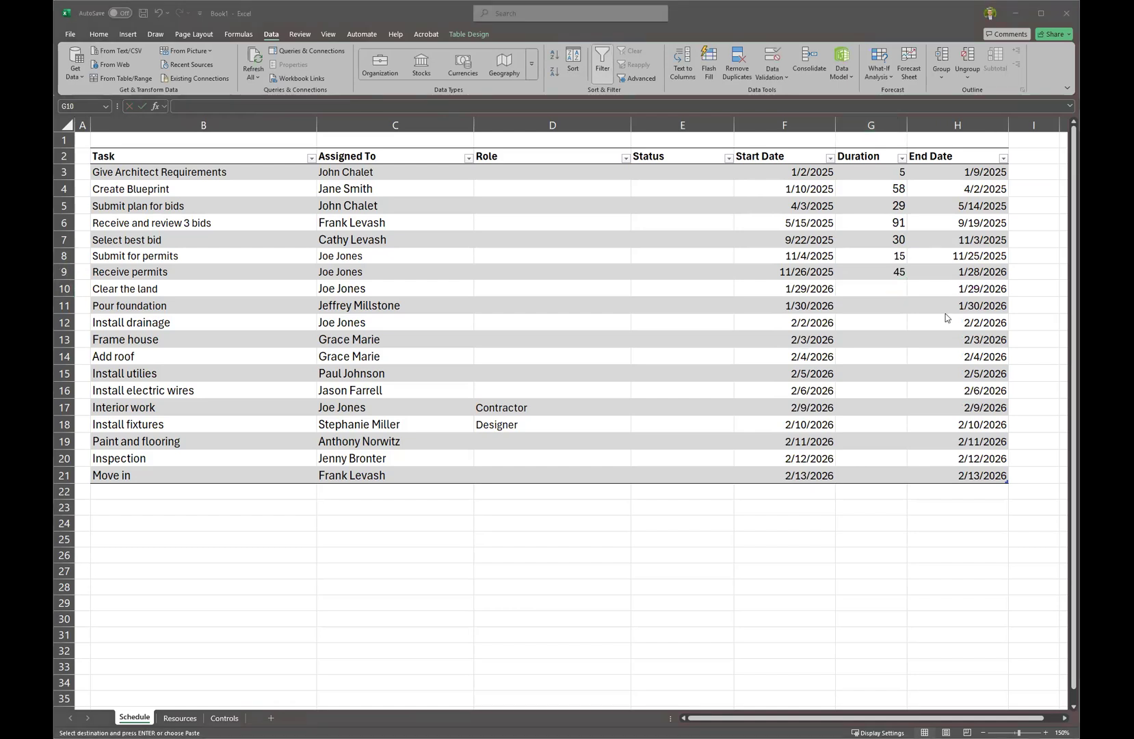
Paste the remaining durations so every task has one and Move in ends 4/7/2027.
{"action": "left_click", "coordinate": [864, 533]}
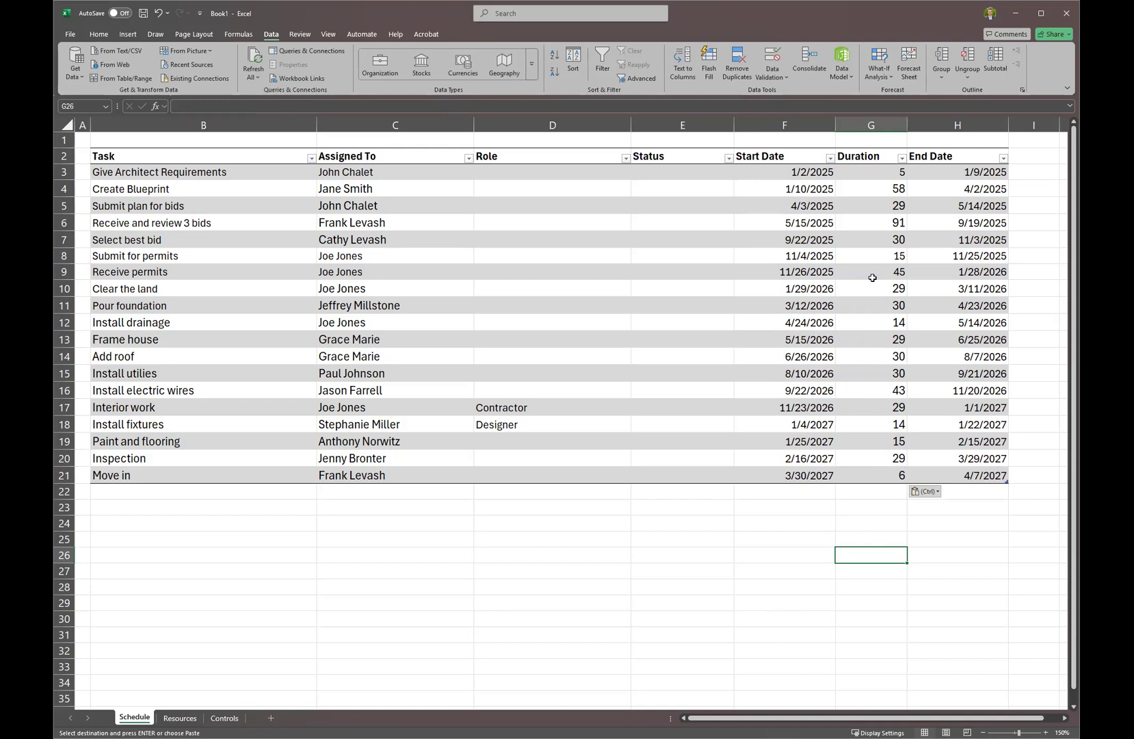
{"action": "left_click", "coordinate": [886, 239]}
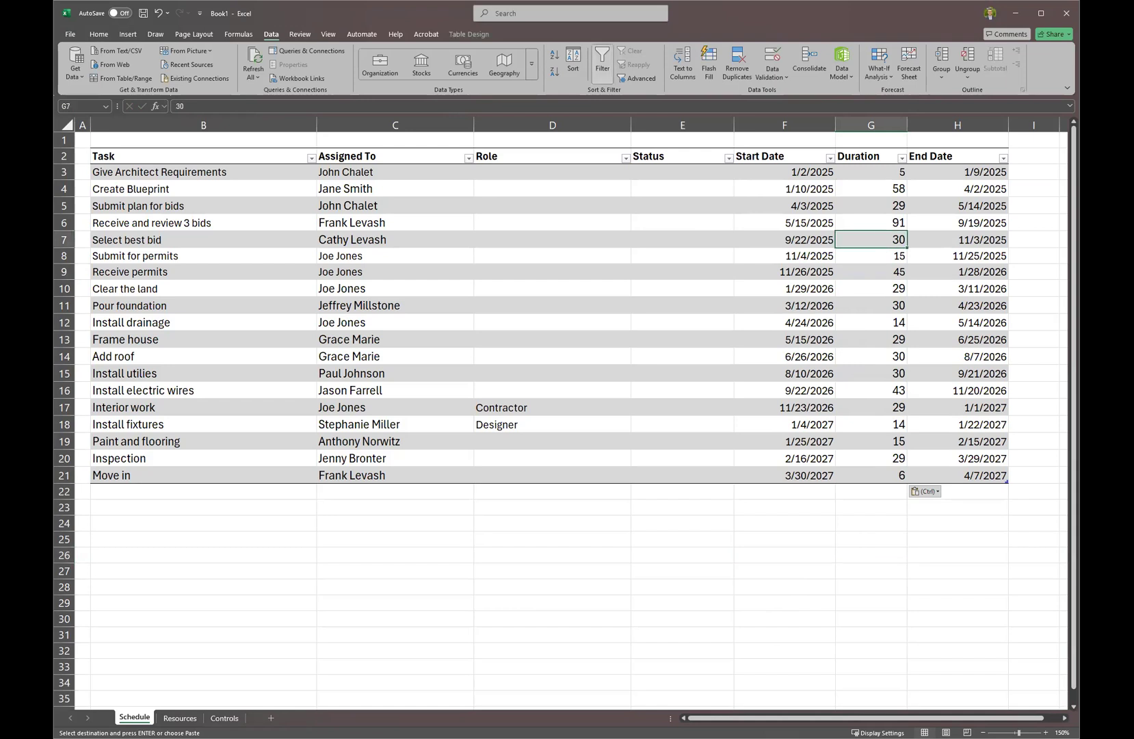
{"action": "right_click", "coordinate": [883, 245]}
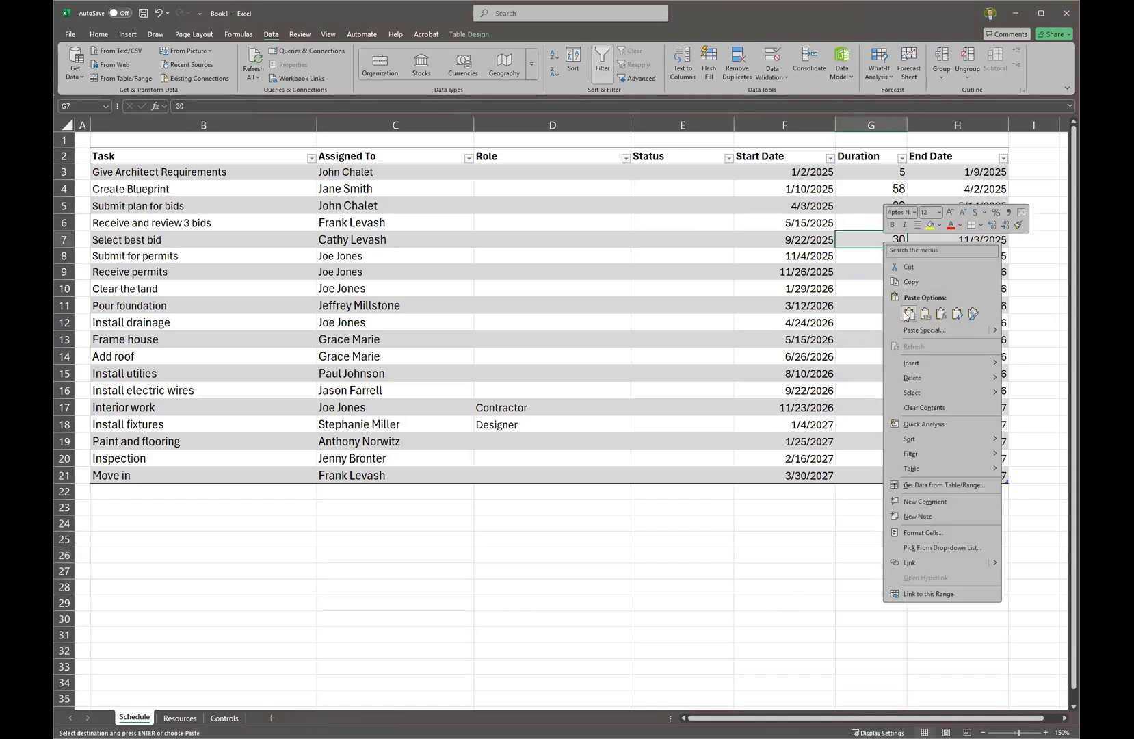
{"action": "left_click", "coordinate": [908, 315]}
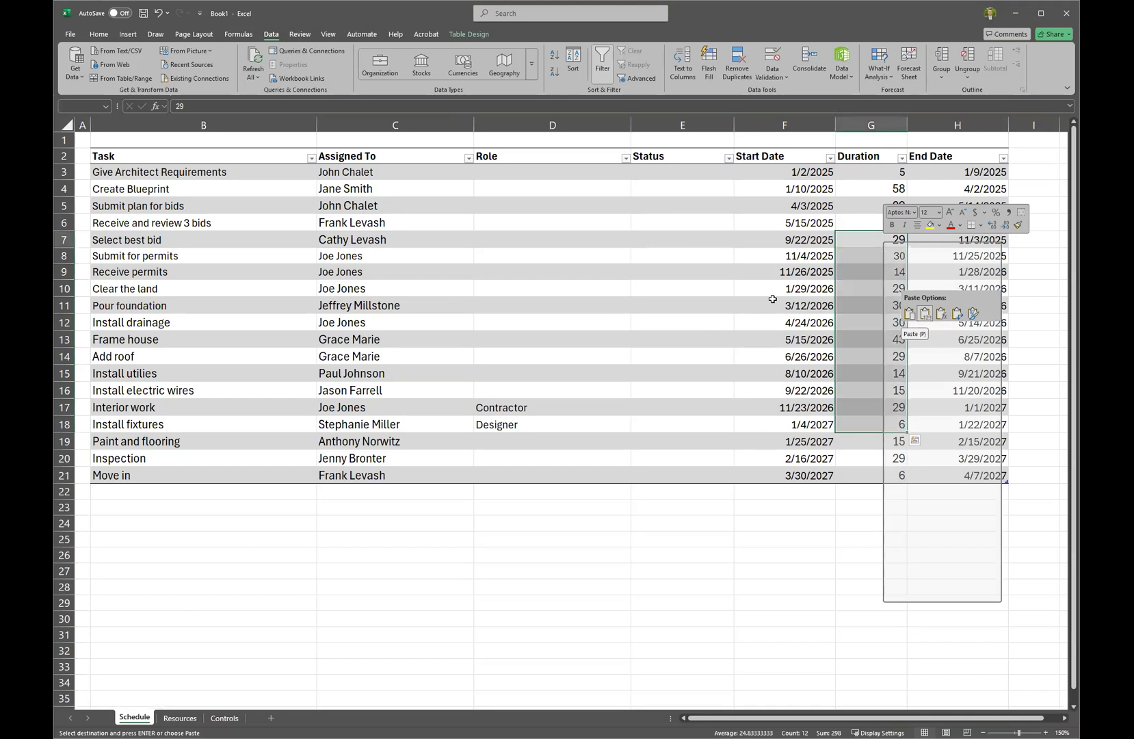
{"action": "left_click_drag", "start_coordinate": [799, 207], "coordinate": [815, 474]}
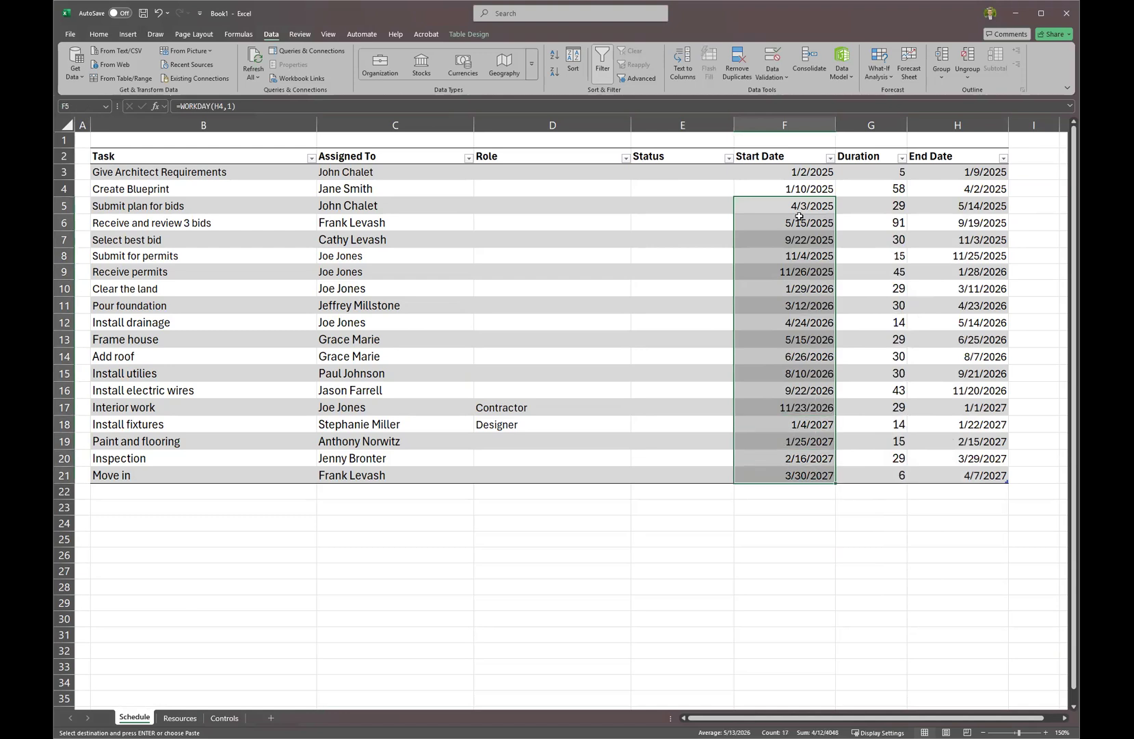
{"action": "right_click", "coordinate": [873, 210]}
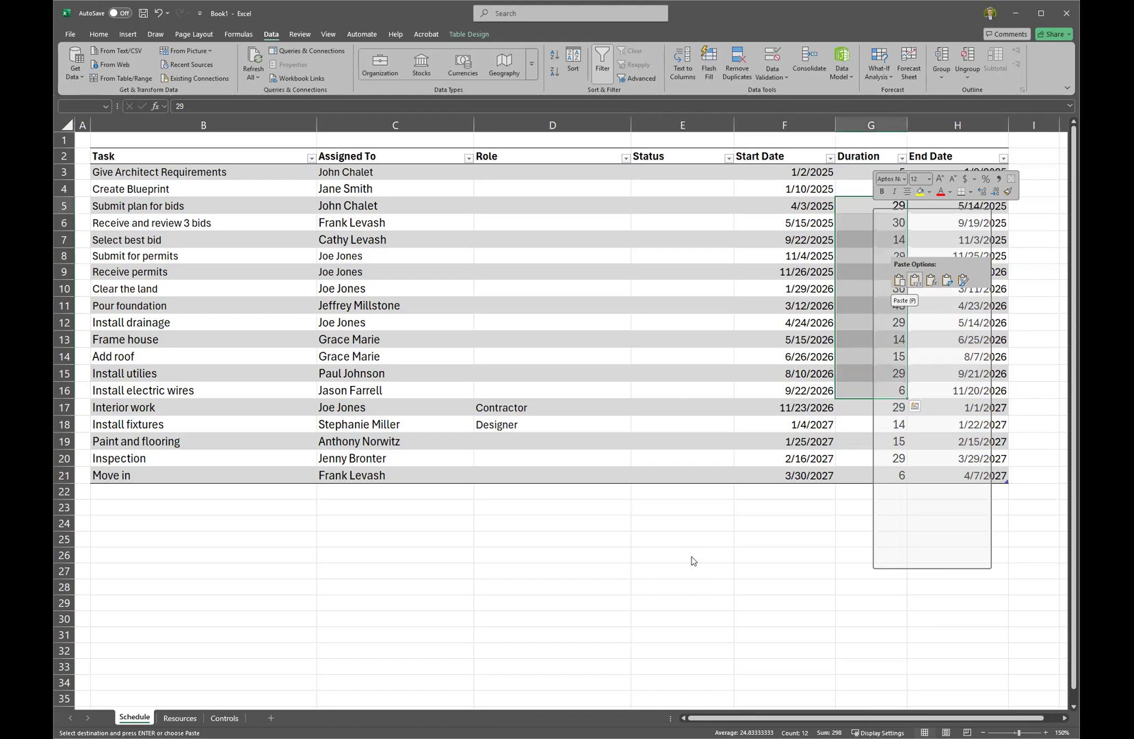
{"action": "key", "text": "Escape"}
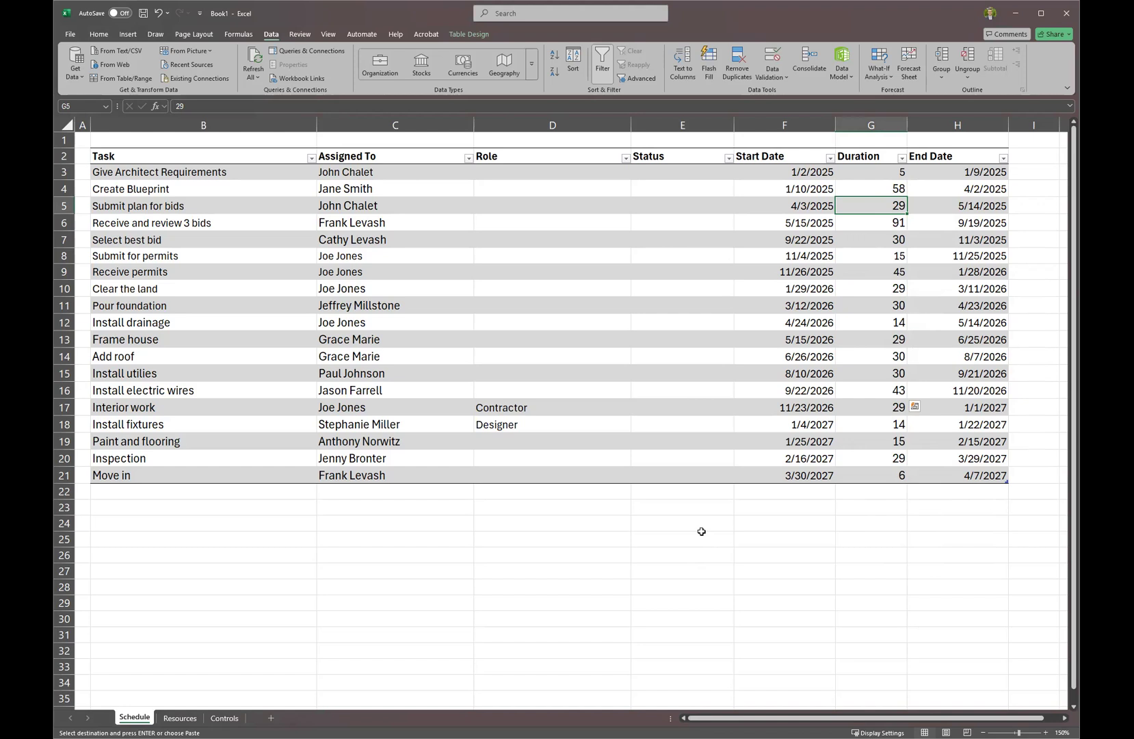
{"action": "left_click", "coordinate": [712, 515]}
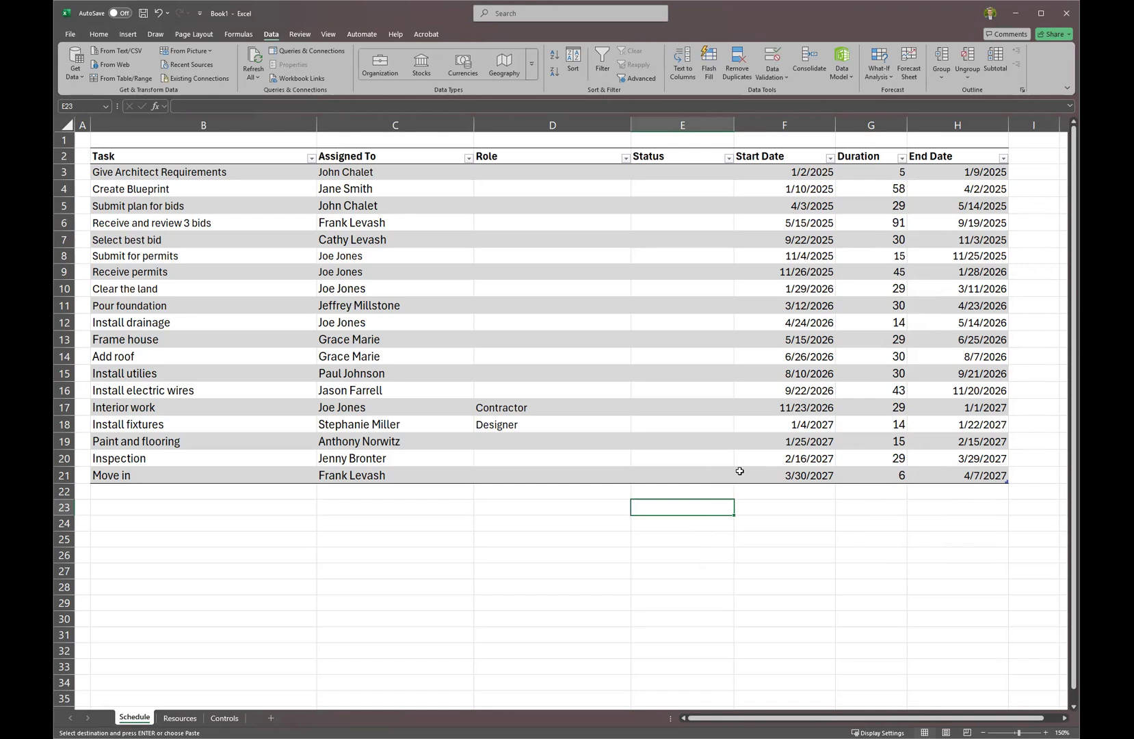
Insert a Stacked Bar chart from the Start Date values F3:F21.
{"action": "scroll", "coordinate": [723, 472], "scroll_direction": "down", "scroll_amount": 2}
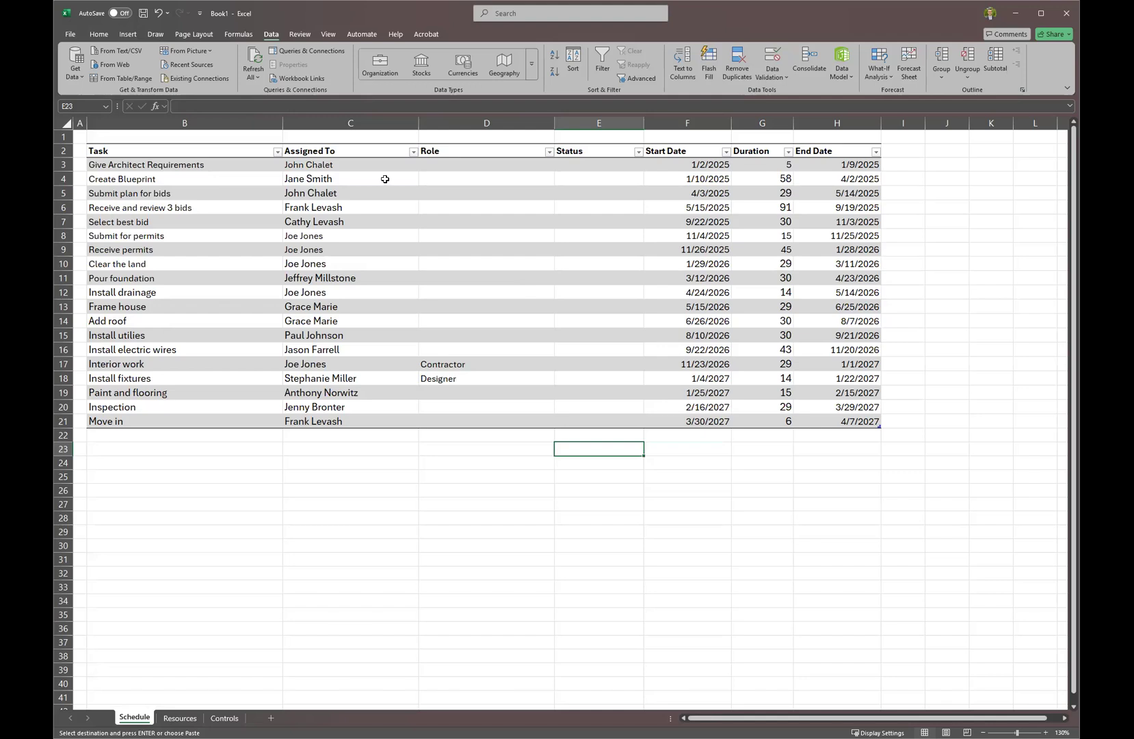
{"action": "left_click", "coordinate": [718, 277]}
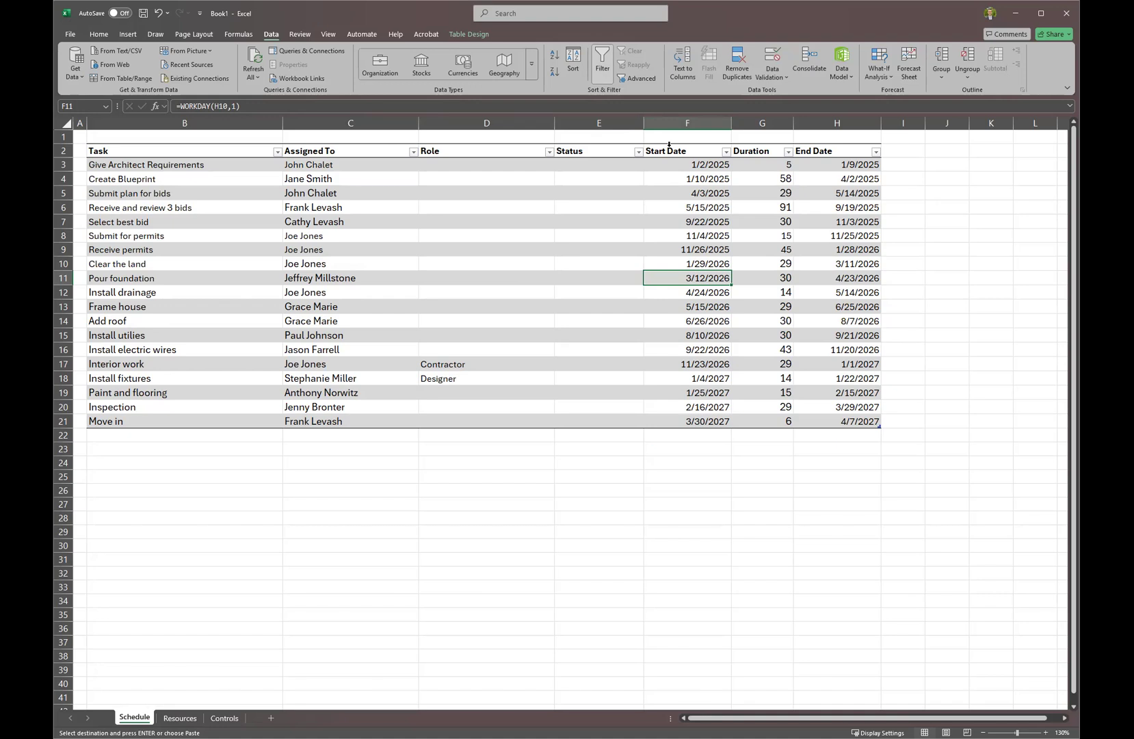
{"action": "left_click", "coordinate": [669, 144]}
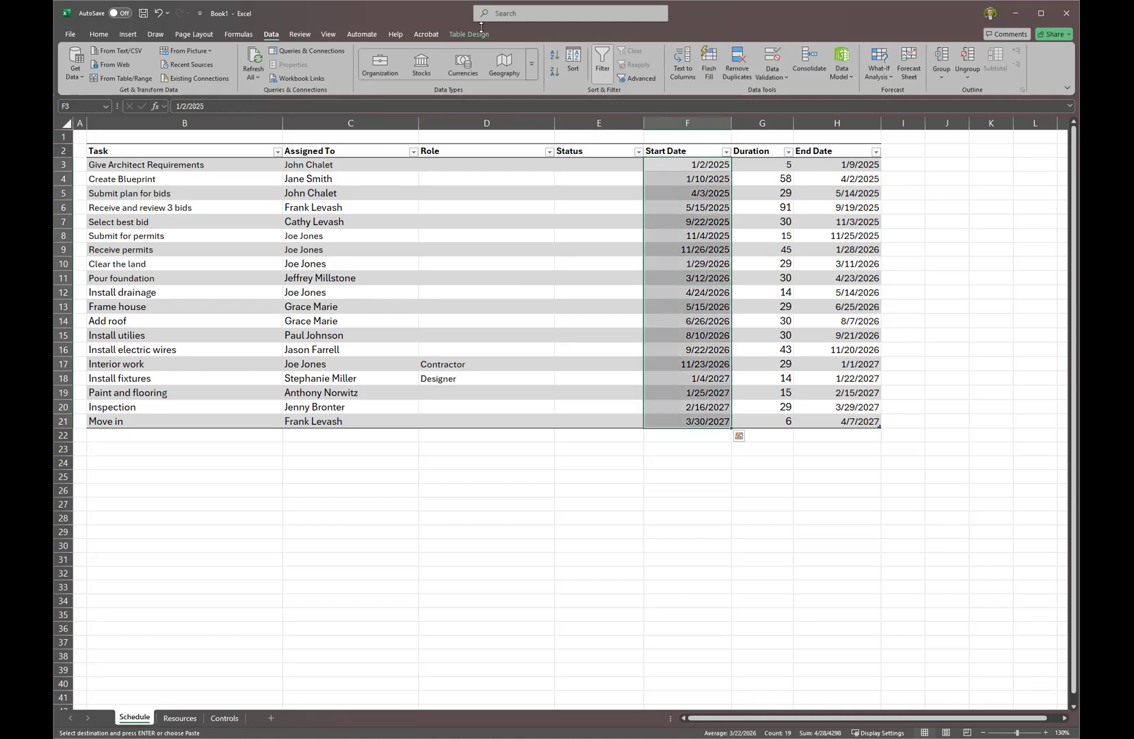
{"action": "left_click", "coordinate": [129, 34]}
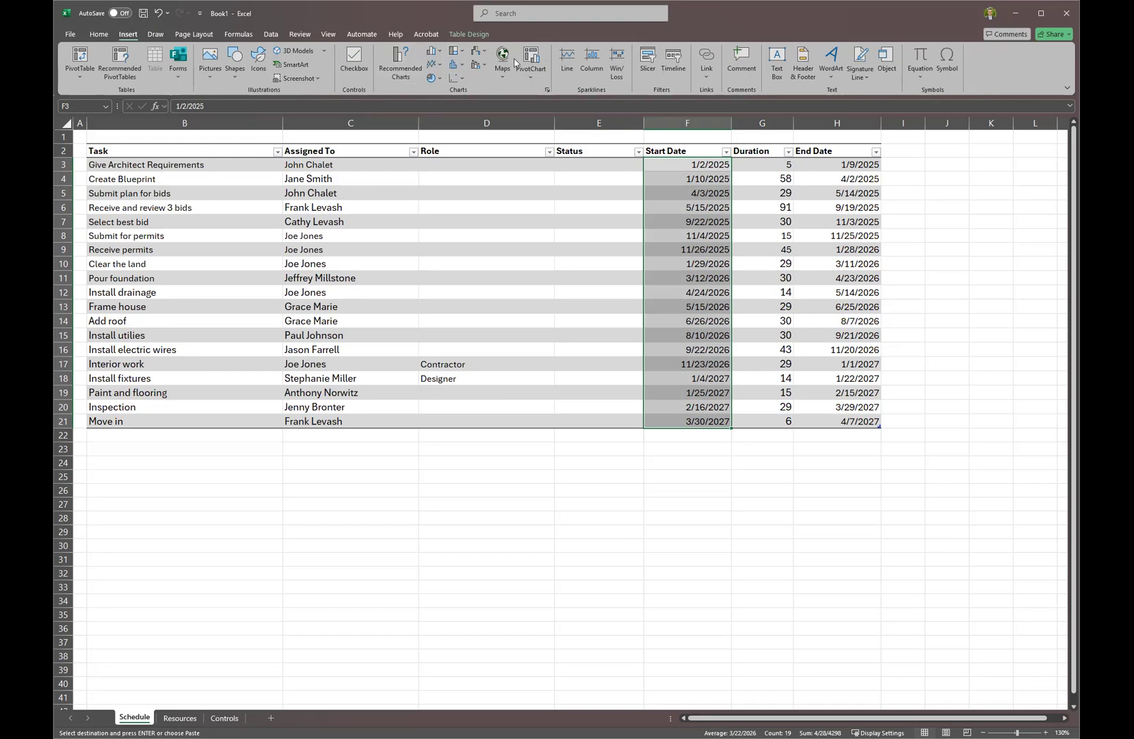
{"action": "left_click", "coordinate": [412, 74]}
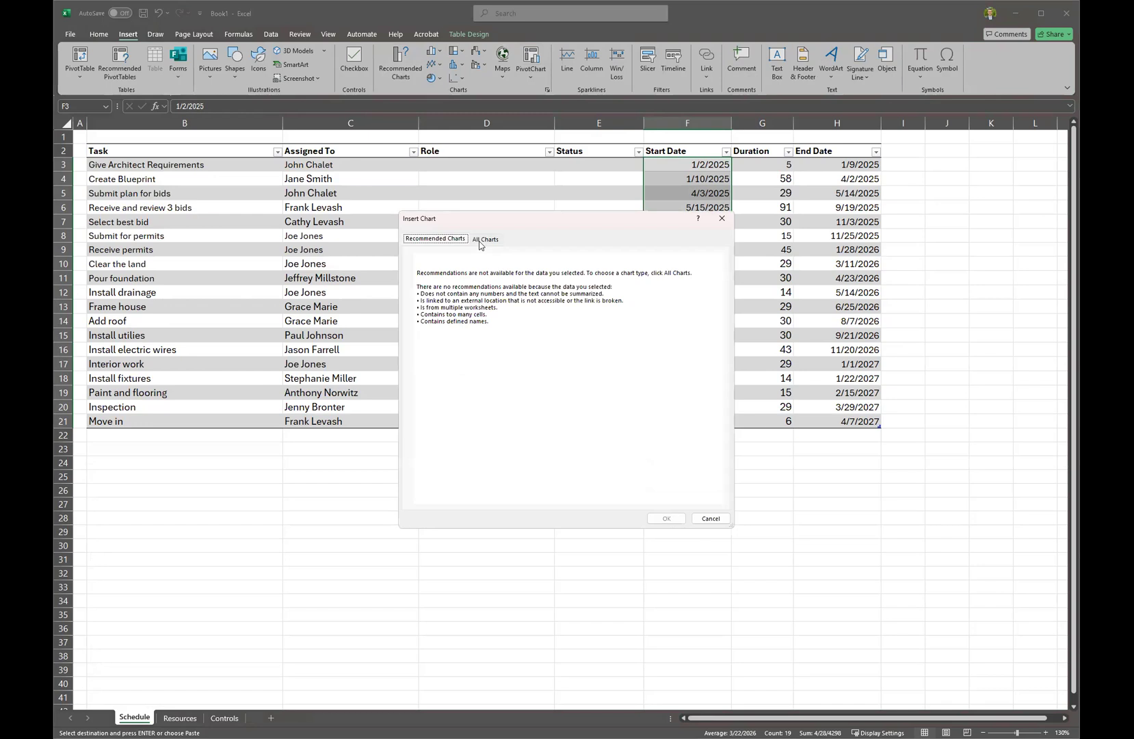
{"action": "left_click", "coordinate": [479, 241]}
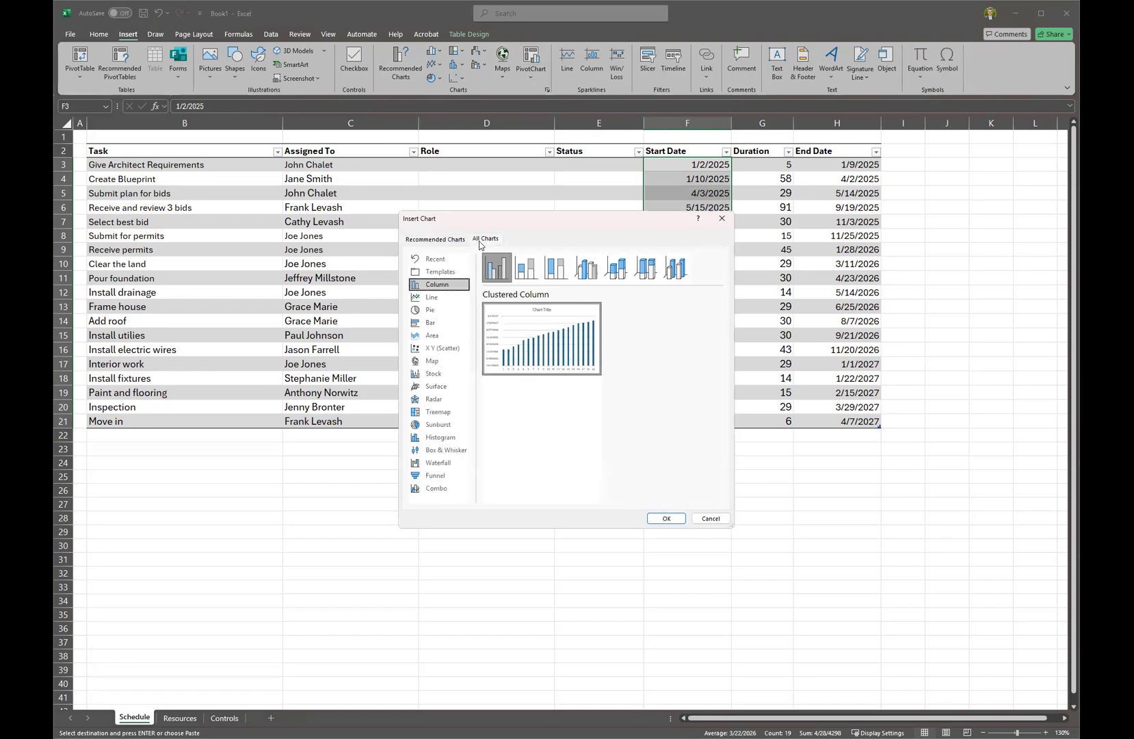
{"action": "left_click", "coordinate": [437, 326]}
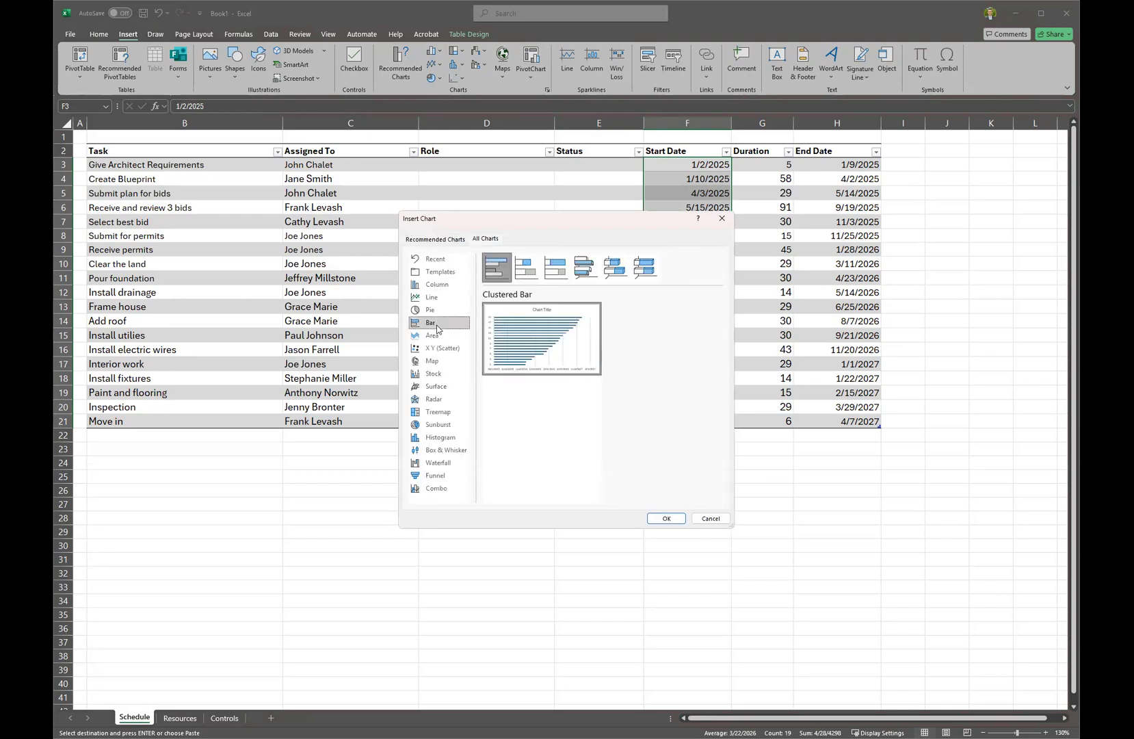
{"action": "mouse_move", "coordinate": [541, 322]}
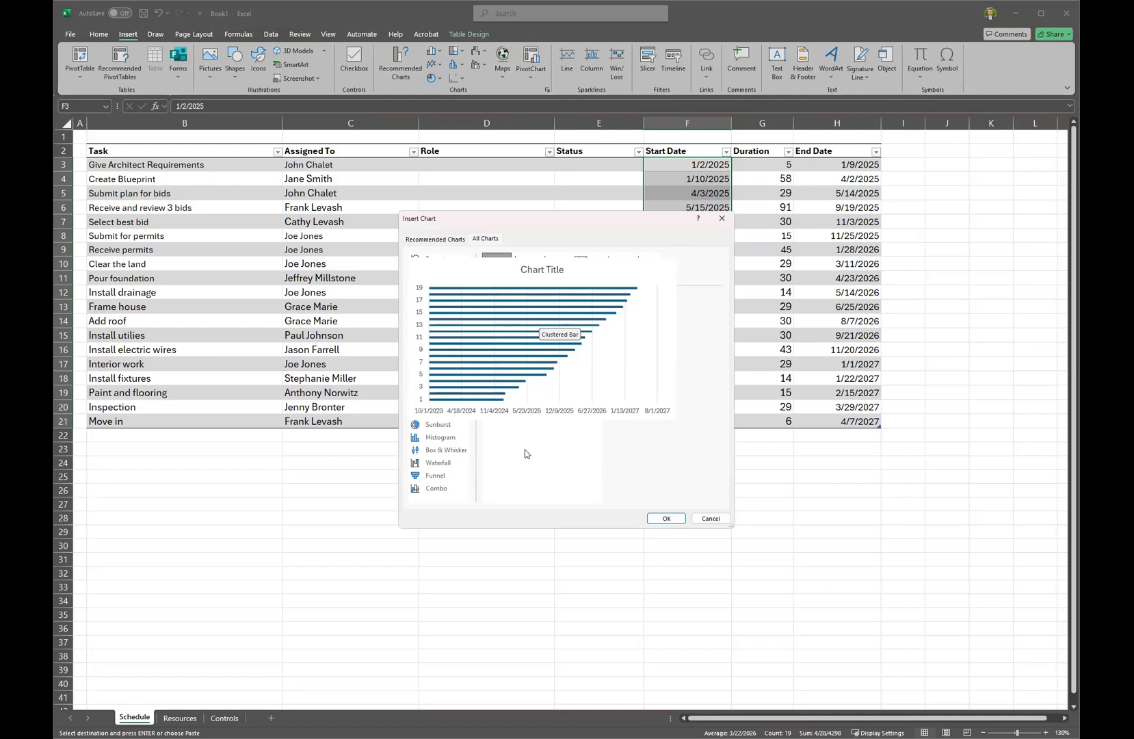
{"action": "left_click", "coordinate": [525, 271]}
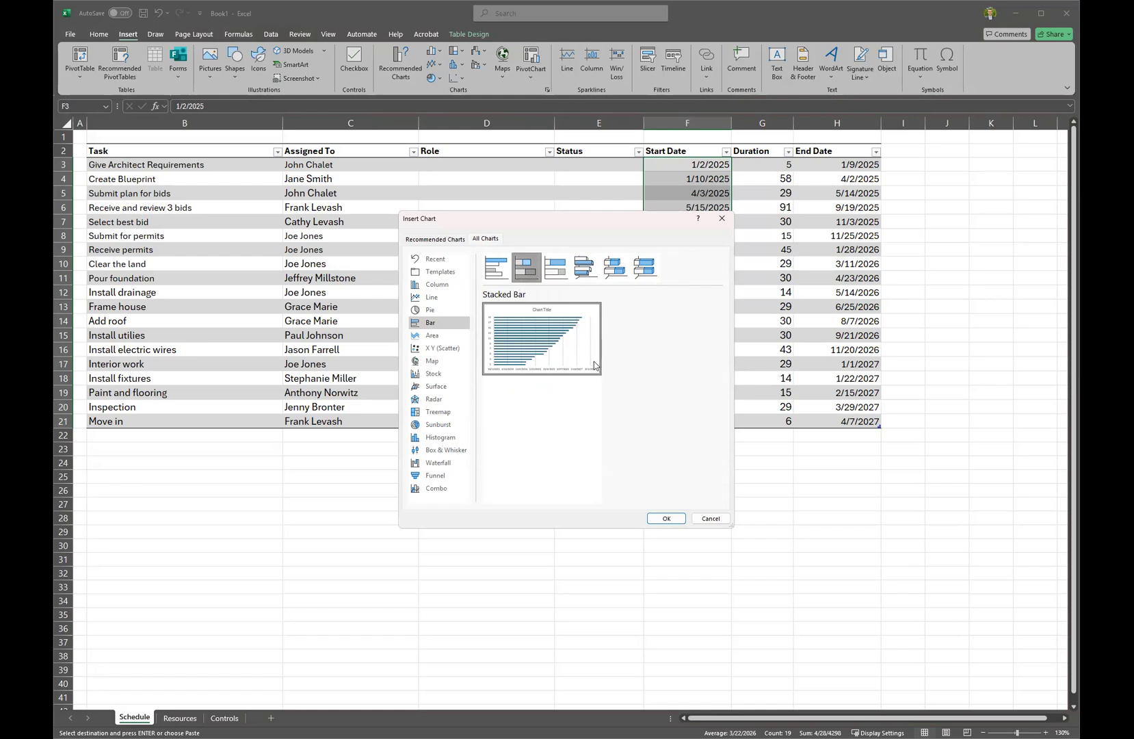
{"action": "mouse_move", "coordinate": [618, 387]}
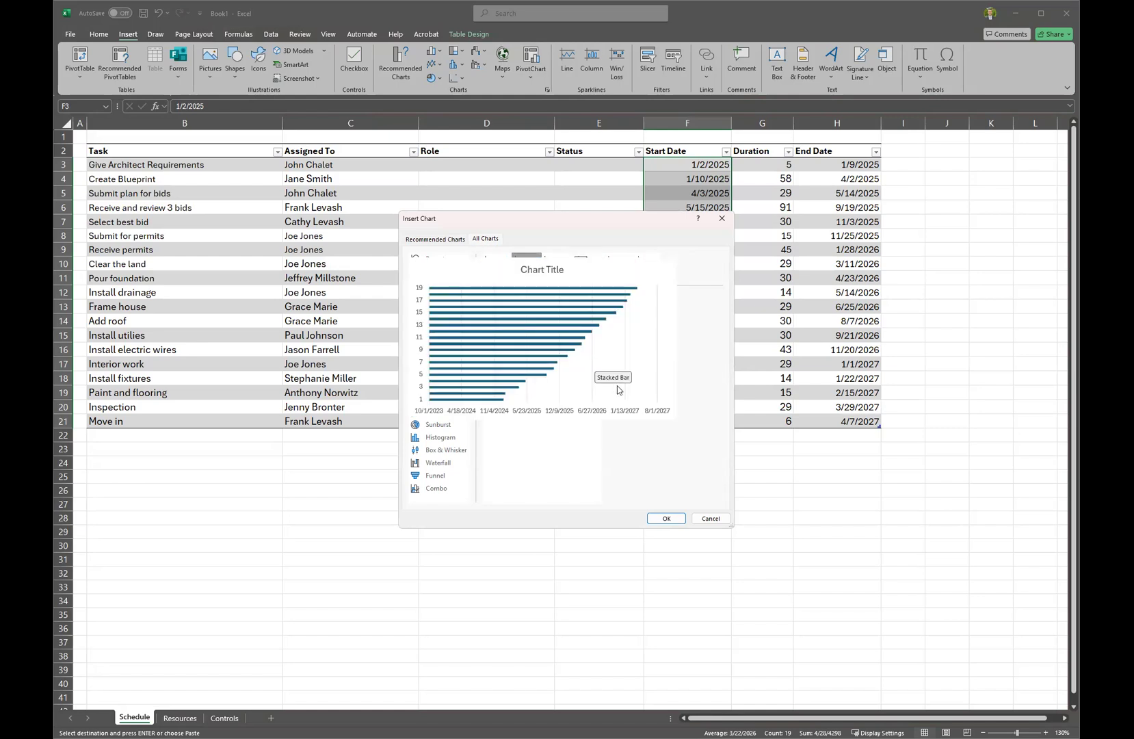
{"action": "left_click", "coordinate": [666, 519]}
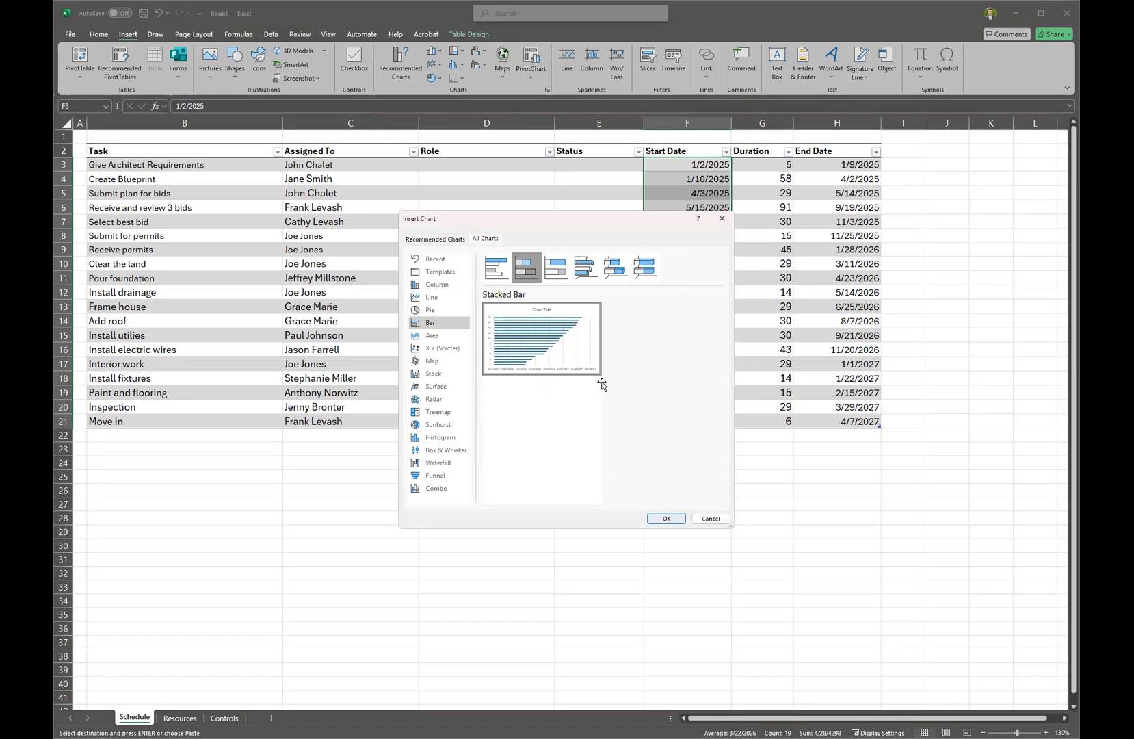
Move and enlarge the start-date chart over the task table and open Select Data.
{"action": "left_click_drag", "start_coordinate": [511, 325], "coordinate": [471, 306]}
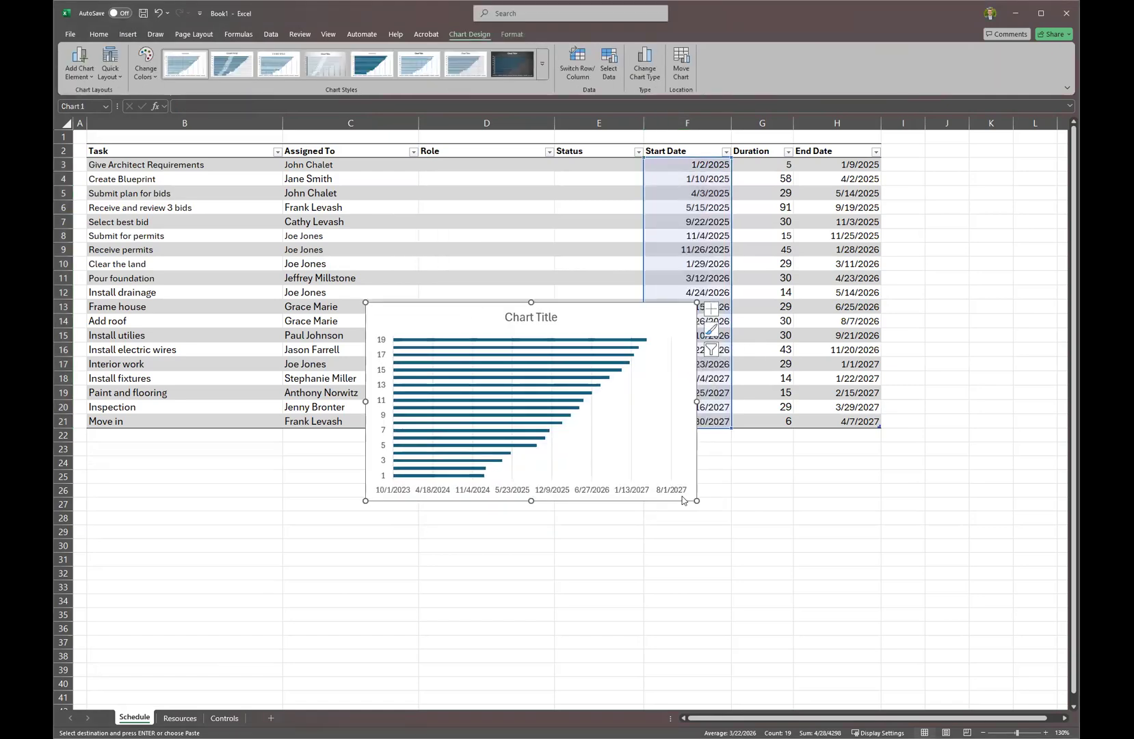
{"action": "left_click_drag", "start_coordinate": [697, 501], "coordinate": [848, 583]}
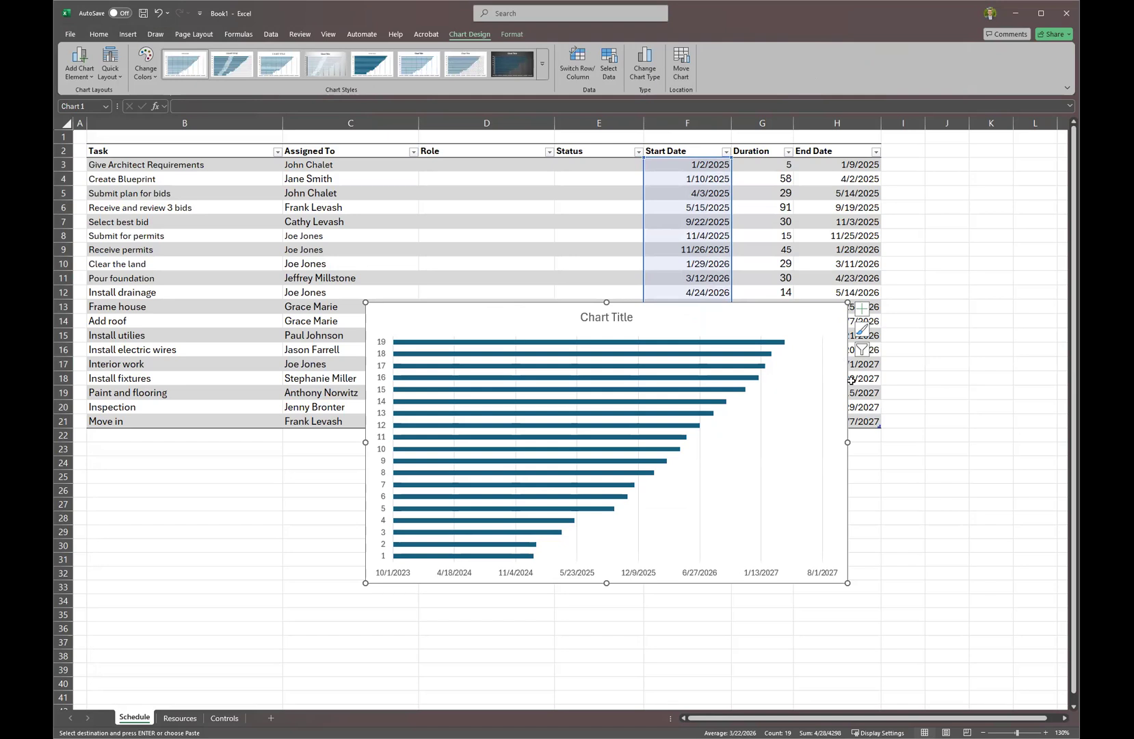
{"action": "right_click", "coordinate": [746, 314]}
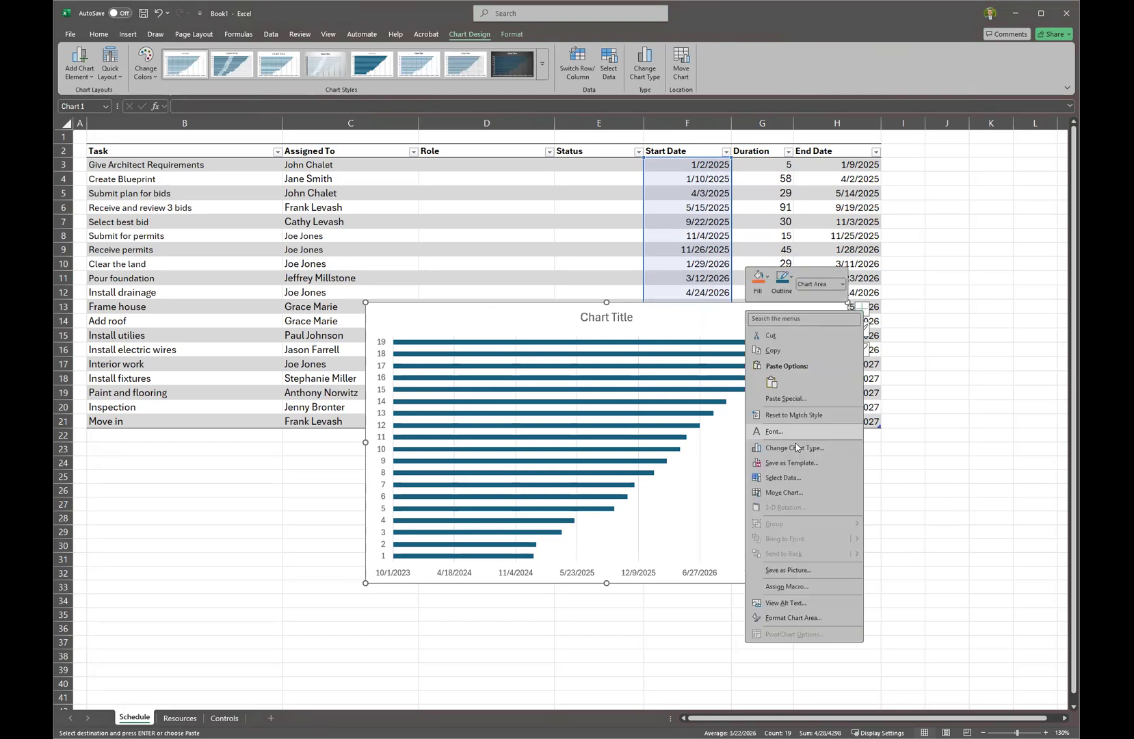
{"action": "left_click", "coordinate": [783, 479]}
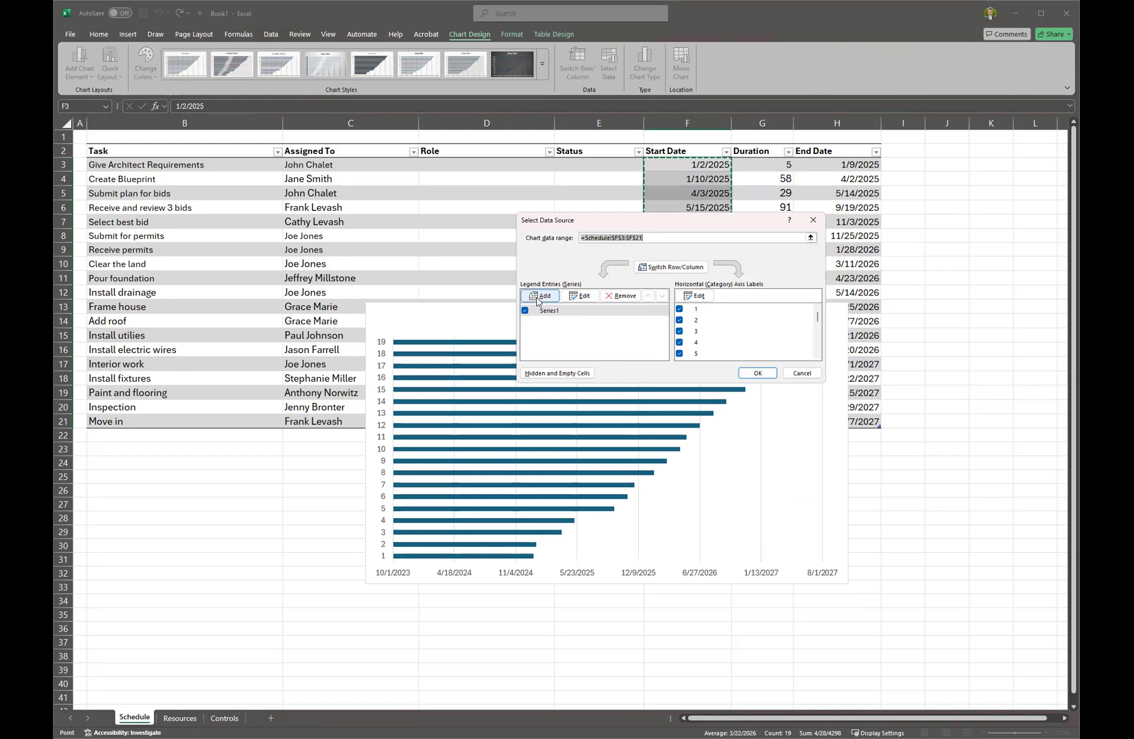
Add a series named from Duration header G2 with values G3:G21.
{"action": "left_click", "coordinate": [539, 295]}
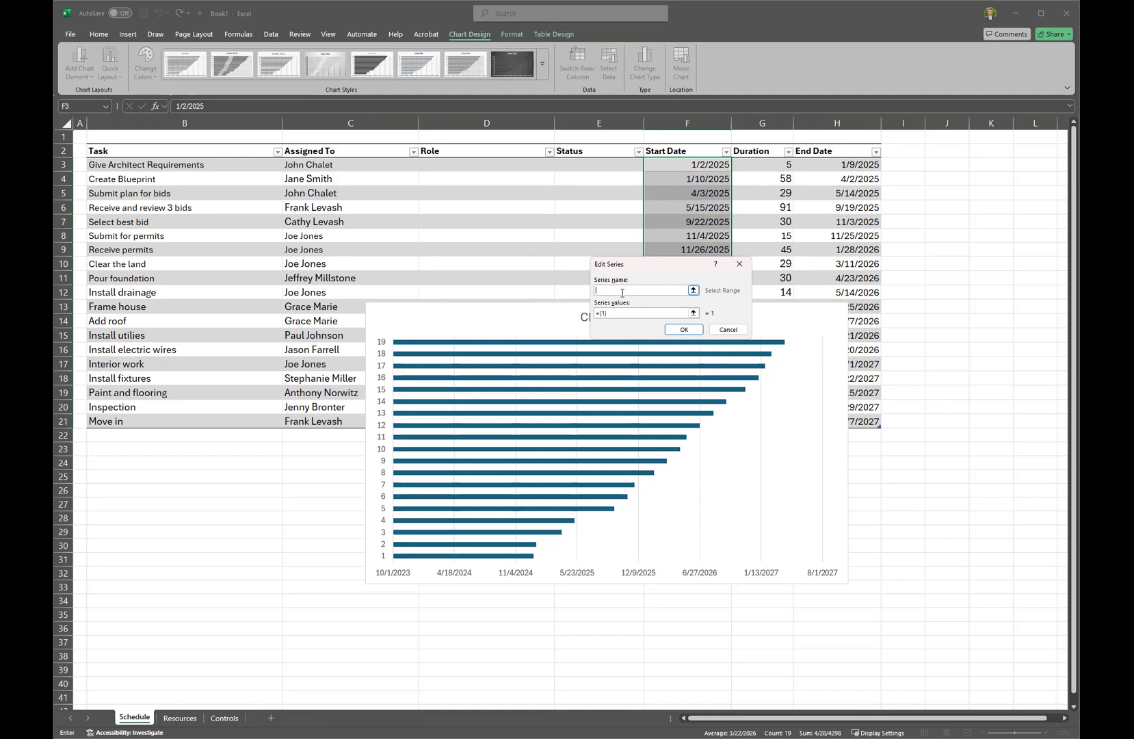
{"action": "left_click", "coordinate": [752, 151]}
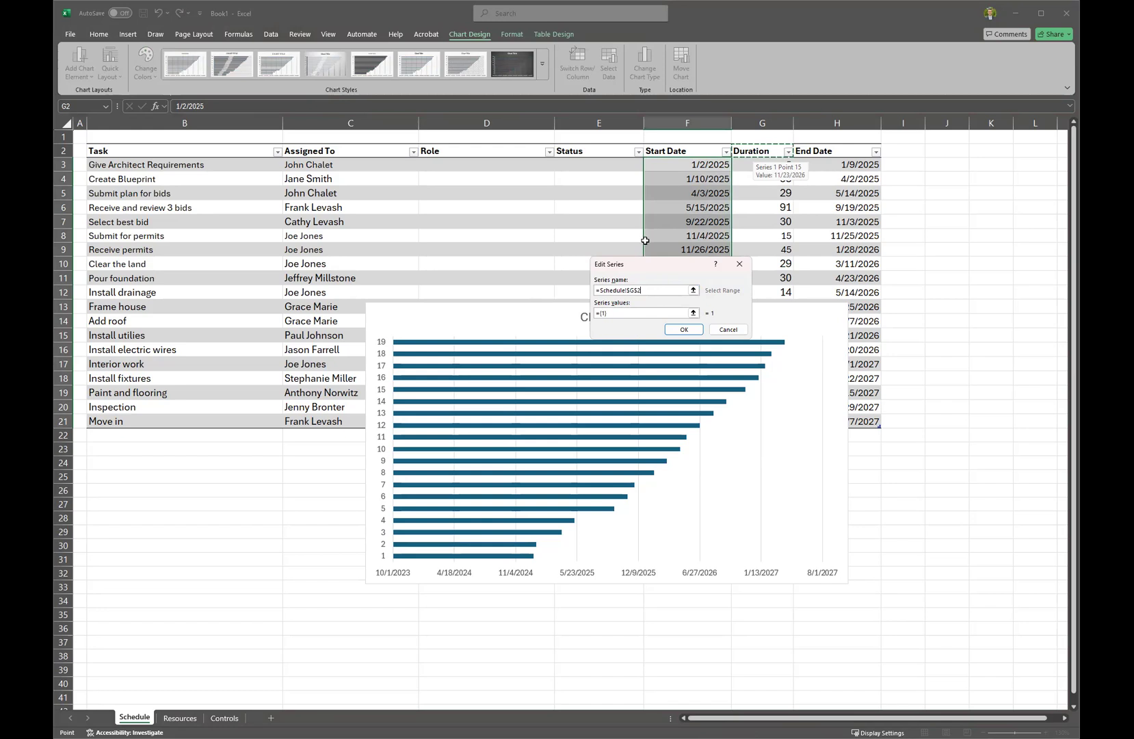
{"action": "left_click", "coordinate": [638, 310]}
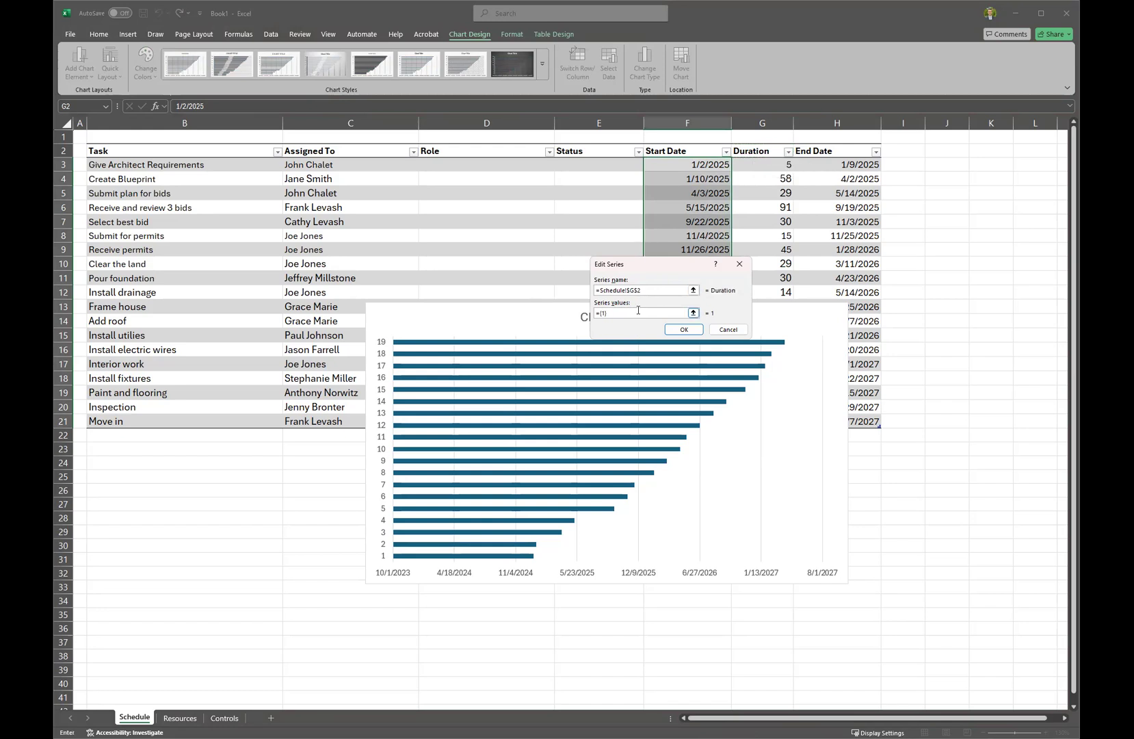
{"action": "left_click", "coordinate": [755, 145]}
{"action": "left_click", "coordinate": [682, 329]}
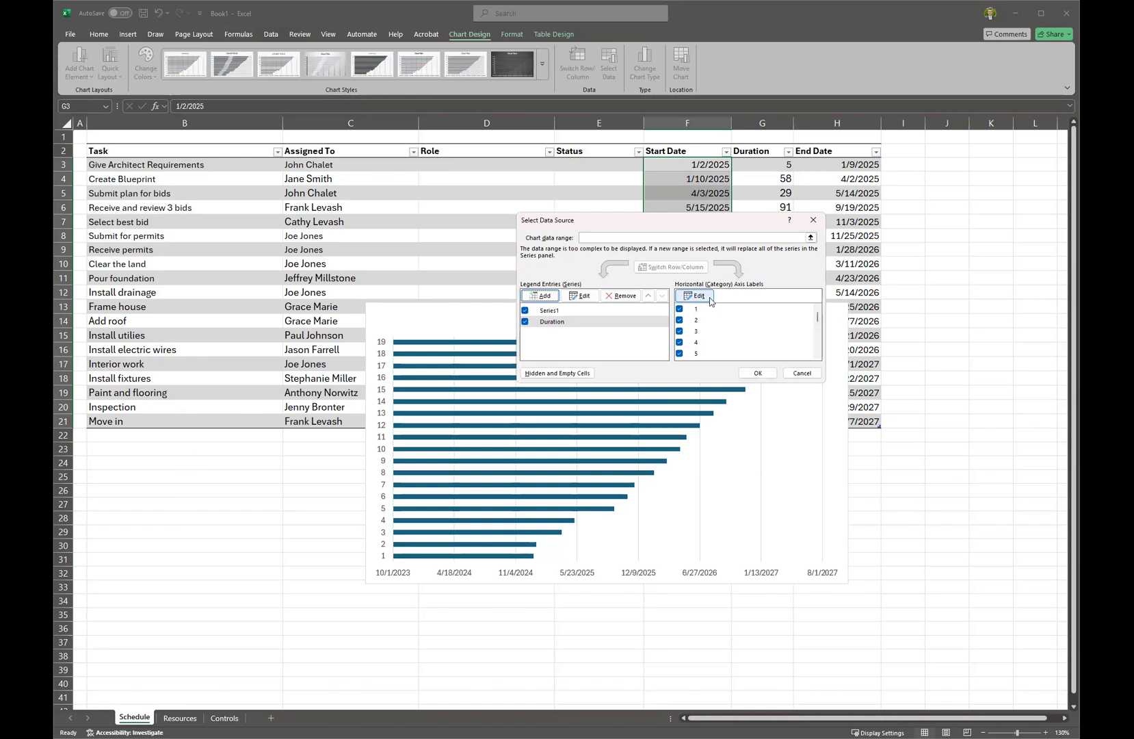
Label the vertical axis with the task names B3:B21 and apply the changes.
{"action": "left_click", "coordinate": [711, 302]}
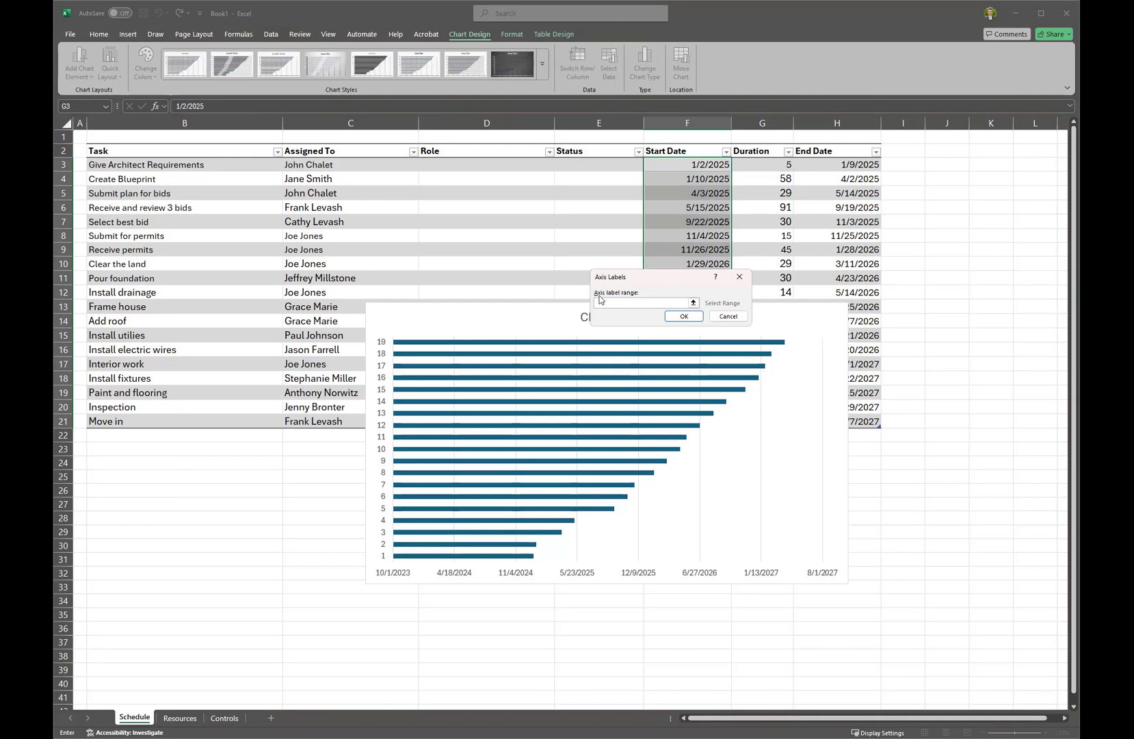
{"action": "left_click", "coordinate": [127, 145]}
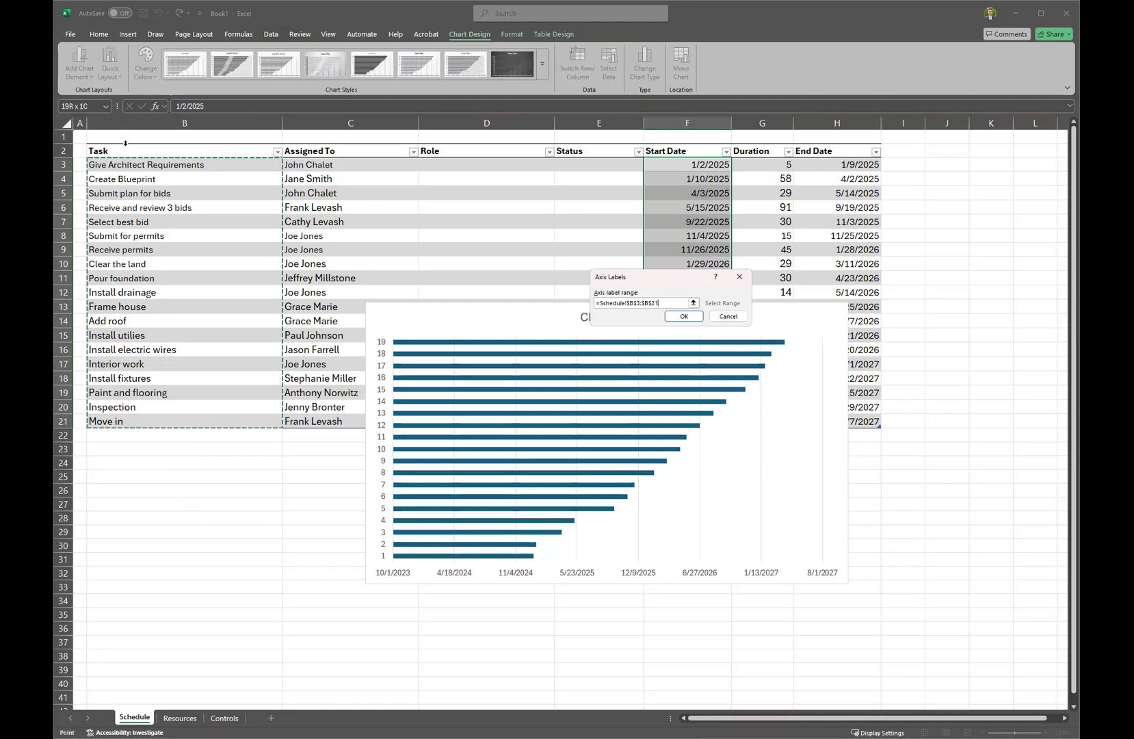
{"action": "left_click", "coordinate": [679, 321]}
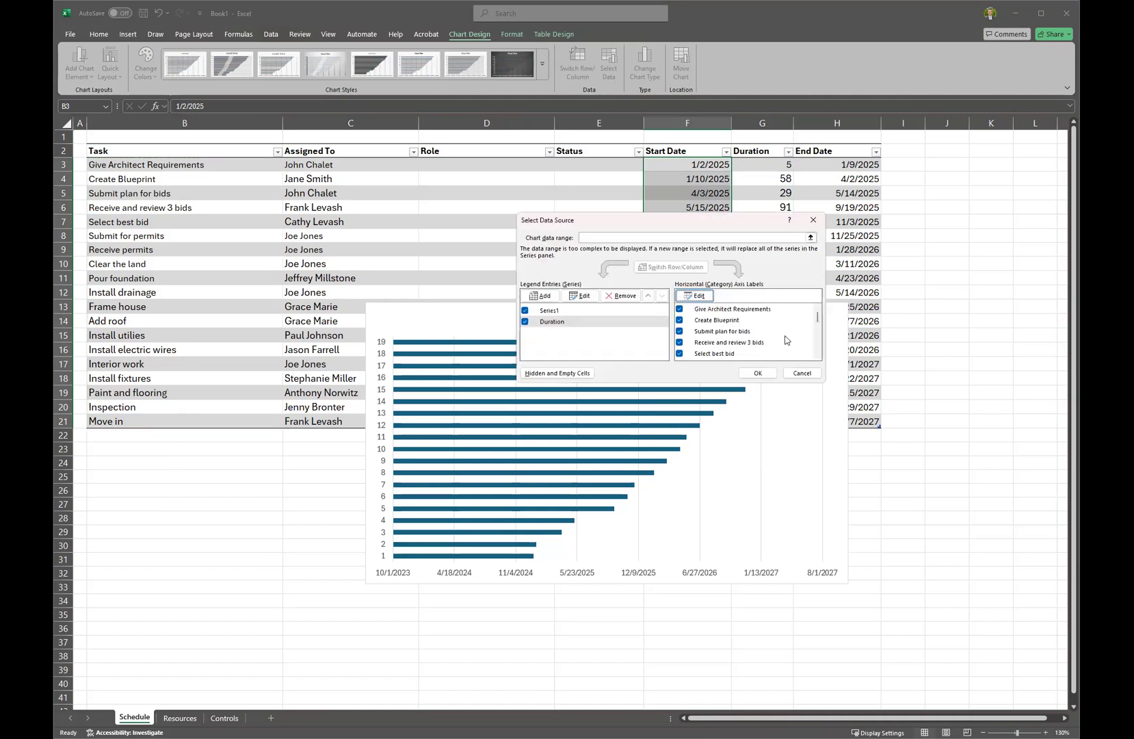
{"action": "left_click", "coordinate": [767, 376]}
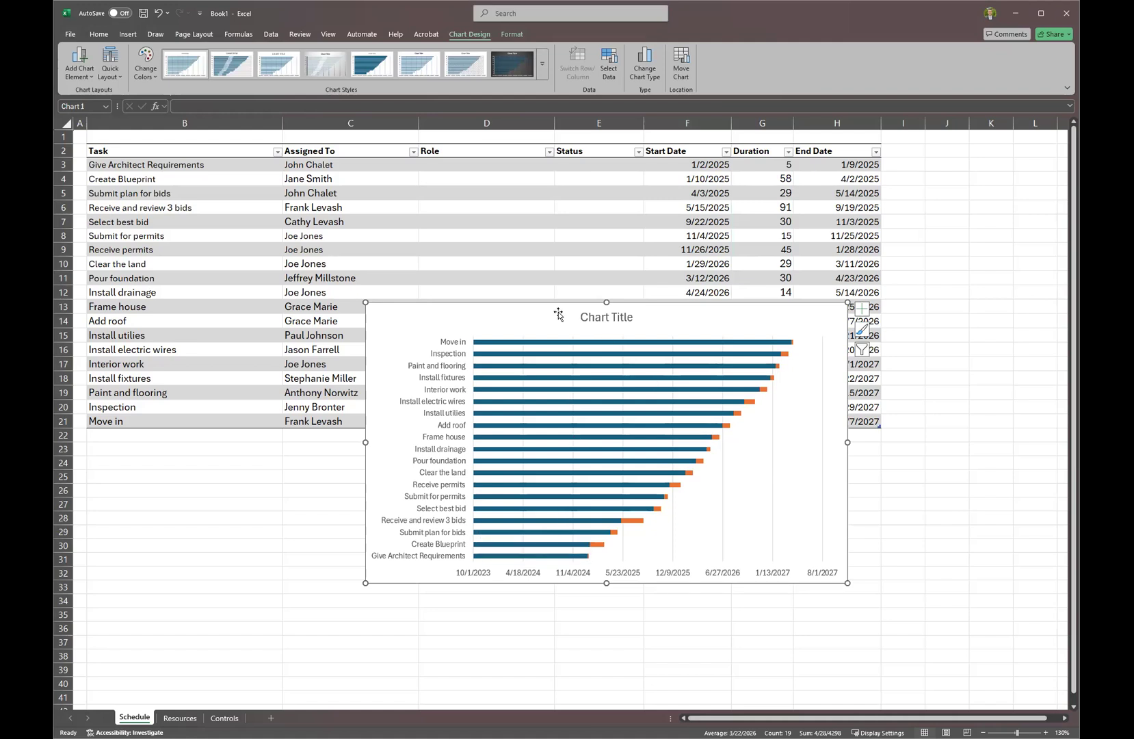
Move and enlarge the chart, and set the blue start-date bar series to No fill.
{"action": "left_click_drag", "start_coordinate": [556, 310], "coordinate": [519, 308]}
{"action": "left_click_drag", "start_coordinate": [811, 584], "coordinate": [849, 608]}
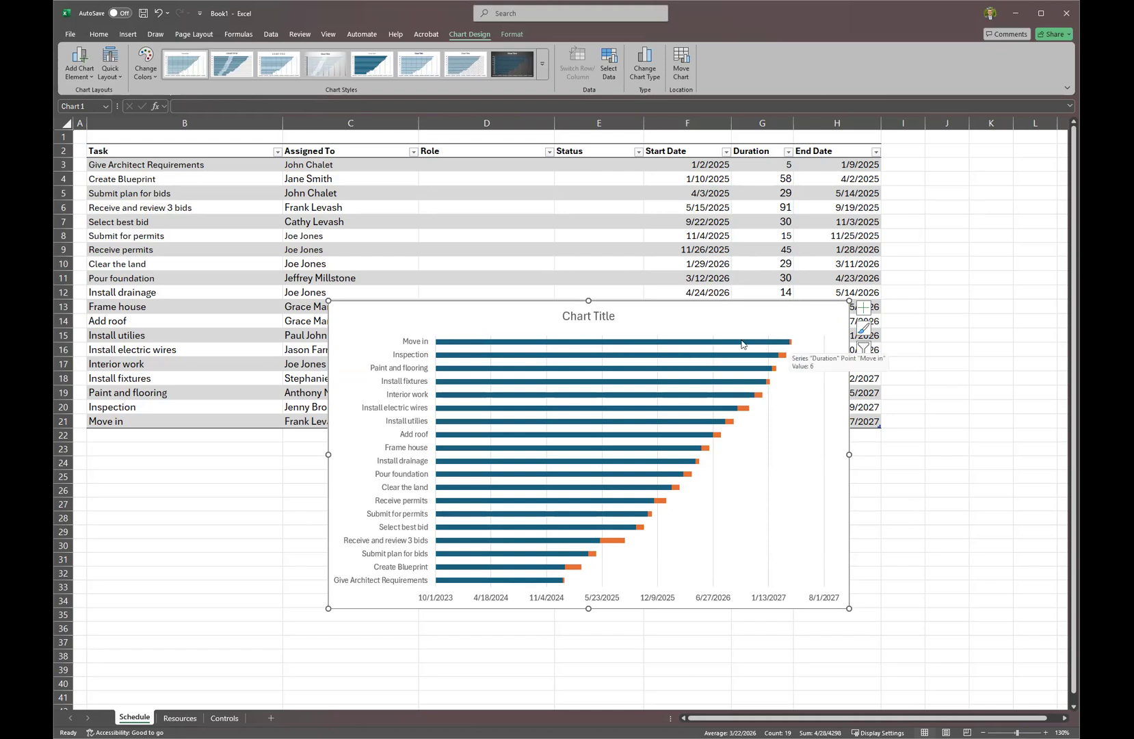
{"action": "left_click", "coordinate": [521, 345]}
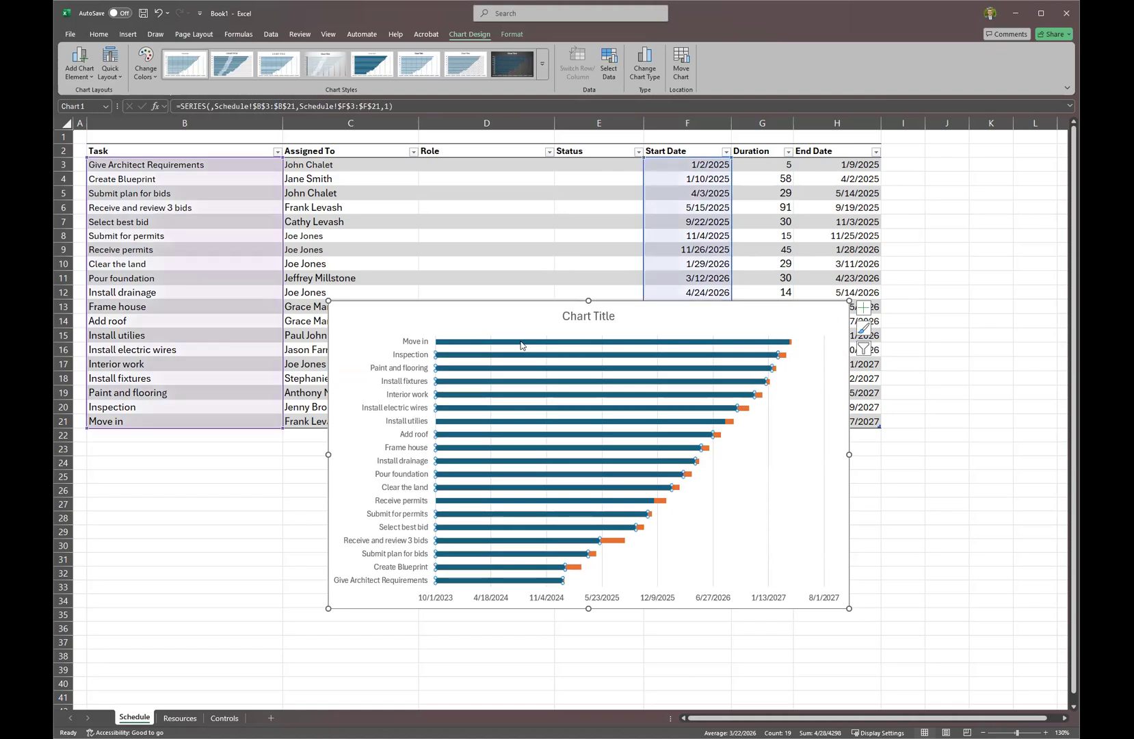
{"action": "double_click", "coordinate": [521, 346]}
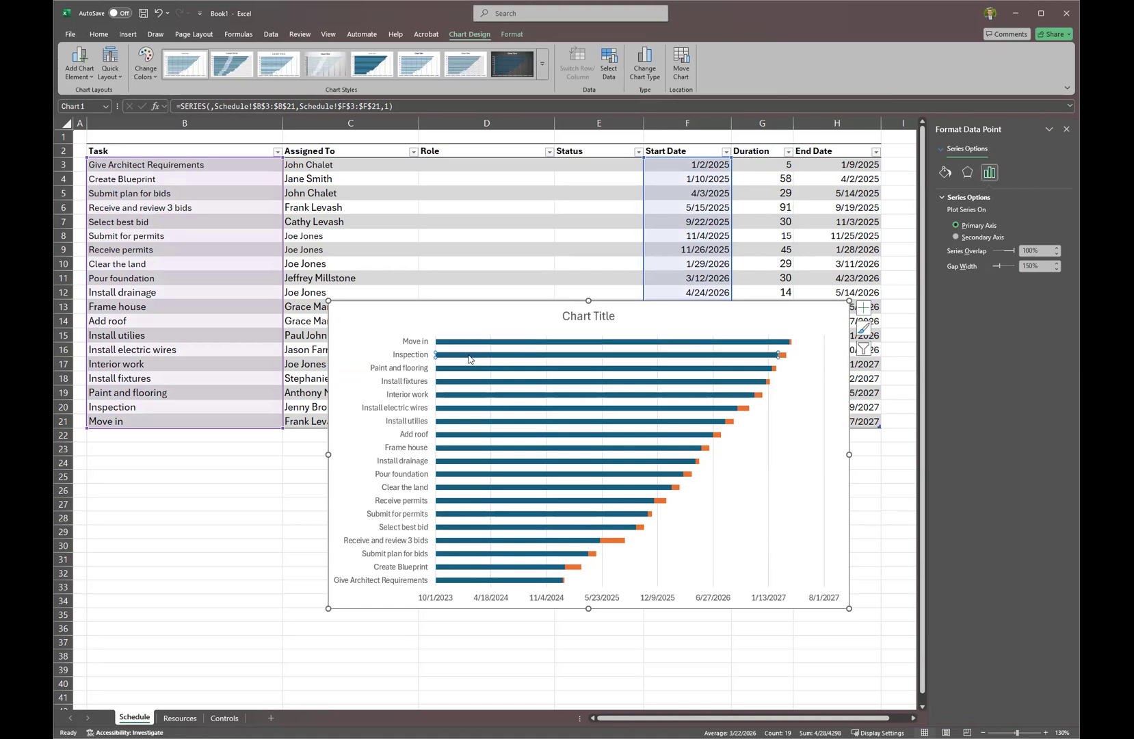
{"action": "left_click", "coordinate": [463, 345]}
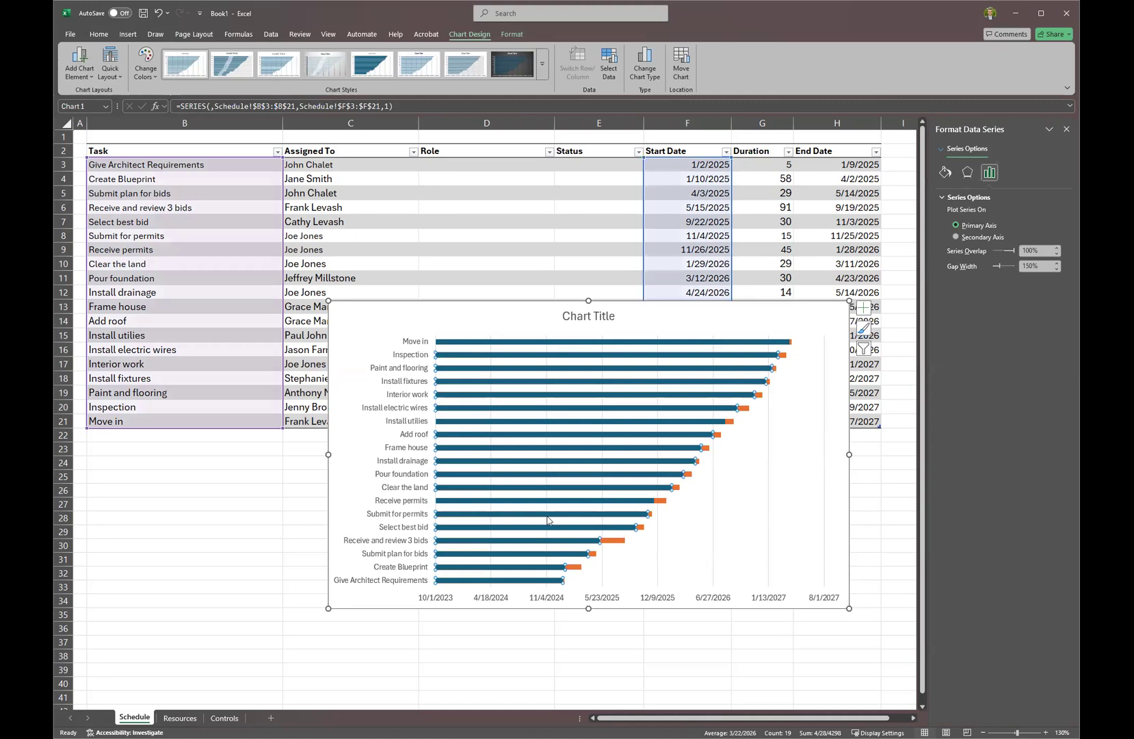
{"action": "left_click", "coordinate": [946, 173]}
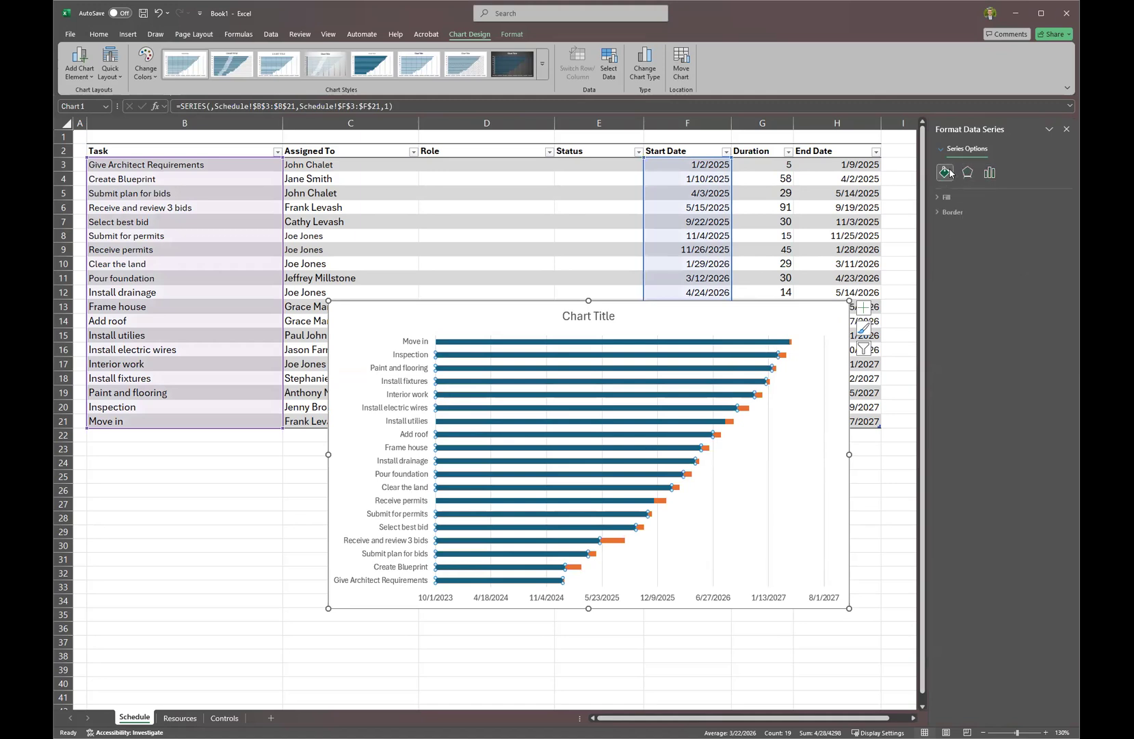
{"action": "left_click", "coordinate": [949, 197]}
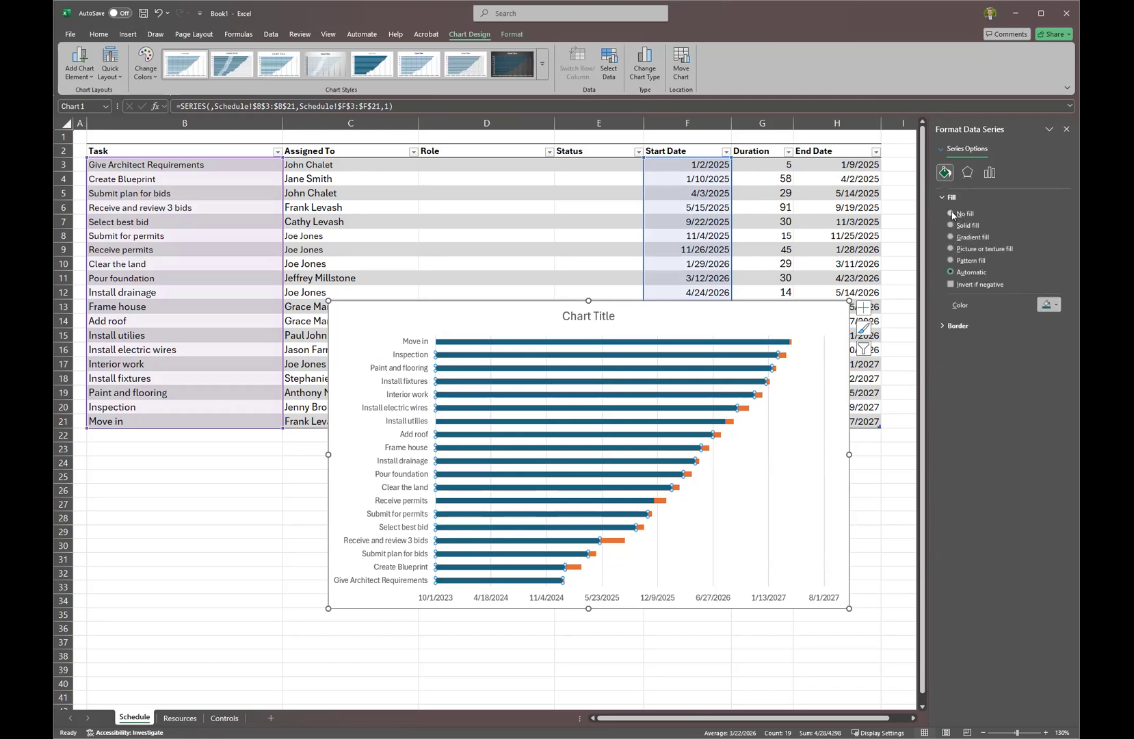
{"action": "left_click", "coordinate": [951, 213]}
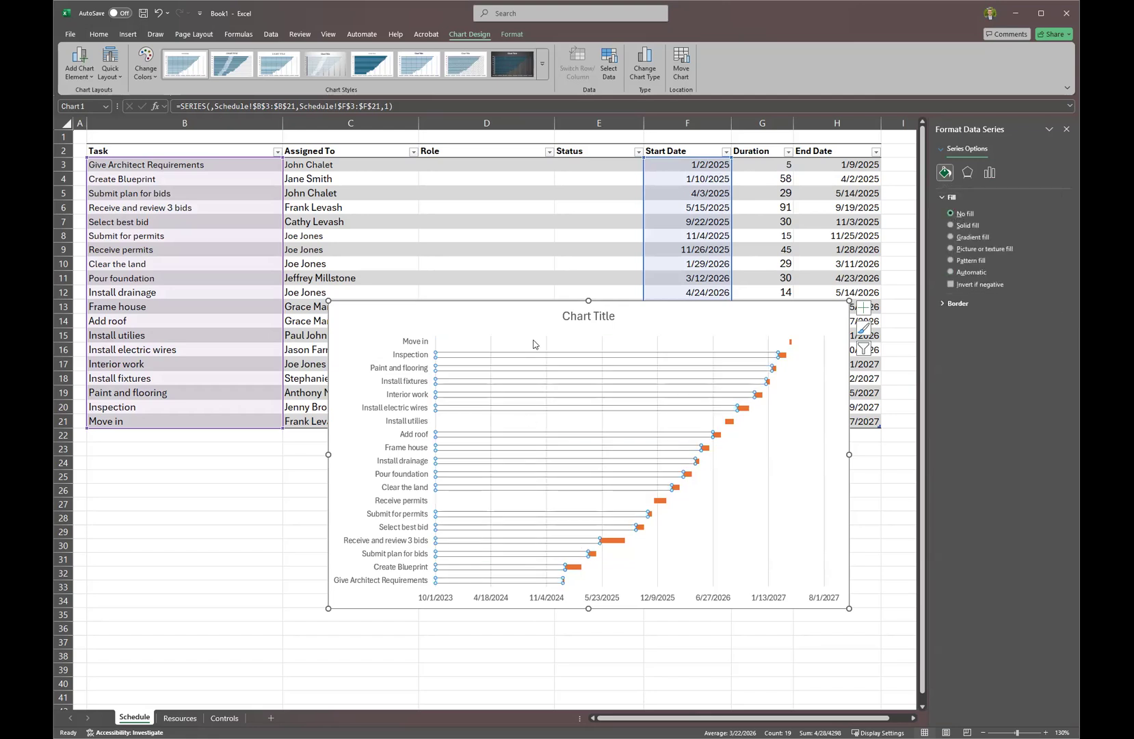
Select the vertical task-name axis and bring up its Axis Options.
{"action": "left_click", "coordinate": [665, 309]}
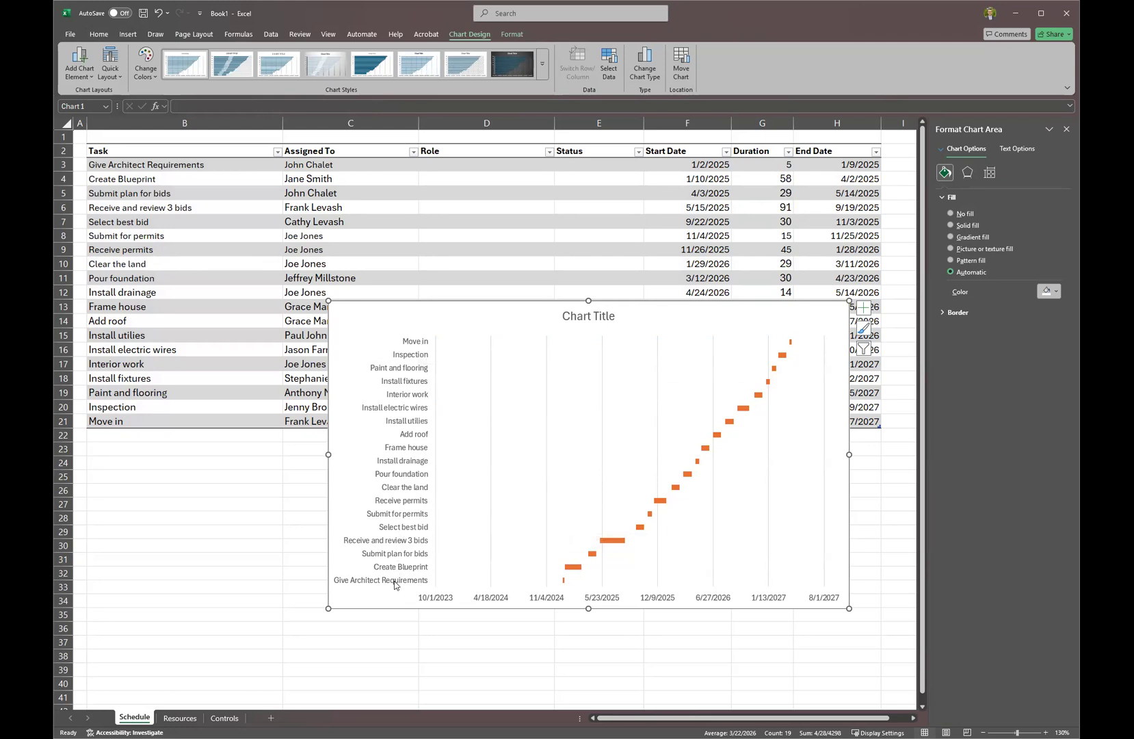
{"action": "left_click", "coordinate": [397, 474]}
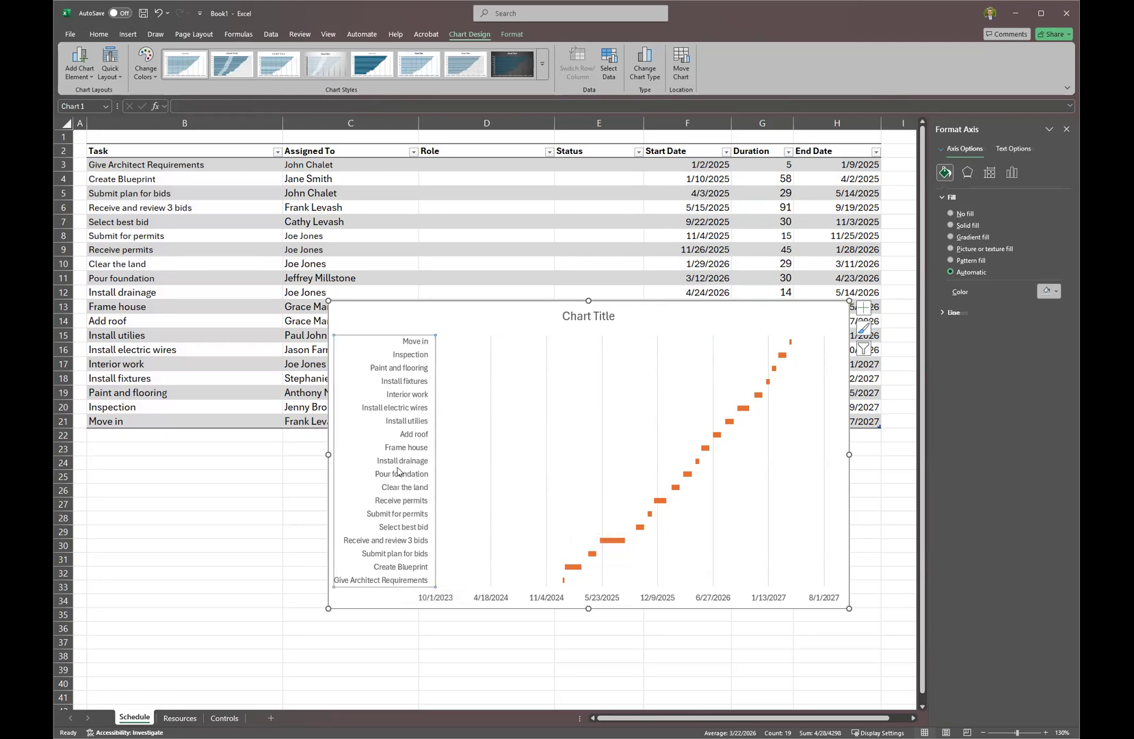
{"action": "left_click", "coordinate": [1011, 175]}
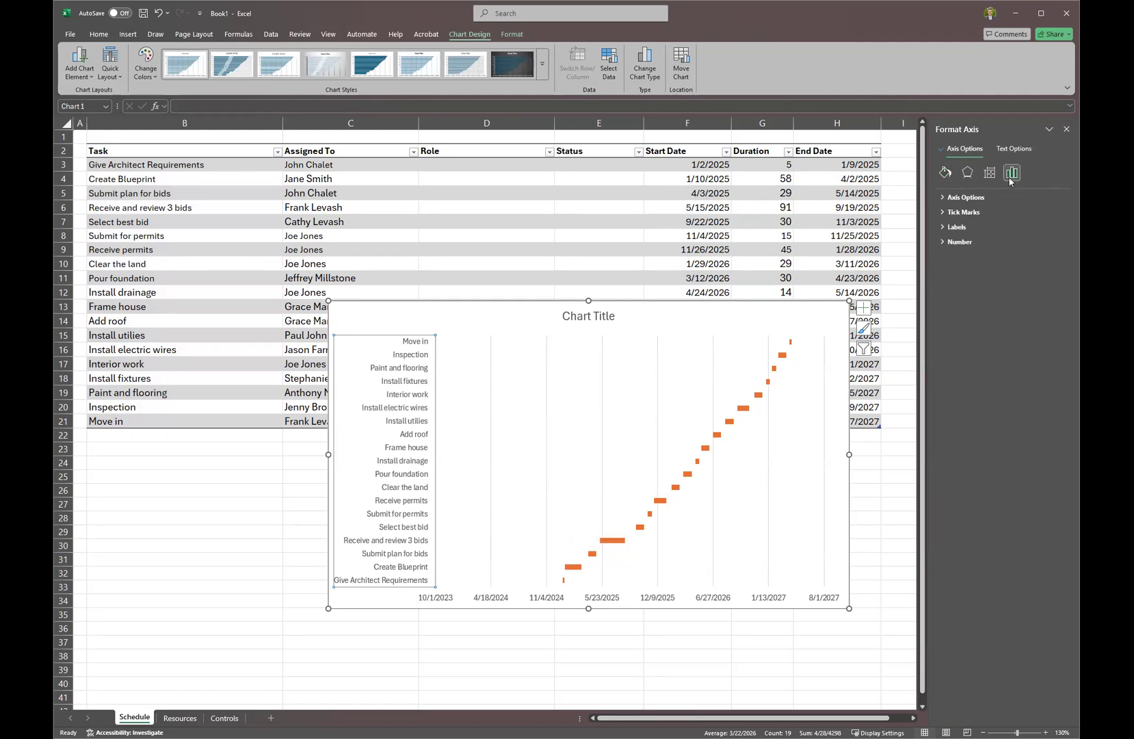
Turn on Categories in reverse order for the task axis and drag the chart up-left.
{"action": "left_click", "coordinate": [941, 199]}
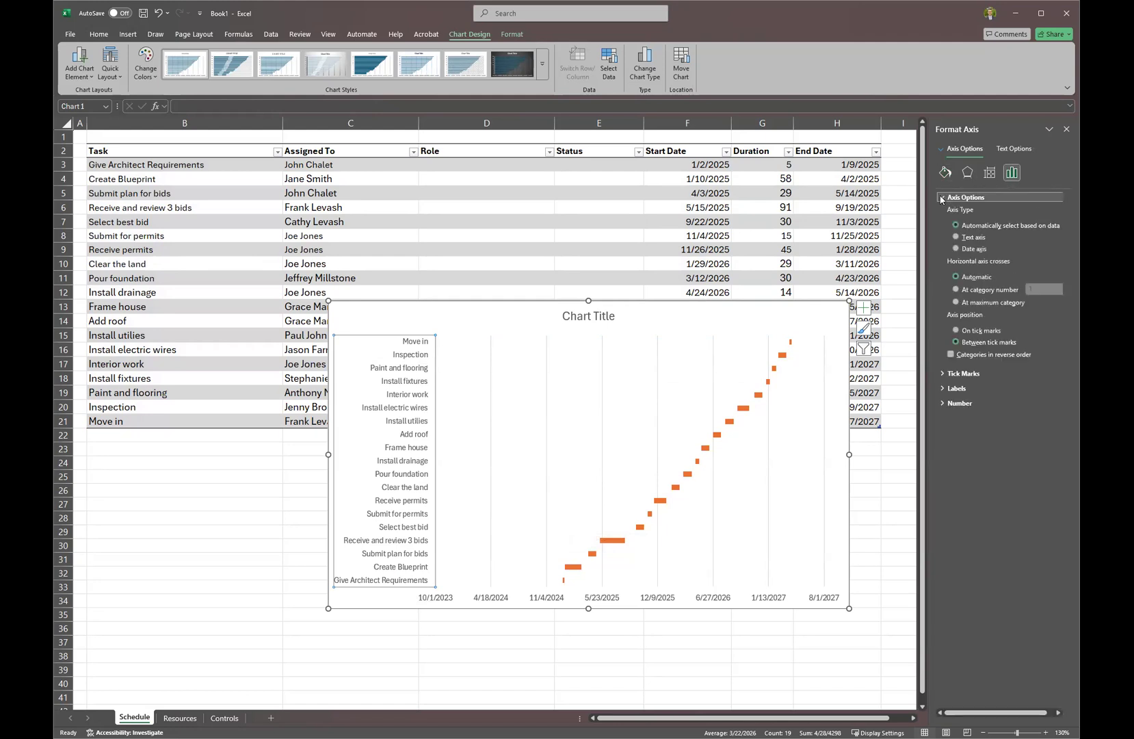
{"action": "left_click", "coordinate": [951, 354]}
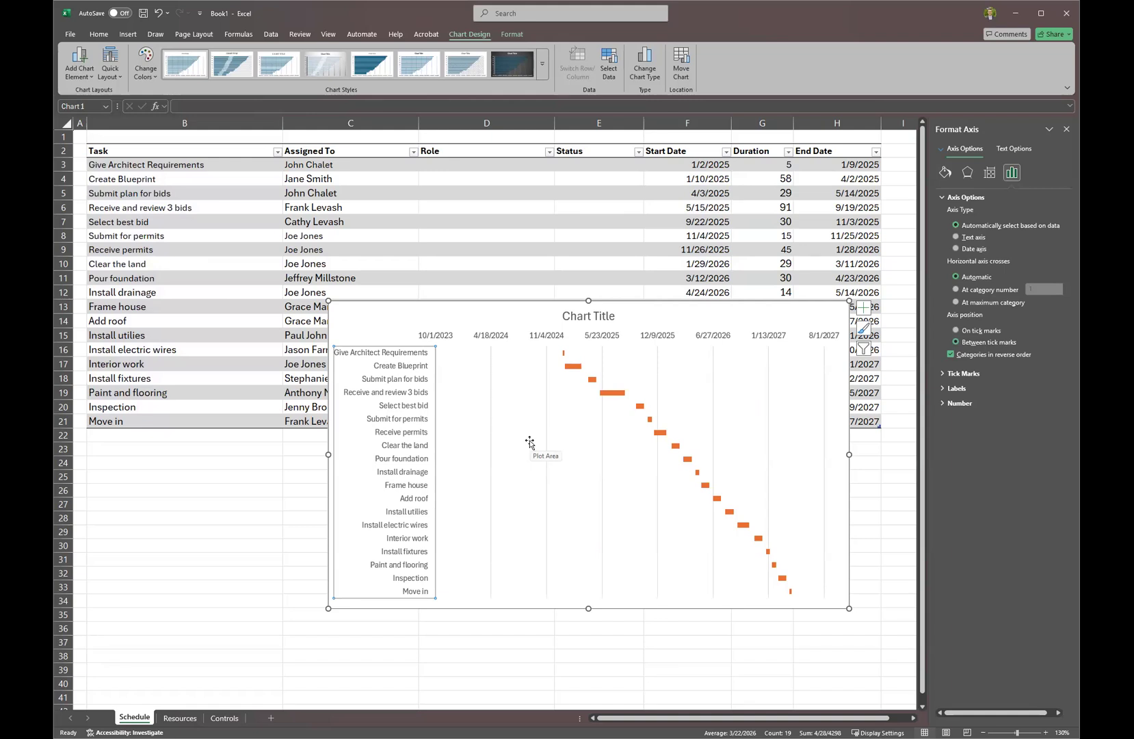
{"action": "left_click_drag", "start_coordinate": [686, 298], "coordinate": [472, 224]}
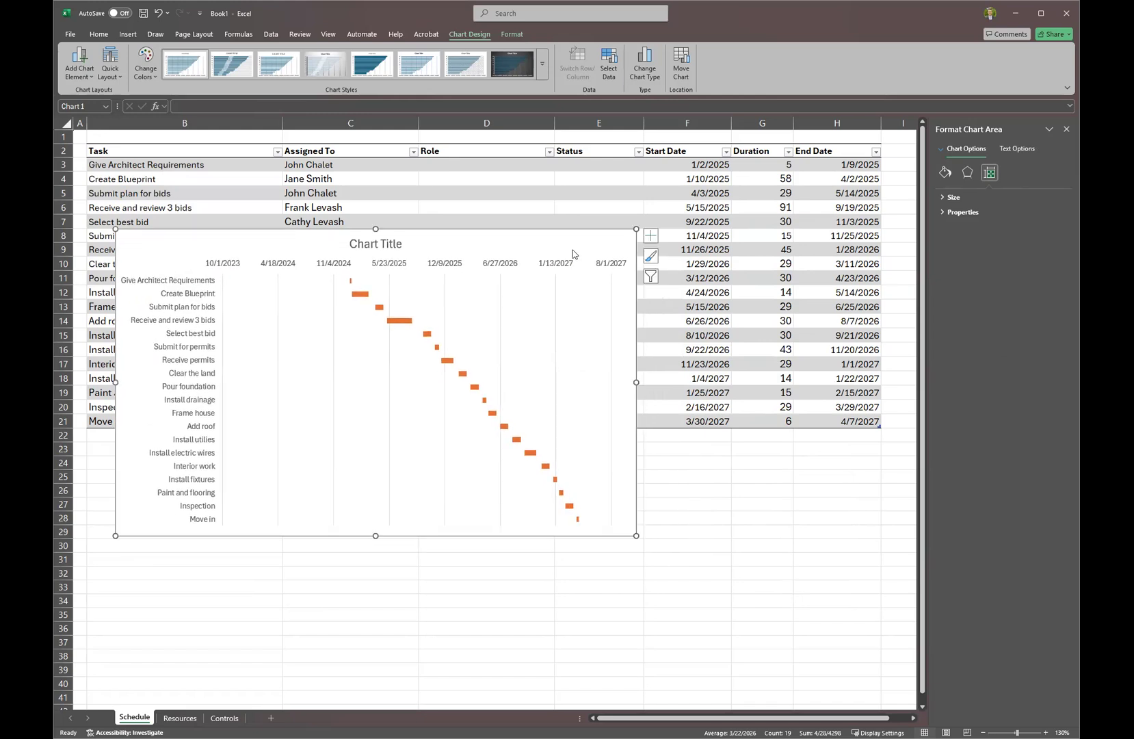
{"action": "left_click", "coordinate": [443, 265]}
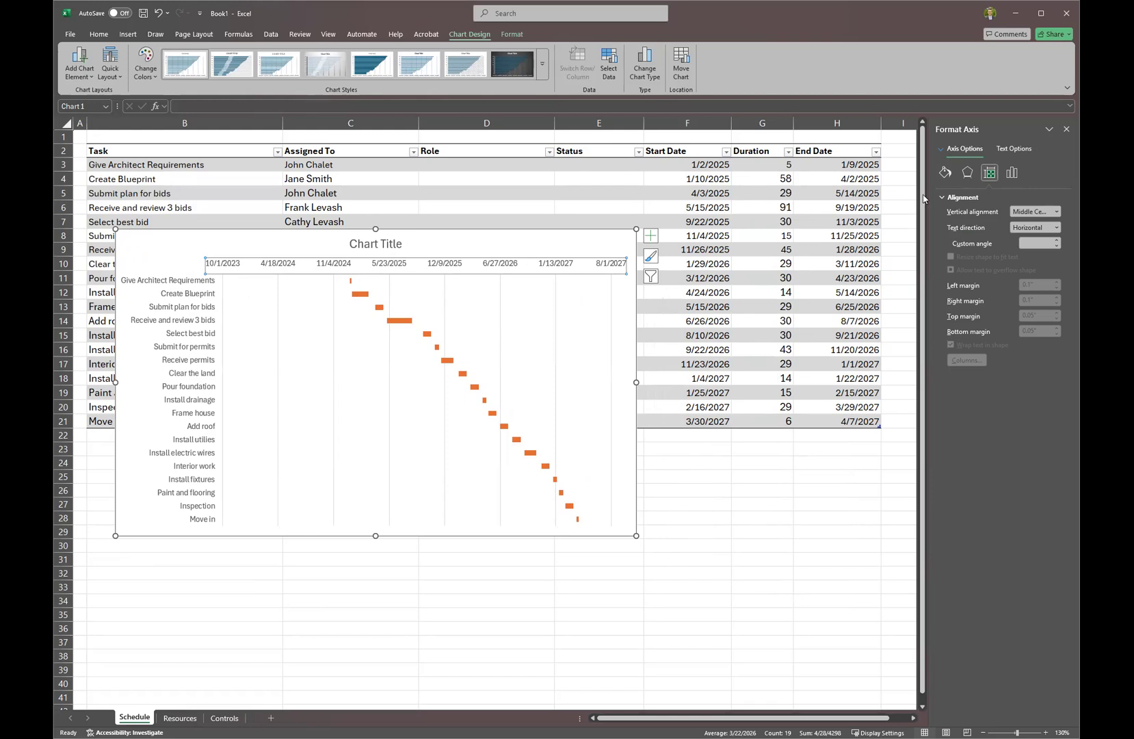
{"action": "left_click", "coordinate": [1012, 173]}
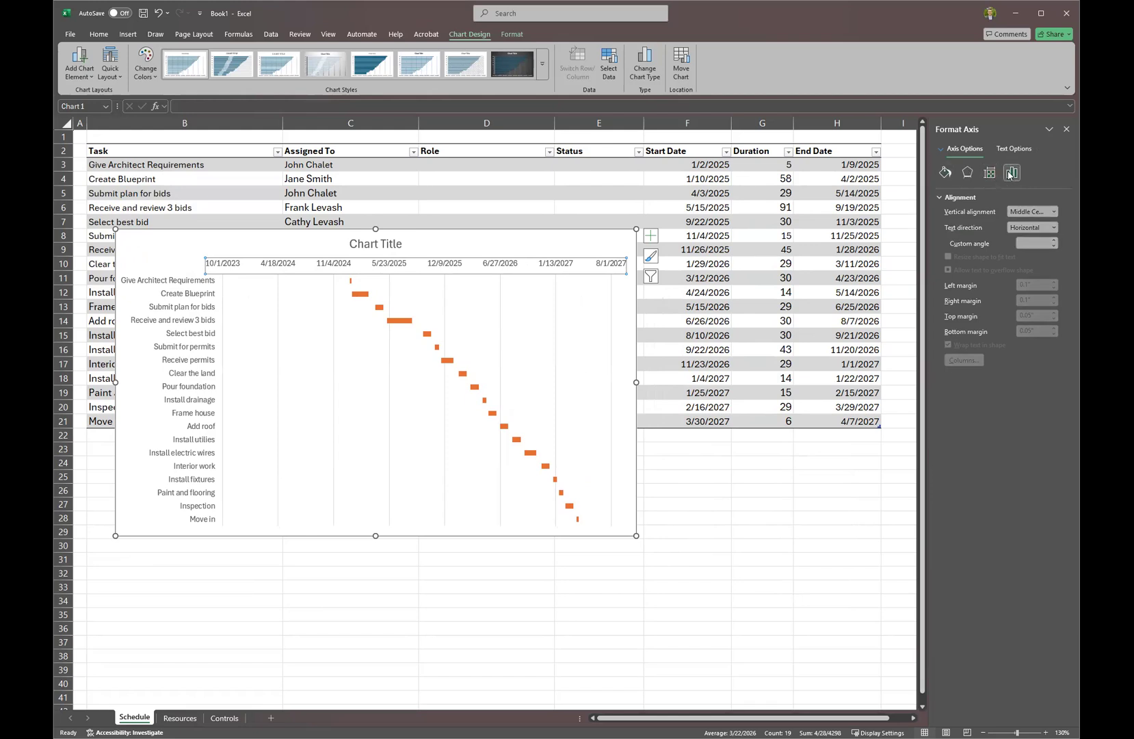
{"action": "left_click", "coordinate": [942, 198]}
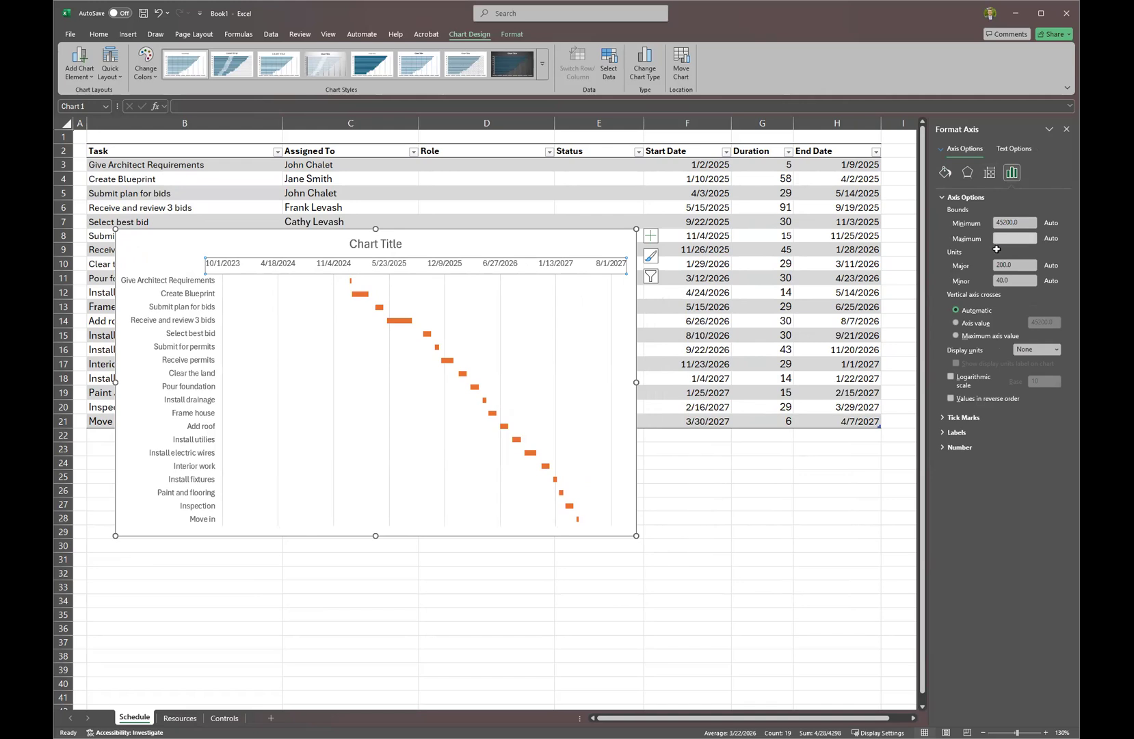
{"action": "left_click", "coordinate": [744, 479]}
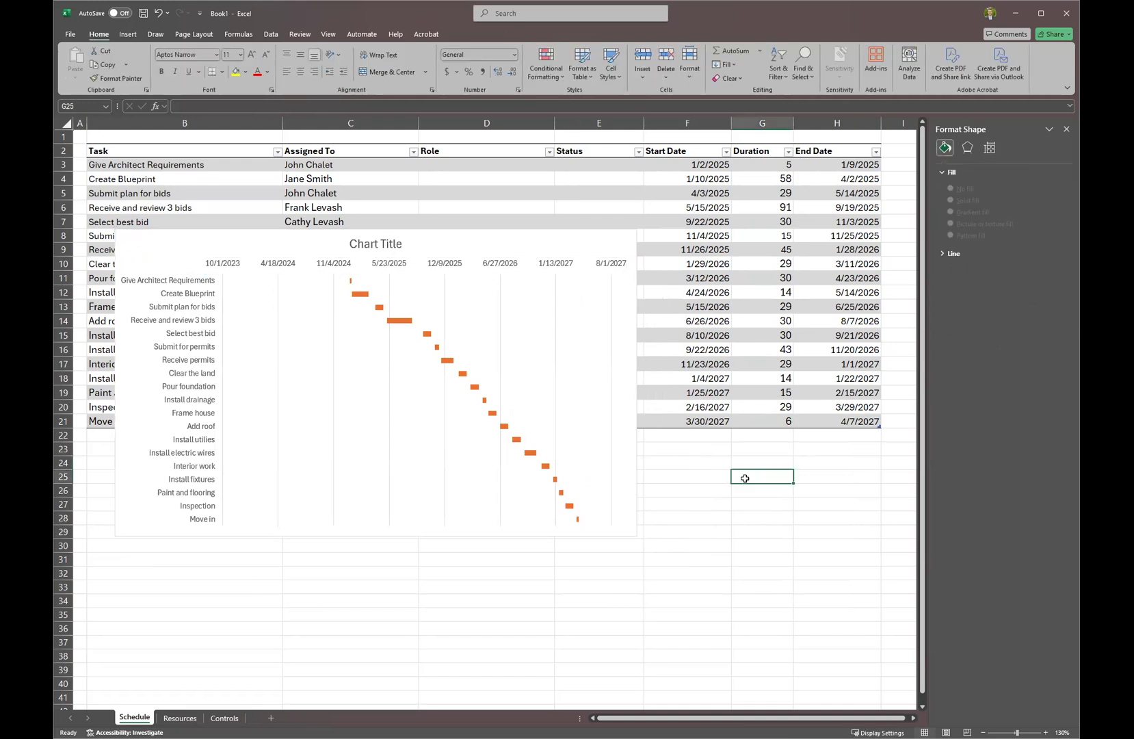
Enter 1/1/2025 in G25 and paste H21's final end date as a value into G26.
{"action": "type", "text": "1/"}
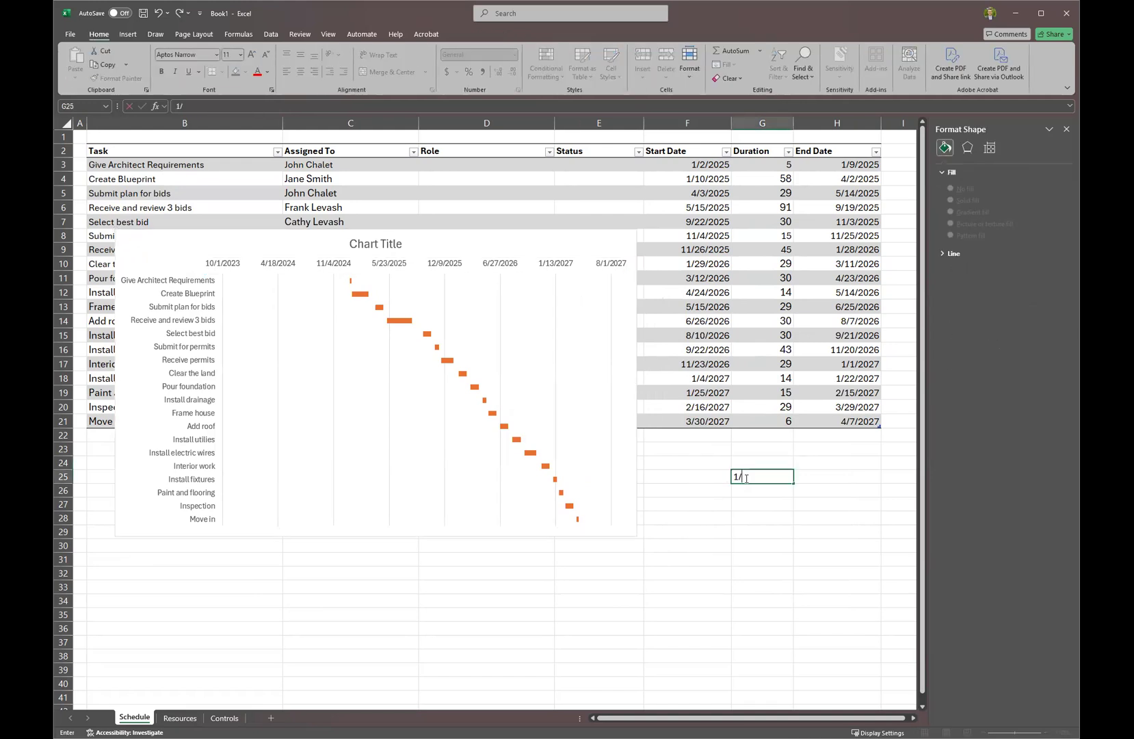
{"action": "type", "text": "1/2025"}
{"action": "key", "text": "Return"}
{"action": "left_click", "coordinate": [837, 423]}
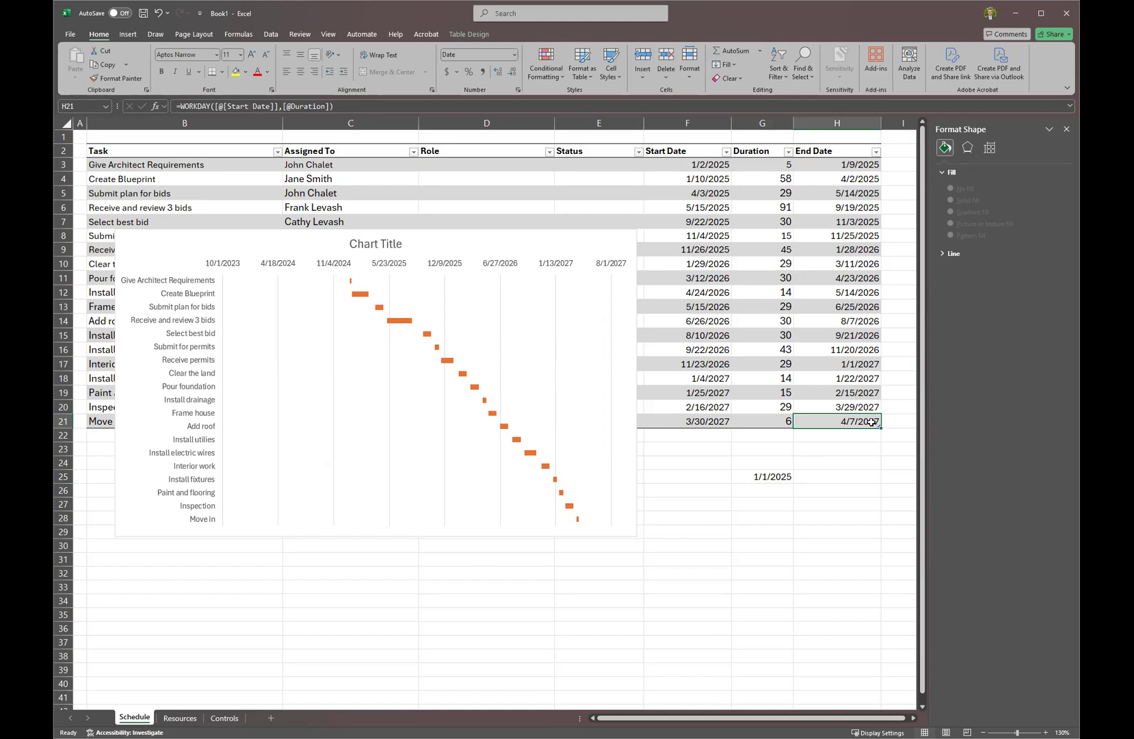
{"action": "key", "text": "ctrl+c"}
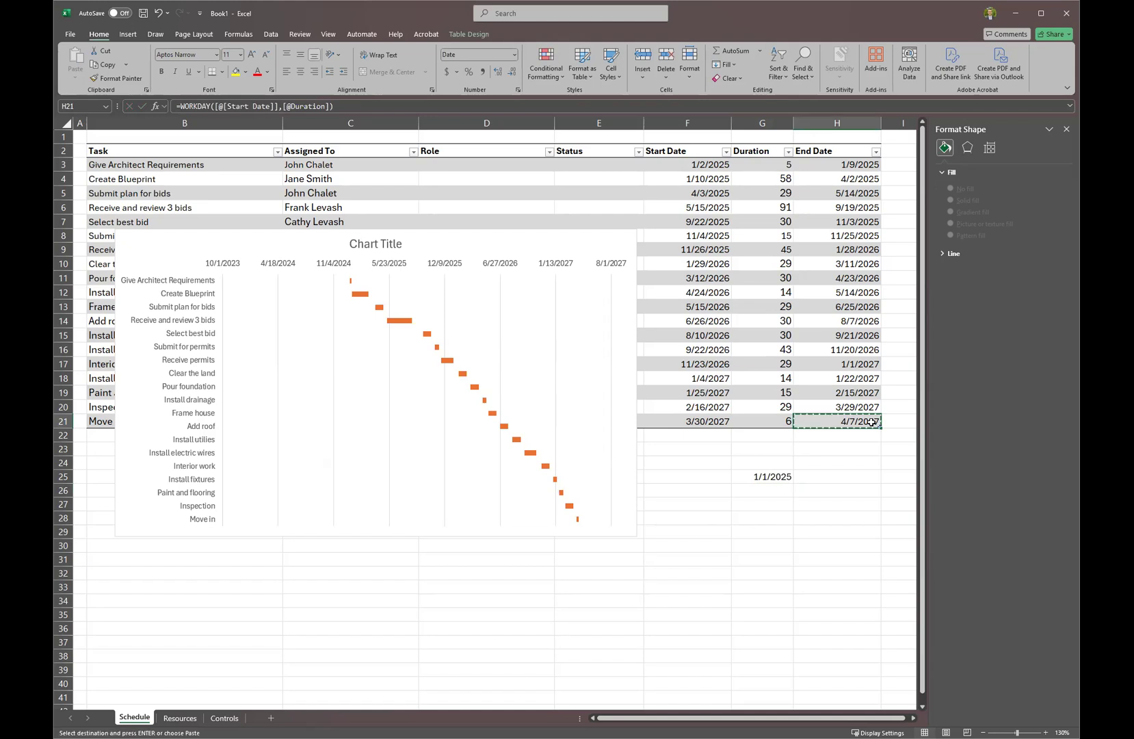
{"action": "right_click", "coordinate": [772, 491]}
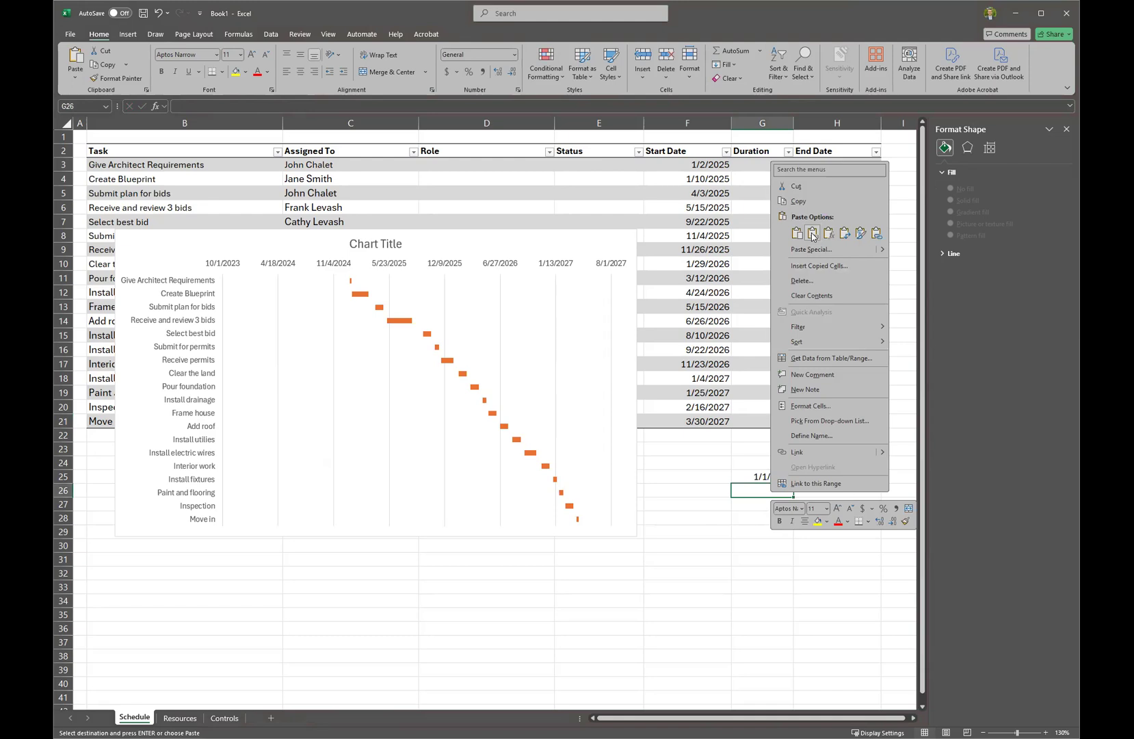
{"action": "left_click", "coordinate": [812, 235]}
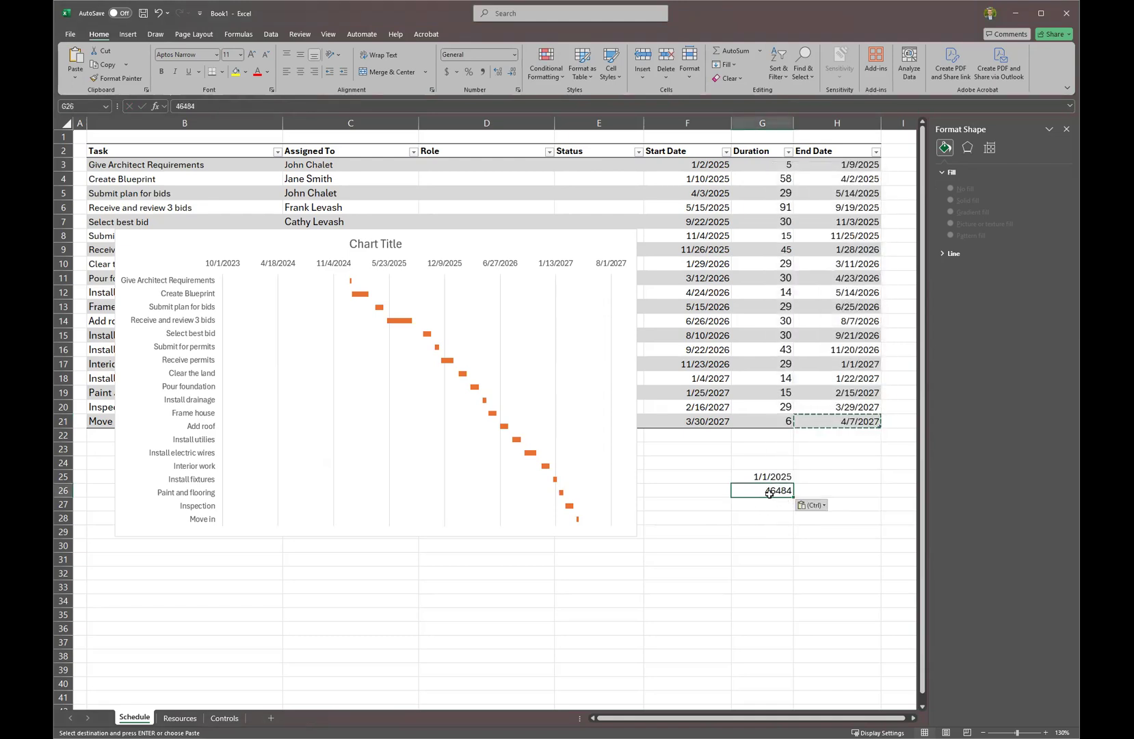
Format G25 as General so G25:G26 show serial numbers 45658 and 46484.
{"action": "key", "text": "Up"}
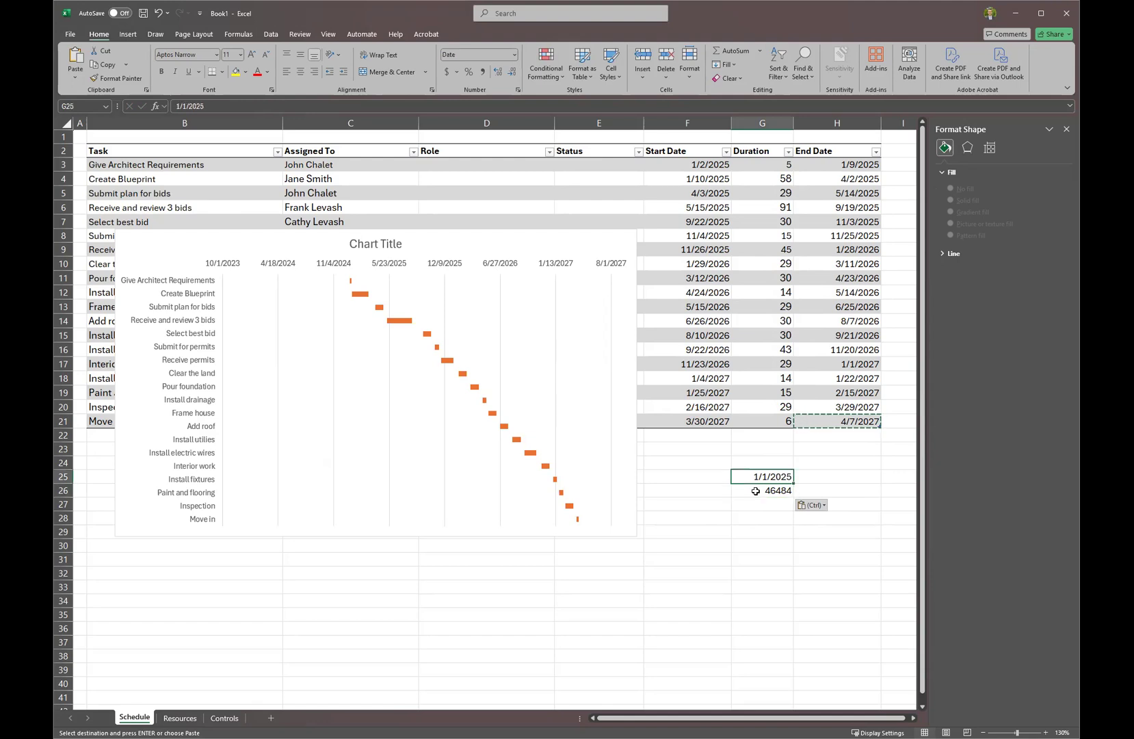
{"action": "right_click", "coordinate": [769, 483]}
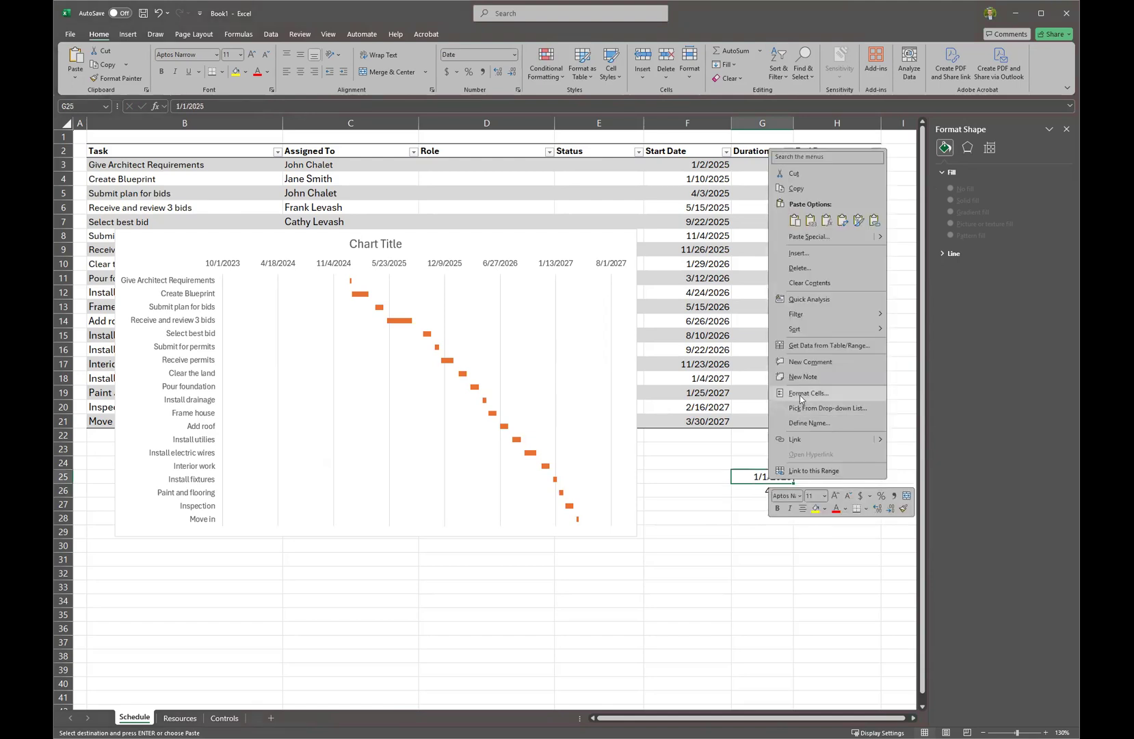
{"action": "left_click", "coordinate": [808, 392]}
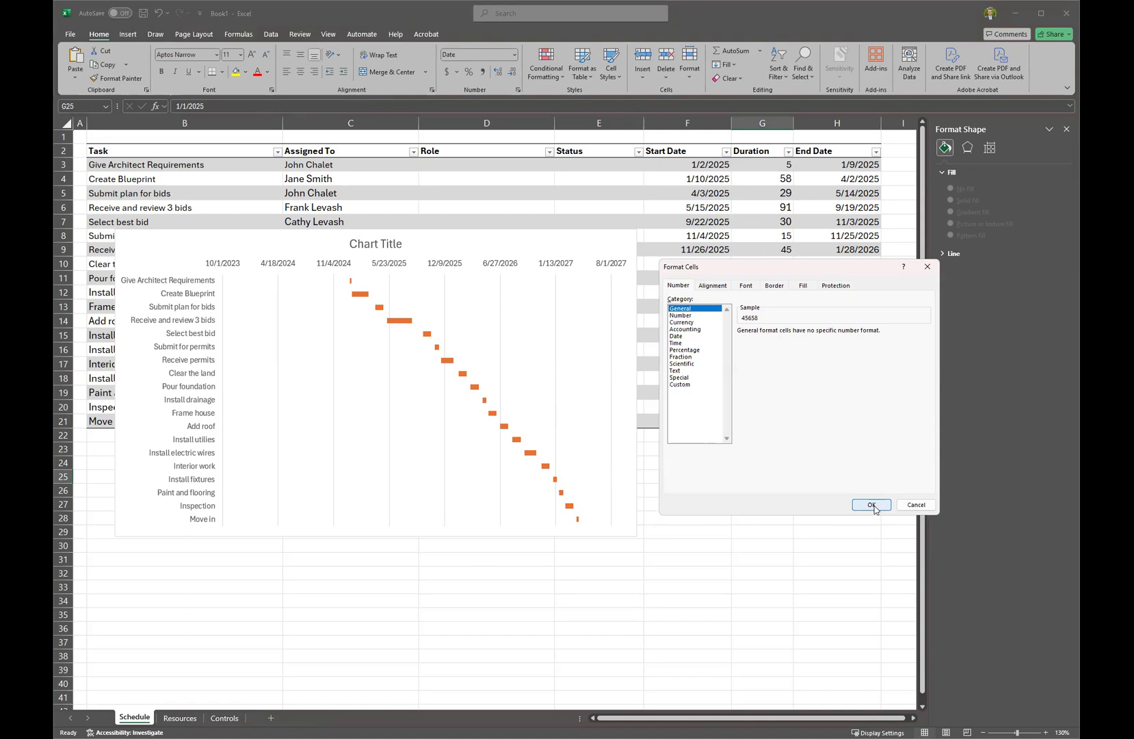
{"action": "left_click", "coordinate": [873, 504]}
{"action": "left_click_drag", "start_coordinate": [761, 478], "coordinate": [762, 491]}
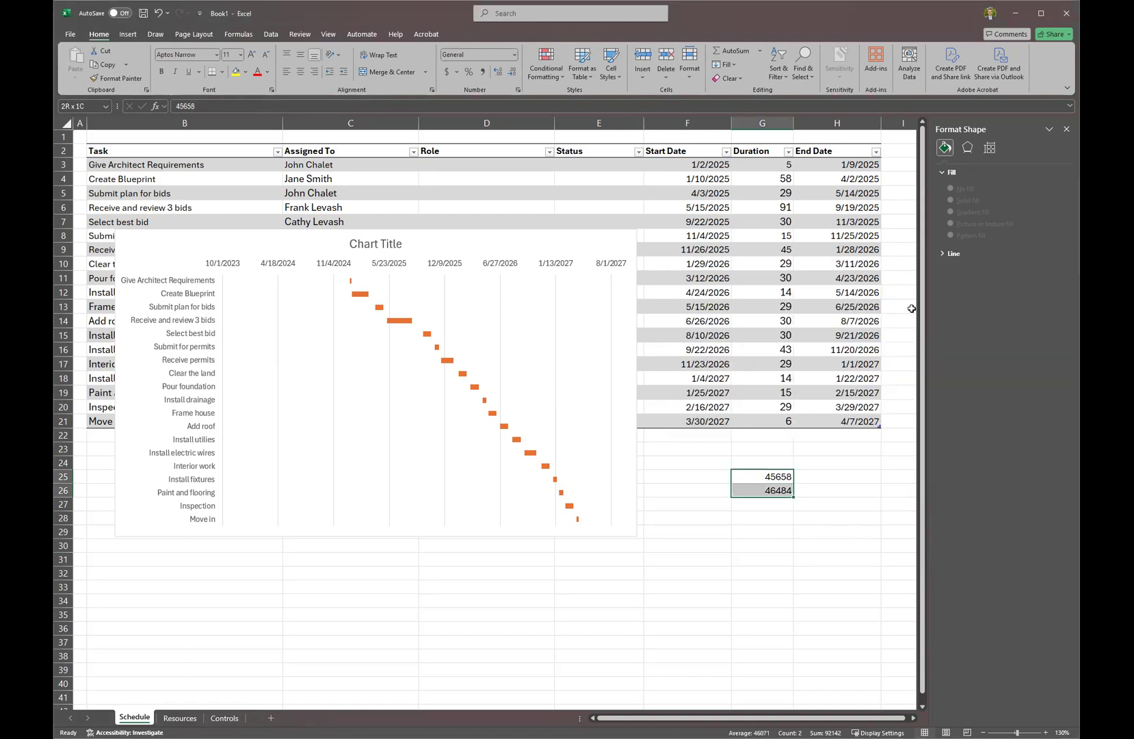
Show the date axis bounds settings and select the 45658 value in G25.
{"action": "left_click", "coordinate": [307, 268]}
{"action": "left_click", "coordinate": [1012, 172]}
{"action": "left_click", "coordinate": [942, 198]}
{"action": "left_click", "coordinate": [781, 476]}
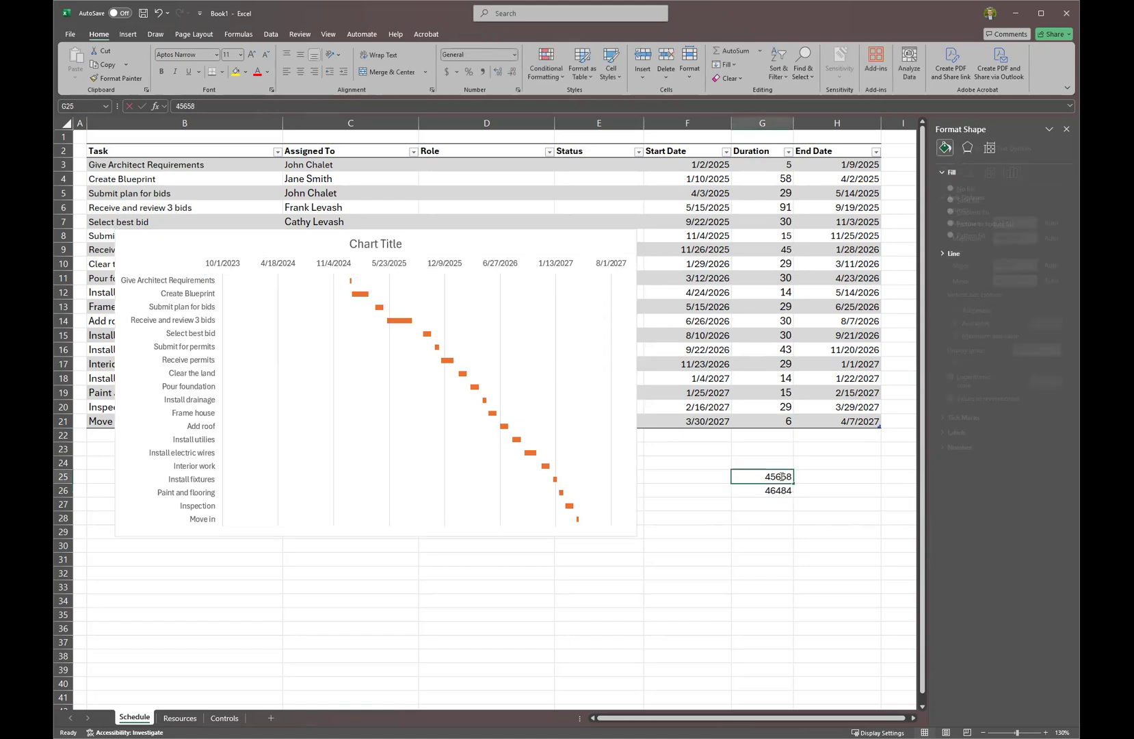
{"action": "double_click", "coordinate": [781, 476]}
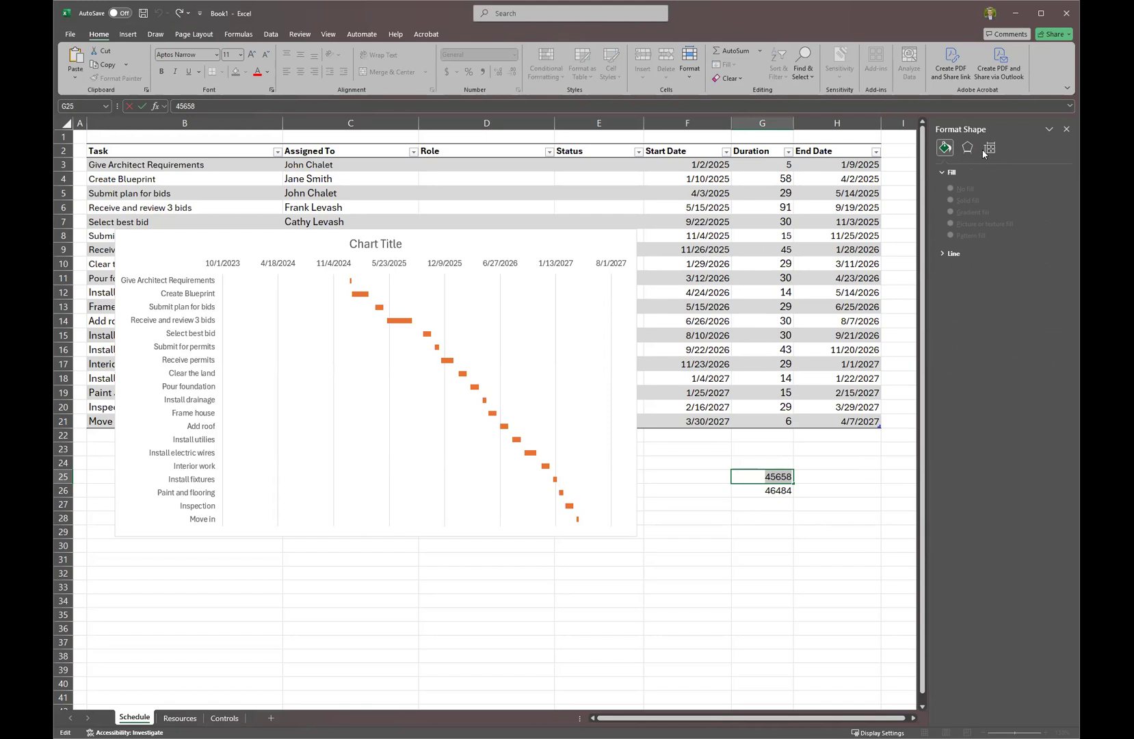
Set the date axis Minimum bound to 45658.
{"action": "left_click", "coordinate": [524, 258]}
{"action": "left_click_drag", "start_coordinate": [1025, 222], "coordinate": [984, 222]}
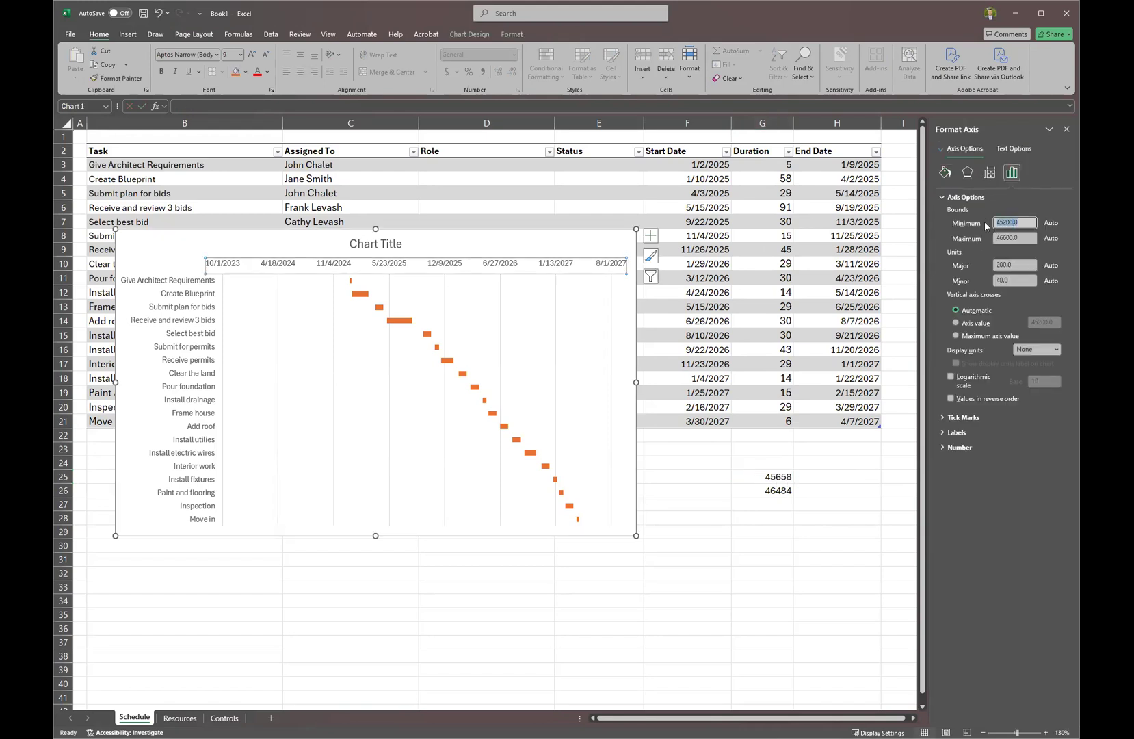
{"action": "key", "text": "Return"}
Copy 46484 from G26 into the date axis Maximum bound.
{"action": "left_click", "coordinate": [777, 491]}
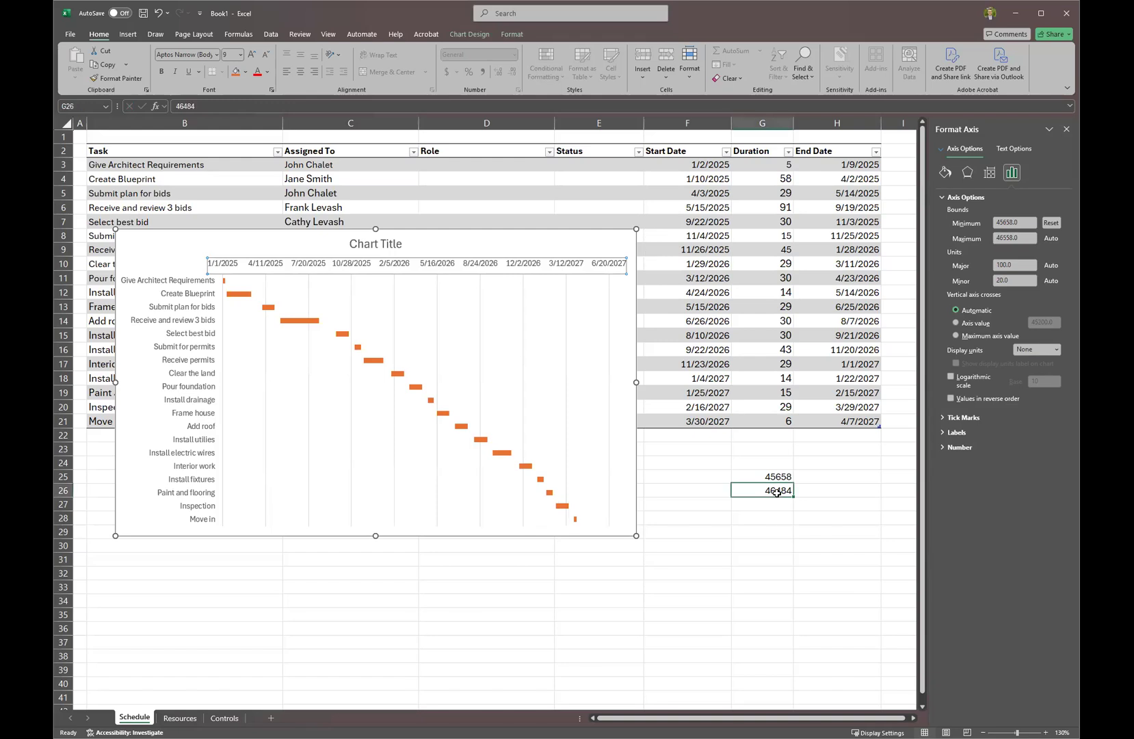
{"action": "double_click", "coordinate": [774, 492]}
{"action": "double_click", "coordinate": [774, 492]}
{"action": "key", "text": "ctrl+c"}
{"action": "key", "text": "Escape"}
{"action": "left_click", "coordinate": [540, 263]}
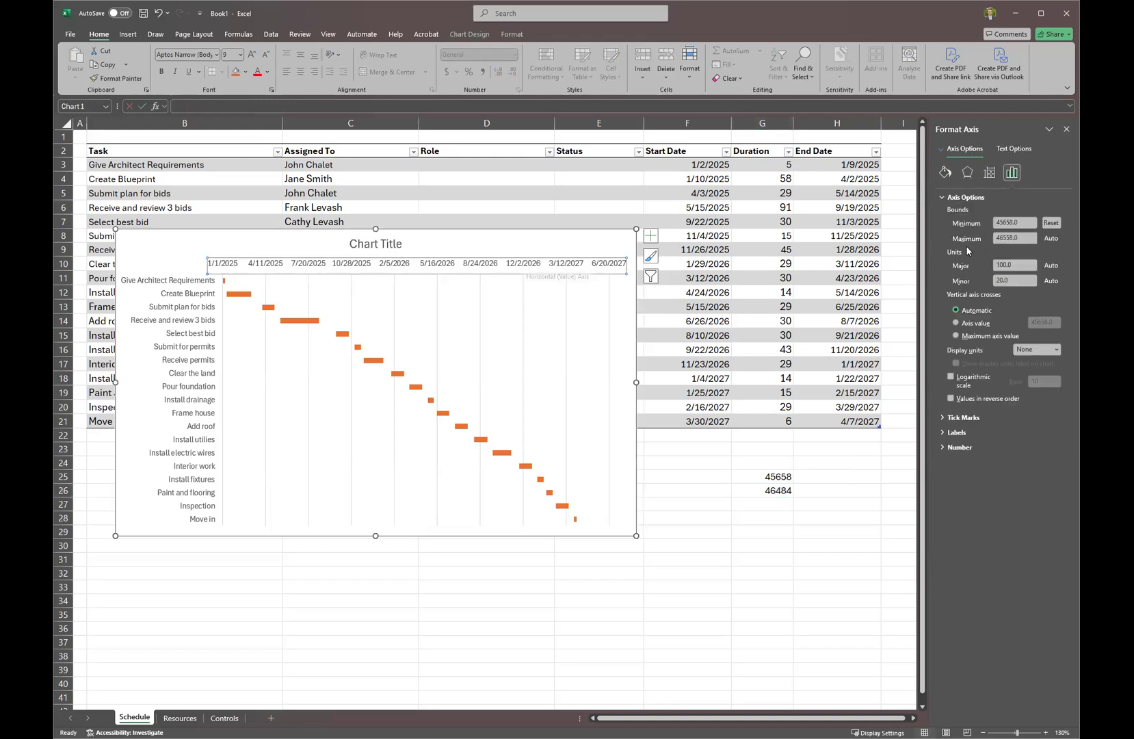
{"action": "double_click", "coordinate": [1010, 238]}
{"action": "key", "text": "ctrl+v"}
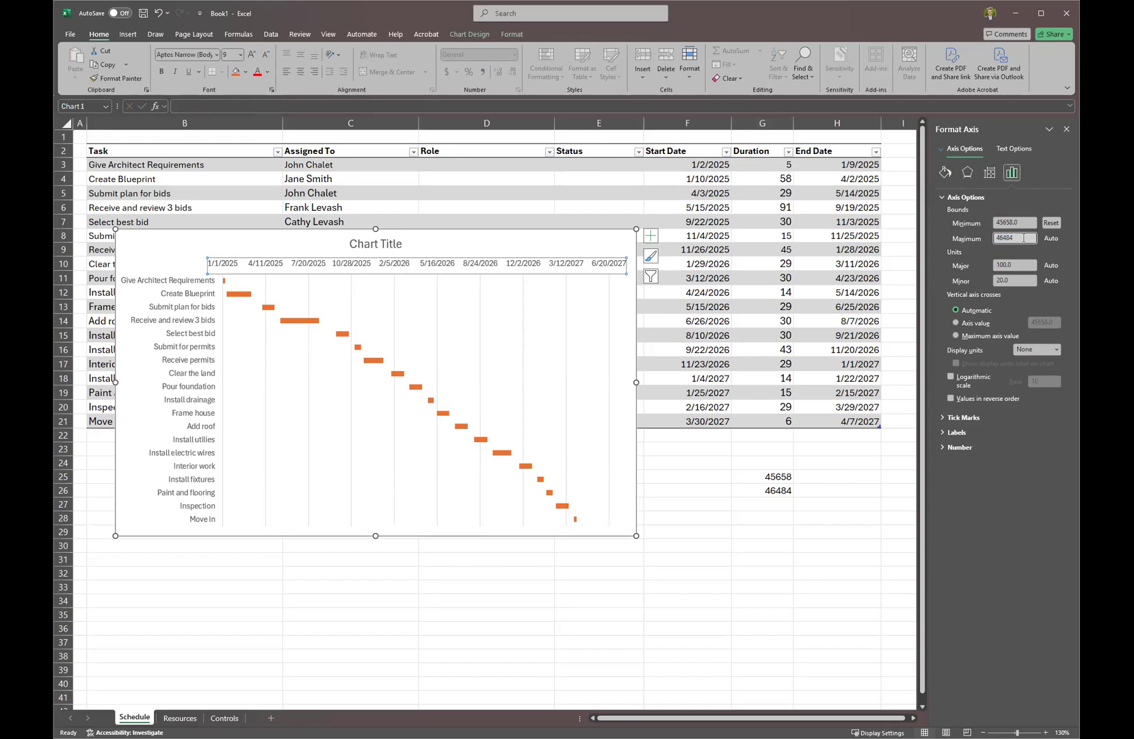
{"action": "key", "text": "Tab"}
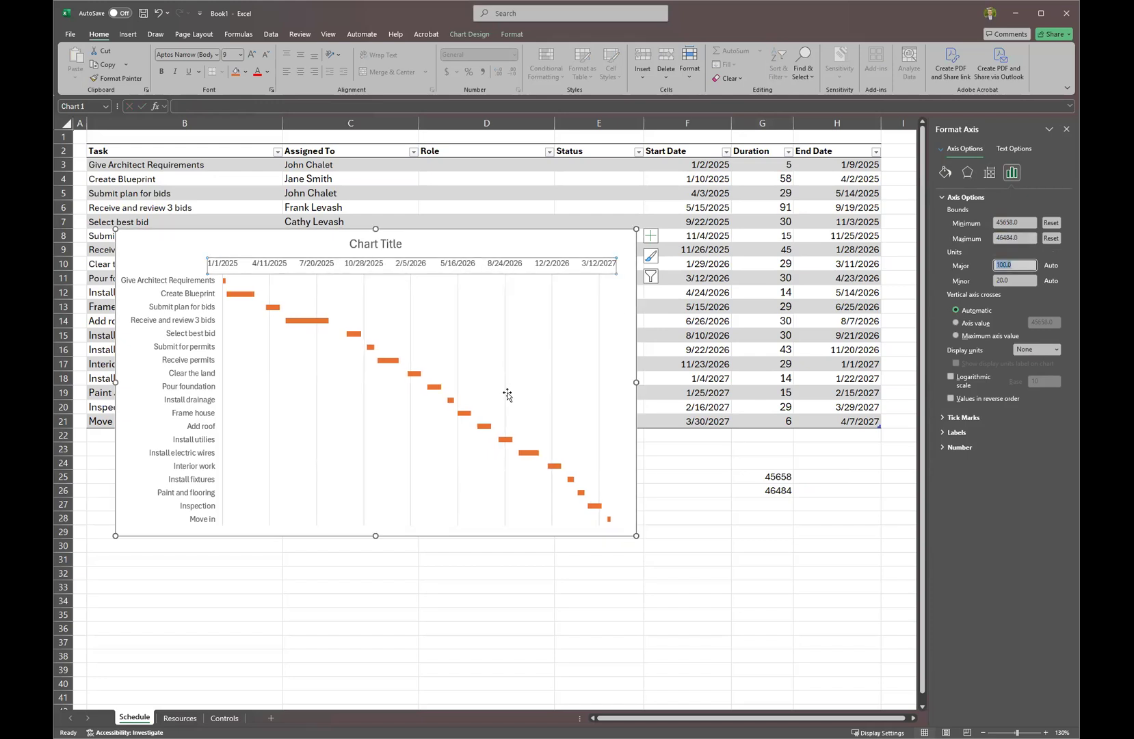
{"action": "double_click", "coordinate": [381, 243]}
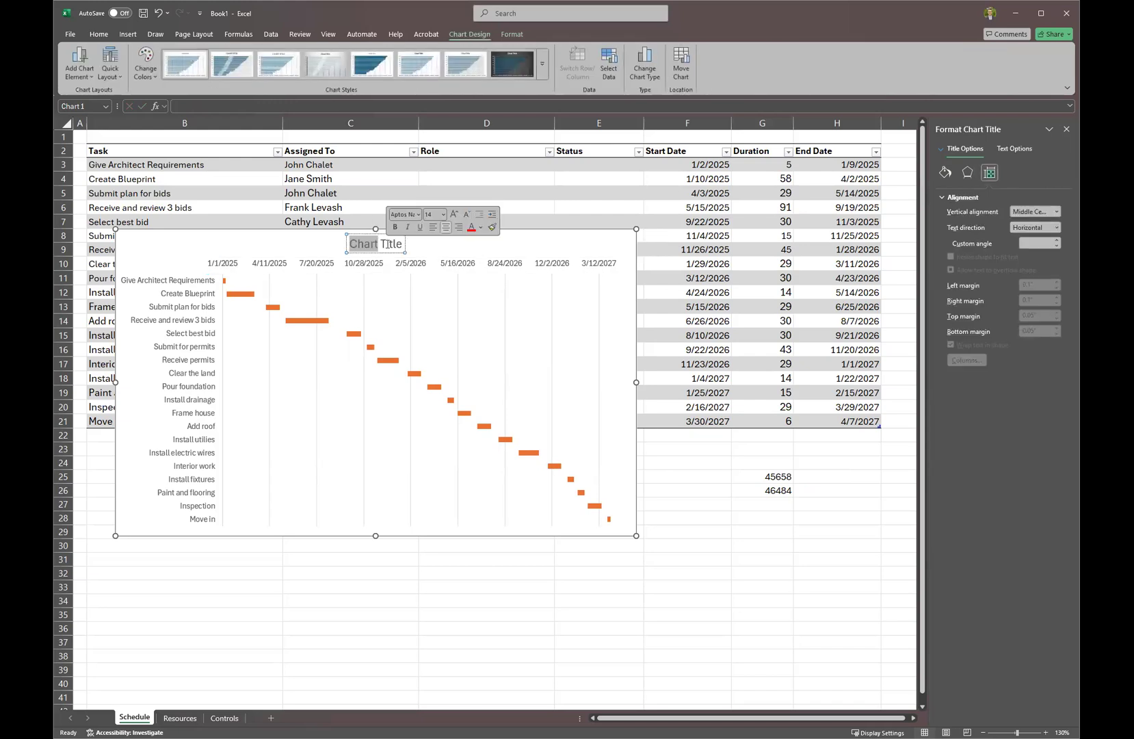
Retitle the chart 'Project Timeline'.
{"action": "triple_click", "coordinate": [387, 246]}
{"action": "type", "text": "ct Schedule"}
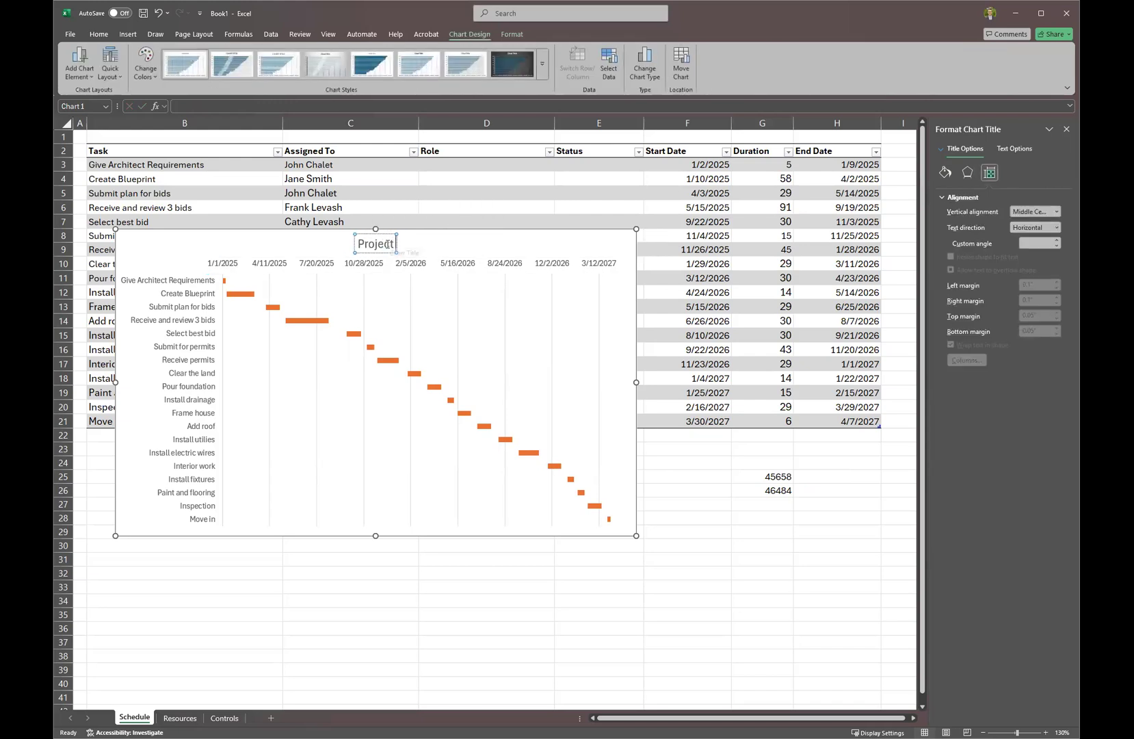
{"action": "key", "text": "BackSpace"}
{"action": "key", "text": "BackSpace"}
{"action": "key", "text": "BackSpace"}
{"action": "key", "text": "BackSpace"}
{"action": "key", "text": "BackSpace"}
{"action": "key", "text": "BackSpace"}
{"action": "key", "text": "BackSpace"}
{"action": "key", "text": "BackSpace"}
{"action": "key", "text": "BackSpace"}
{"action": "type", "text": "Timeline"}
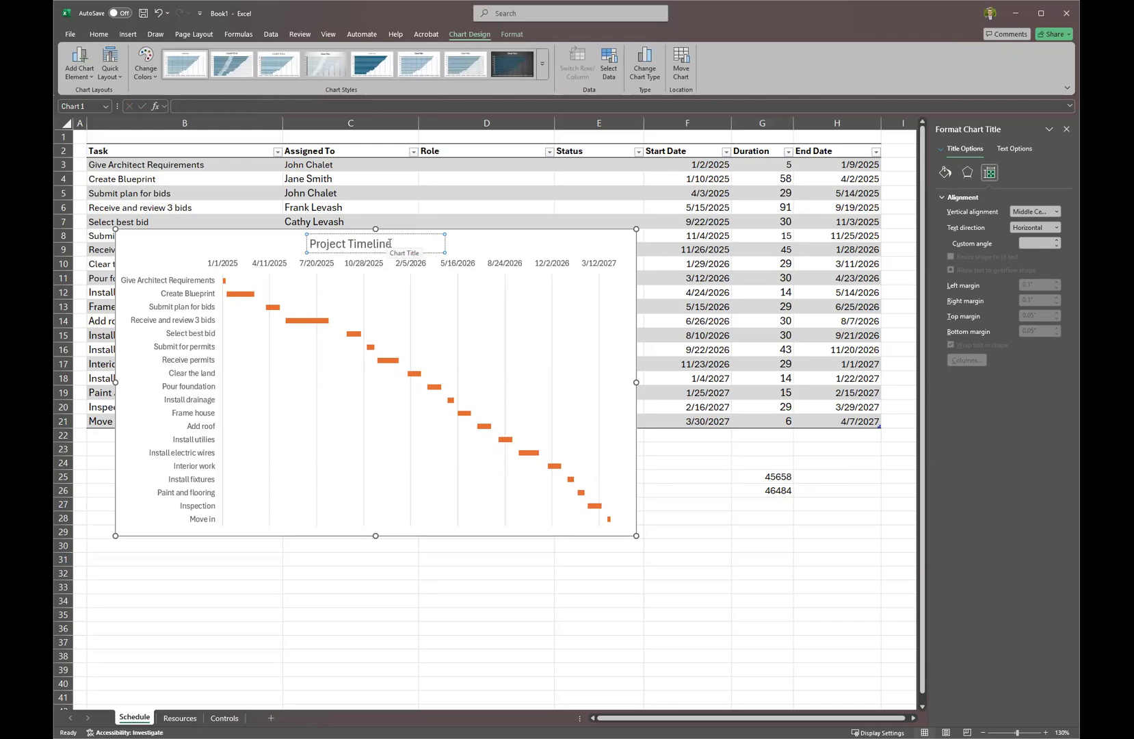
{"action": "key", "text": "Escape"}
Shift the chart down-right and delete the helper serial numbers in G25:G26.
{"action": "left_click_drag", "start_coordinate": [455, 237], "coordinate": [519, 281]}
{"action": "left_click", "coordinate": [765, 476]}
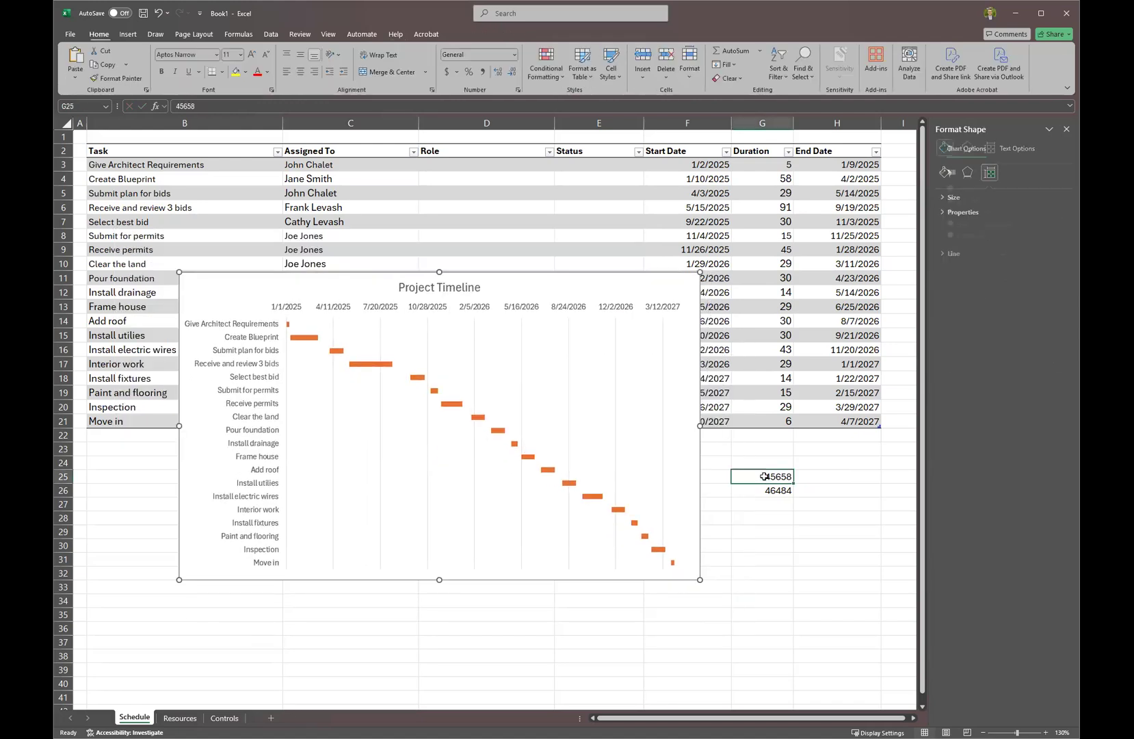
{"action": "left_click_drag", "start_coordinate": [764, 476], "coordinate": [764, 490]}
{"action": "key", "text": "Delete"}
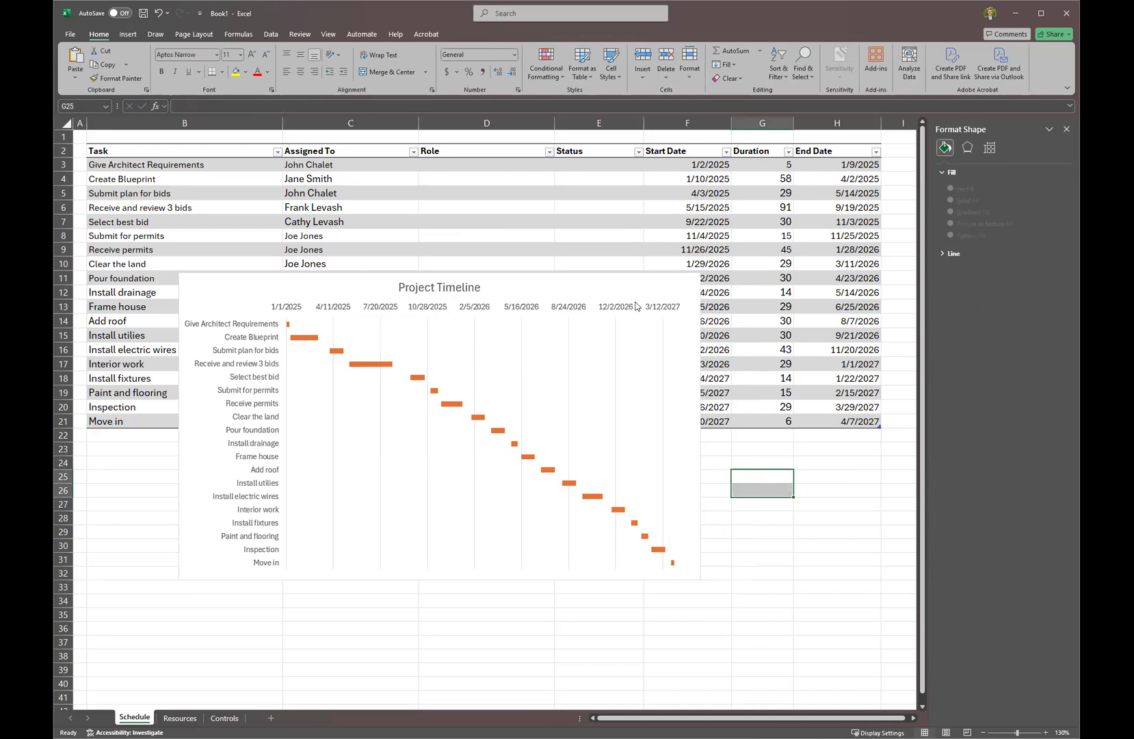
Widen the timeline chart and place it below the task table.
{"action": "left_click_drag", "start_coordinate": [755, 578], "coordinate": [864, 578]}
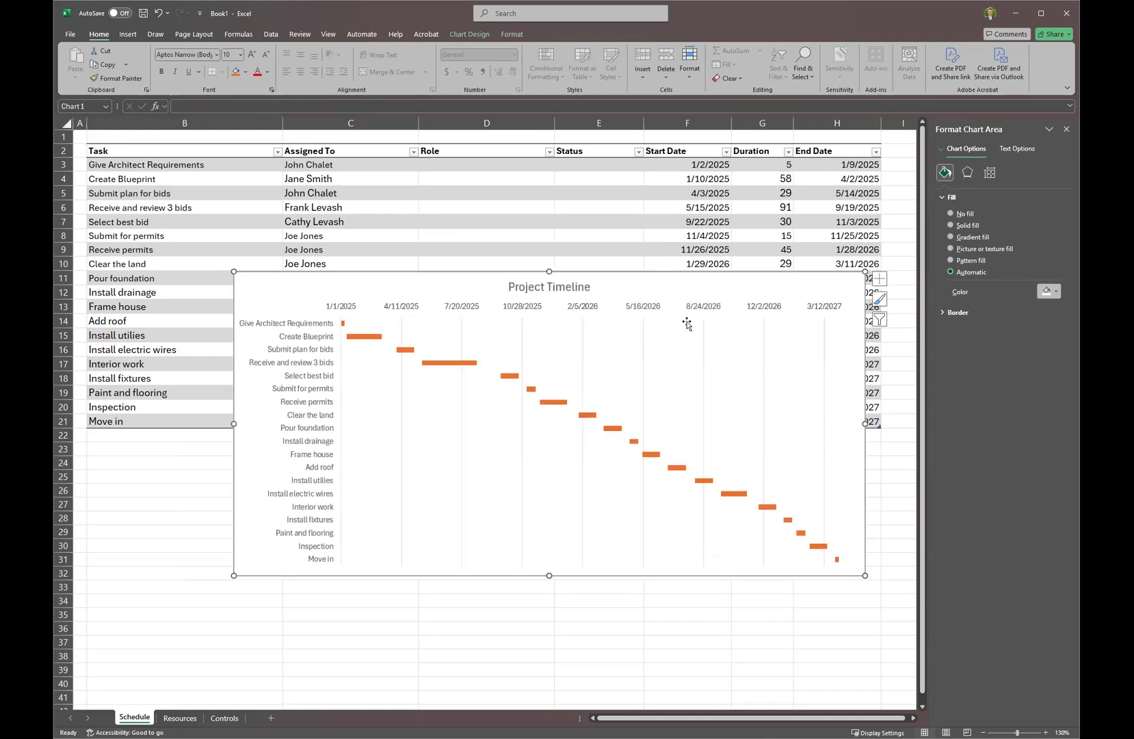
{"action": "left_click_drag", "start_coordinate": [585, 293], "coordinate": [506, 305]}
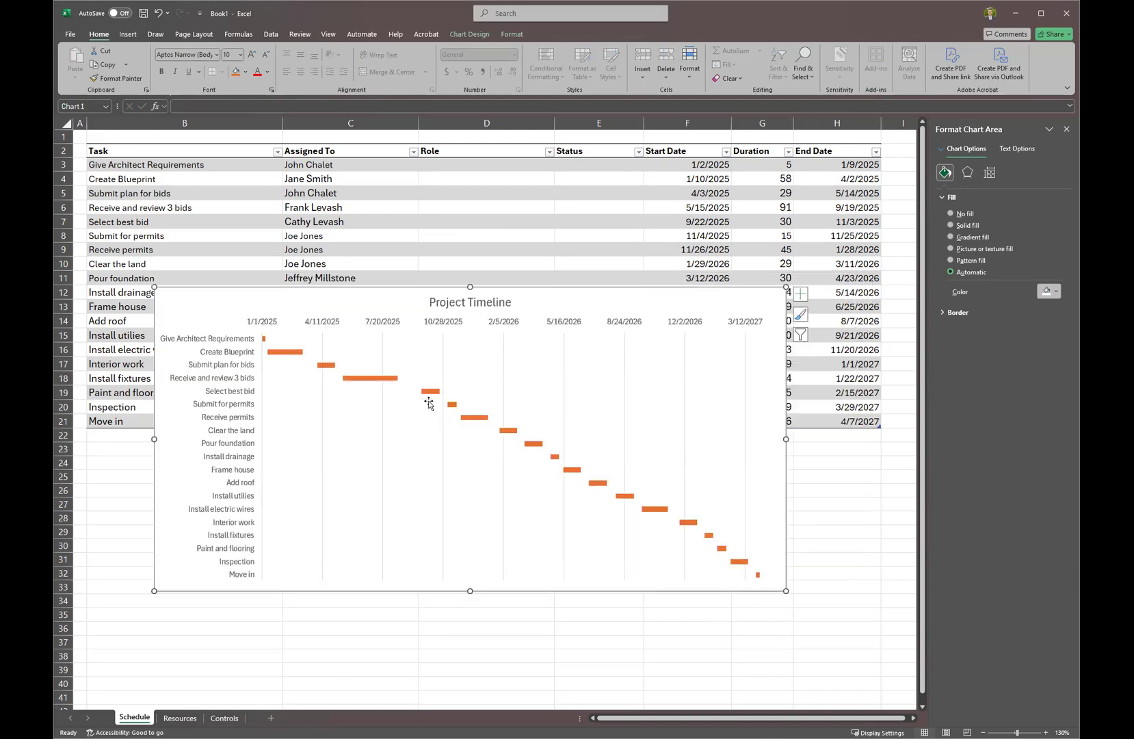
{"action": "scroll", "coordinate": [484, 238], "scroll_direction": "down", "scroll_amount": 1}
{"action": "scroll", "coordinate": [485, 238], "scroll_direction": "down", "scroll_amount": 1}
{"action": "scroll", "coordinate": [346, 246], "scroll_direction": "down", "scroll_amount": 2}
{"action": "left_click_drag", "start_coordinate": [328, 219], "coordinate": [722, 134]}
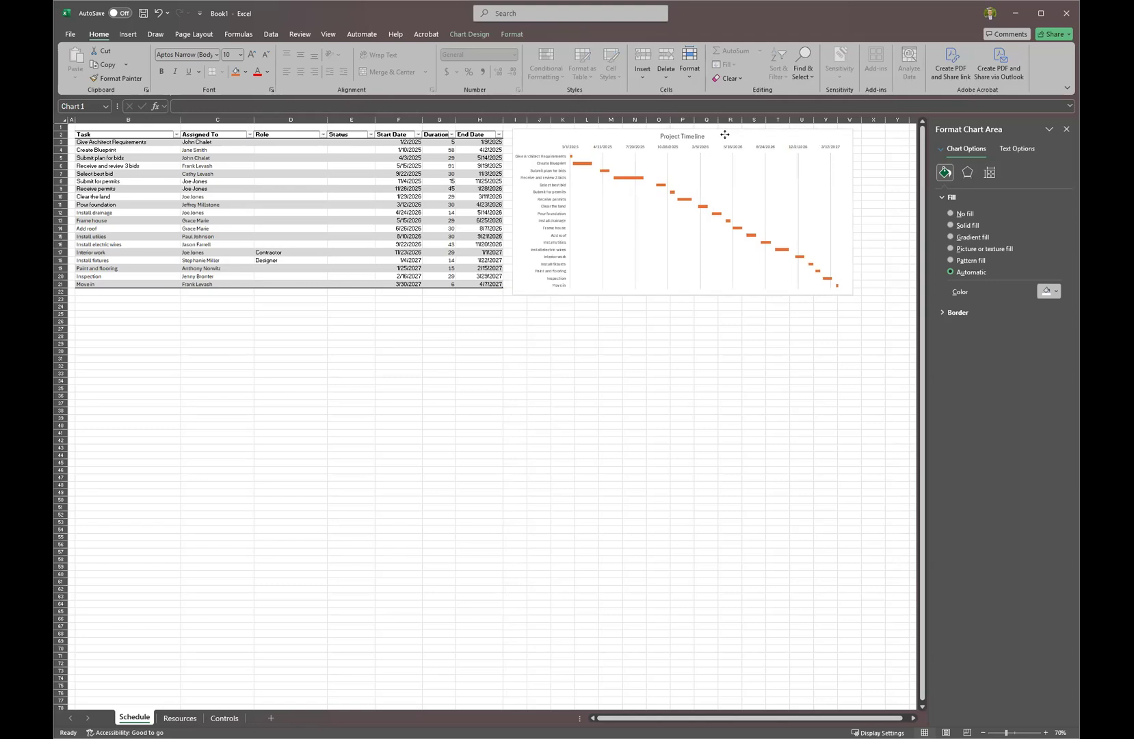
{"action": "left_click", "coordinate": [690, 157]}
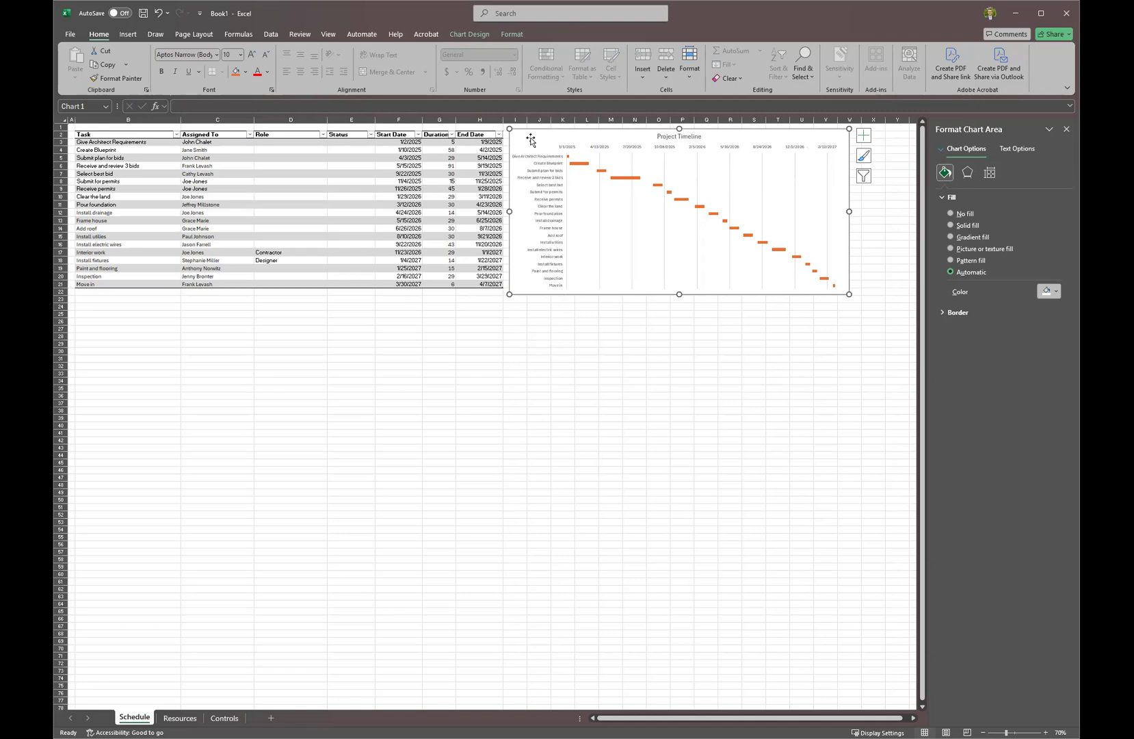
{"action": "left_click_drag", "start_coordinate": [529, 135], "coordinate": [116, 306]}
{"action": "scroll", "coordinate": [213, 347], "scroll_direction": "up", "scroll_amount": 4}
{"action": "scroll", "coordinate": [213, 348], "scroll_direction": "up", "scroll_amount": 1}
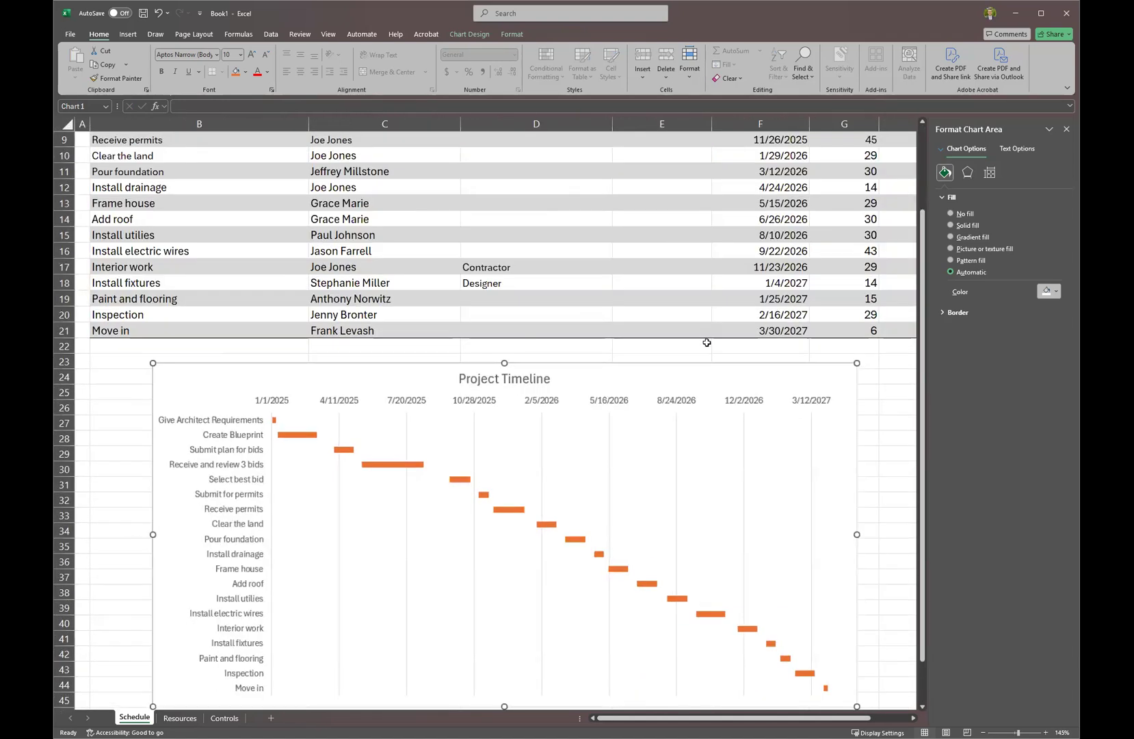
{"action": "scroll", "coordinate": [709, 341], "scroll_direction": "up", "scroll_amount": 3}
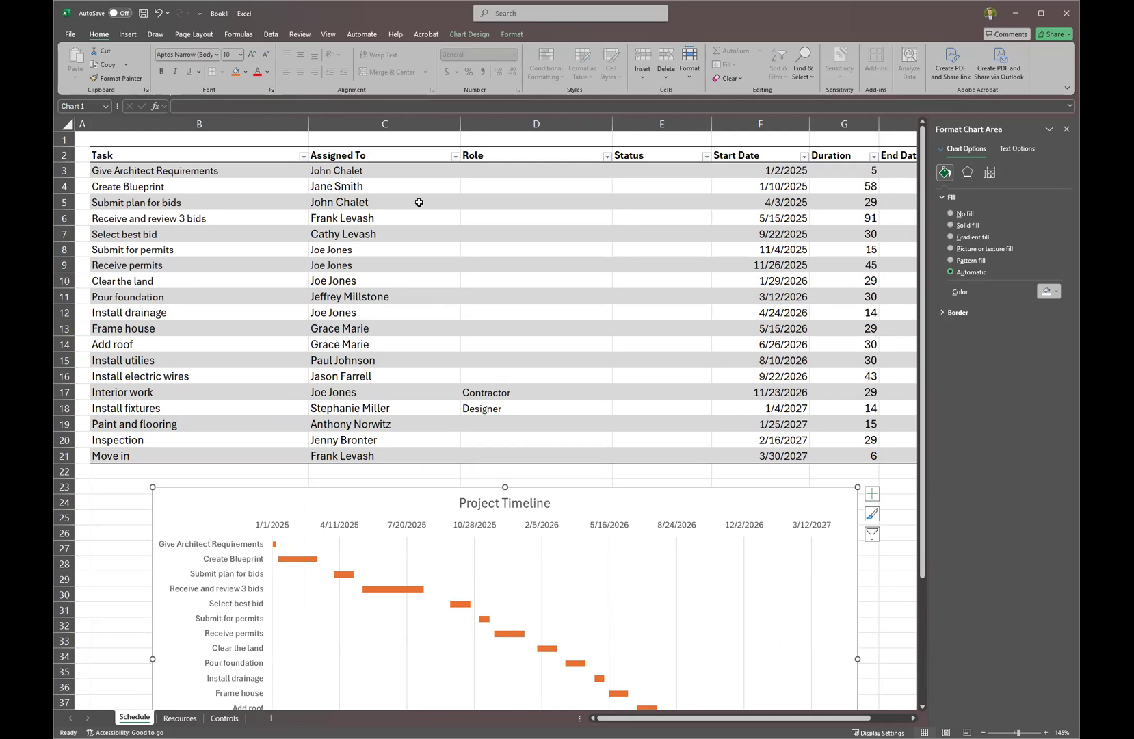
Change the Submit plan for bids duration in G5 to 120 days.
{"action": "left_click", "coordinate": [824, 203]}
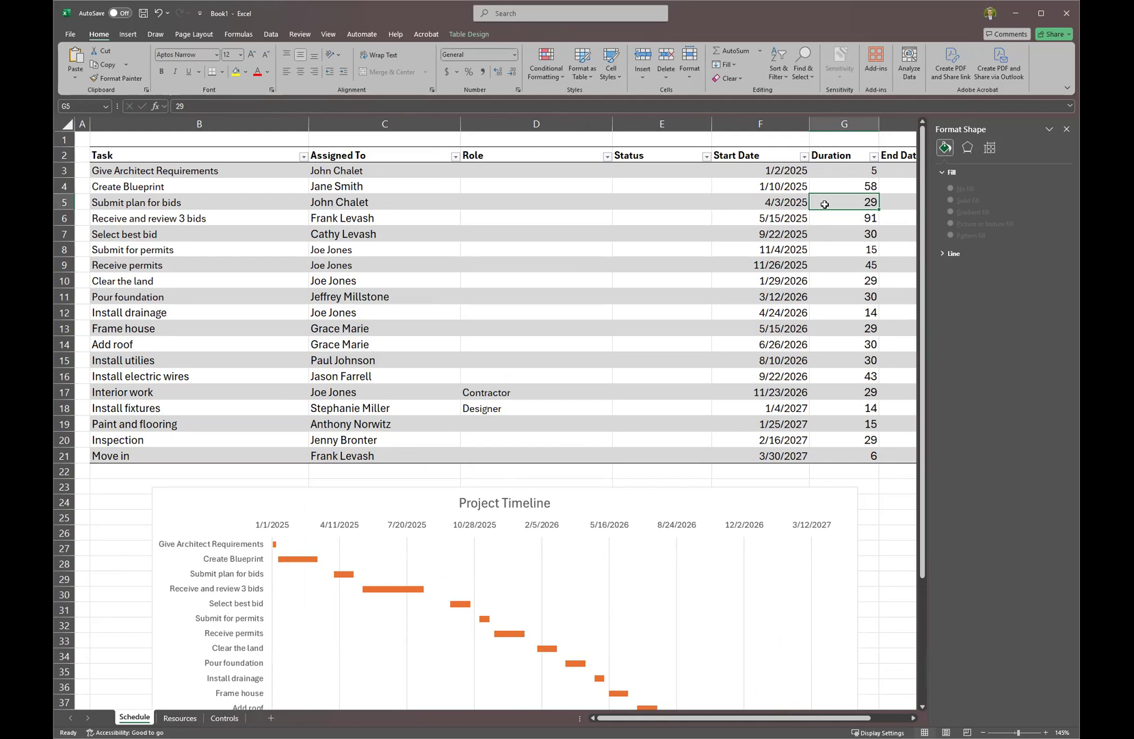
{"action": "type", "text": "120"}
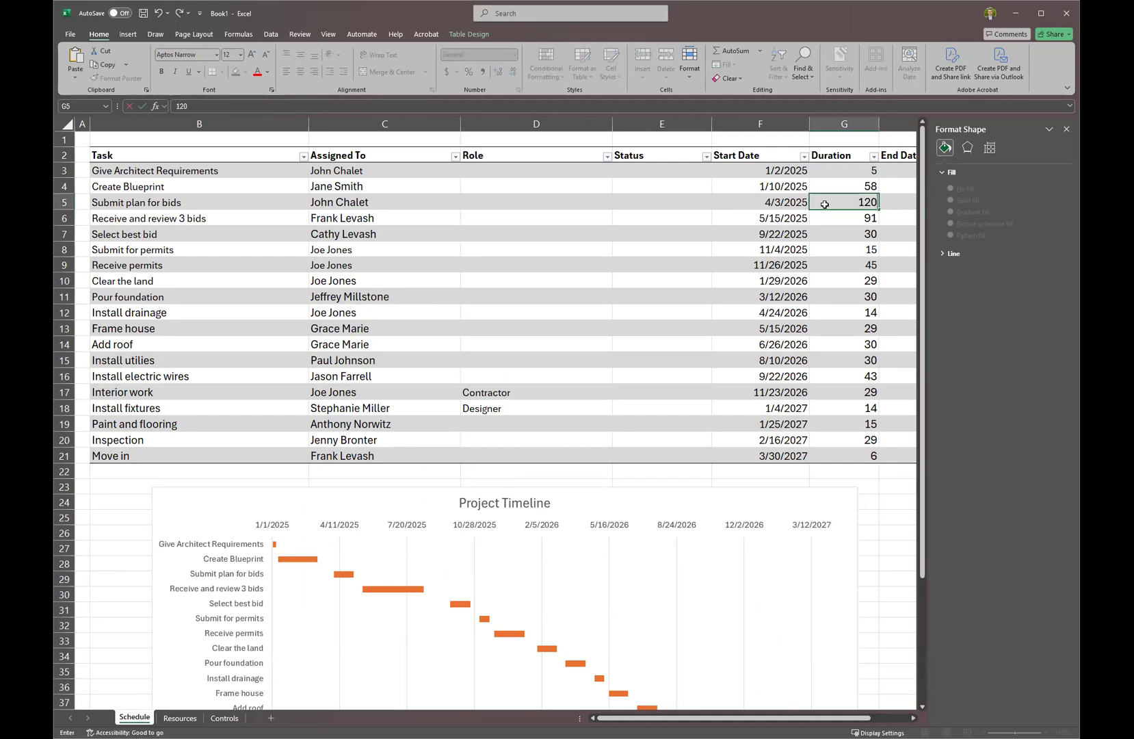
{"action": "scroll", "coordinate": [784, 501], "scroll_direction": "down", "scroll_amount": 2}
{"action": "key", "text": "Return"}
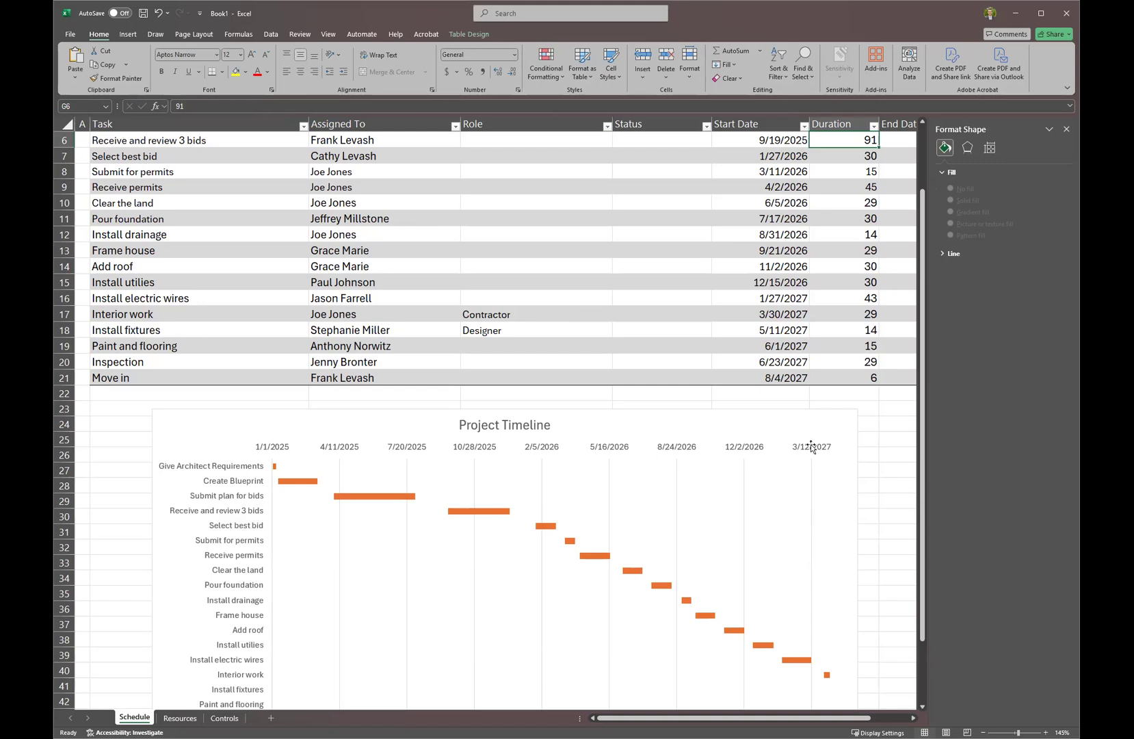
Move the timeline chart left under the table and widen it to the right.
{"action": "scroll", "coordinate": [654, 261], "scroll_direction": "up", "scroll_amount": 2}
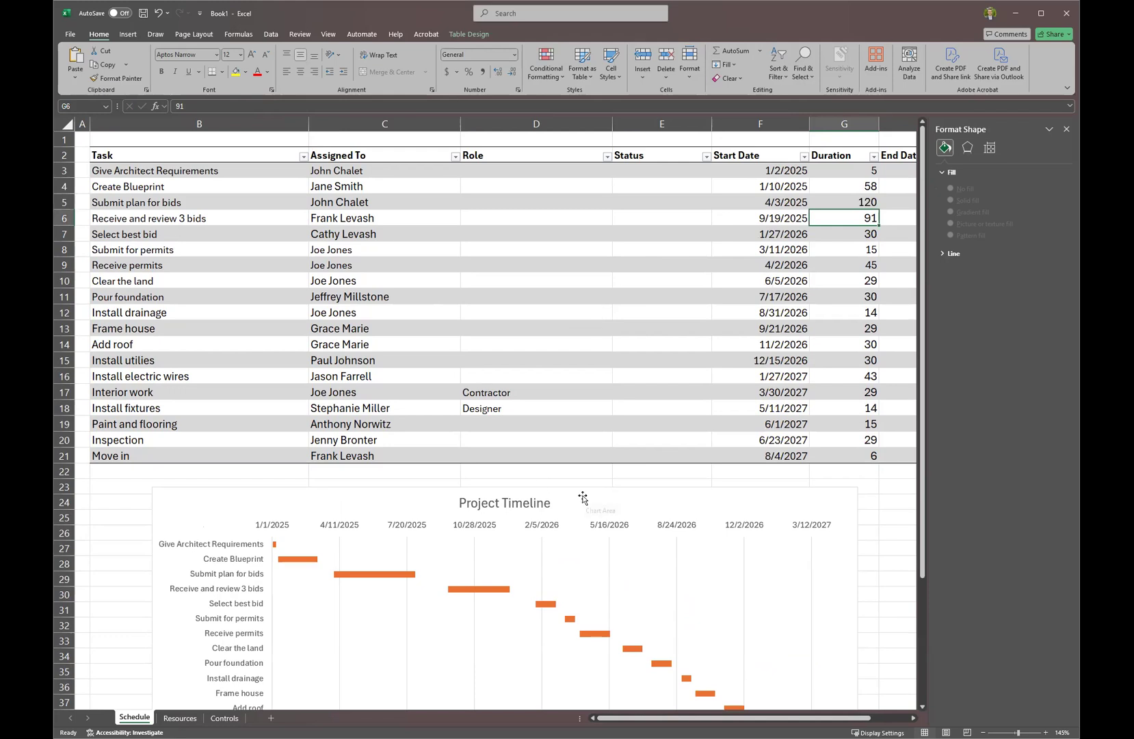
{"action": "left_click_drag", "start_coordinate": [582, 497], "coordinate": [527, 479]}
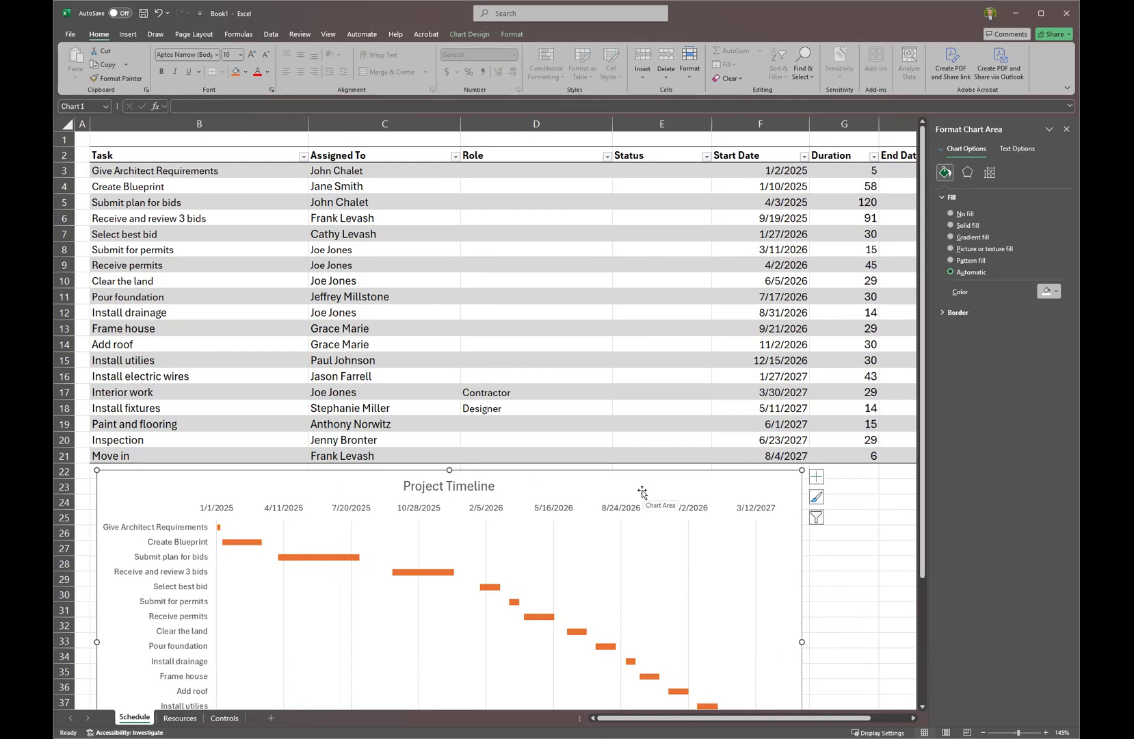
{"action": "scroll", "coordinate": [524, 541], "scroll_direction": "down", "scroll_amount": 2}
{"action": "left_click_drag", "start_coordinate": [802, 550], "coordinate": [887, 549]}
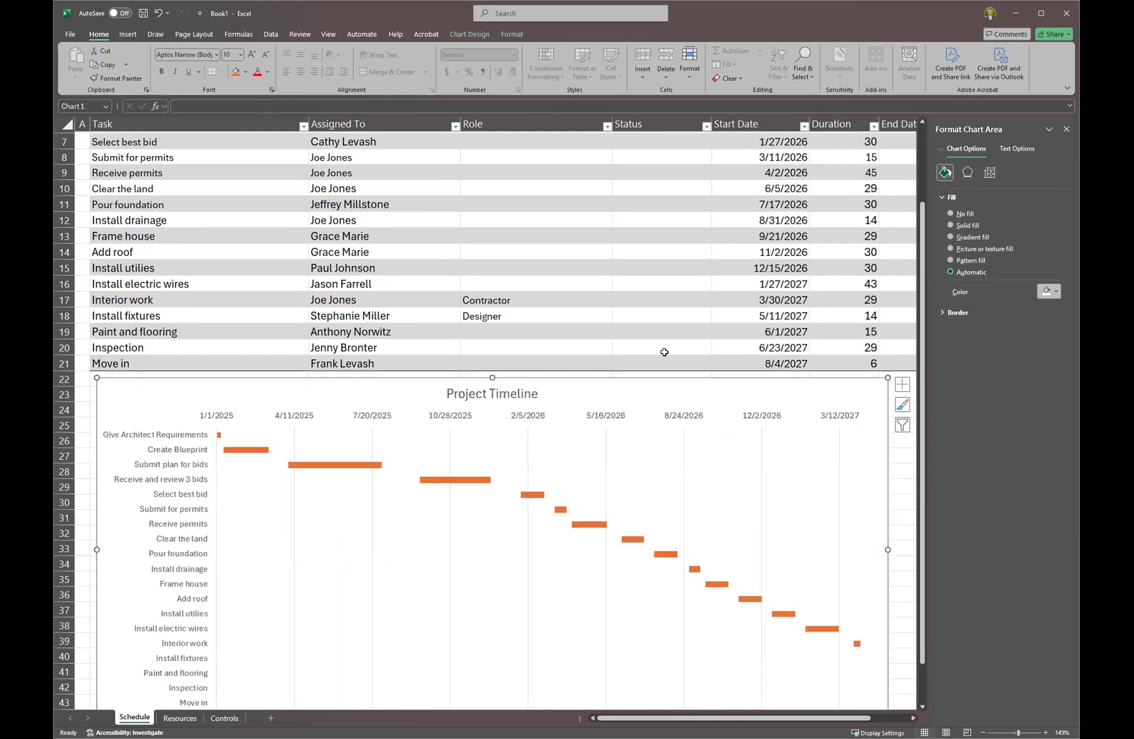
{"action": "scroll", "coordinate": [664, 352], "scroll_direction": "up", "scroll_amount": 2}
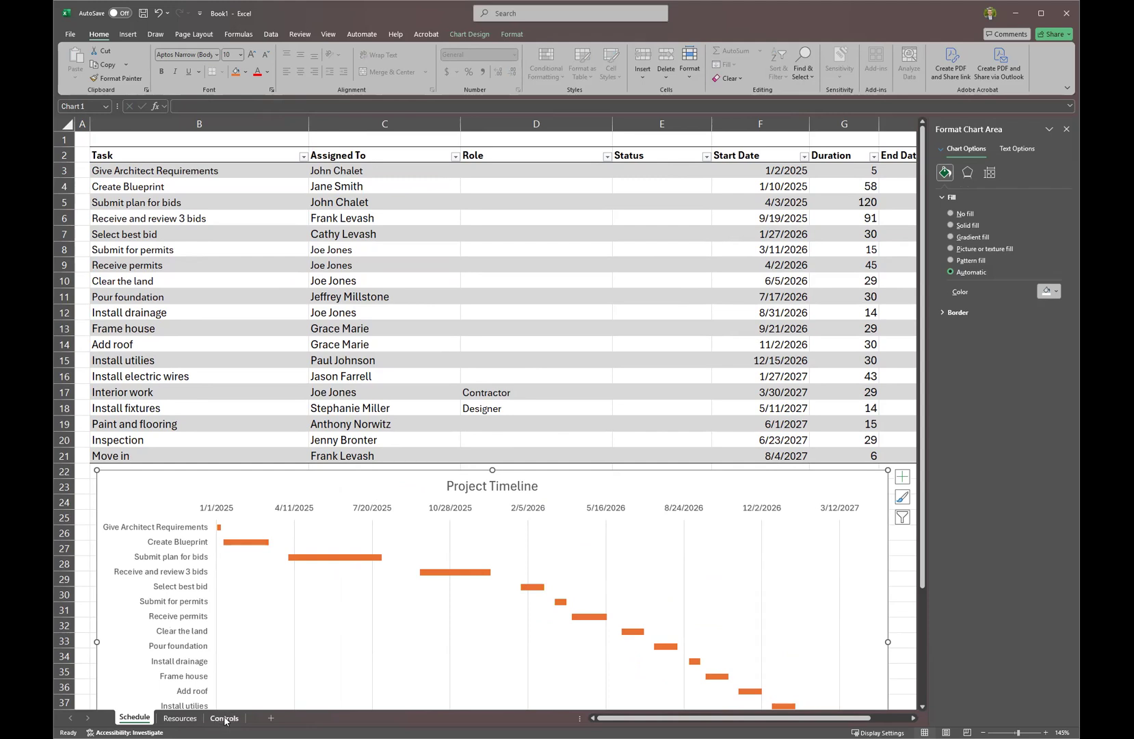
Select Status cell E3, glance at the Resources sheet, then switch to the blank Controls sheet.
{"action": "left_click", "coordinate": [663, 233]}
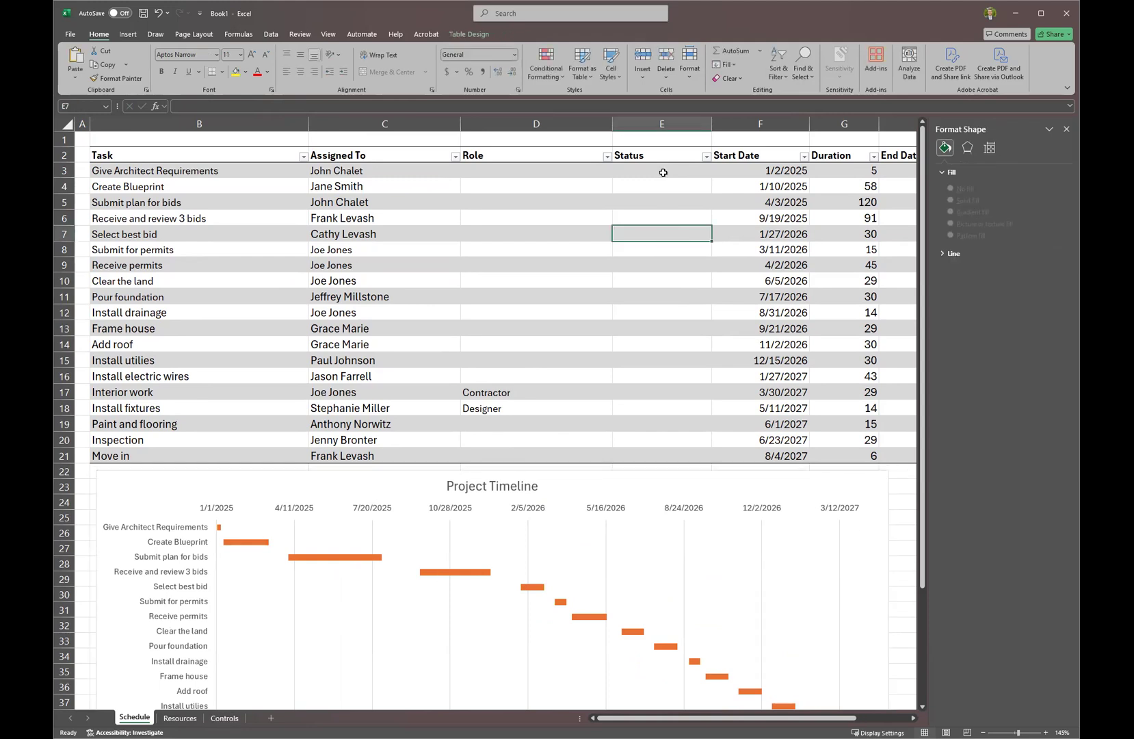
{"action": "left_click", "coordinate": [663, 168]}
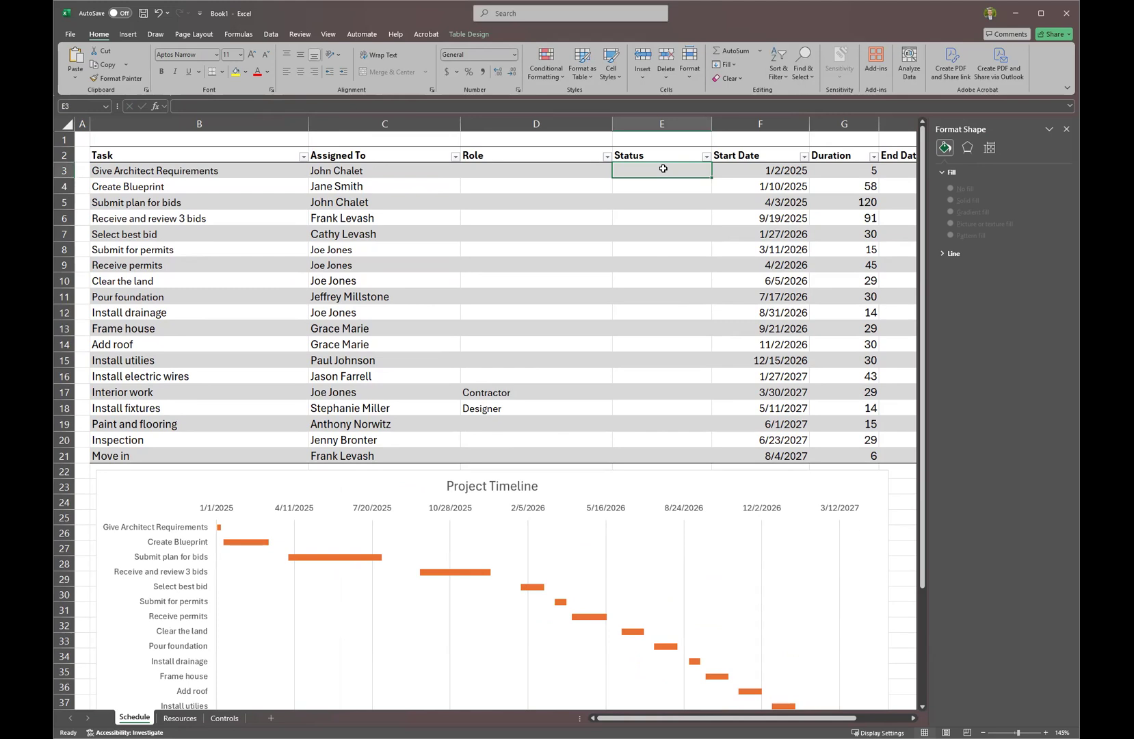
{"action": "left_click", "coordinate": [182, 718]}
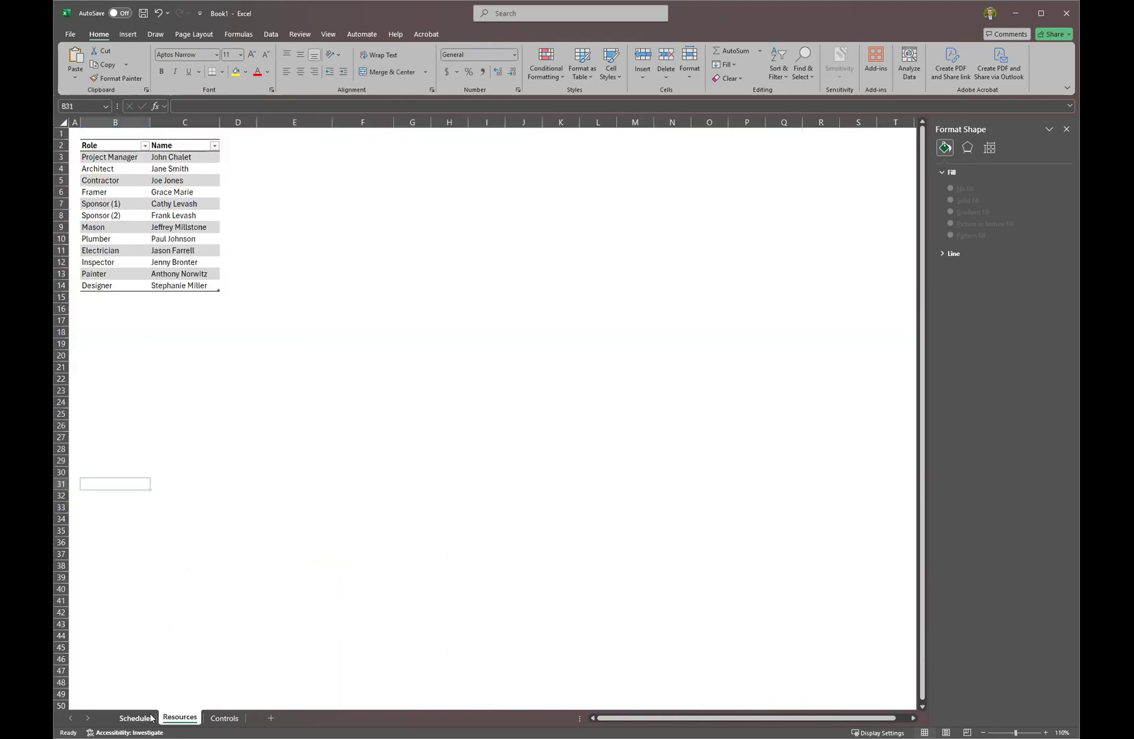
{"action": "left_click", "coordinate": [137, 717]}
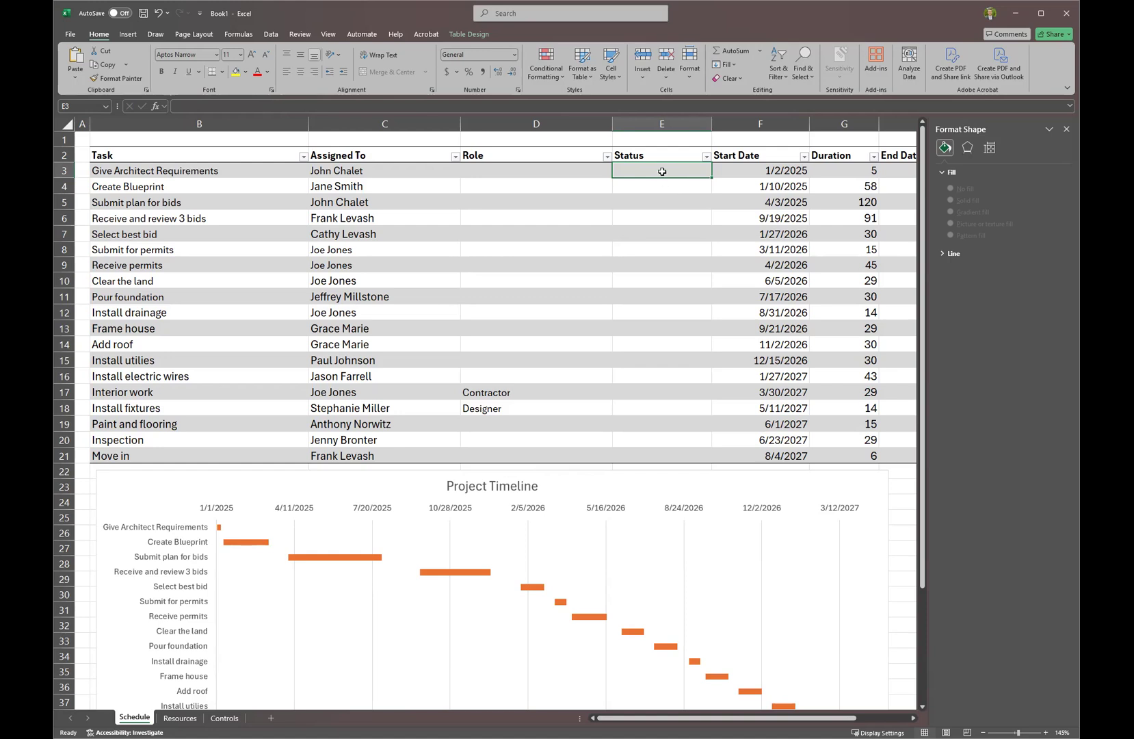
{"action": "left_click", "coordinate": [227, 719]}
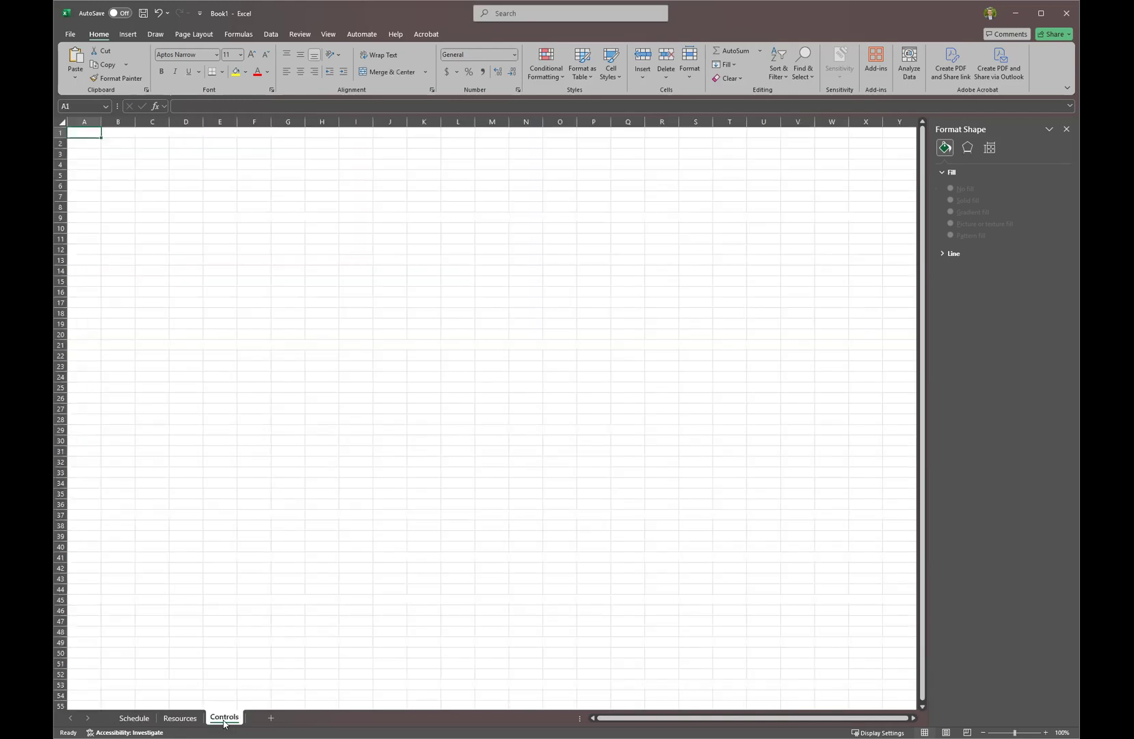
Enter Status Title, Not Started, In Progress and Complete in B2:B5 and autofit column B.
{"action": "left_click", "coordinate": [119, 144]}
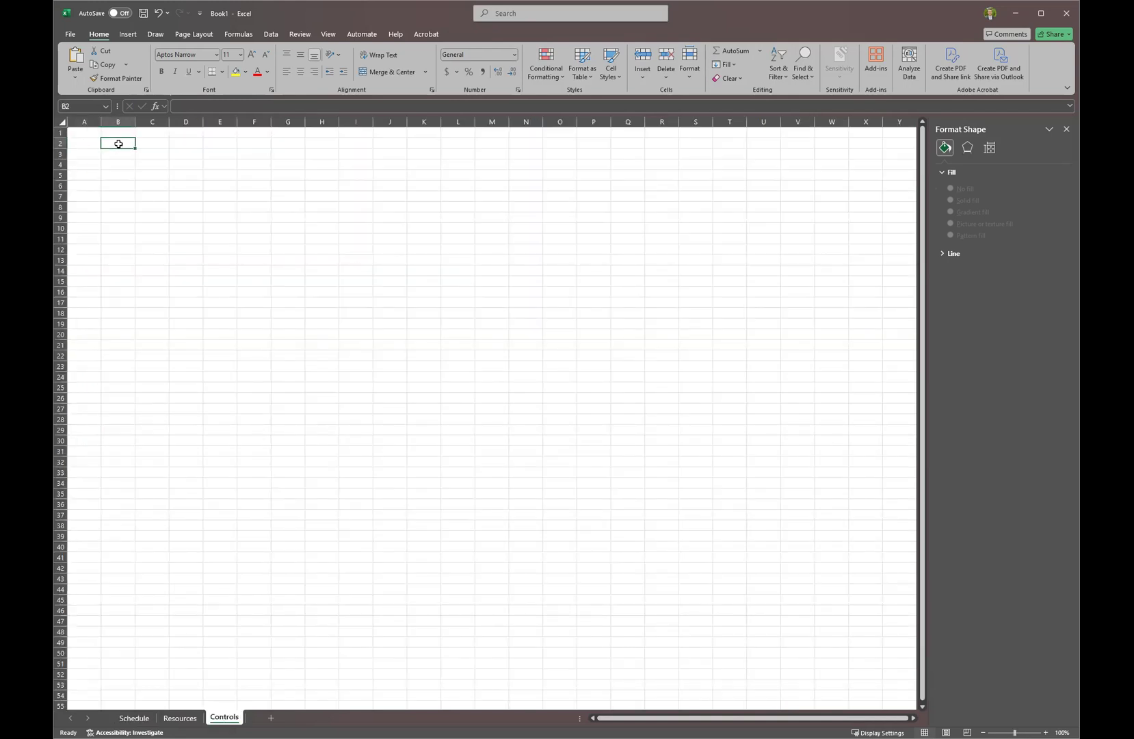
{"action": "type", "text": "Status Title"}
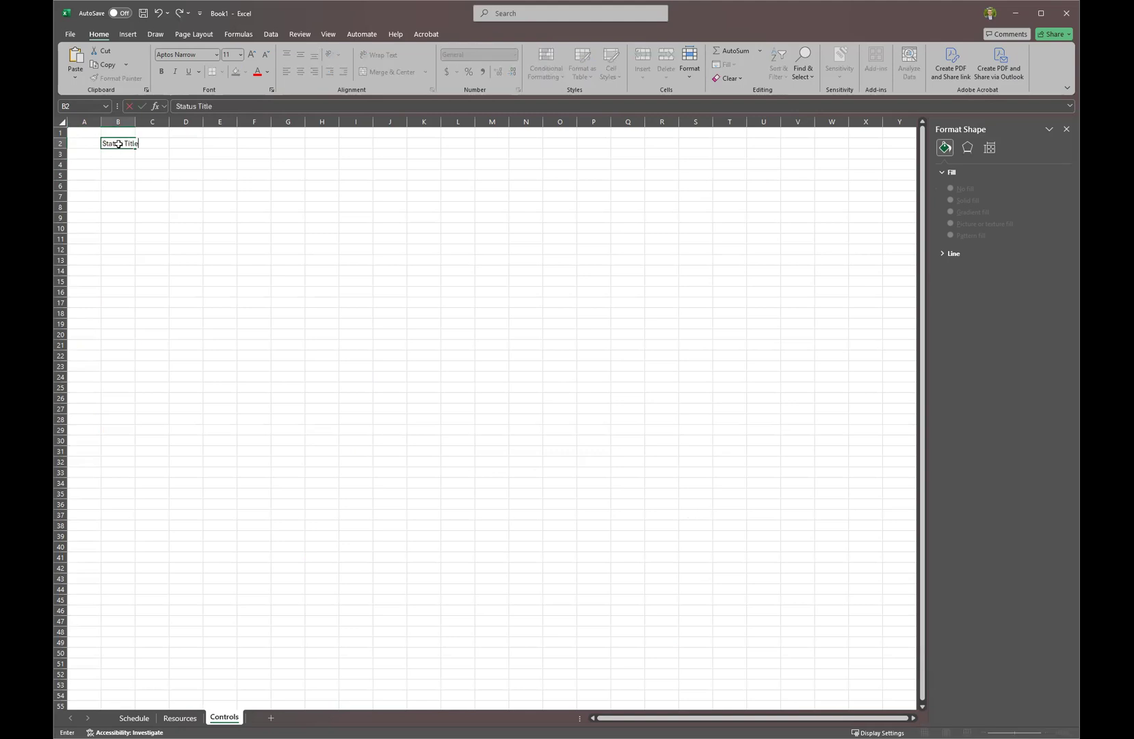
{"action": "key", "text": "Return"}
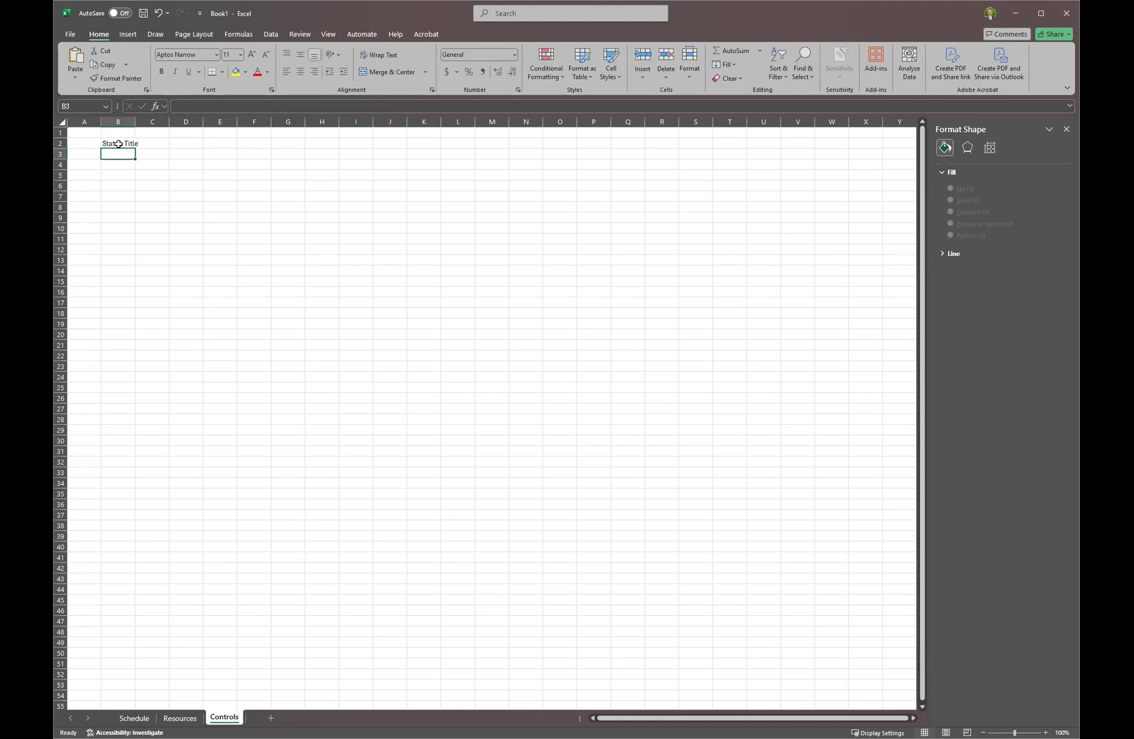
{"action": "type", "text": "Not Started"}
{"action": "key", "text": "Return"}
{"action": "type", "text": "IN P"}
{"action": "key", "text": "BackSpace"}
{"action": "key", "text": "BackSpace"}
{"action": "key", "text": "BackSpace"}
{"action": "key", "text": "BackSpace"}
{"action": "type", "text": "n Progress"}
{"action": "key", "text": "Return"}
{"action": "type", "text": "Complete"}
{"action": "key", "text": "Return"}
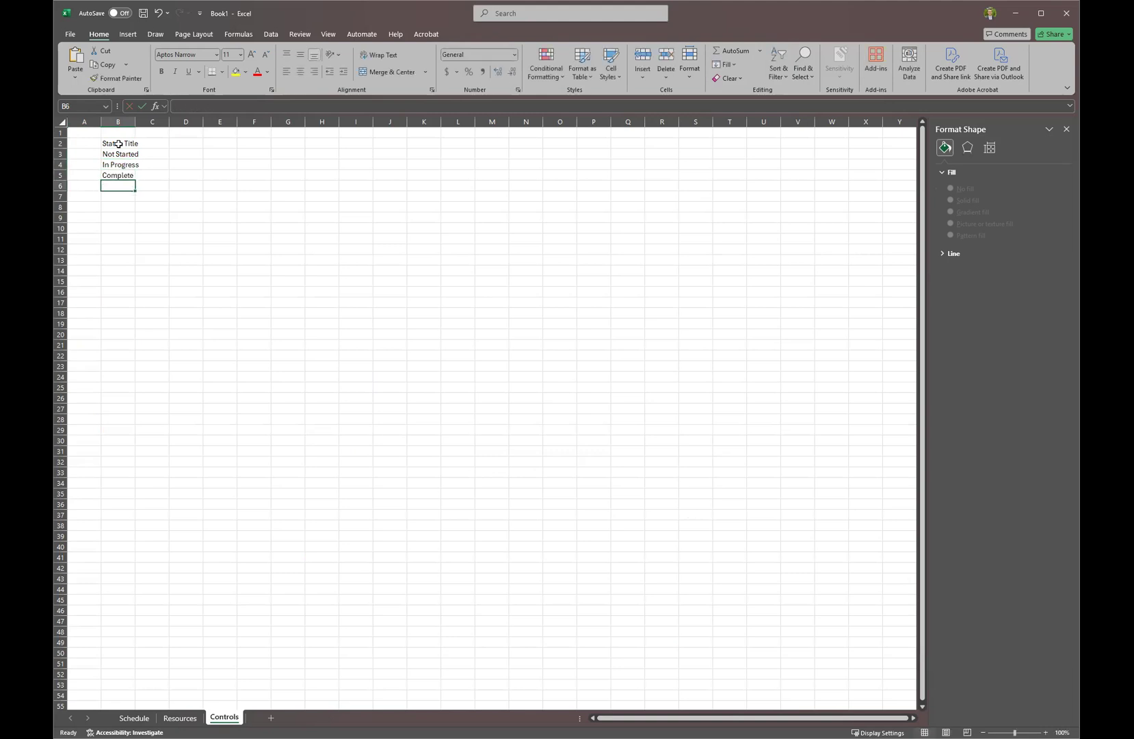
{"action": "double_click", "coordinate": [135, 122]}
{"action": "left_click_drag", "start_coordinate": [139, 143], "coordinate": [136, 172]}
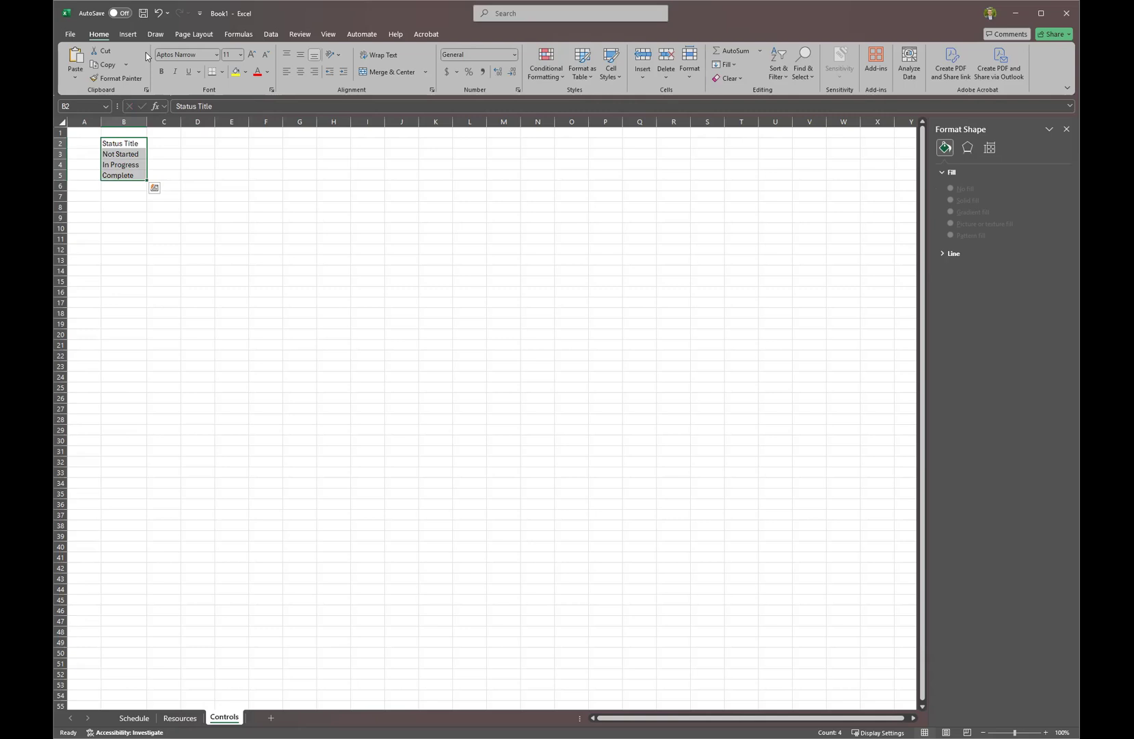
Convert B2:B5 into a banded table with headers and name it Status_Table.
{"action": "key", "text": "ctrl+t"}
{"action": "left_click", "coordinate": [622, 309]}
{"action": "left_click", "coordinate": [658, 321]}
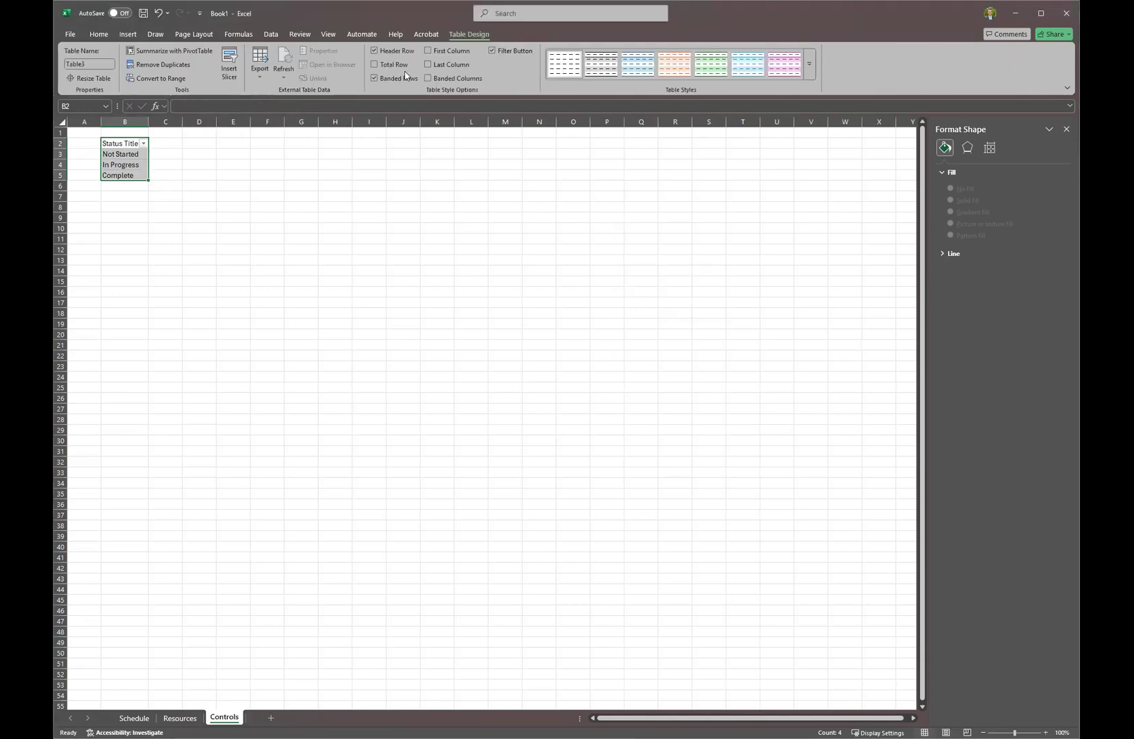
{"action": "left_click", "coordinate": [613, 61]}
{"action": "left_click", "coordinate": [81, 62]}
{"action": "type", "text": "Status_"}
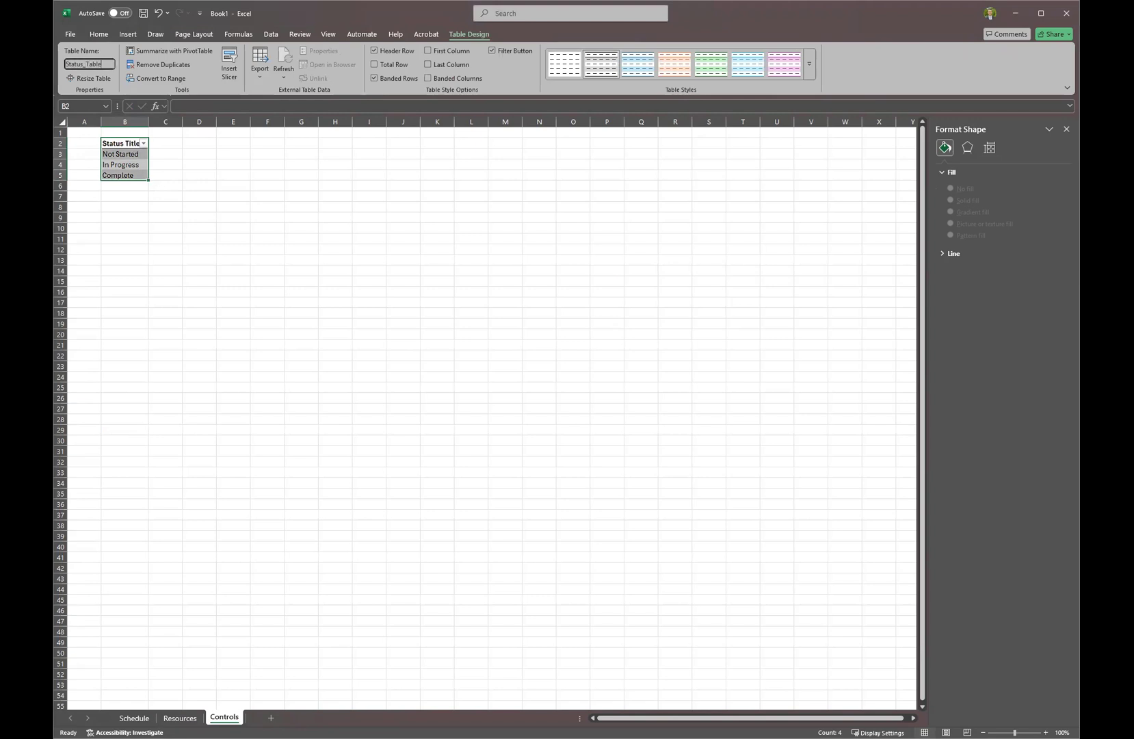
{"action": "key", "text": "Return"}
Change the table's header from Status Title to Title.
{"action": "left_click", "coordinate": [118, 142]}
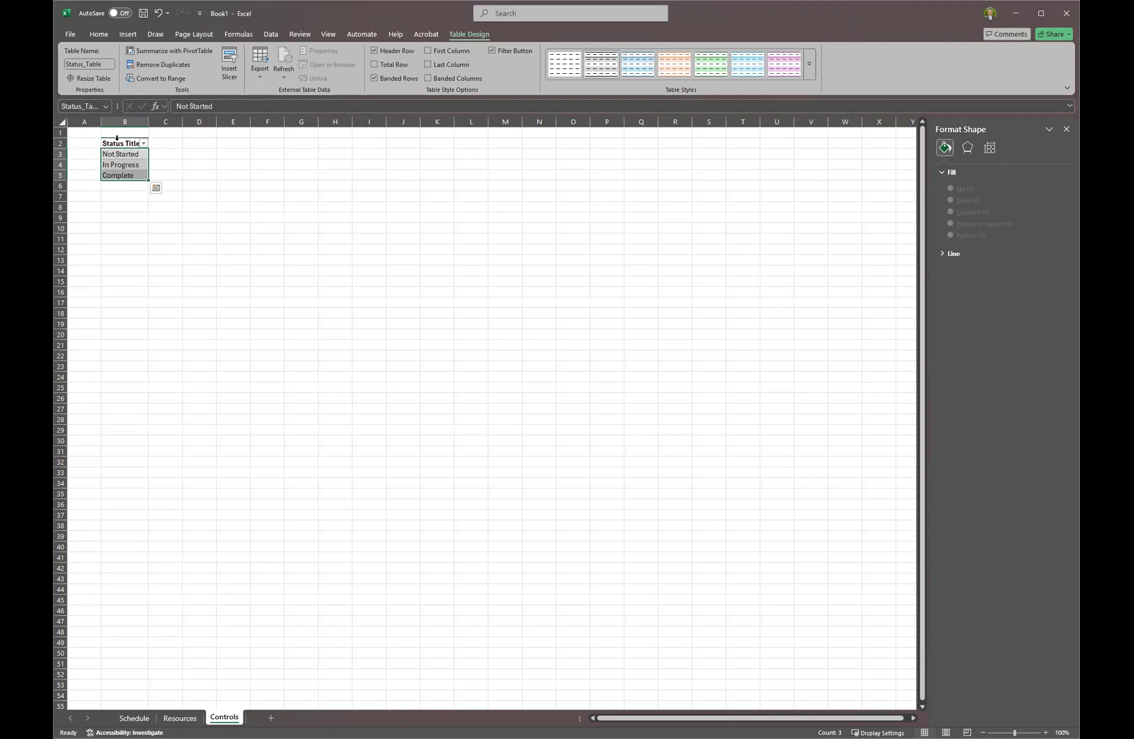
{"action": "left_click", "coordinate": [240, 34]}
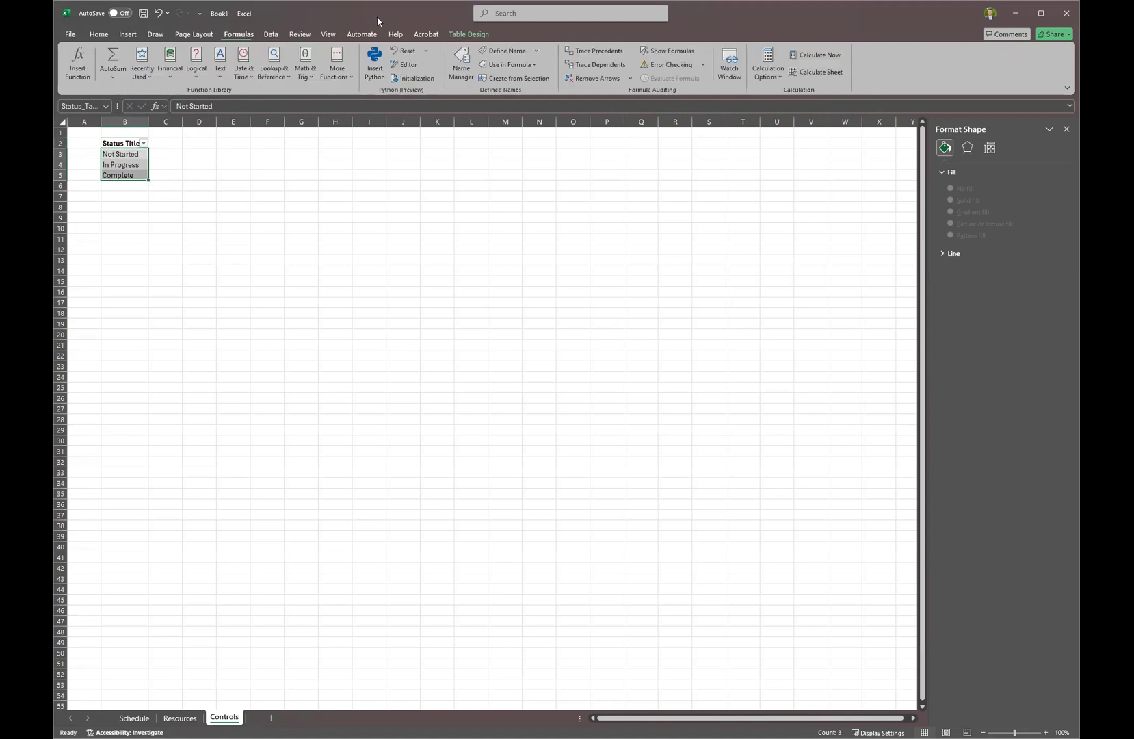
{"action": "left_click", "coordinate": [459, 67]}
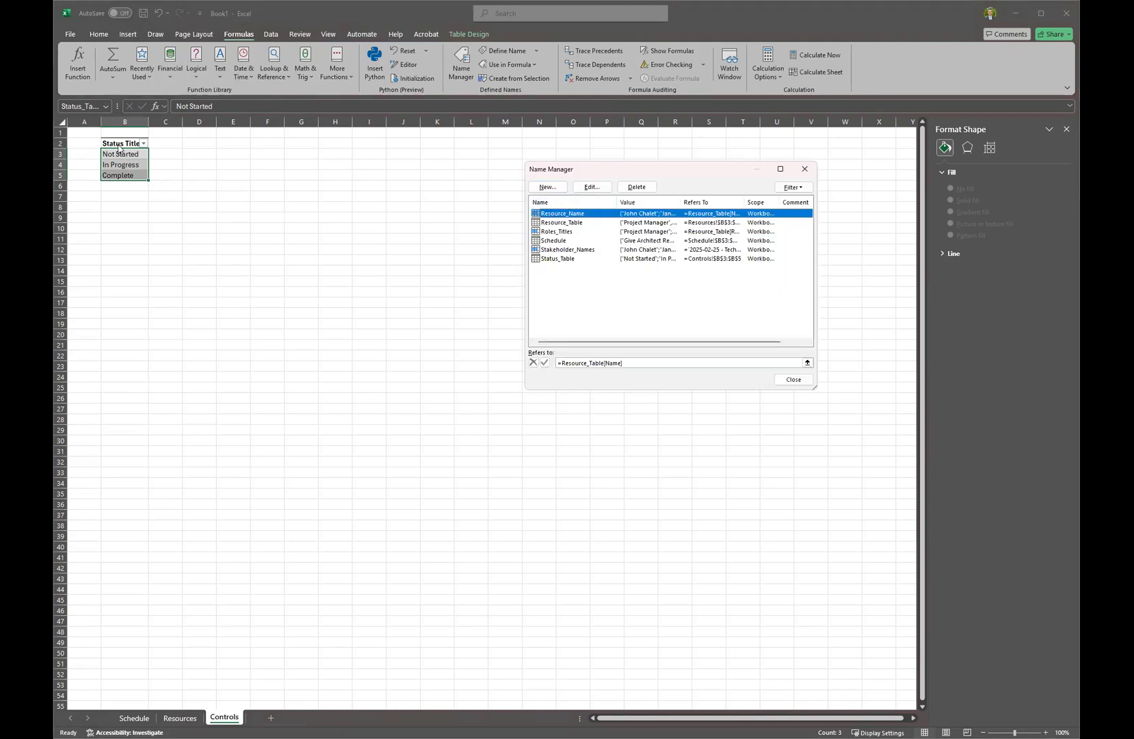
{"action": "left_click", "coordinate": [792, 381]}
{"action": "double_click", "coordinate": [115, 144]}
{"action": "key", "text": "BackSpace"}
{"action": "key", "text": "Delete"}
{"action": "key", "text": "Return"}
Define the name Status_Title referring to Status_Table[Title].
{"action": "left_click", "coordinate": [121, 163]}
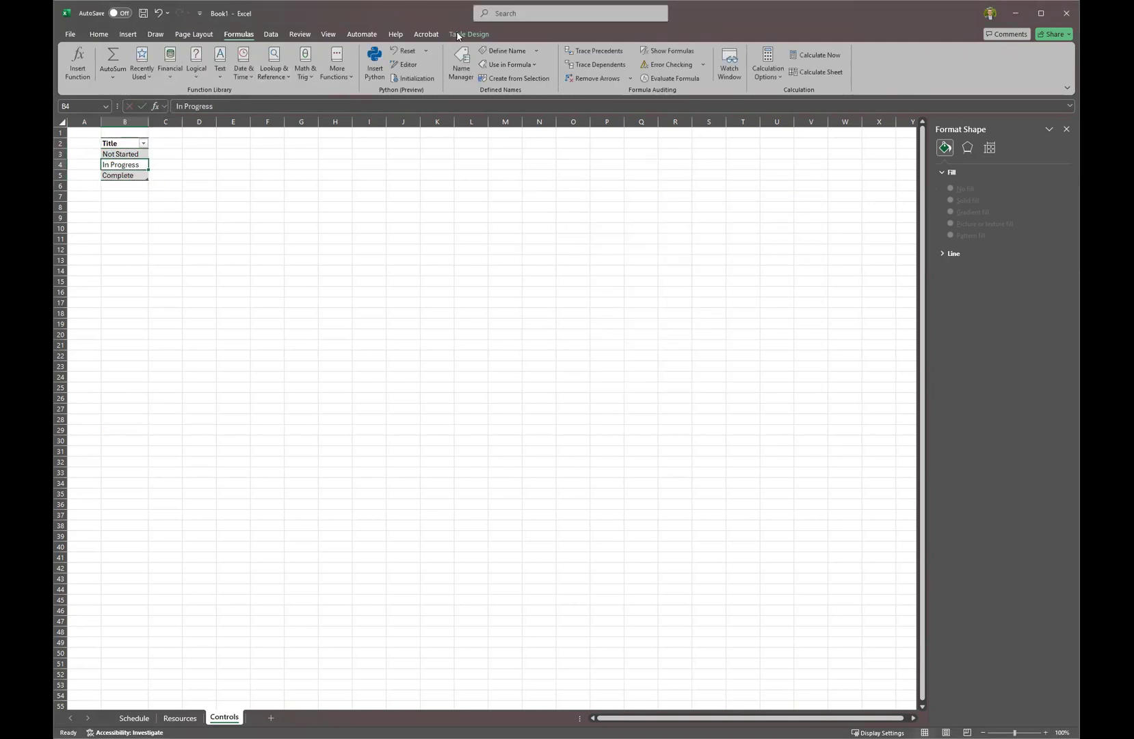
{"action": "left_click", "coordinate": [469, 34]}
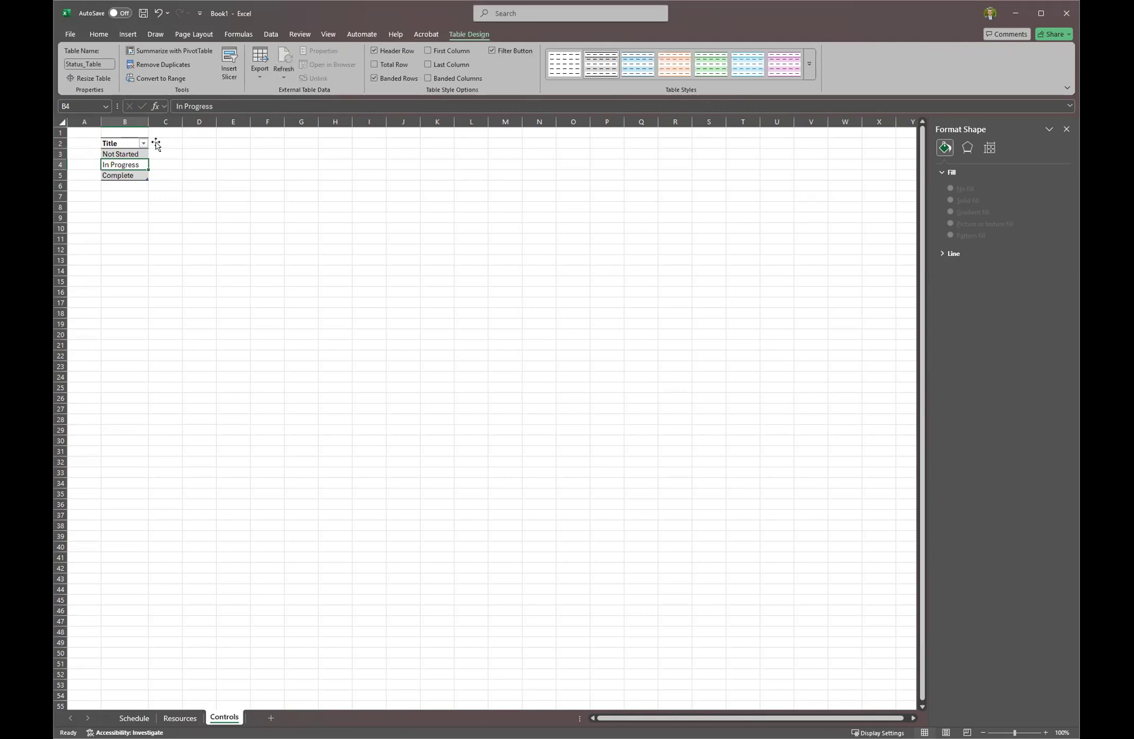
{"action": "left_click", "coordinate": [111, 139]}
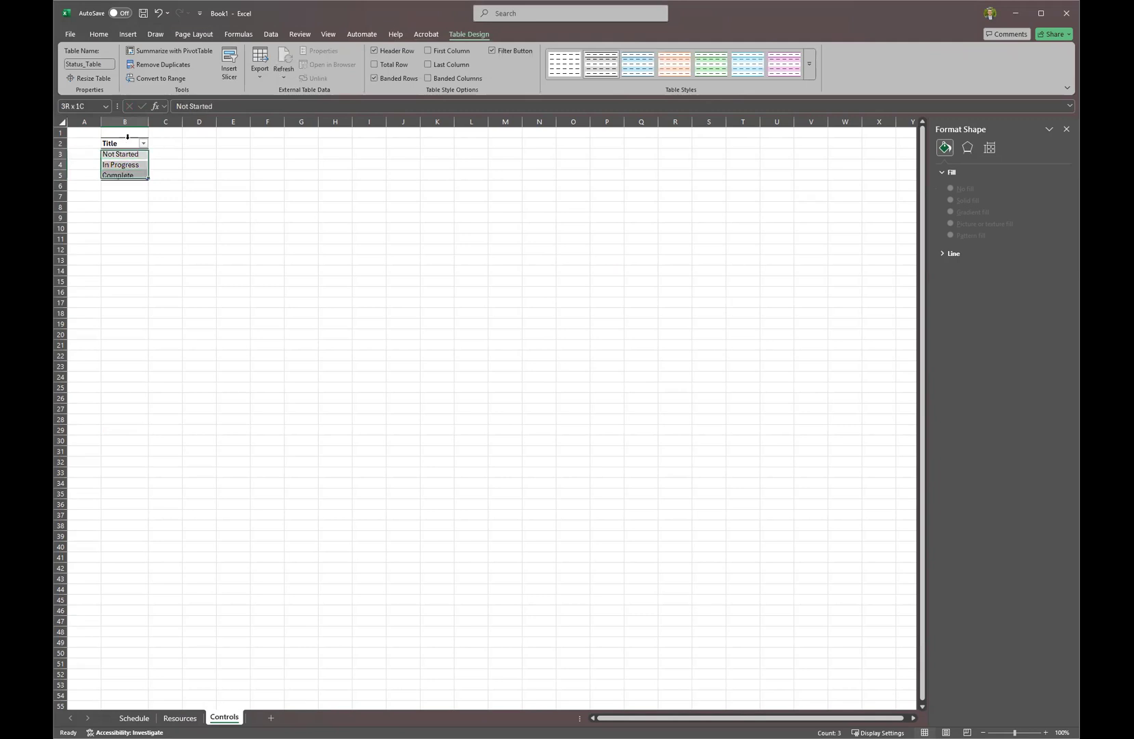
{"action": "left_click", "coordinate": [250, 34]}
{"action": "left_click", "coordinate": [458, 61]}
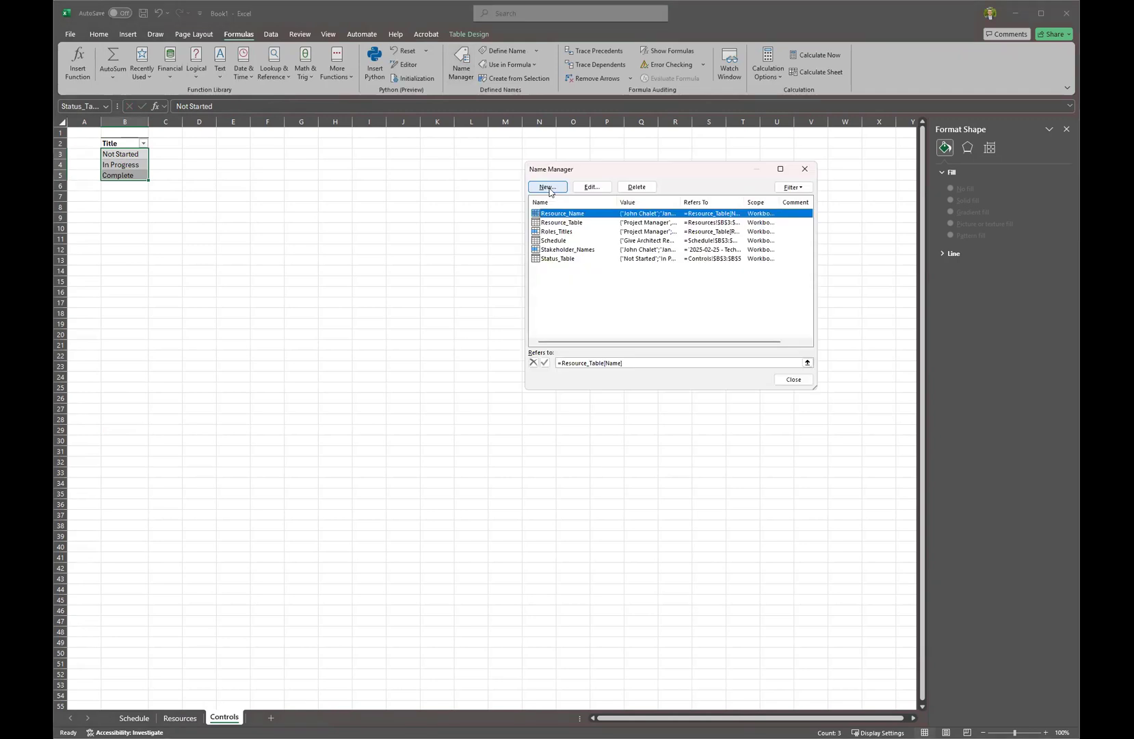
{"action": "left_click", "coordinate": [548, 187]}
{"action": "type", "text": "Status_Title"}
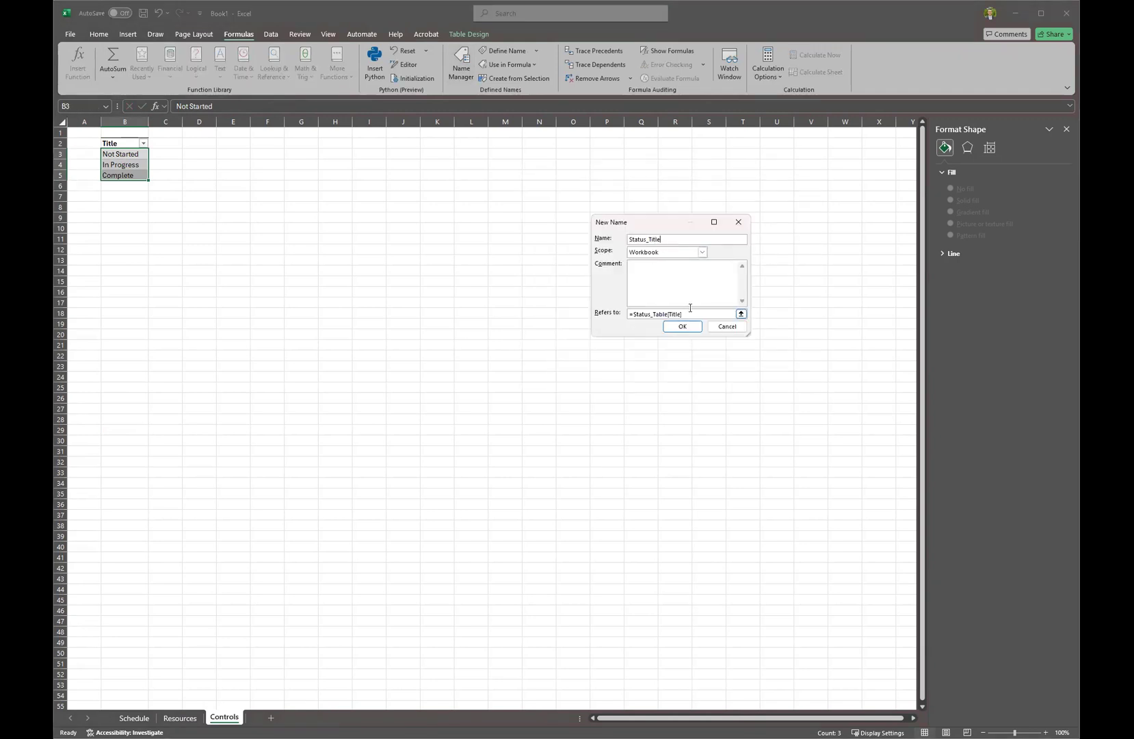
{"action": "left_click", "coordinate": [681, 328]}
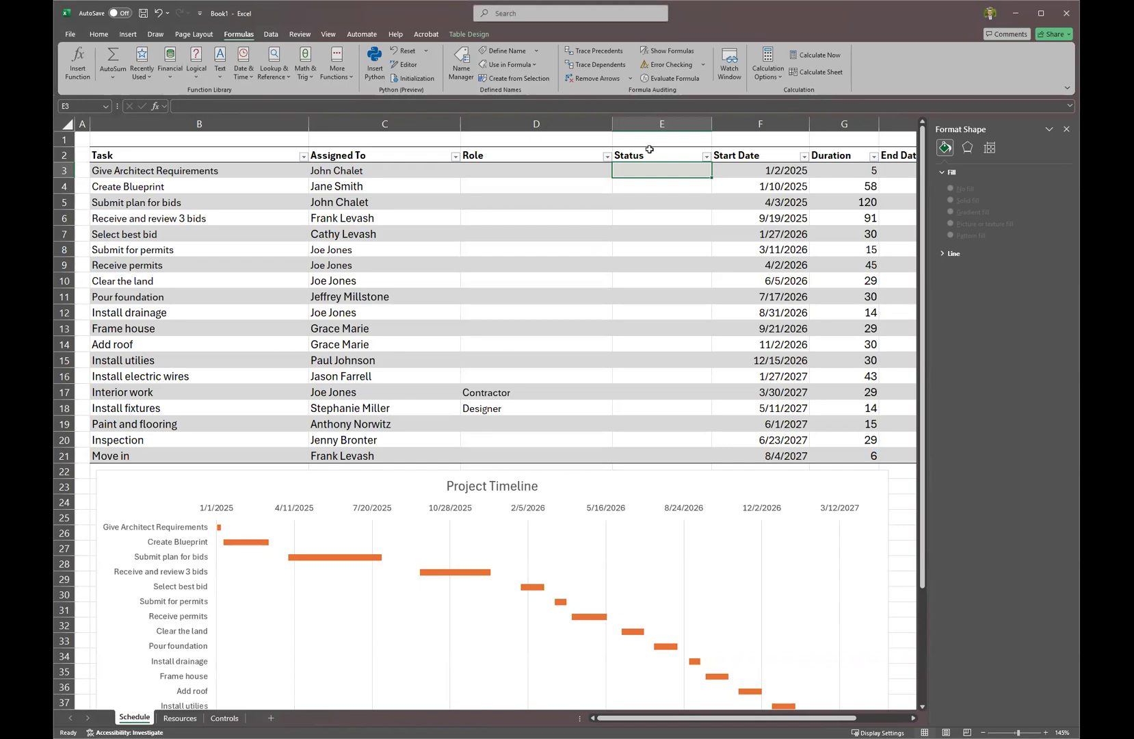
Add List data validation with source =Status_Title to the Status column.
{"action": "left_click", "coordinate": [649, 149]}
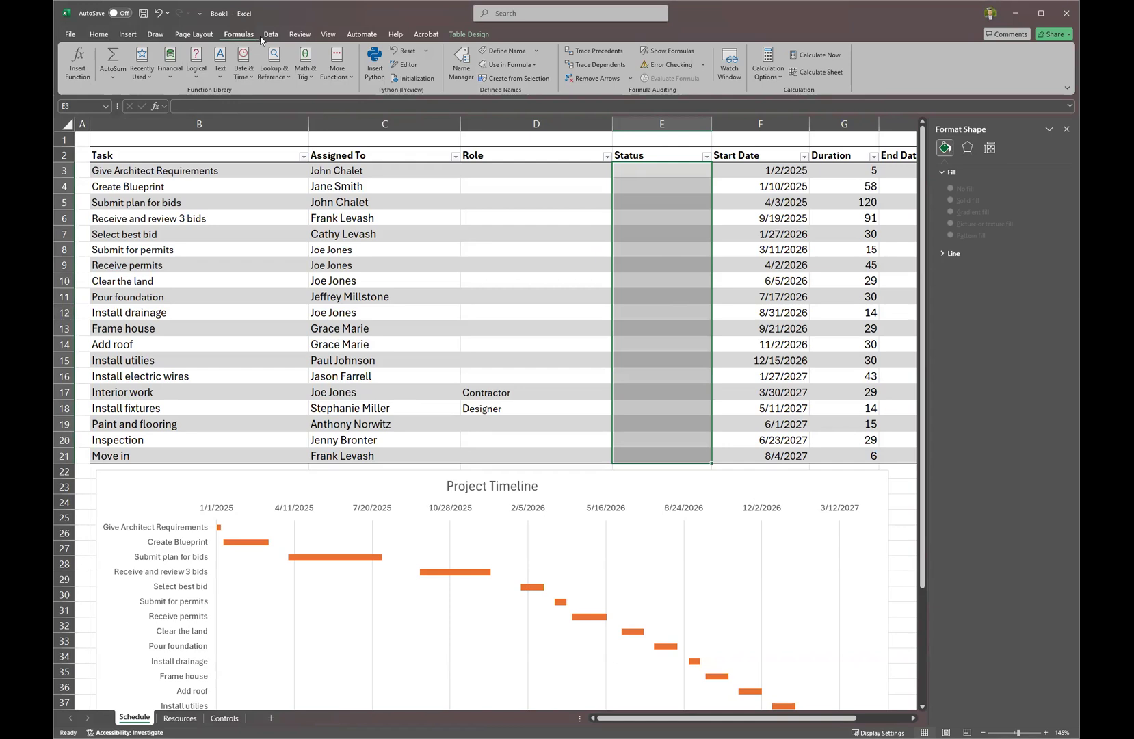
{"action": "left_click", "coordinate": [271, 34]}
{"action": "left_click", "coordinate": [784, 64]}
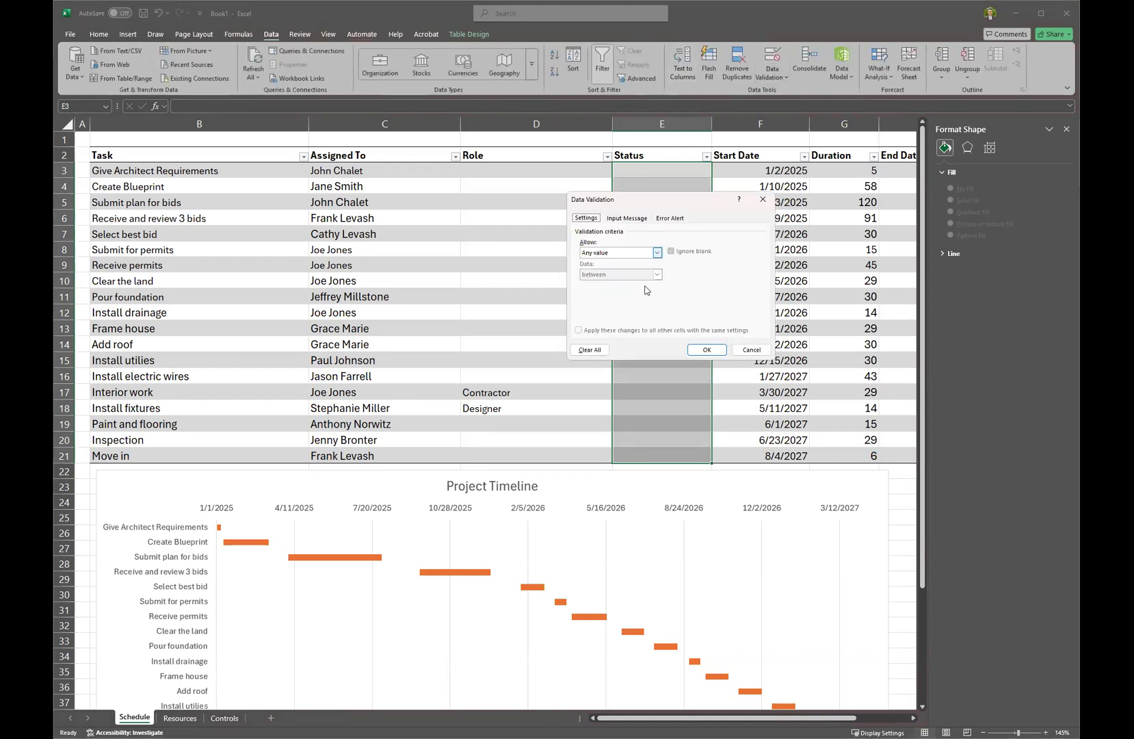
{"action": "left_click", "coordinate": [657, 252]}
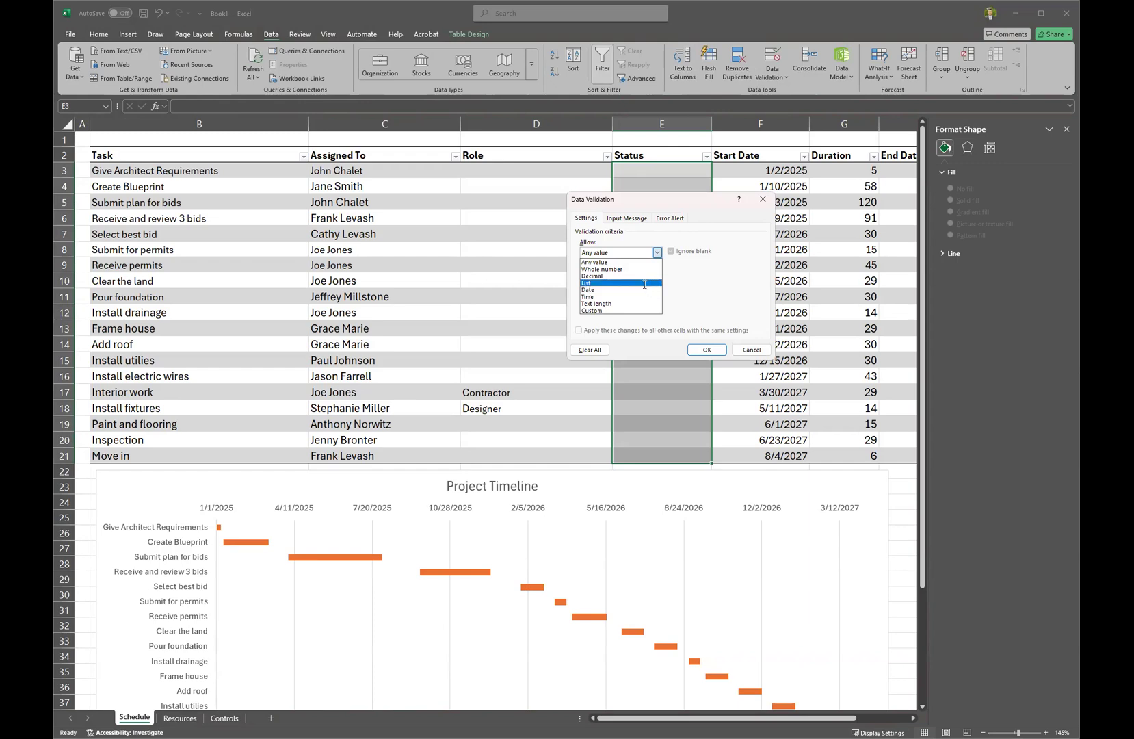
{"action": "left_click", "coordinate": [644, 283]}
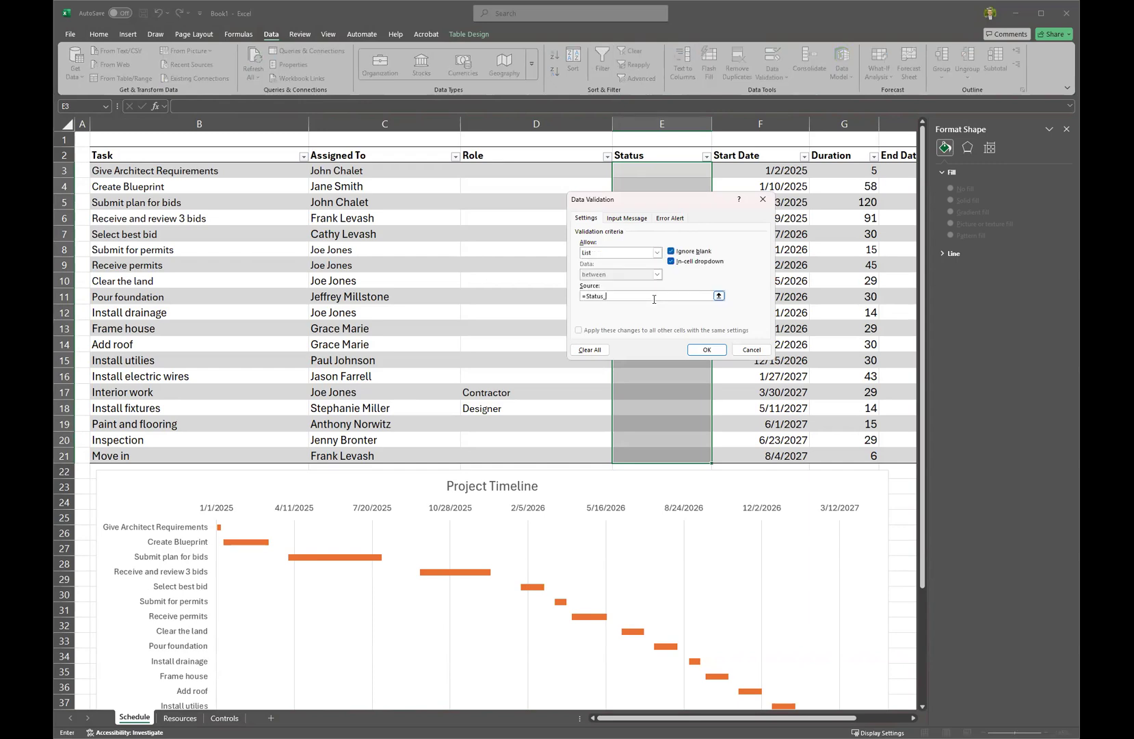
{"action": "left_click", "coordinate": [705, 349]}
Try each status in E3's dropdown, leaving it at Not Started.
{"action": "left_click", "coordinate": [717, 171]}
{"action": "key", "text": "Return"}
{"action": "left_click", "coordinate": [717, 171]}
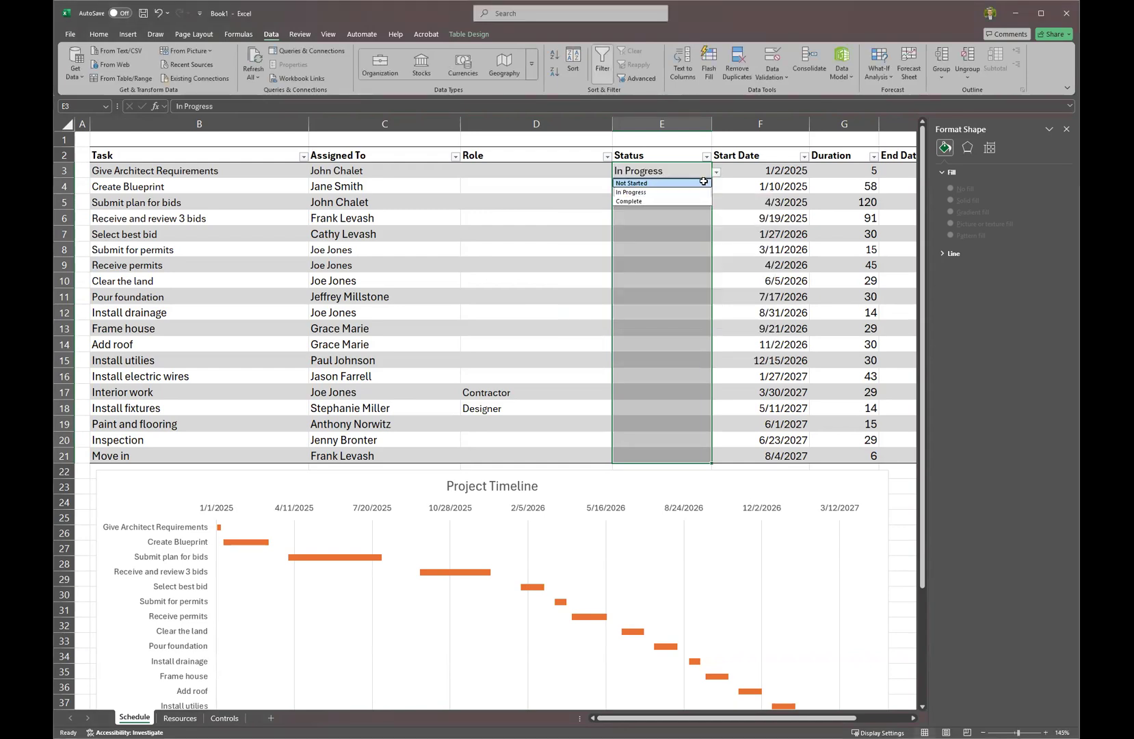
{"action": "left_click", "coordinate": [708, 182]}
{"action": "left_click", "coordinate": [716, 172]}
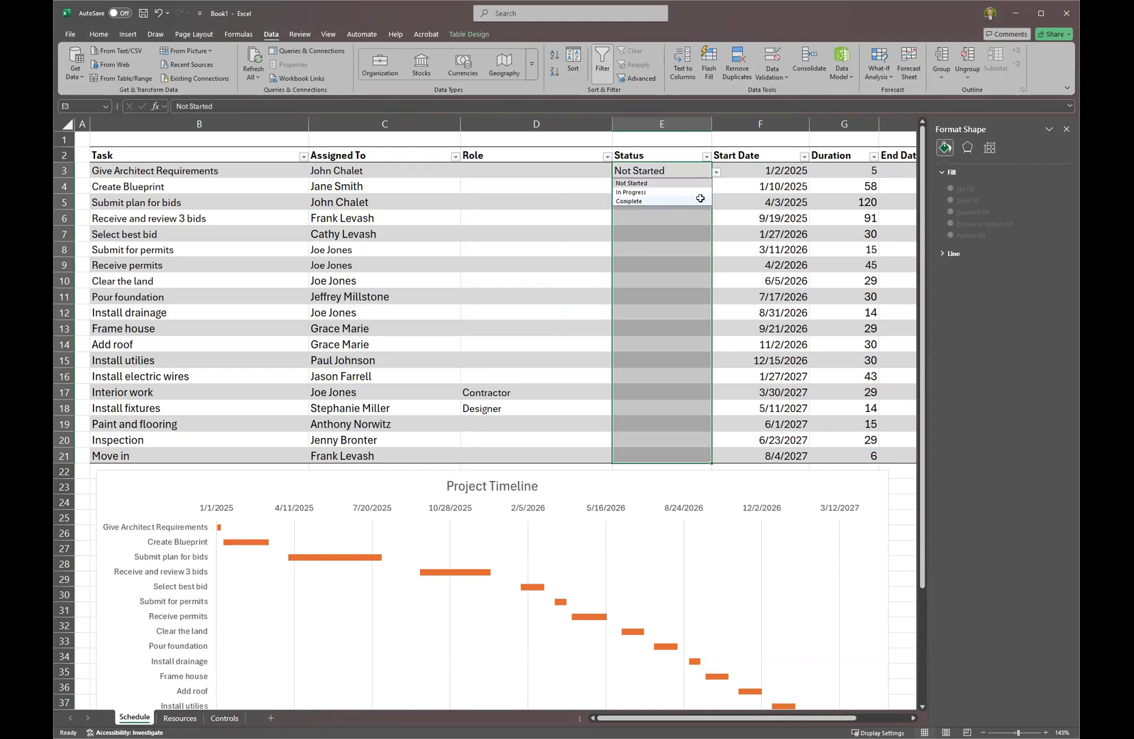
{"action": "left_click", "coordinate": [700, 200]}
{"action": "left_click", "coordinate": [716, 172]}
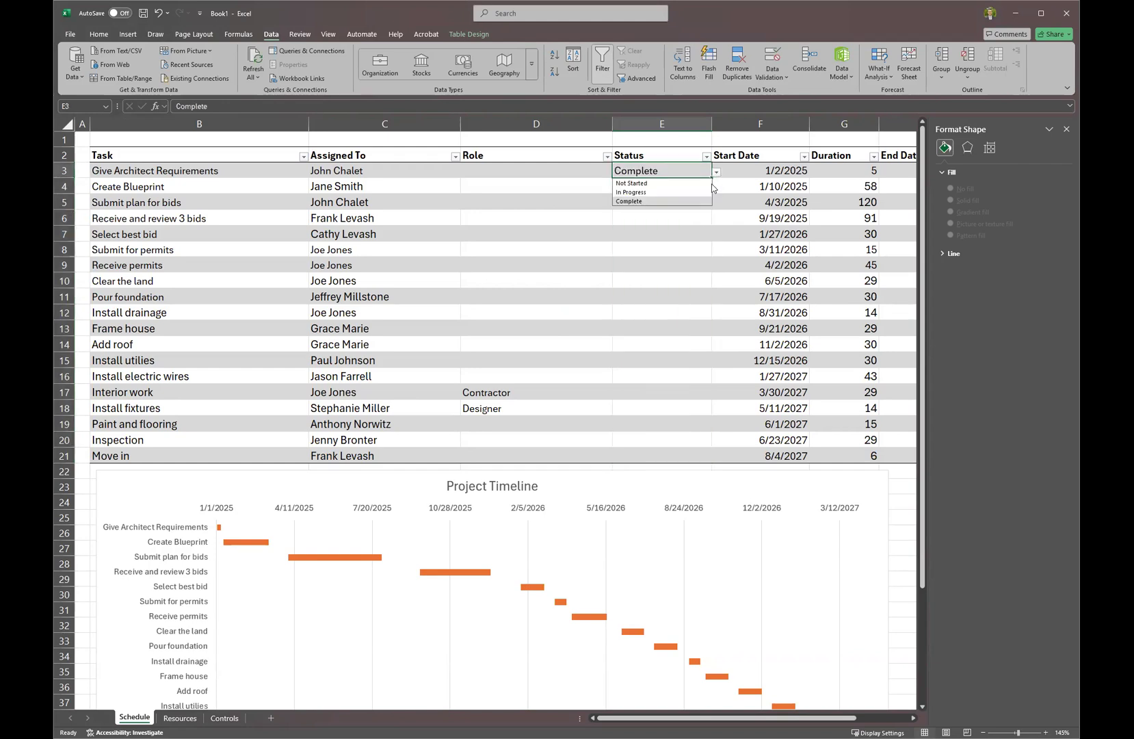
{"action": "left_click", "coordinate": [708, 183]}
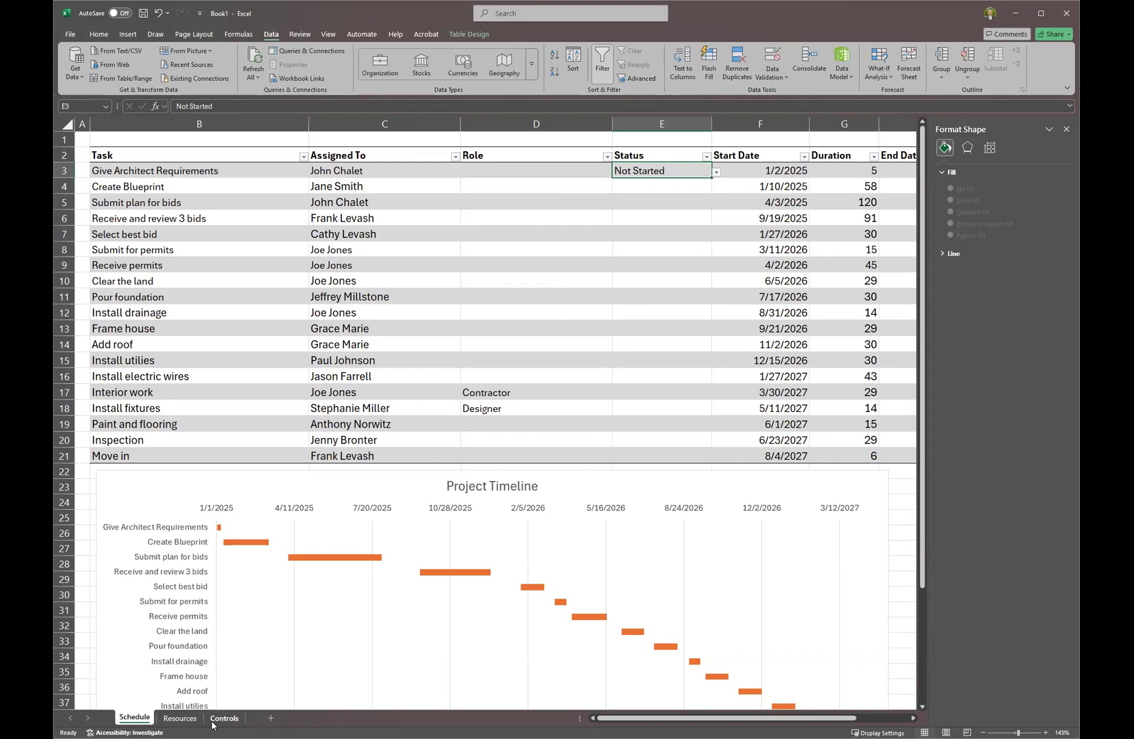
{"action": "left_click", "coordinate": [213, 721]}
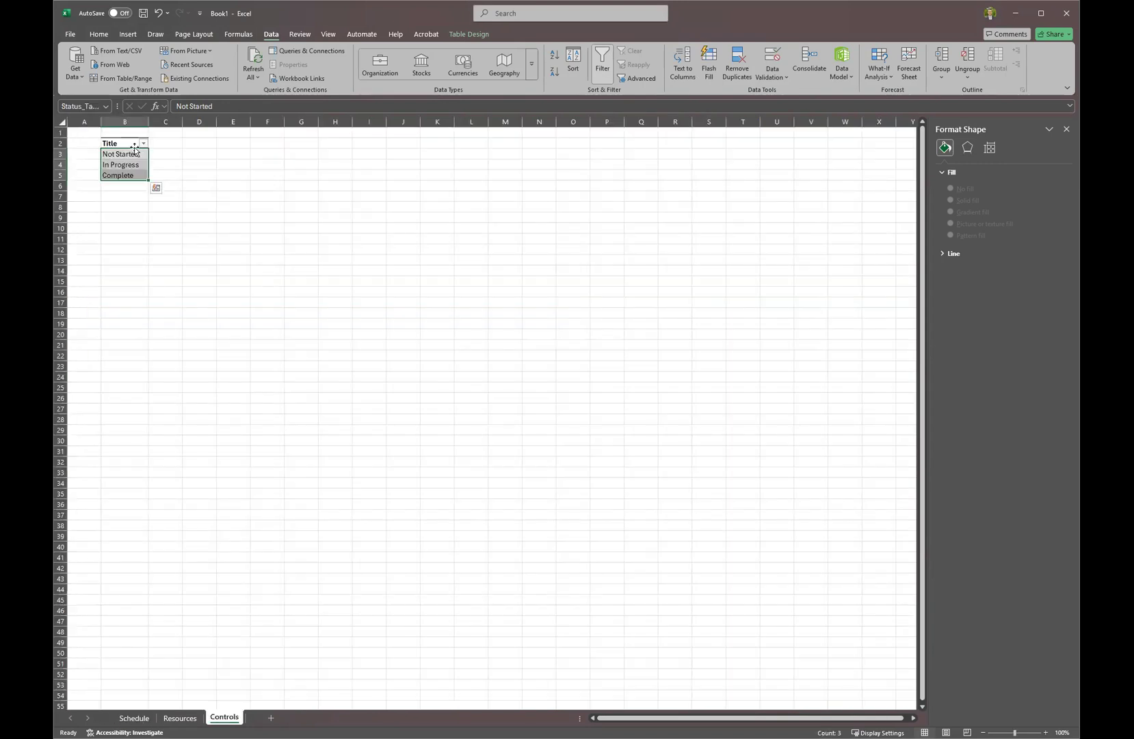
Add a Metric header in C2, autofit column C, and begin a =COUNTIF formula in C3.
{"action": "left_click", "coordinate": [155, 143]}
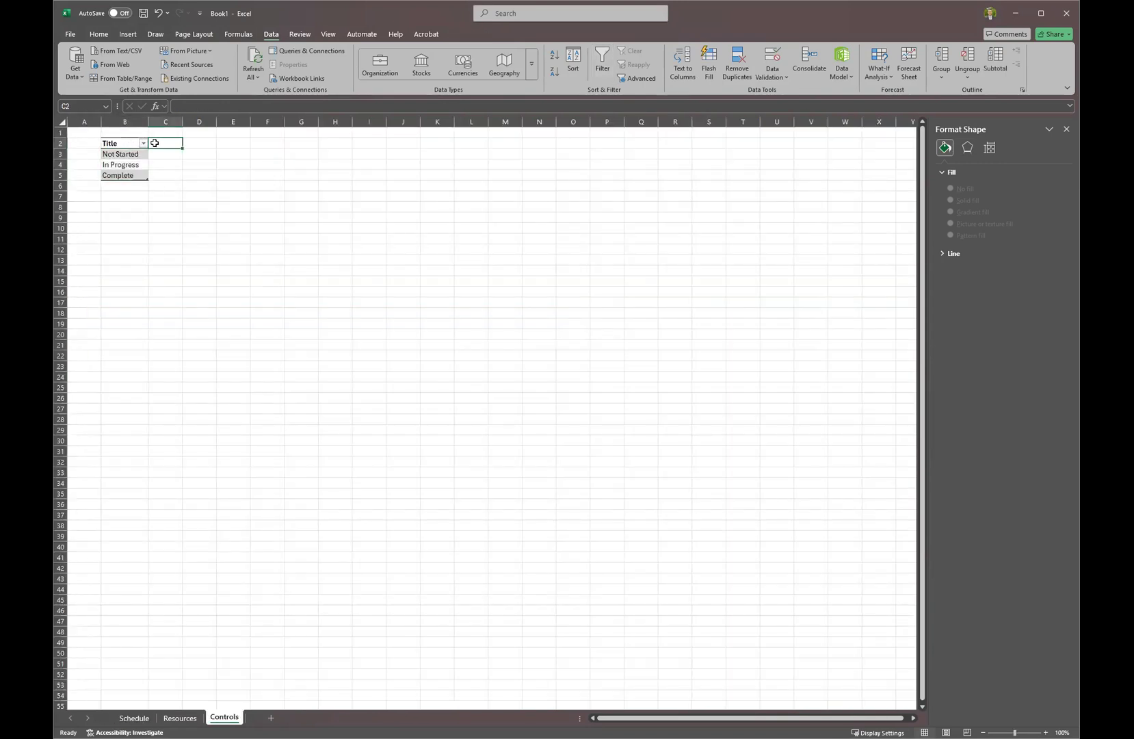
{"action": "type", "text": "Metr"}
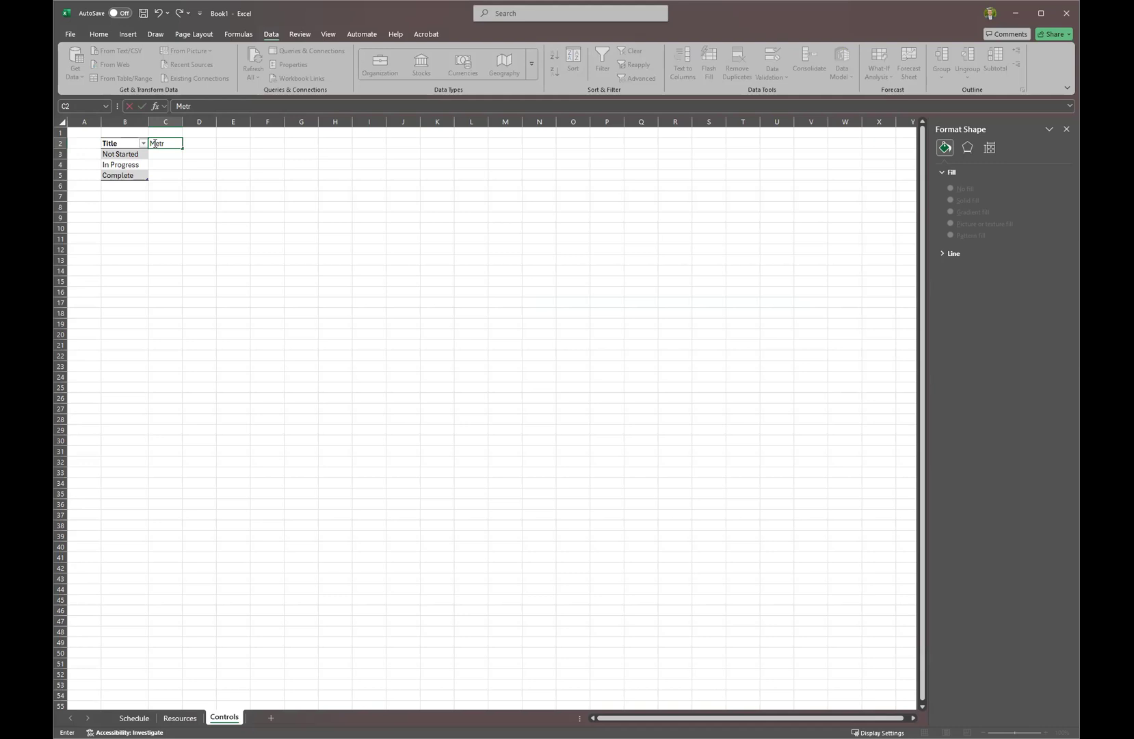
{"action": "type", "text": "ic"}
{"action": "key", "text": "Return"}
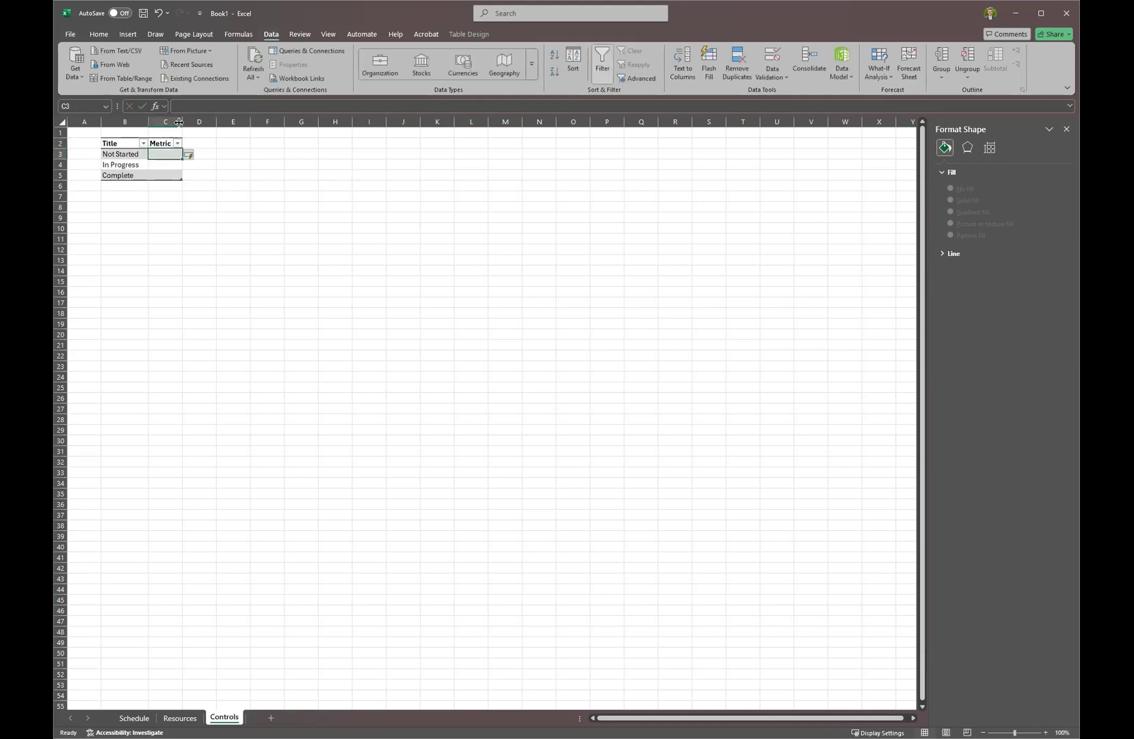
{"action": "double_click", "coordinate": [184, 122]}
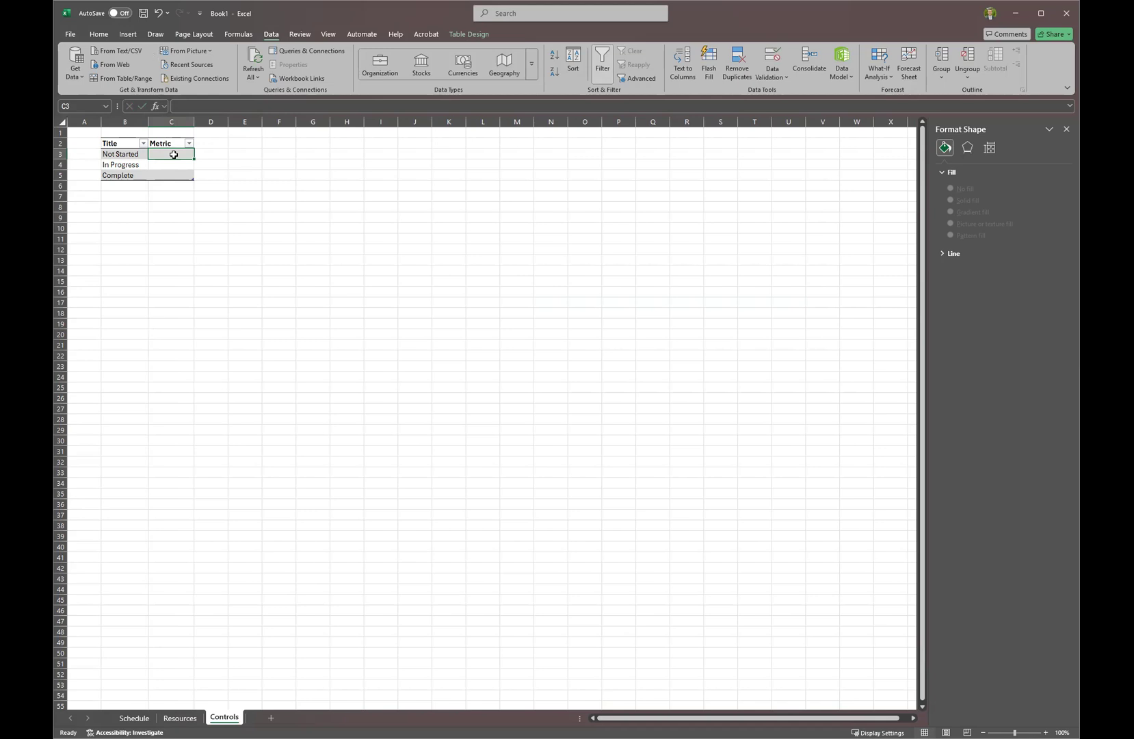
{"action": "type", "text": "="}
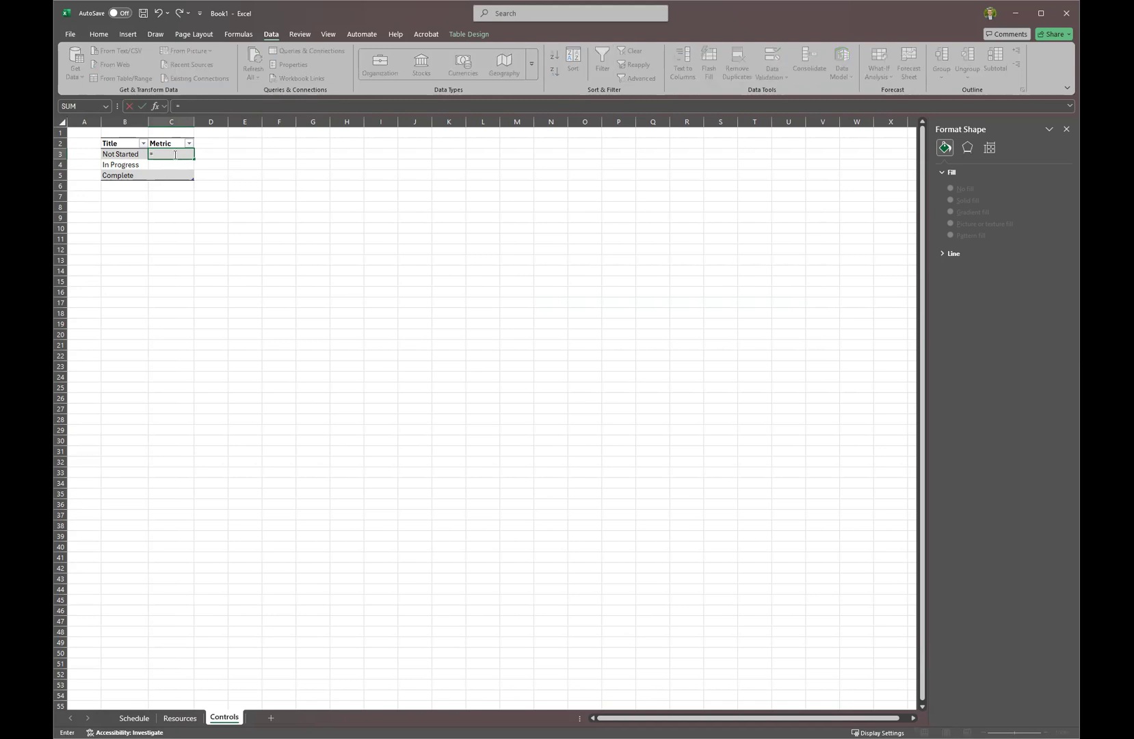
{"action": "type", "text": "Count"}
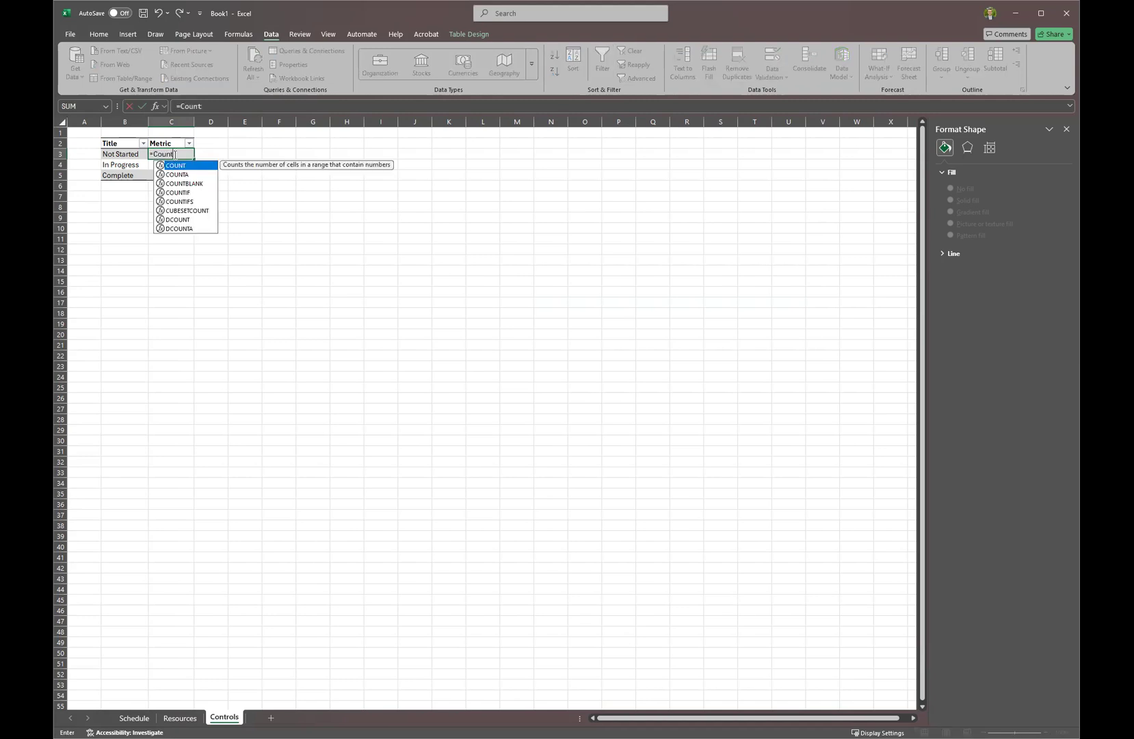
{"action": "type", "text": "if"}
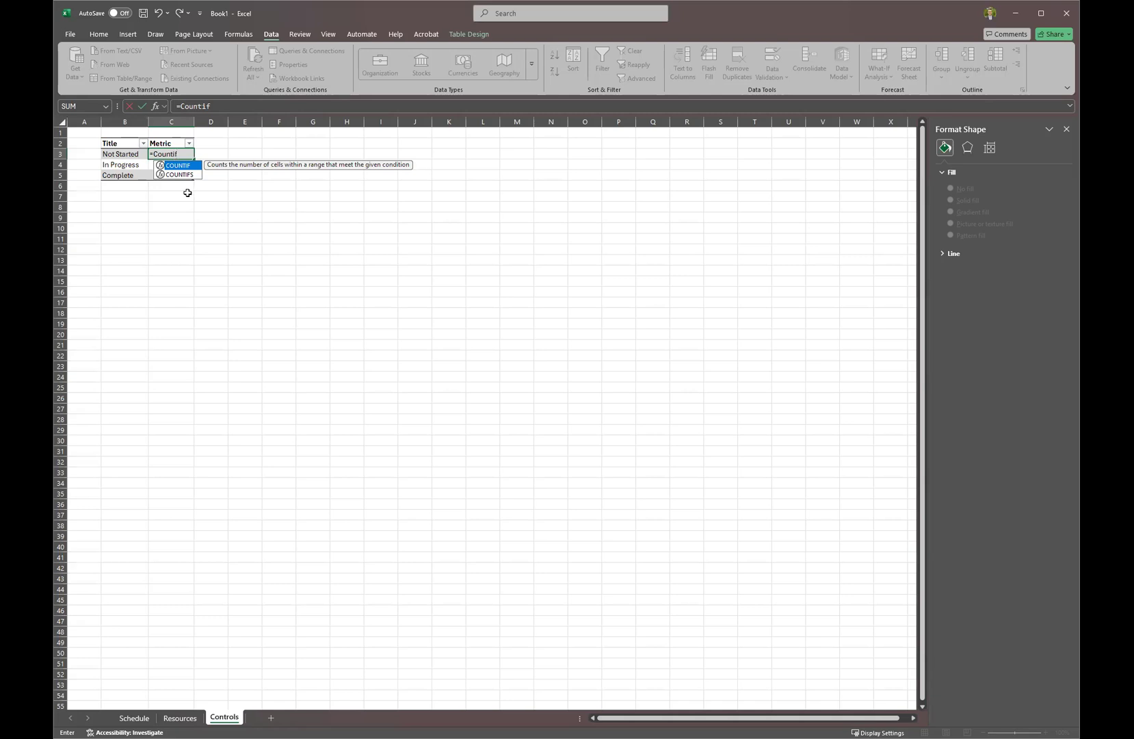
{"action": "key", "text": "Tab"}
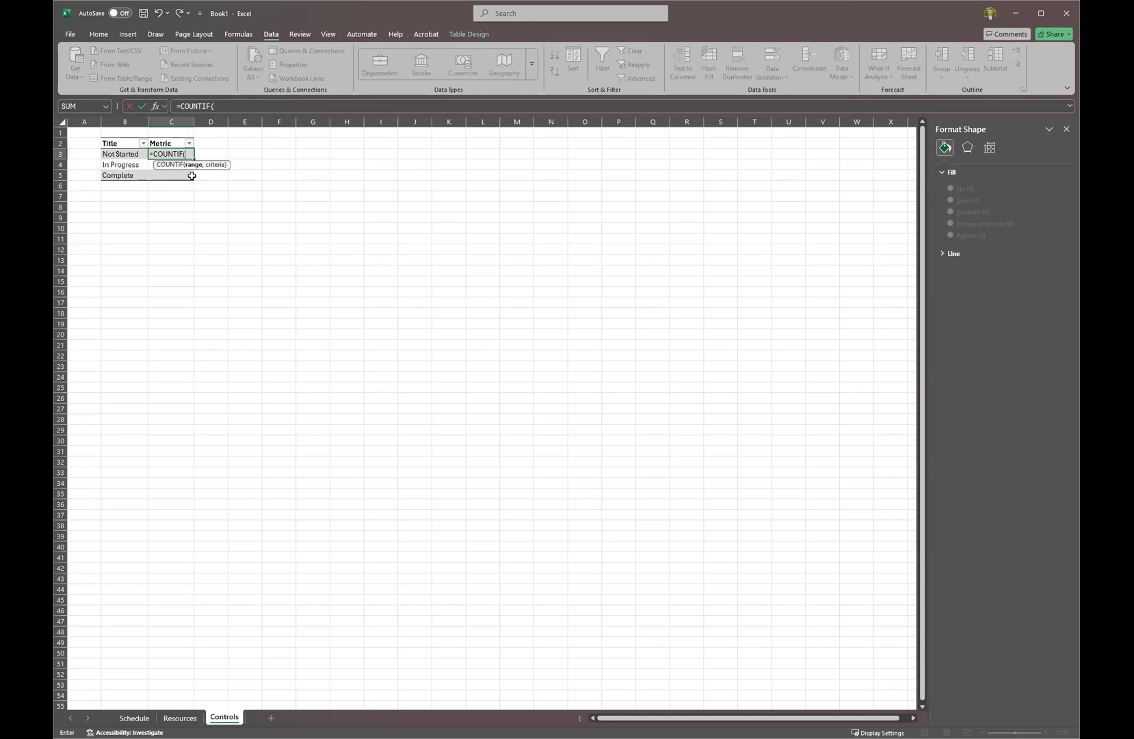
{"action": "left_click", "coordinate": [142, 719]}
{"action": "left_click", "coordinate": [633, 149]}
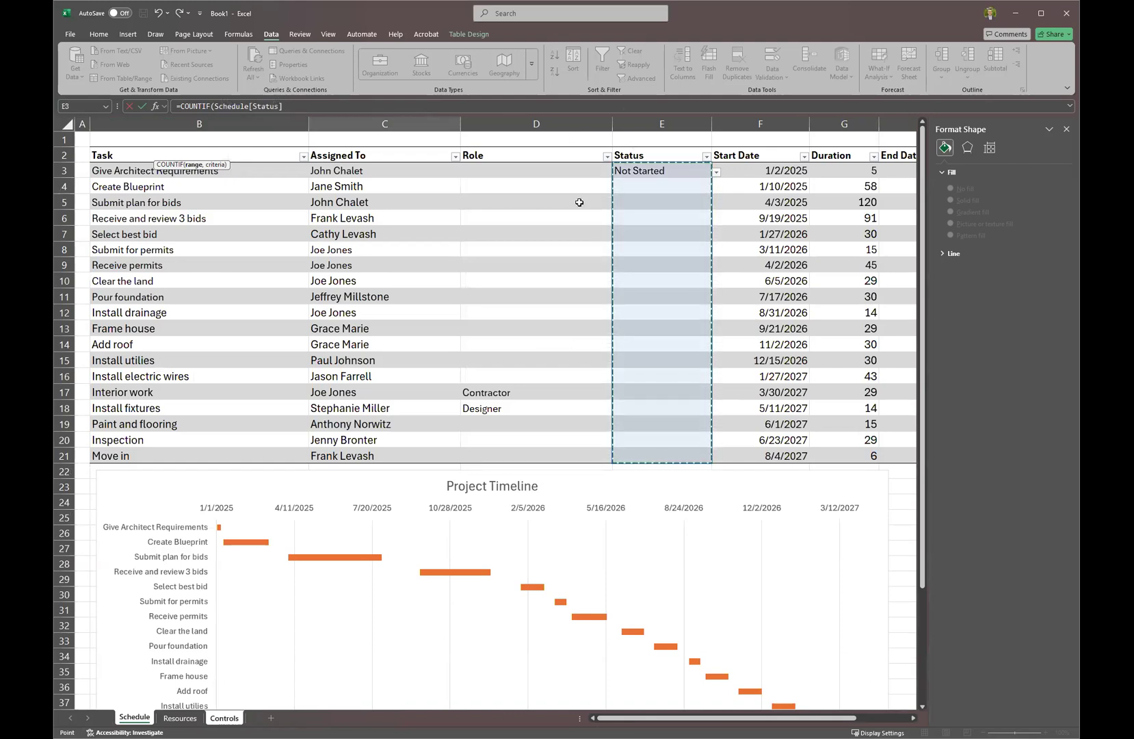
{"action": "left_click", "coordinate": [330, 104]}
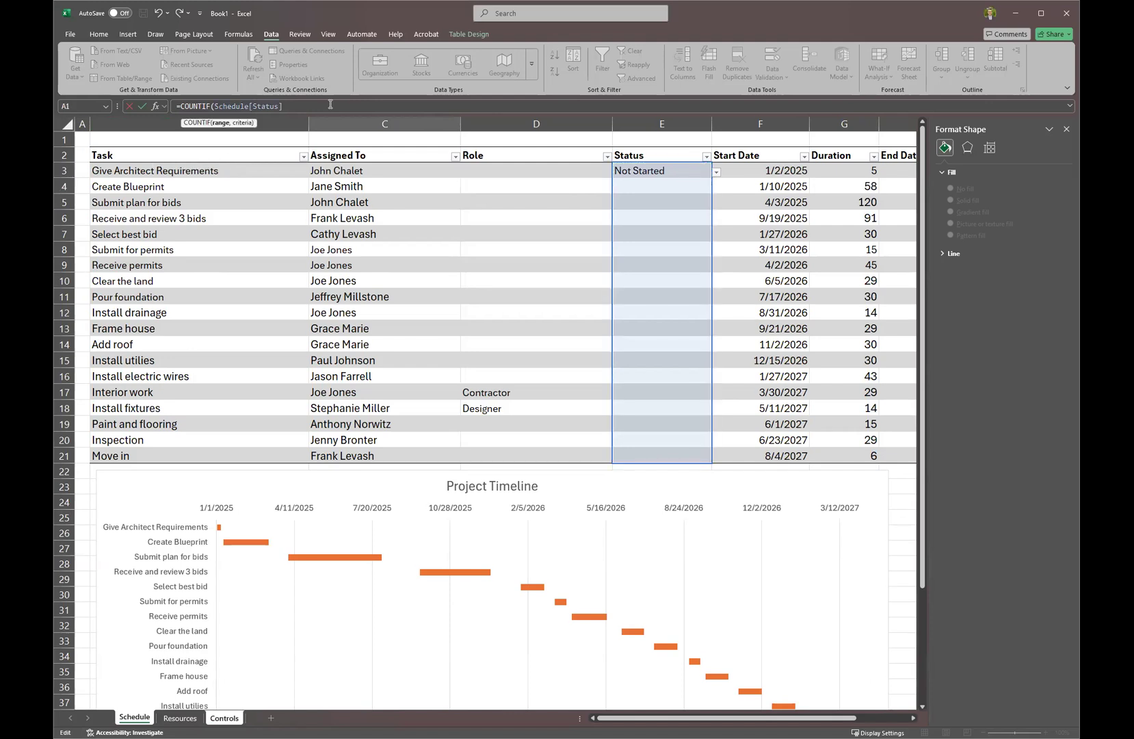
{"action": "type", "text": ","}
{"action": "left_click", "coordinate": [222, 718]}
{"action": "left_click", "coordinate": [132, 155]}
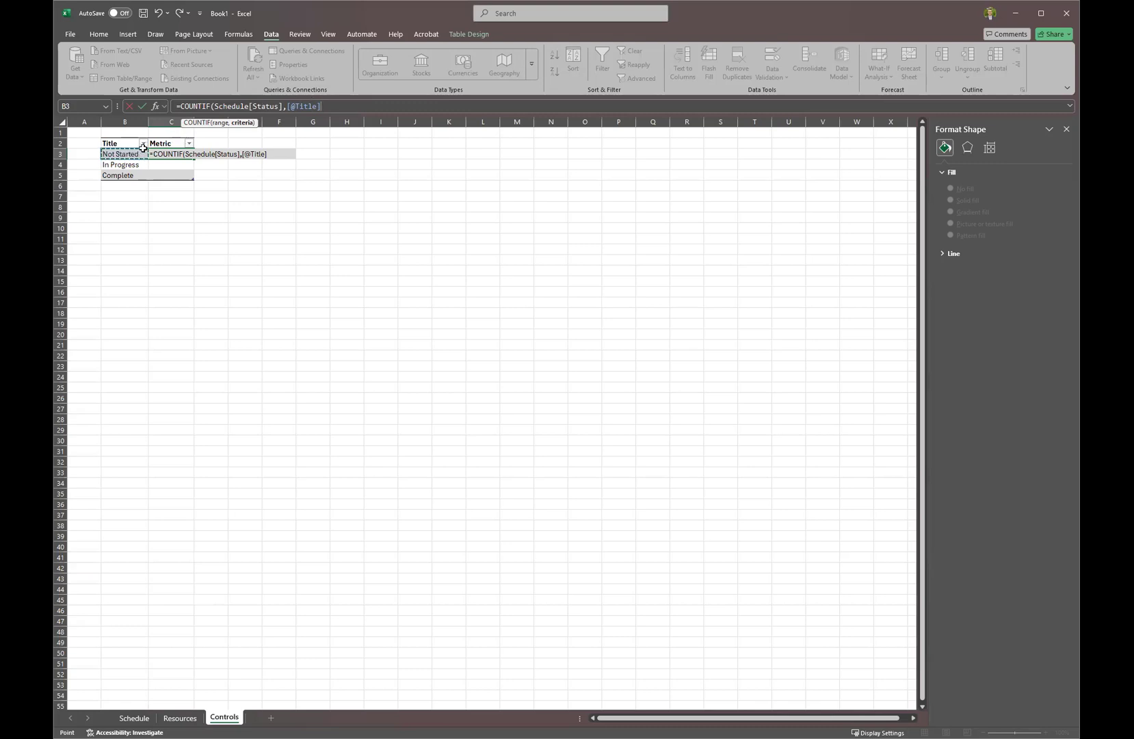
{"action": "type", "text": ")"}
{"action": "key", "text": "Return"}
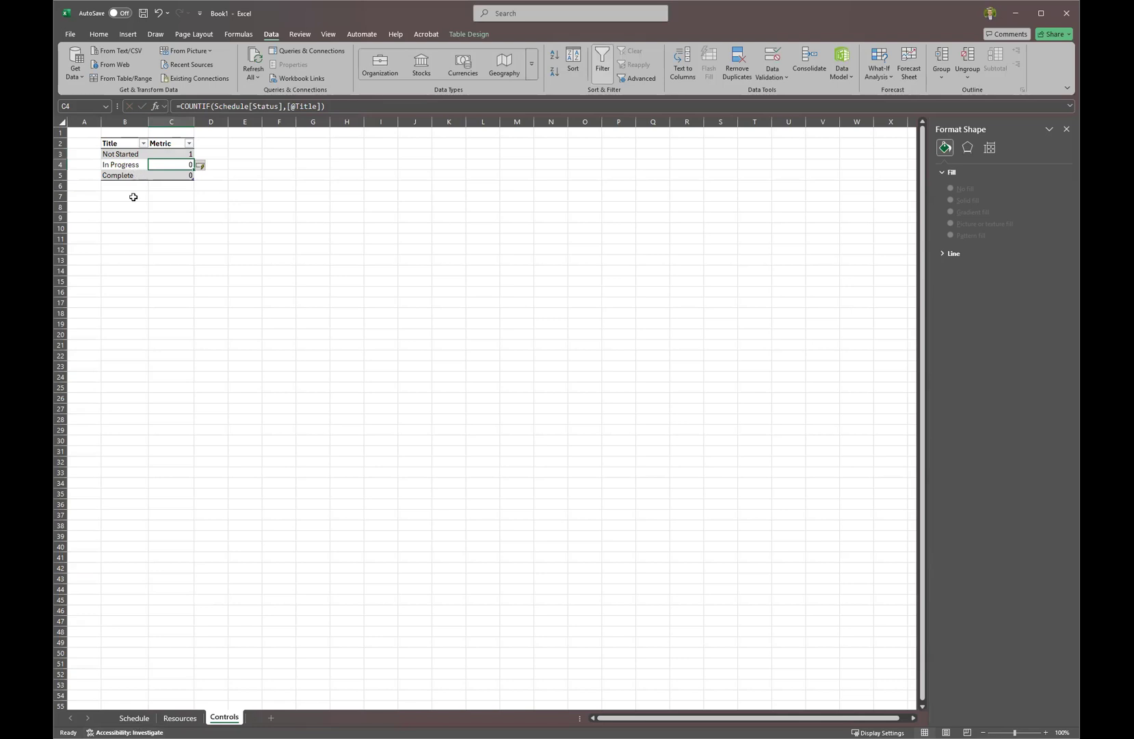
{"action": "left_click", "coordinate": [136, 717]}
Paste status values into the Status column and move the E8:E19 statuses down to start at E10.
{"action": "left_click", "coordinate": [697, 183]}
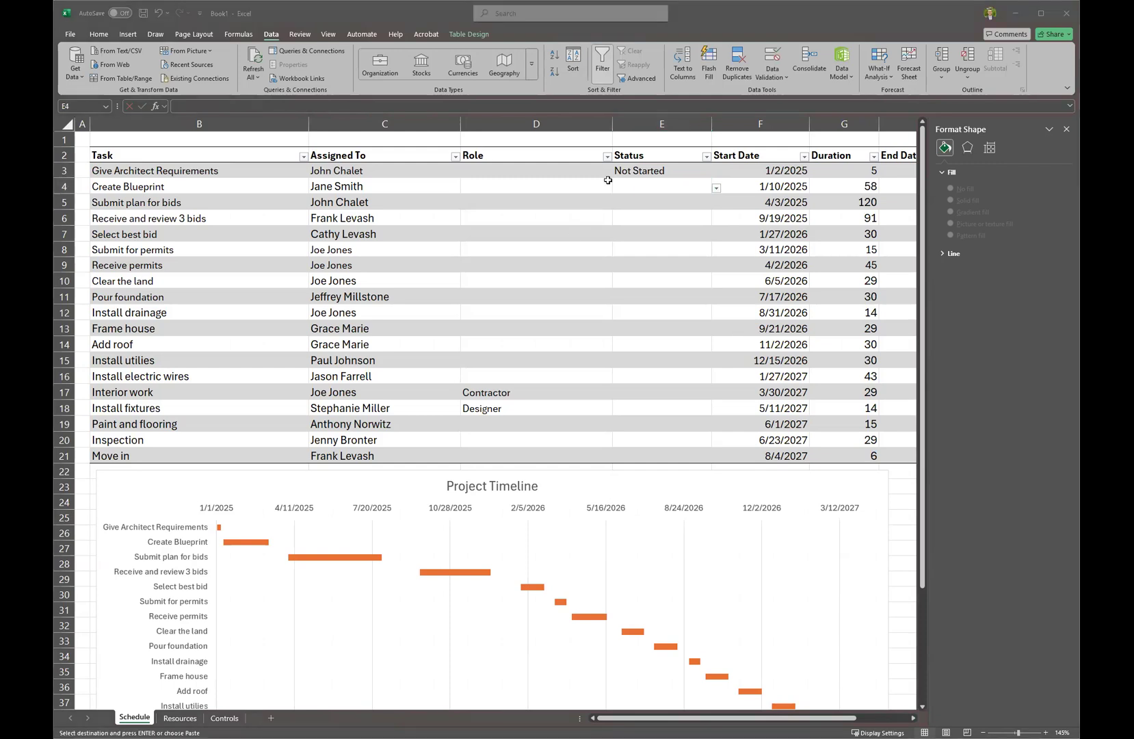
{"action": "left_click", "coordinate": [654, 174]}
{"action": "type", "text": "Completed Completed Completed In Progress In Progress In Progress In Progress Not Started Not Started Not Started Not Started Not Started Not Started Not Started Not Started Not Started Not Started"}
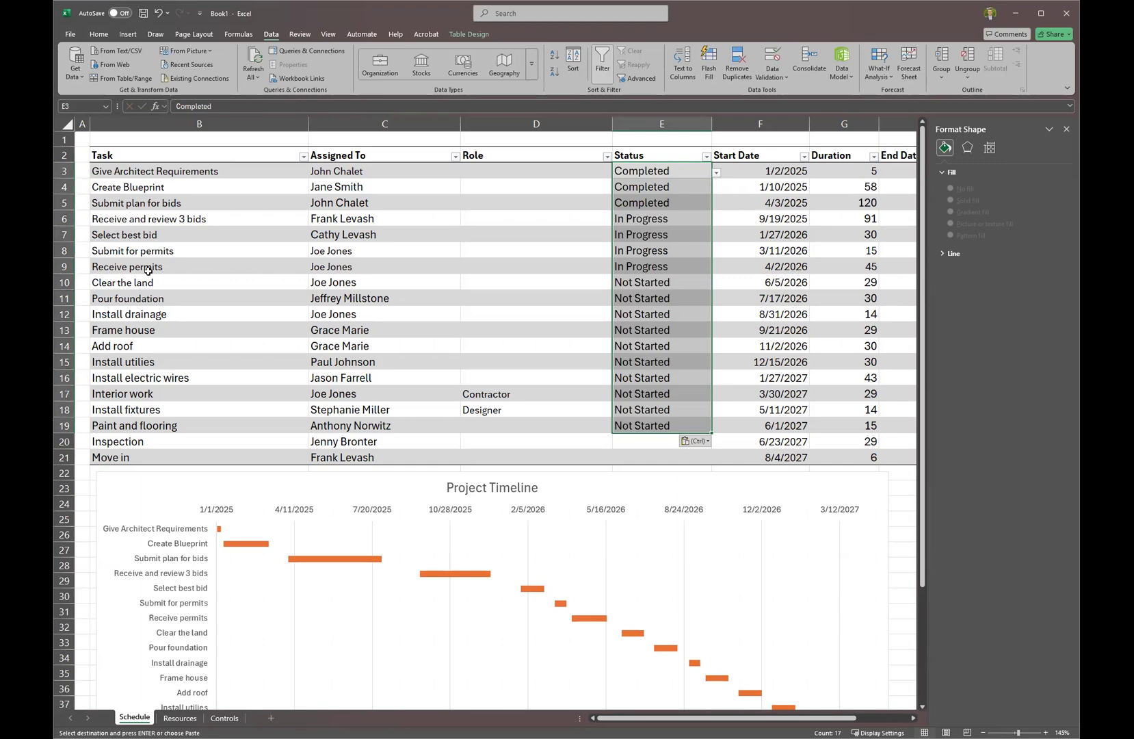
{"action": "left_click_drag", "start_coordinate": [651, 251], "coordinate": [651, 423]}
{"action": "key", "text": "ctrl+c"}
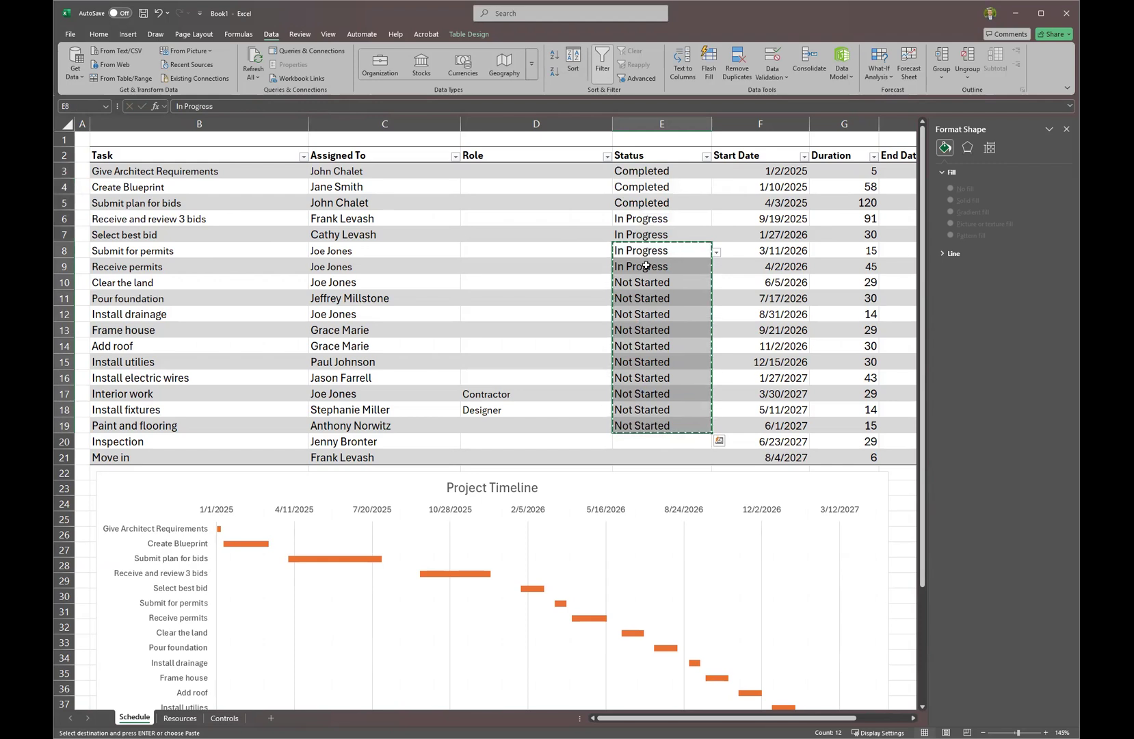
{"action": "left_click", "coordinate": [649, 282]}
{"action": "key", "text": "ctrl+v"}
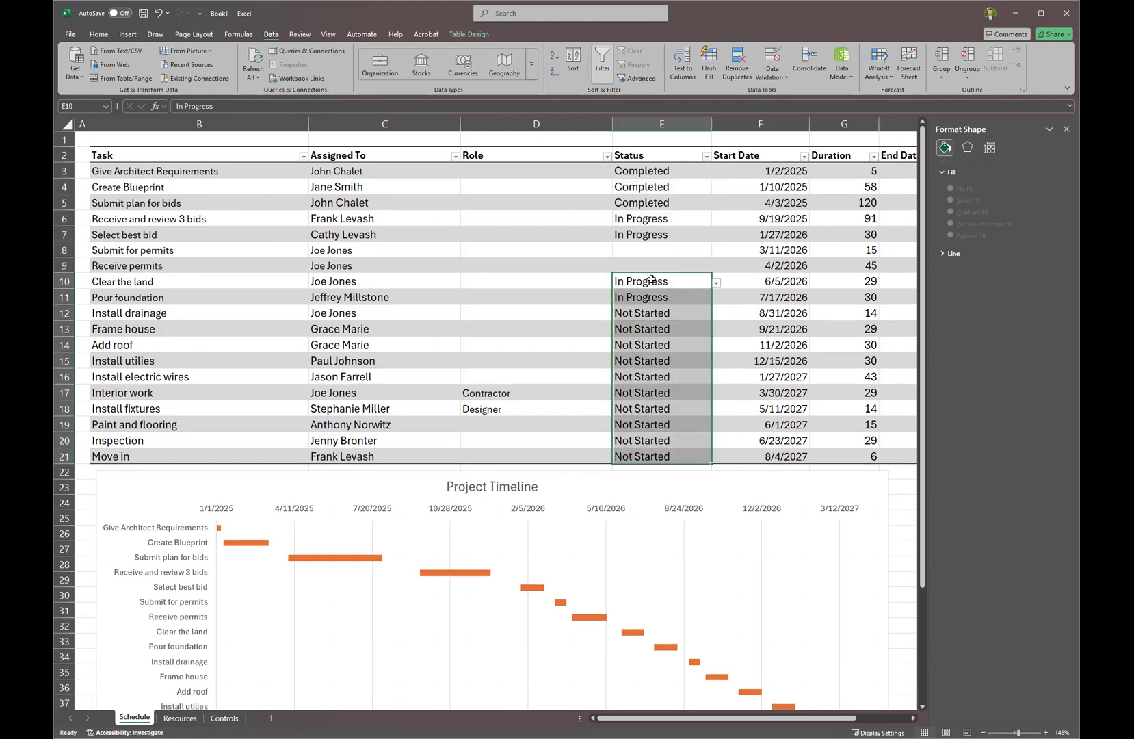
Enter In Progress in E8:E9 and Not Started in E10:E11, then view the Controls counts.
{"action": "left_click_drag", "start_coordinate": [652, 281], "coordinate": [653, 297]}
{"action": "left_click", "coordinate": [652, 253]}
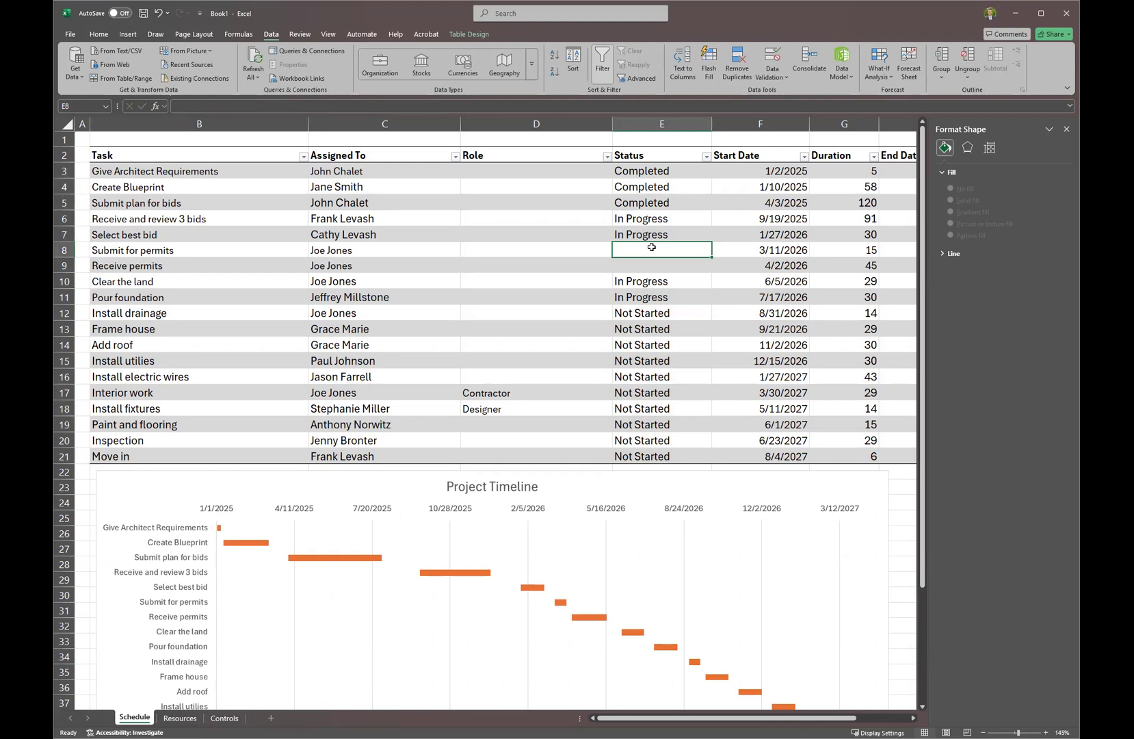
{"action": "left_click", "coordinate": [651, 225]}
{"action": "left_click", "coordinate": [649, 249]}
{"action": "type", "text": "In Progress"}
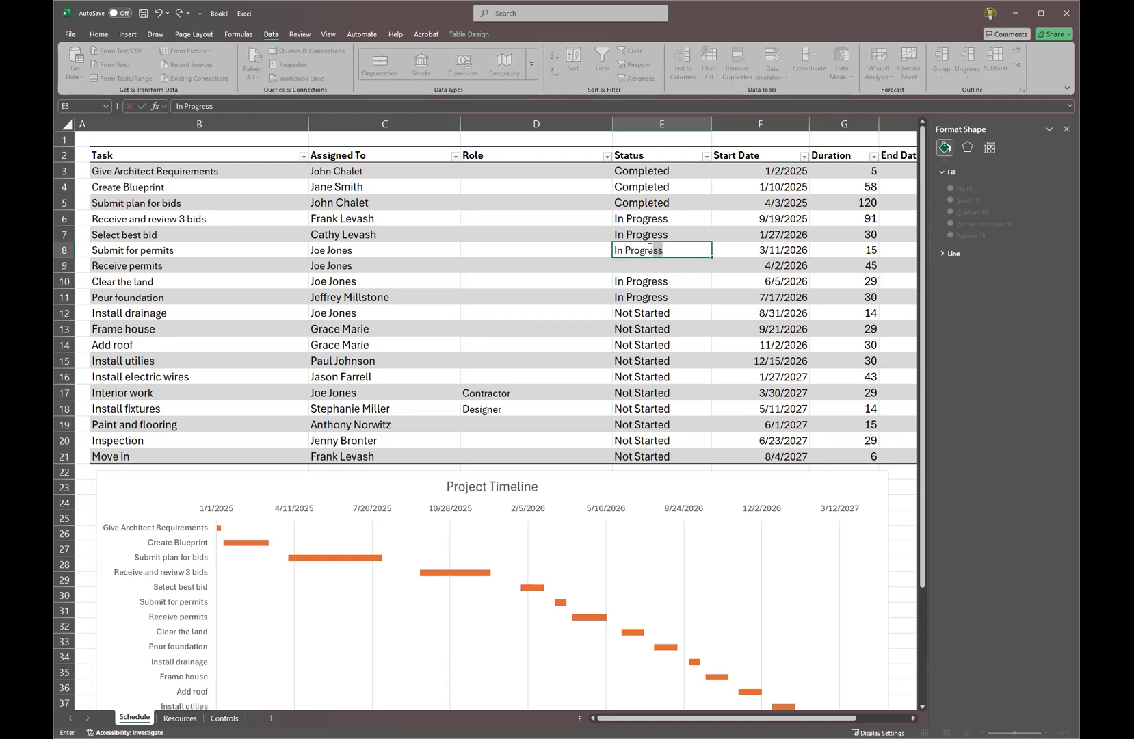
{"action": "key", "text": "Return"}
{"action": "type", "text": "In Progress"}
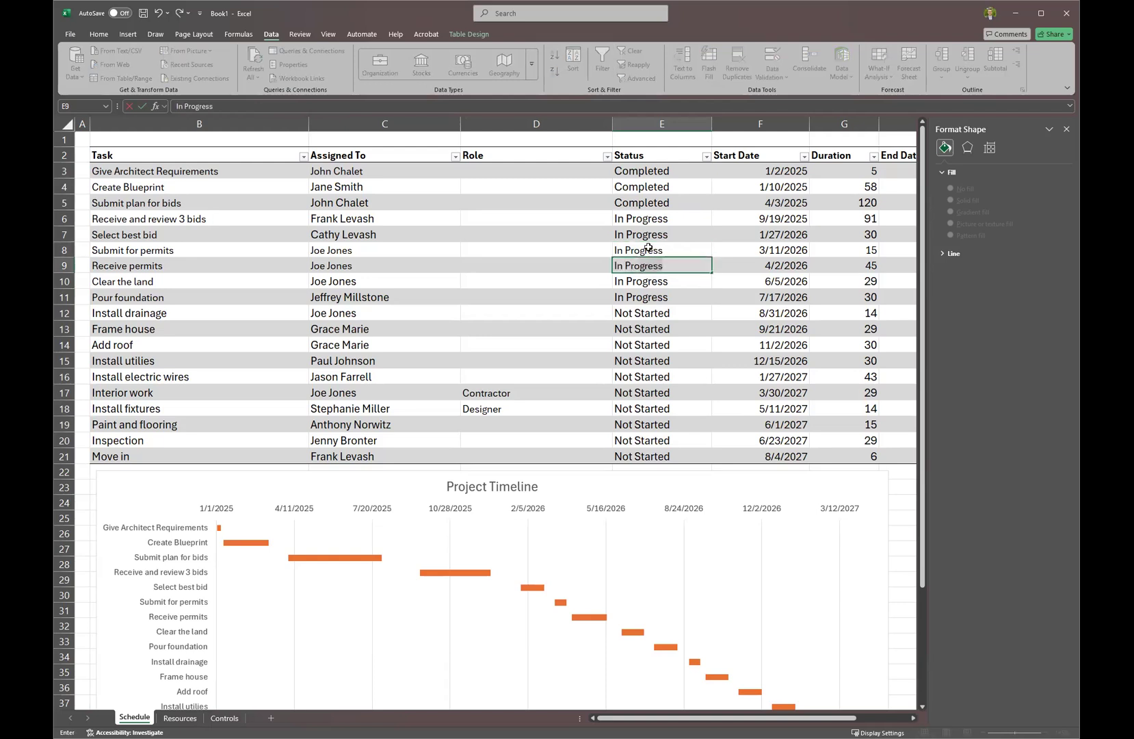
{"action": "key", "text": "Return"}
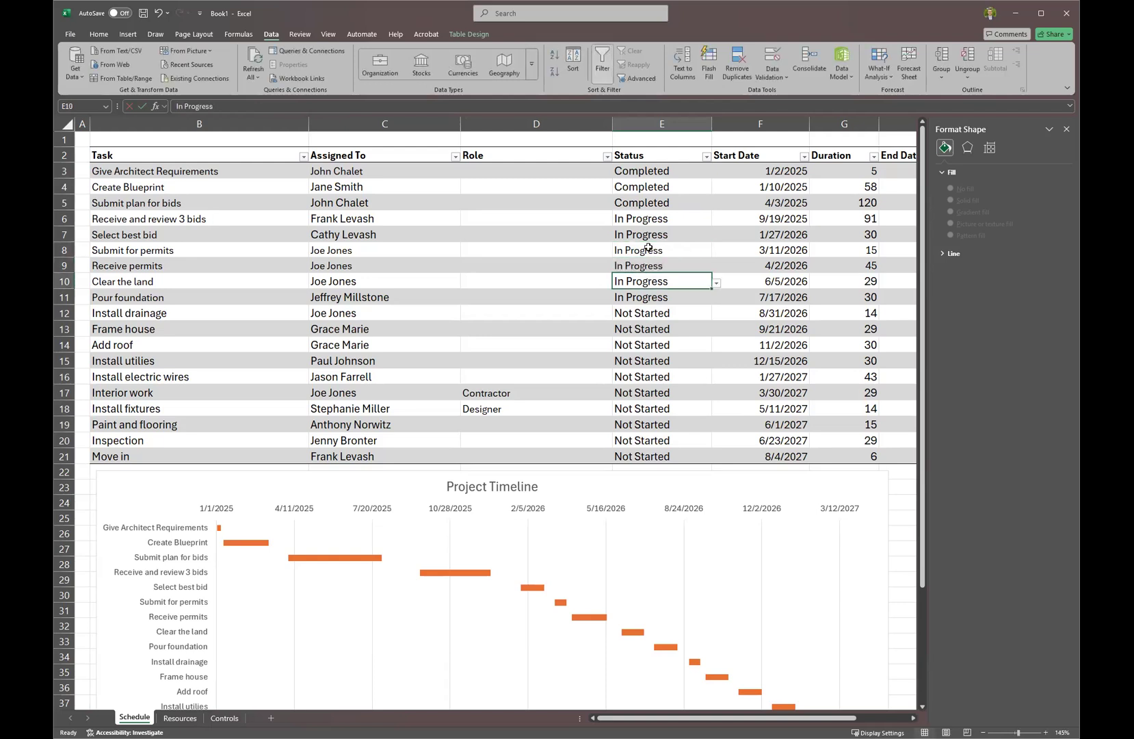
{"action": "type", "text": "Not Started"}
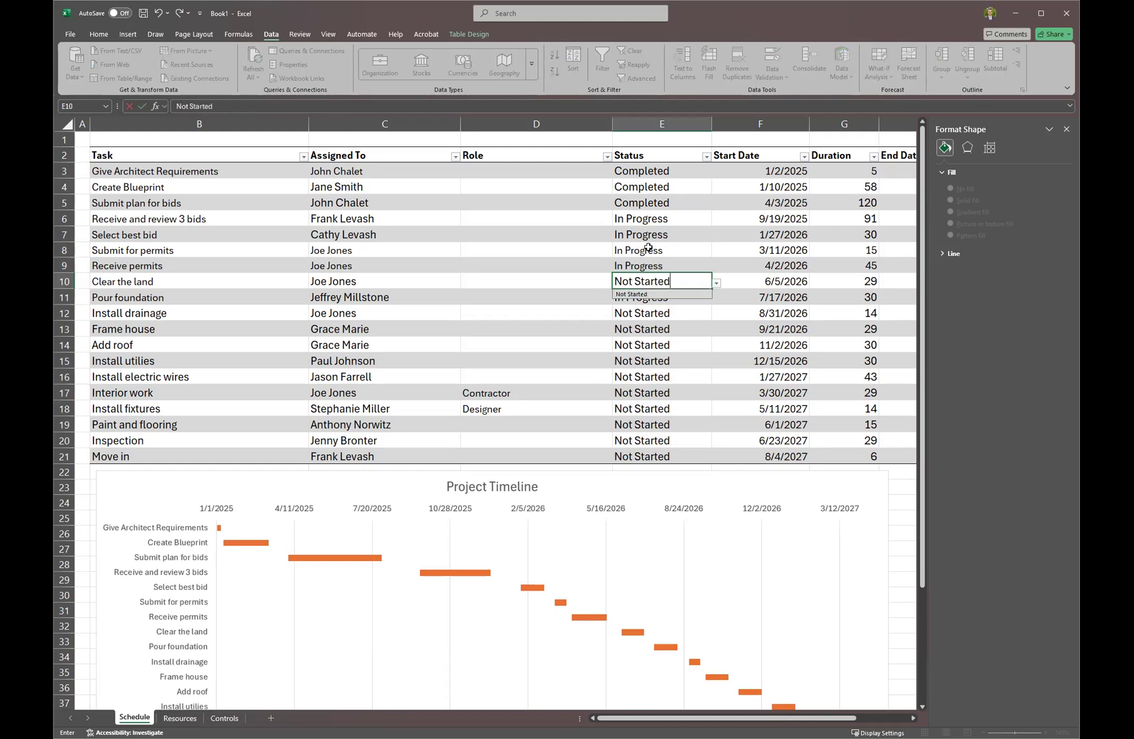
{"action": "key", "text": "Return"}
{"action": "type", "text": "Not Started"}
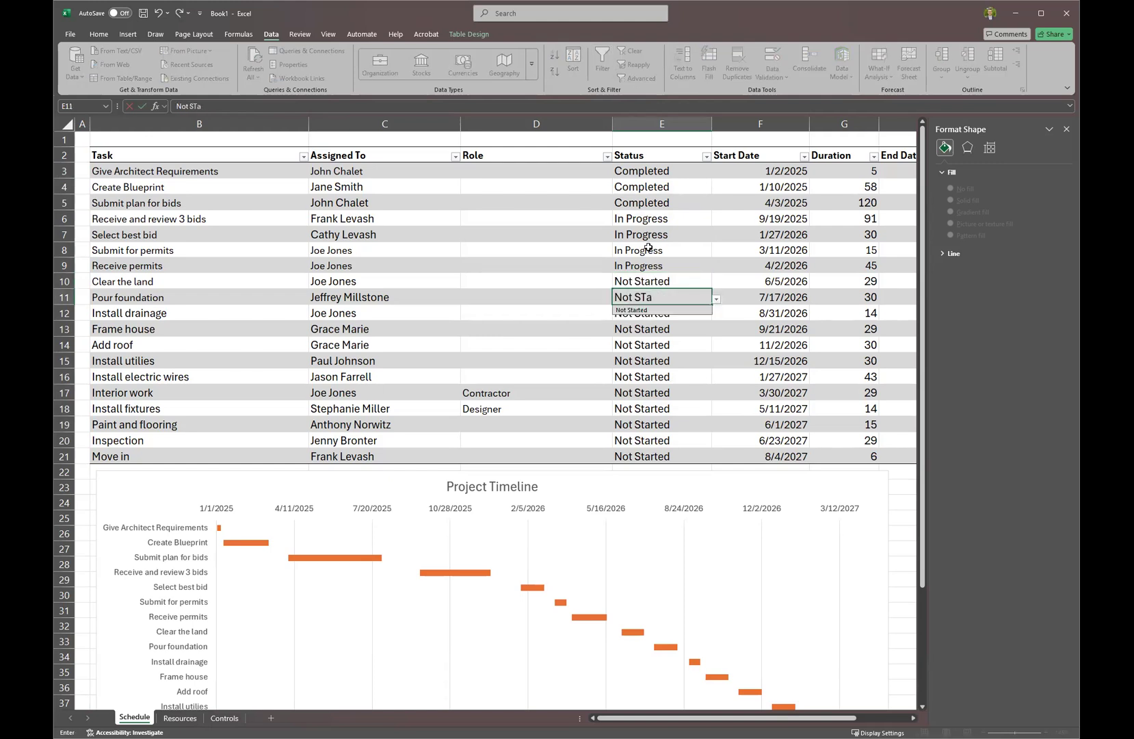
{"action": "key", "text": "Return"}
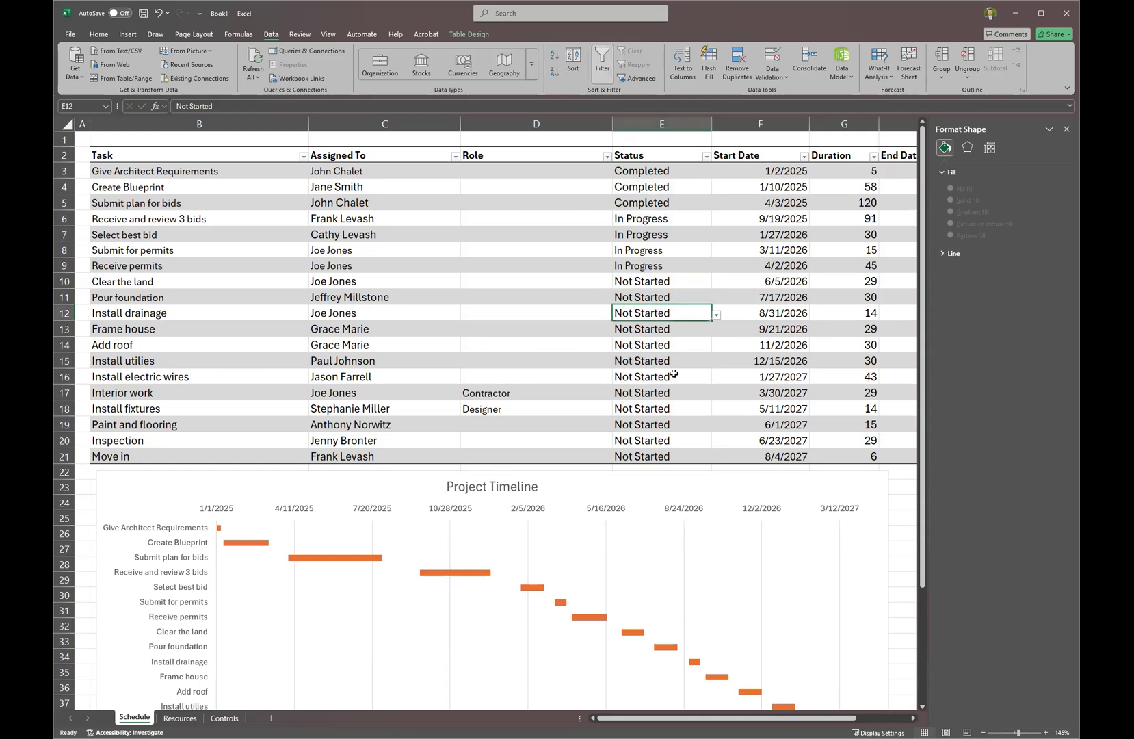
{"action": "left_click", "coordinate": [224, 717]}
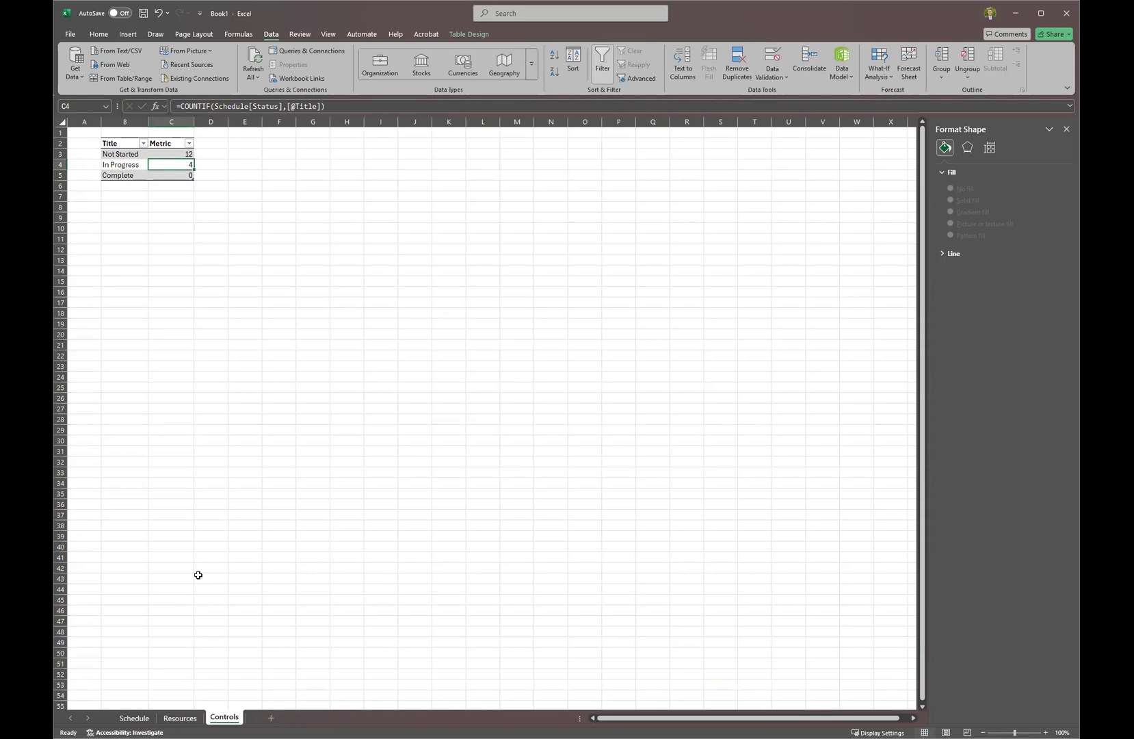
Insert blank rows above the Schedule task table so its headers move down to row 7.
{"action": "left_click", "coordinate": [148, 718]}
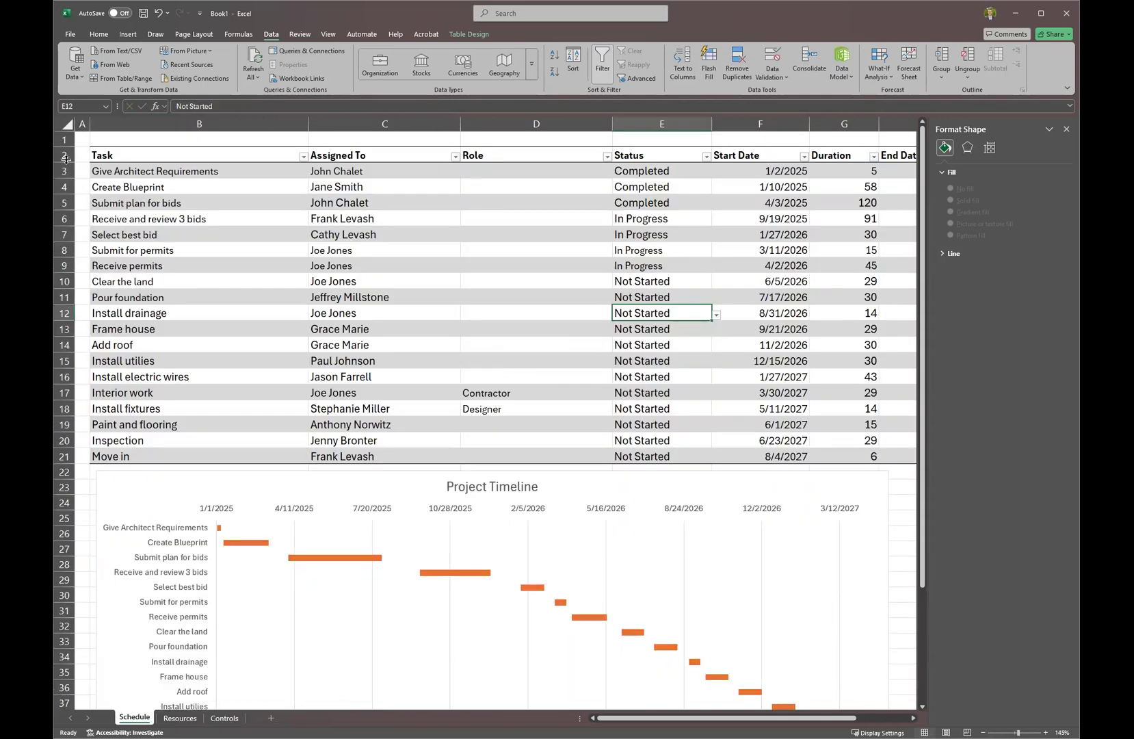
{"action": "left_click", "coordinate": [62, 155]}
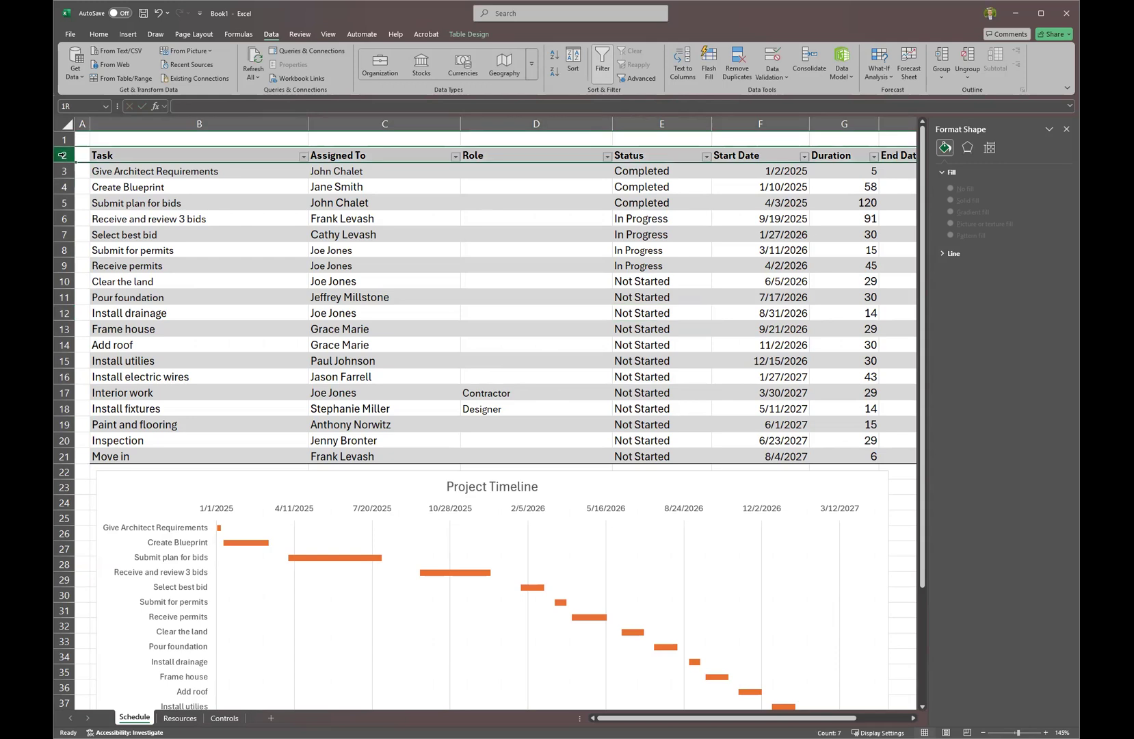
{"action": "key", "text": "ctrl+shift+plus"}
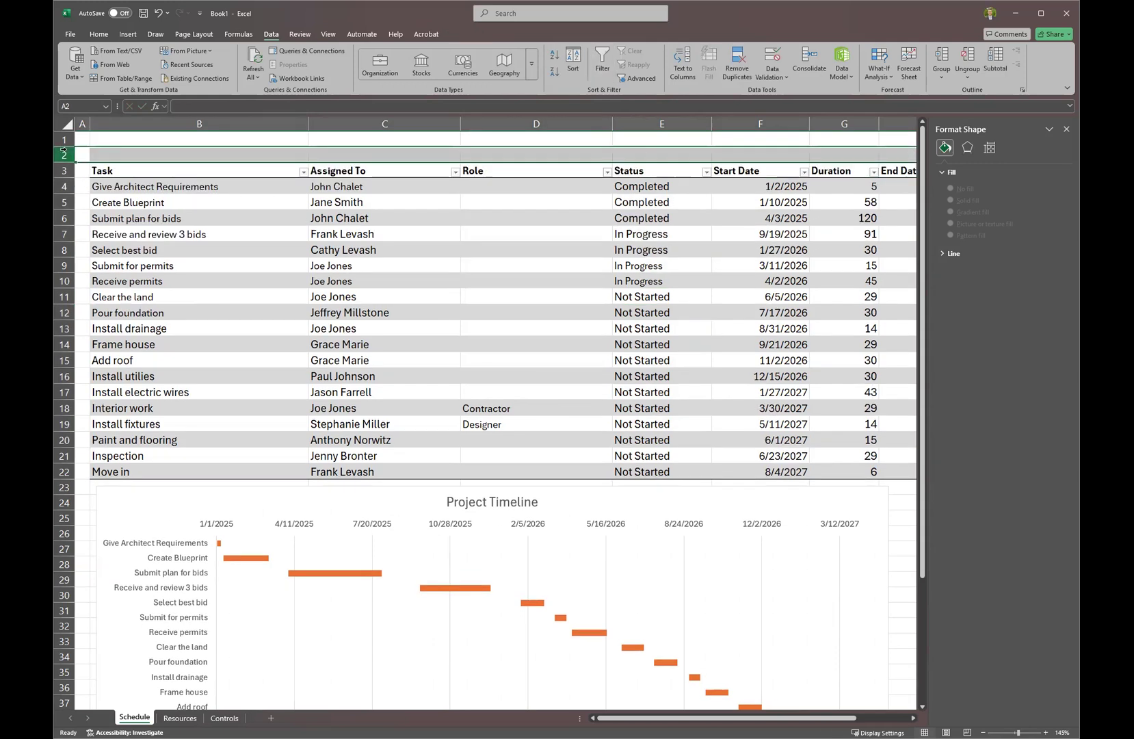
{"action": "left_click_drag", "start_coordinate": [61, 158], "coordinate": [63, 175]}
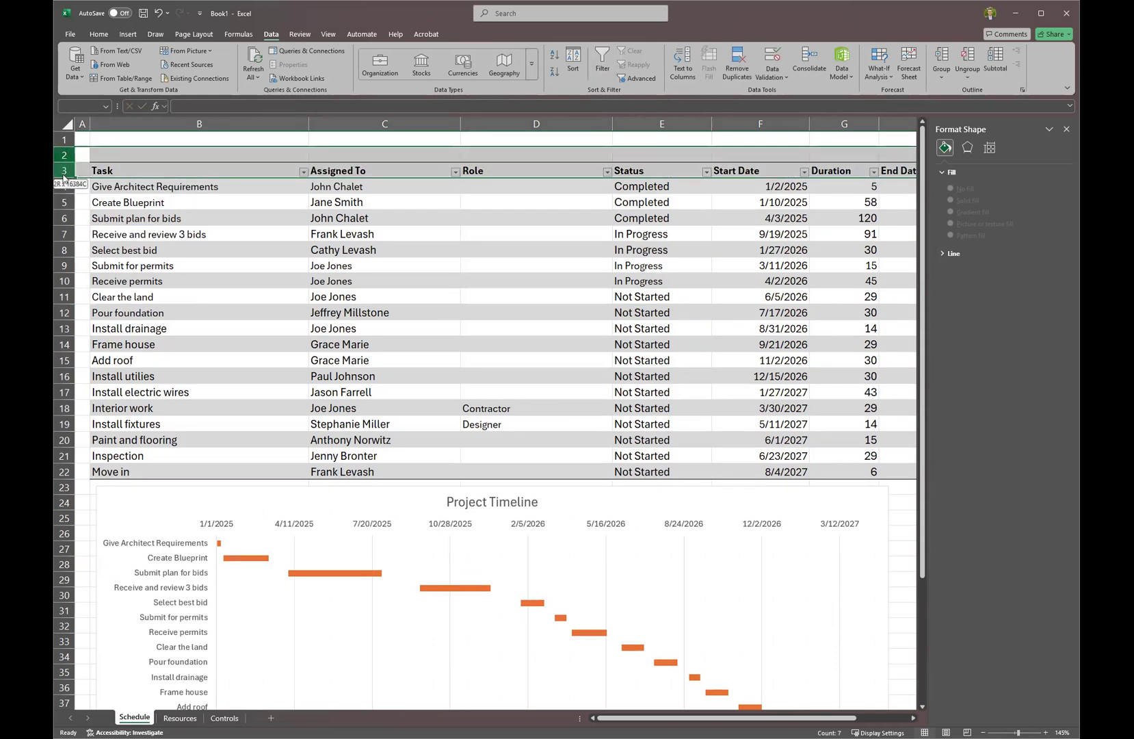
{"action": "left_click", "coordinate": [108, 310]}
{"action": "left_click", "coordinate": [183, 156]}
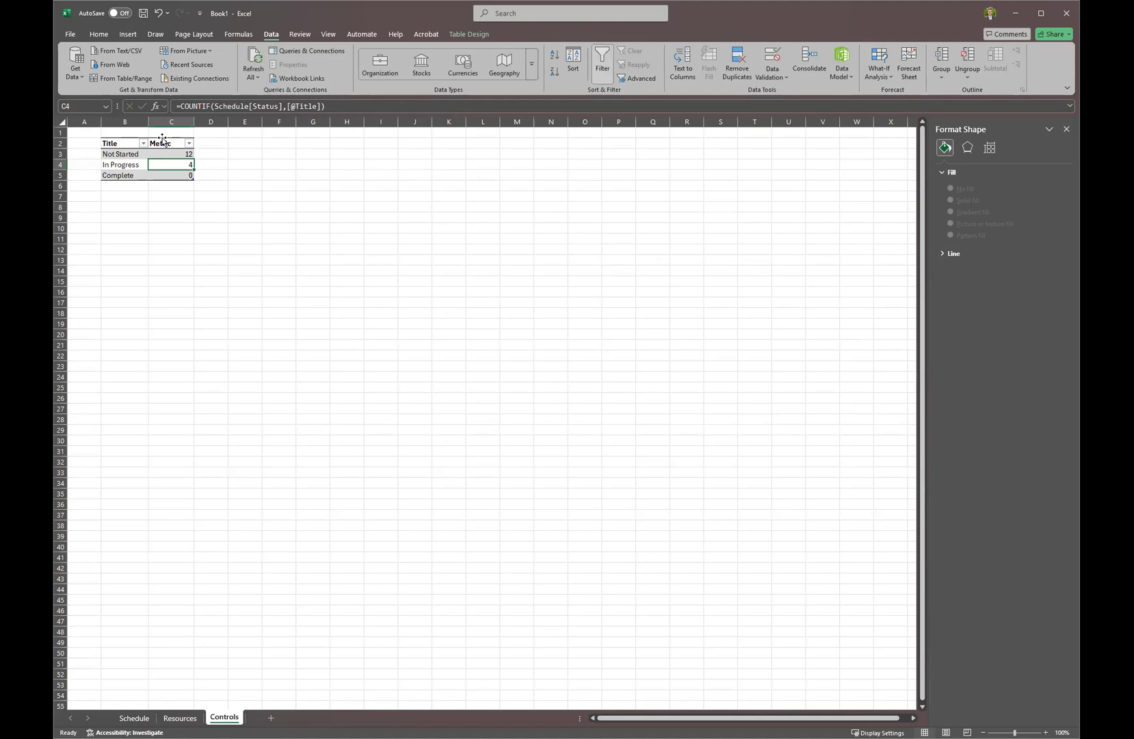
Insert a Stacked Bar chart from the Controls Title/Metric table B2:C5 via Recommended Charts.
{"action": "left_click", "coordinate": [163, 137]}
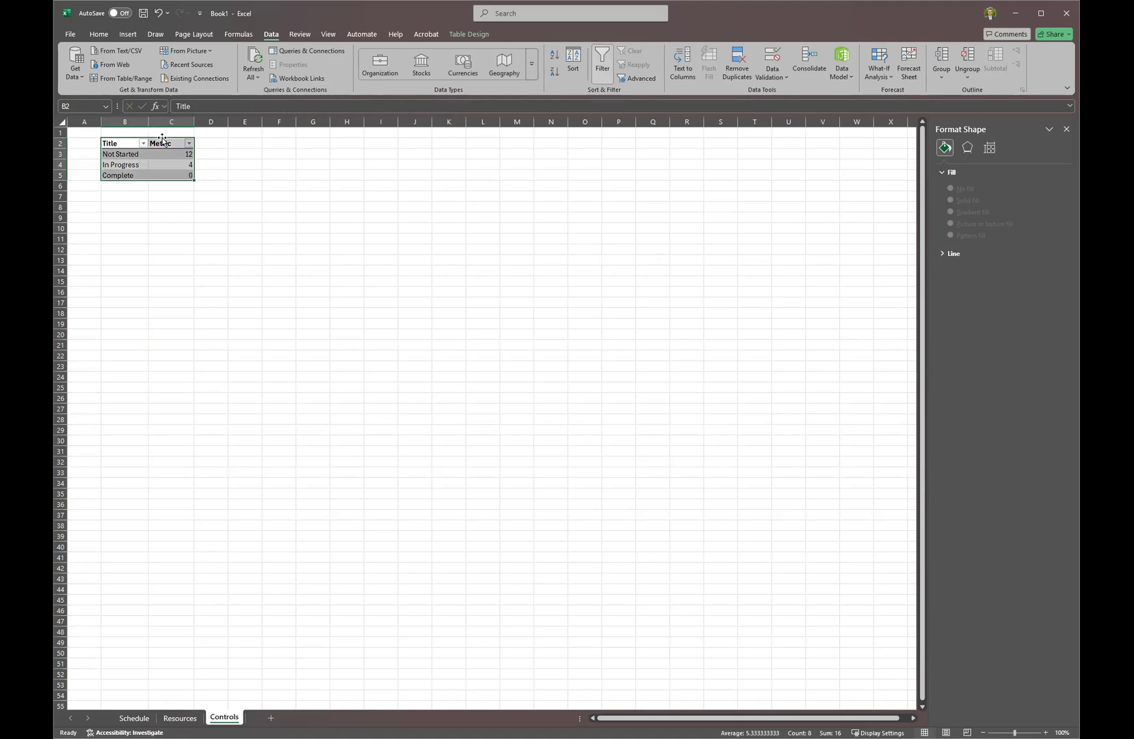
{"action": "left_click", "coordinate": [166, 138]}
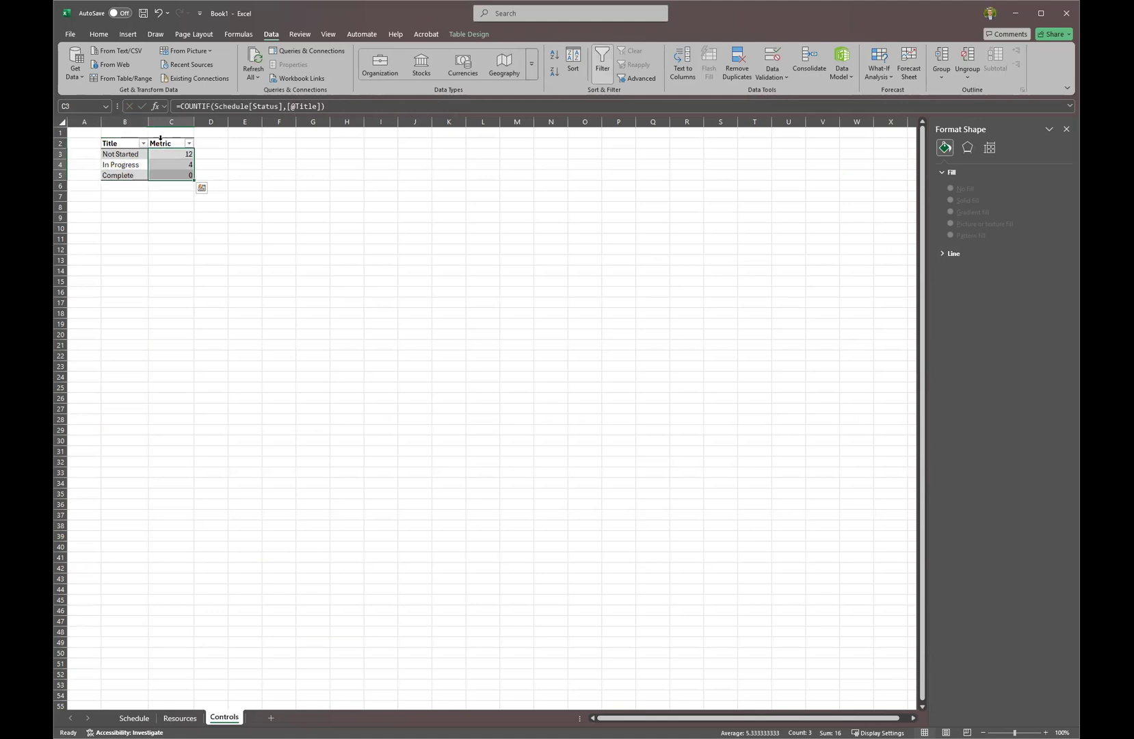
{"action": "left_click_drag", "start_coordinate": [114, 141], "coordinate": [167, 174]}
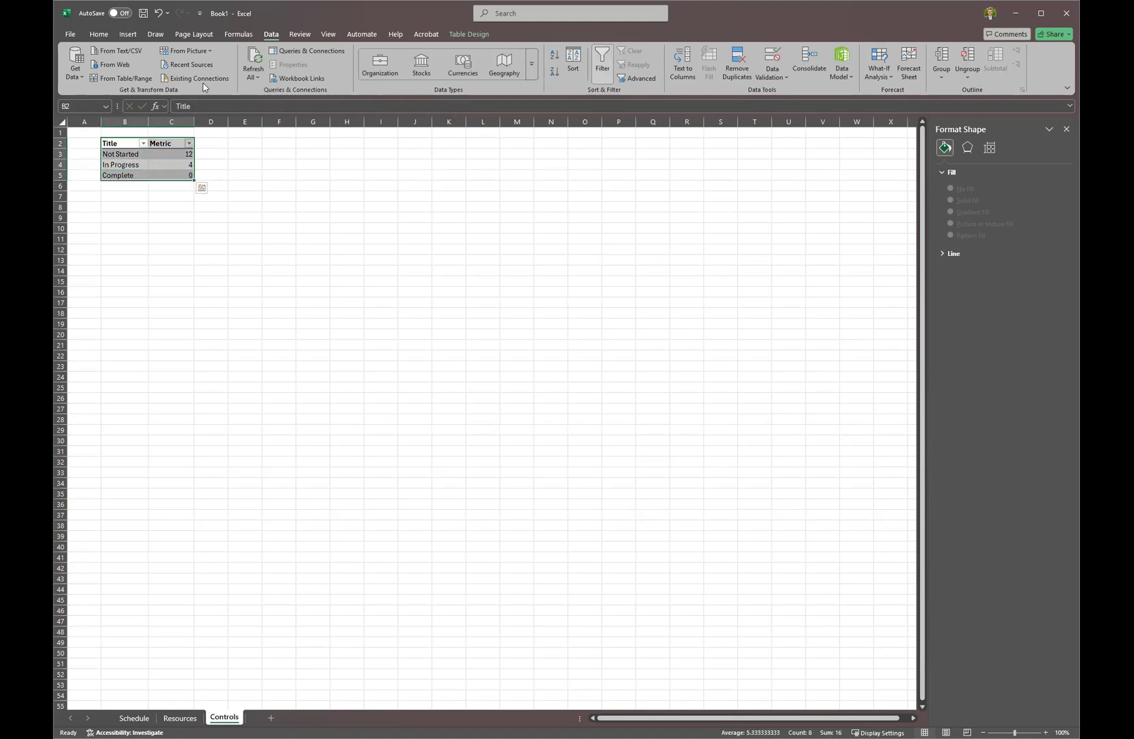
{"action": "left_click", "coordinate": [130, 35]}
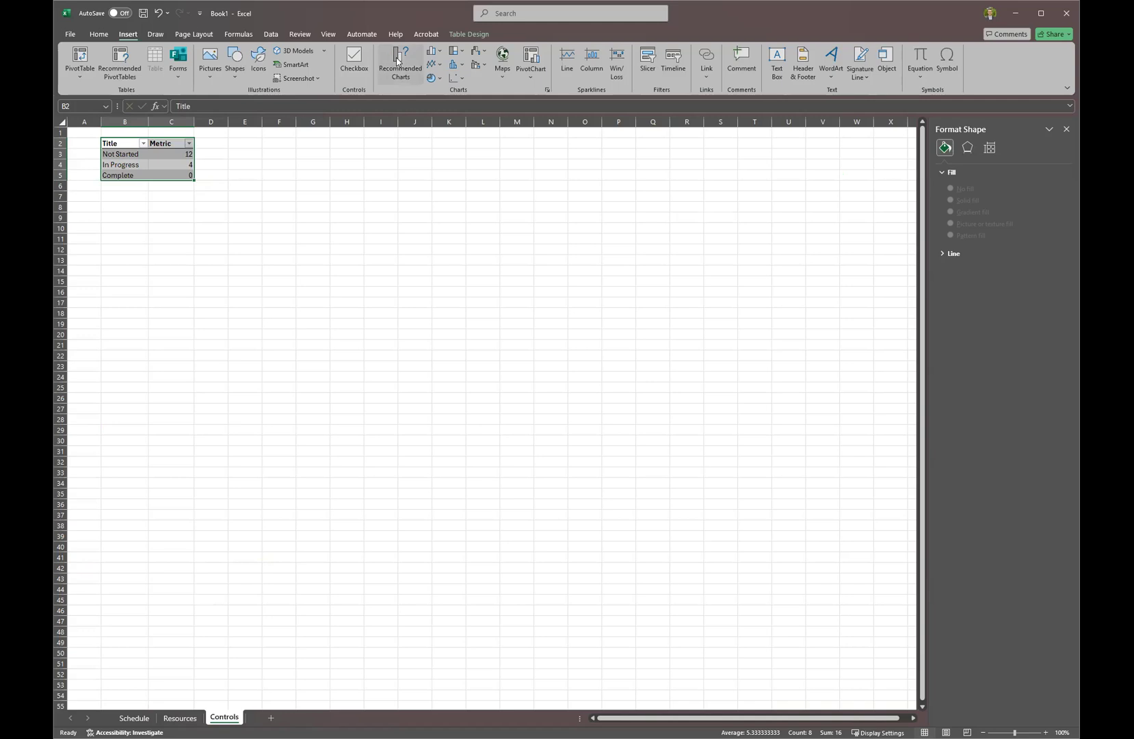
{"action": "left_click", "coordinate": [398, 61]}
{"action": "left_click", "coordinate": [432, 322]}
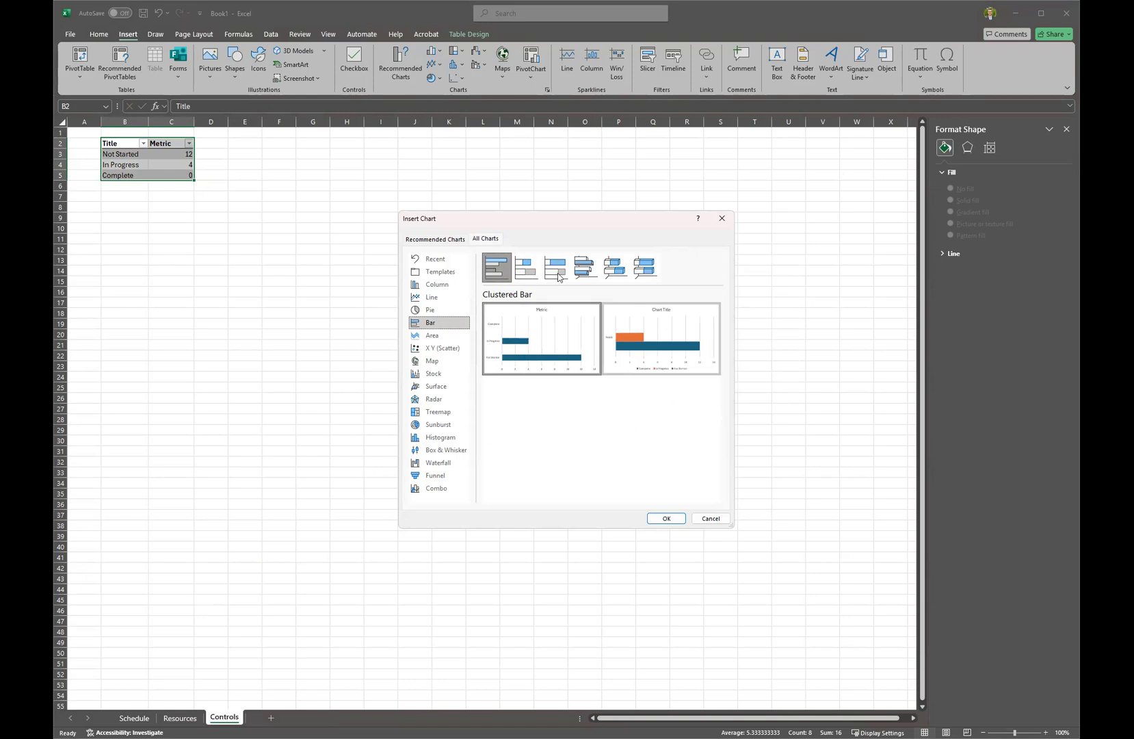
{"action": "left_click", "coordinate": [526, 267]}
{"action": "mouse_move", "coordinate": [652, 326]}
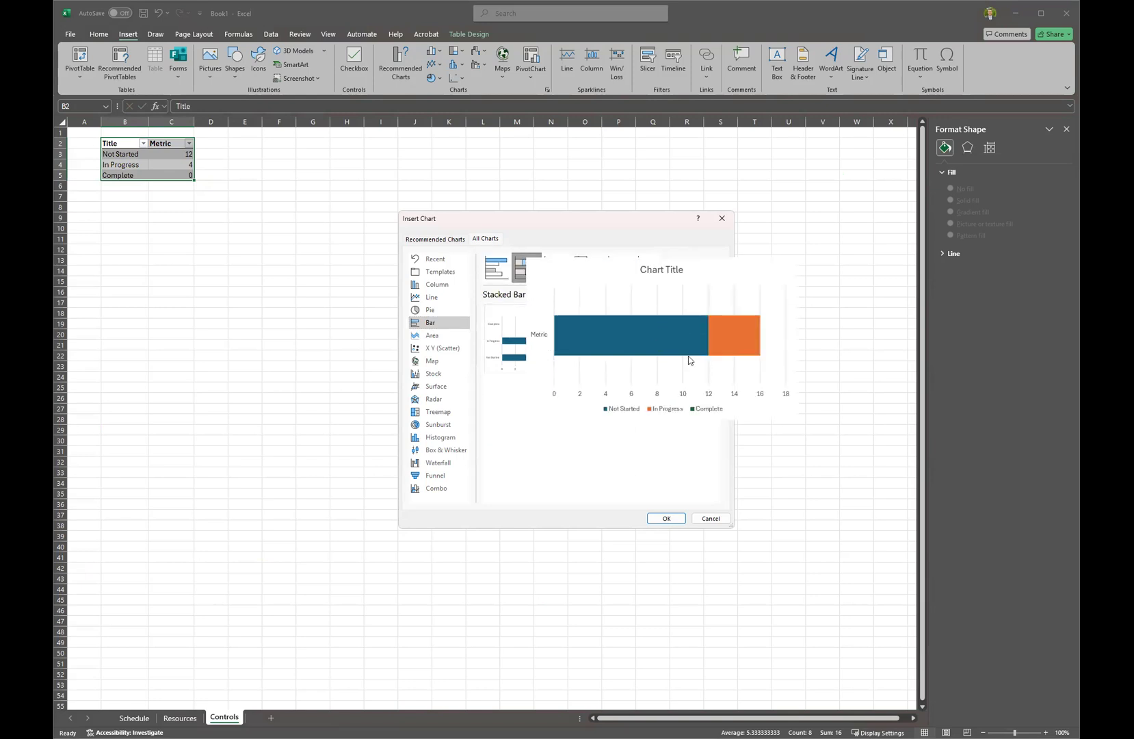
{"action": "left_click", "coordinate": [667, 519]}
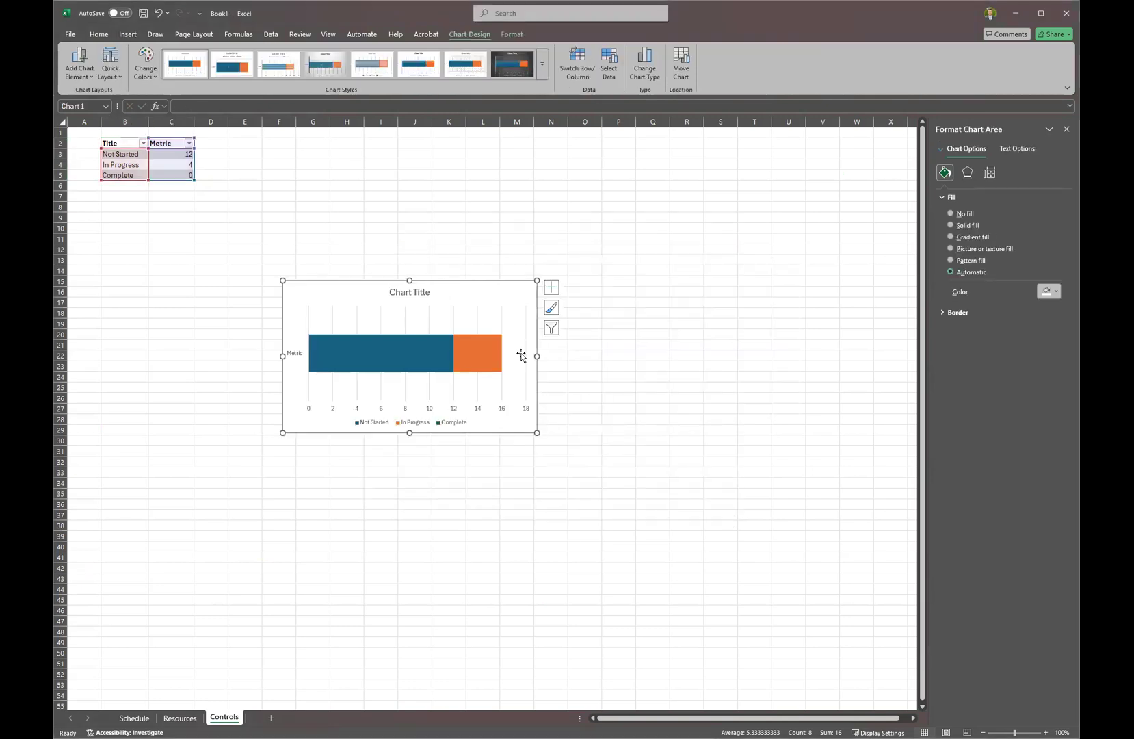
Widen the chart, title it 'Project Progress' and turn on data labels.
{"action": "left_click_drag", "start_coordinate": [537, 356], "coordinate": [682, 356]}
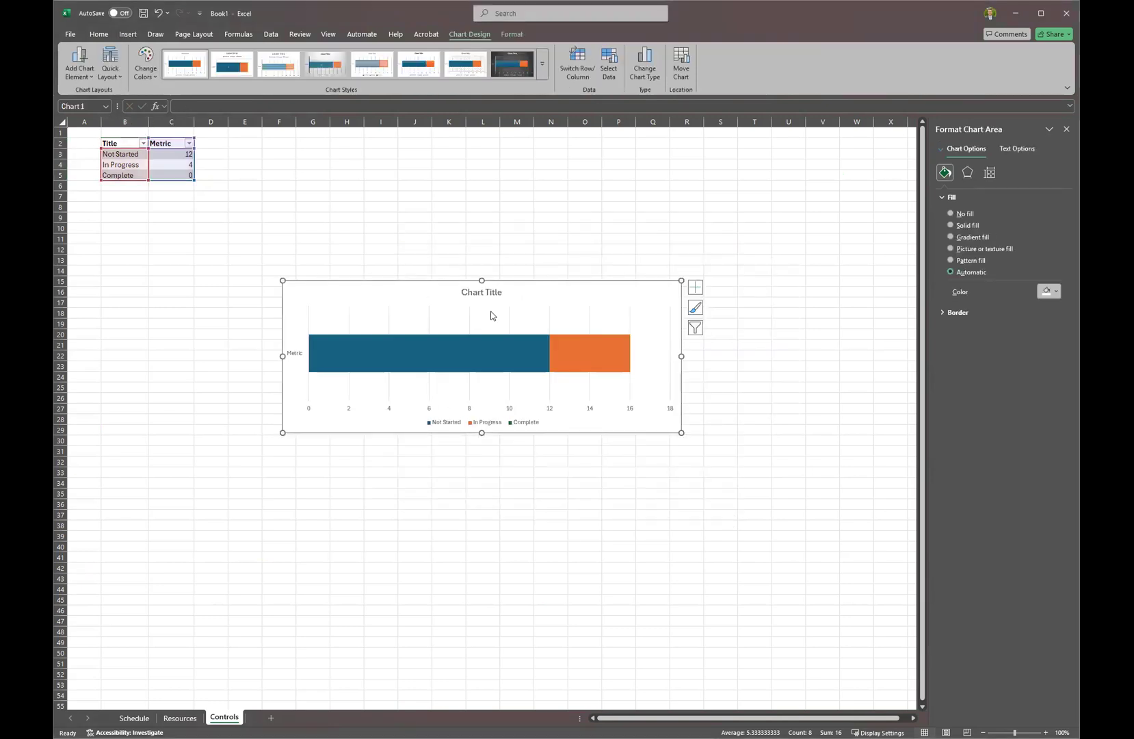
{"action": "left_click", "coordinate": [485, 292]}
{"action": "double_click", "coordinate": [488, 294]}
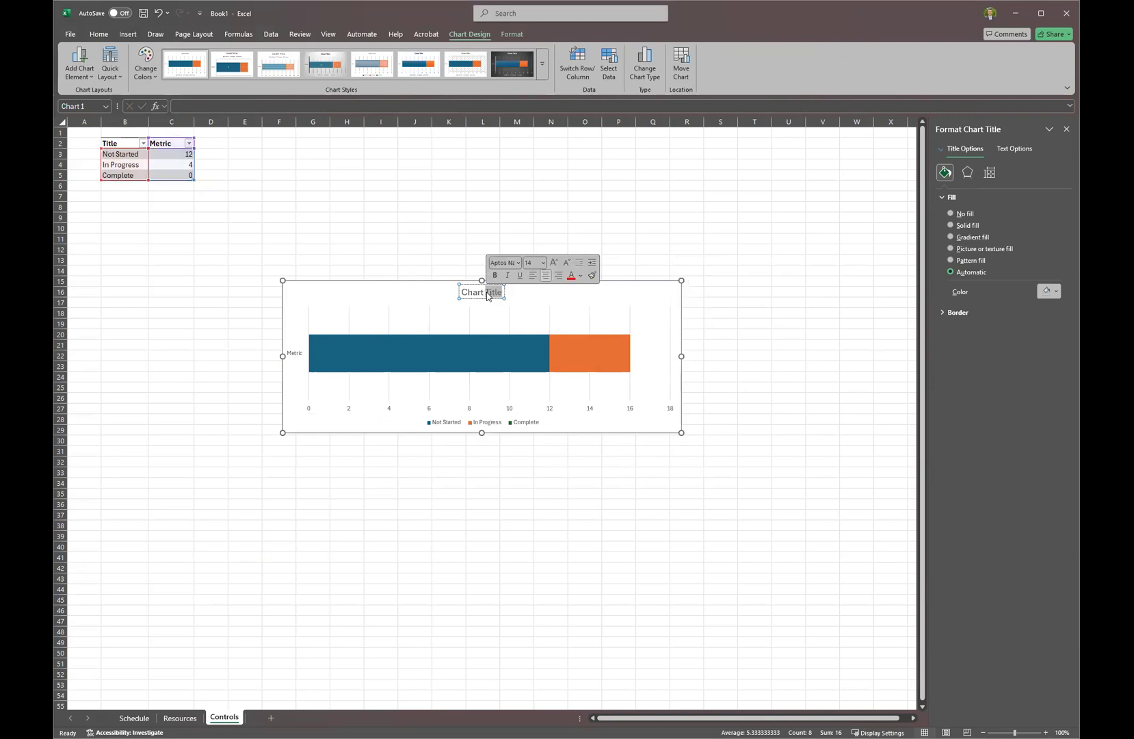
{"action": "key", "text": "BackSpace"}
{"action": "key", "text": "BackSpace"}
{"action": "key", "text": "BackSpace"}
{"action": "key", "text": "BackSpace"}
{"action": "key", "text": "BackSpace"}
{"action": "key", "text": "BackSpace"}
{"action": "type", "text": "Project Progress"}
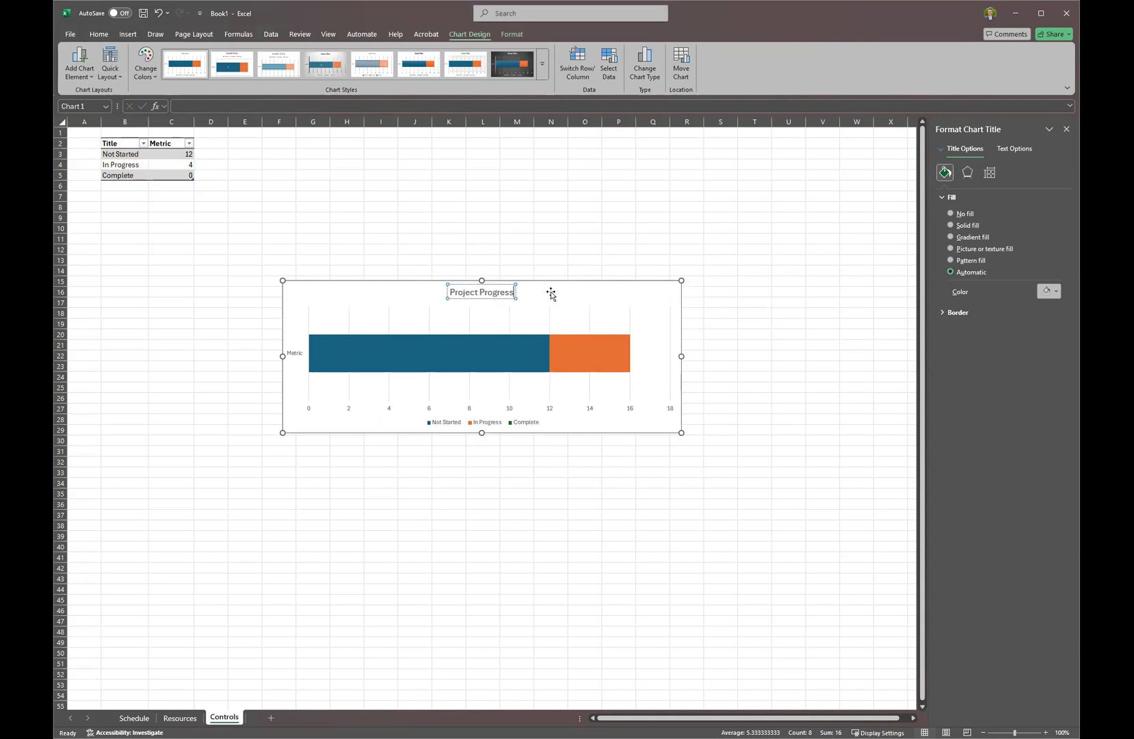
{"action": "left_click", "coordinate": [551, 294]}
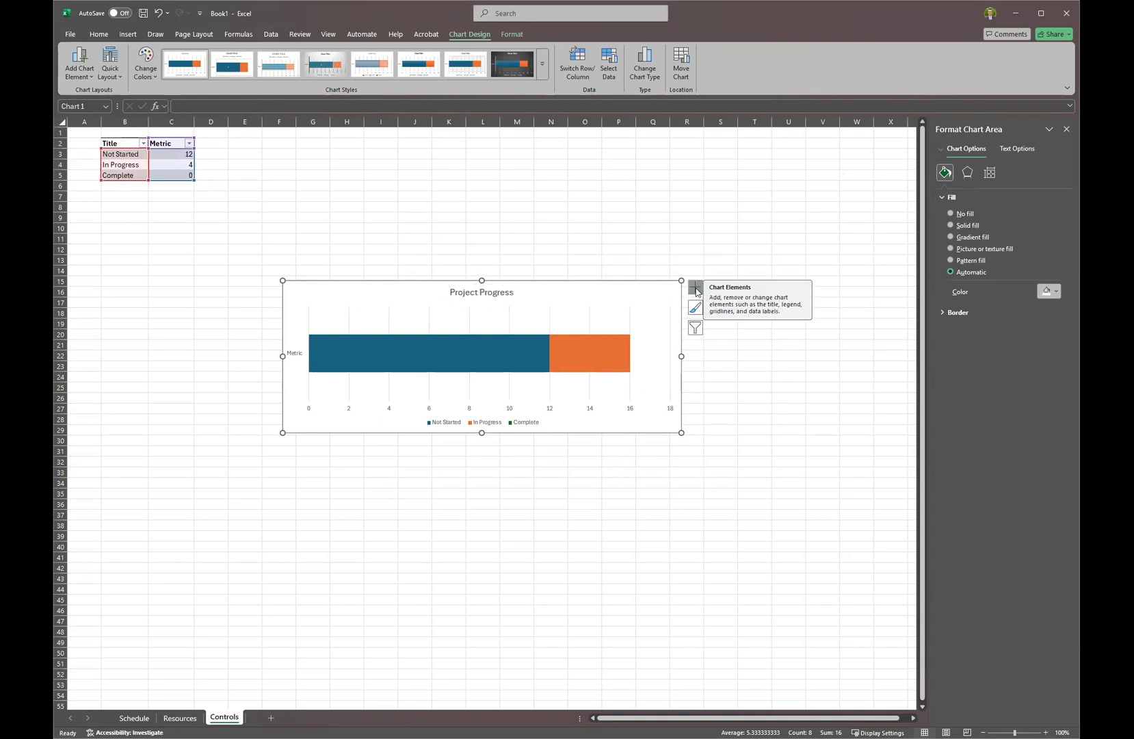
{"action": "left_click", "coordinate": [696, 290]}
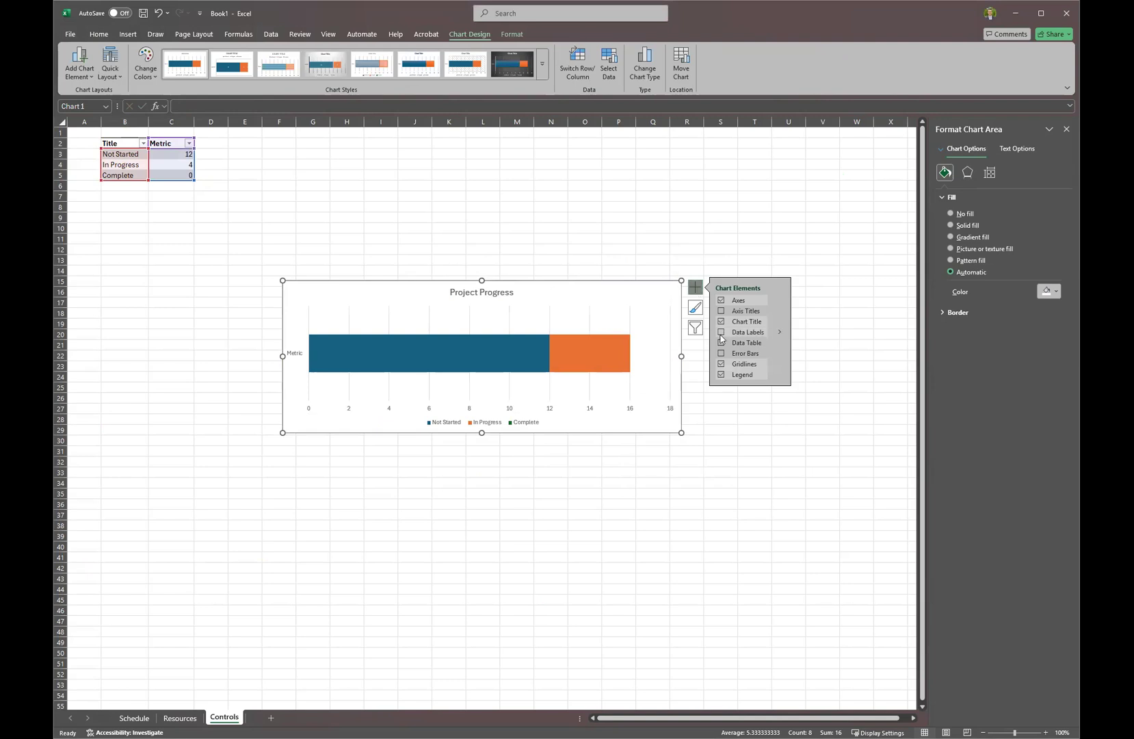
{"action": "left_click", "coordinate": [722, 334]}
Fill the Not Started bar grey and the In Progress bar light peach.
{"action": "left_click", "coordinate": [460, 355]}
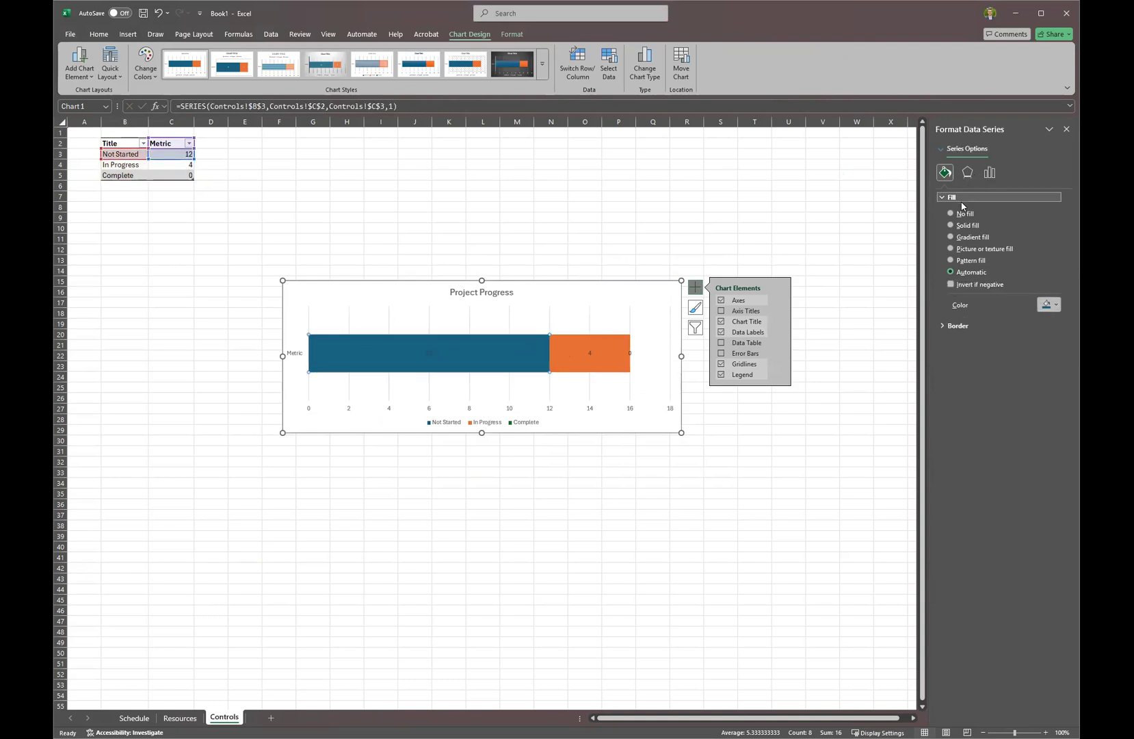
{"action": "left_click", "coordinate": [1050, 305]}
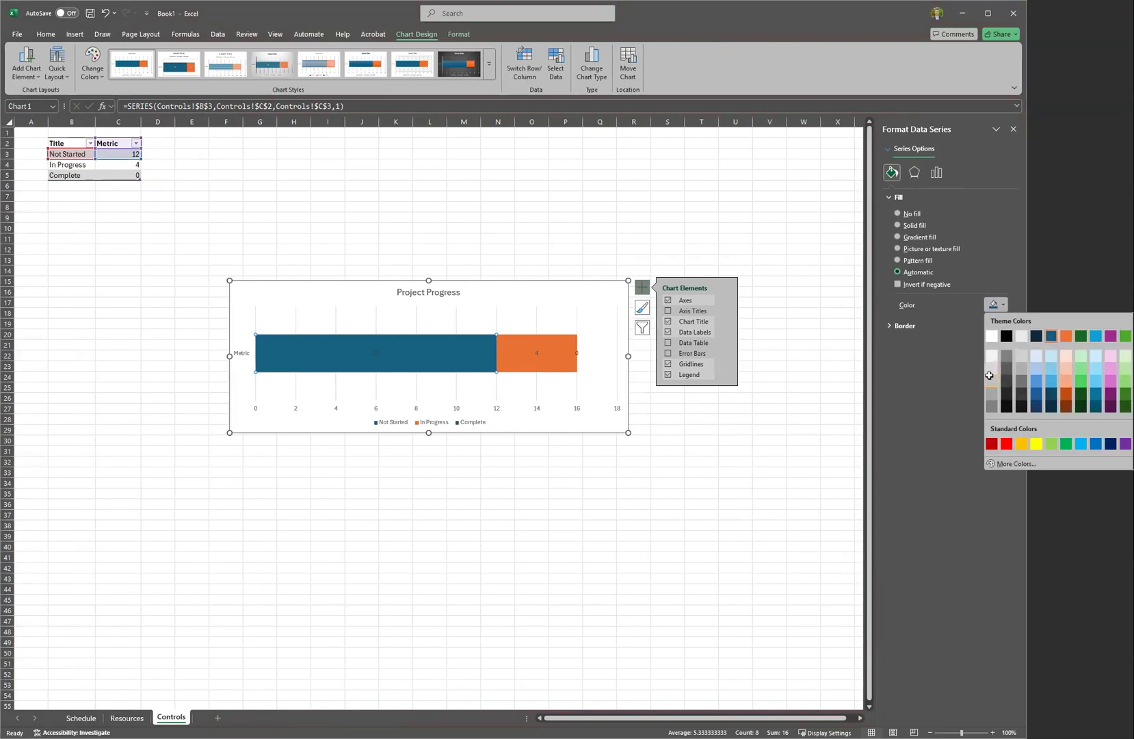
{"action": "left_click", "coordinate": [989, 375]}
{"action": "left_click", "coordinate": [557, 355]}
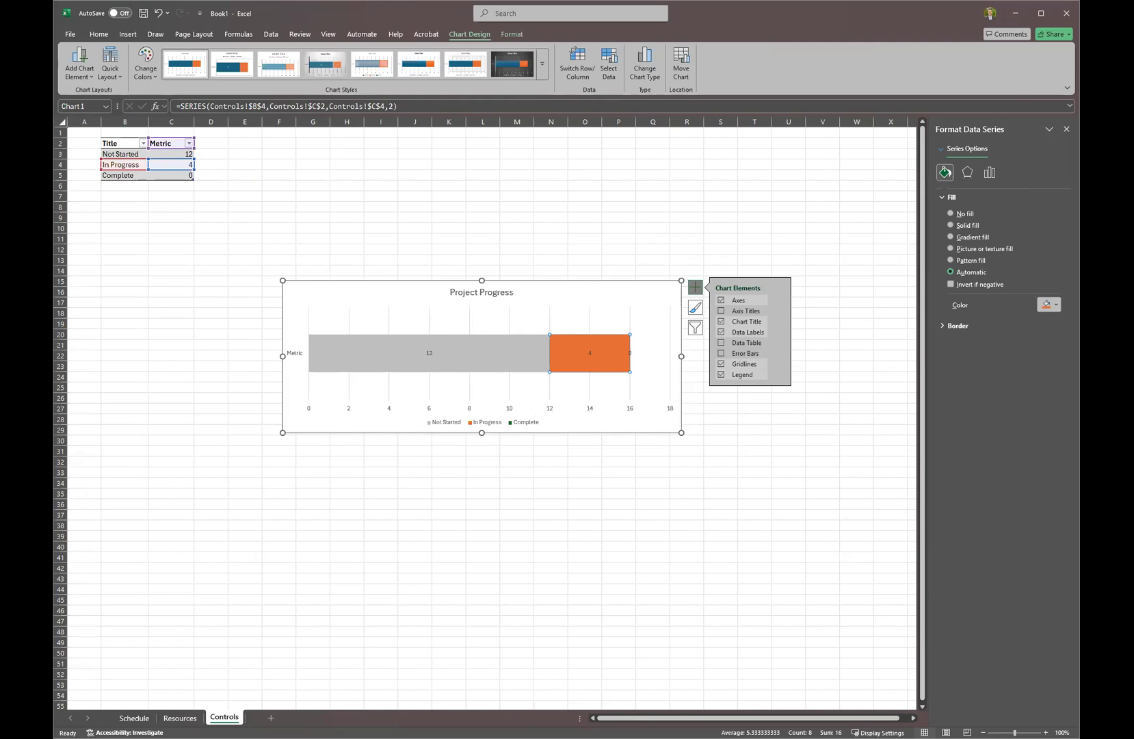
{"action": "left_click", "coordinate": [1049, 304]}
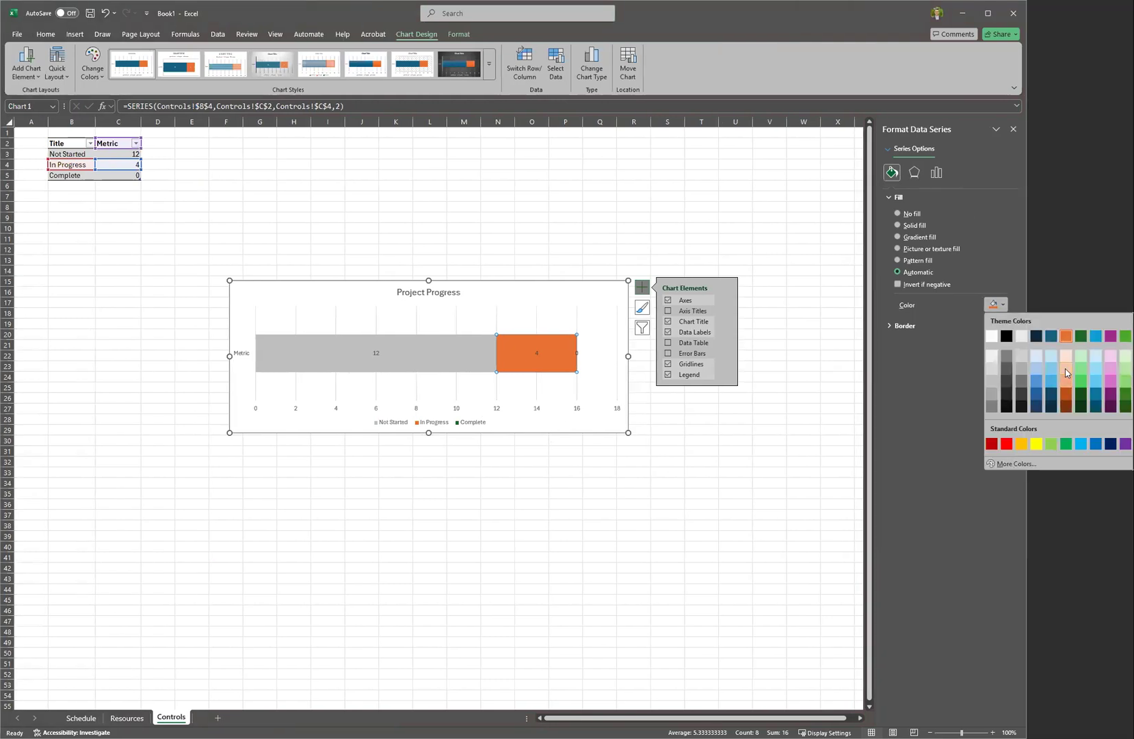
{"action": "left_click", "coordinate": [1065, 369]}
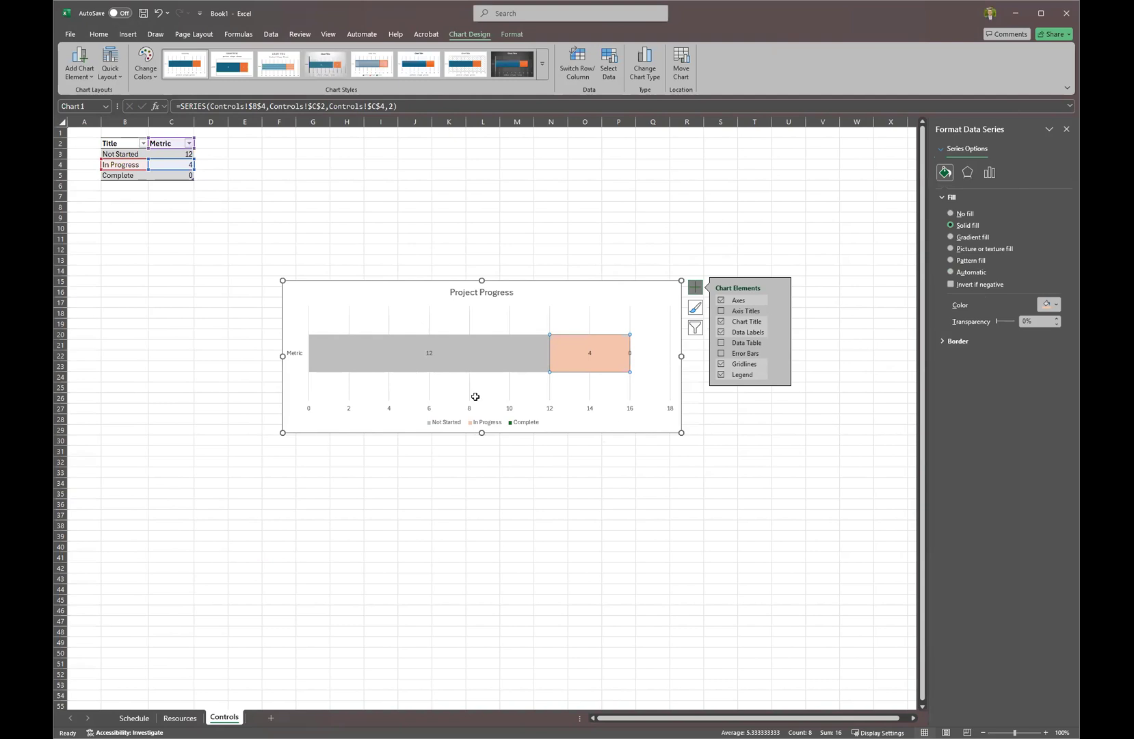
{"action": "left_click", "coordinate": [134, 717]}
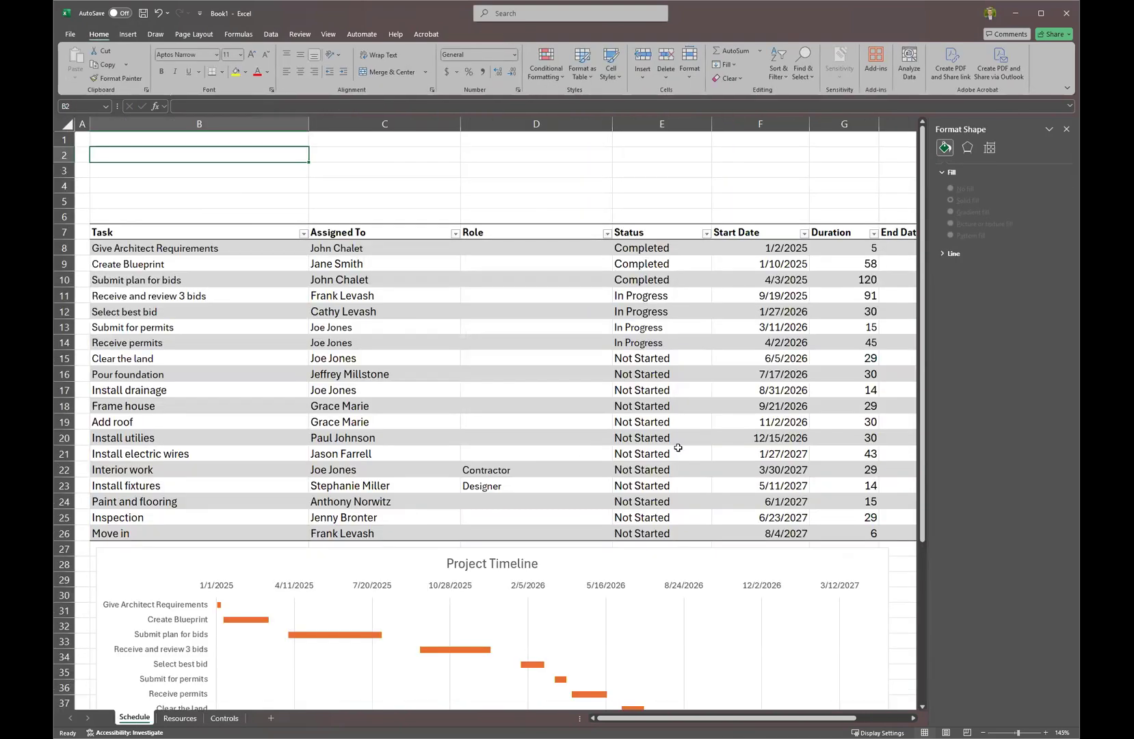
Check the Complete count formula on Controls and retype E8's status as Completed.
{"action": "left_click", "coordinate": [686, 249]}
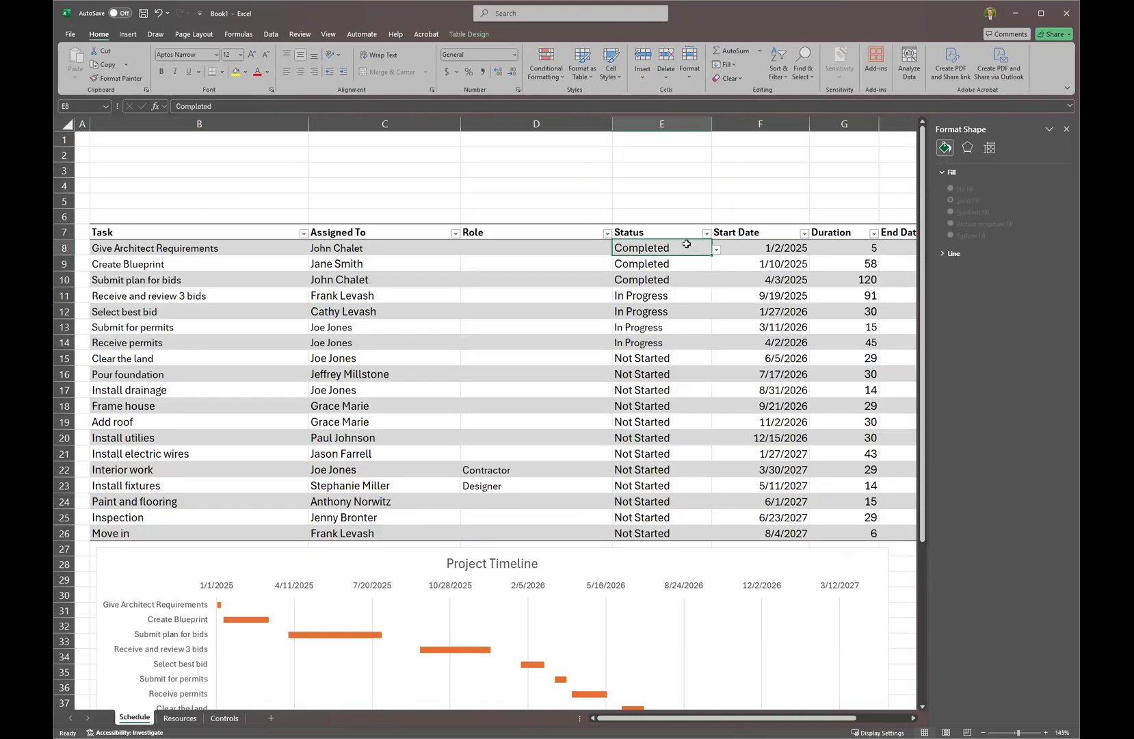
{"action": "left_click", "coordinate": [224, 718]}
{"action": "left_click", "coordinate": [171, 175]}
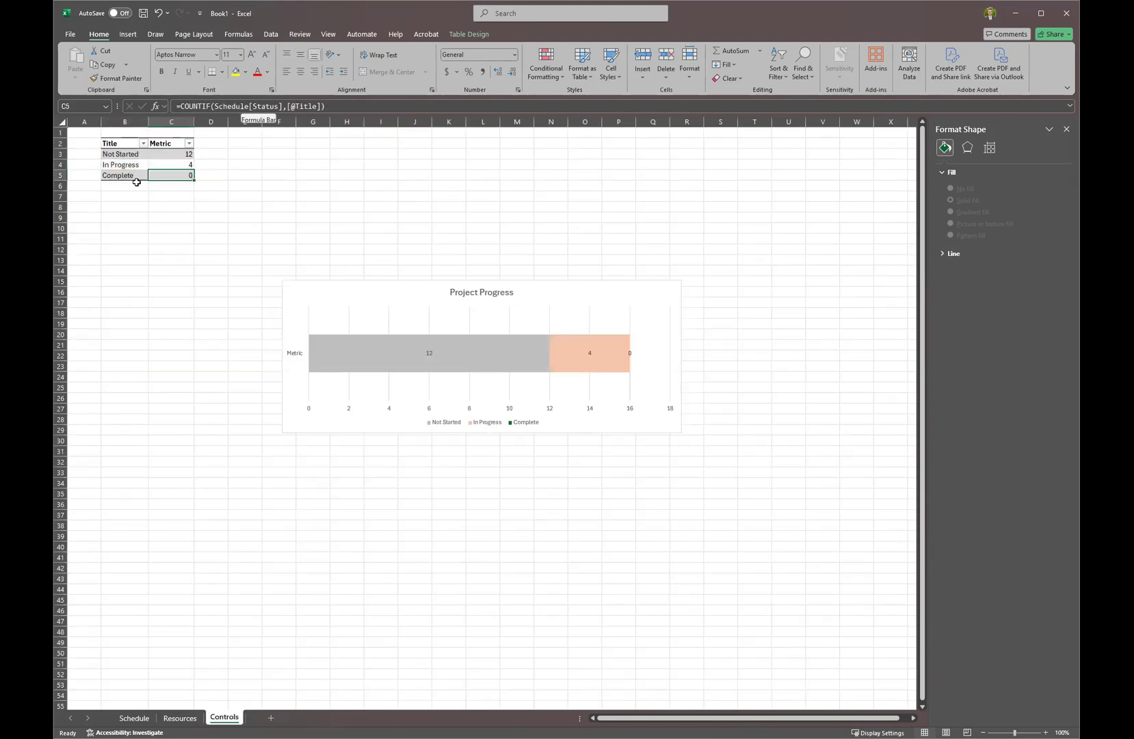
{"action": "left_click", "coordinate": [145, 718]}
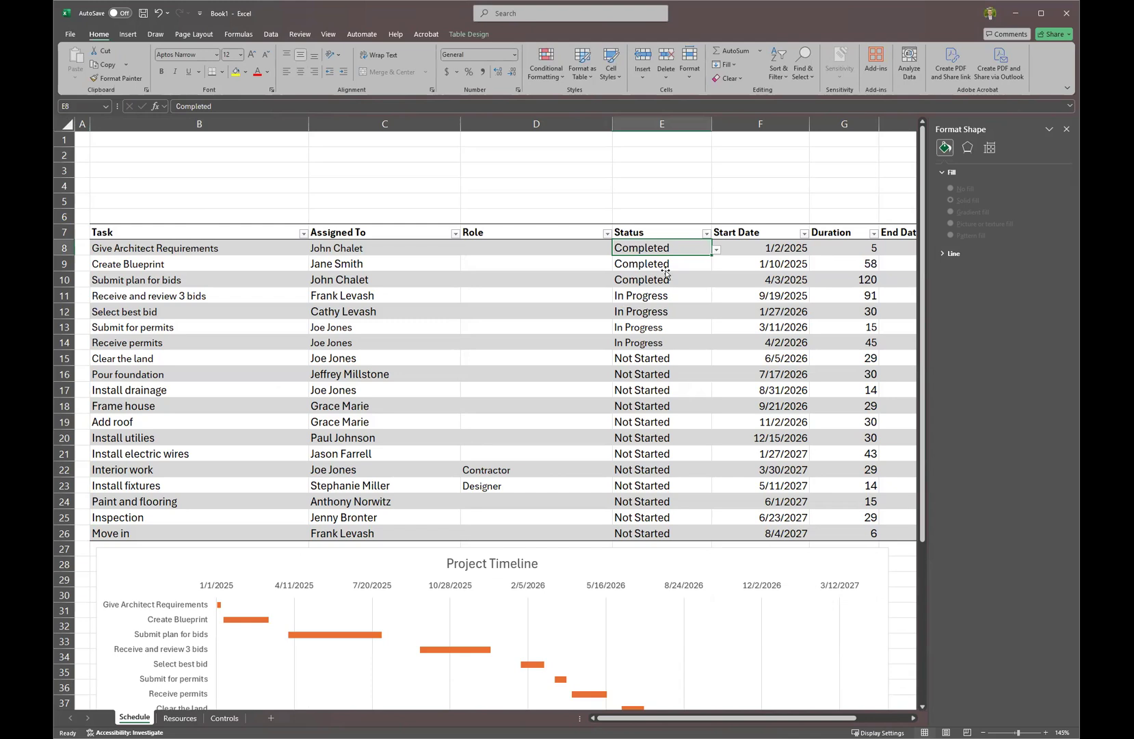
{"action": "double_click", "coordinate": [677, 250]}
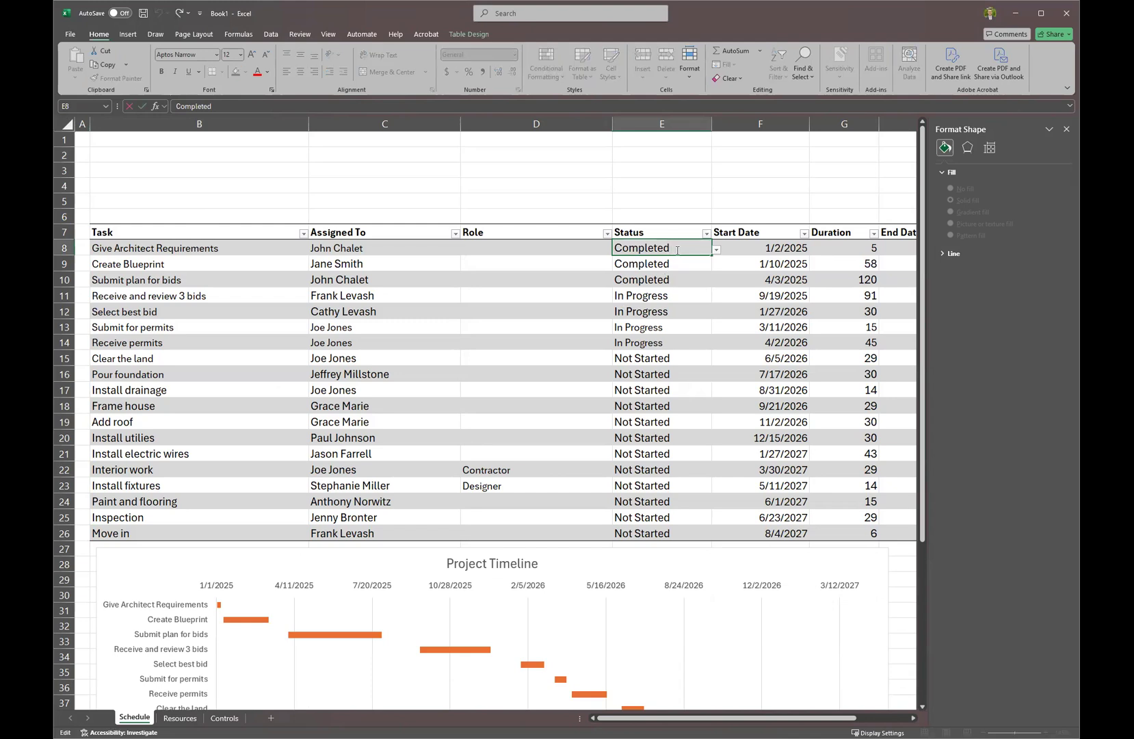
{"action": "key", "text": "BackSpace"}
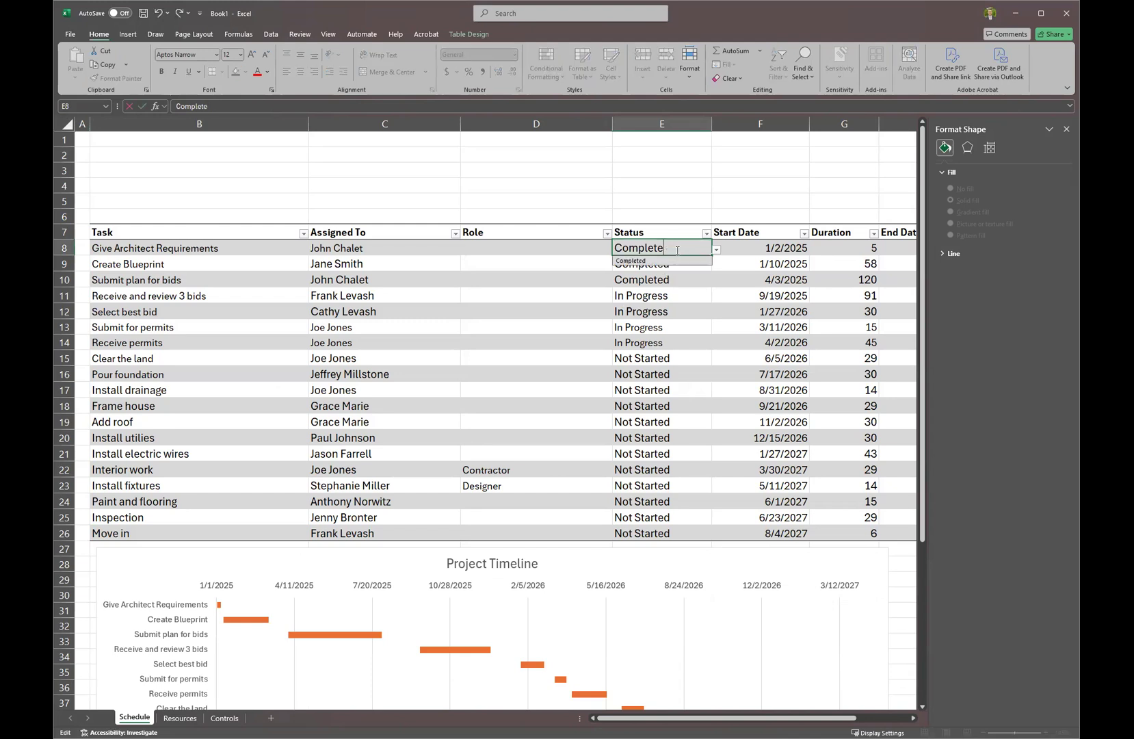
{"action": "type", "text": "d"}
{"action": "key", "text": "Return"}
{"action": "left_click", "coordinate": [675, 249]}
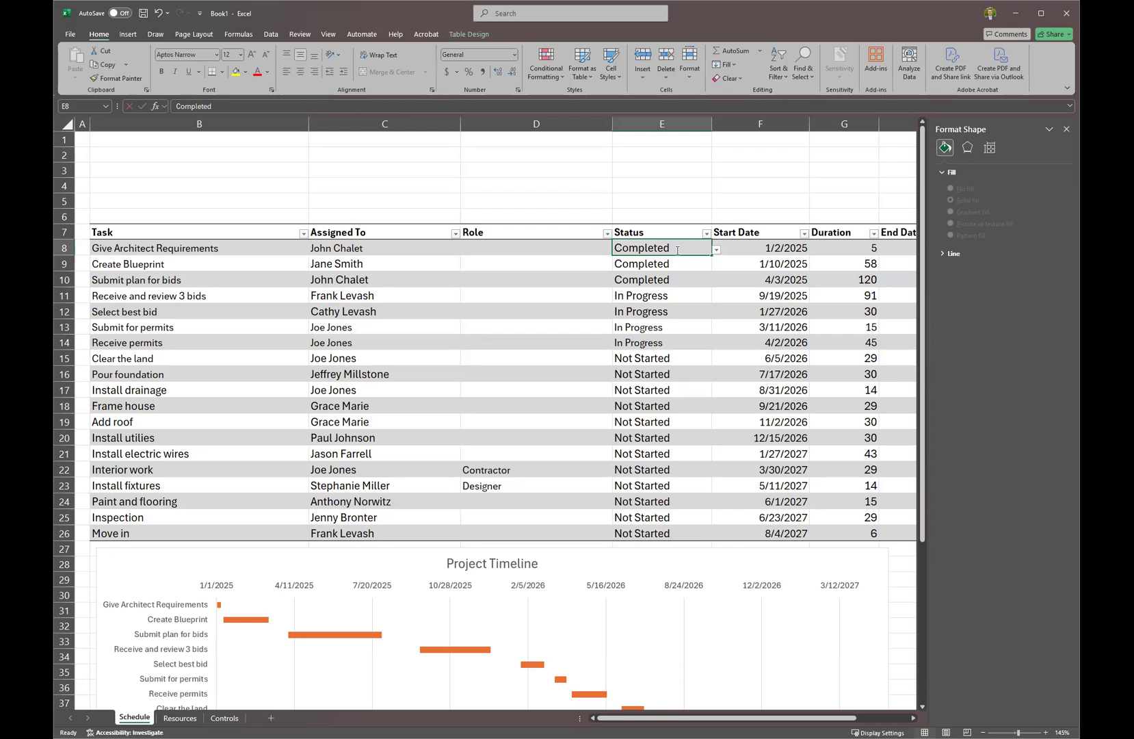
{"action": "type", "text": "Completed"}
{"action": "key", "text": "Return"}
Clear E8:E10, set E8 to Completed from its dropdown, and select Status cells E8:E26.
{"action": "left_click_drag", "start_coordinate": [676, 250], "coordinate": [677, 274]}
{"action": "key", "text": "Delete"}
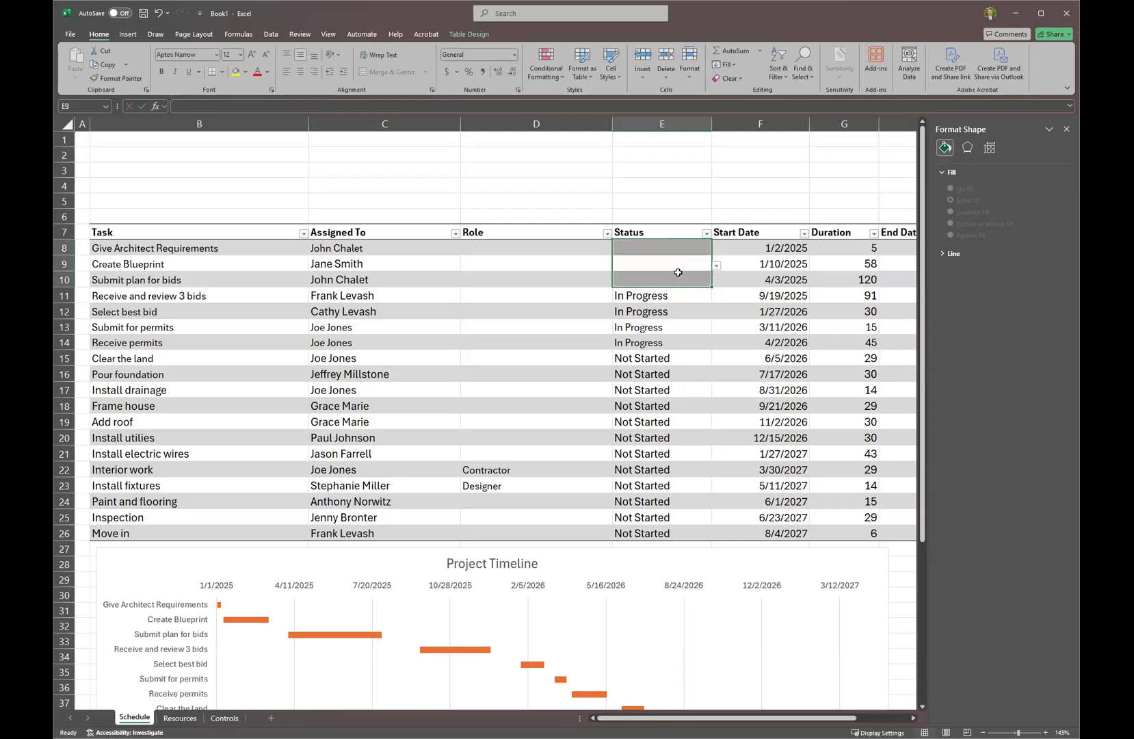
{"action": "left_click", "coordinate": [682, 296]}
{"action": "left_click", "coordinate": [671, 250]}
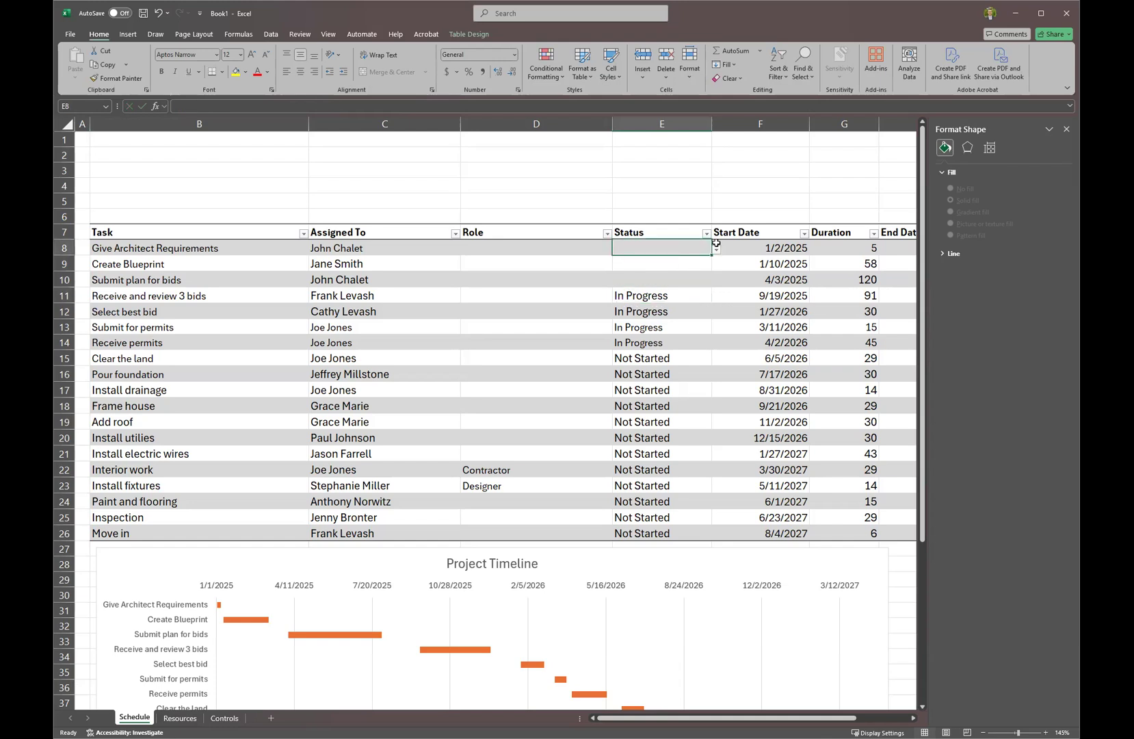
{"action": "left_click", "coordinate": [716, 250]}
{"action": "left_click", "coordinate": [704, 279]}
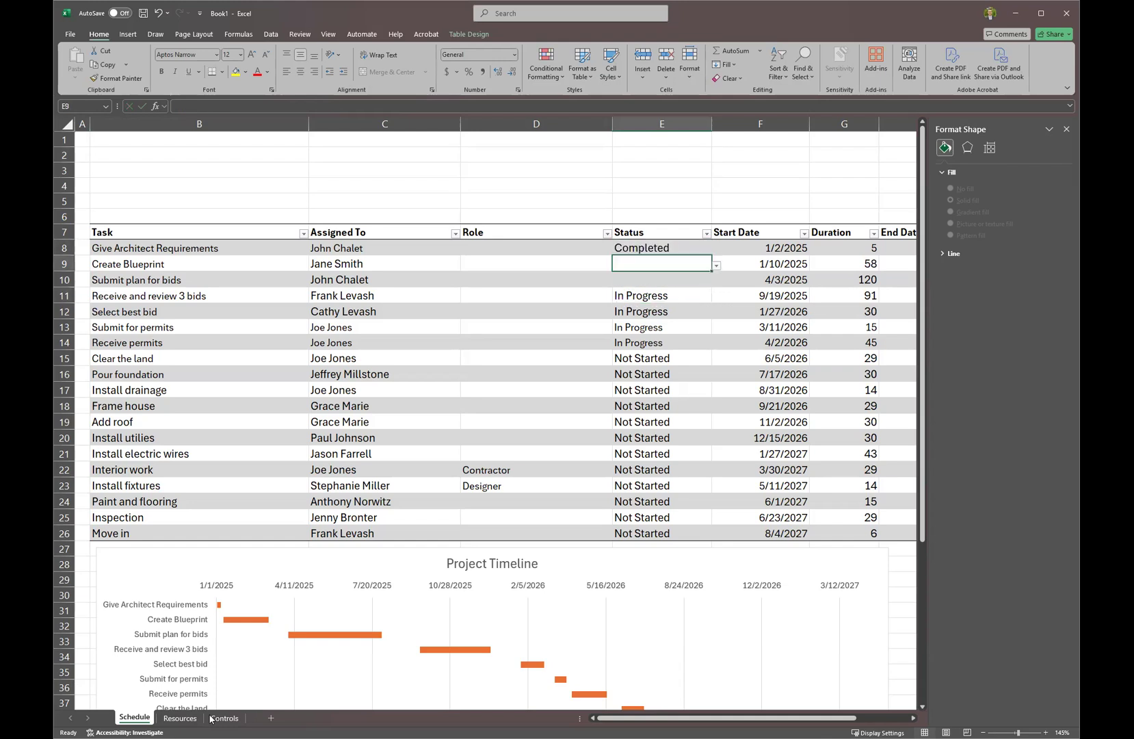
{"action": "left_click", "coordinate": [223, 718]}
{"action": "left_click", "coordinate": [137, 175]}
{"action": "left_click", "coordinate": [134, 718]}
{"action": "left_click", "coordinate": [657, 246]}
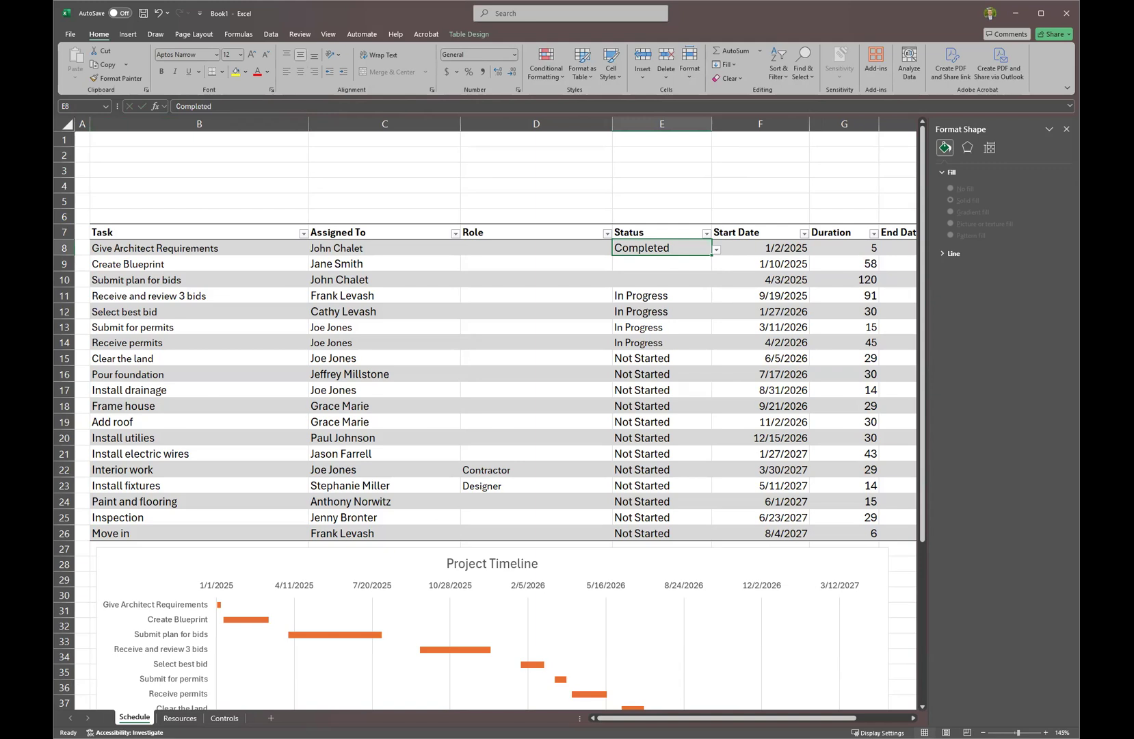
{"action": "left_click_drag", "start_coordinate": [675, 248], "coordinate": [663, 532]}
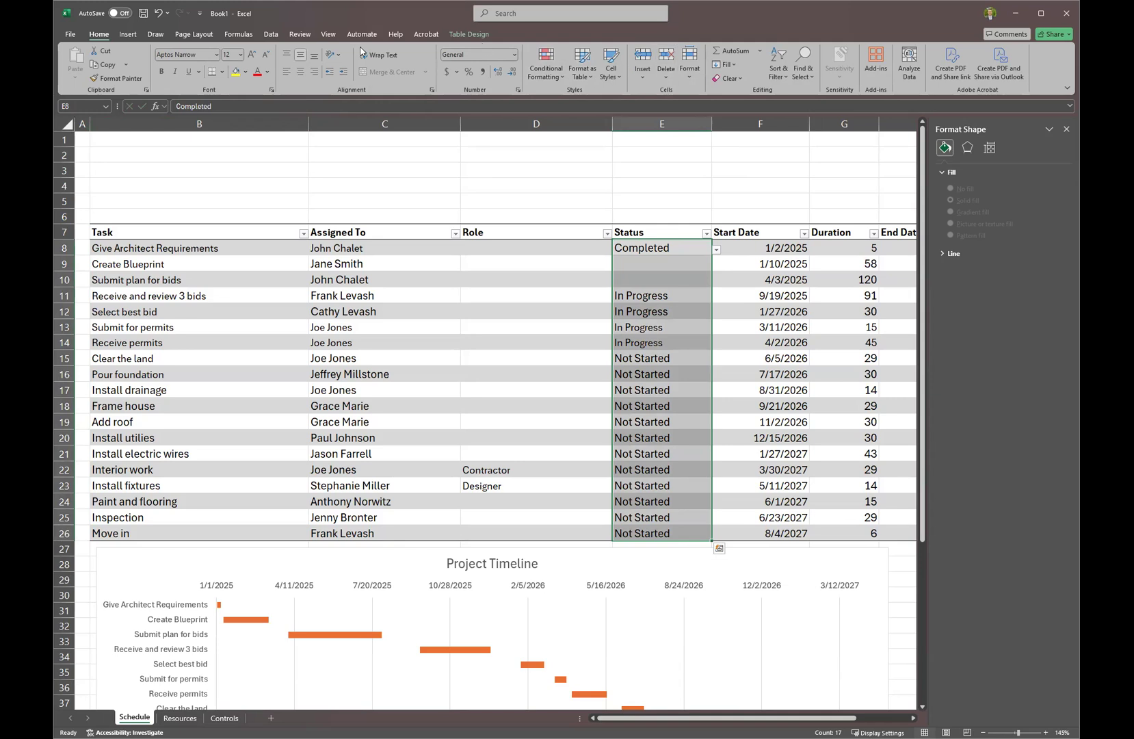
Extend the Status data validation list to the whole E8:E26 selection.
{"action": "left_click", "coordinate": [273, 34]}
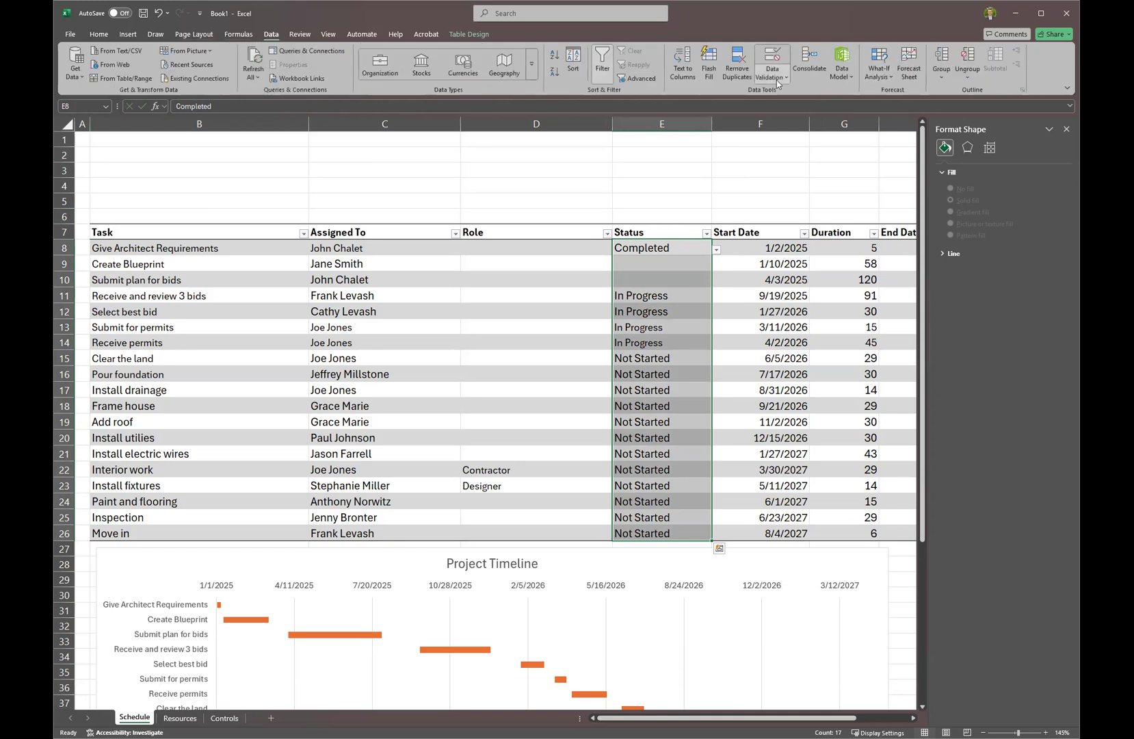
{"action": "left_click", "coordinate": [775, 54]}
{"action": "key", "text": "Return"}
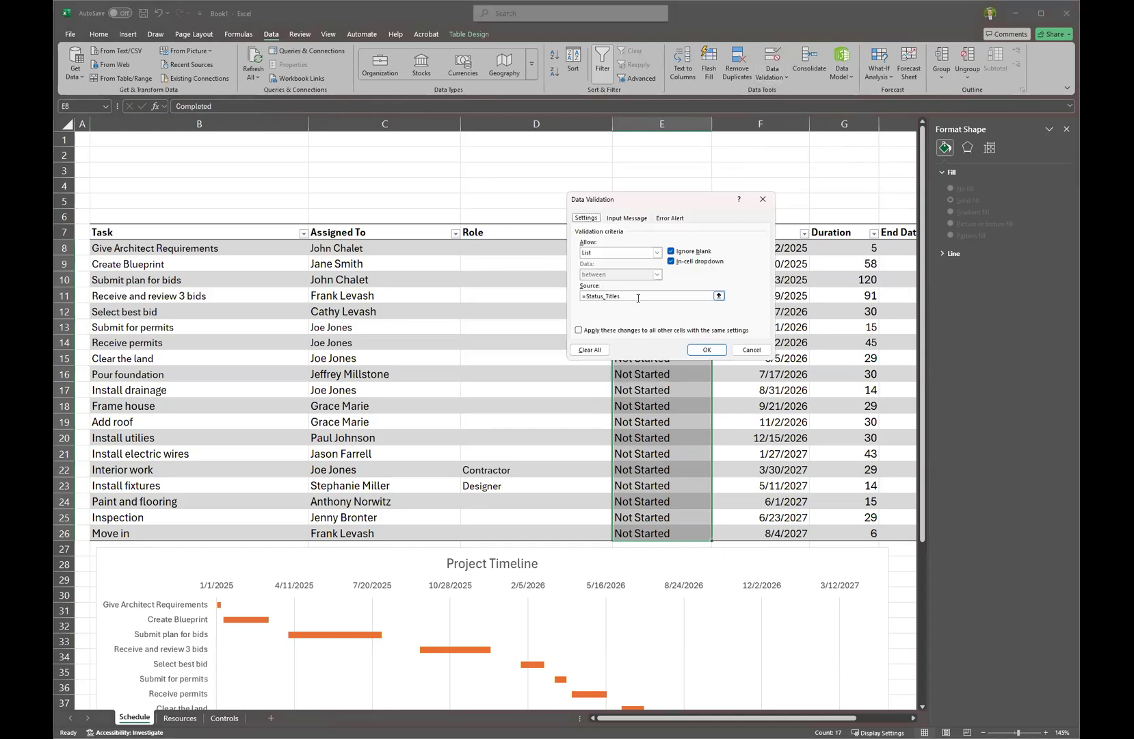
{"action": "left_click", "coordinate": [705, 350]}
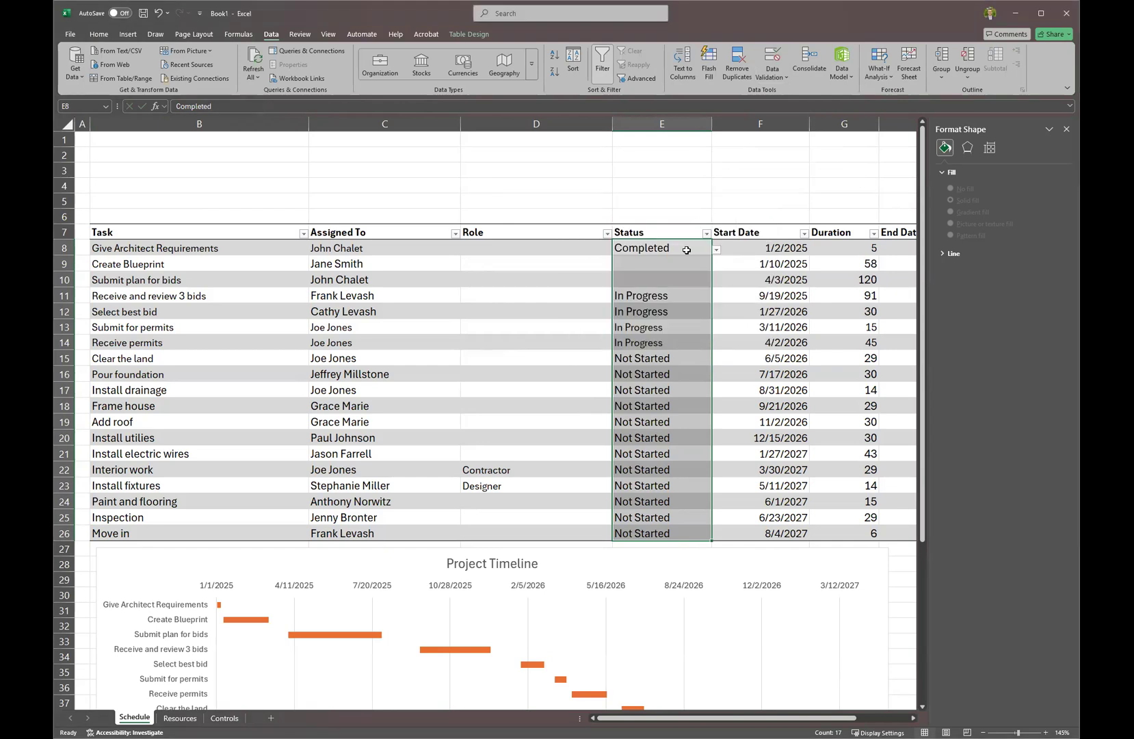
Set E8's validation source to =Status_Titles and choose Completed from its dropdown.
{"action": "left_click", "coordinate": [687, 249]}
{"action": "key", "text": "Delete"}
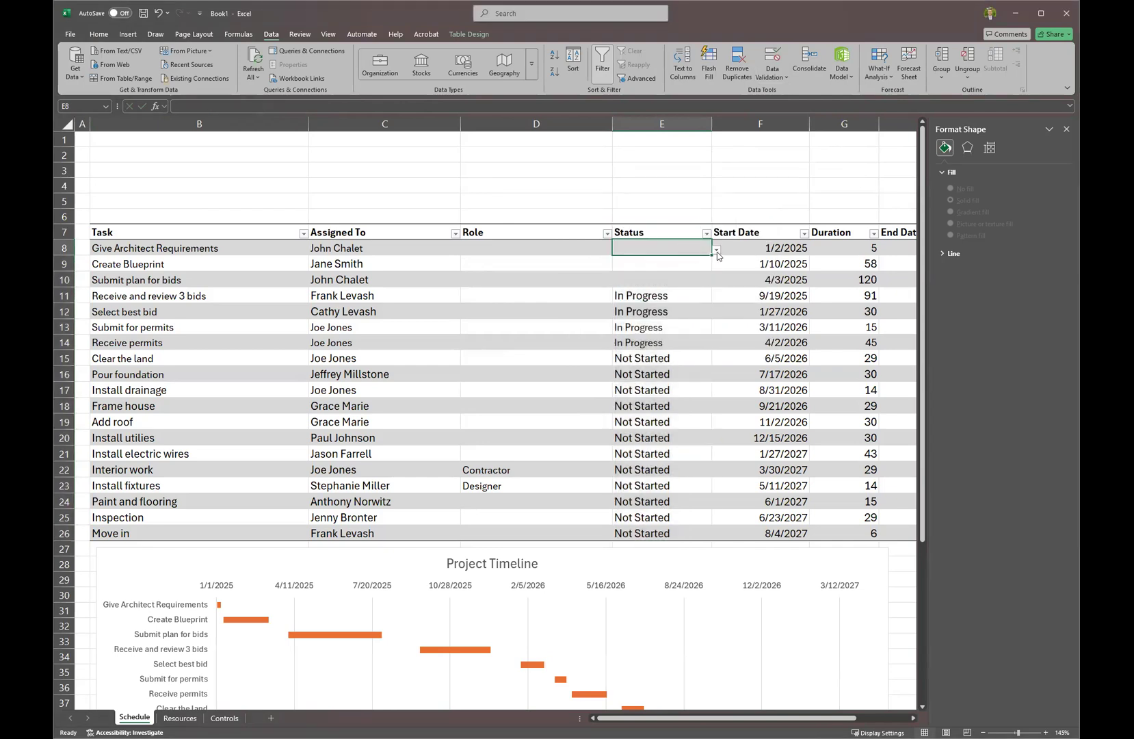
{"action": "left_click", "coordinate": [717, 256]}
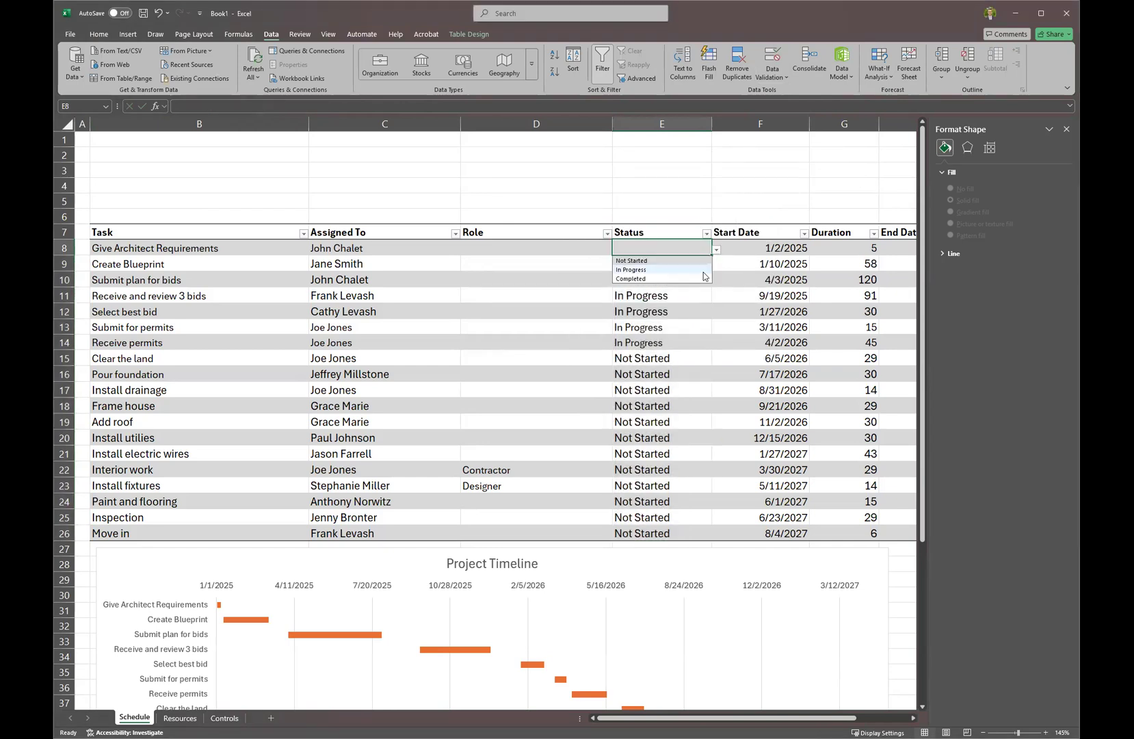
{"action": "left_click", "coordinate": [685, 243]}
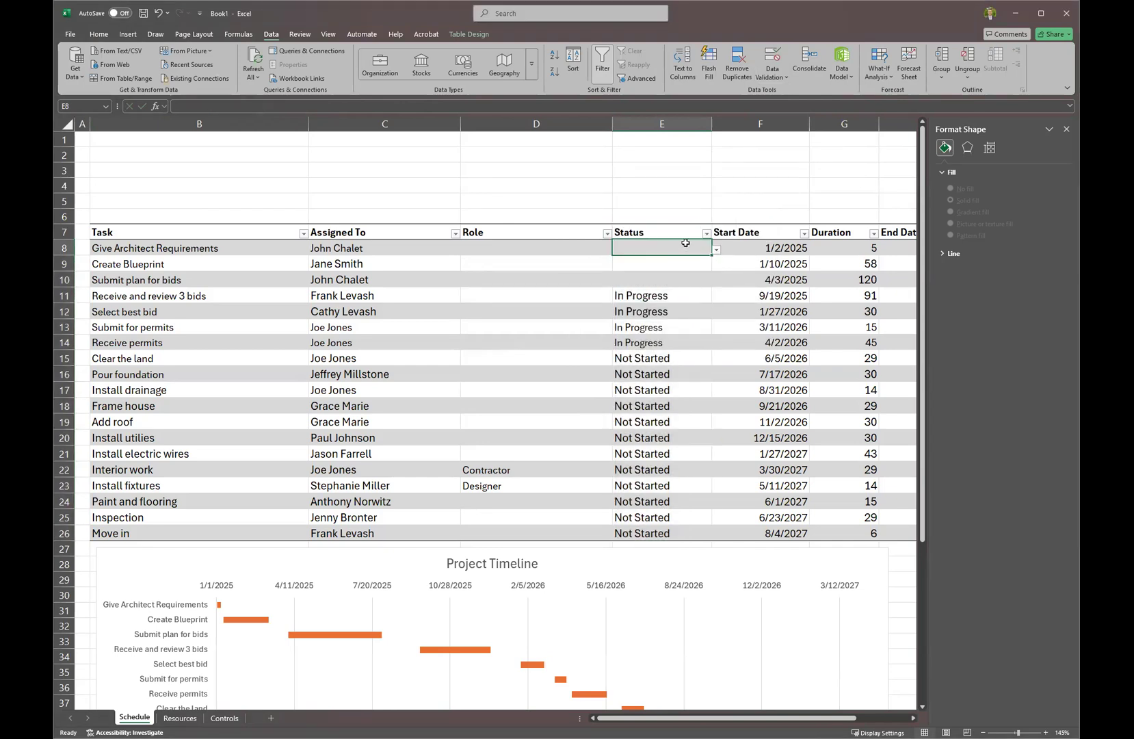
{"action": "left_click", "coordinate": [772, 69]}
{"action": "left_click_drag", "start_coordinate": [642, 297], "coordinate": [553, 299]}
{"action": "type", "text": "=Status_"}
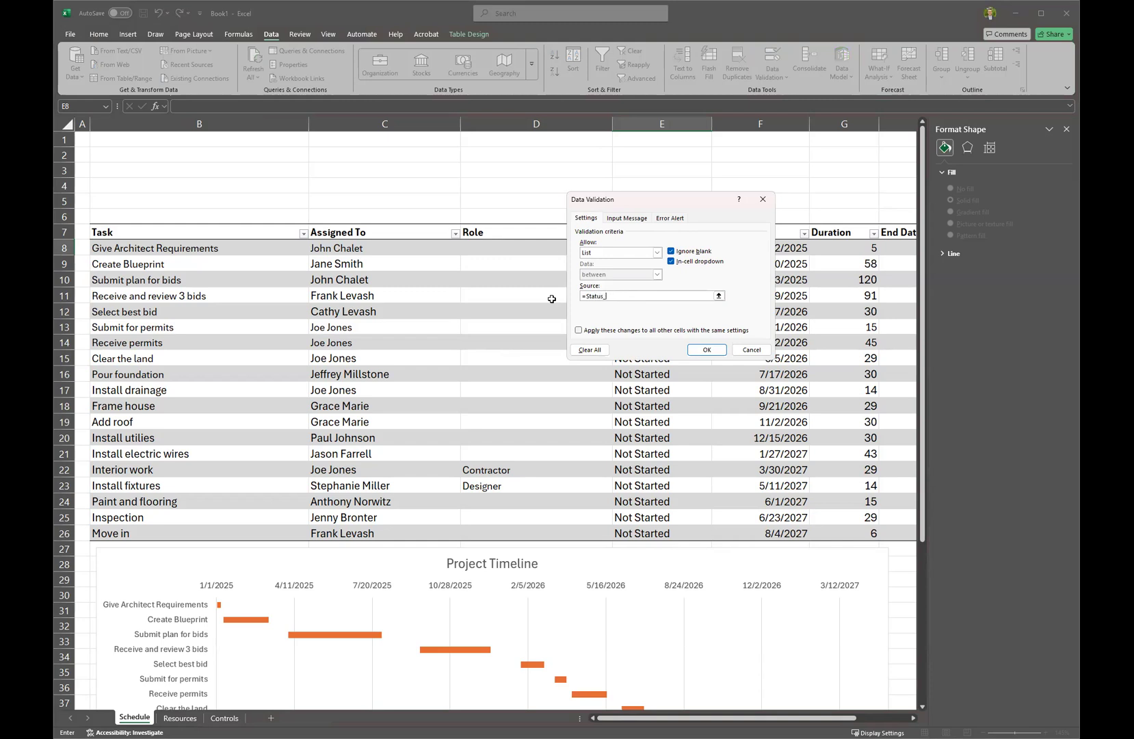
{"action": "key", "text": "Return"}
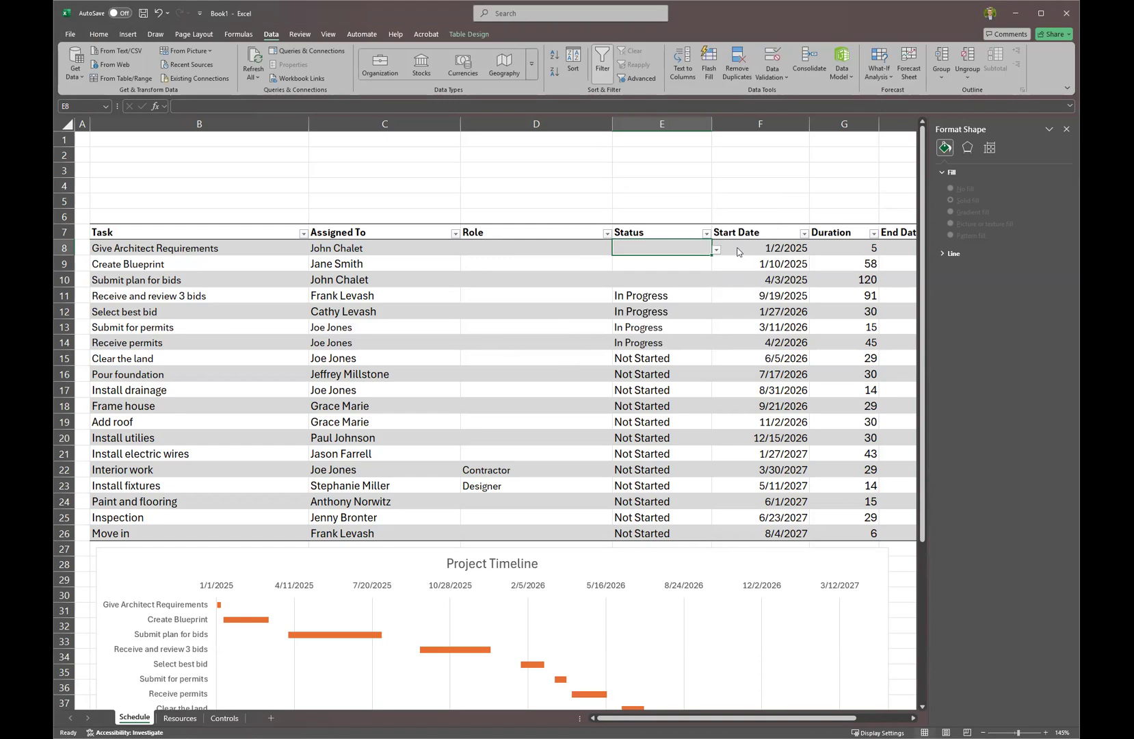
{"action": "left_click", "coordinate": [716, 250]}
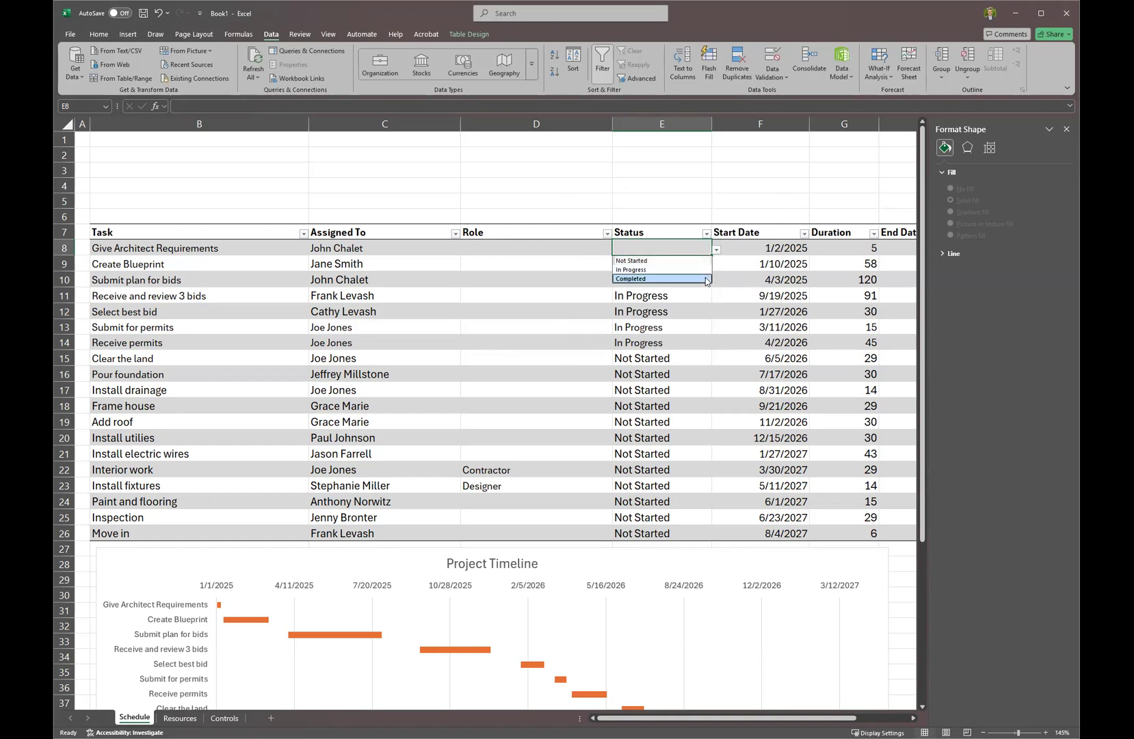
{"action": "left_click", "coordinate": [704, 279]}
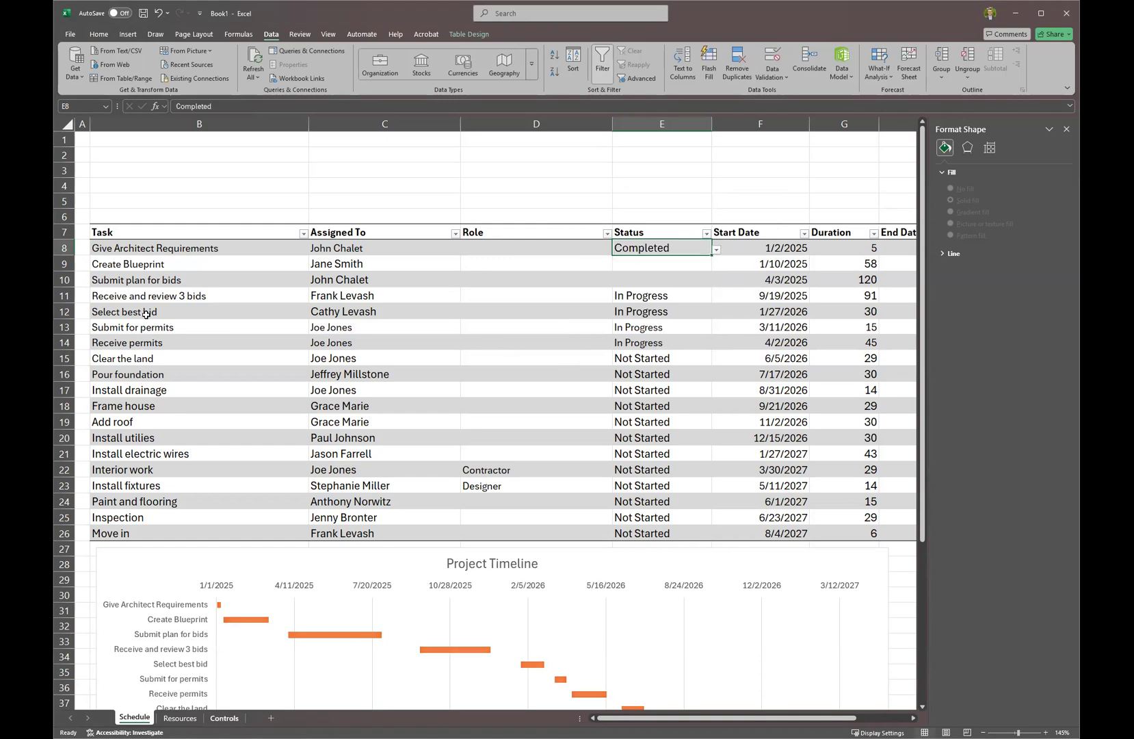
Correct the Controls label in B5 to Completed and copy the Project Progress chart.
{"action": "left_click", "coordinate": [223, 718]}
{"action": "double_click", "coordinate": [140, 175]}
{"action": "type", "text": "d"}
{"action": "key", "text": "Return"}
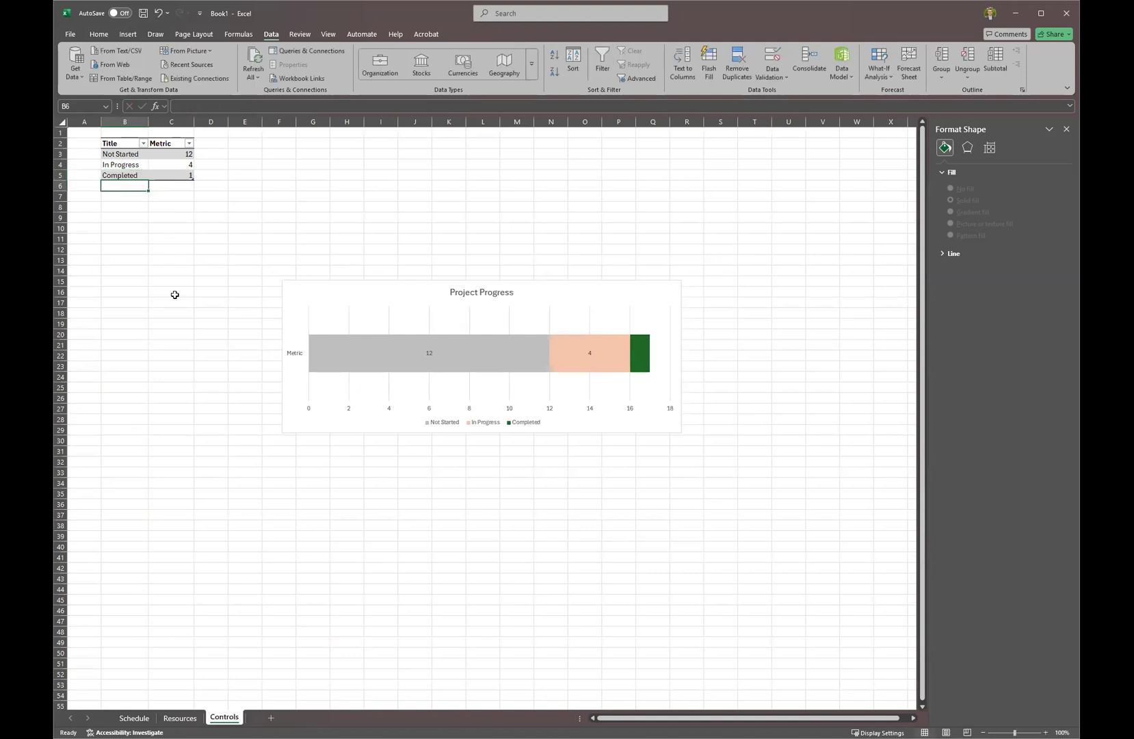
{"action": "left_click", "coordinate": [640, 363]}
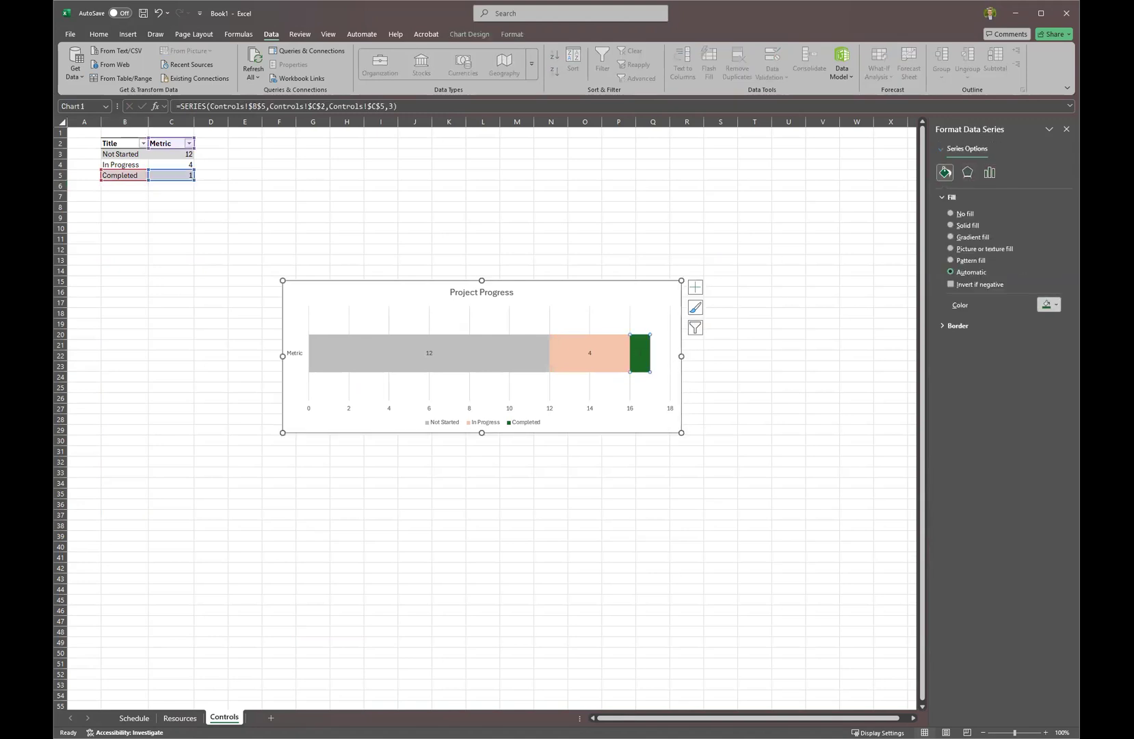
{"action": "left_click", "coordinate": [528, 293]}
{"action": "key", "text": "ctrl+c"}
Paste the chart on Schedule, insert rows above the table, and fit the chart at the top.
{"action": "left_click", "coordinate": [140, 718]}
{"action": "key", "text": "ctrl+v"}
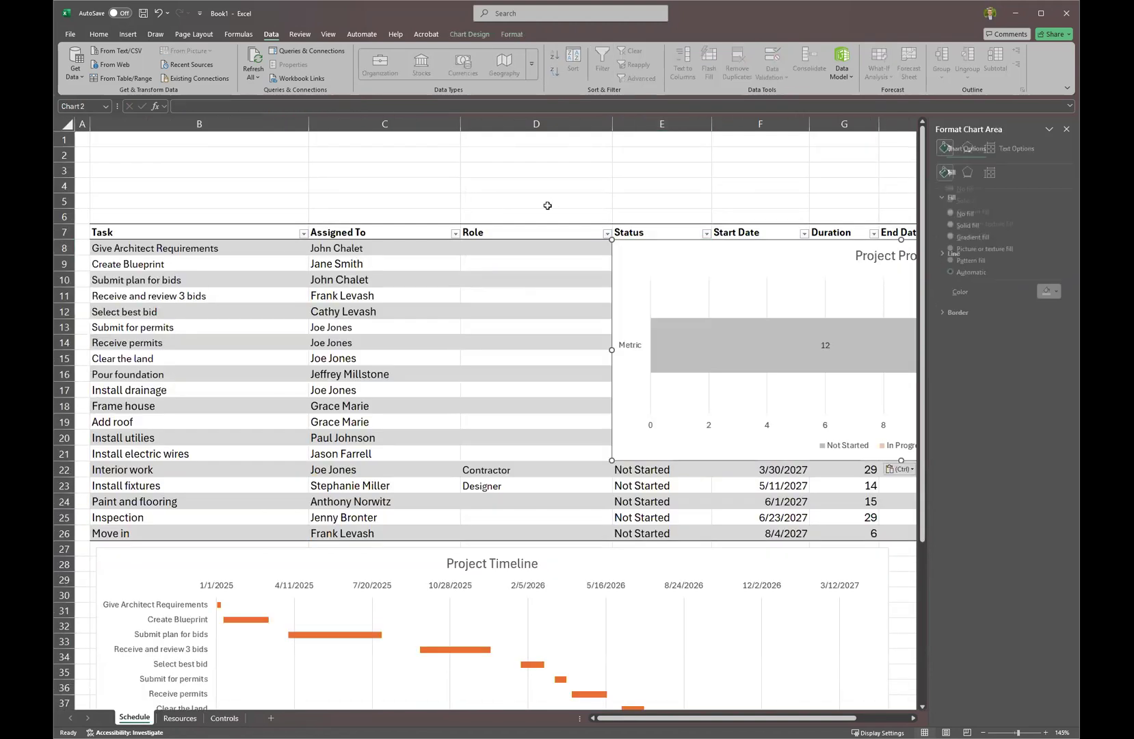
{"action": "left_click_drag", "start_coordinate": [691, 246], "coordinate": [181, 156]}
{"action": "left_click_drag", "start_coordinate": [413, 368], "coordinate": [393, 288]}
{"action": "left_click_drag", "start_coordinate": [681, 218], "coordinate": [874, 209]}
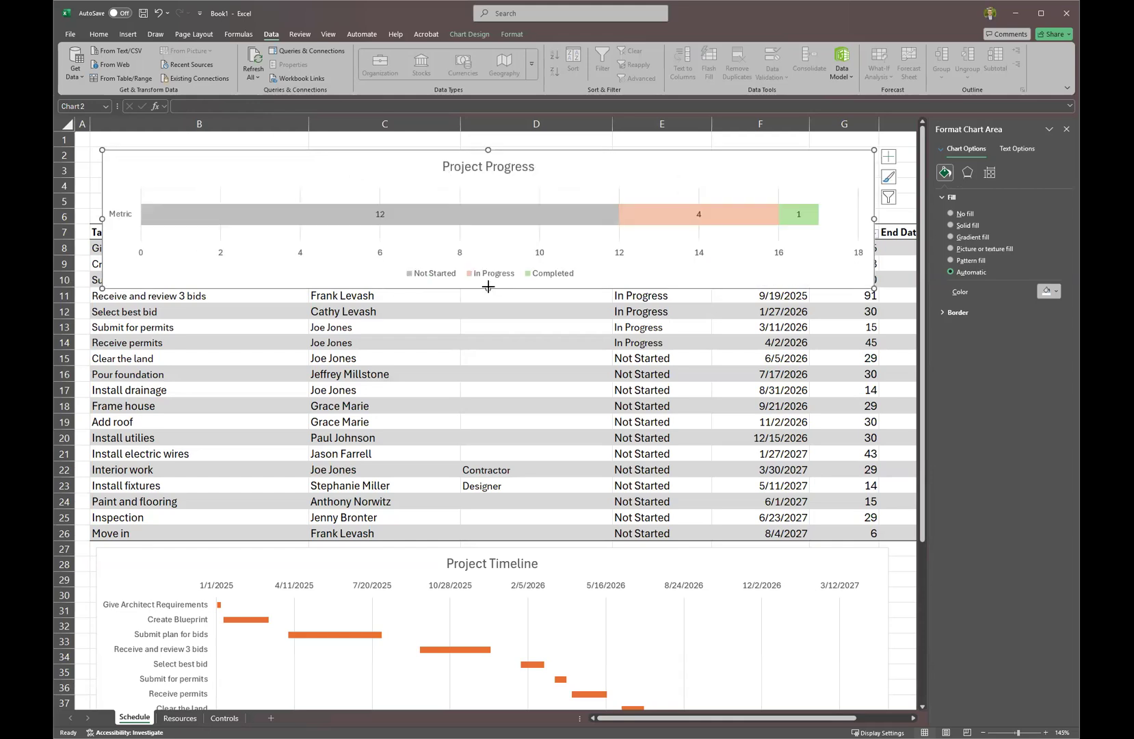
{"action": "left_click_drag", "start_coordinate": [61, 233], "coordinate": [63, 287]}
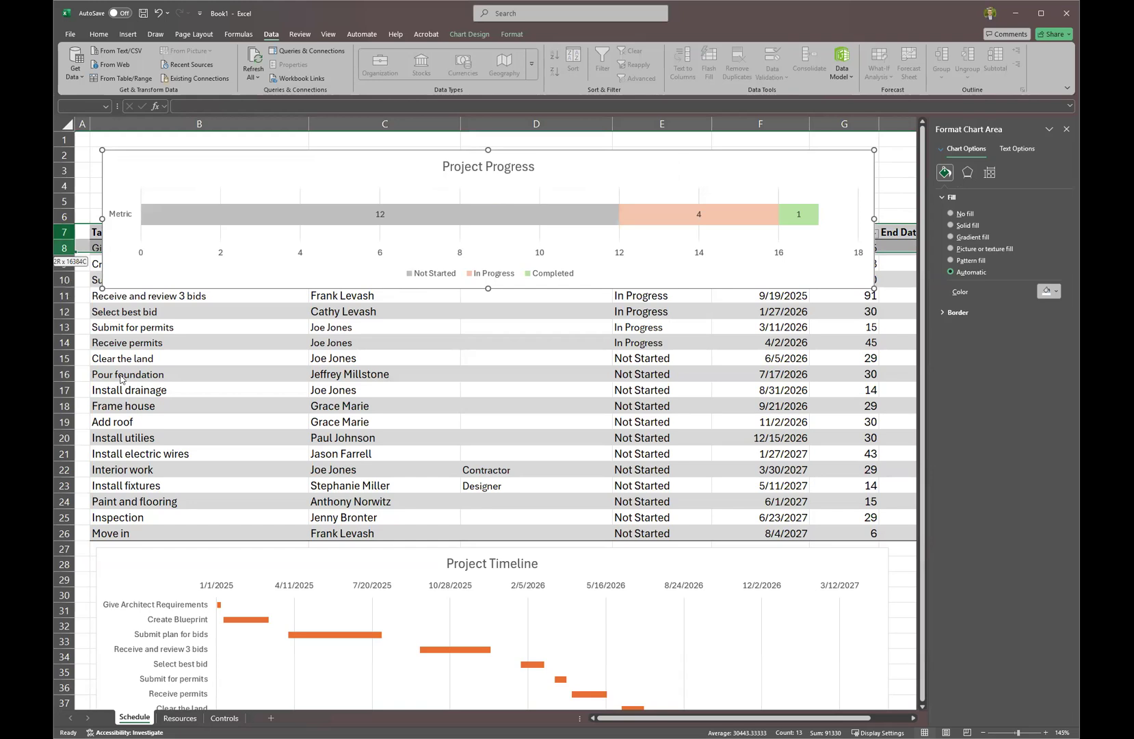
{"action": "left_click_drag", "start_coordinate": [488, 366], "coordinate": [488, 298]}
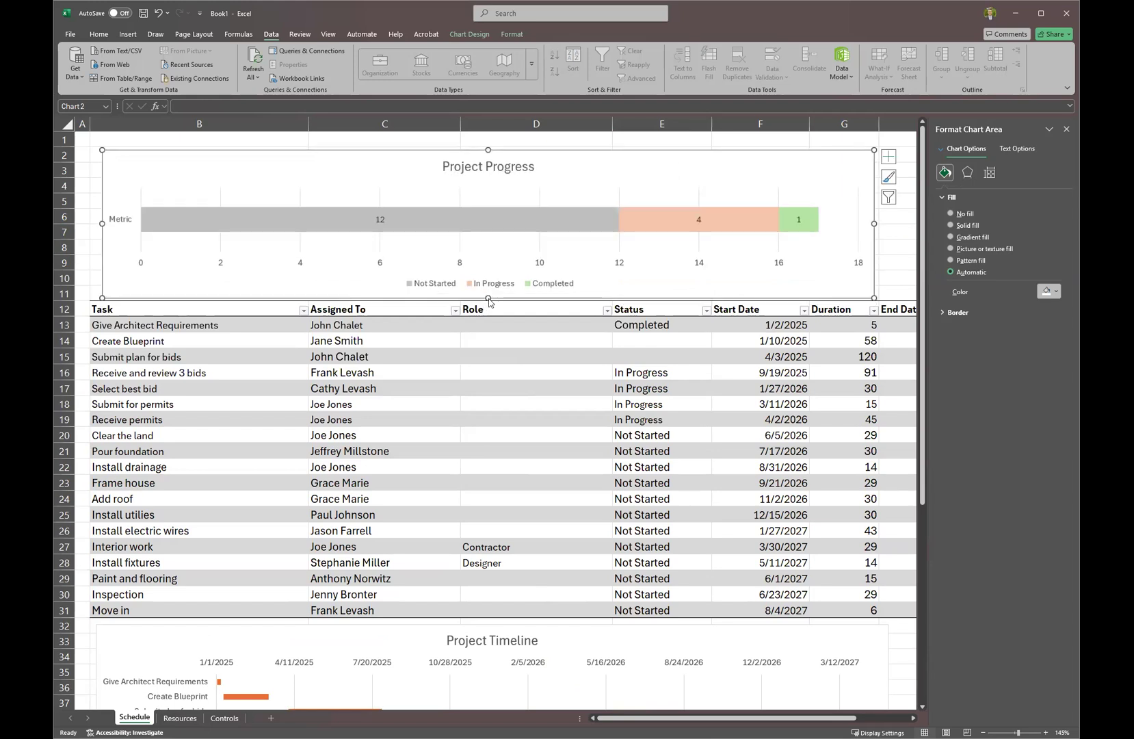
{"action": "mouse_move", "coordinate": [553, 159]}
{"action": "left_mouse_down"}
{"action": "mouse_move", "coordinate": [537, 82]}
{"action": "mouse_move", "coordinate": [536, 145]}
{"action": "left_mouse_up"}
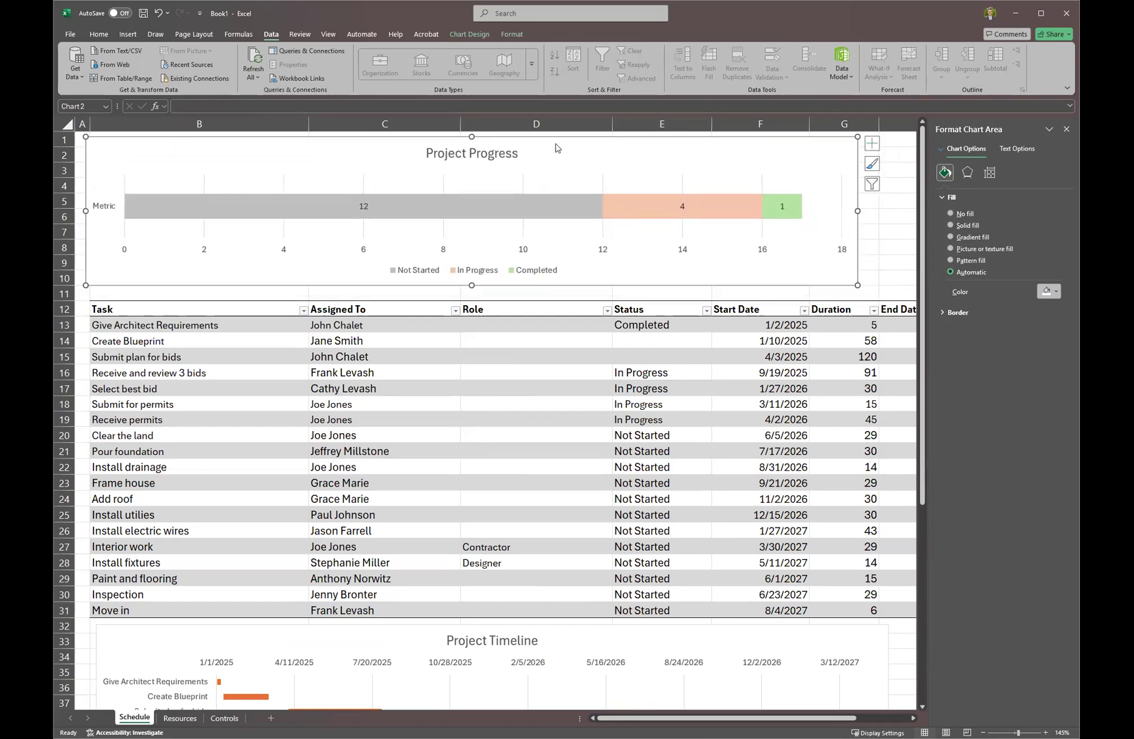
Close the format pane and widen the Project Progress chart to the end of column H.
{"action": "left_click", "coordinate": [1066, 128]}
{"action": "scroll", "coordinate": [917, 460], "scroll_direction": "down", "scroll_amount": 2, "text": "ctrl"}
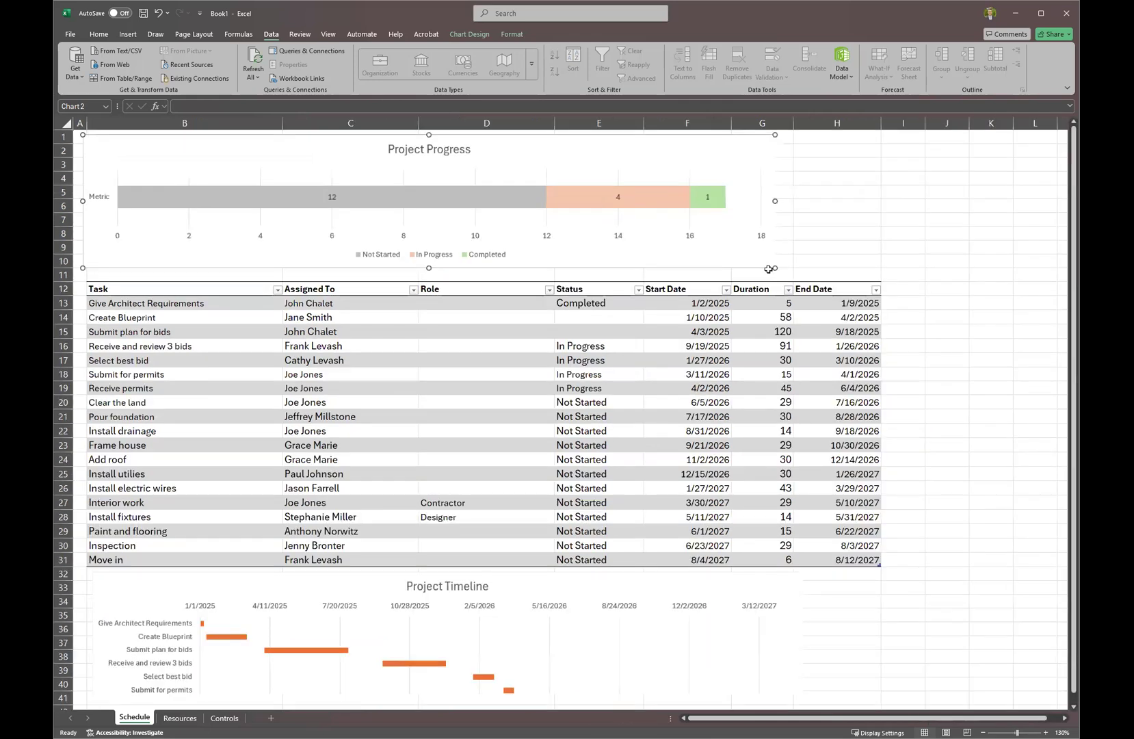
{"action": "left_click_drag", "start_coordinate": [689, 180], "coordinate": [786, 195]}
{"action": "left_click", "coordinate": [619, 333]}
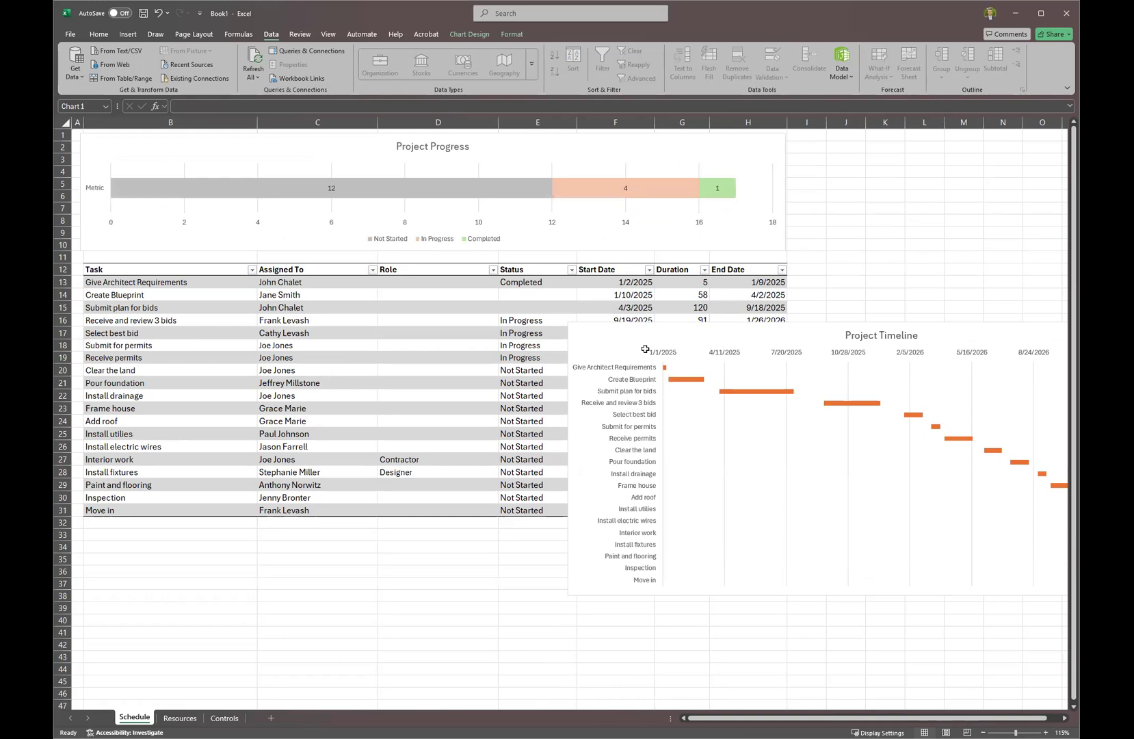
Move the Project Timeline chart beside the task table over columns I–O and make it taller.
{"action": "left_click_drag", "start_coordinate": [512, 528], "coordinate": [985, 226]}
{"action": "left_click_drag", "start_coordinate": [594, 211], "coordinate": [597, 207]}
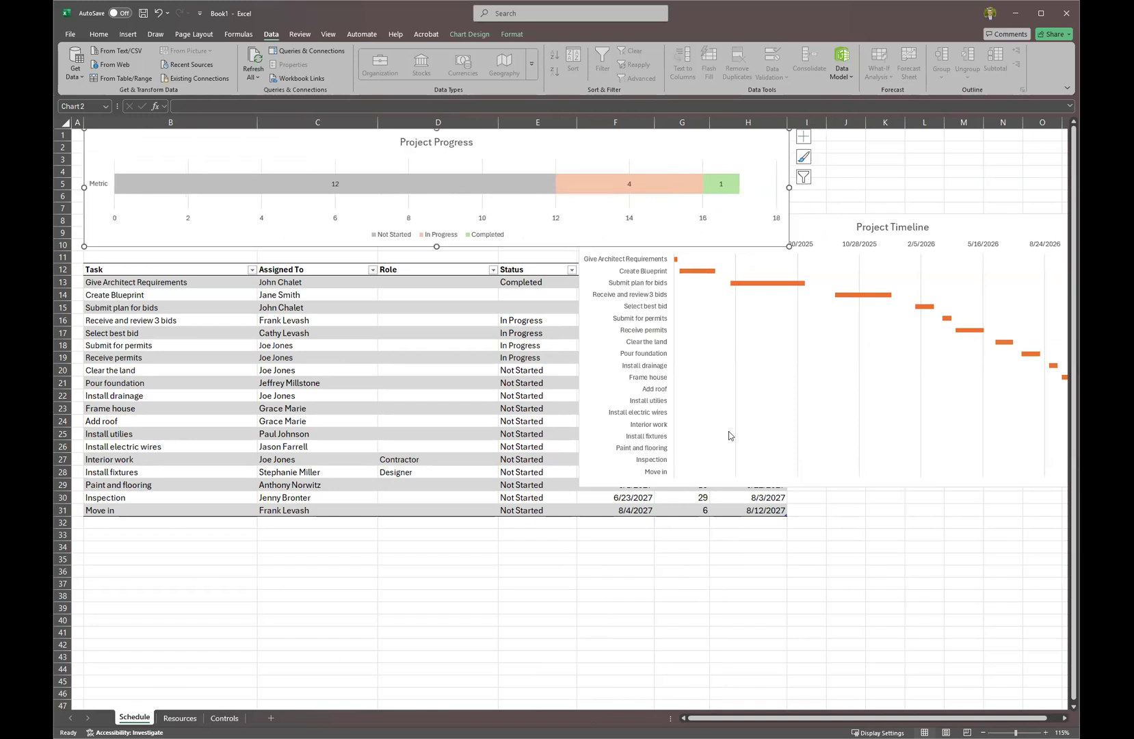
{"action": "left_click_drag", "start_coordinate": [600, 472], "coordinate": [818, 401]}
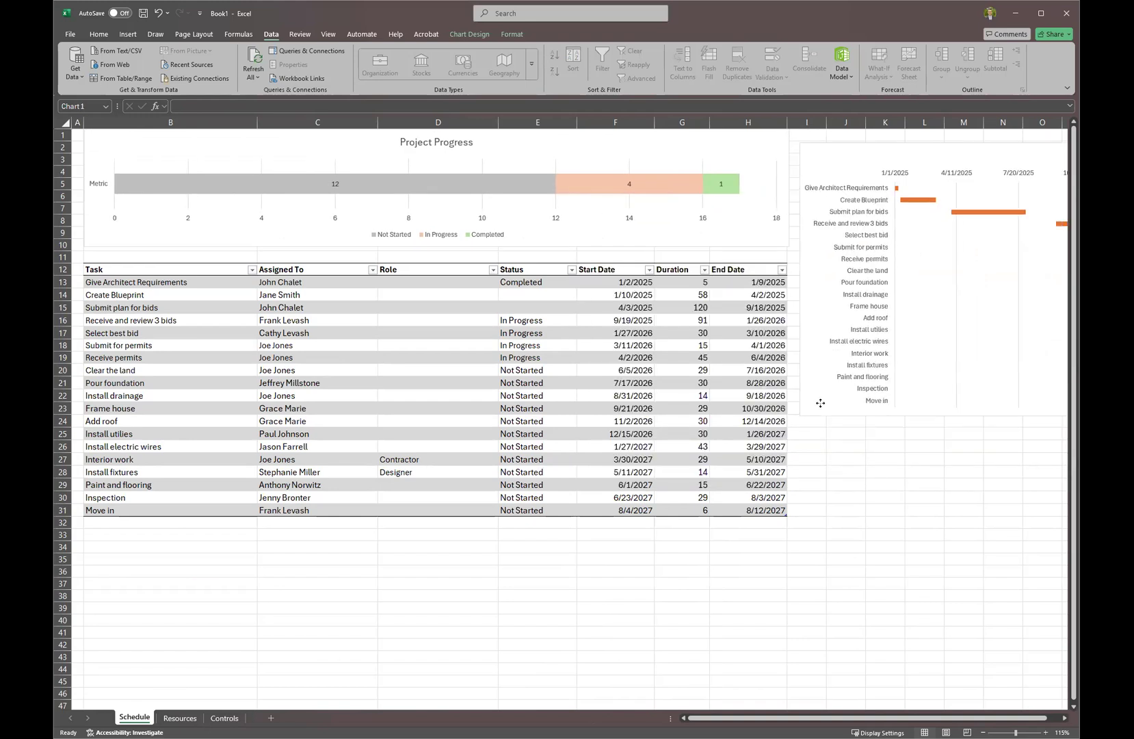
{"action": "left_click_drag", "start_coordinate": [691, 727], "coordinate": [699, 727]}
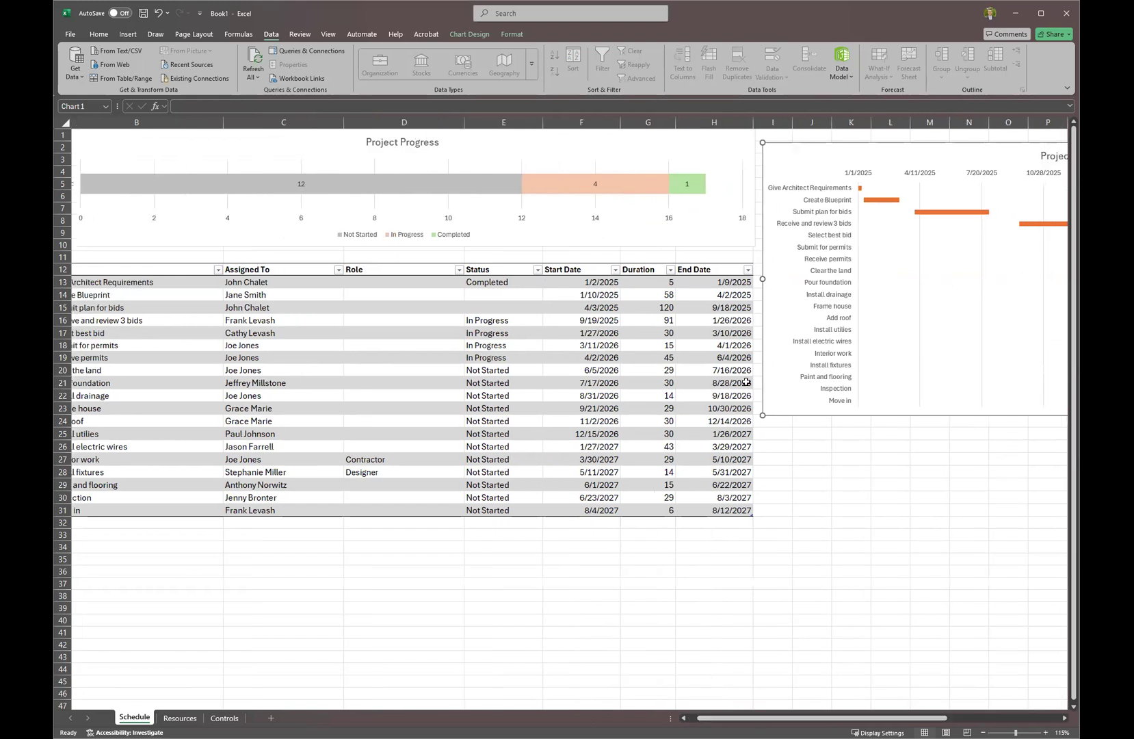
{"action": "scroll", "coordinate": [746, 381], "scroll_direction": "down", "scroll_amount": 2}
{"action": "left_click_drag", "start_coordinate": [693, 339], "coordinate": [691, 411]}
Hide the Schedule sheet's gridlines so the task table and charts sit on plain white.
{"action": "left_click", "coordinate": [780, 718]}
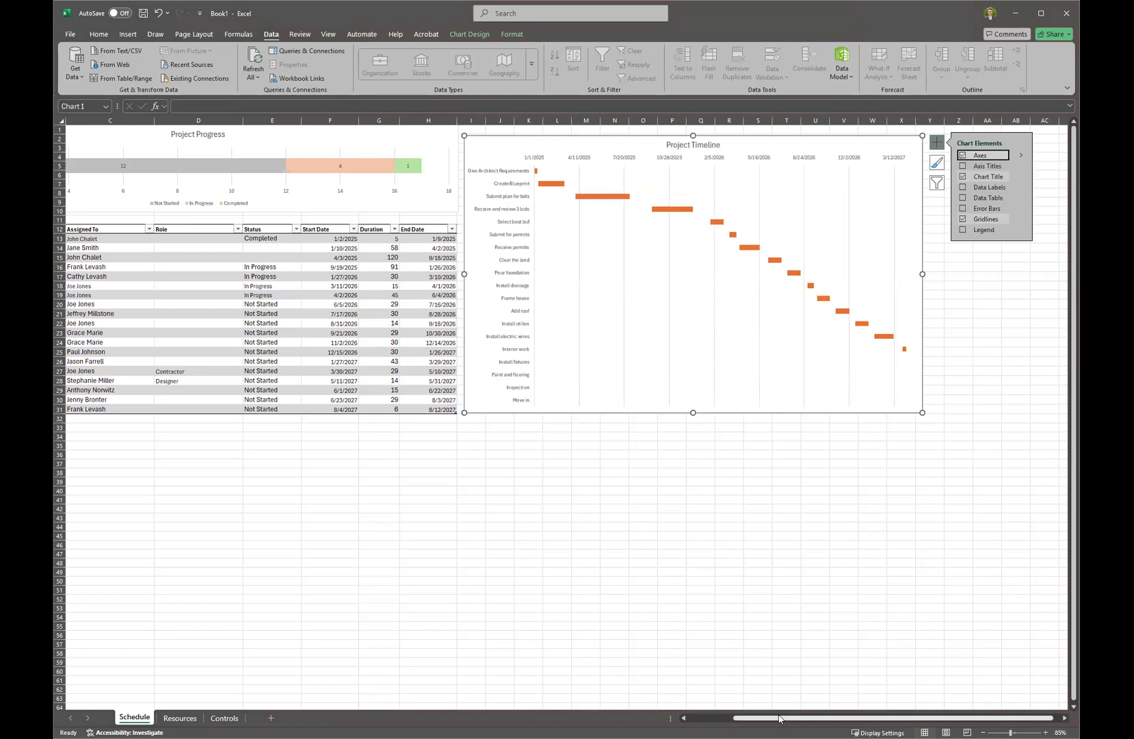
{"action": "left_click", "coordinate": [701, 719]}
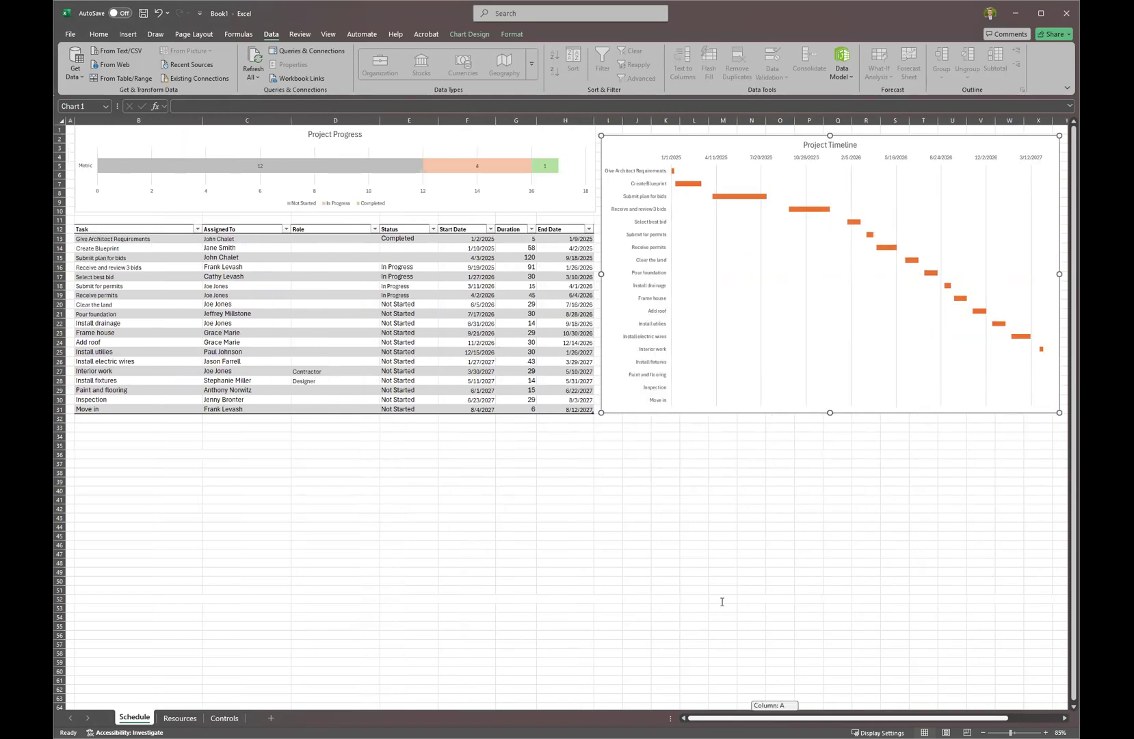
{"action": "left_click", "coordinate": [292, 34]}
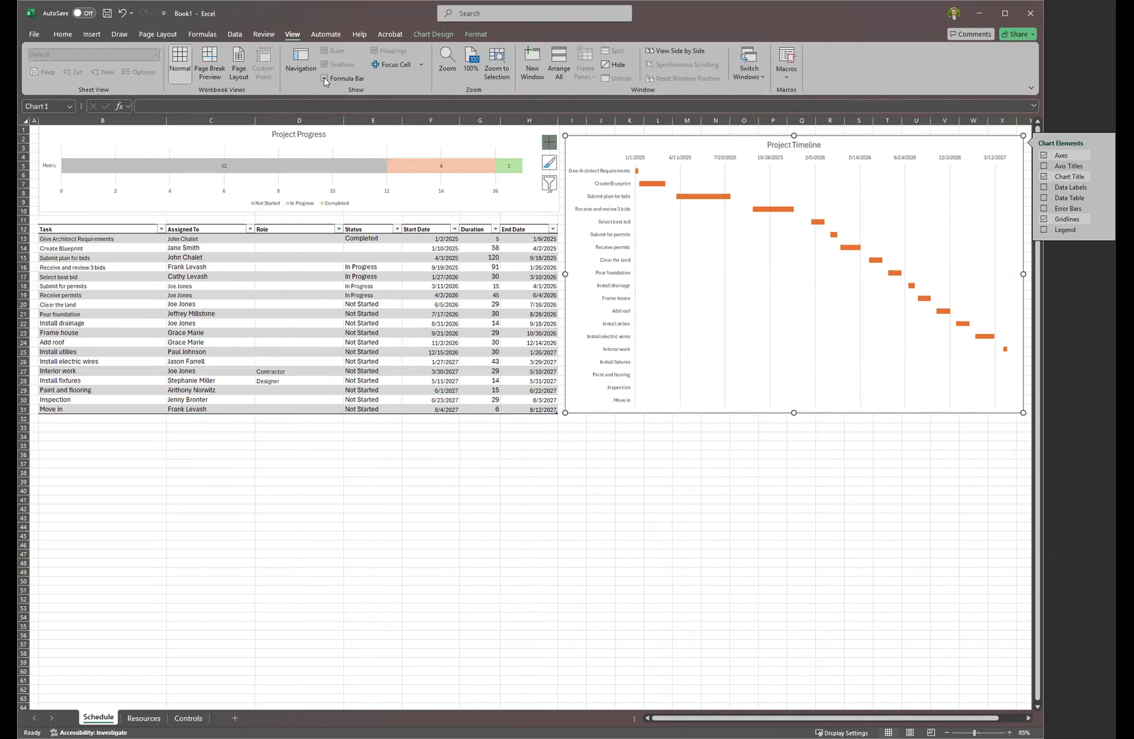
{"action": "left_click", "coordinate": [309, 485]}
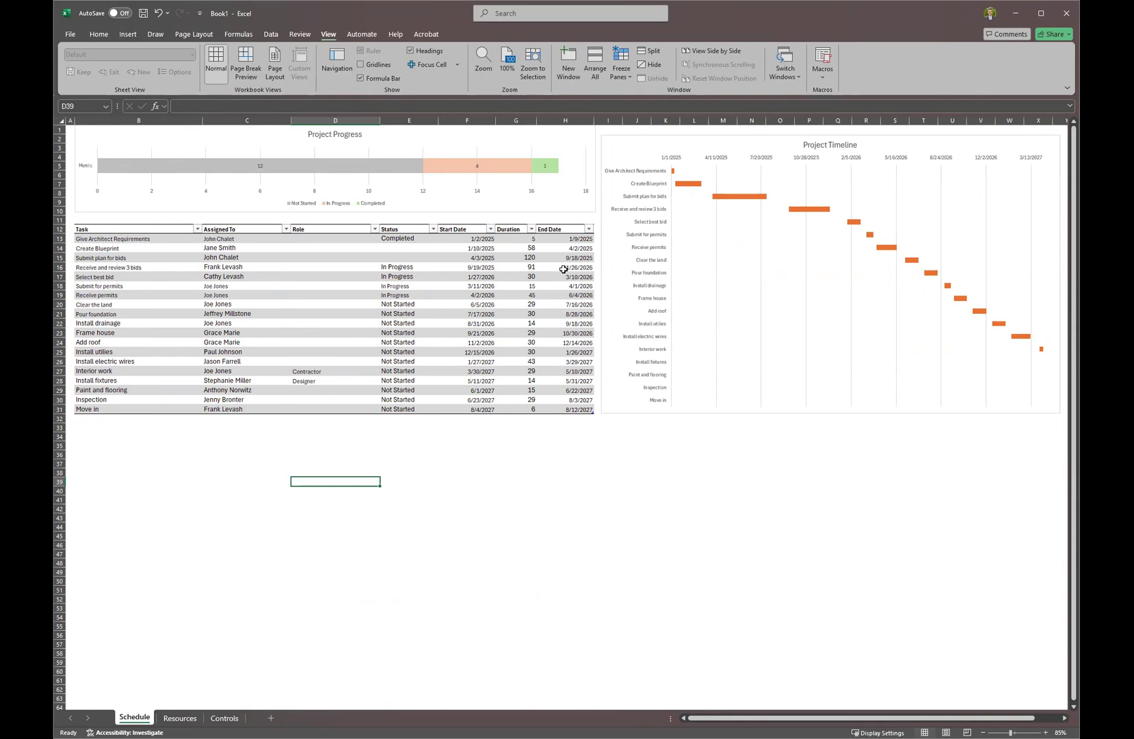
Switch to the Resources sheet.
{"action": "left_click", "coordinate": [180, 716]}
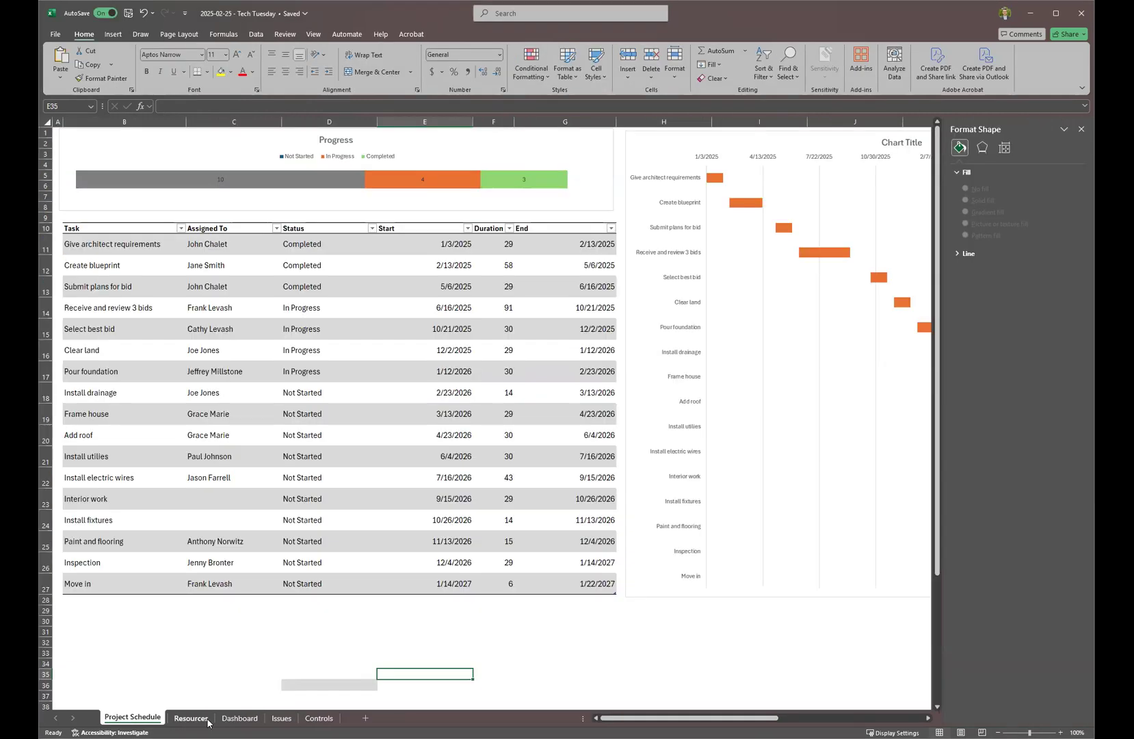
On the Issues sheet, try Sponsor in the excavator issue's Role dropdown, then restore Contractor.
{"action": "left_click", "coordinate": [282, 717]}
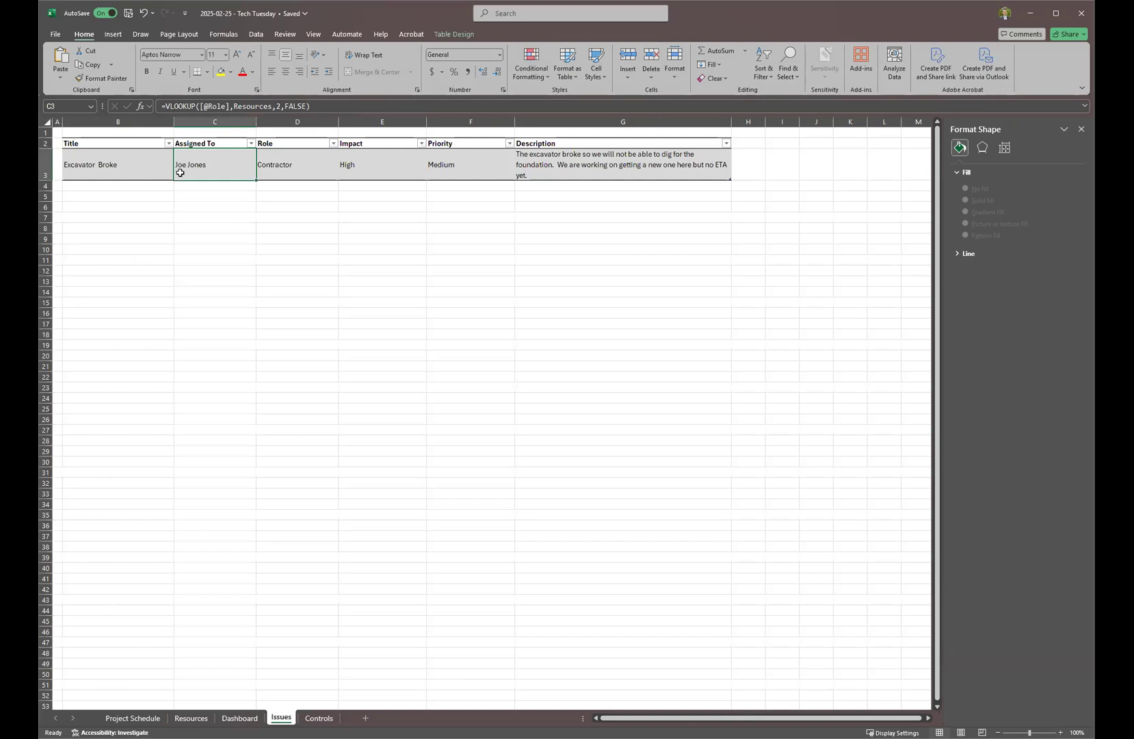
{"action": "left_click", "coordinate": [300, 163]}
{"action": "left_click", "coordinate": [342, 175]}
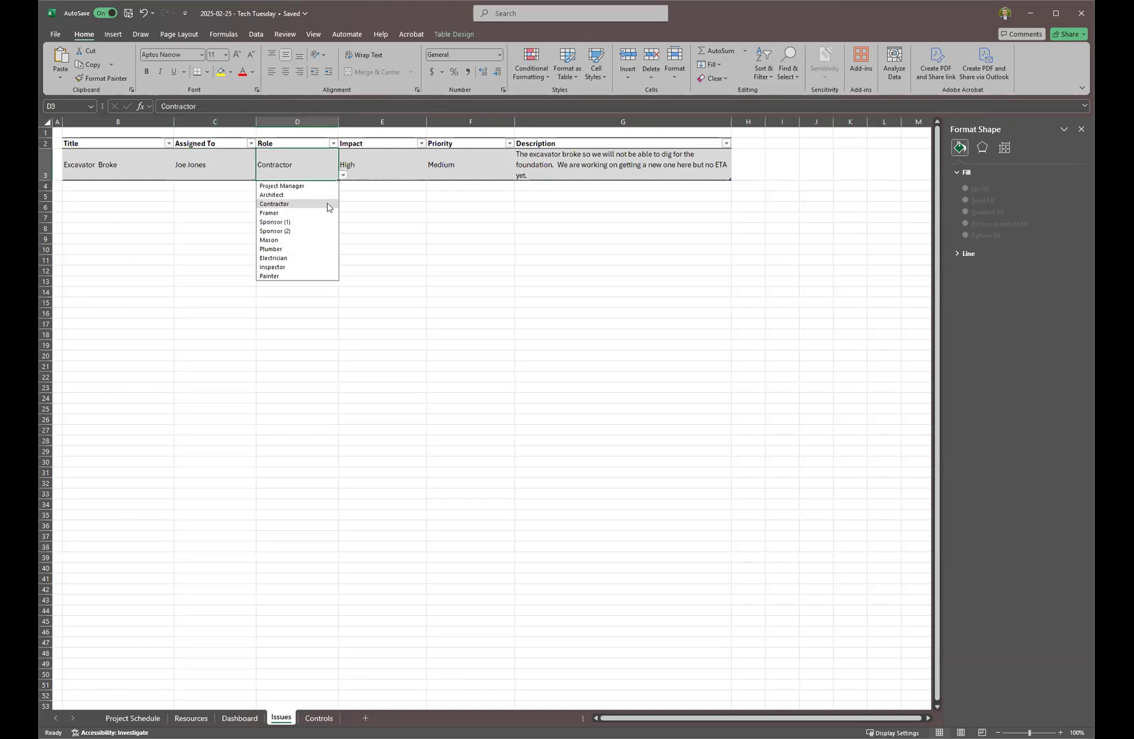
{"action": "left_click", "coordinate": [319, 221]}
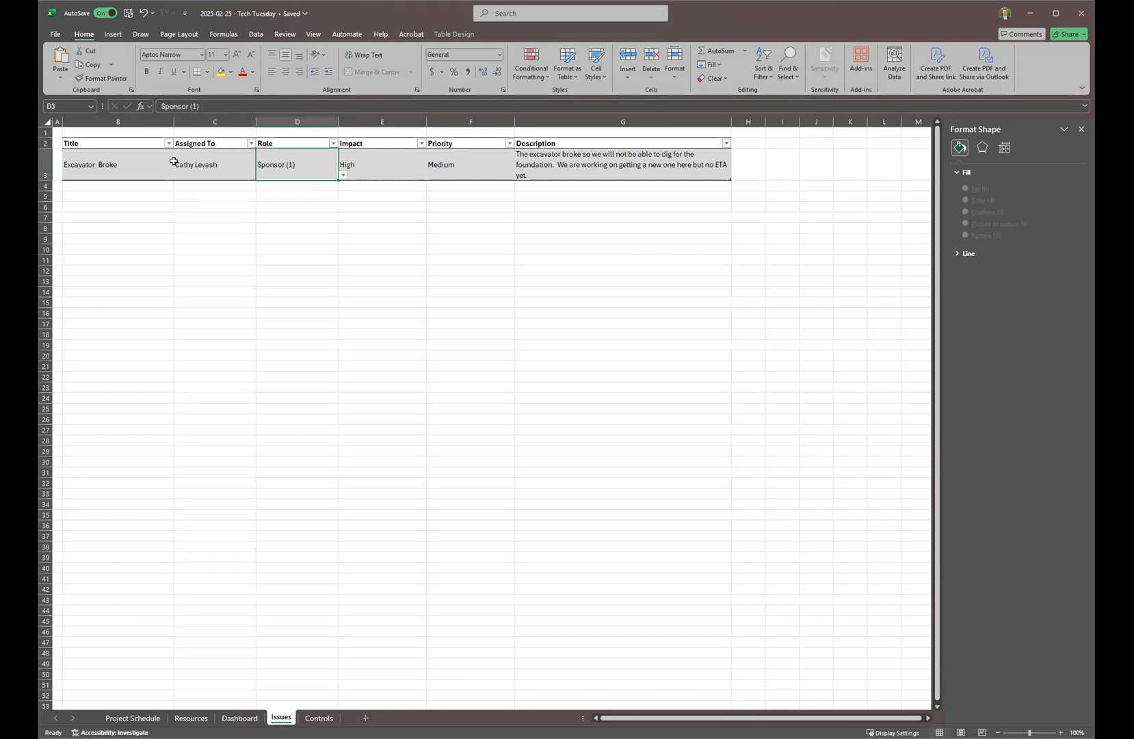
{"action": "left_click", "coordinate": [343, 175]}
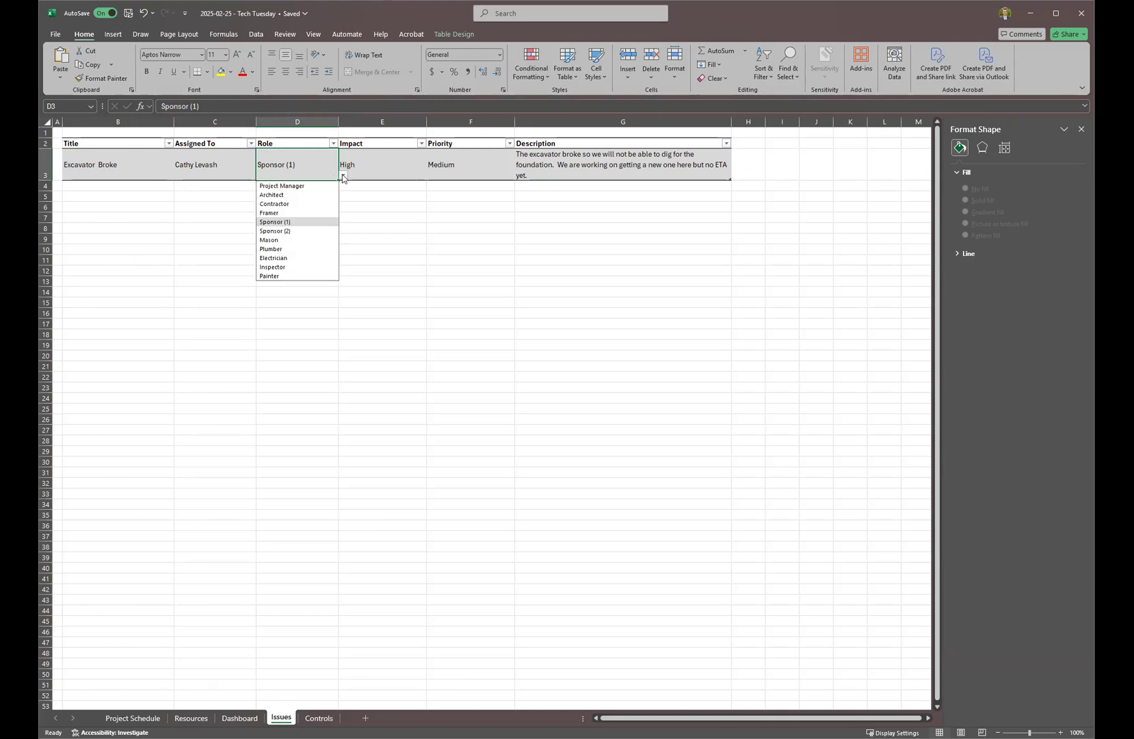
{"action": "left_click", "coordinate": [324, 203]}
{"action": "left_click", "coordinate": [236, 156]}
Check the Impact and Priority dropdowns, keeping High and Medium, then go to Dashboard.
{"action": "left_click", "coordinate": [353, 168]}
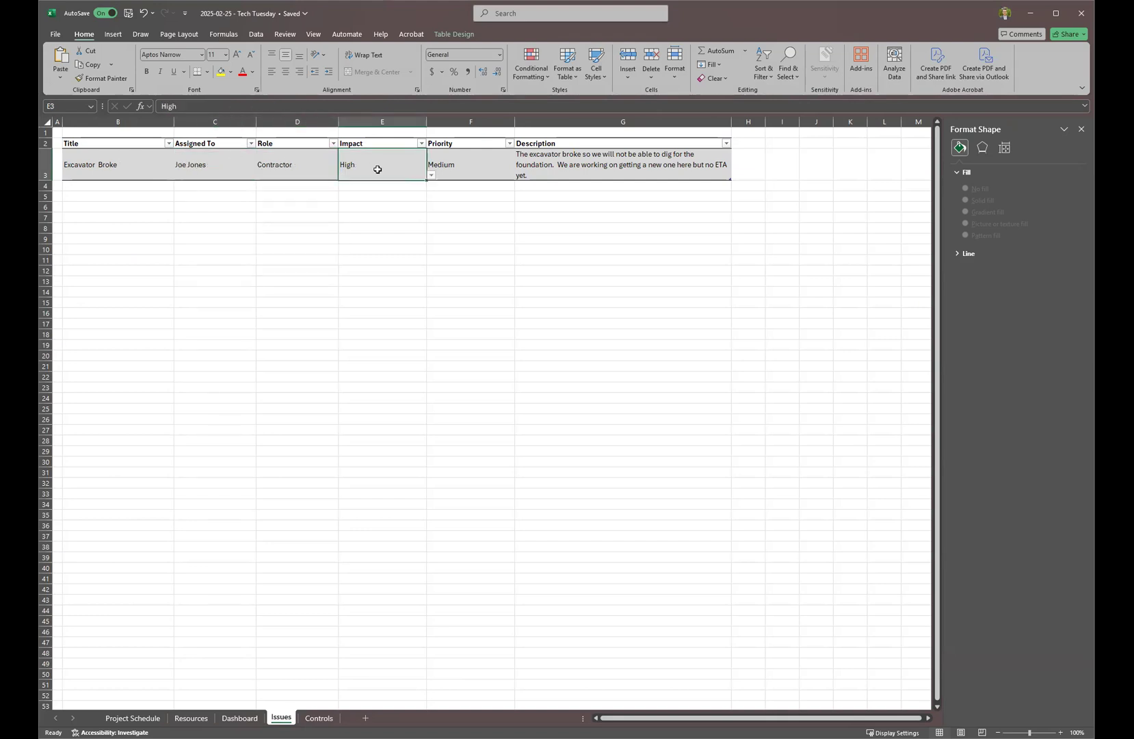
{"action": "left_click", "coordinate": [432, 176]}
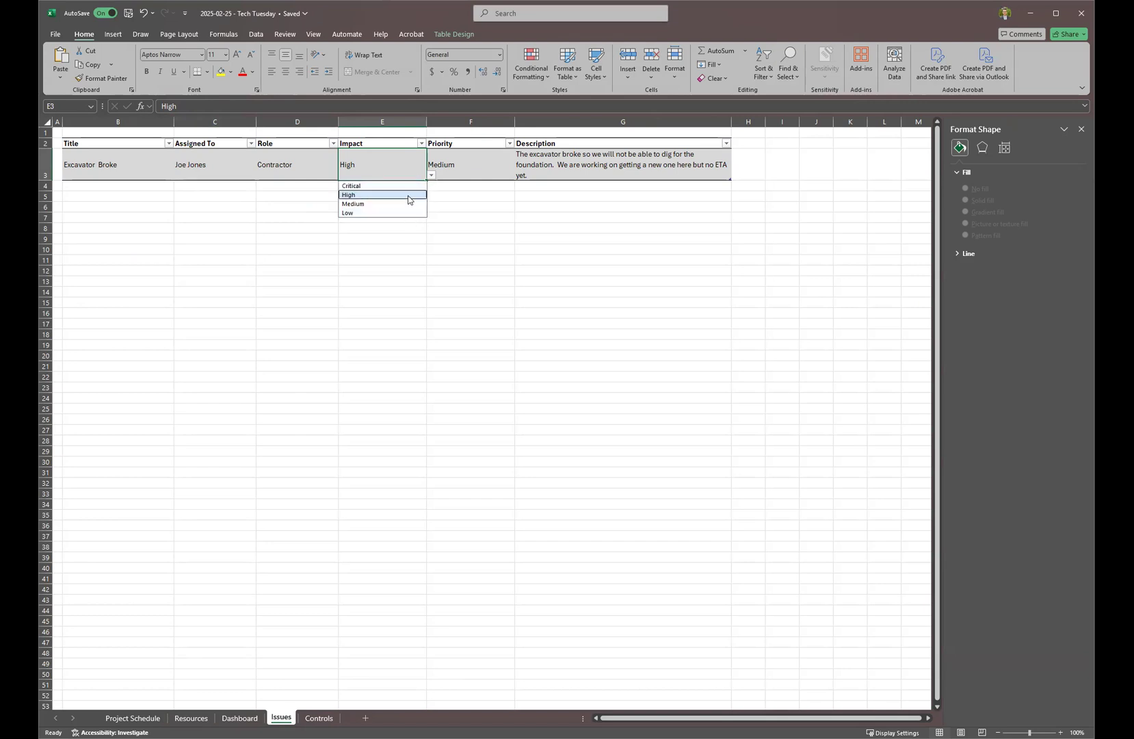
{"action": "left_click", "coordinate": [499, 163]}
{"action": "left_click", "coordinate": [519, 176]}
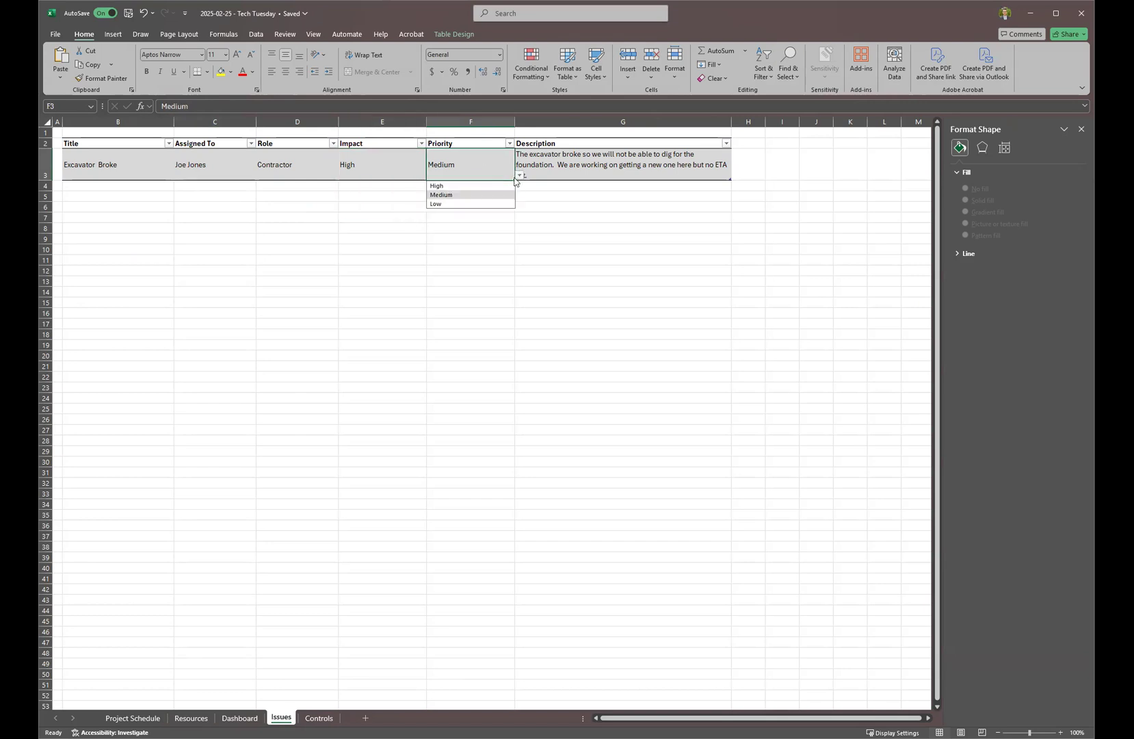
{"action": "left_click", "coordinate": [580, 159]}
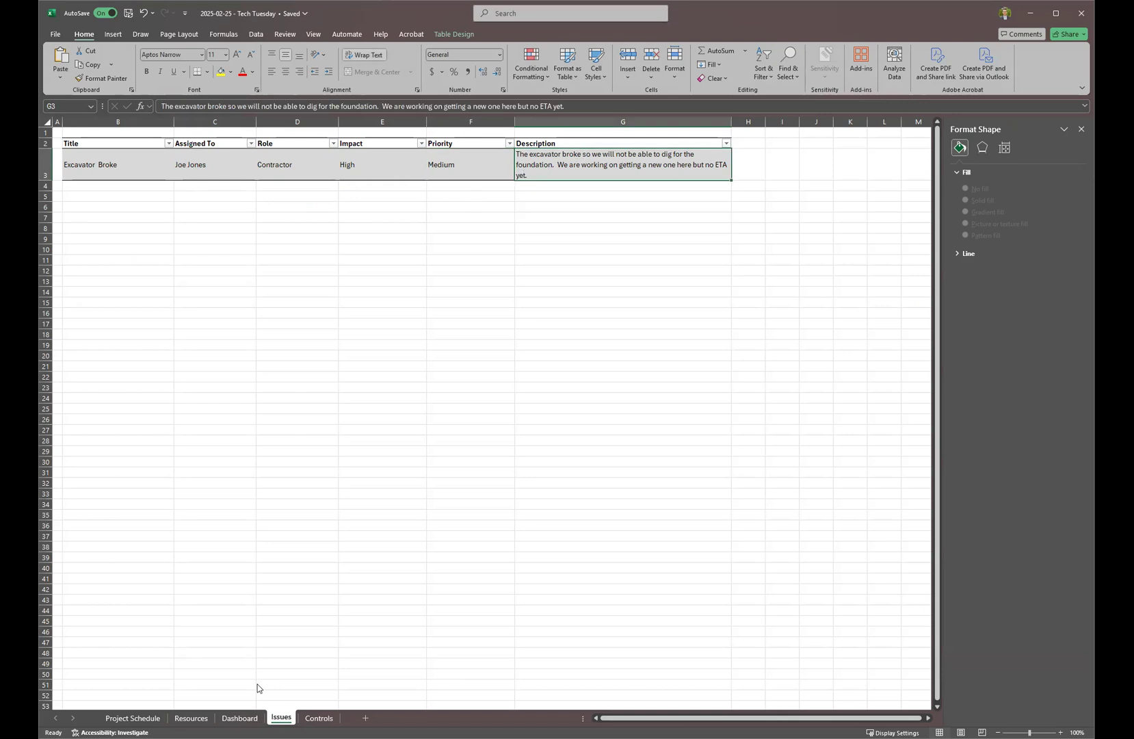
{"action": "left_click", "coordinate": [239, 718]}
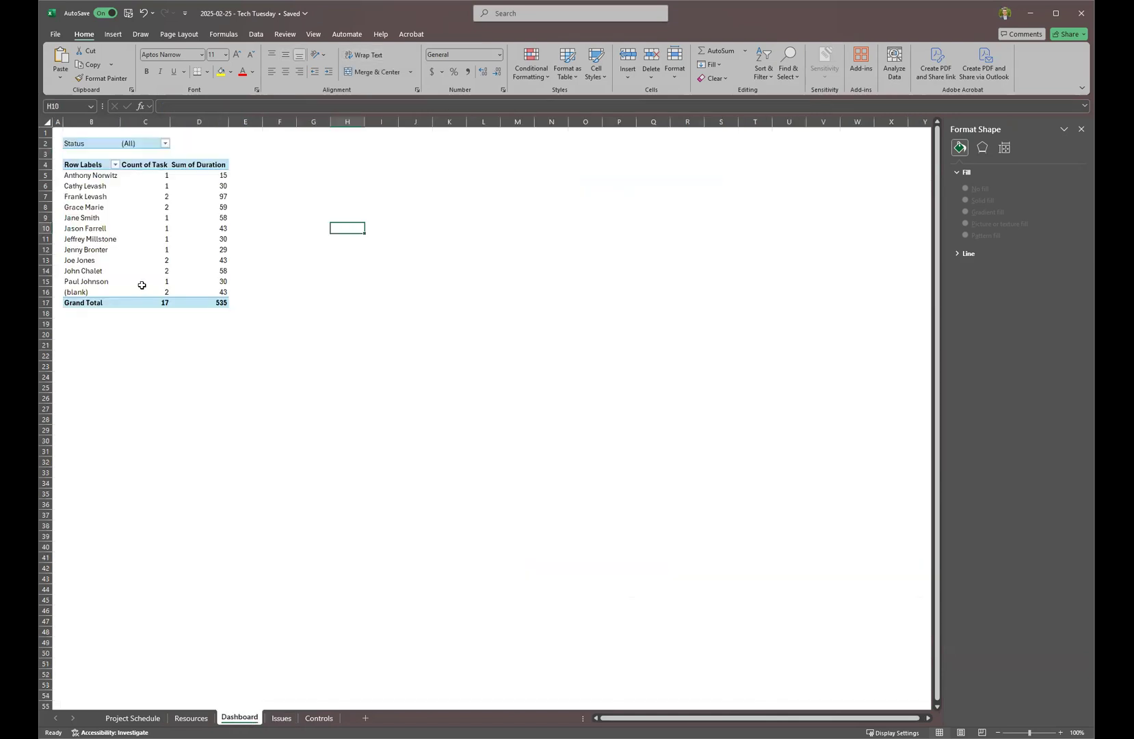
Insert a PivotTable at D28 from the Schedule table, with Assigned To as rows.
{"action": "left_click", "coordinate": [187, 419]}
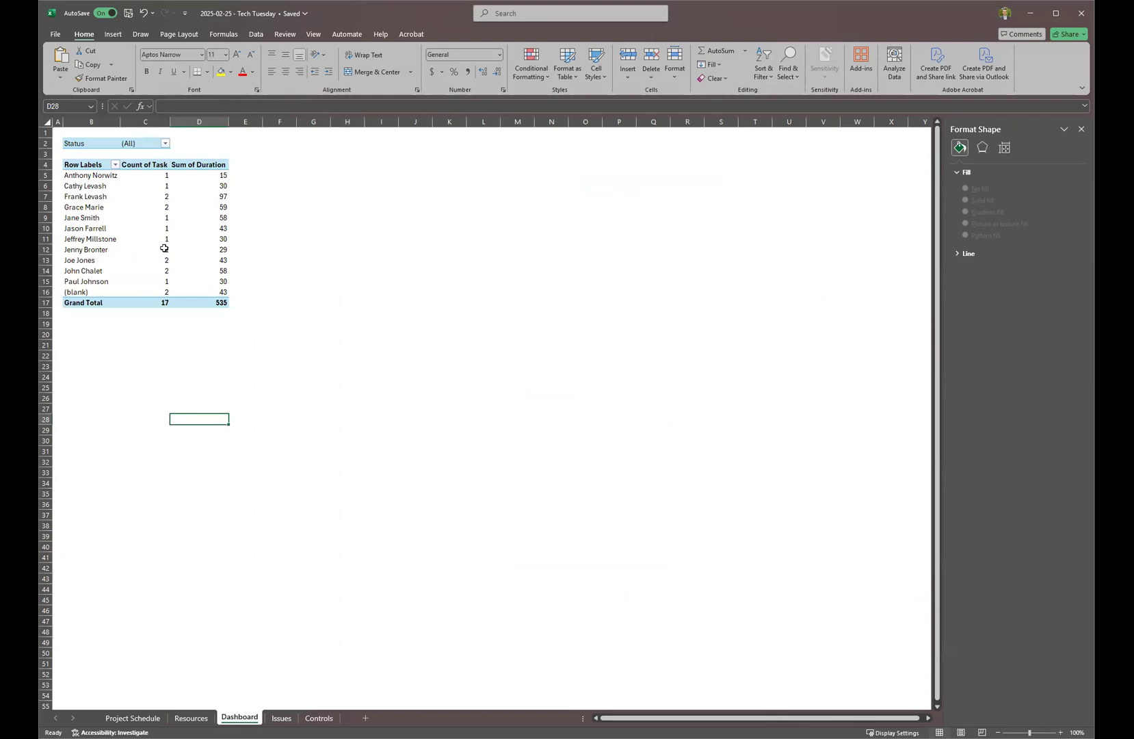
{"action": "left_click", "coordinate": [113, 34]}
{"action": "left_click", "coordinate": [68, 58]}
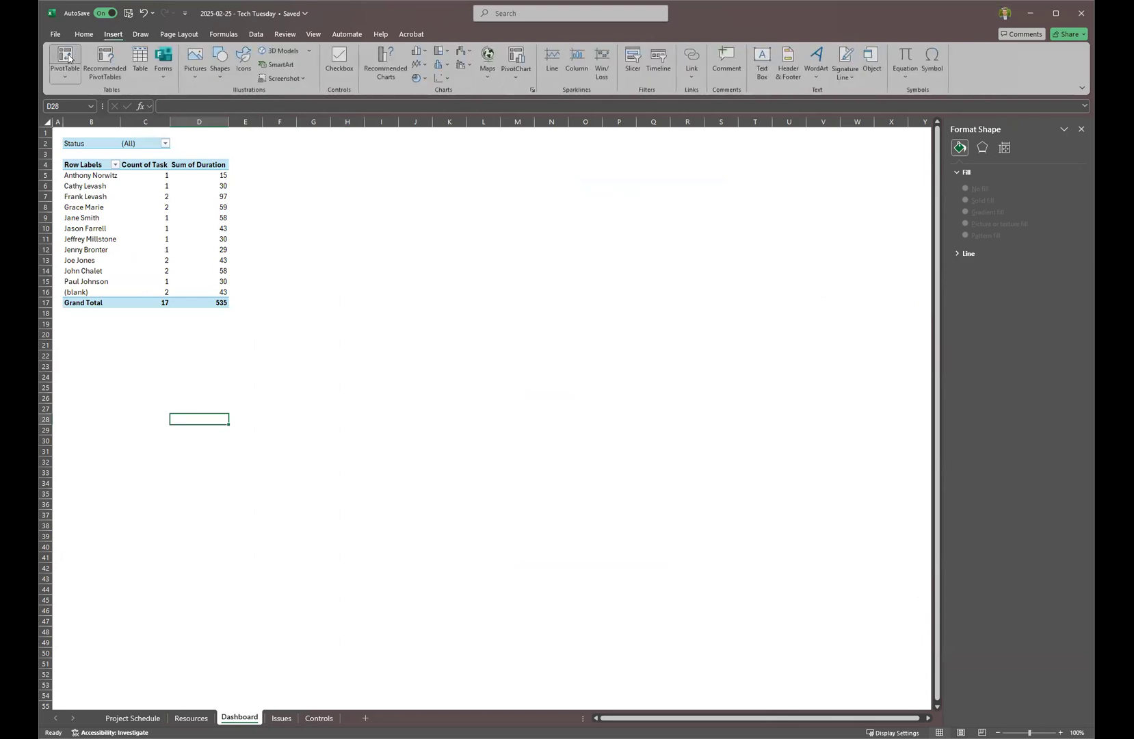
{"action": "type", "text": "Schedule"}
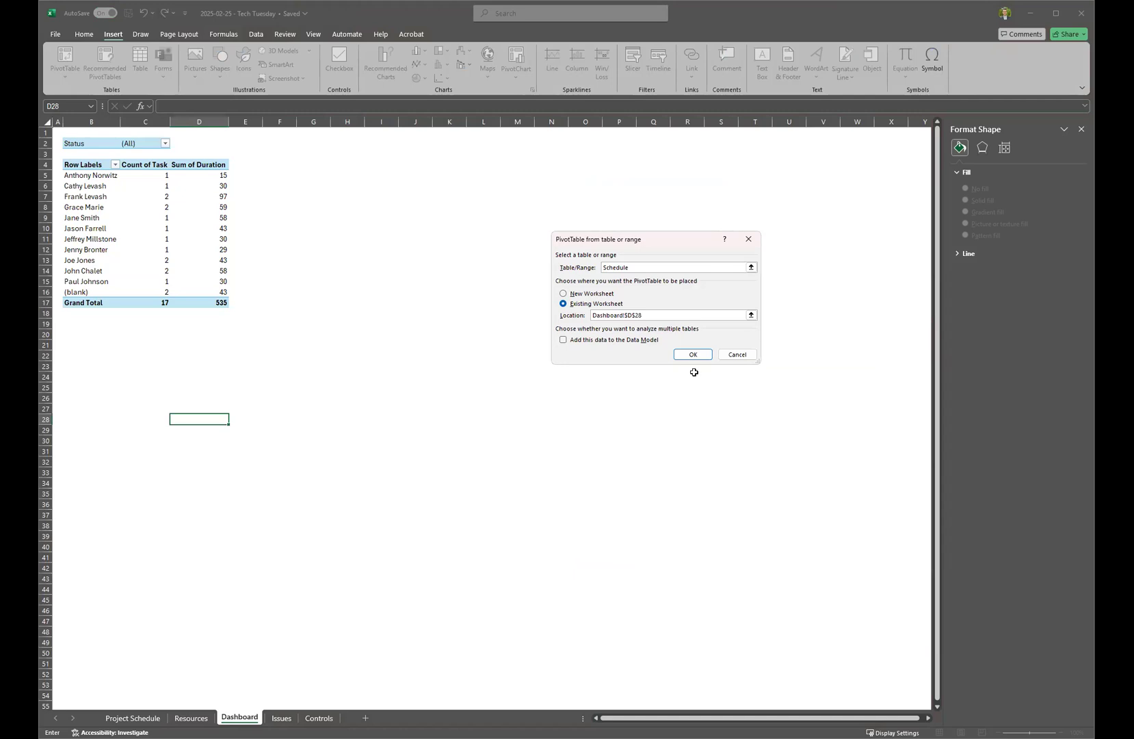
{"action": "left_click", "coordinate": [687, 358]}
{"action": "left_click", "coordinate": [689, 354]}
{"action": "left_click_drag", "start_coordinate": [956, 286], "coordinate": [929, 621]}
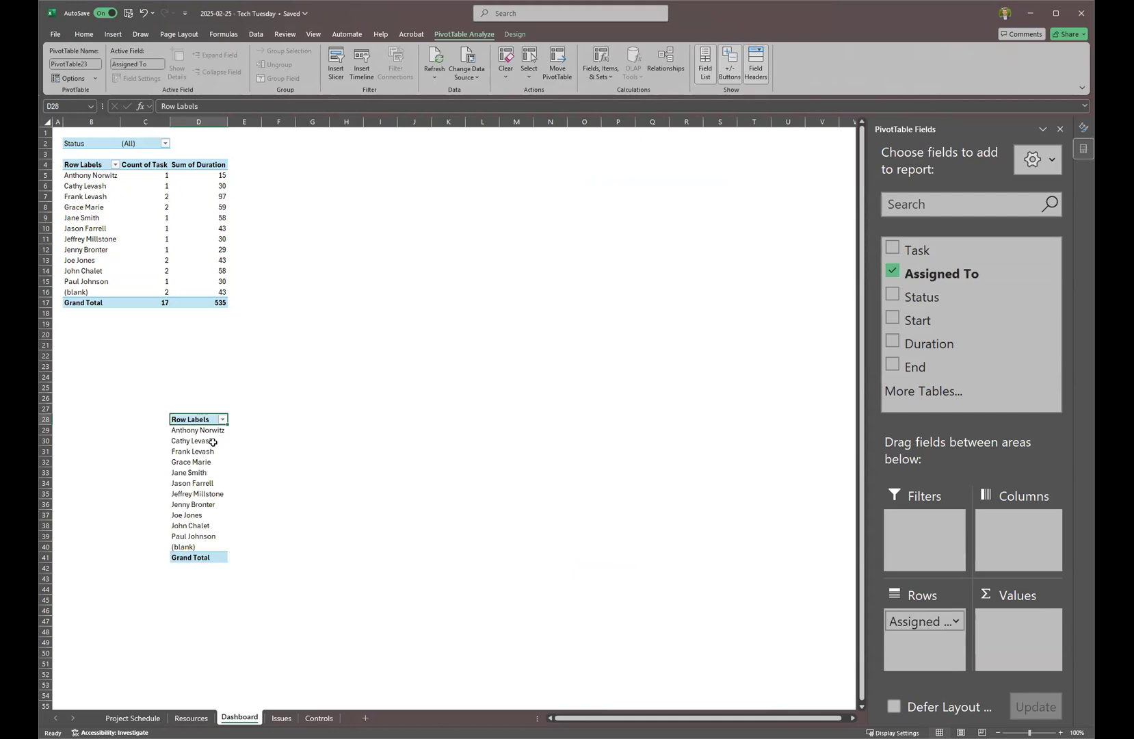
Add Count of Task per assignee and apply a plain bordered light PivotTable style.
{"action": "left_click_drag", "start_coordinate": [917, 250], "coordinate": [1013, 631]}
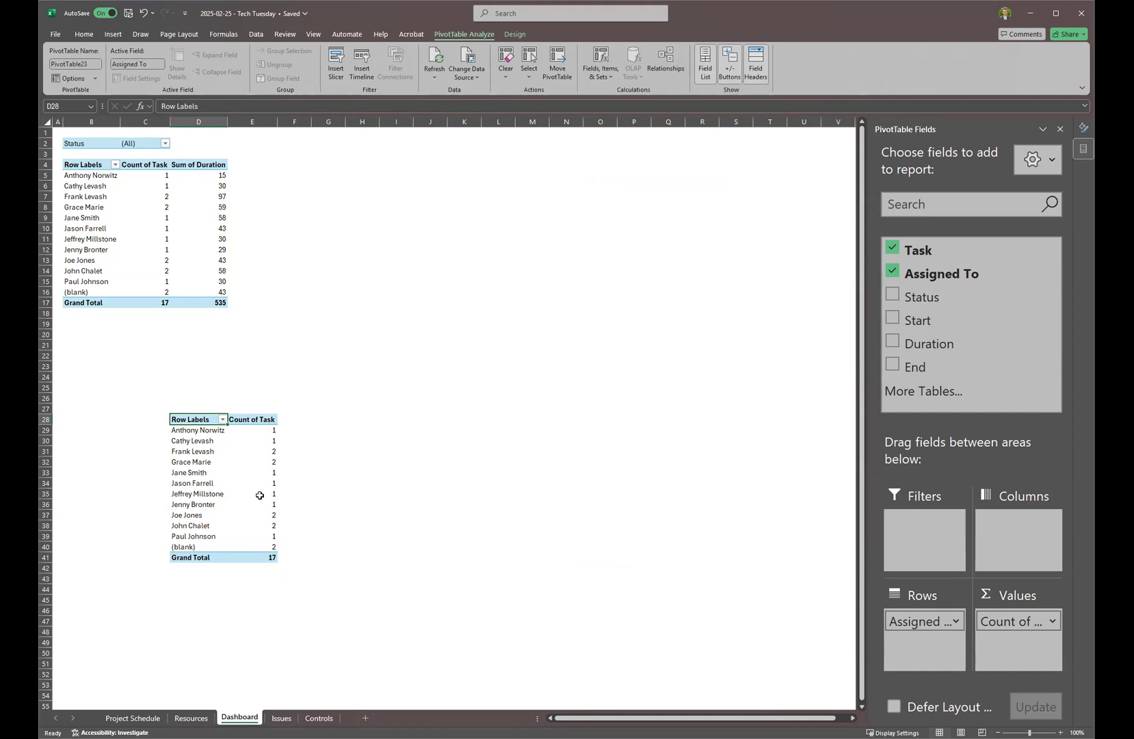
{"action": "mouse_move", "coordinate": [260, 495]}
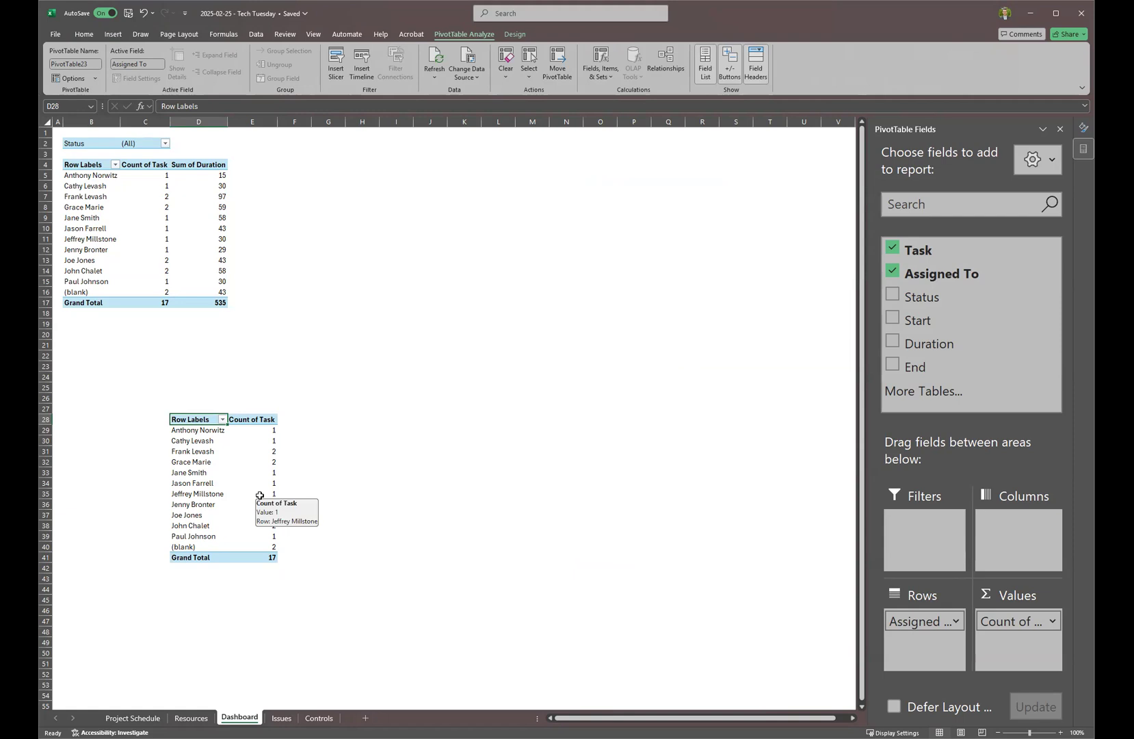
{"action": "left_click", "coordinate": [514, 34]}
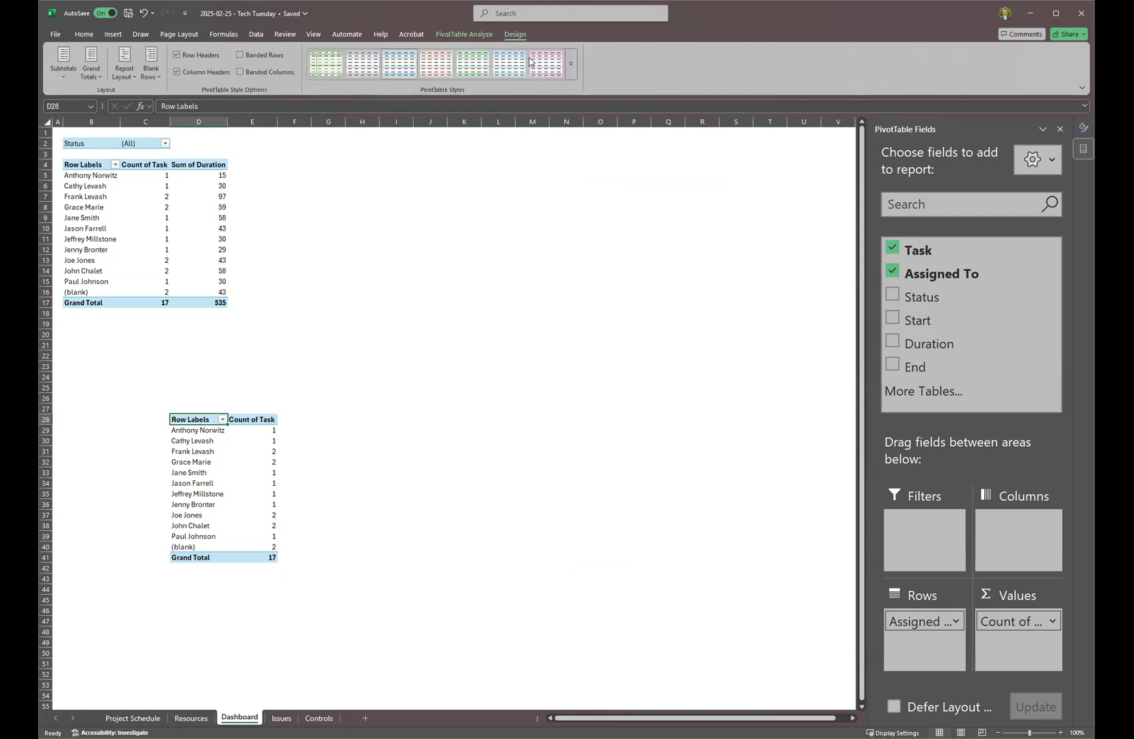
{"action": "left_click", "coordinate": [572, 71]}
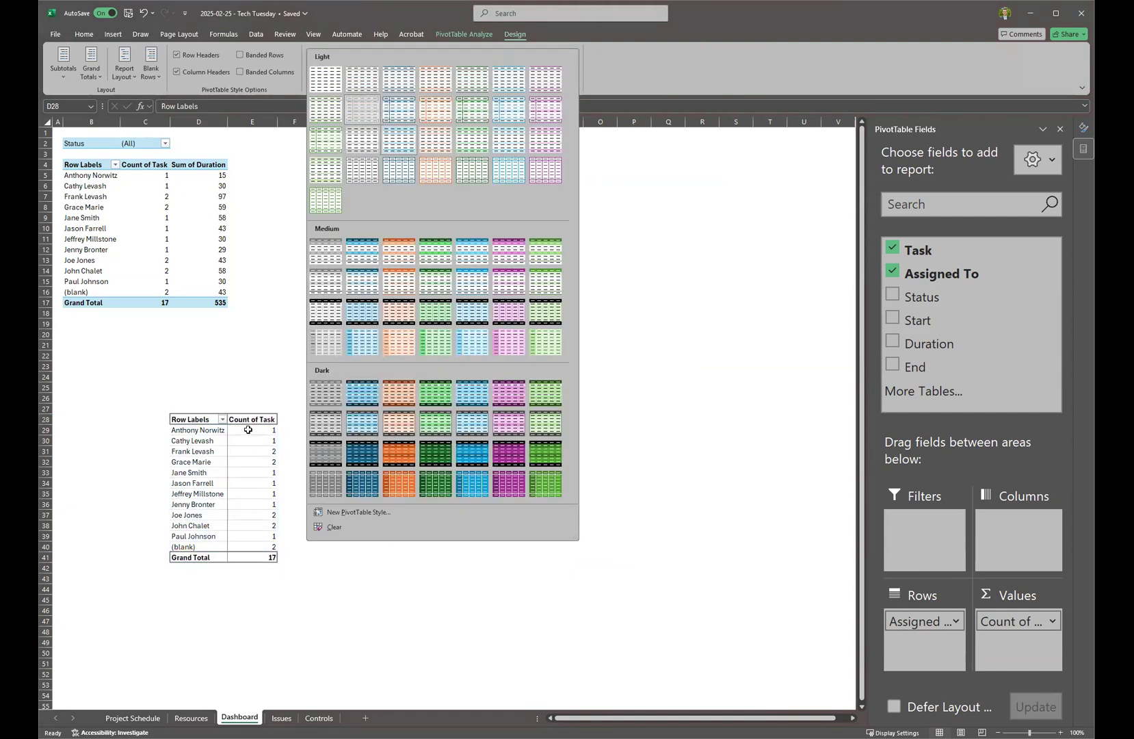
{"action": "left_click_drag", "start_coordinate": [247, 415], "coordinate": [274, 379]}
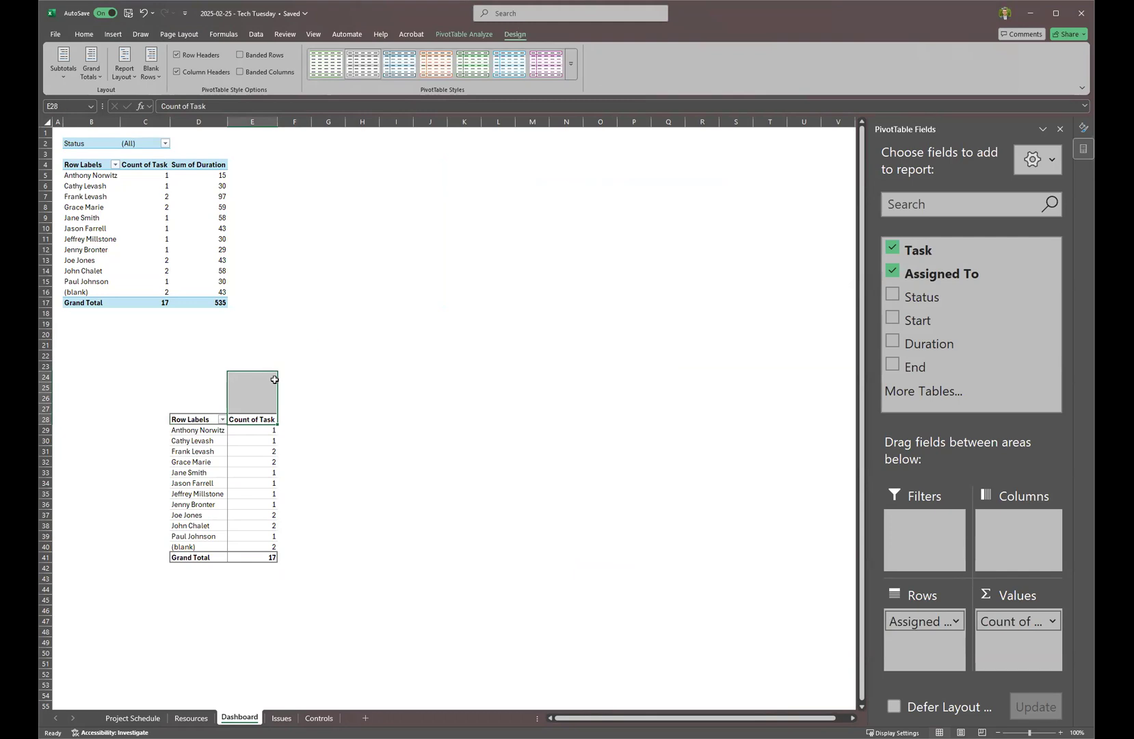
Inspect the second pivot's task counts and assignee names.
{"action": "left_click", "coordinate": [359, 373]}
{"action": "left_click", "coordinate": [246, 484]}
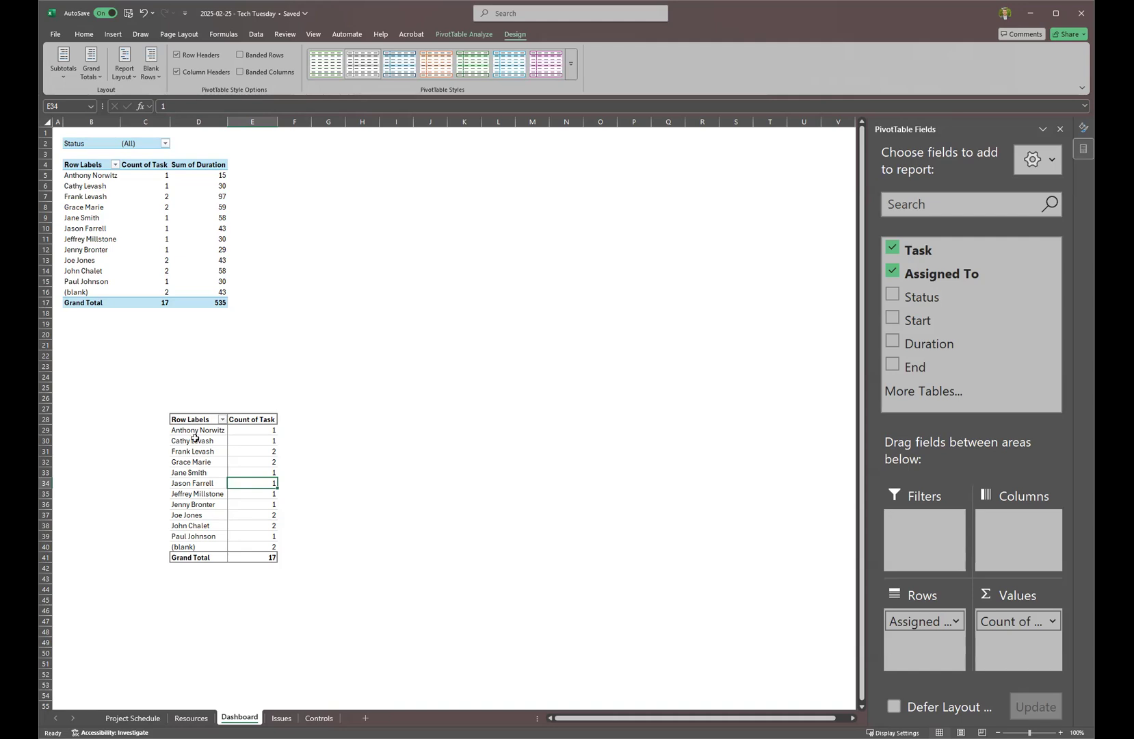
{"action": "left_click", "coordinate": [204, 426]}
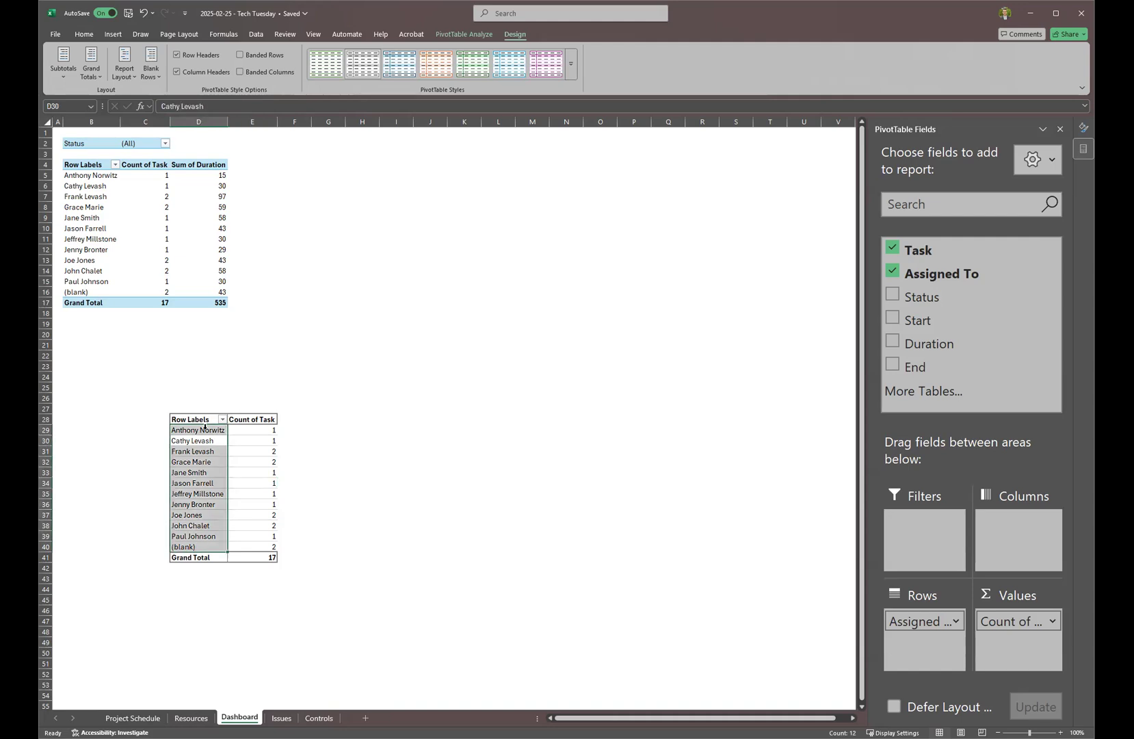
{"action": "left_click", "coordinate": [331, 454]}
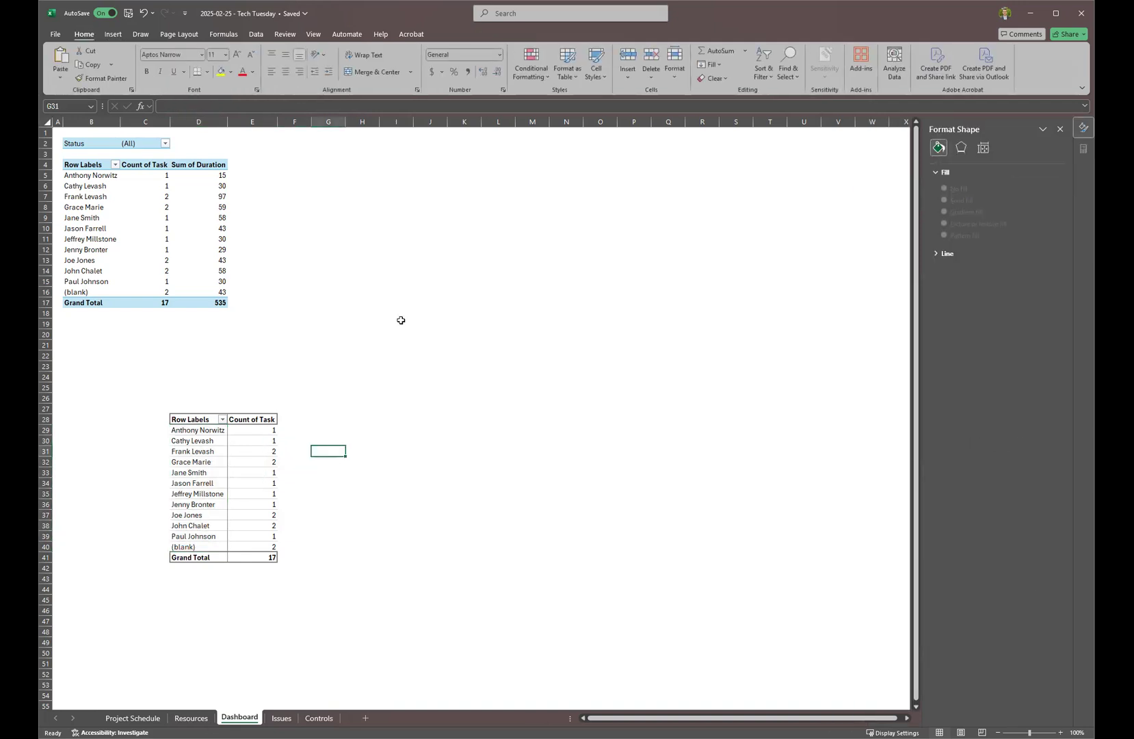
Add Status as a report filter on the second pivot and set it to (blank).
{"action": "left_click", "coordinate": [165, 142]}
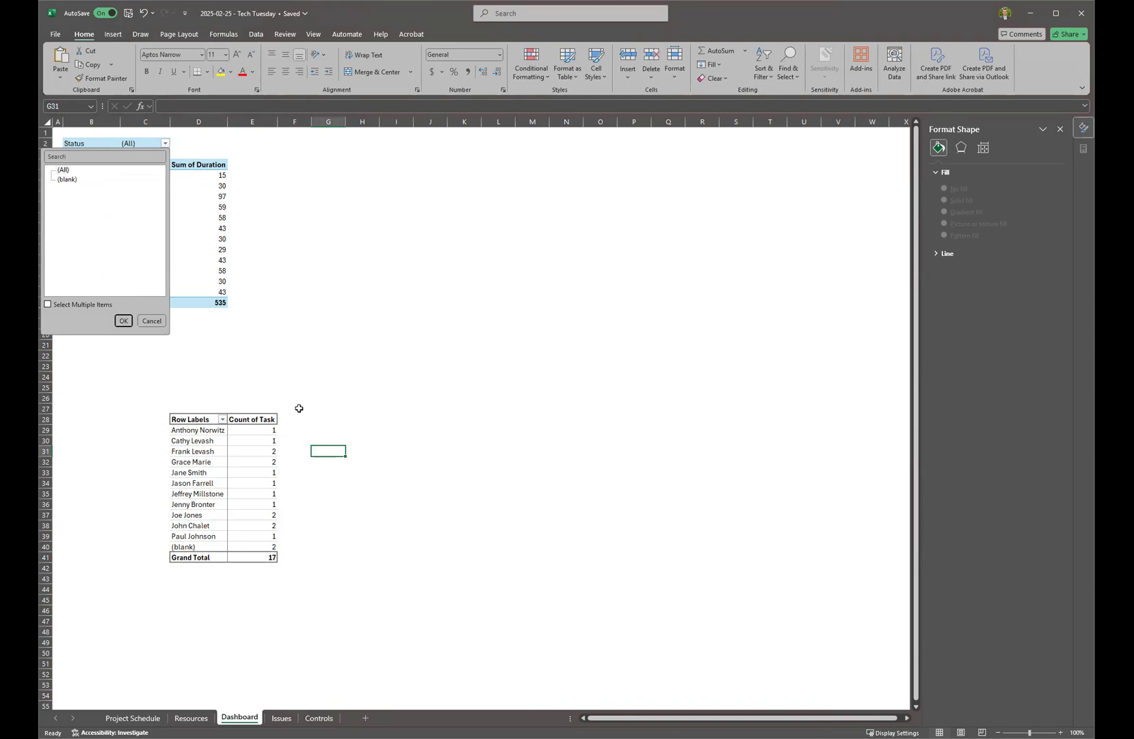
{"action": "left_click", "coordinate": [198, 440]}
{"action": "left_click_drag", "start_coordinate": [961, 298], "coordinate": [916, 533]}
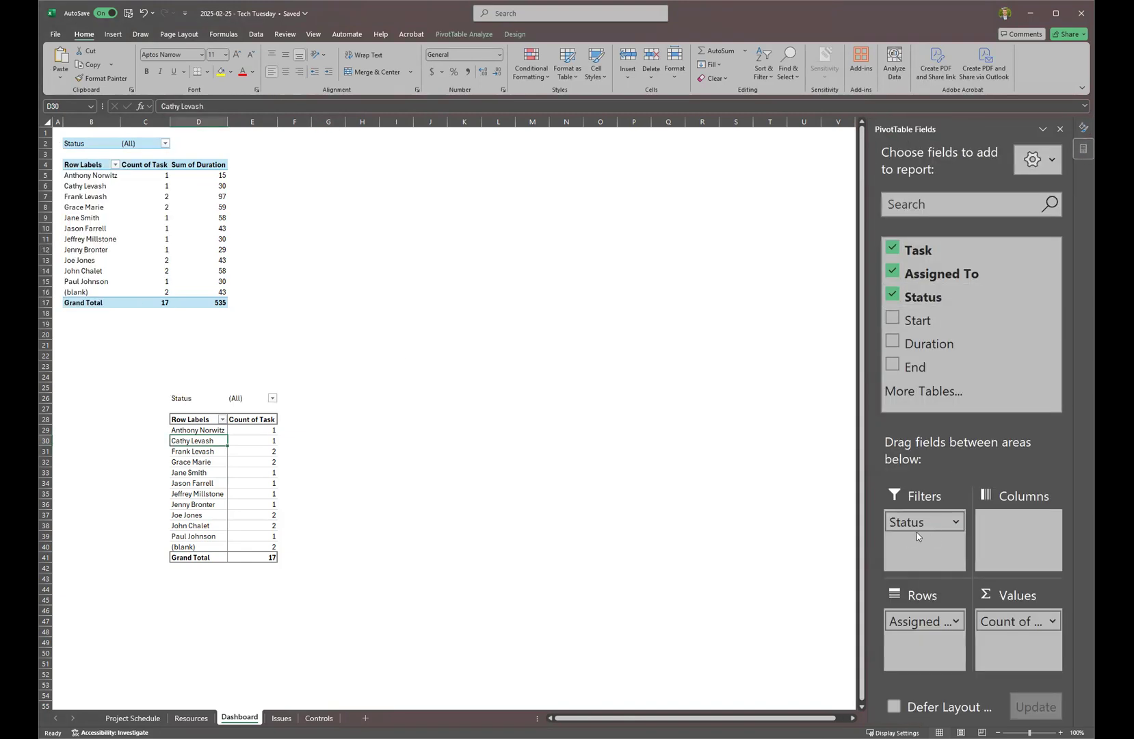
{"action": "left_click", "coordinate": [273, 398]}
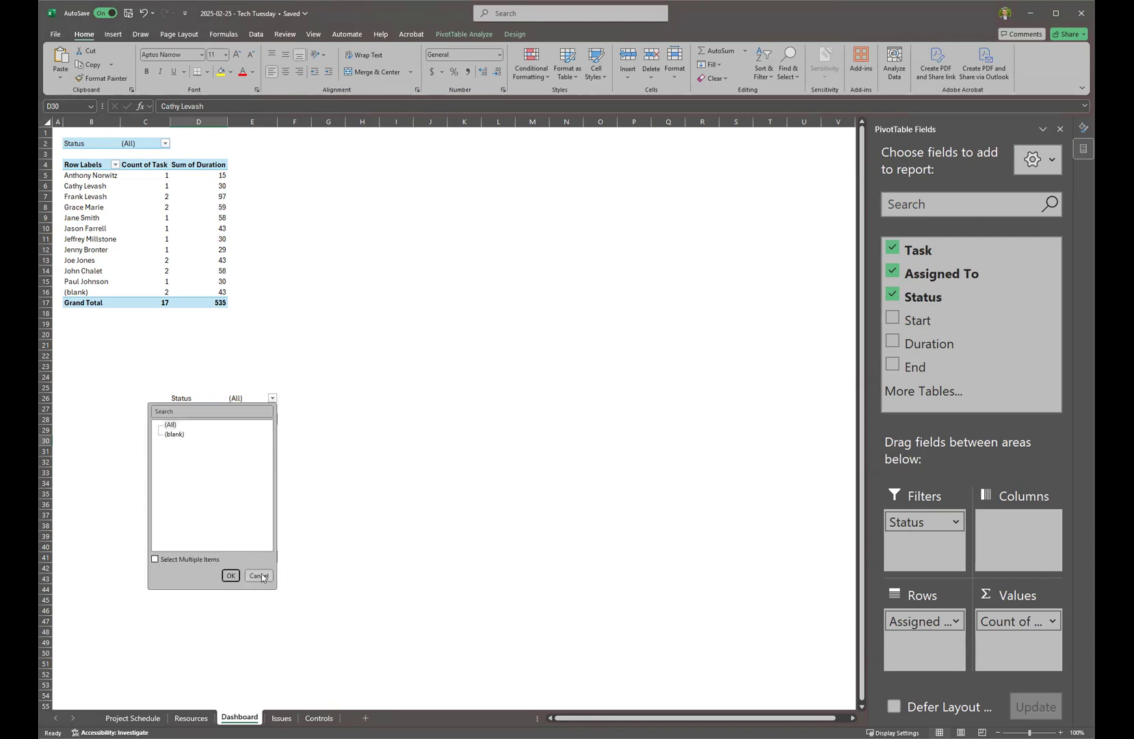
{"action": "left_click", "coordinate": [260, 576]}
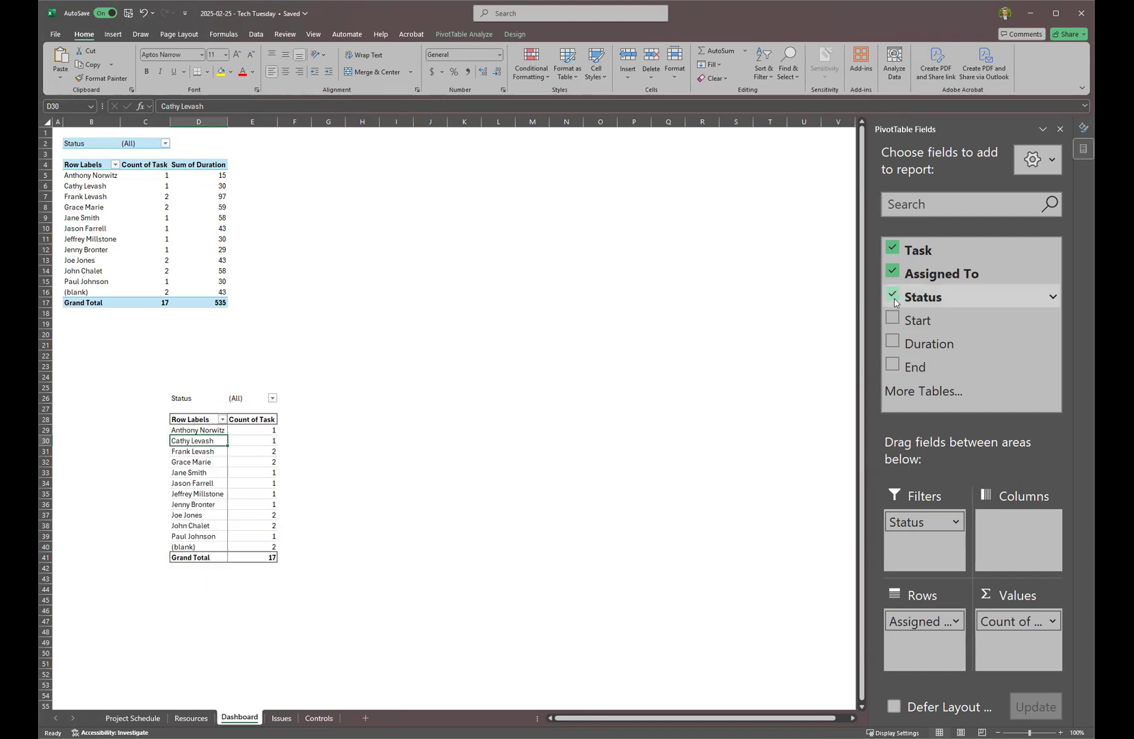
{"action": "left_click", "coordinate": [273, 398]}
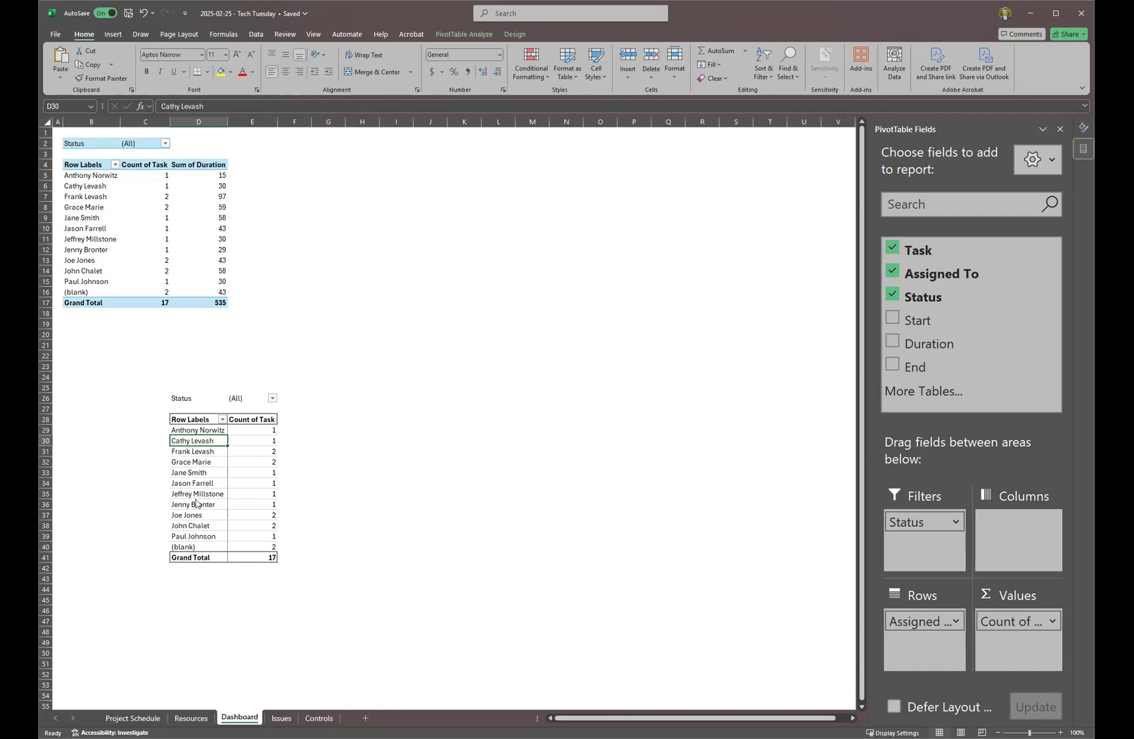
{"action": "left_click", "coordinate": [229, 577]}
{"action": "left_click", "coordinate": [370, 370]}
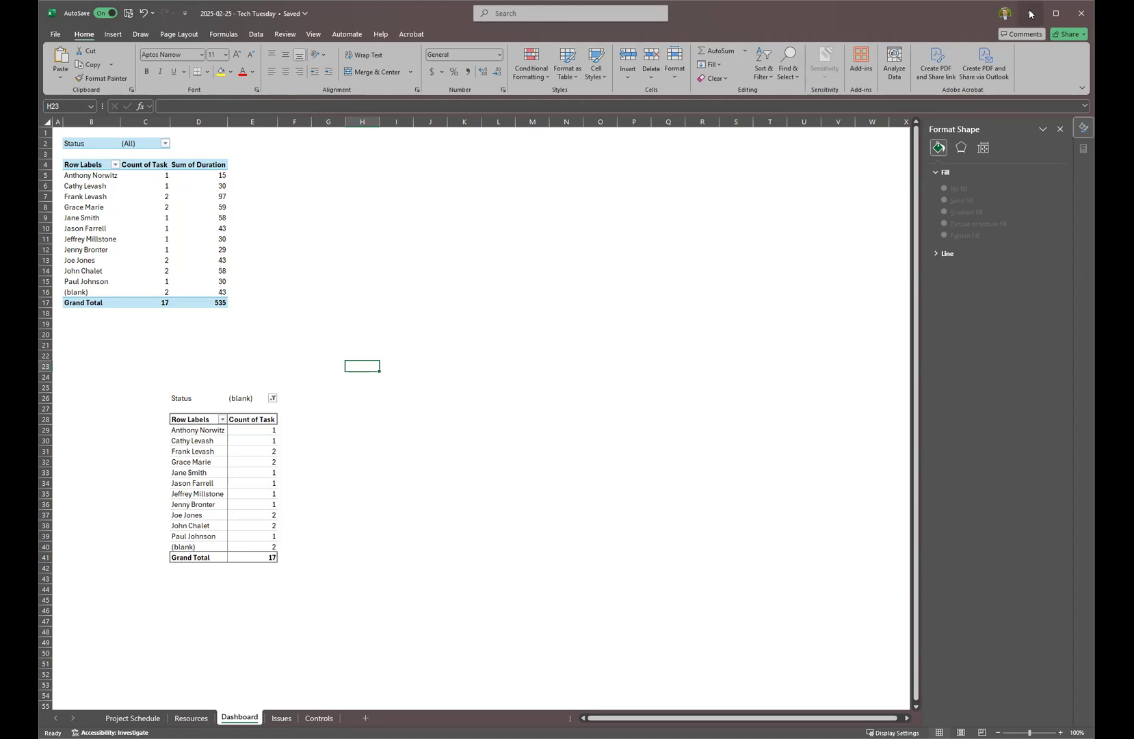
Minimize the Tech Tuesday workbook to bring the Book1 schedule into view.
{"action": "left_click", "coordinate": [1030, 13]}
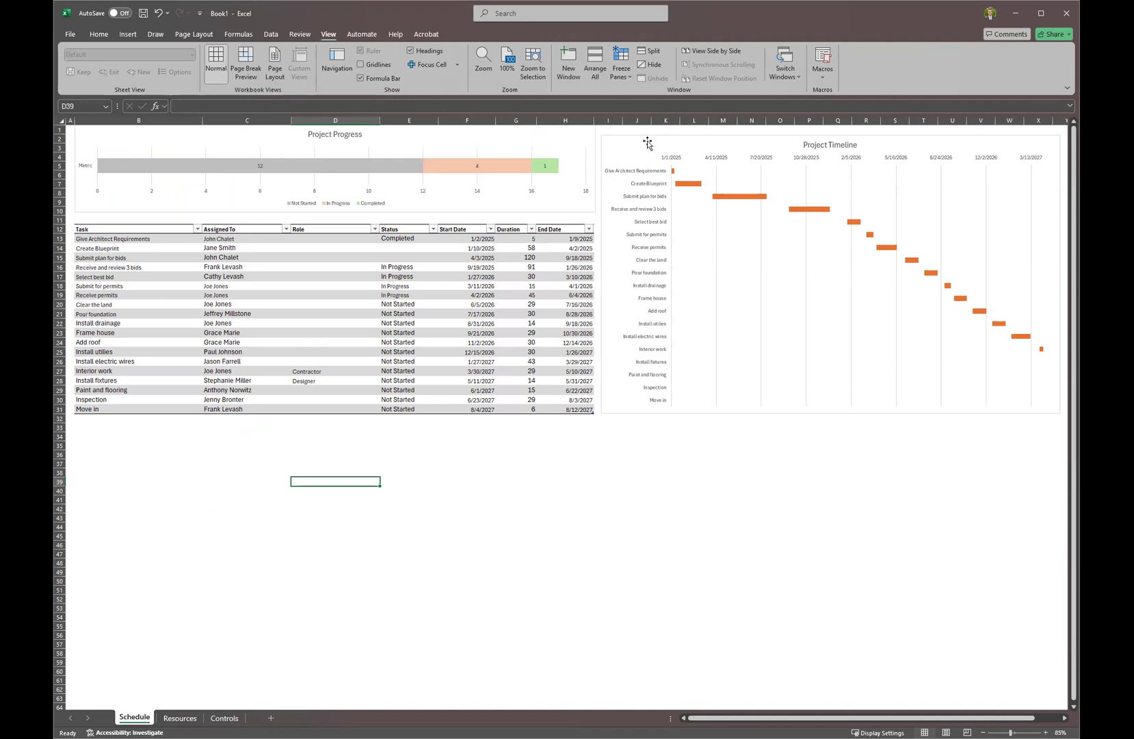
Move the Project Timeline chart right and add a 'Dependency' header in I12.
{"action": "left_click_drag", "start_coordinate": [793, 141], "coordinate": [976, 148]}
{"action": "left_click", "coordinate": [613, 227]}
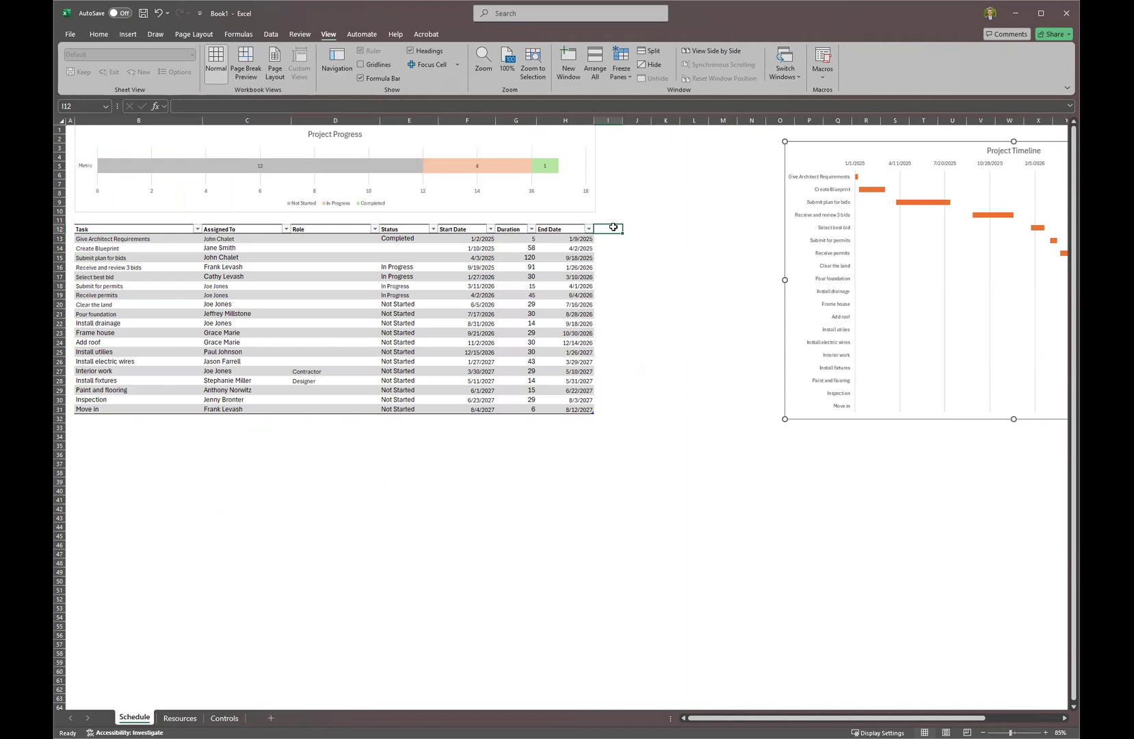
{"action": "type", "text": "Dependen"}
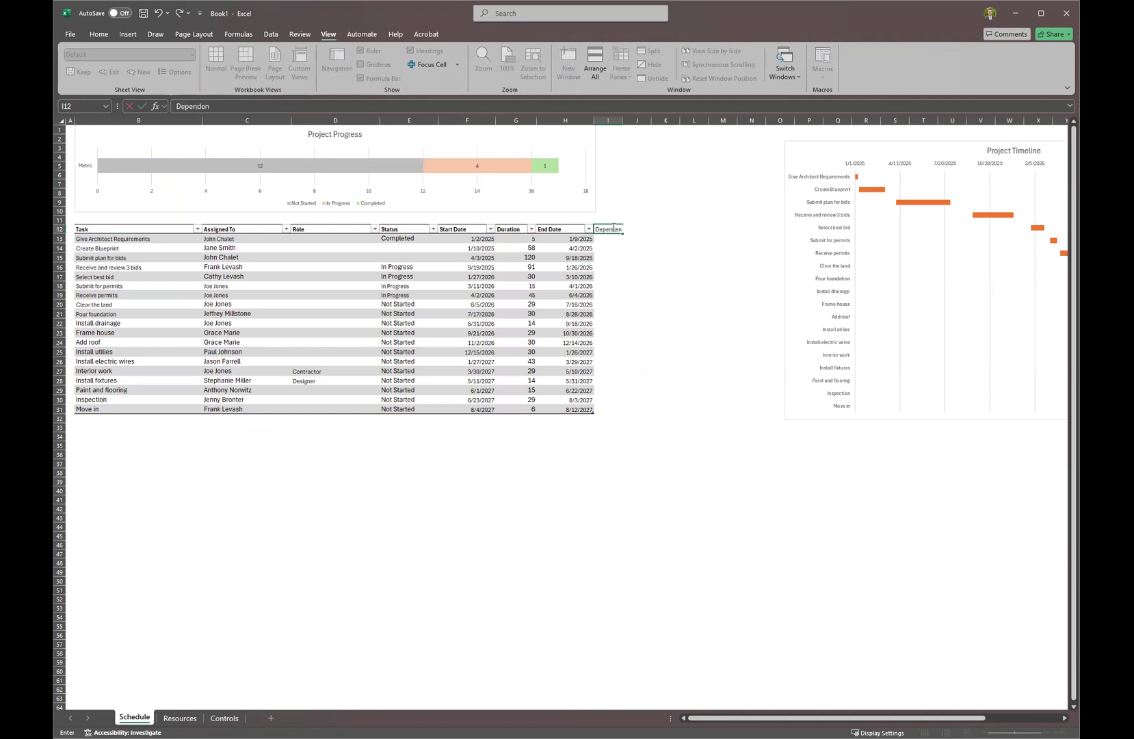
{"action": "type", "text": "cy"}
{"action": "key", "text": "Return"}
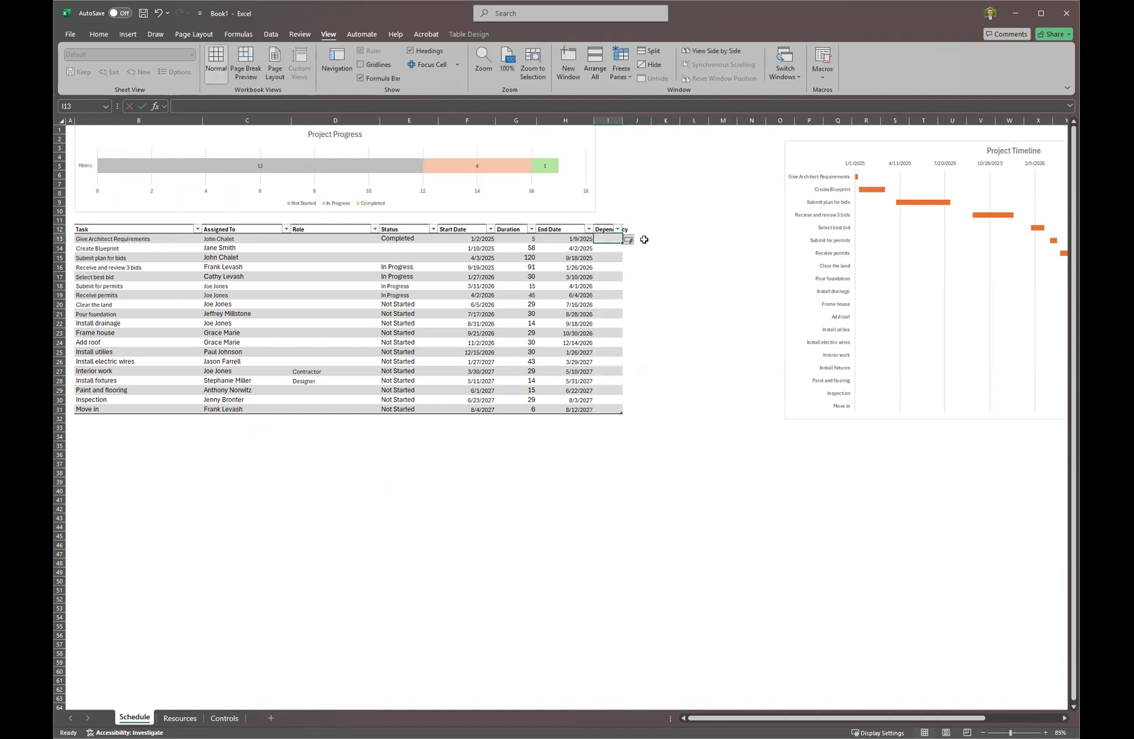
Select the Dependency column cells I13:I31.
{"action": "scroll", "coordinate": [656, 428], "scroll_direction": "up", "scroll_amount": 1}
{"action": "scroll", "coordinate": [655, 427], "scroll_direction": "up", "scroll_amount": 1}
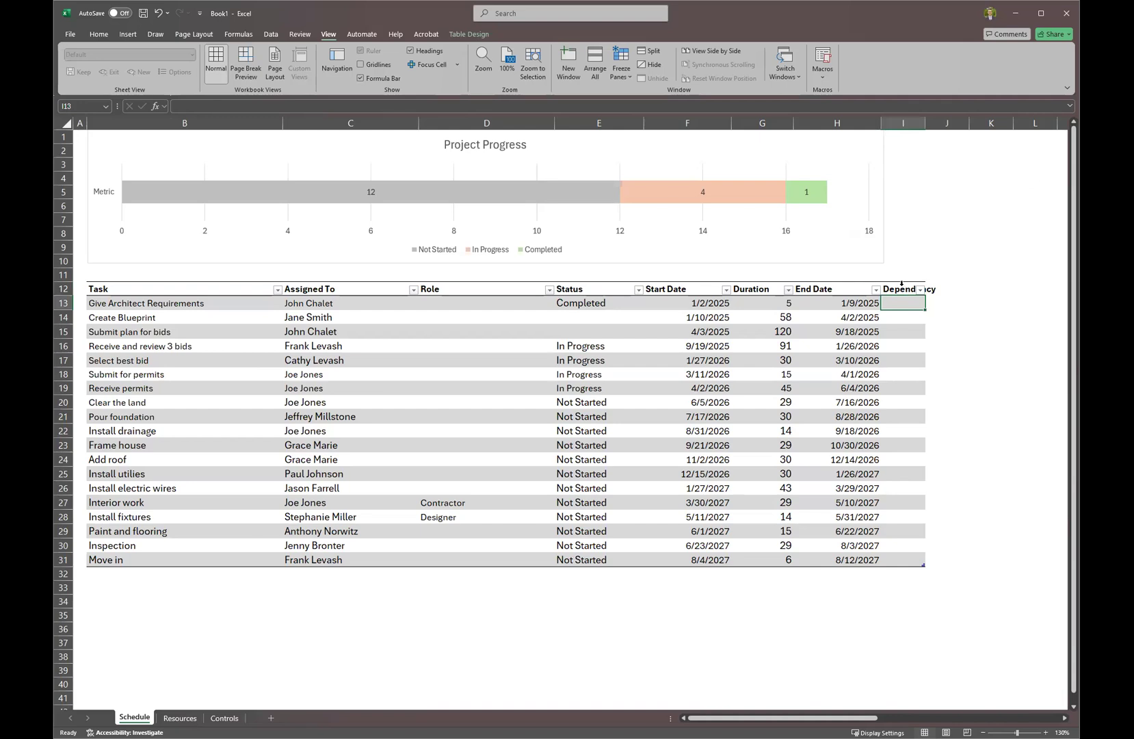
{"action": "left_click", "coordinate": [901, 280]}
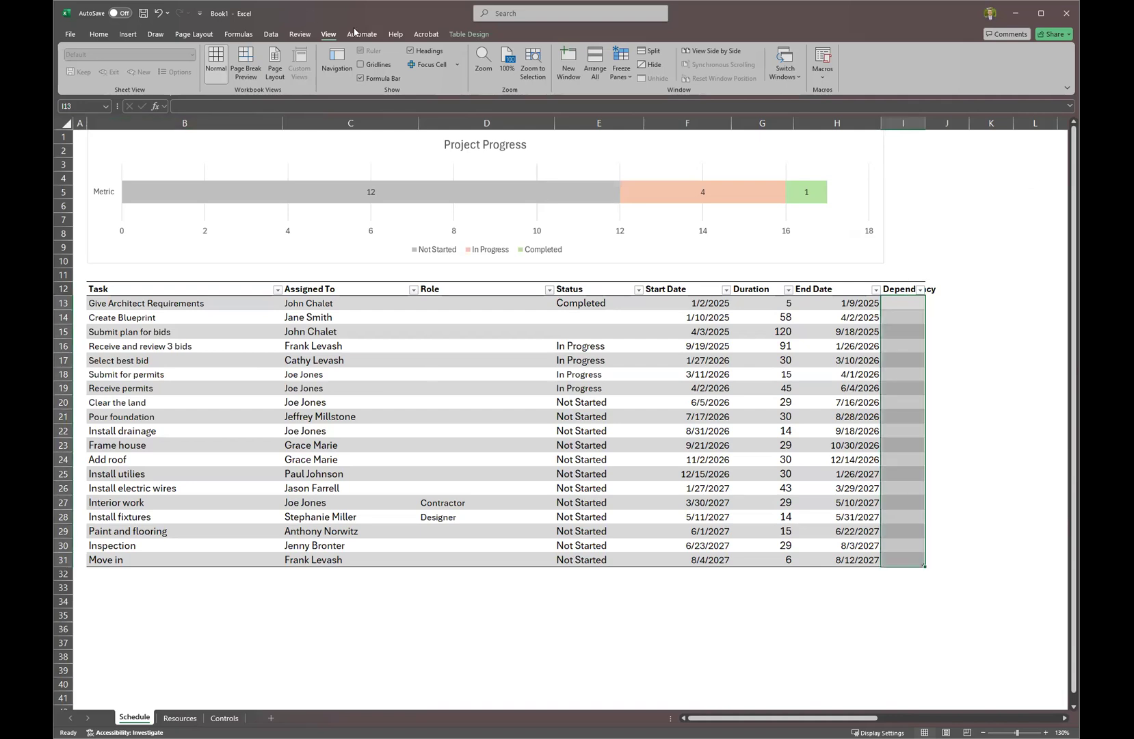
Add List data validation to the Dependency column with source =$B$13:$B$31.
{"action": "left_click", "coordinate": [271, 34]}
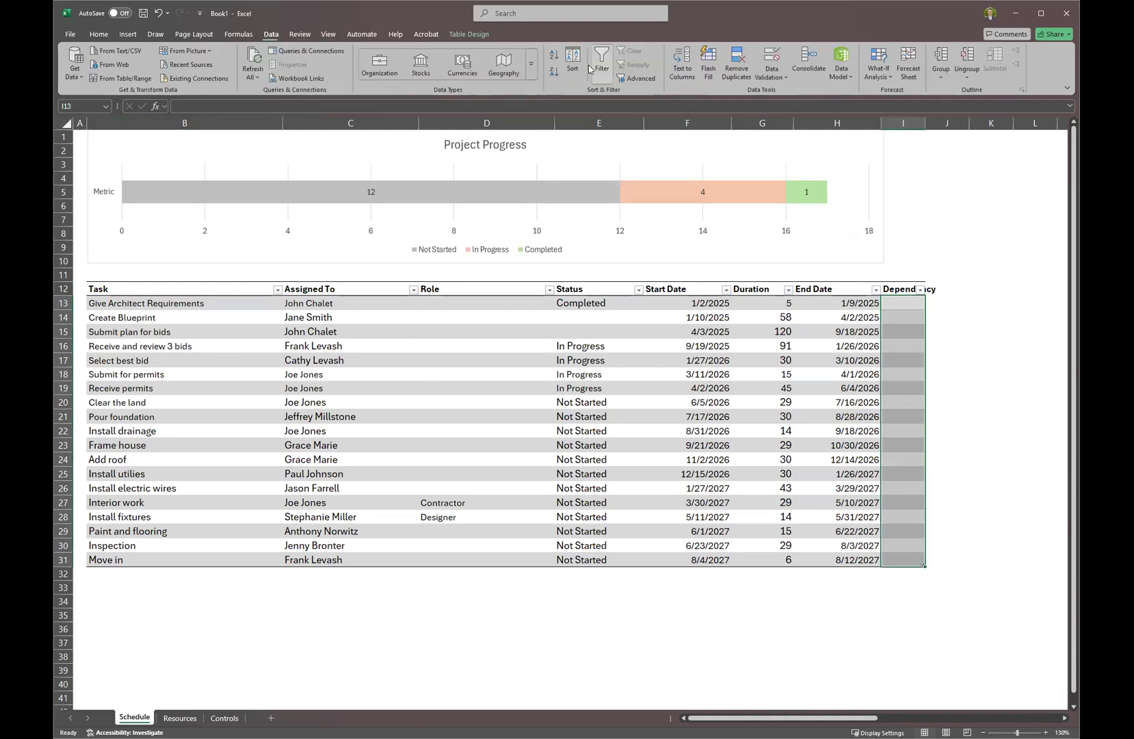
{"action": "left_click", "coordinate": [773, 59]}
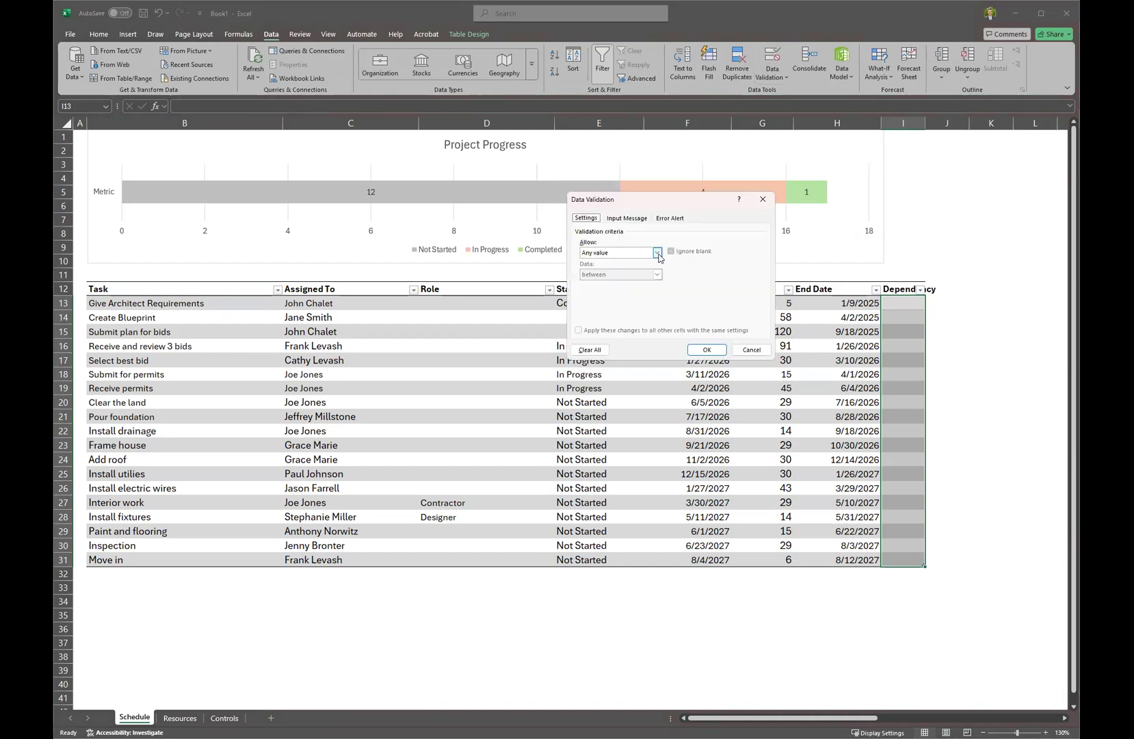
{"action": "left_click", "coordinate": [593, 286]}
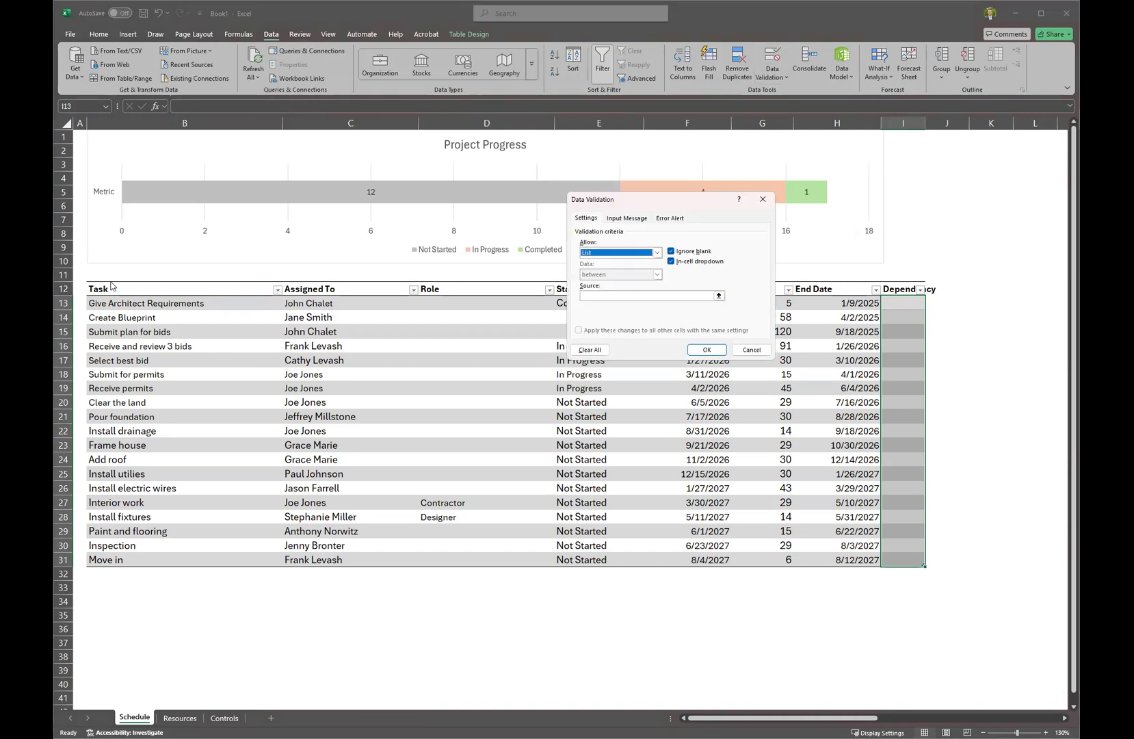
{"action": "left_click", "coordinate": [595, 297]}
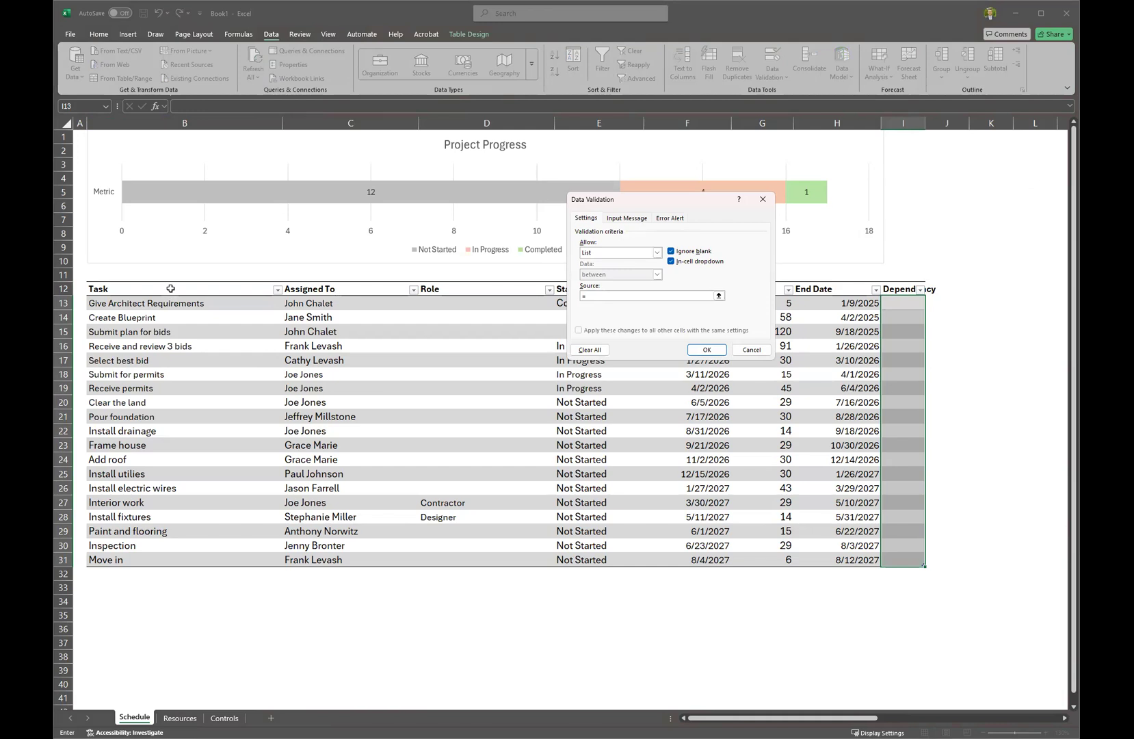
{"action": "left_click", "coordinate": [172, 281]}
{"action": "left_click", "coordinate": [711, 349]}
Set the first task's dependency to 'Select best bid' and autofit column I.
{"action": "left_click", "coordinate": [929, 304]}
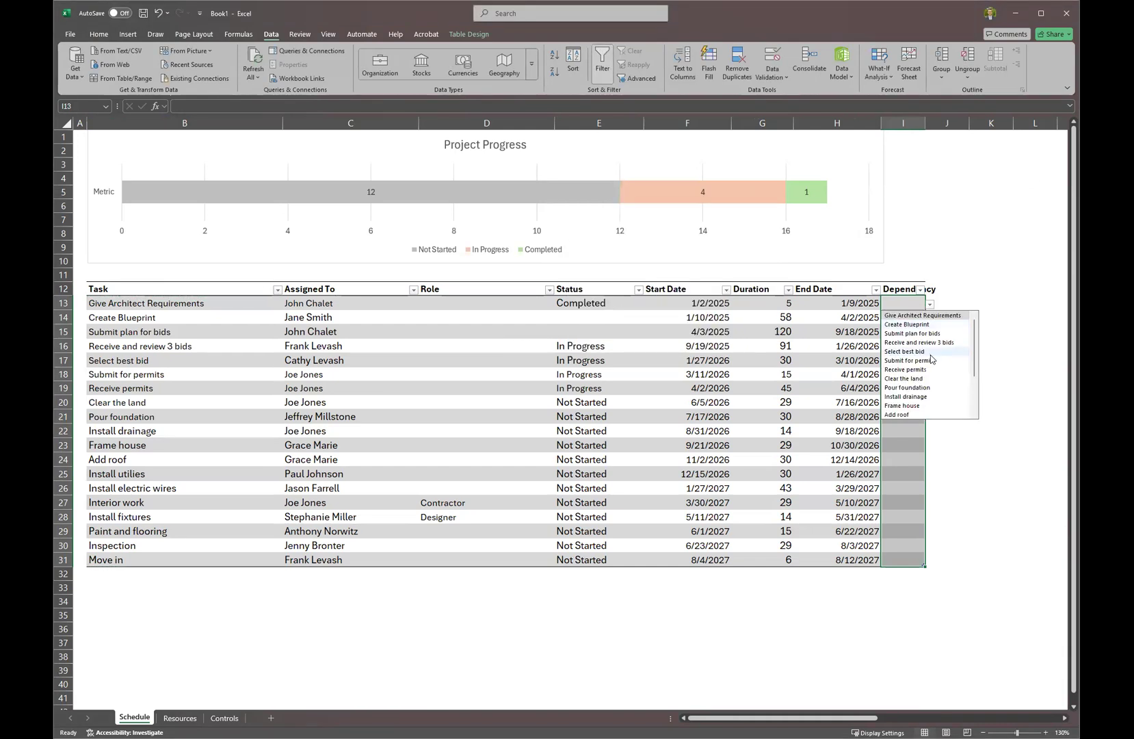
{"action": "left_click", "coordinate": [929, 355]}
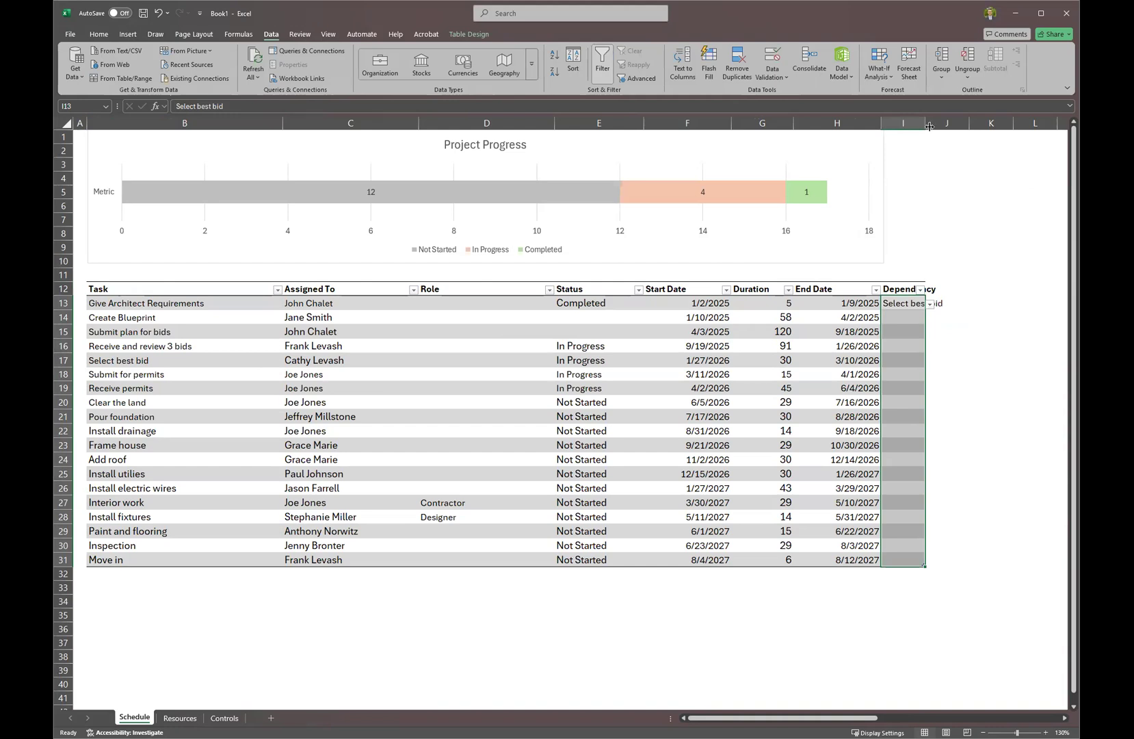
{"action": "double_click", "coordinate": [929, 126]}
{"action": "left_click", "coordinate": [964, 288]}
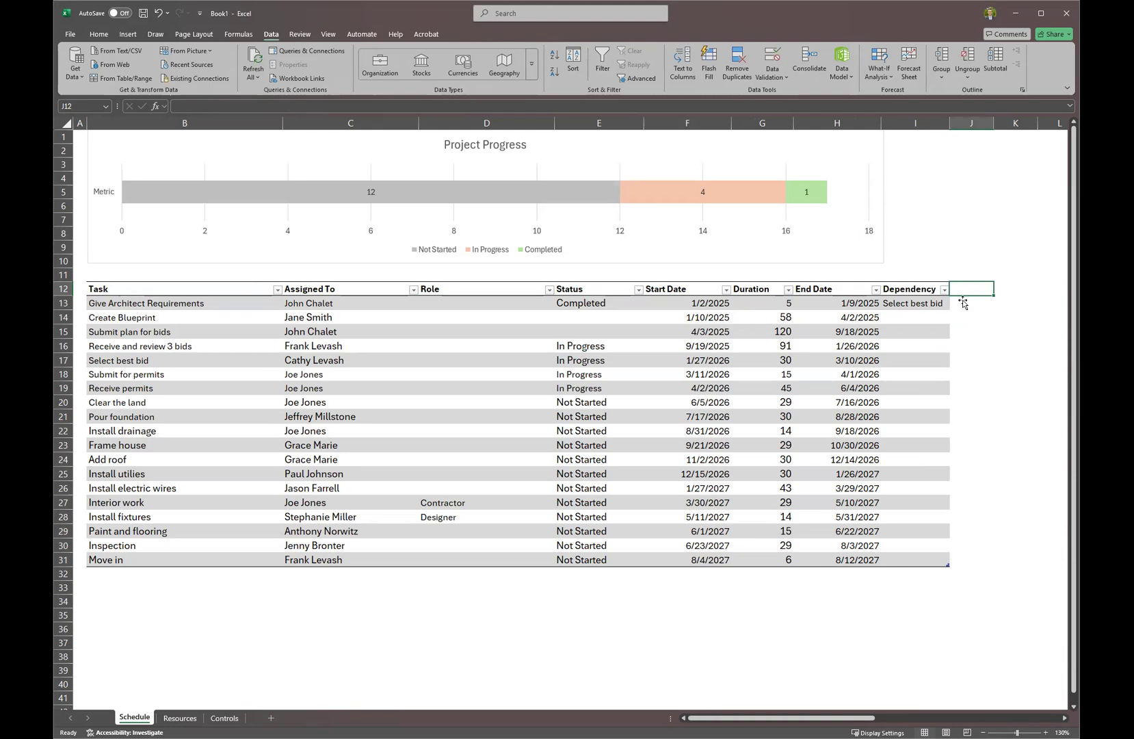
{"action": "type", "text": "Duration"}
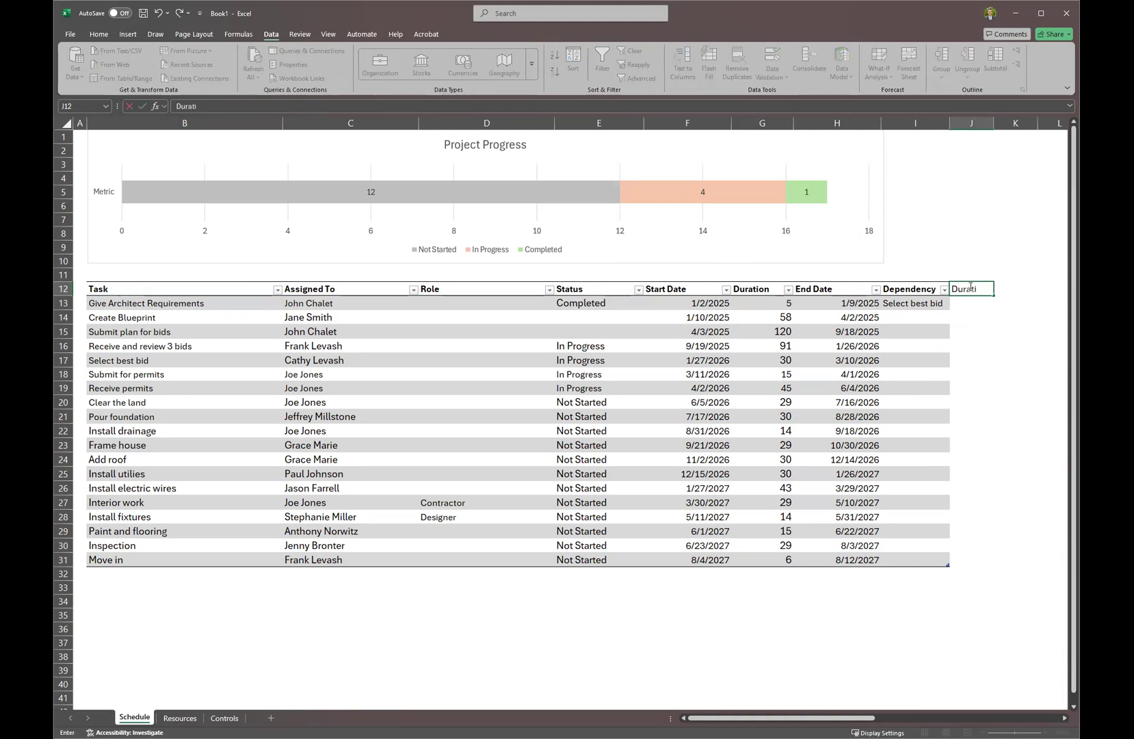
{"action": "key", "text": "Return"}
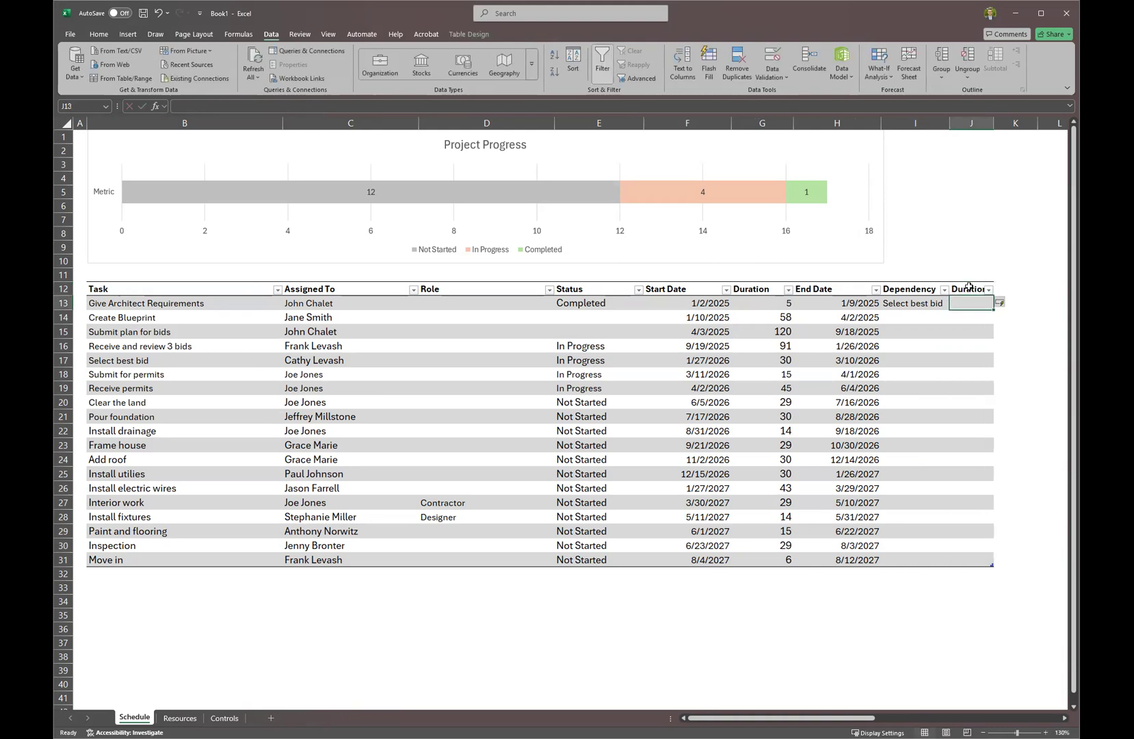
{"action": "type", "text": "="}
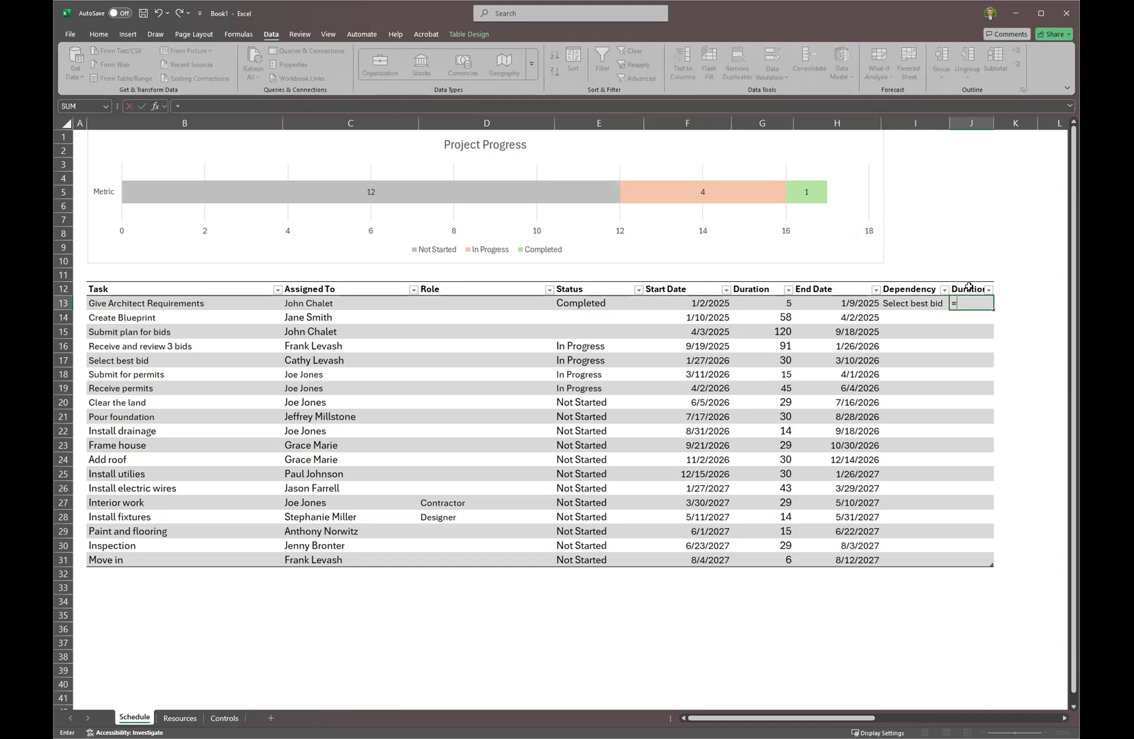
{"action": "type", "text": "VLOOKUP("}
{"action": "left_click", "coordinate": [918, 302]}
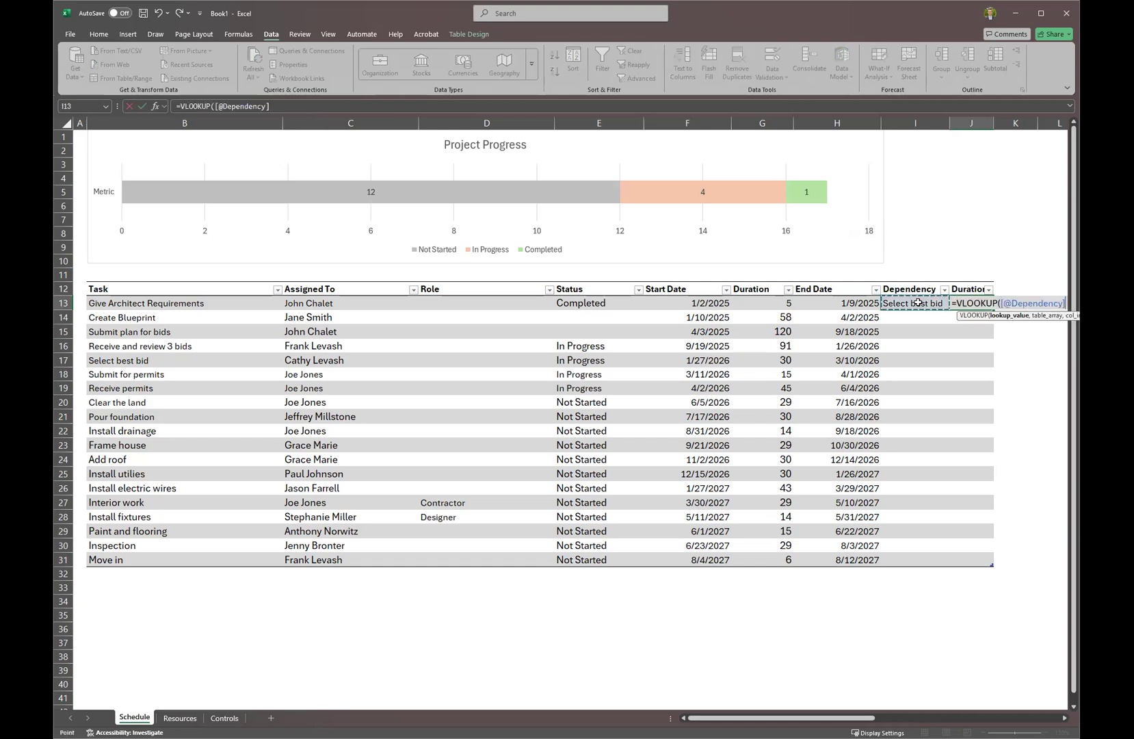
{"action": "type", "text": ","}
{"action": "left_click", "coordinate": [169, 282]}
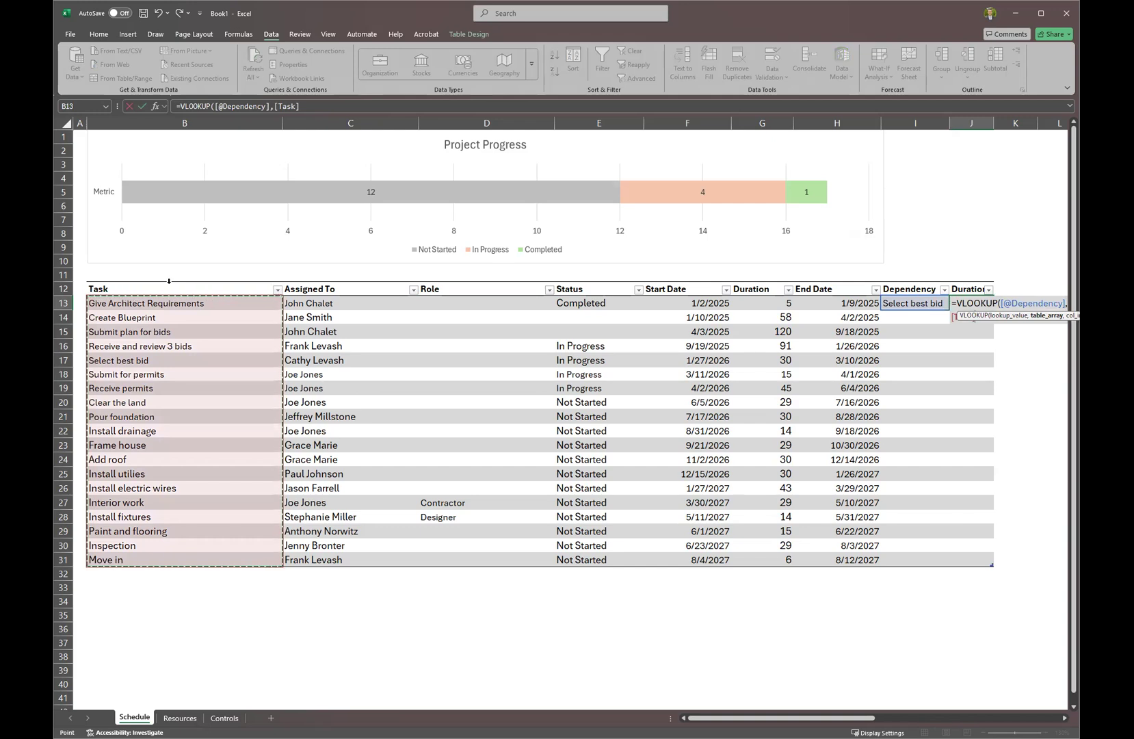
{"action": "key", "text": "BackSpace"}
{"action": "key", "text": "BackSpace"}
{"action": "key", "text": "BackSpace"}
{"action": "key", "text": "BackSpace"}
{"action": "key", "text": "BackSpace"}
{"action": "key", "text": "BackSpace"}
{"action": "key", "text": "BackSpace"}
{"action": "key", "text": "BackSpace"}
{"action": "key", "text": "BackSpace"}
{"action": "key", "text": "BackSpace"}
{"action": "key", "text": "BackSpace"}
{"action": "key", "text": "BackSpace"}
{"action": "key", "text": "BackSpace"}
{"action": "key", "text": "BackSpace"}
{"action": "key", "text": "BackSpace"}
{"action": "key", "text": "BackSpace"}
{"action": "key", "text": "BackSpace"}
{"action": "key", "text": "BackSpace"}
{"action": "key", "text": "BackSpace"}
{"action": "key", "text": "BackSpace"}
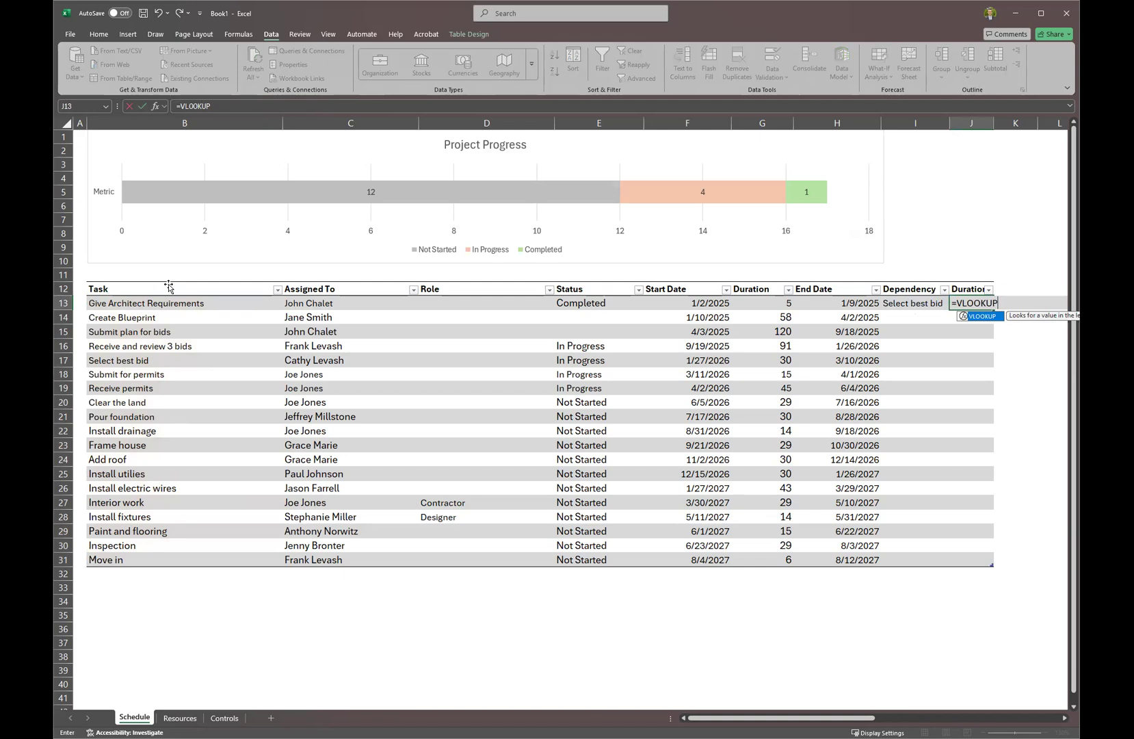
{"action": "left_click", "coordinate": [900, 304]}
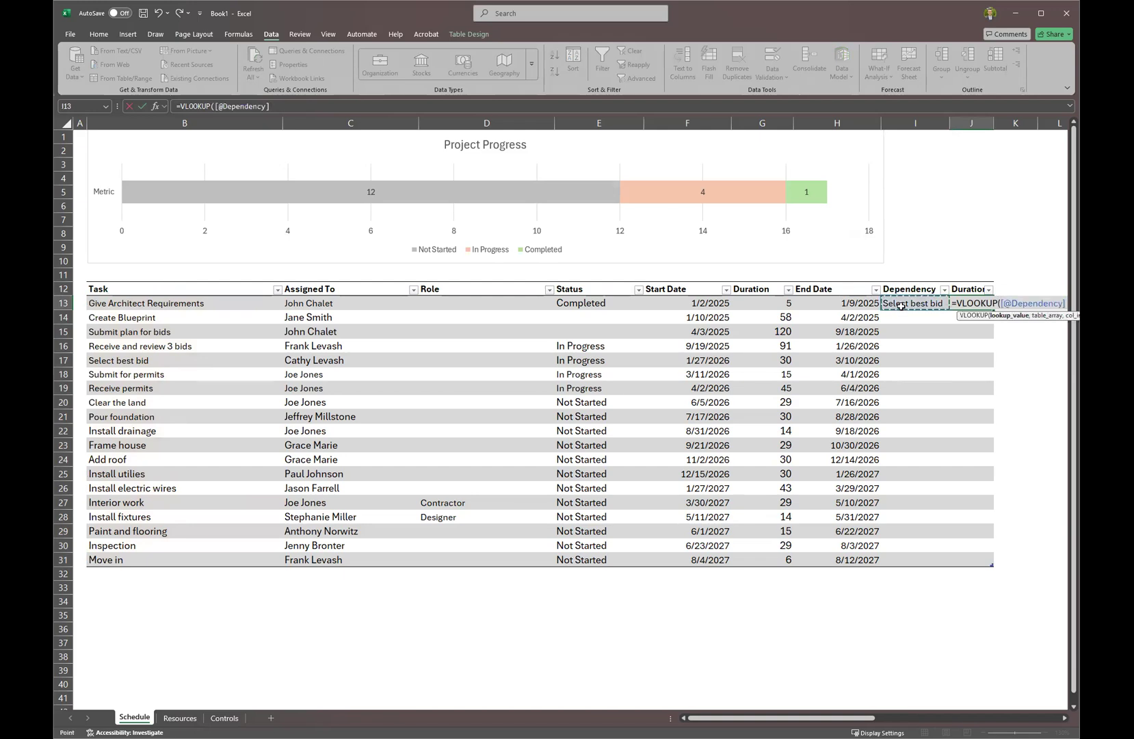
{"action": "type", "text": ",Schedule"}
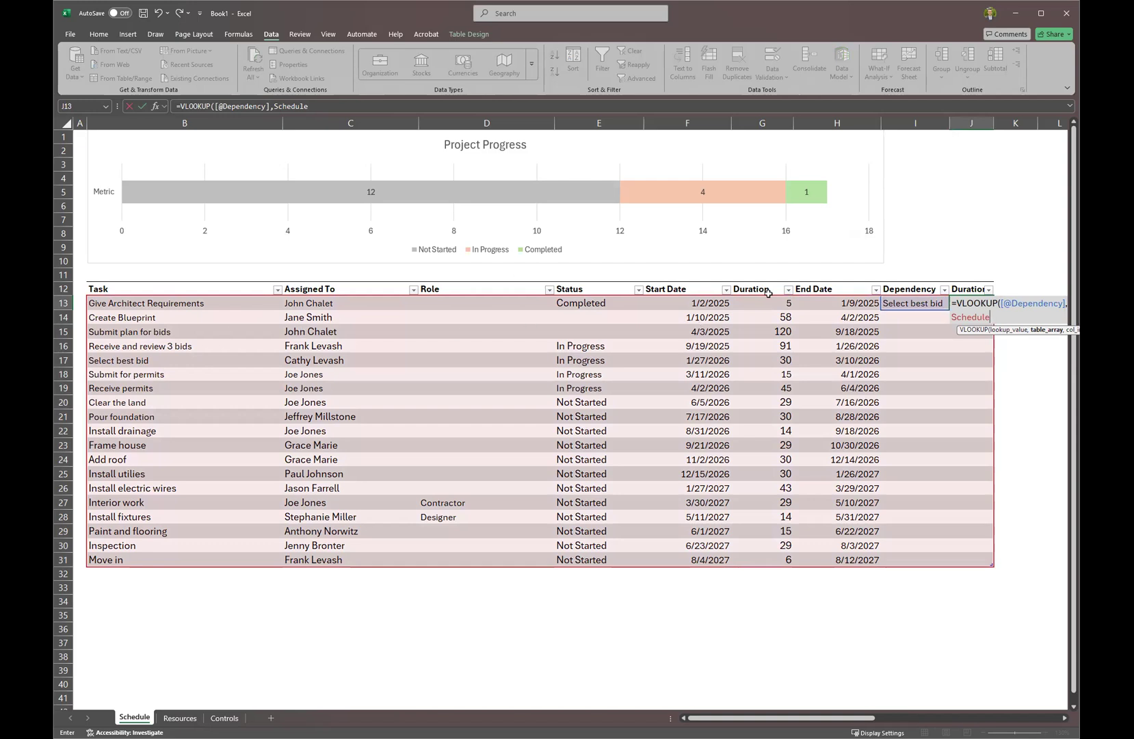
{"action": "type", "text": ",6,"}
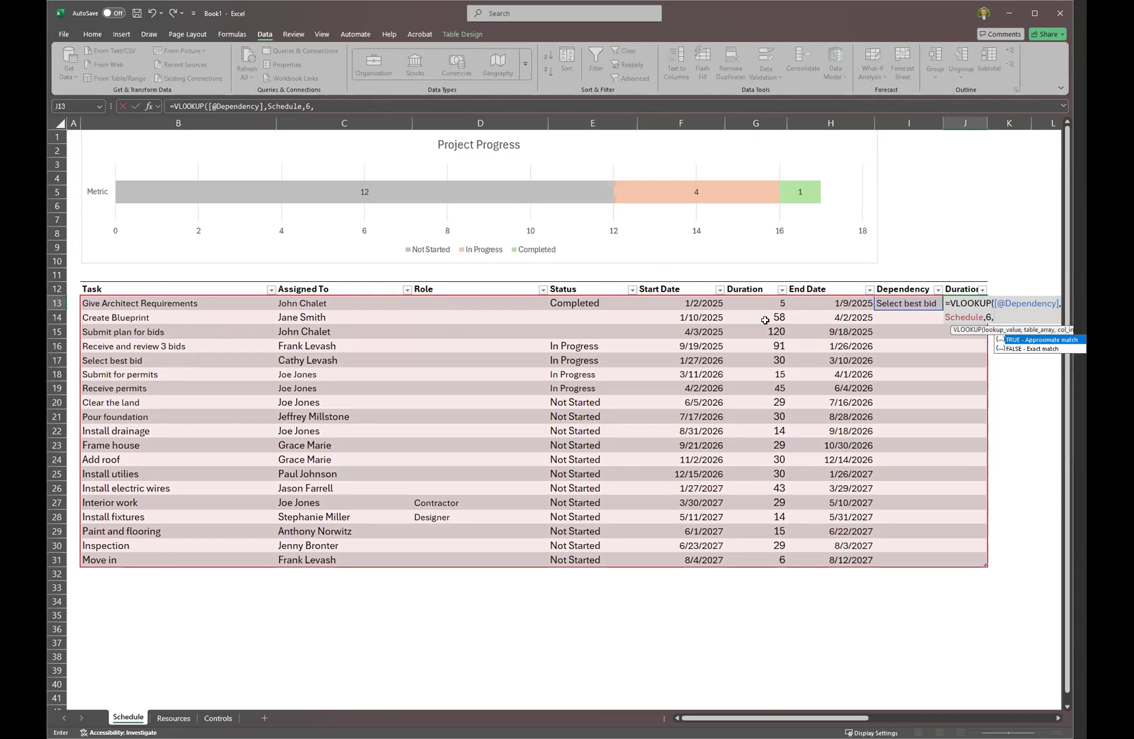
{"action": "type", "text": "FALSE)"}
{"action": "key", "text": "Return"}
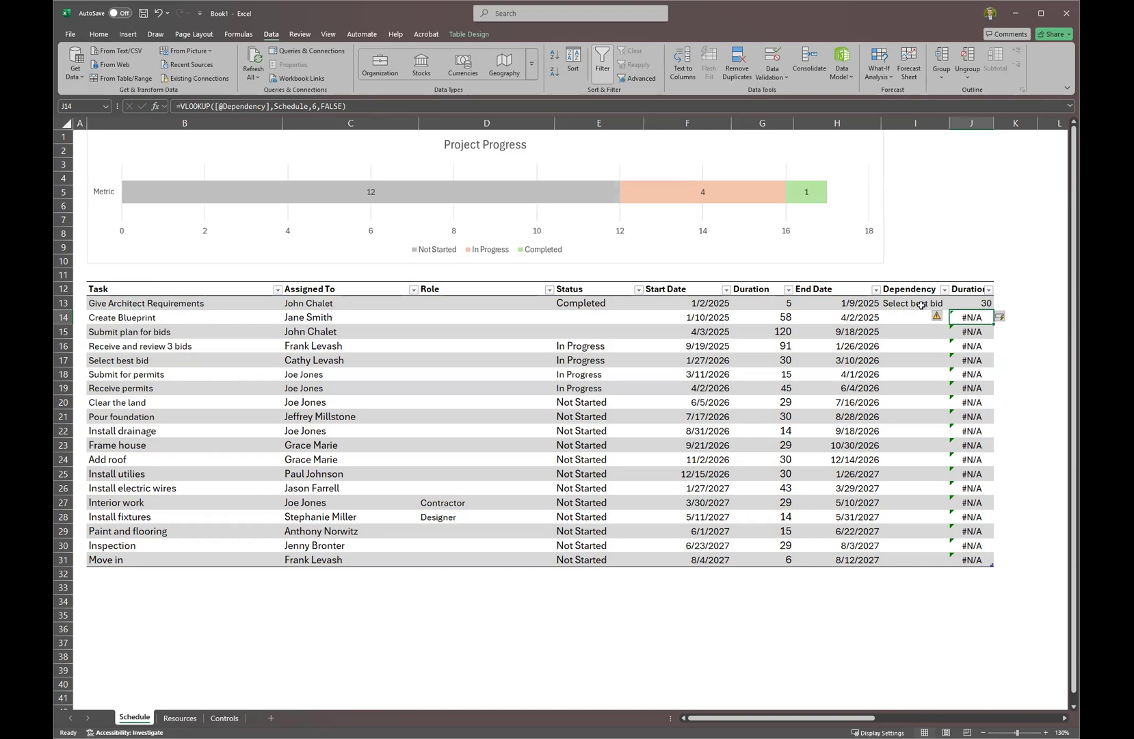
{"action": "left_click", "coordinate": [921, 305]}
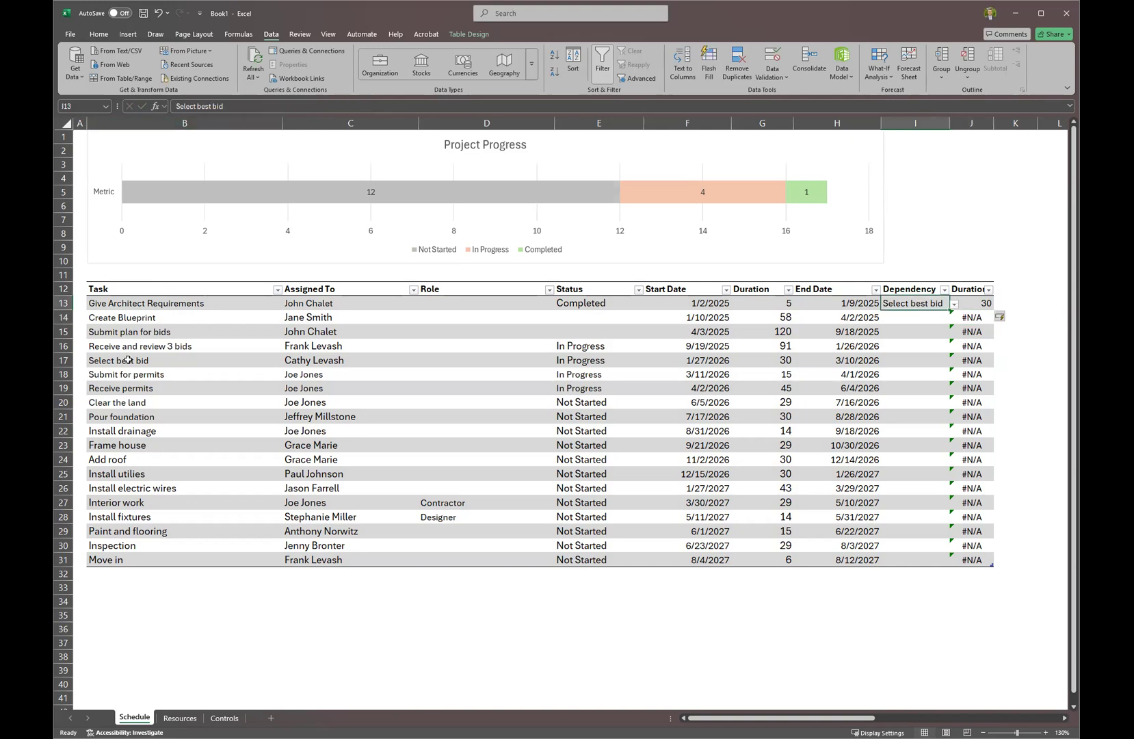
{"action": "left_click", "coordinate": [128, 360]}
{"action": "key", "text": "Right"}
{"action": "key", "text": "Right"}
{"action": "key", "text": "Right"}
{"action": "key", "text": "Right"}
{"action": "key", "text": "Right"}
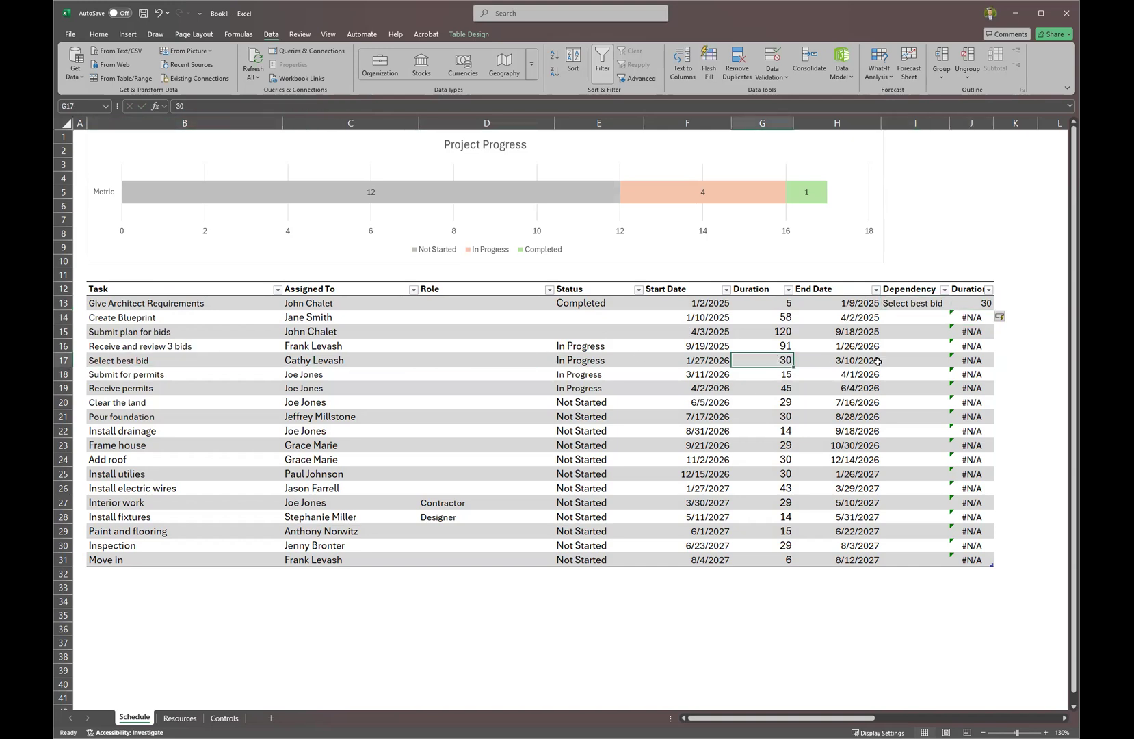
{"action": "left_click", "coordinate": [1018, 287]}
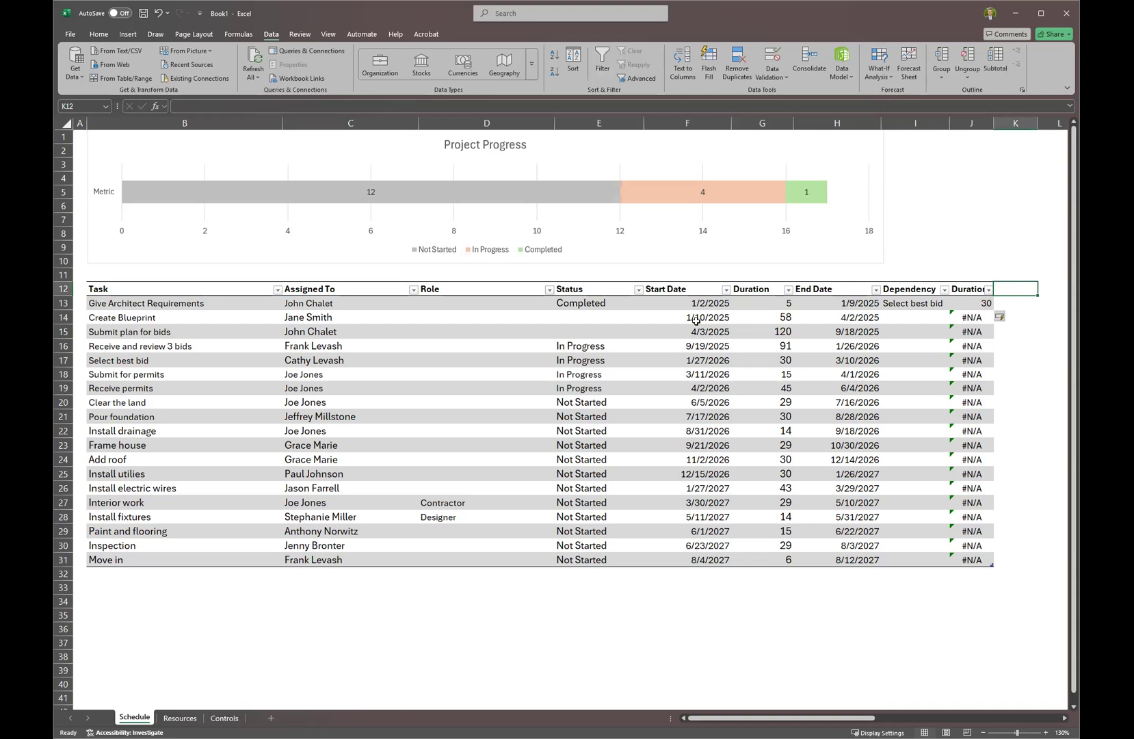
{"action": "left_click", "coordinate": [696, 319]}
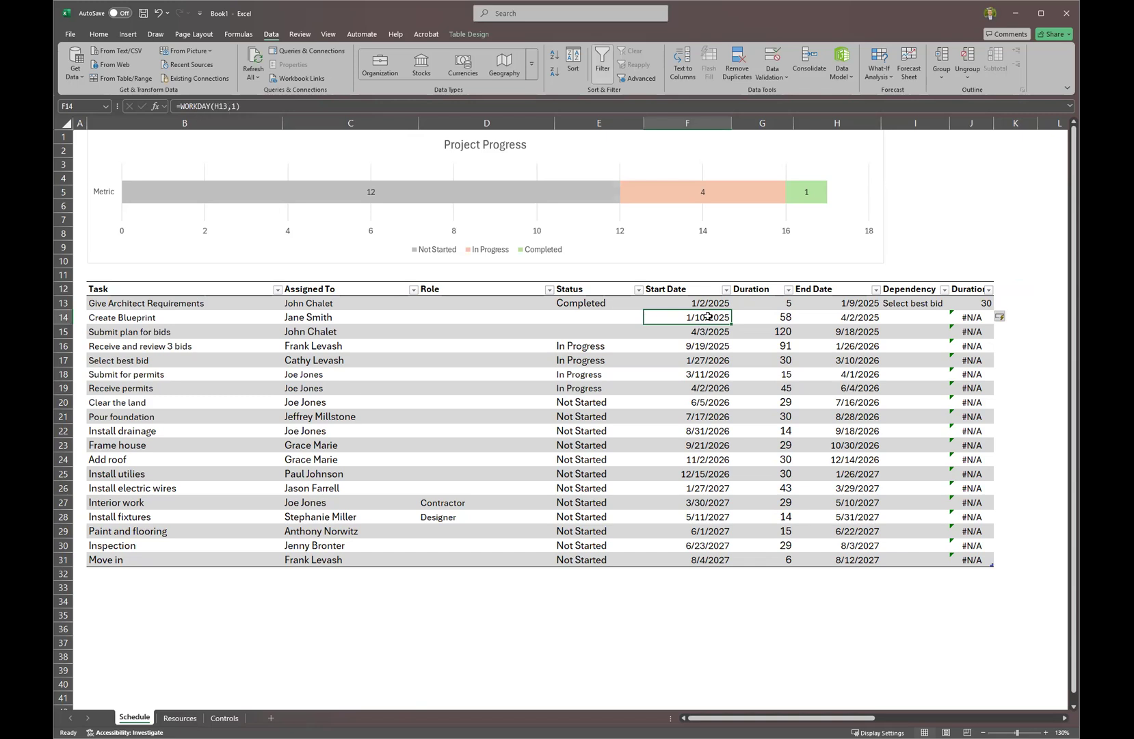
{"action": "left_click", "coordinate": [771, 304]}
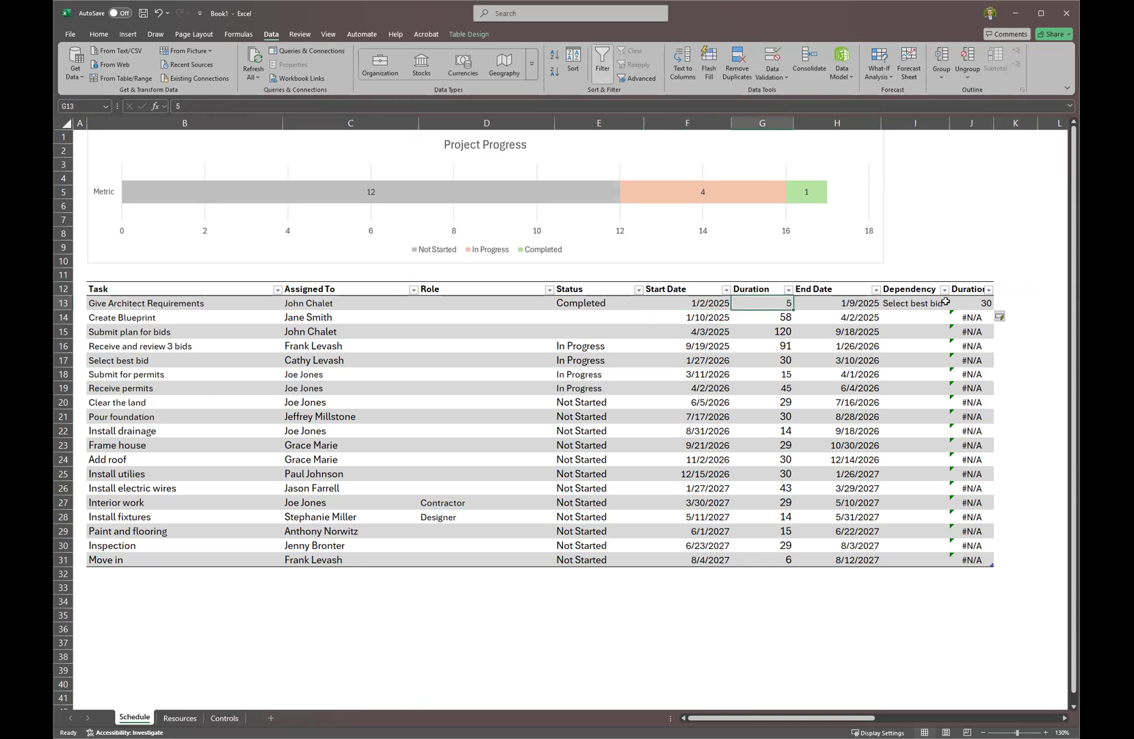
{"action": "left_click", "coordinate": [949, 304]}
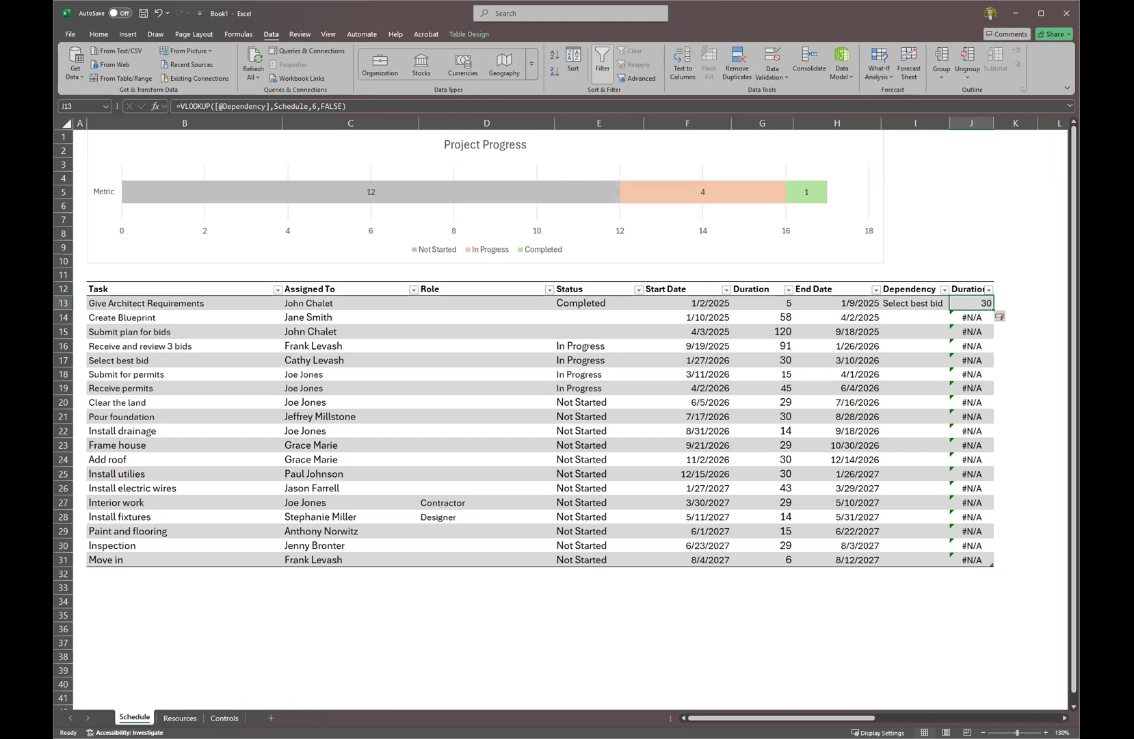
{"action": "left_click", "coordinate": [755, 401]}
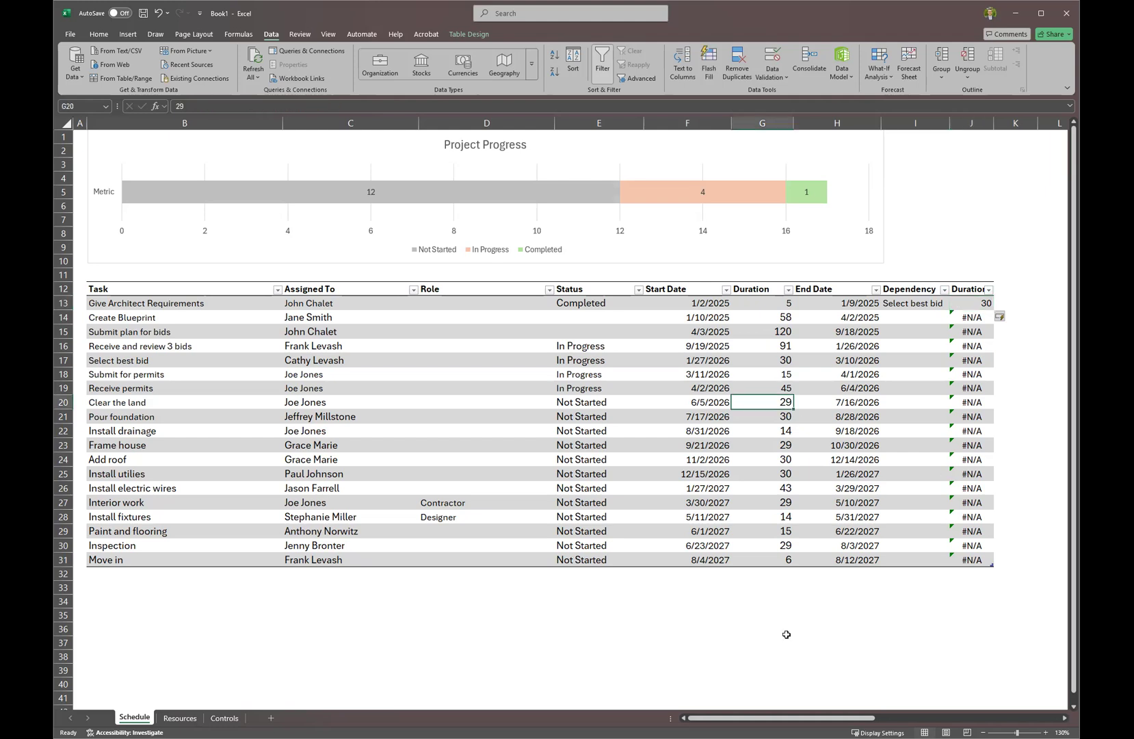
{"action": "left_click_drag", "start_coordinate": [744, 718], "coordinate": [836, 719]}
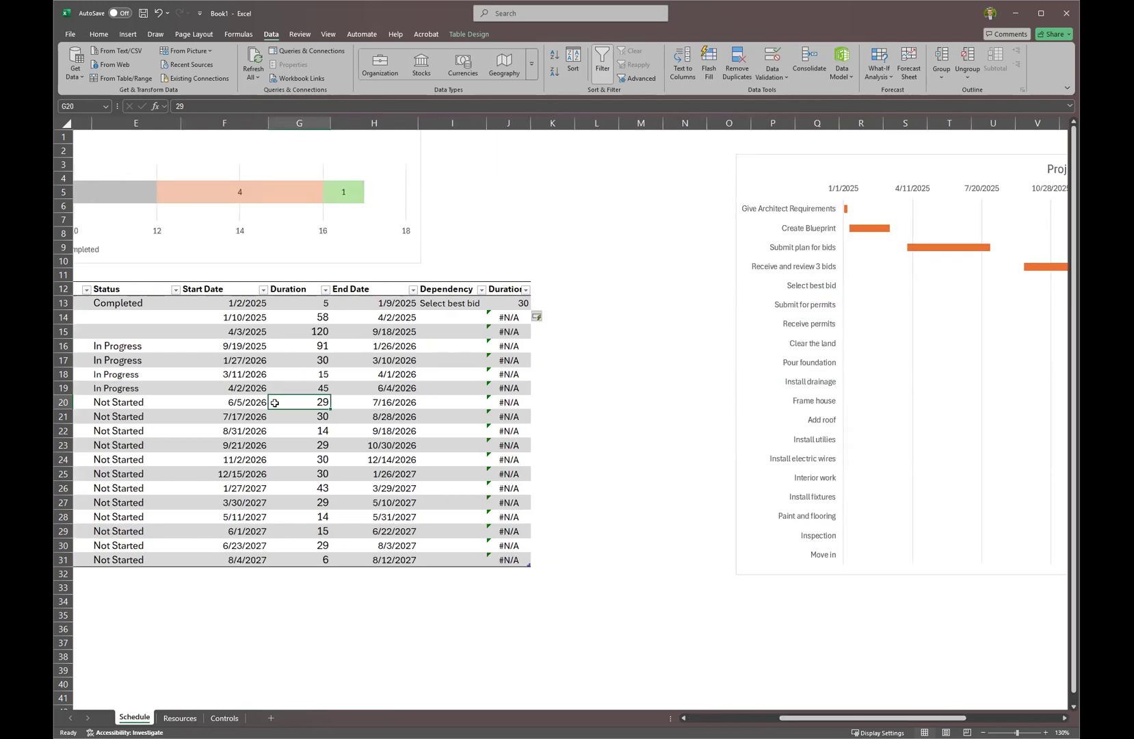
{"action": "left_click_drag", "start_coordinate": [864, 719], "coordinate": [666, 711]}
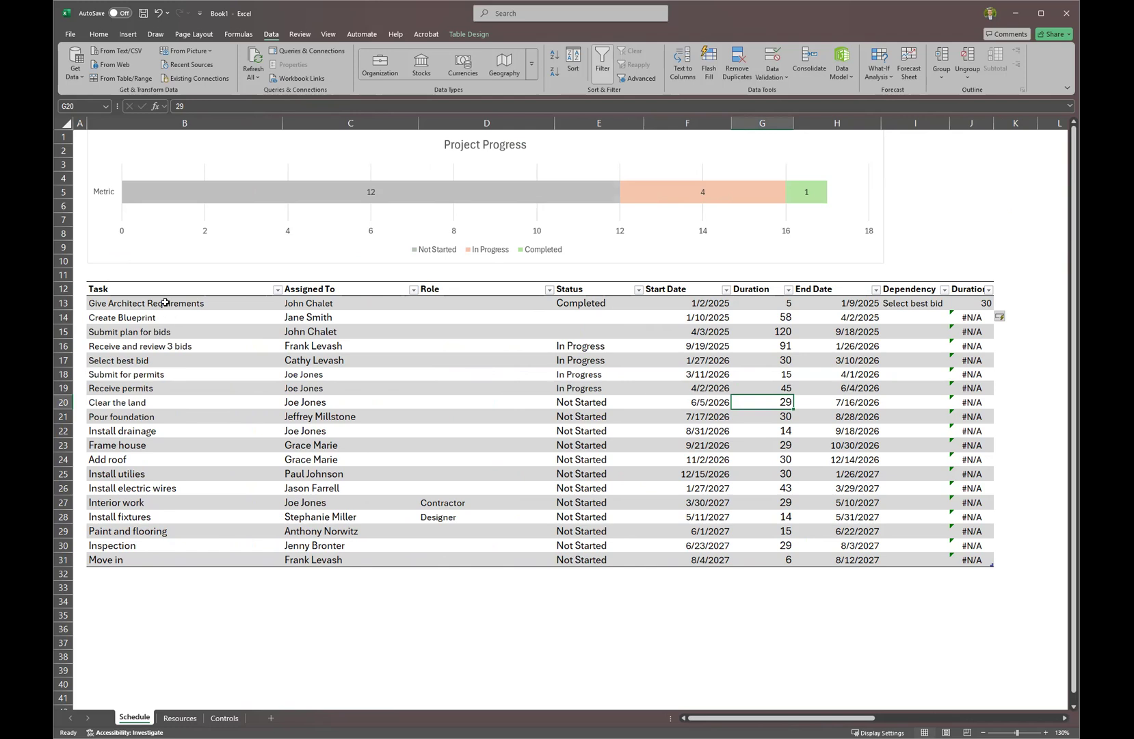
{"action": "left_click", "coordinate": [165, 303]}
{"action": "left_click", "coordinate": [169, 332]}
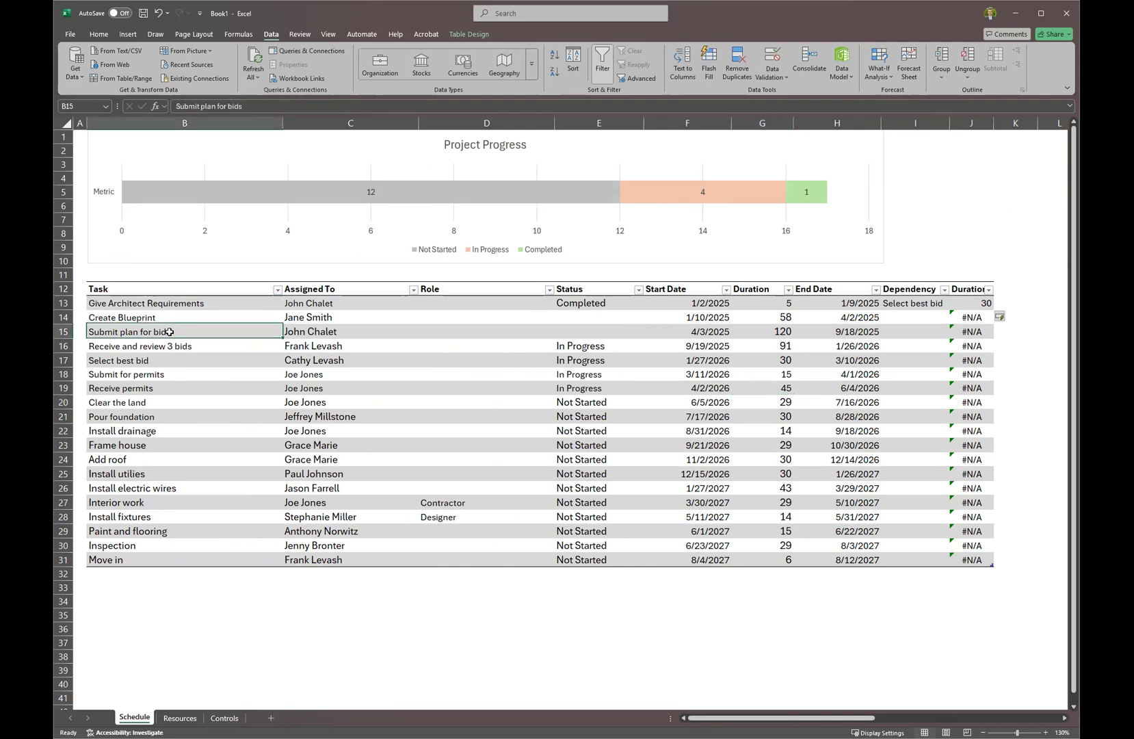
{"action": "left_click_drag", "start_coordinate": [169, 332], "coordinate": [184, 387]}
{"action": "left_click", "coordinate": [186, 374]}
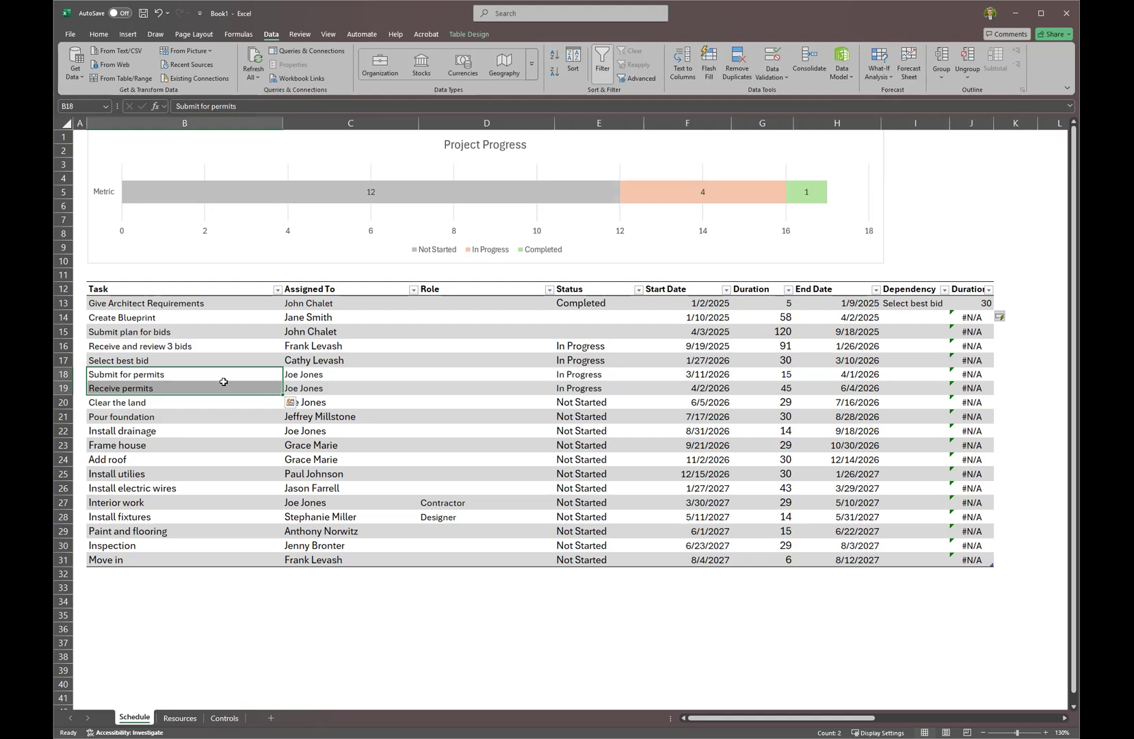
{"action": "left_click", "coordinate": [691, 375]}
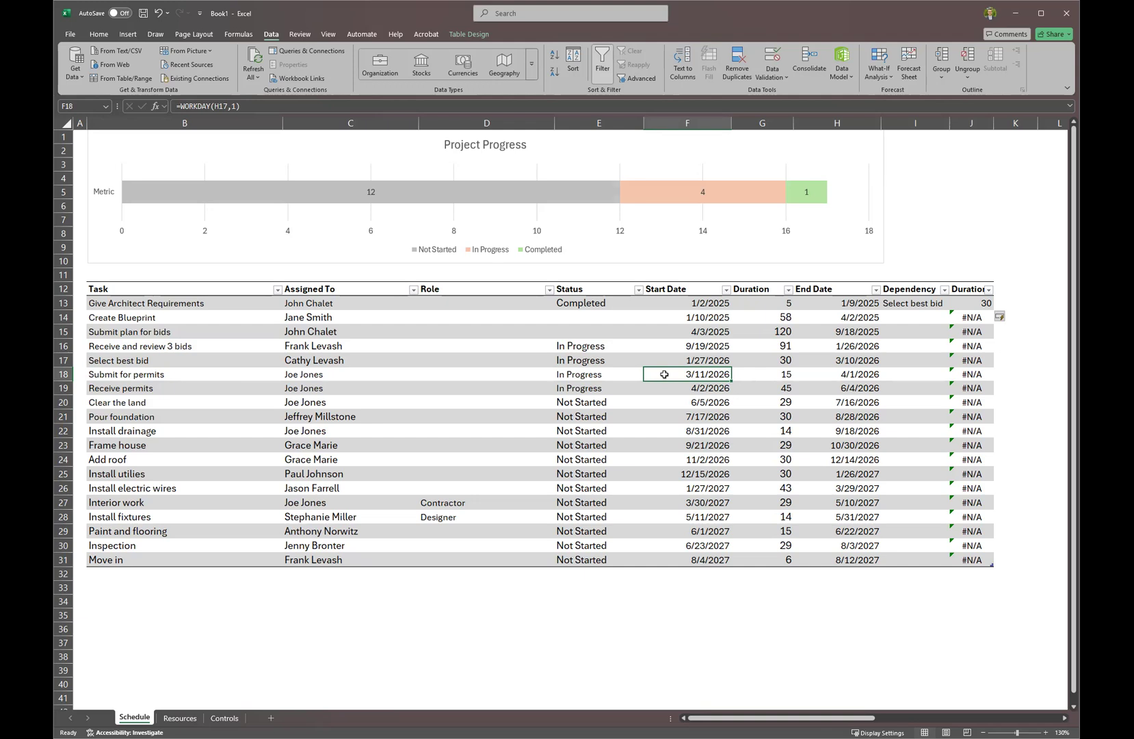
Change Submit for permits' start date to 12/1/2025 and check the shifted Gantt bars.
{"action": "type", "text": "12/1/2025"}
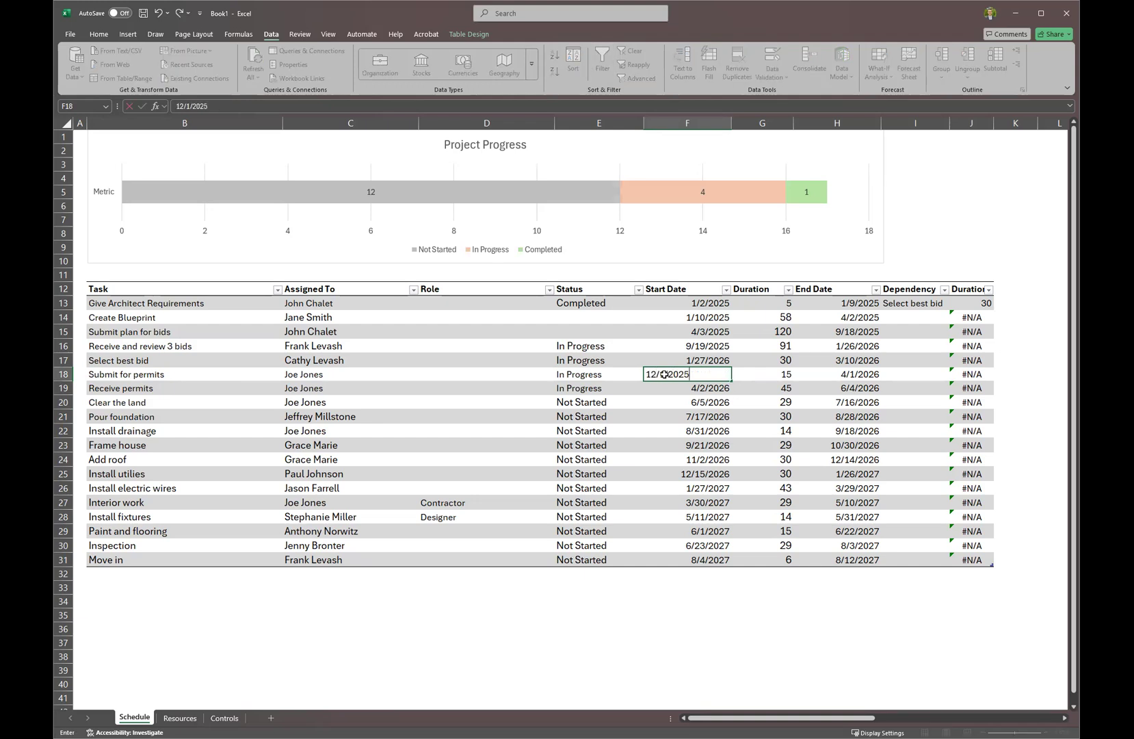
{"action": "key", "text": "Return"}
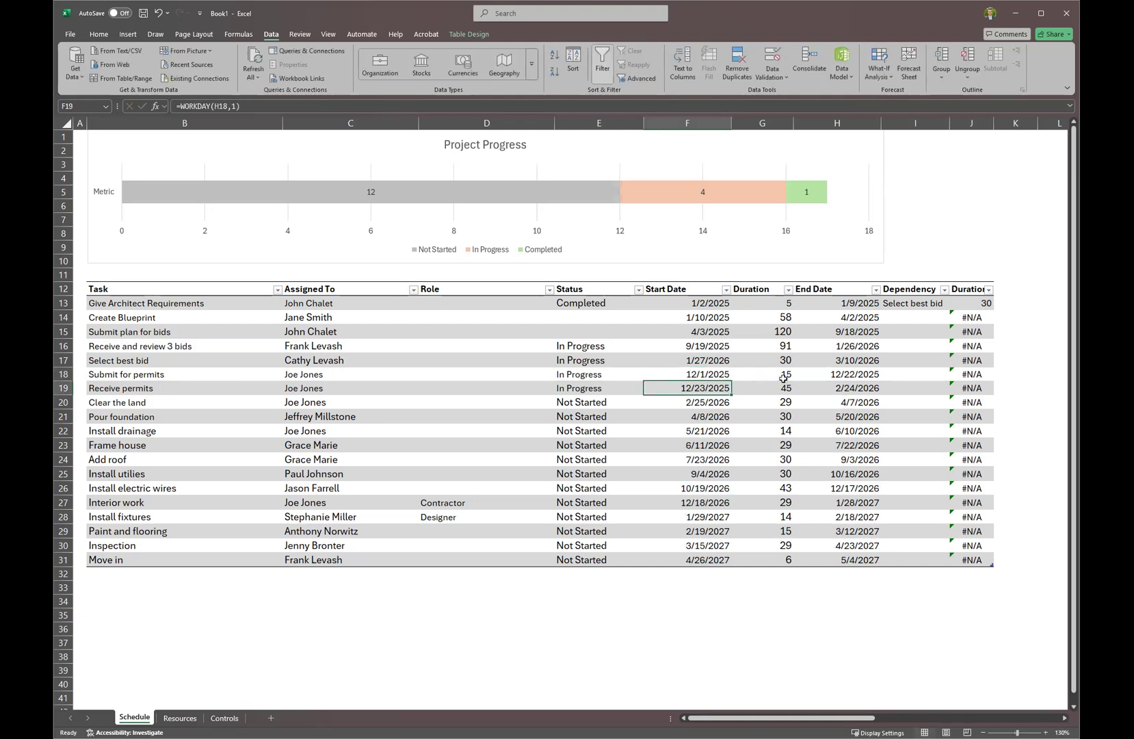
{"action": "left_click_drag", "start_coordinate": [731, 718], "coordinate": [929, 718]}
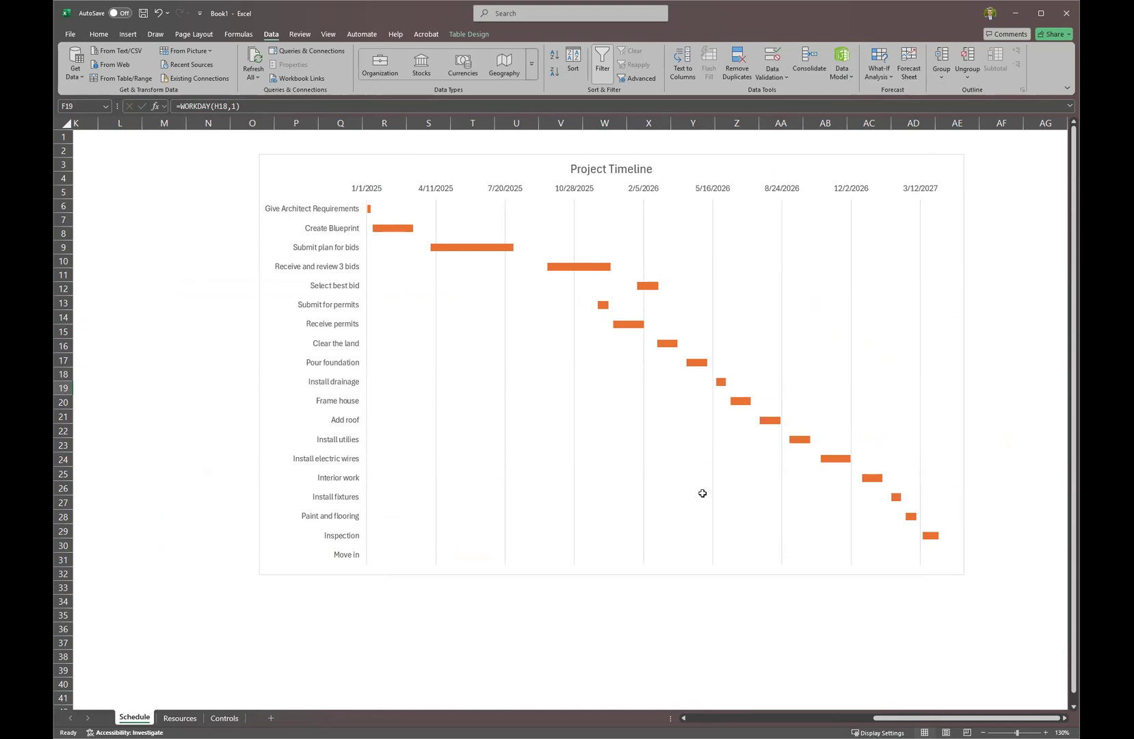
{"action": "left_click_drag", "start_coordinate": [889, 718], "coordinate": [797, 722]}
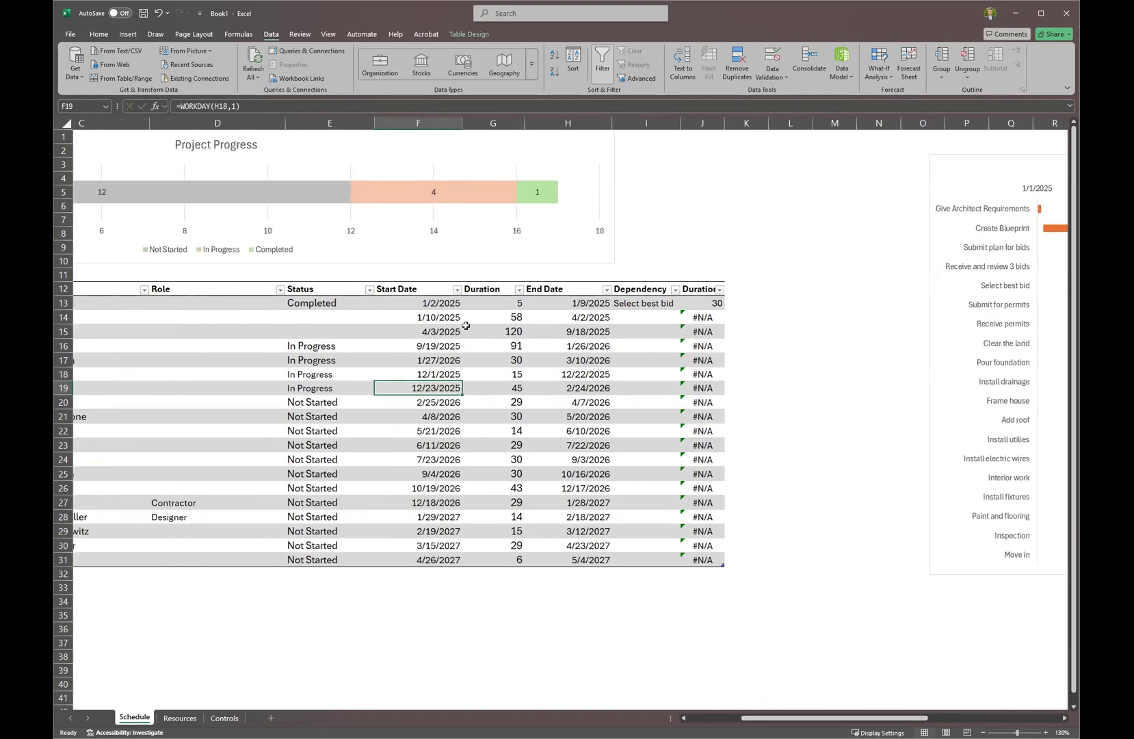